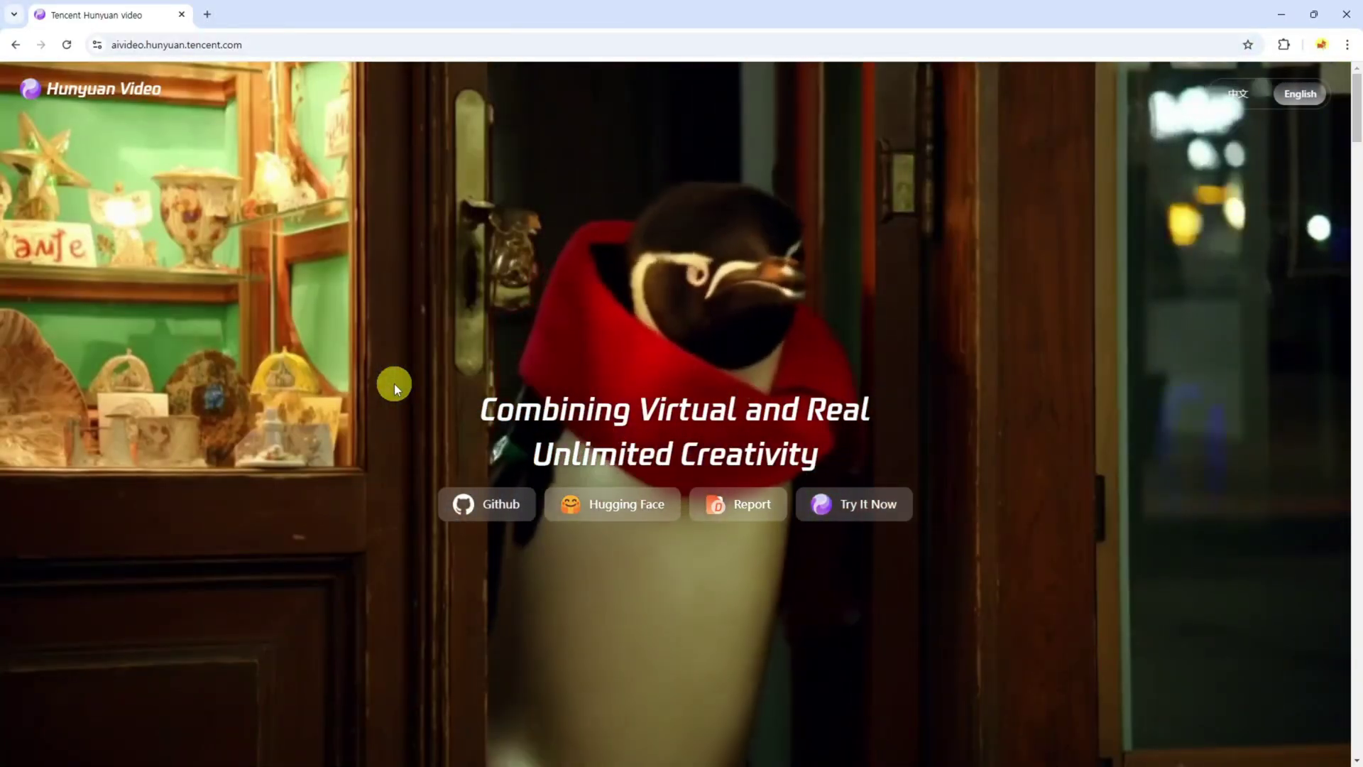
Look through the Hunyuan Video page's performance showcase, playing the Concept Generalization sample and continuing down to the voice-driven section.
scroll(449, 309, "down", 1)
scroll(449, 309, "up", 1)
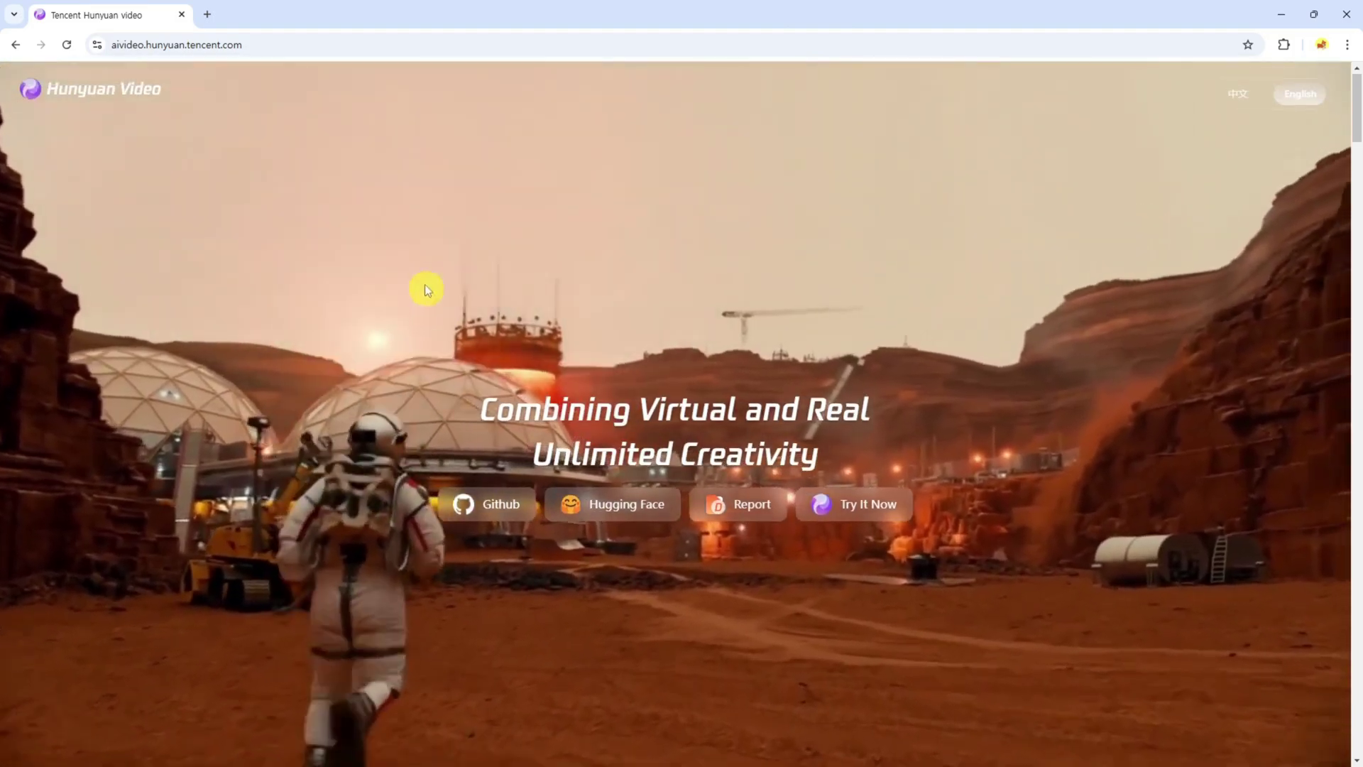
scroll(417, 577, "down", 3)
scroll(418, 573, "down", 9)
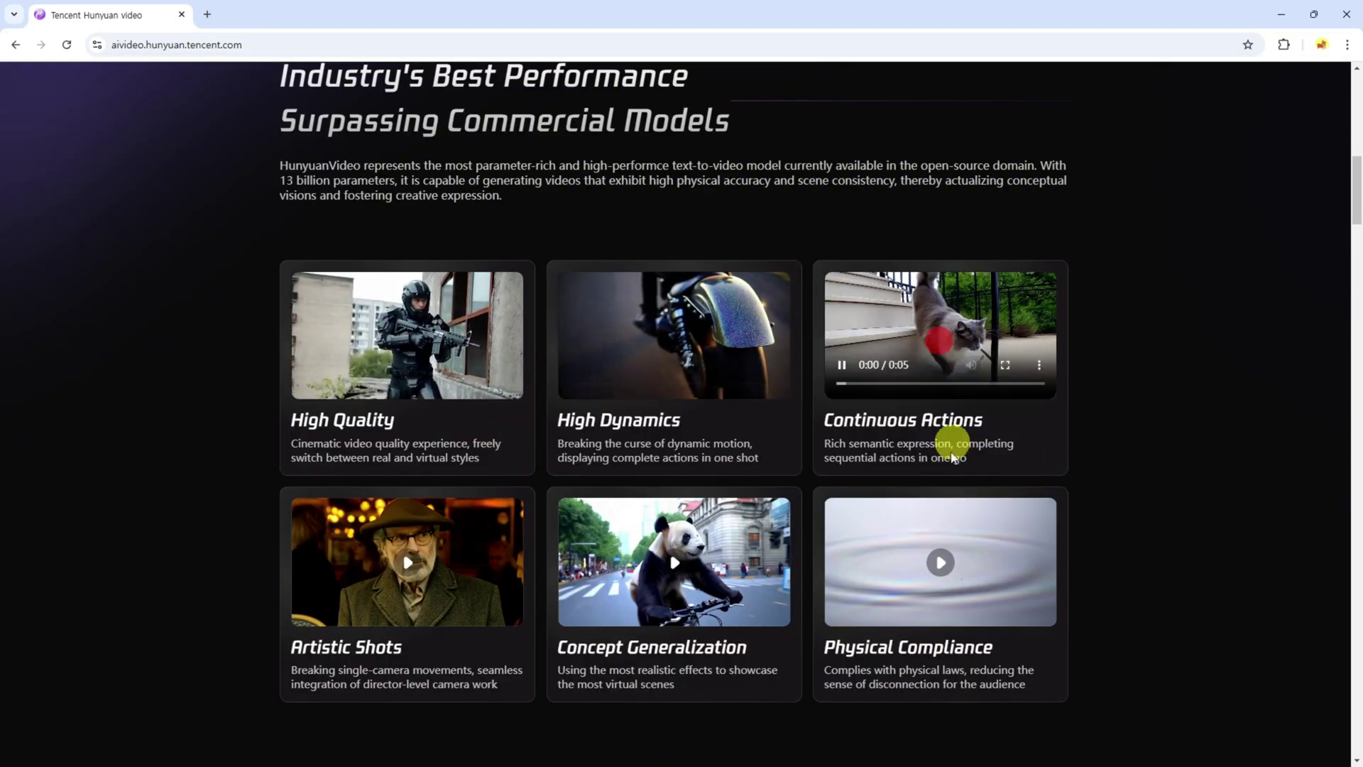
left_click(678, 568)
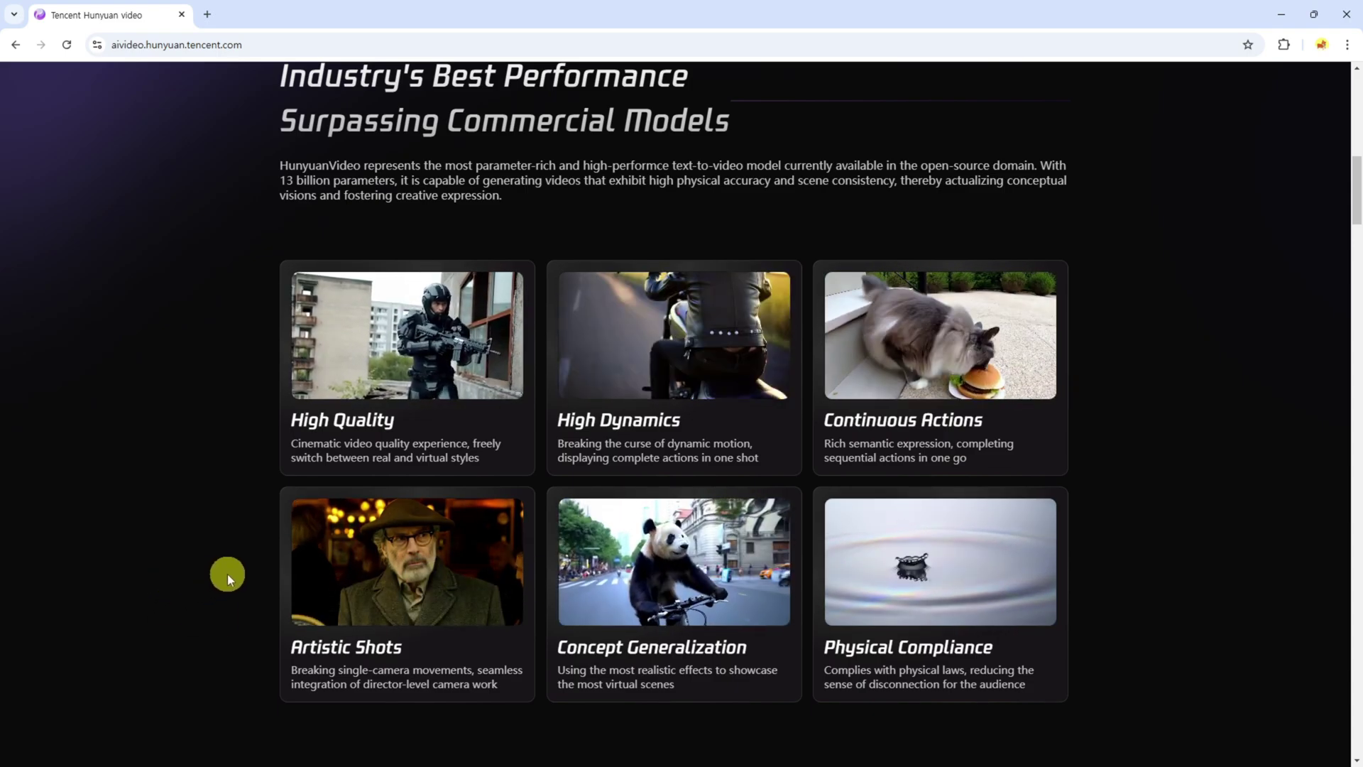
scroll(812, 561, "down", 3)
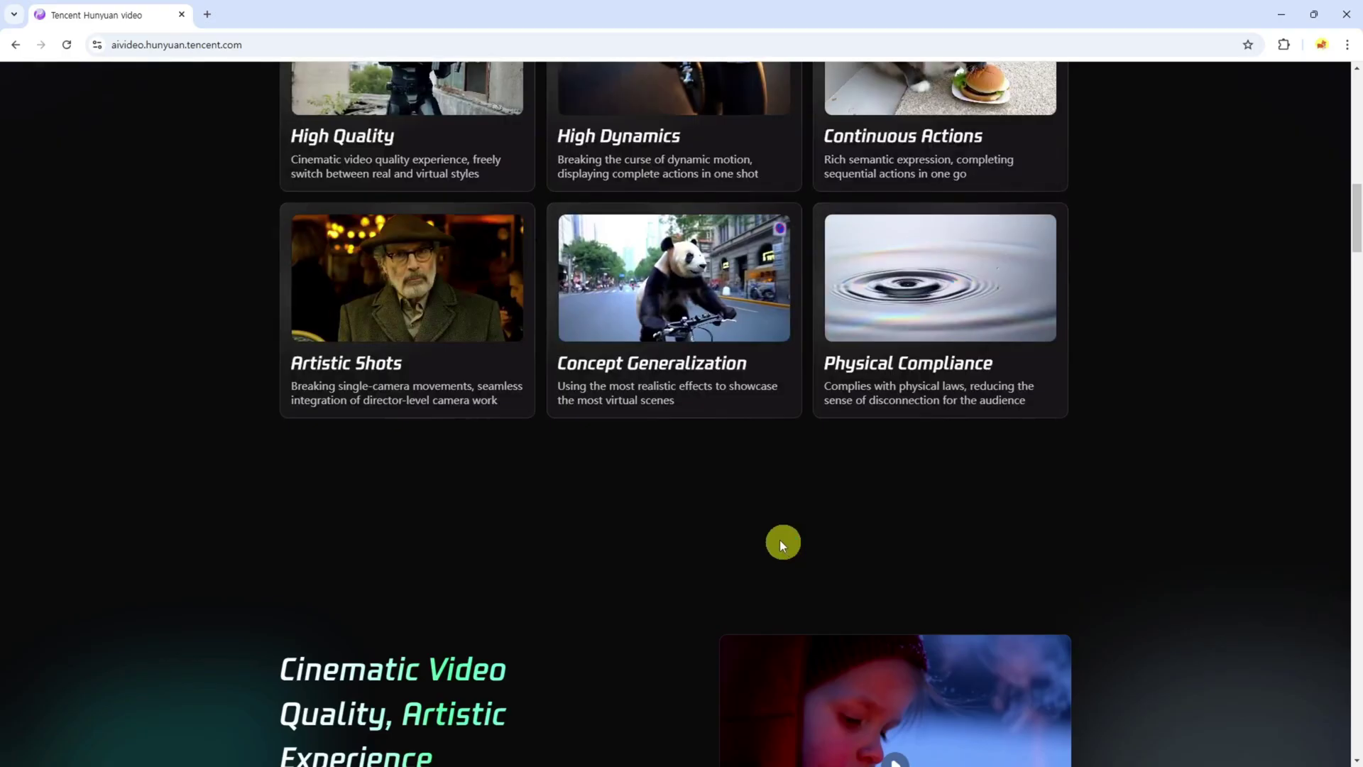
scroll(693, 402, "down", 8)
scroll(695, 402, "down", 3)
scroll(695, 402, "down", 20)
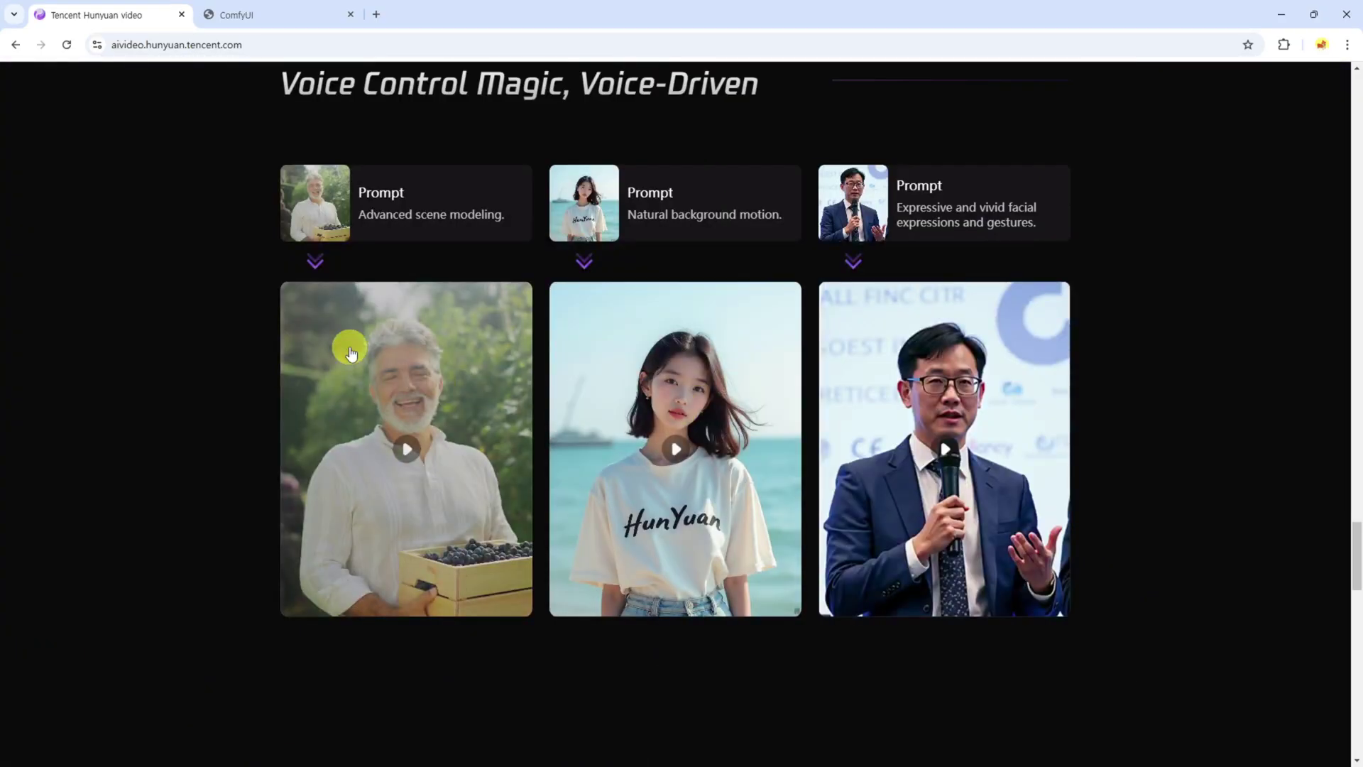
Preview the three portrait videos in the Voice Control Magic, Voice-Driven section, muting the clip of the man with the microphone.
left_click_drag(337, 93, 538, 87)
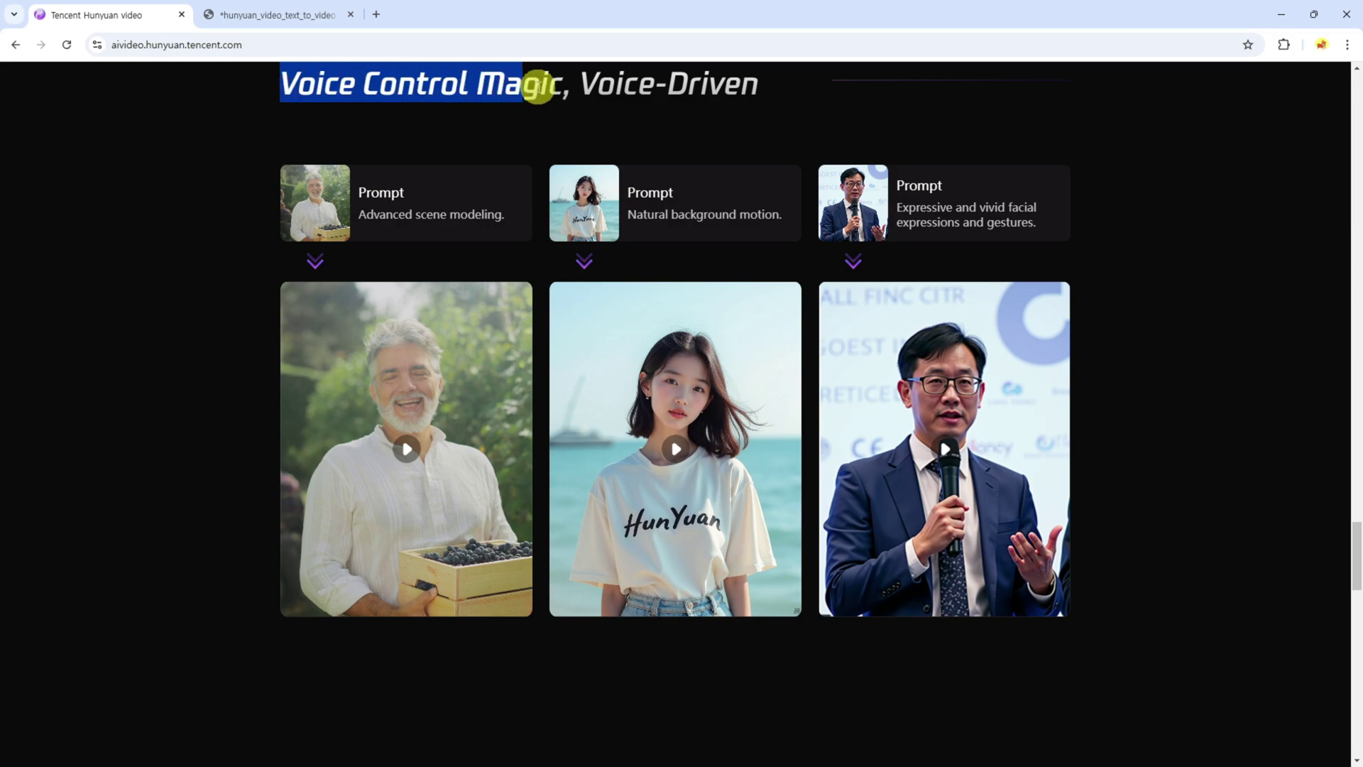
scroll(426, 355, "up", 1)
left_click(396, 483)
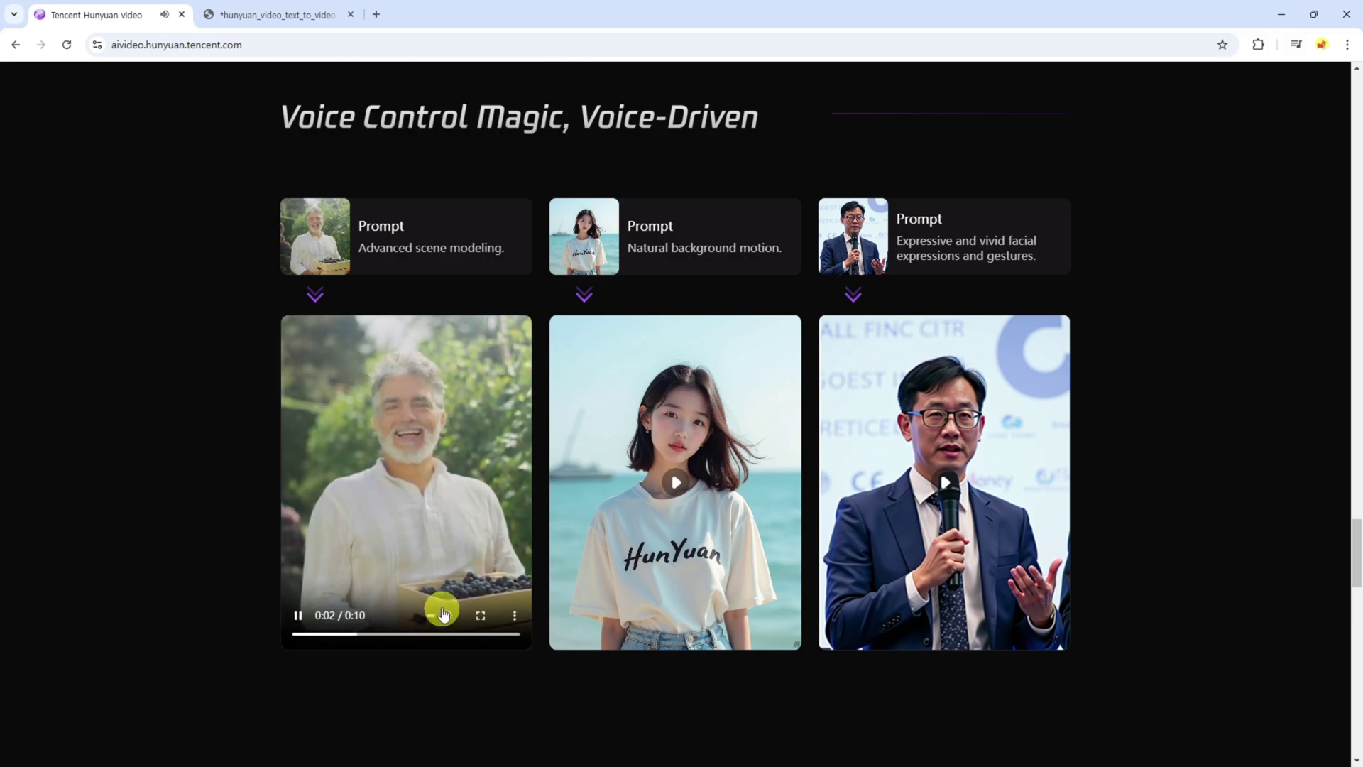
left_click(409, 490)
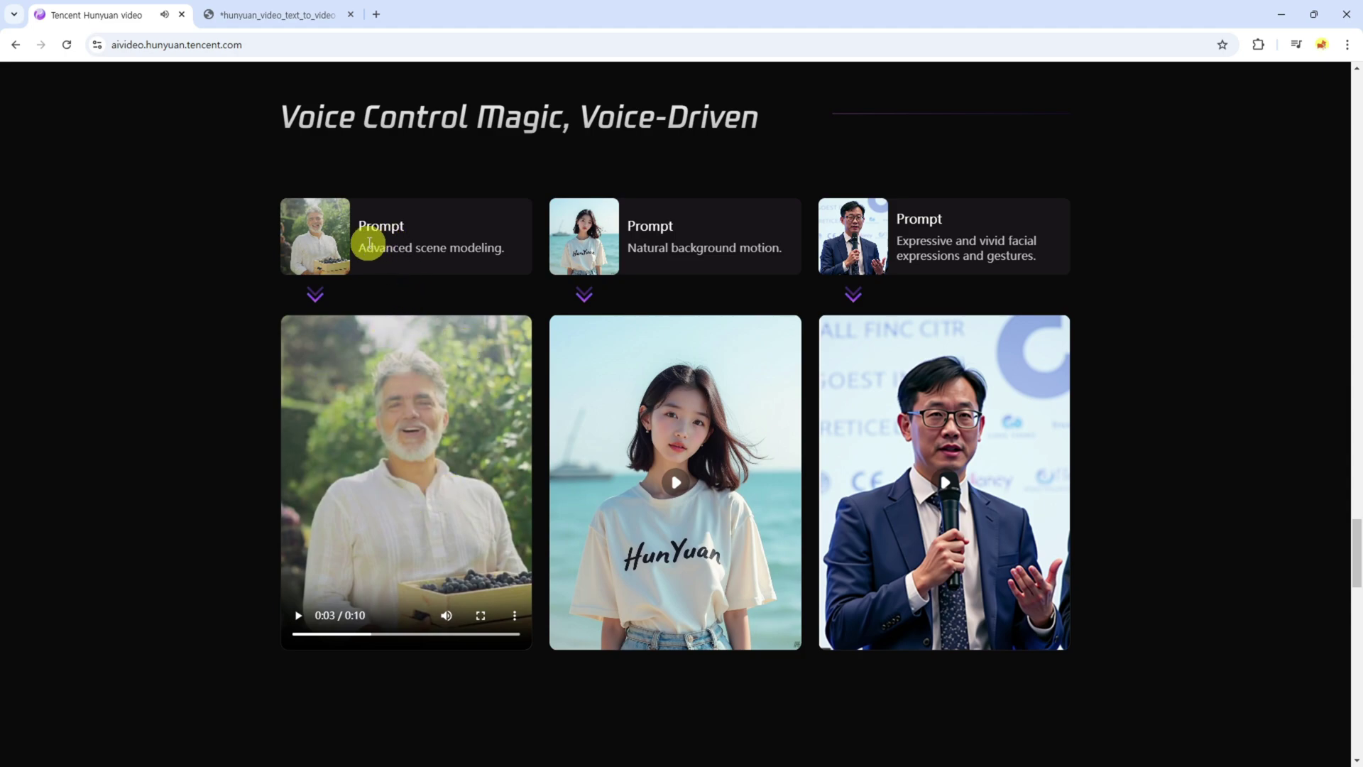
left_click(681, 488)
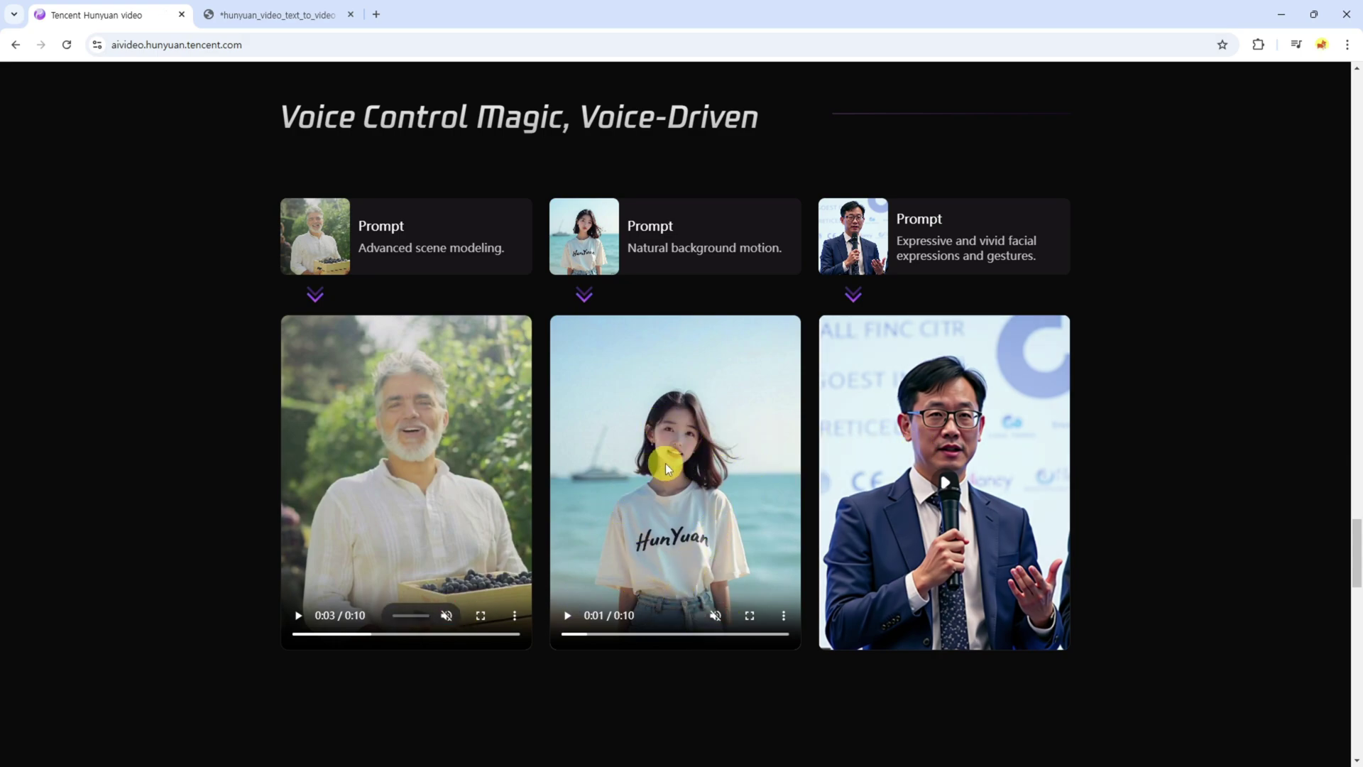
left_click(567, 617)
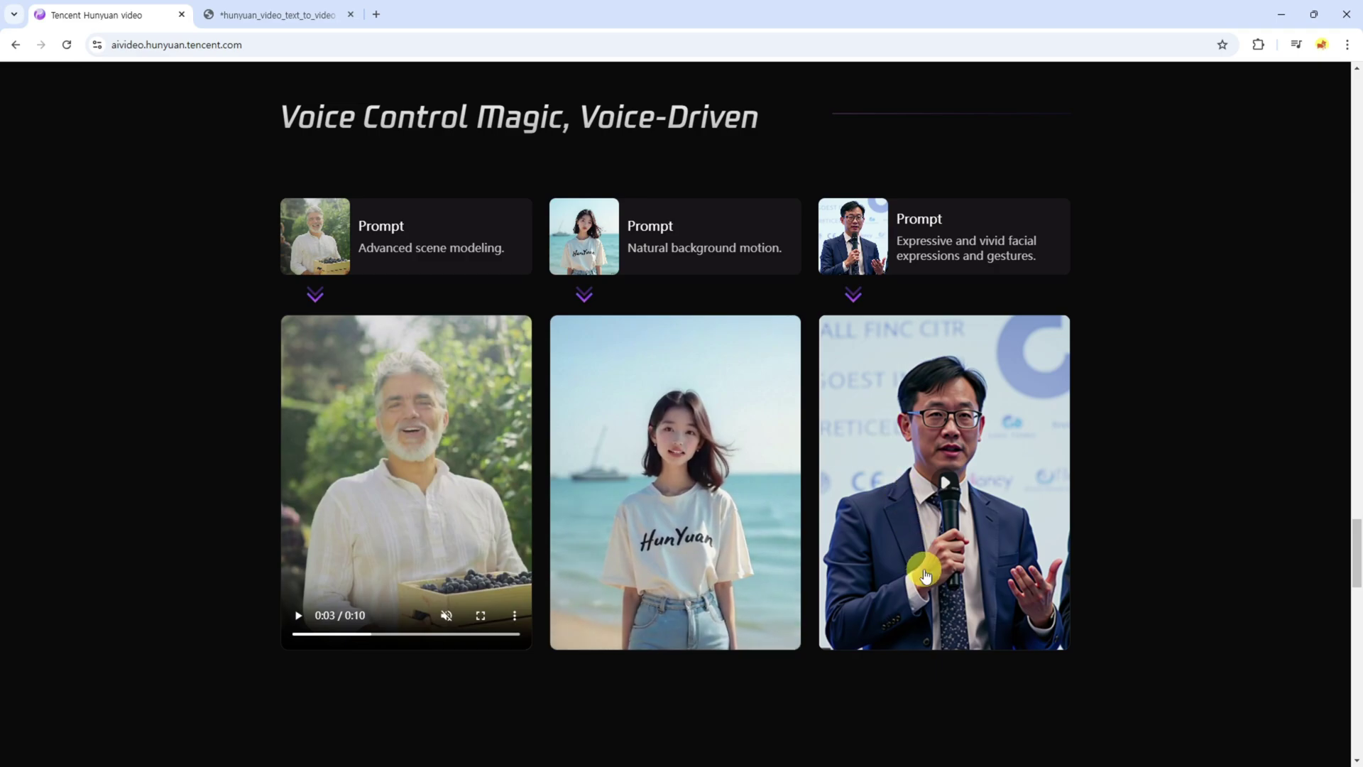
left_click(930, 479)
left_click(983, 616)
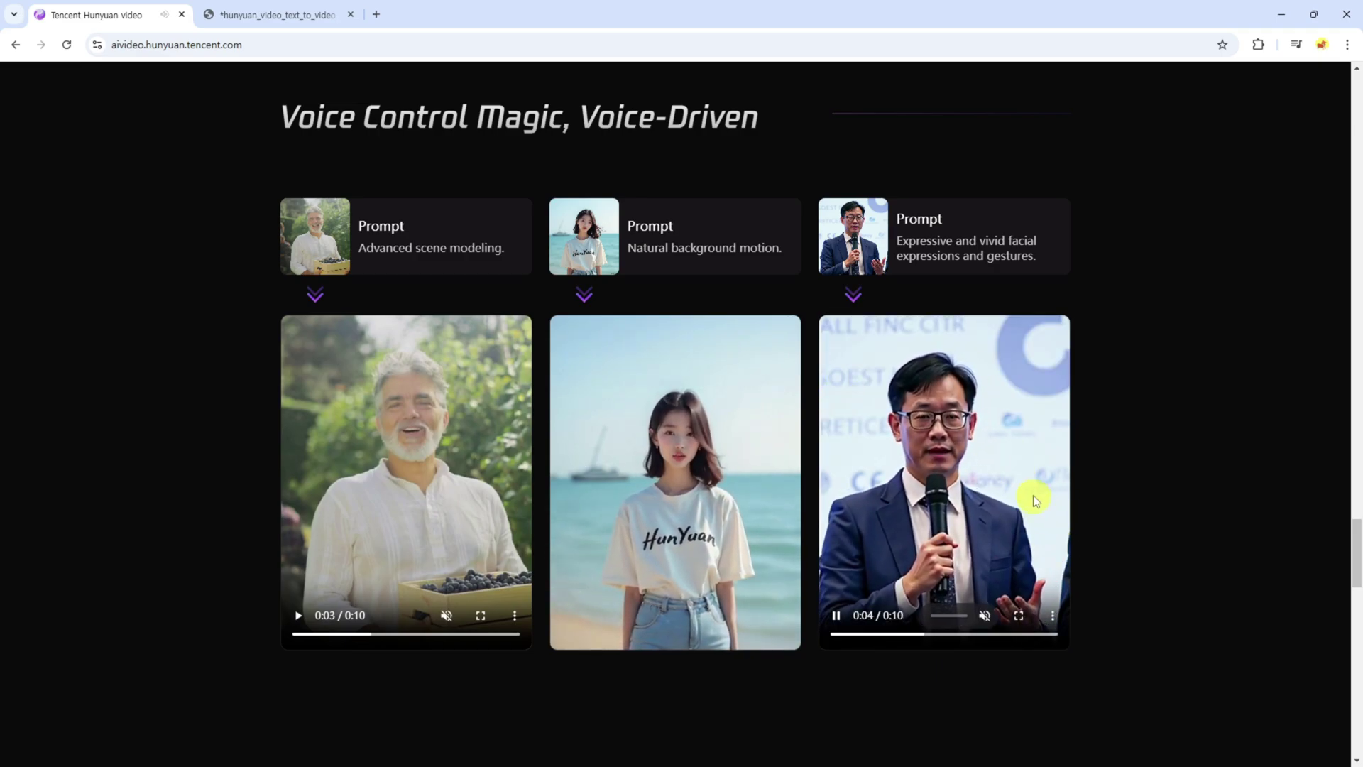
Browse the carousel of pose- and expression-driven animation samples, including the terracotta warrior and anime character clips.
scroll(1030, 490, "down", 5)
scroll(953, 423, "down", 15)
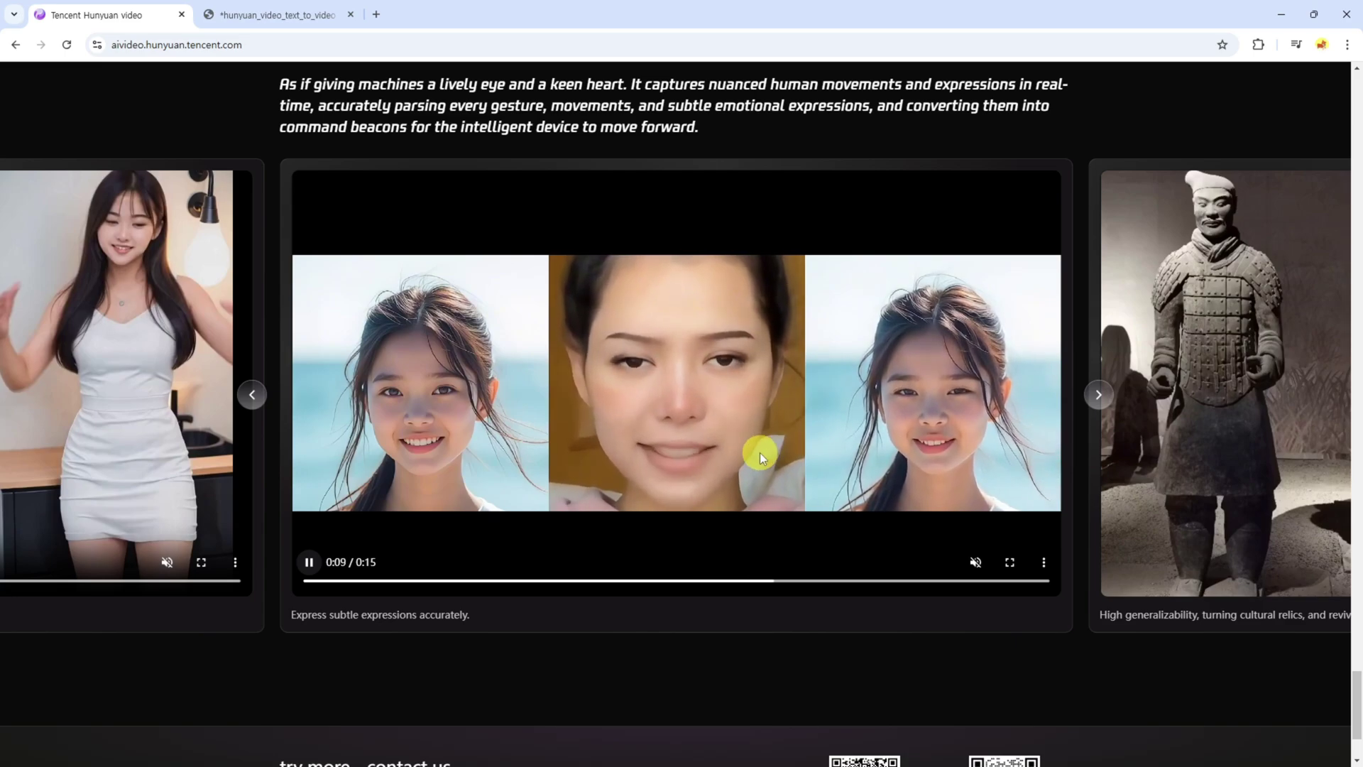
left_click(1097, 403)
left_click(312, 562)
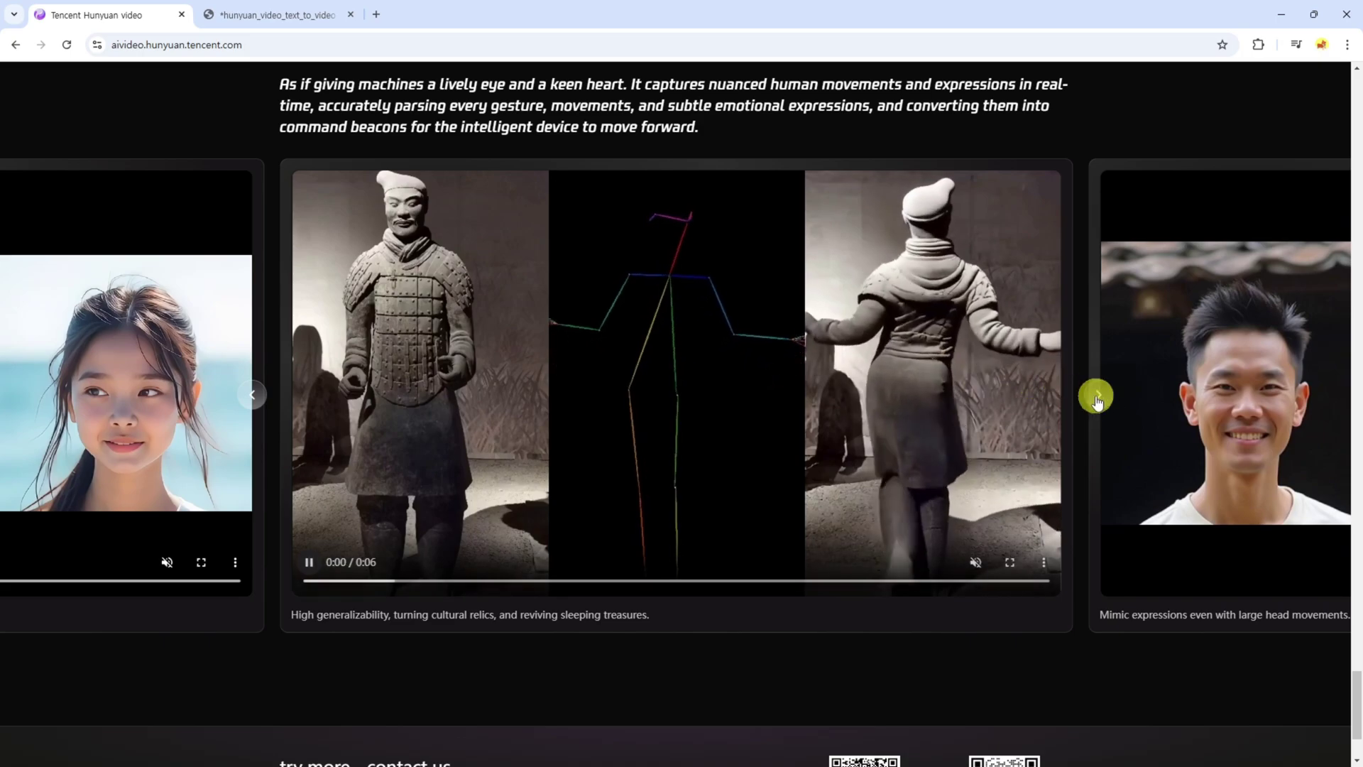
left_click(313, 565)
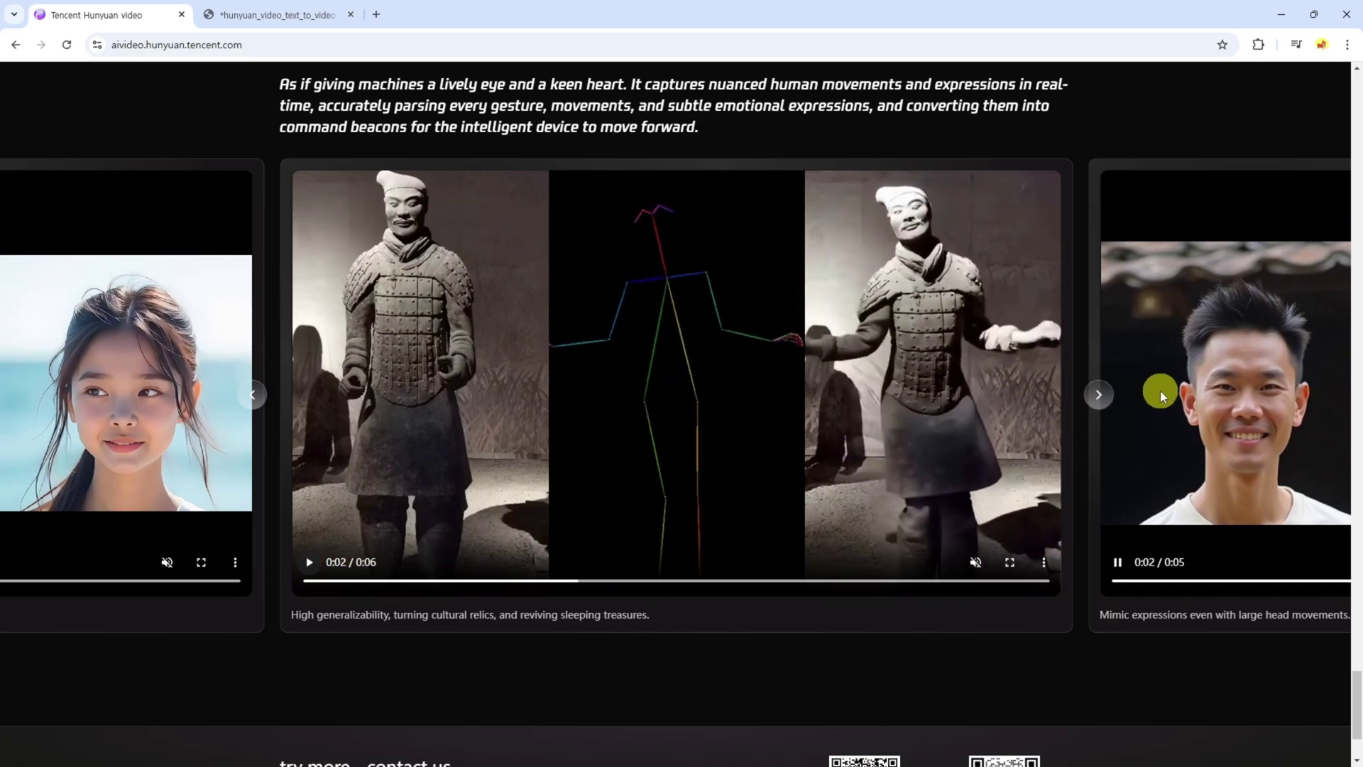
left_click(1100, 399)
left_click(1100, 396)
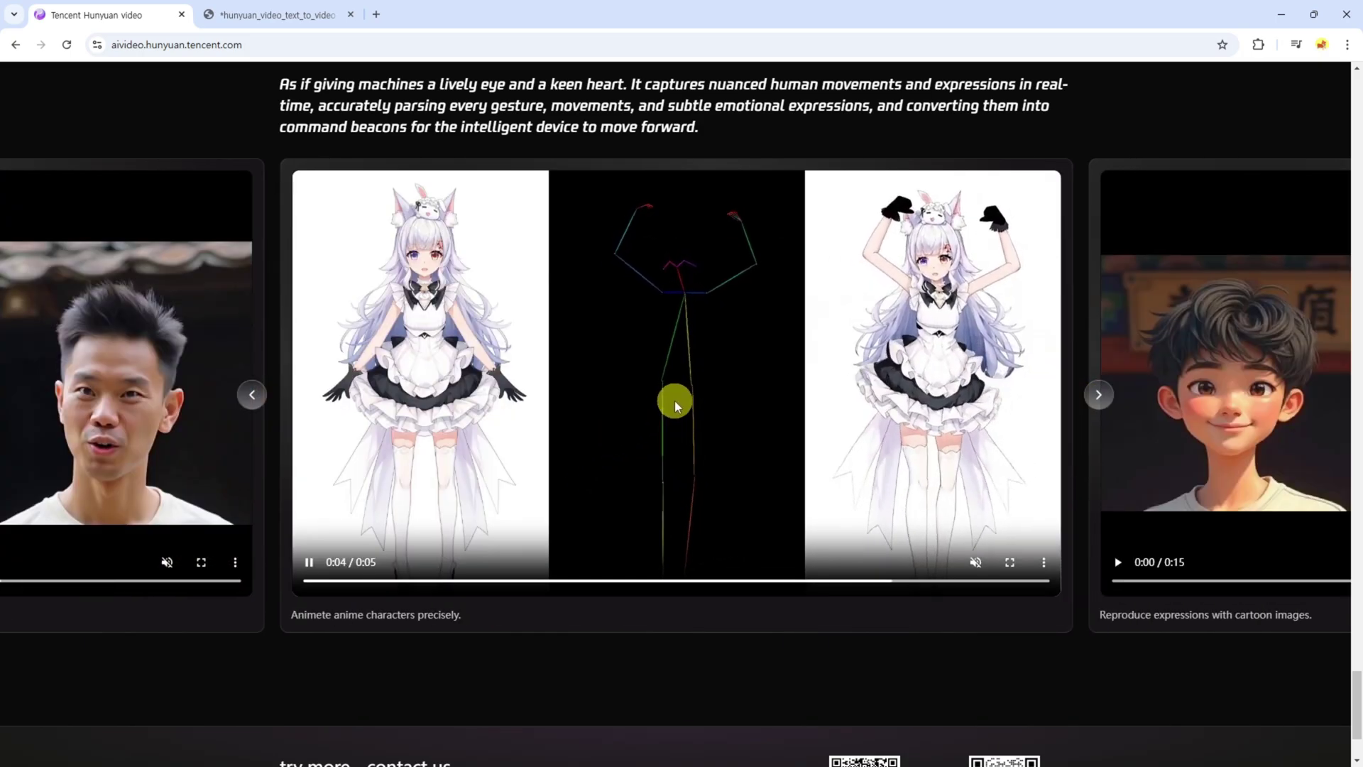
left_click(1100, 395)
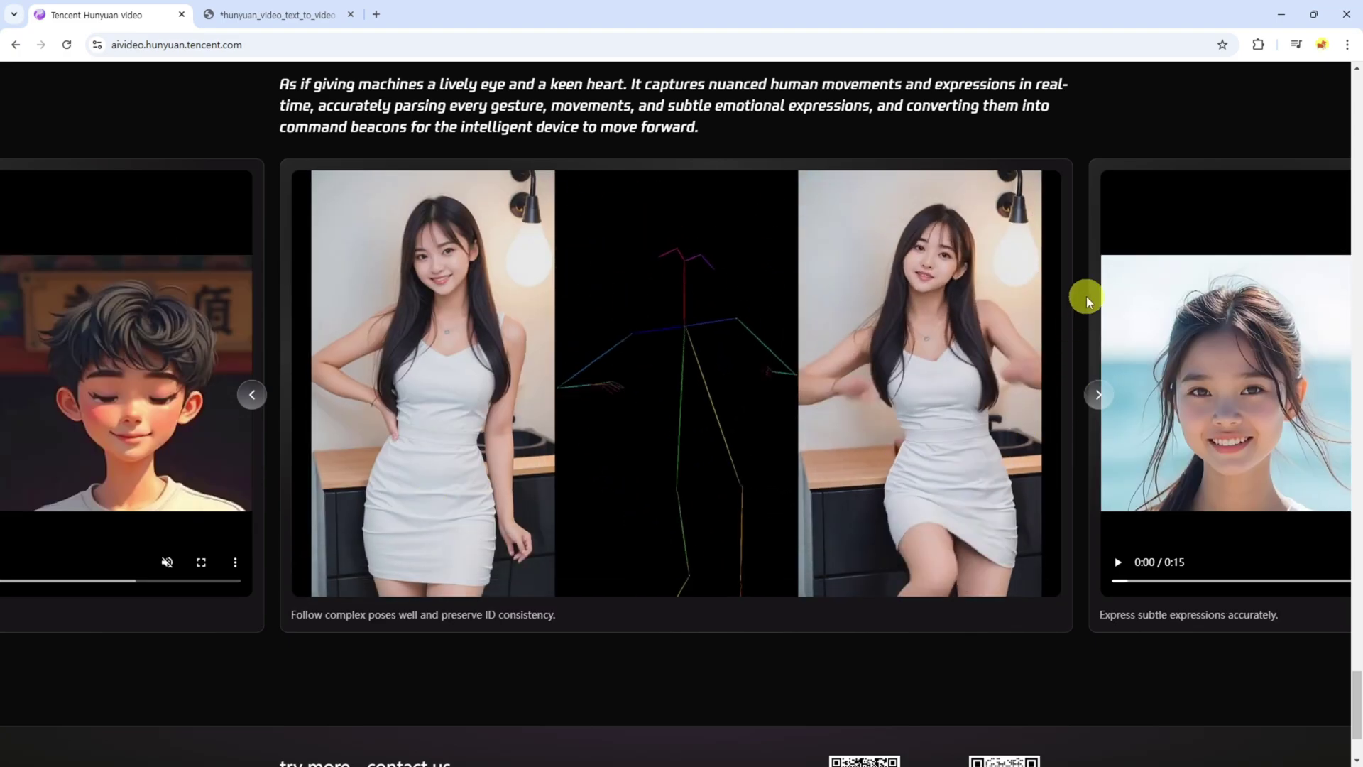
Leave the Hunyuan Video page and open the ComfyUI website at comfy.org.
scroll(1086, 296, "down", 2)
scroll(1068, 475, "up", 10)
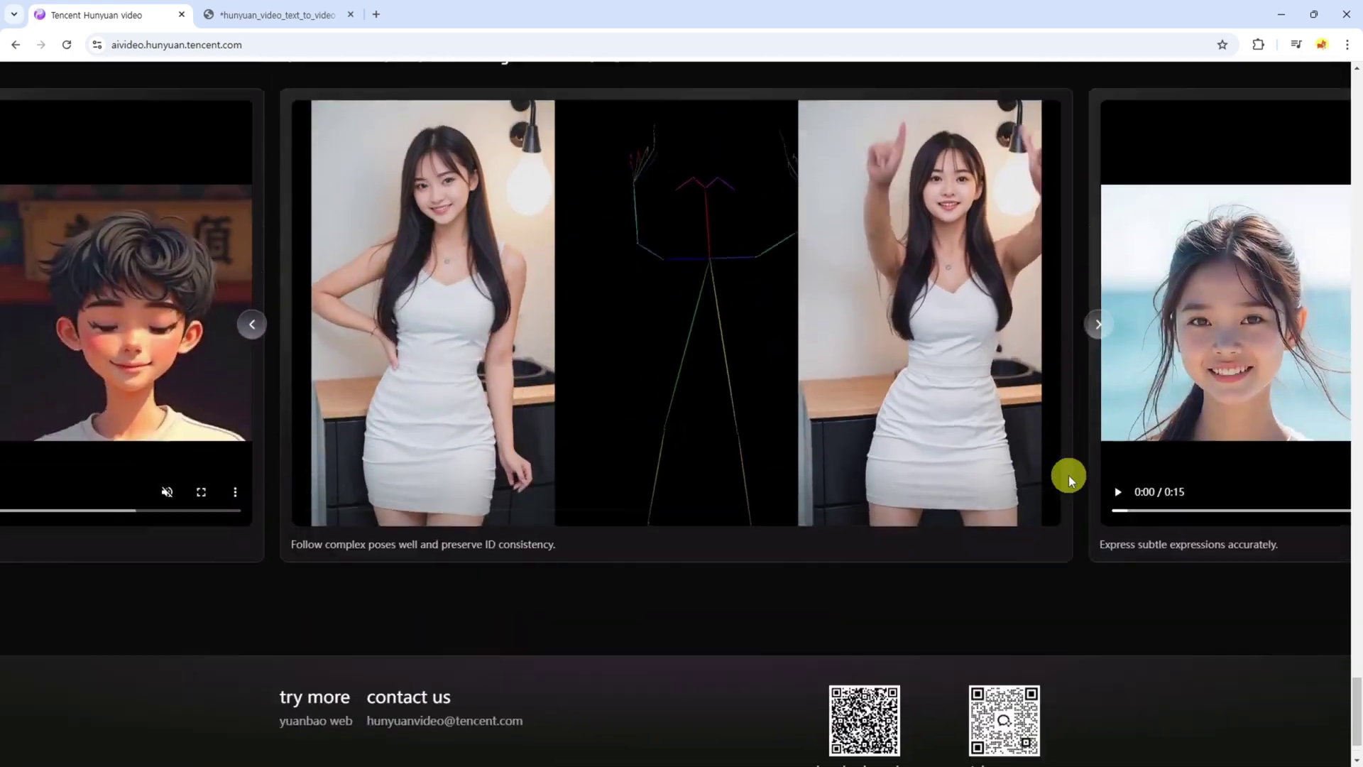
scroll(1118, 484, "up", 10)
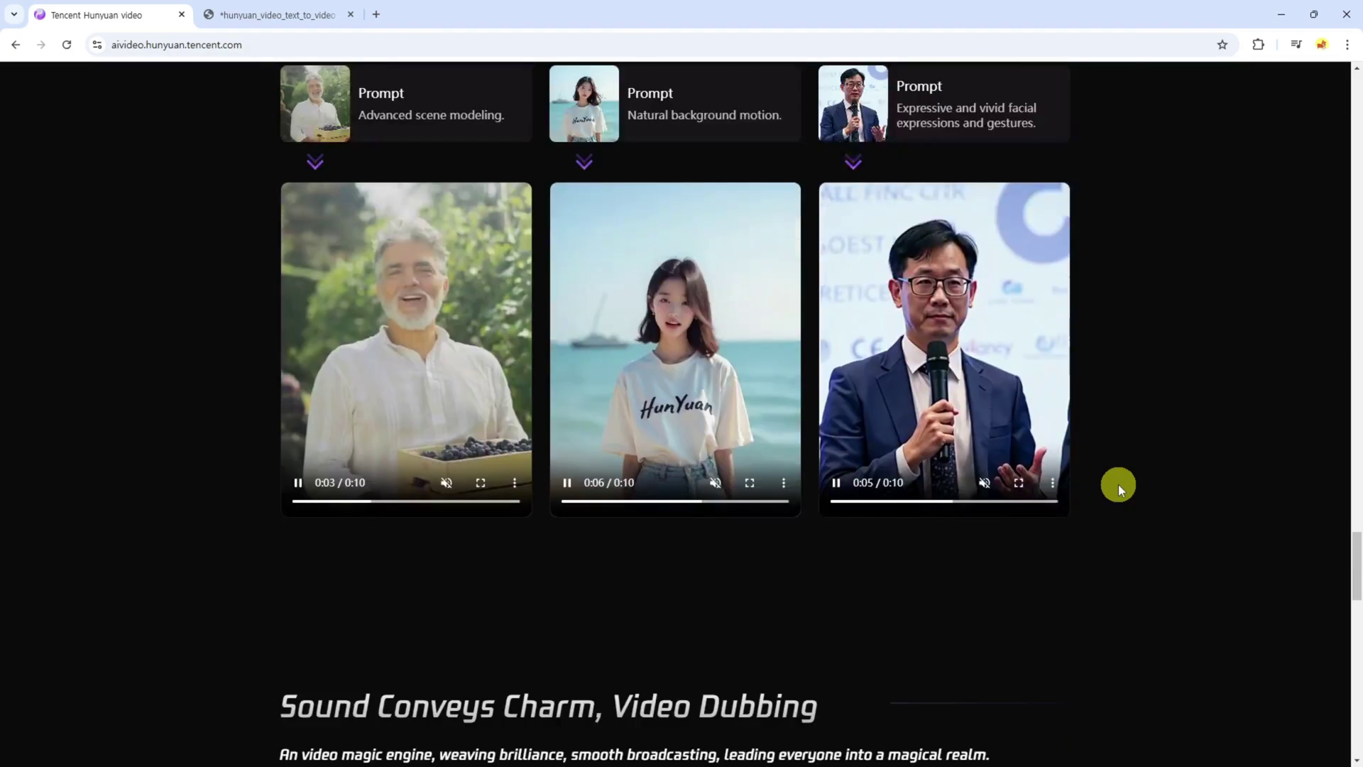
scroll(1121, 480, "up", 15)
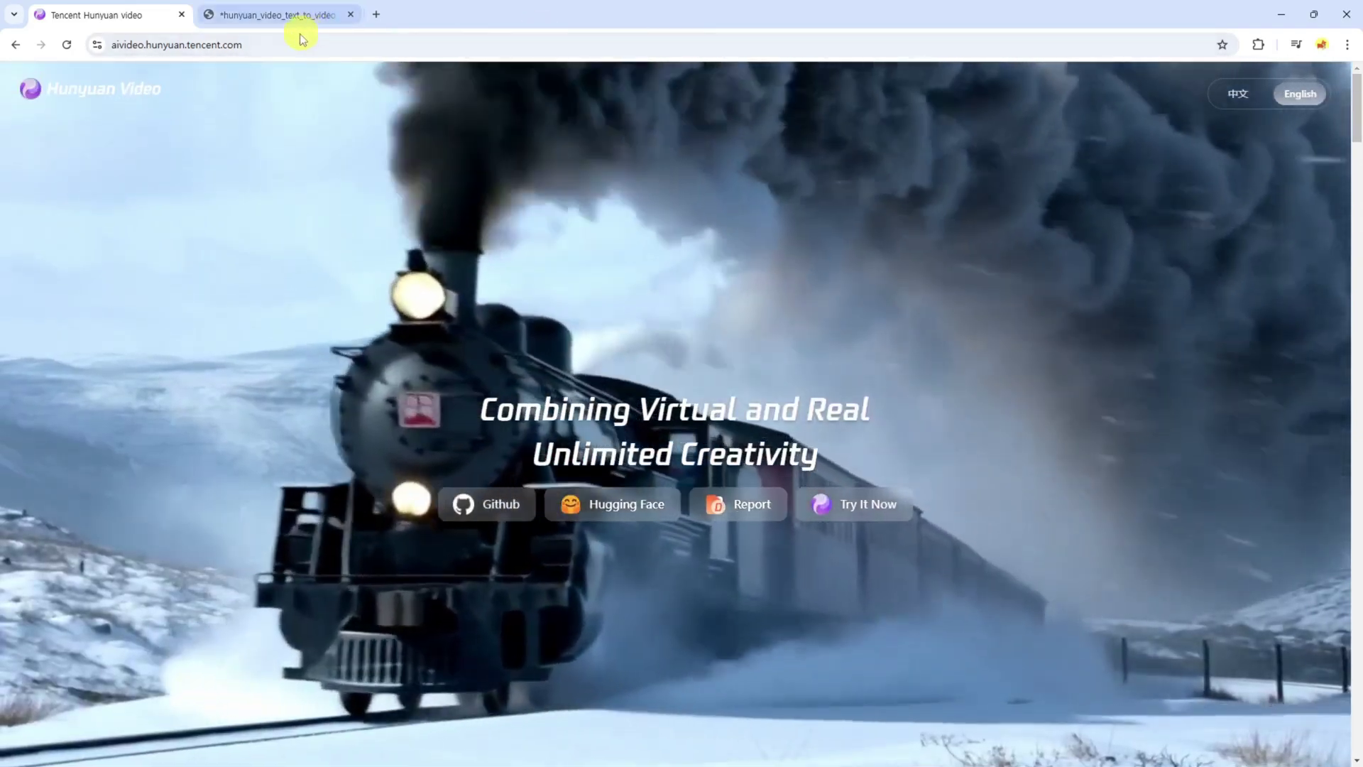
left_click(297, 42)
key("BackSpace")
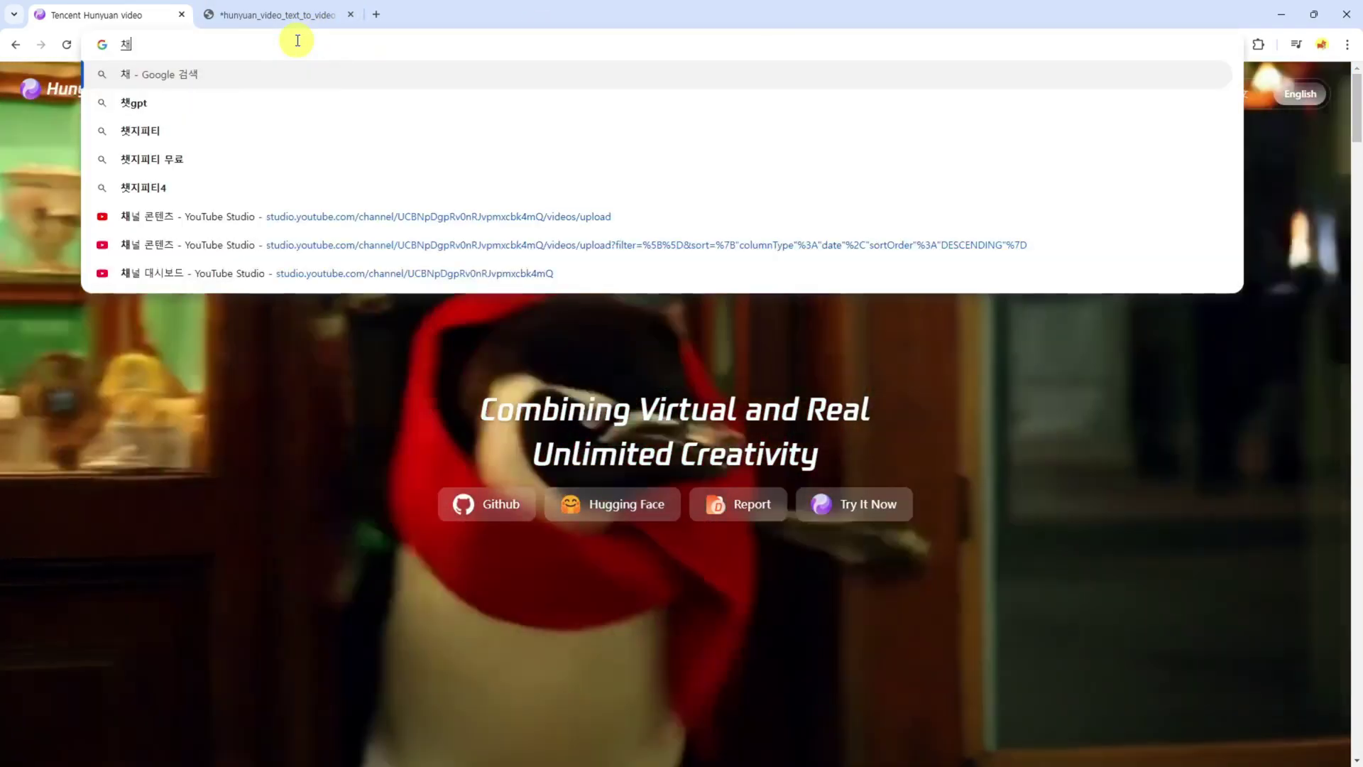
type("com")
key("Return")
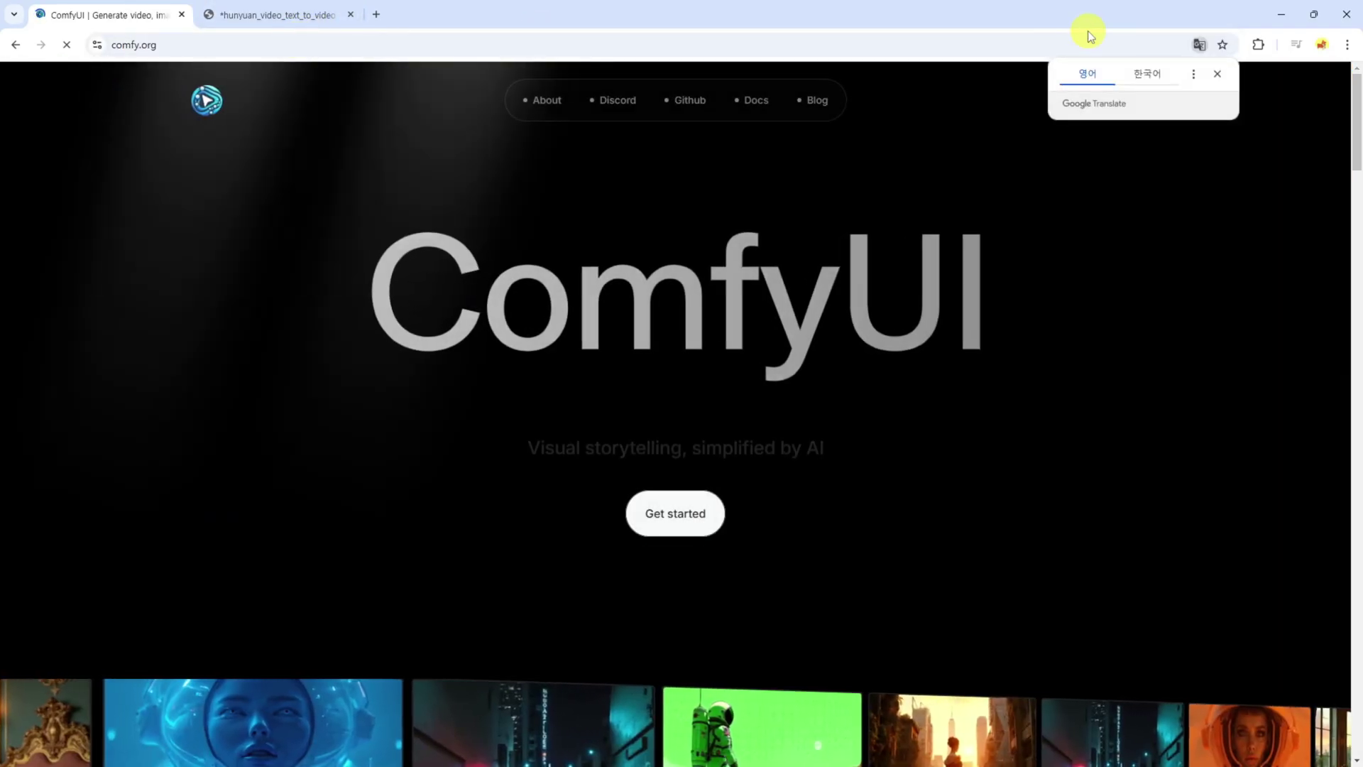
Open the ComfyUI blog article "HunyuanVideo Native Support in ComfyUI" and review it down to the text-to-video example workflow.
left_click(805, 107)
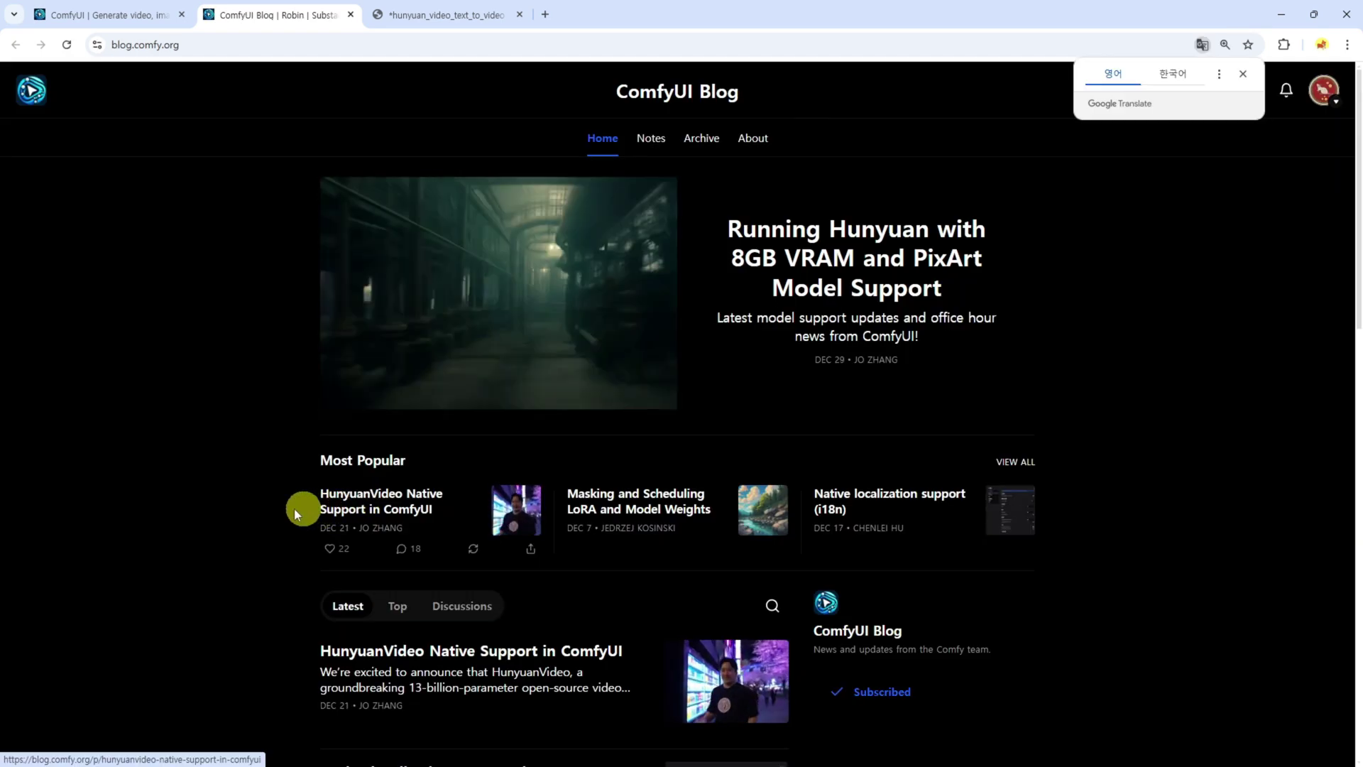
left_click(334, 507)
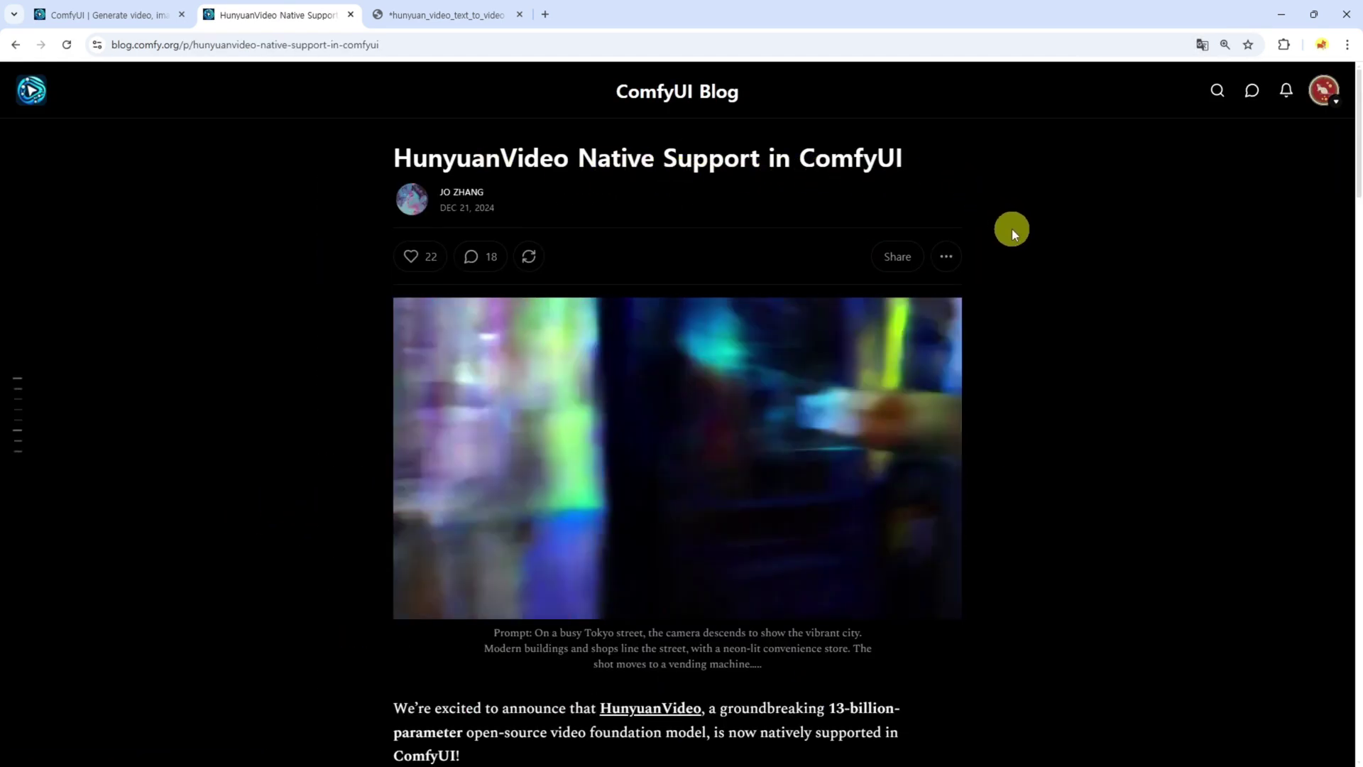
scroll(1011, 230, "down", 2)
scroll(1008, 231, "up", 2)
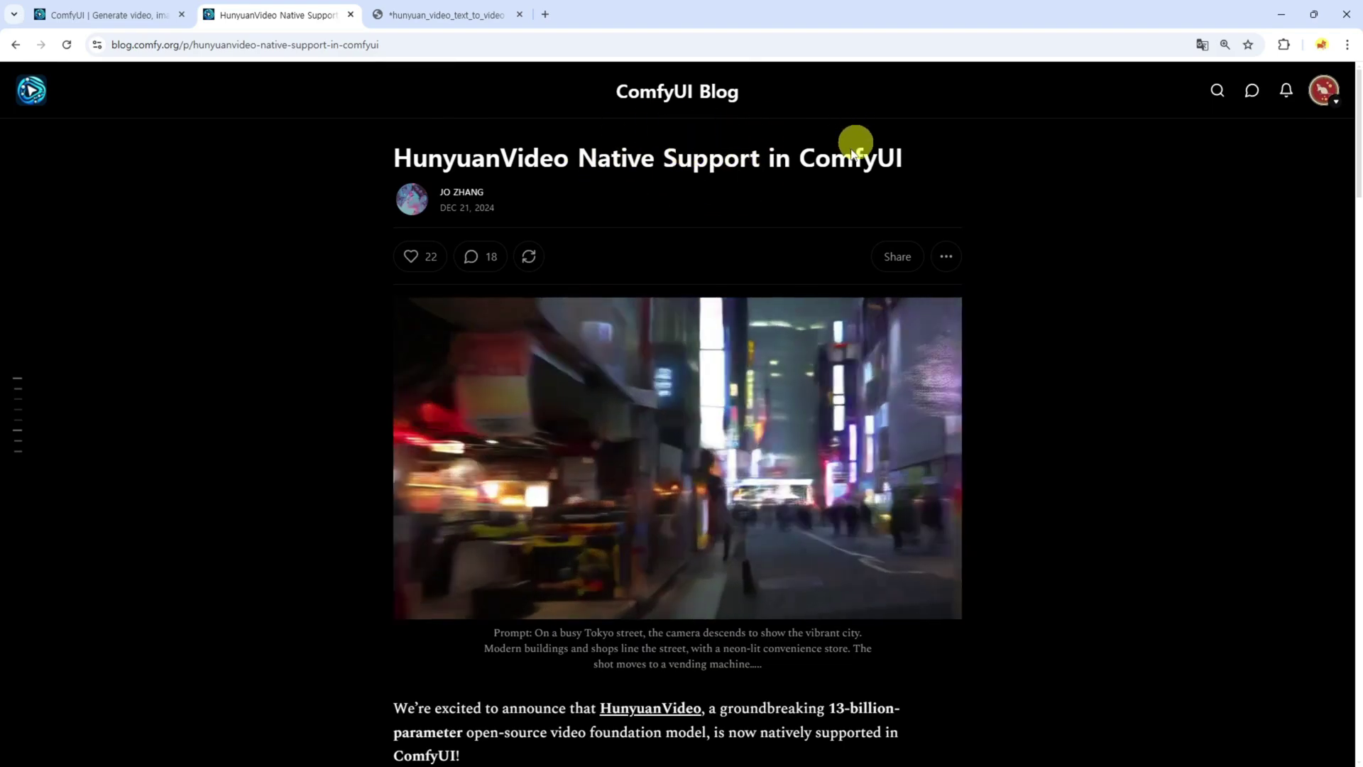
scroll(1008, 280, "down", 5)
scroll(1010, 285, "down", 11)
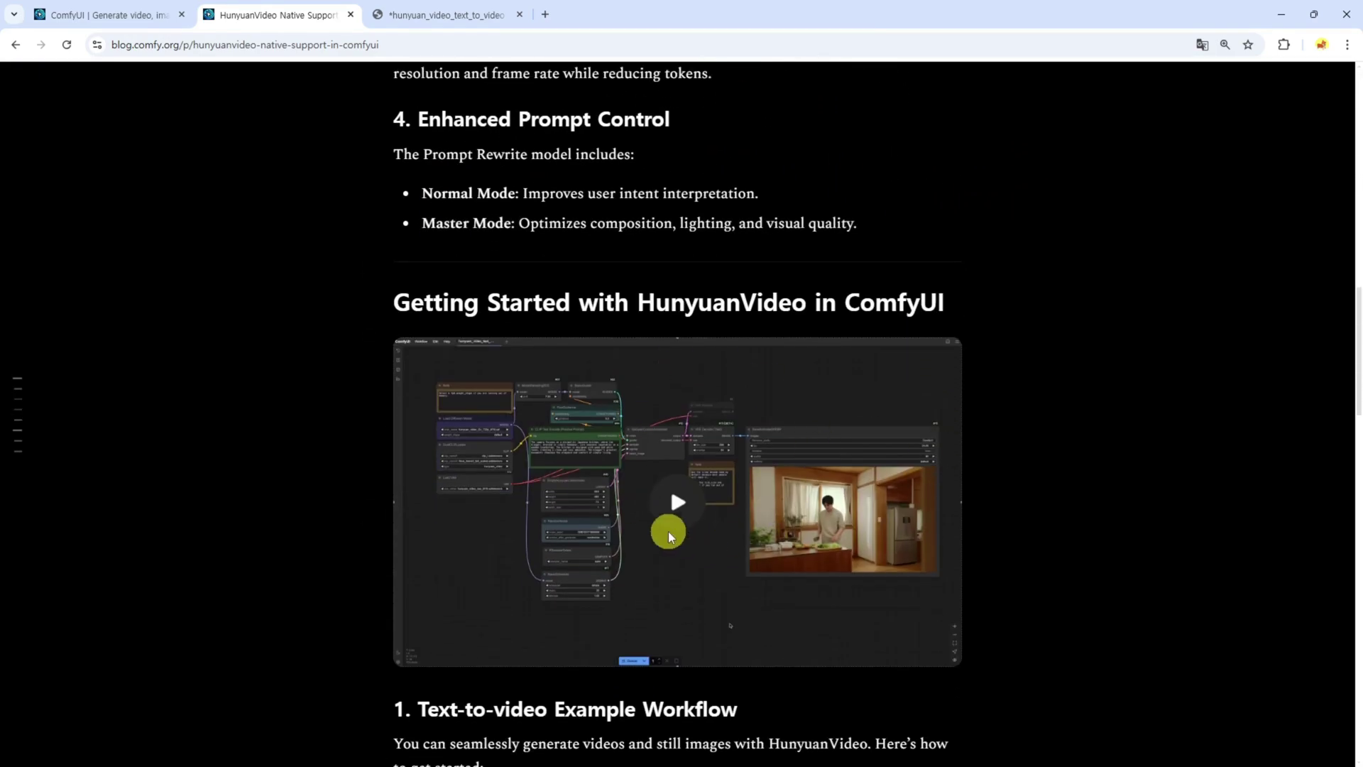
scroll(667, 525, "down", 3)
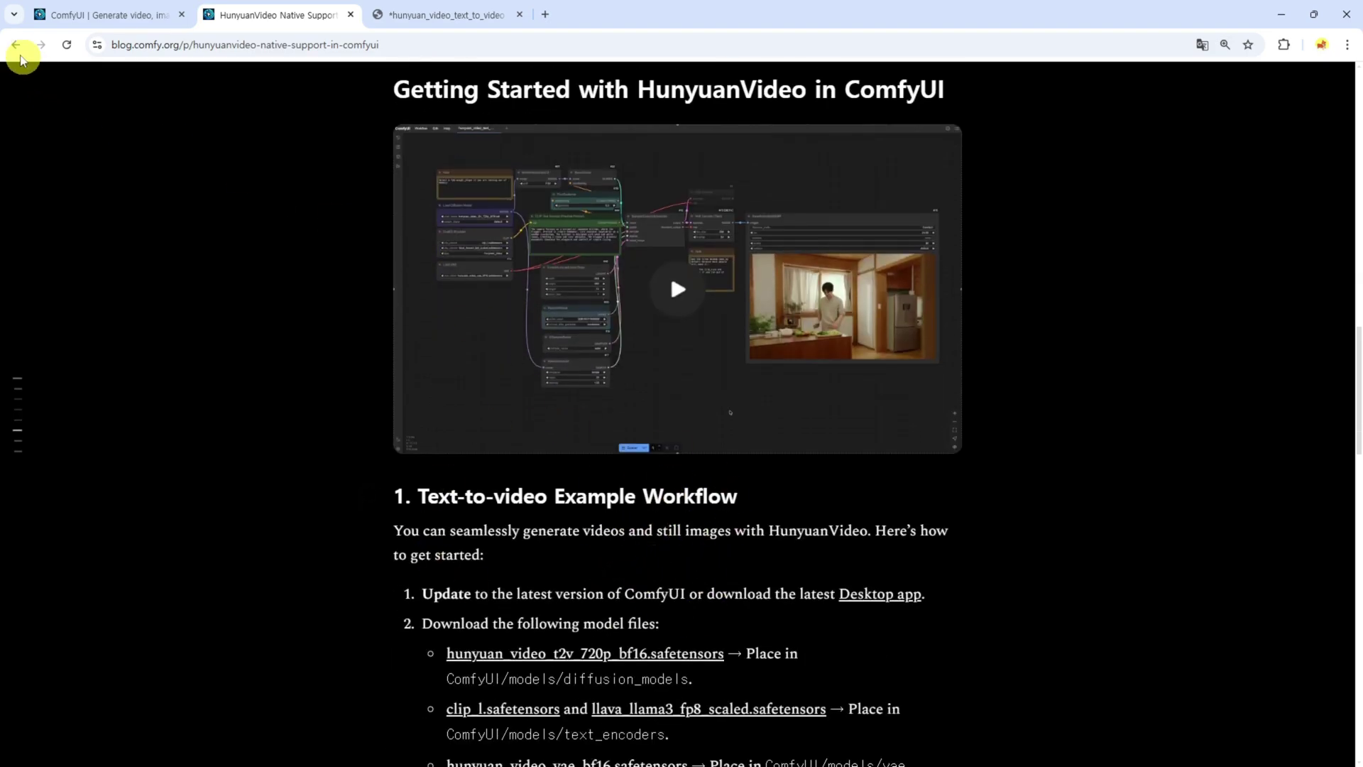
Return to the blog home, open "Running Hunyuan with 8GB VRAM and PixArt Model Support" and read its VRAM and ComfyUI version requirements.
left_click(15, 47)
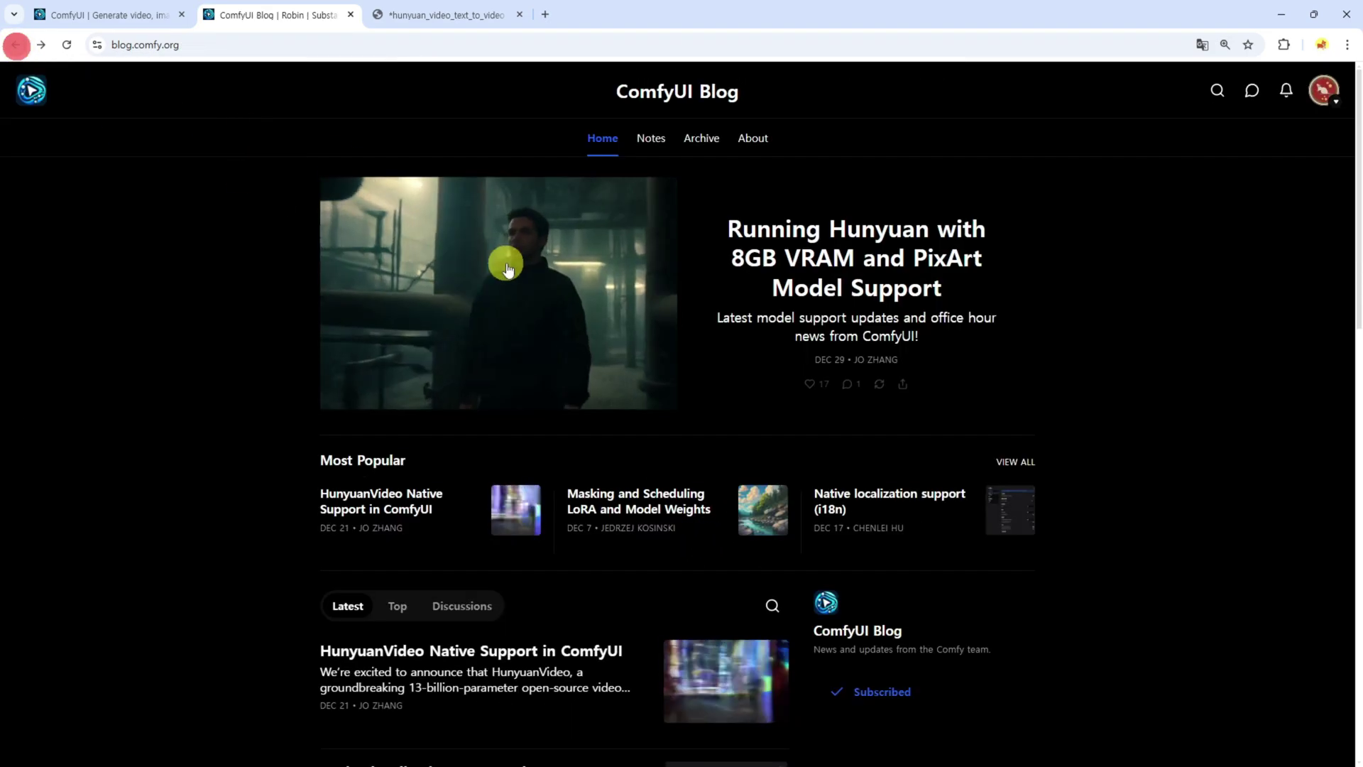
left_click(842, 268)
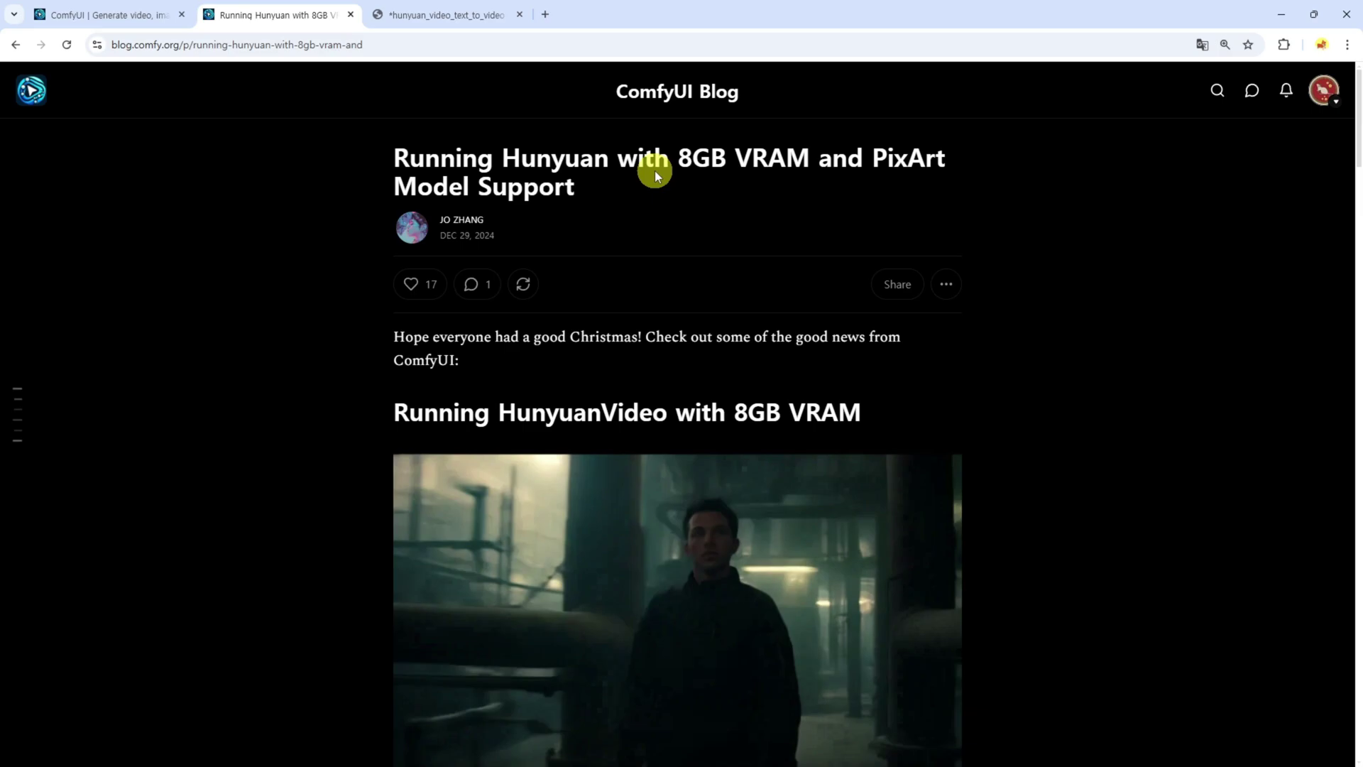
left_click_drag(678, 159, 810, 157)
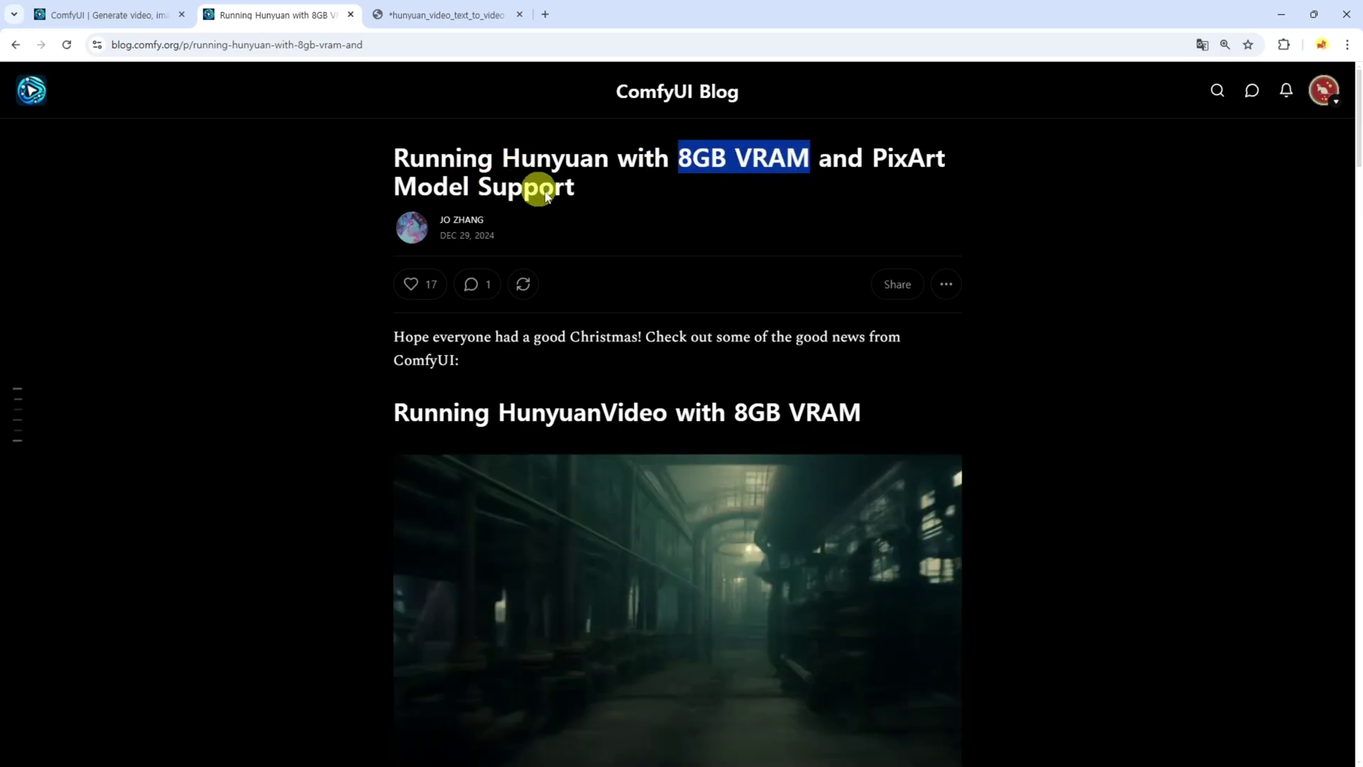
scroll(351, 426, "down", 8)
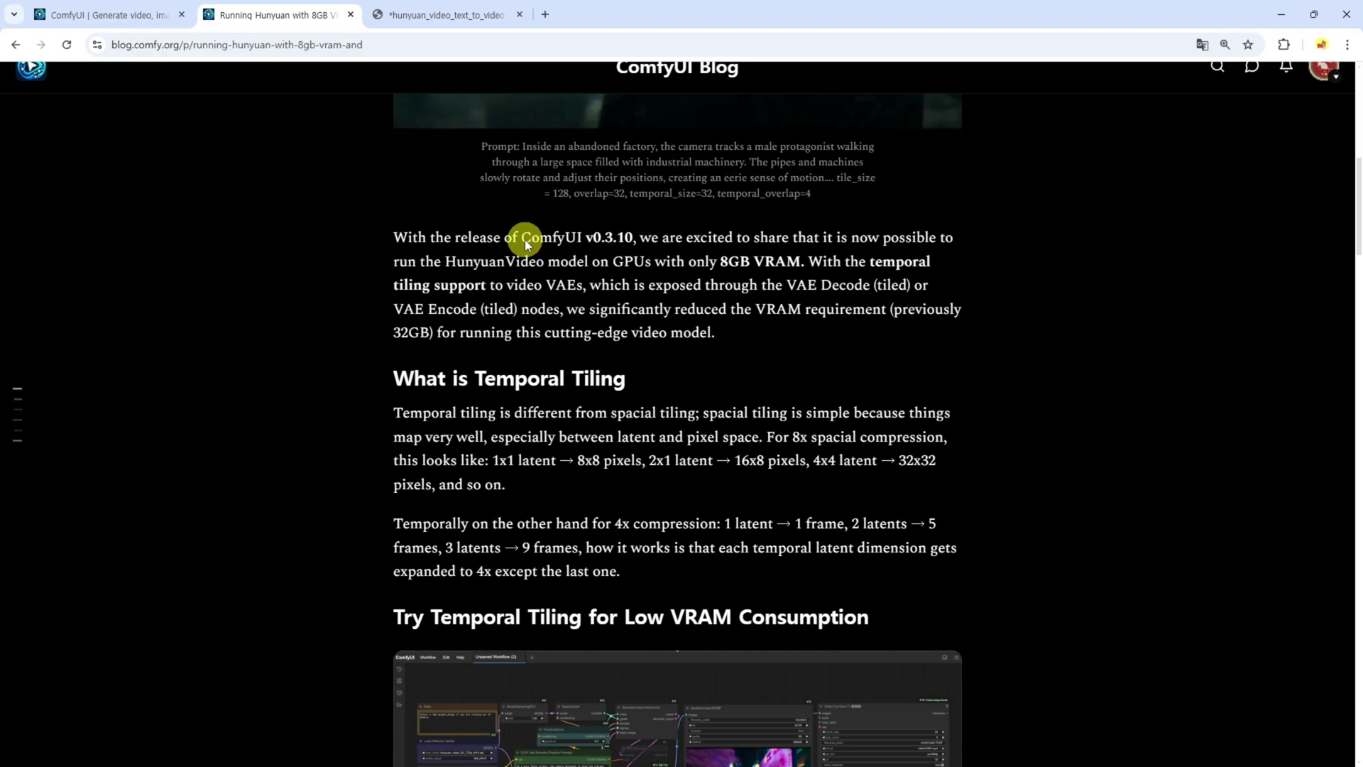
left_click_drag(781, 262, 804, 264)
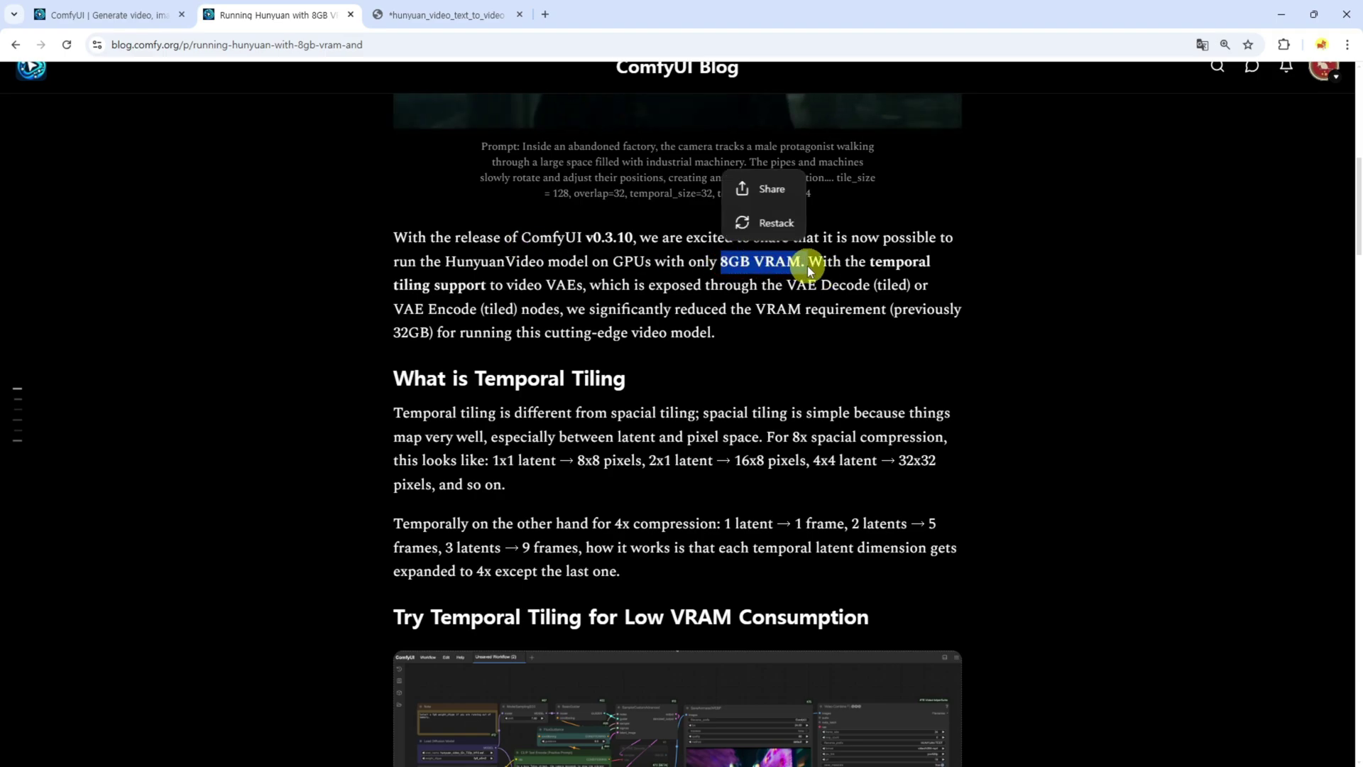
left_click_drag(523, 238, 632, 243)
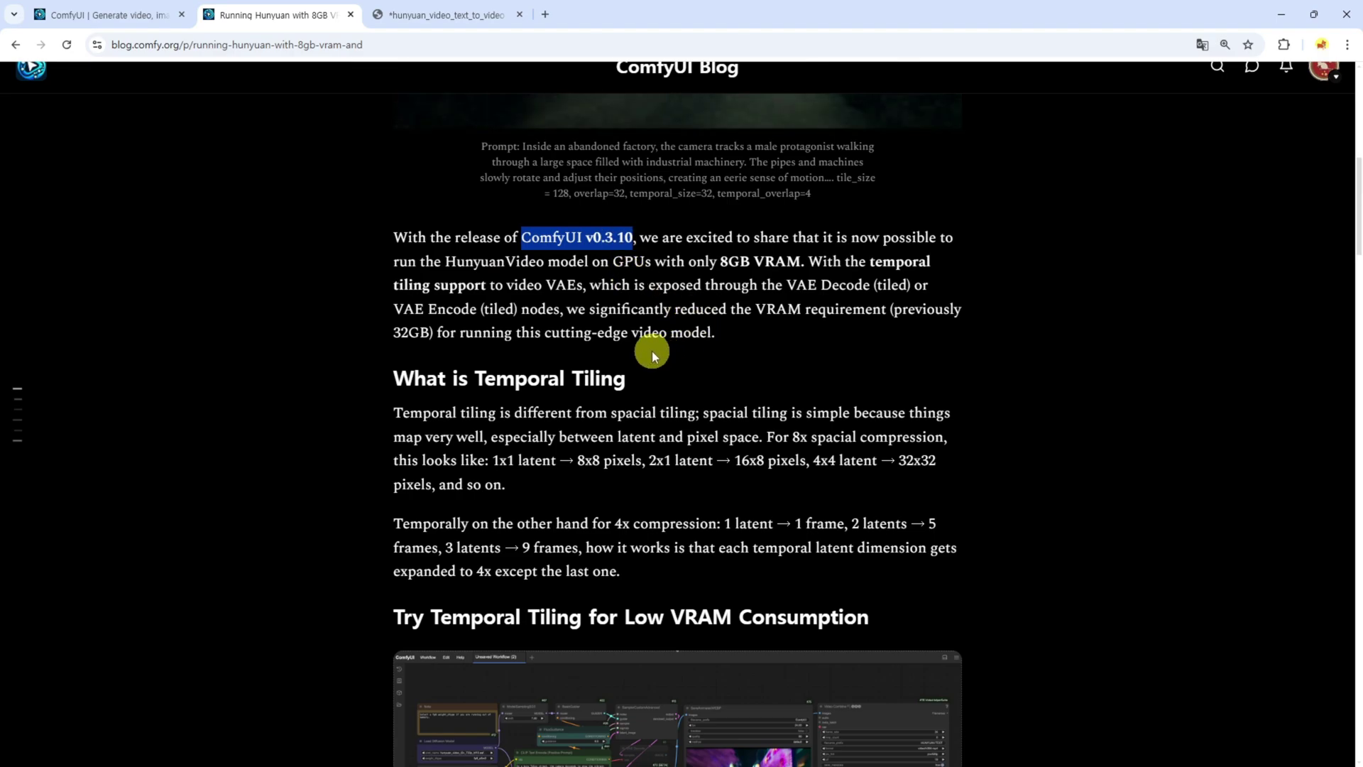
Read the article's temporal tiling section and its setup instructions for the VAE Decode (Tiled) and Load Diffusion Model nodes.
scroll(645, 357, "down", 3)
left_click_drag(476, 159, 632, 171)
scroll(651, 322, "down", 2)
scroll(679, 423, "down", 8)
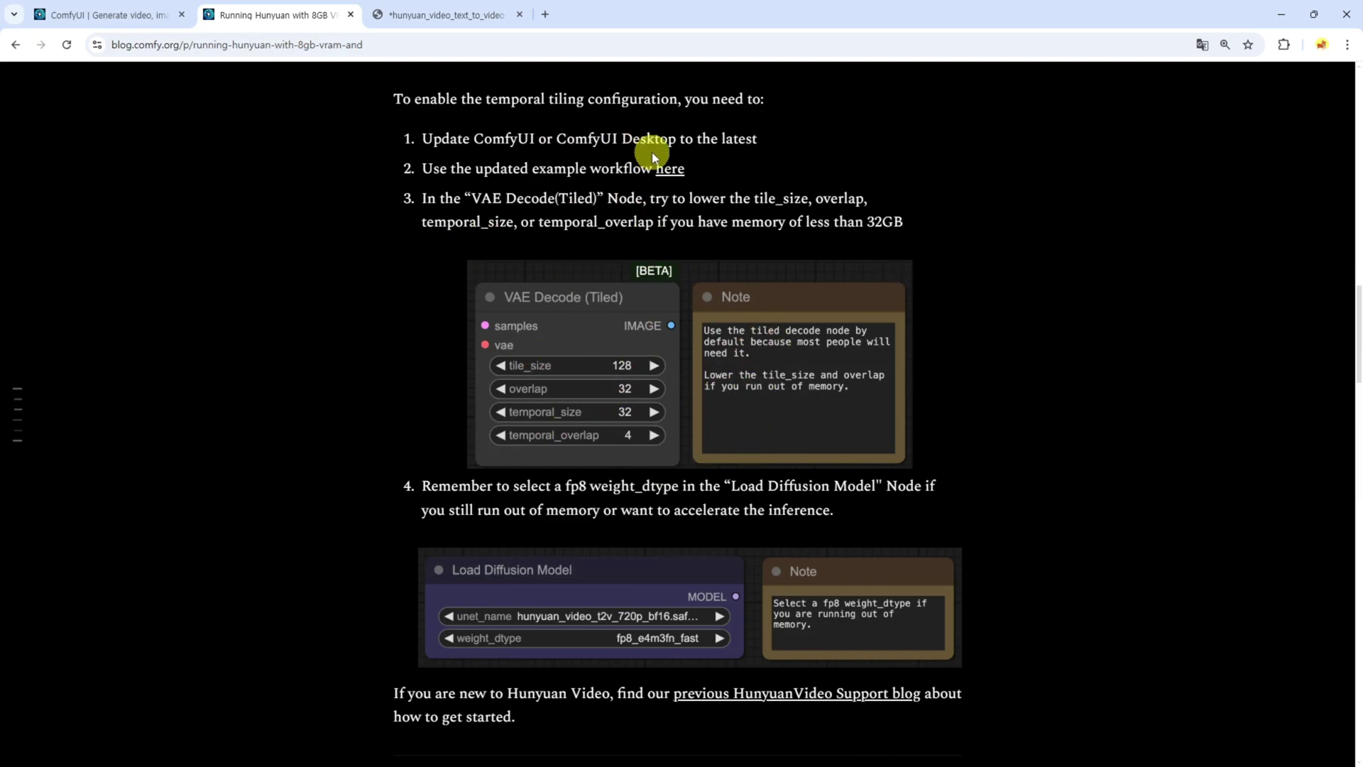
scroll(383, 365, "down", 3)
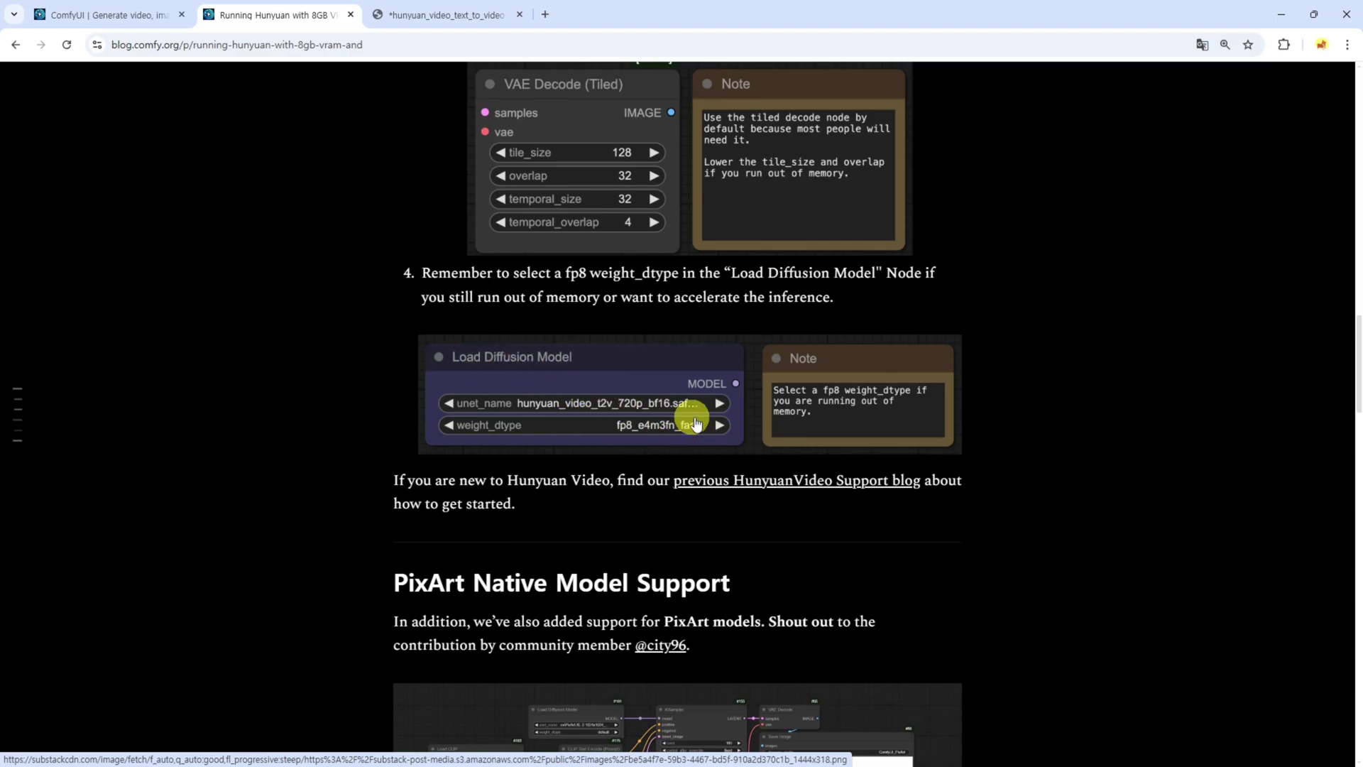
scroll(364, 447, "down", 5)
scroll(363, 448, "up", 2)
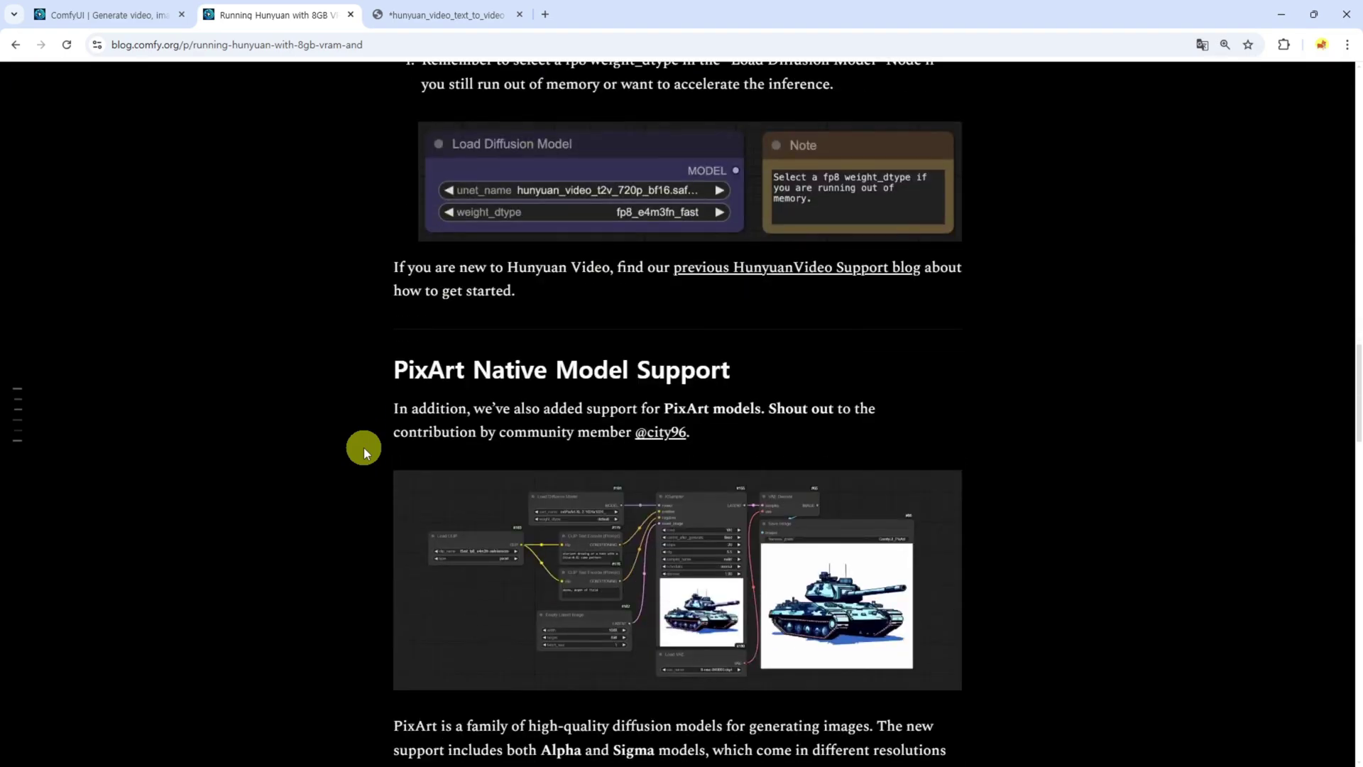
Skim the rest of the article, return to the temporal tiling instructions, and open the linked updated example workflow page.
scroll(364, 448, "down", 7)
scroll(363, 447, "down", 5)
scroll(364, 447, "up", 20)
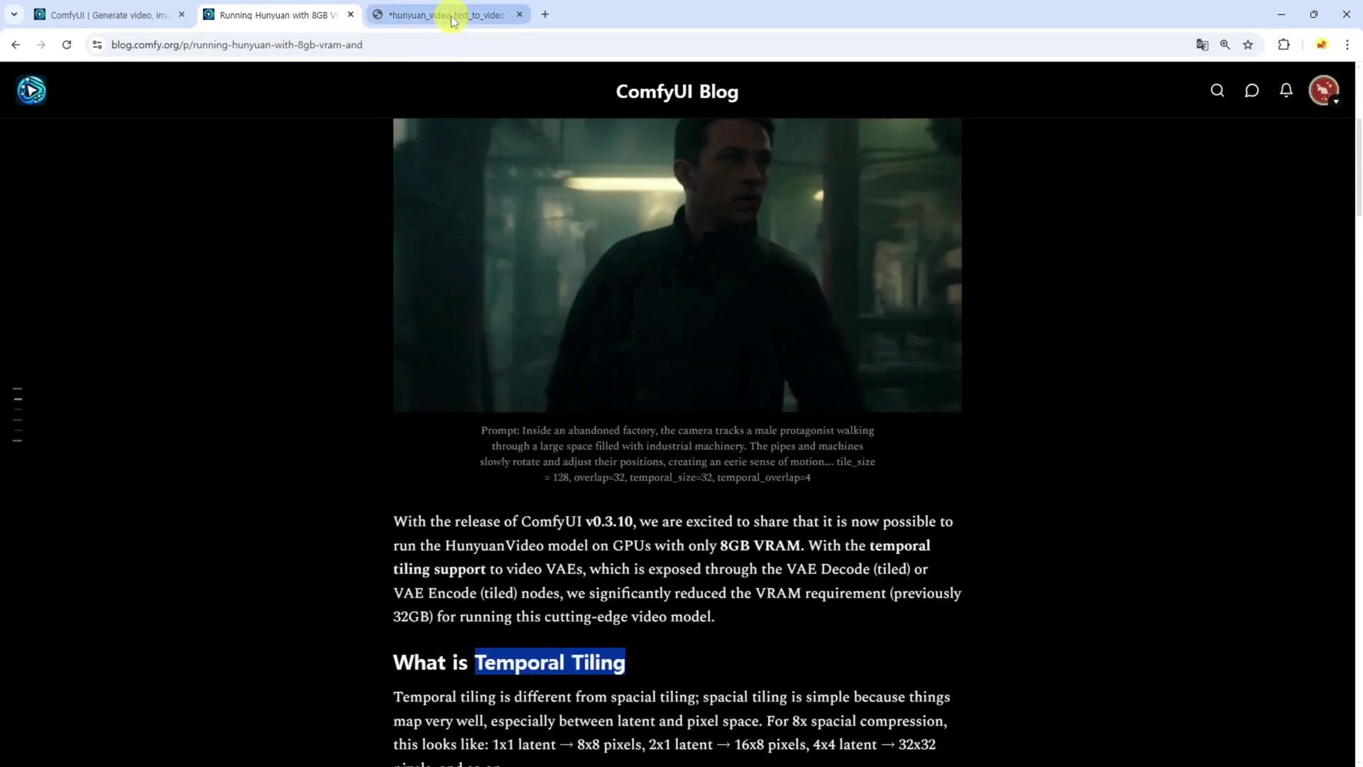
scroll(368, 297, "down", 11)
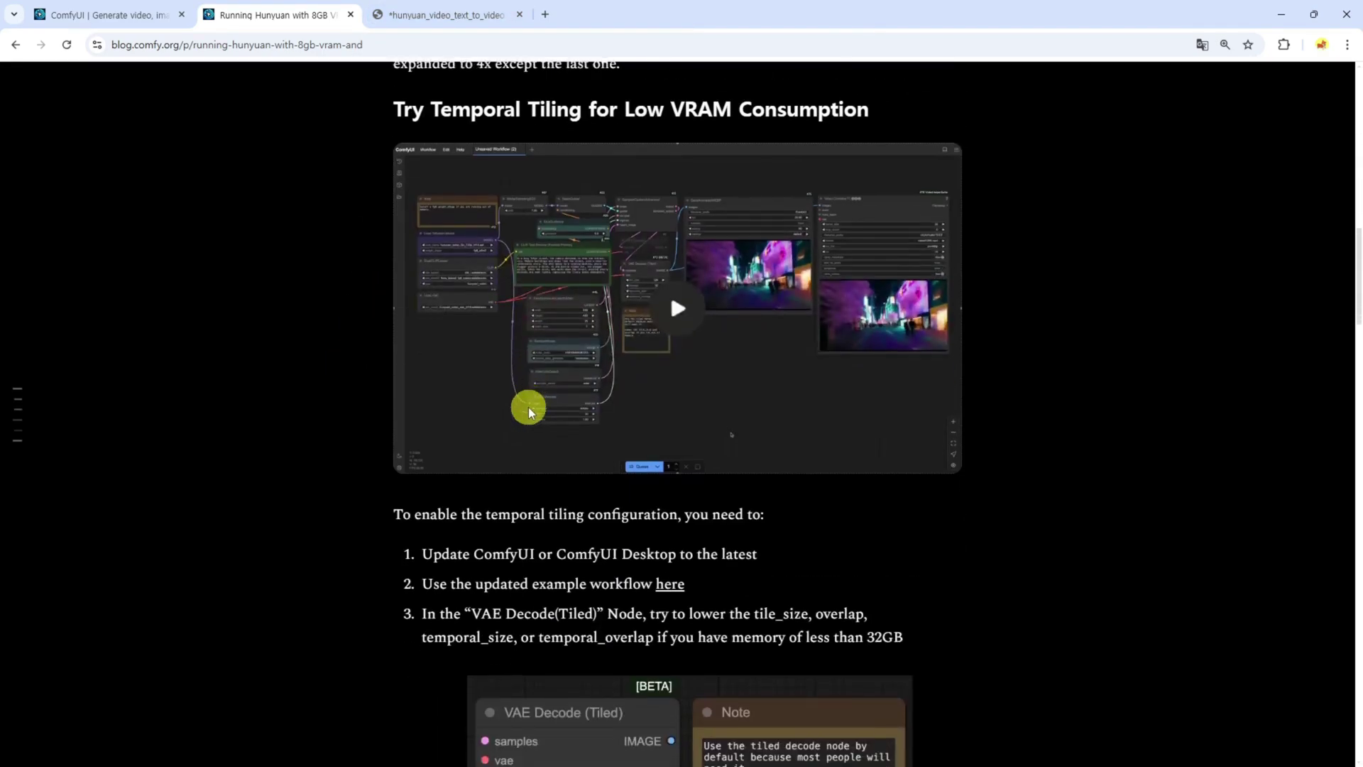
left_click_drag(426, 456, 595, 463)
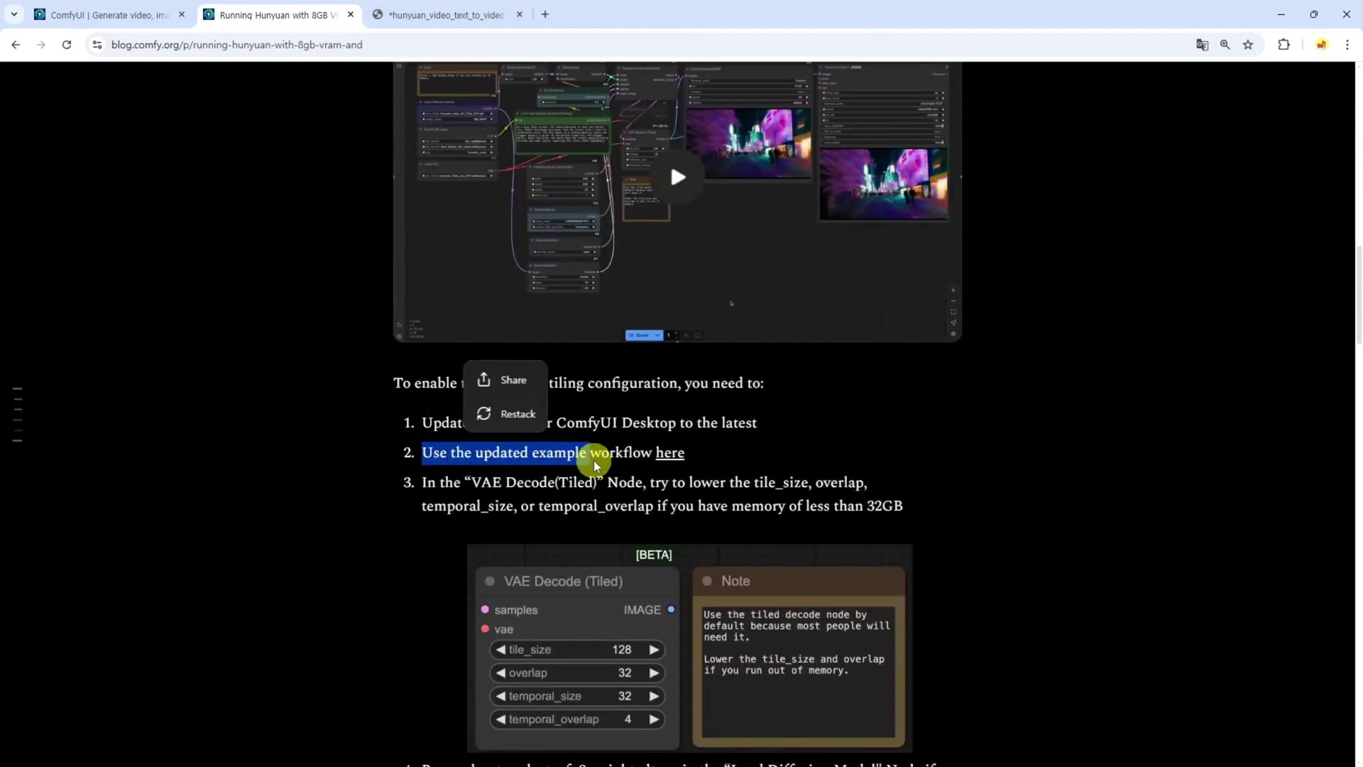
left_click(654, 460)
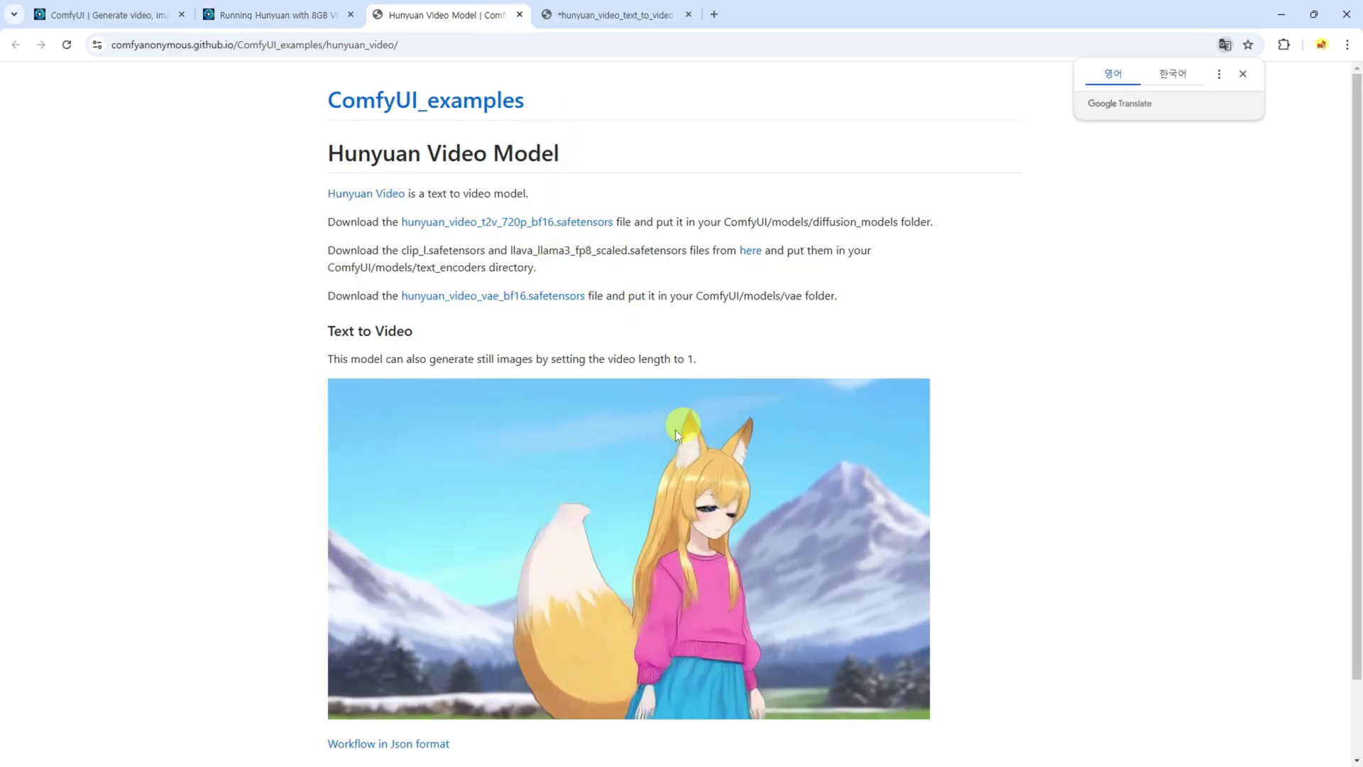
Recheck the article's VAE Decode (Tiled) and Load Diffusion Model instructions and return to the Hunyuan Video Model examples page.
left_click(276, 12)
scroll(561, 405, "up", 2)
scroll(561, 421, "down", 5)
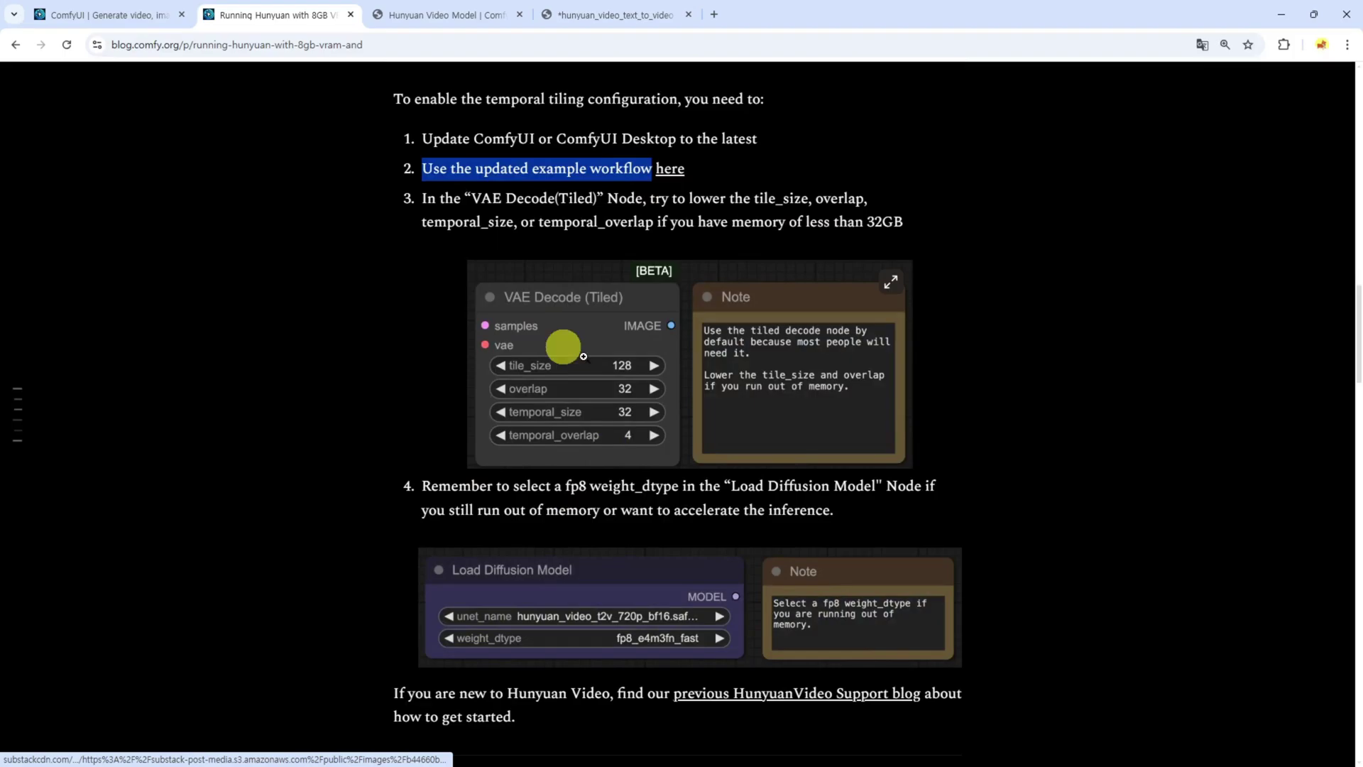
left_click(451, 15)
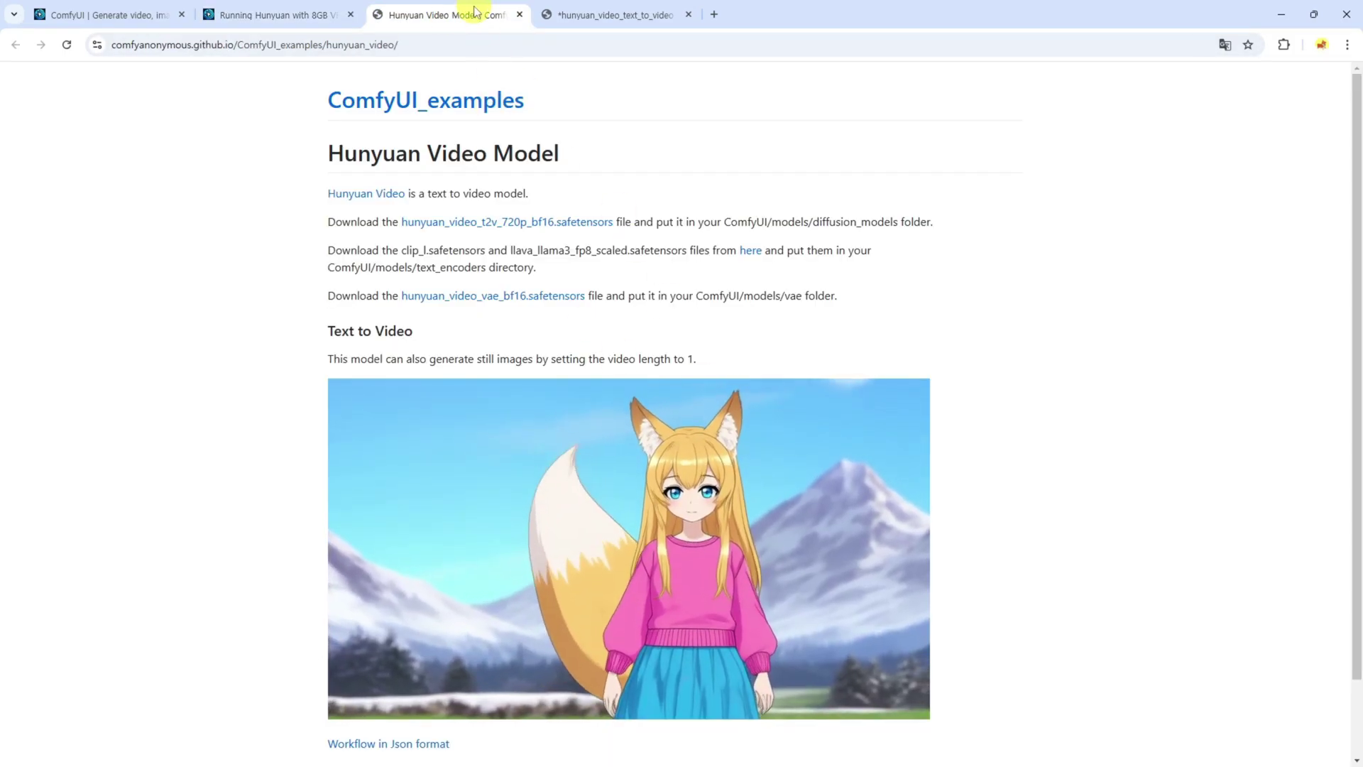
Load the text-to-video example workflow from the Hunyuan Video Model page into the ComfyUI canvas.
left_click_drag(475, 11, 897, 97)
left_click_drag(1218, 582, 351, 378)
scroll(585, 419, "up", 5)
left_click_drag(974, 381, 655, 485)
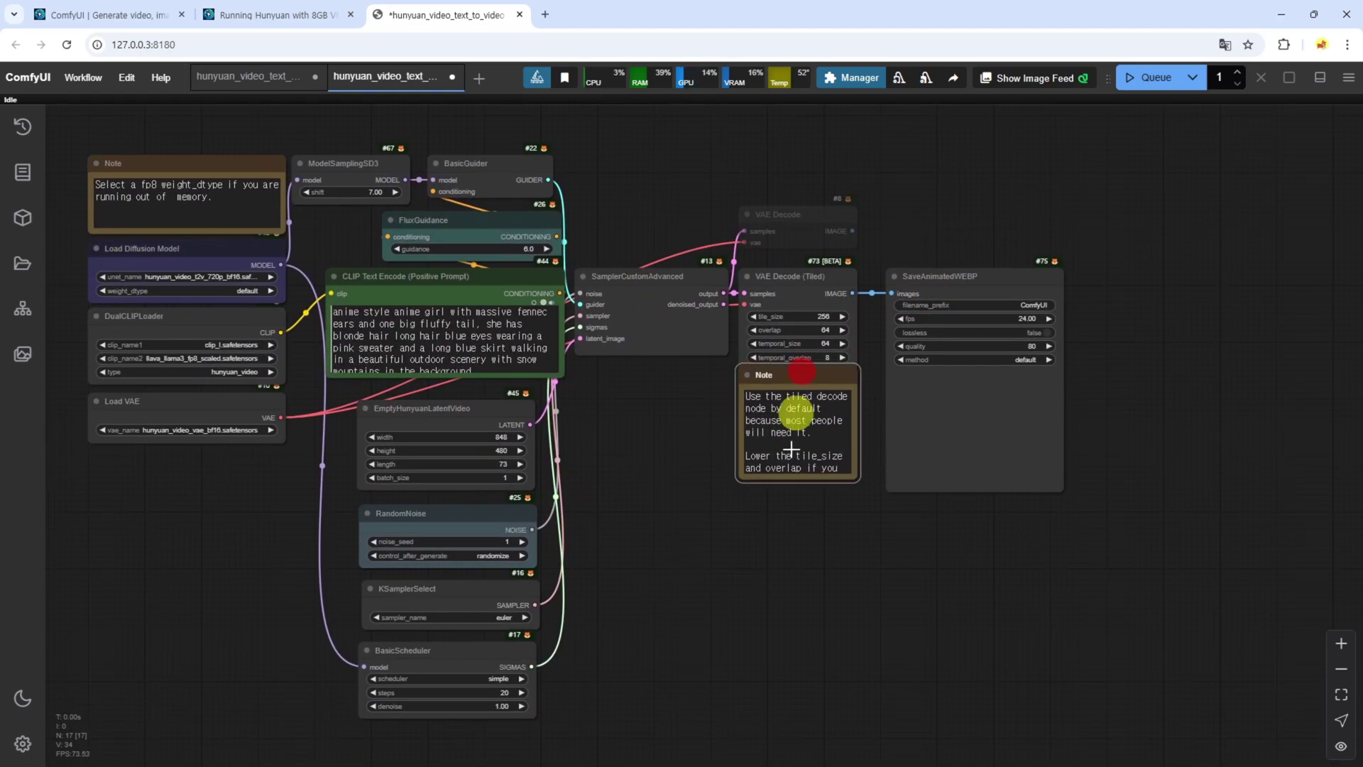
Move the tiled-decode Note clear of the VAE Decode (Tiled) node and examine that node's tile_size, overlap and temporal settings.
left_click_drag(798, 368, 797, 483)
scroll(797, 426, "up", 5)
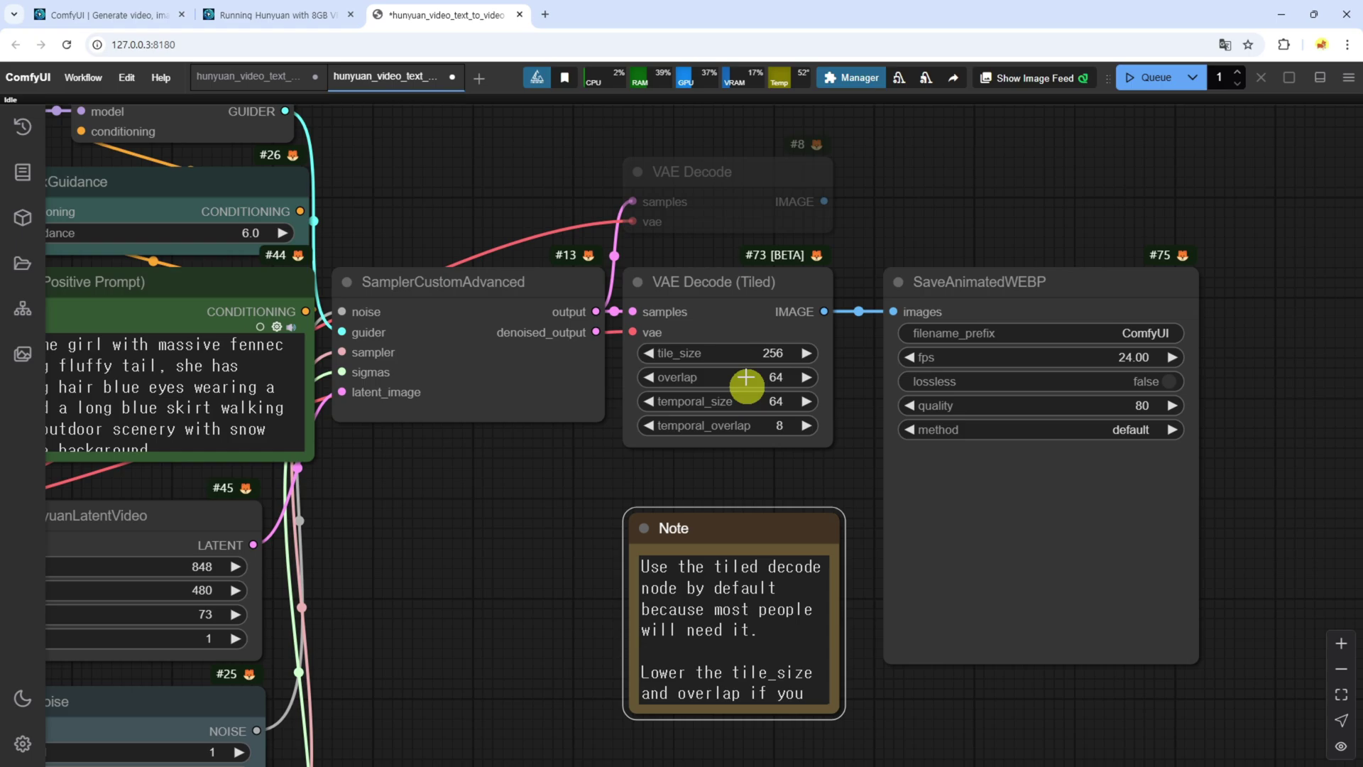
scroll(757, 387, "down", 4)
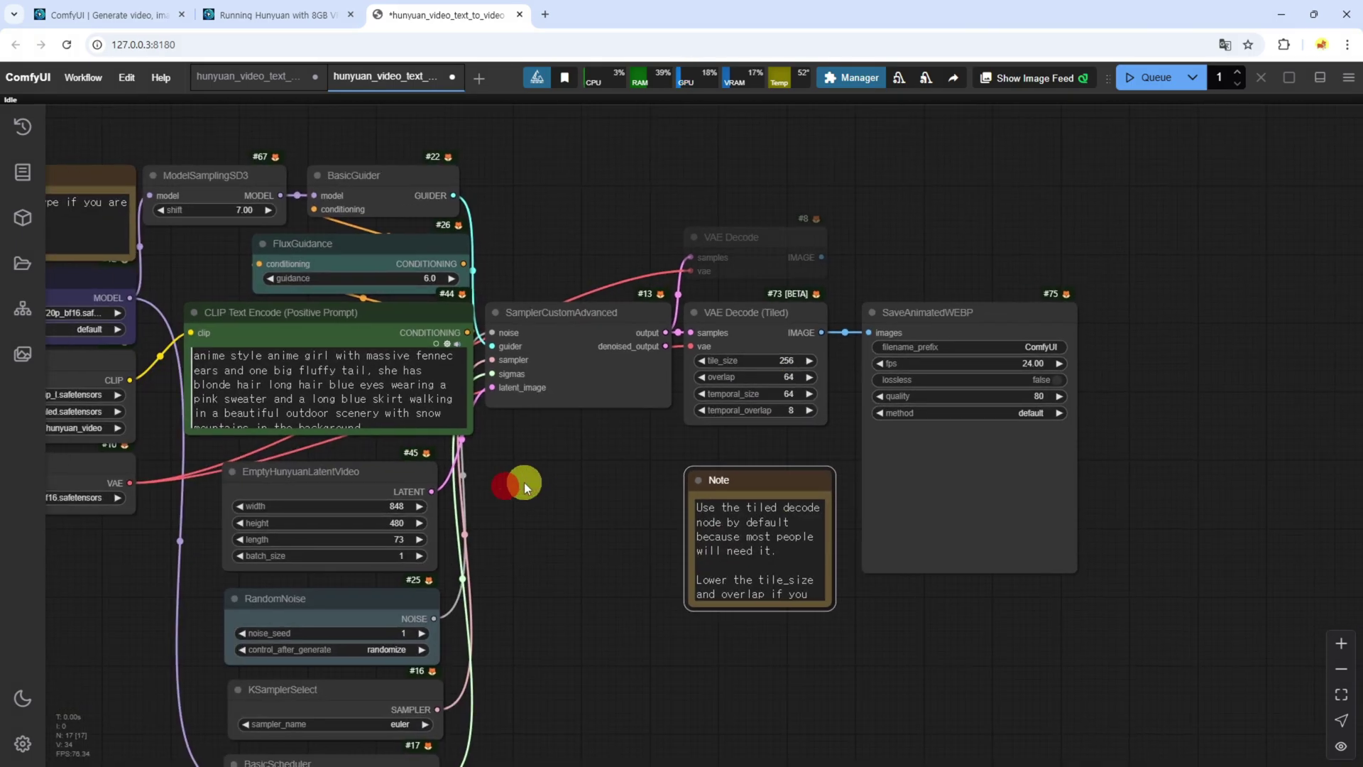
left_click_drag(524, 483, 727, 428)
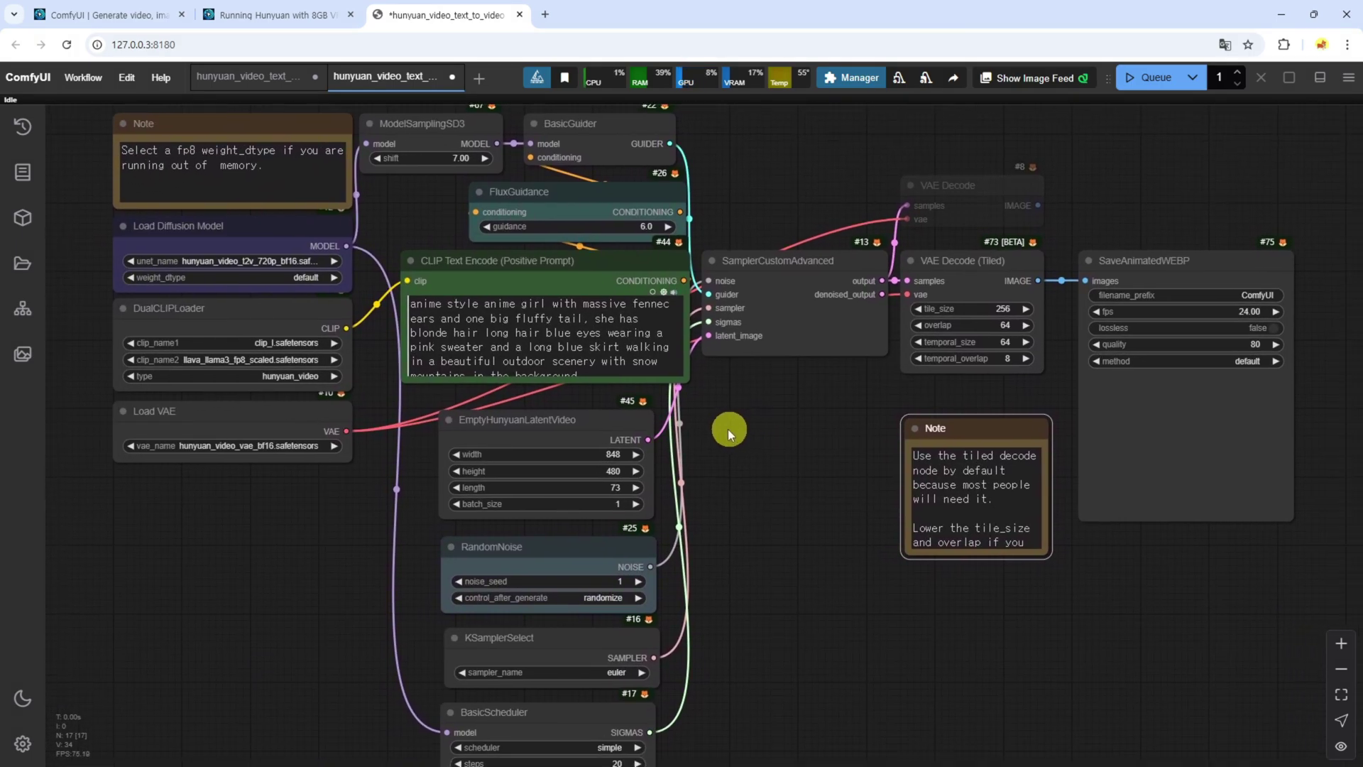
left_click_drag(842, 193, 837, 194)
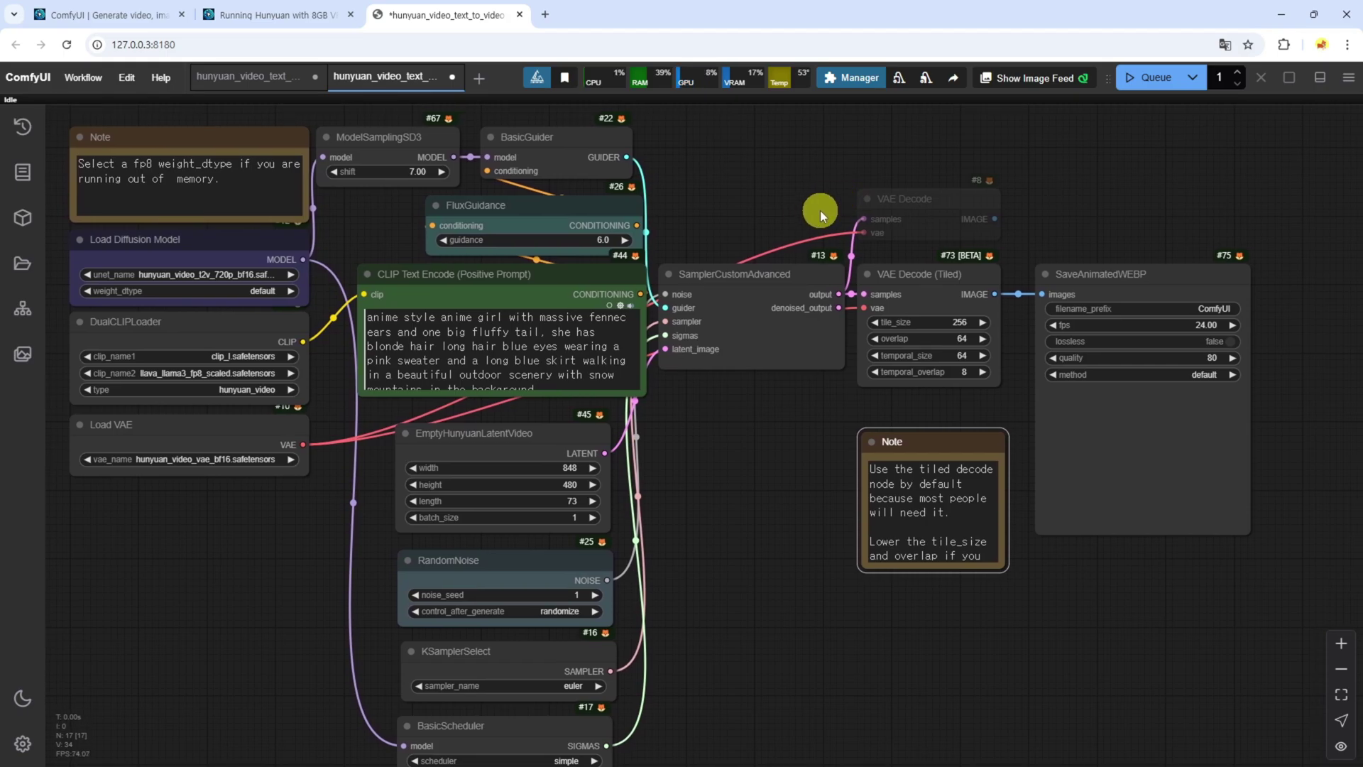
scroll(853, 330, "up", 3)
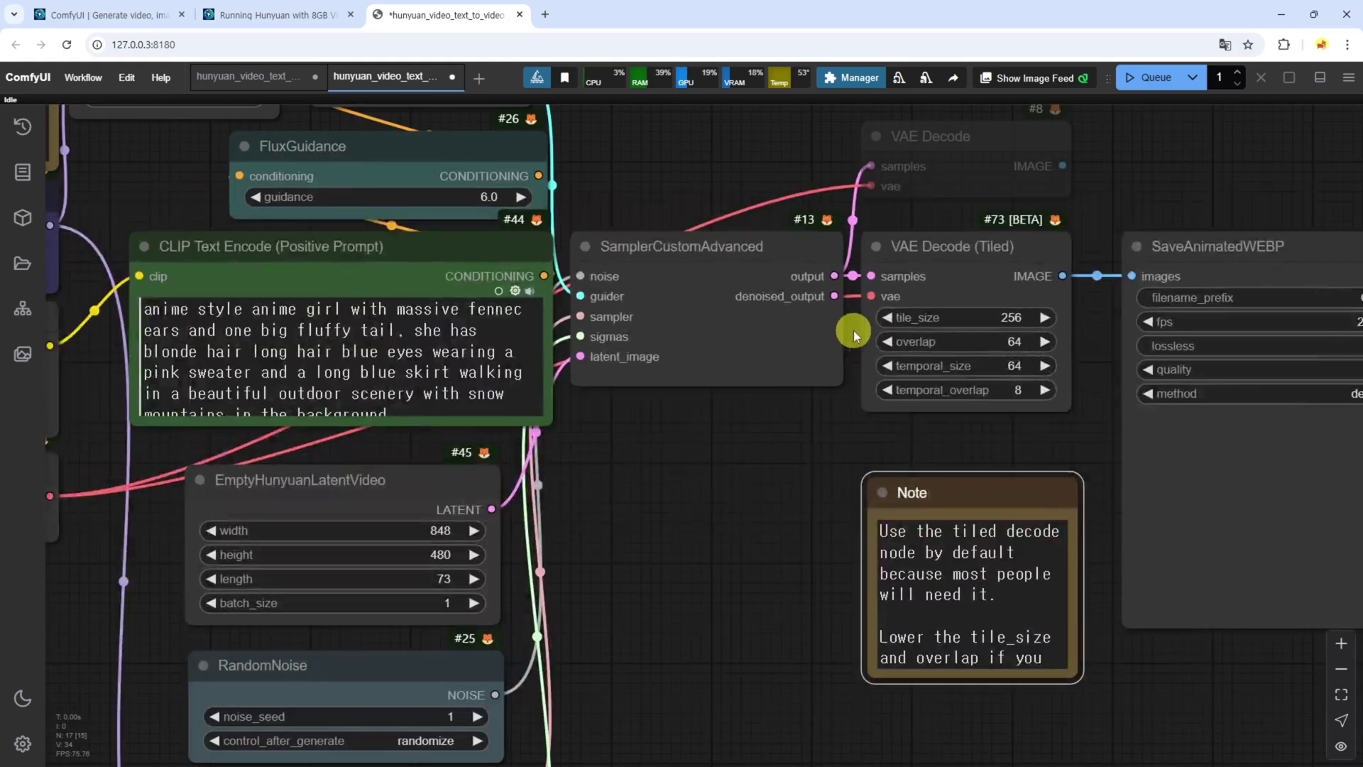
left_click_drag(854, 330, 757, 389)
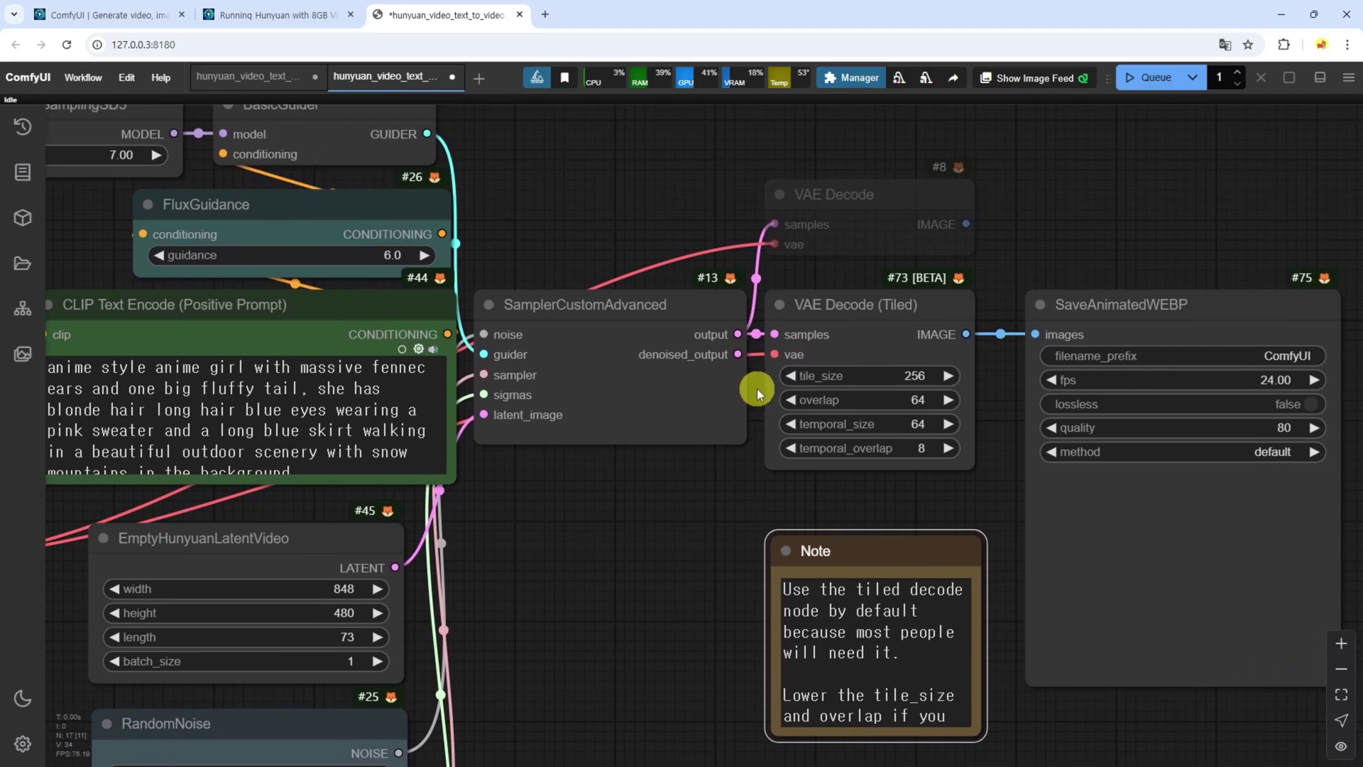
scroll(562, 378, "up", 2)
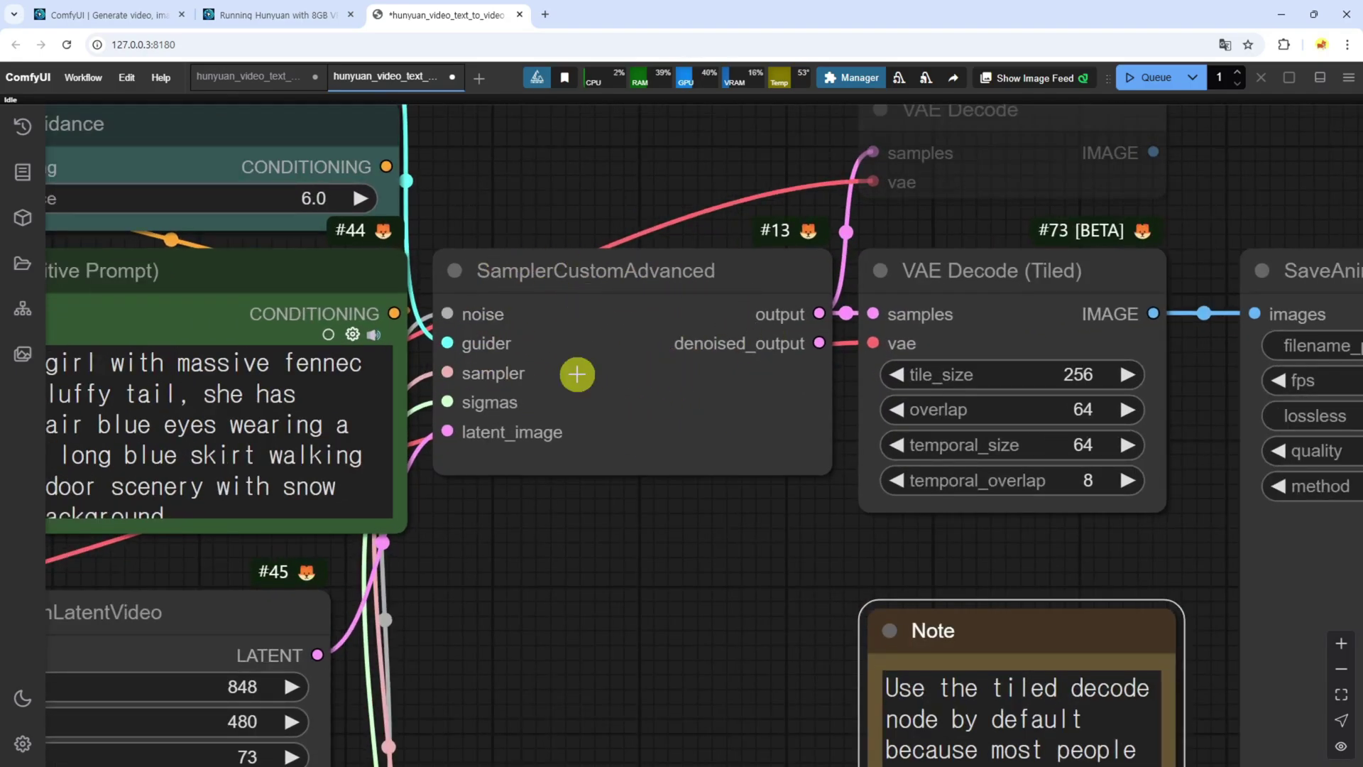
scroll(642, 377, "down", 8)
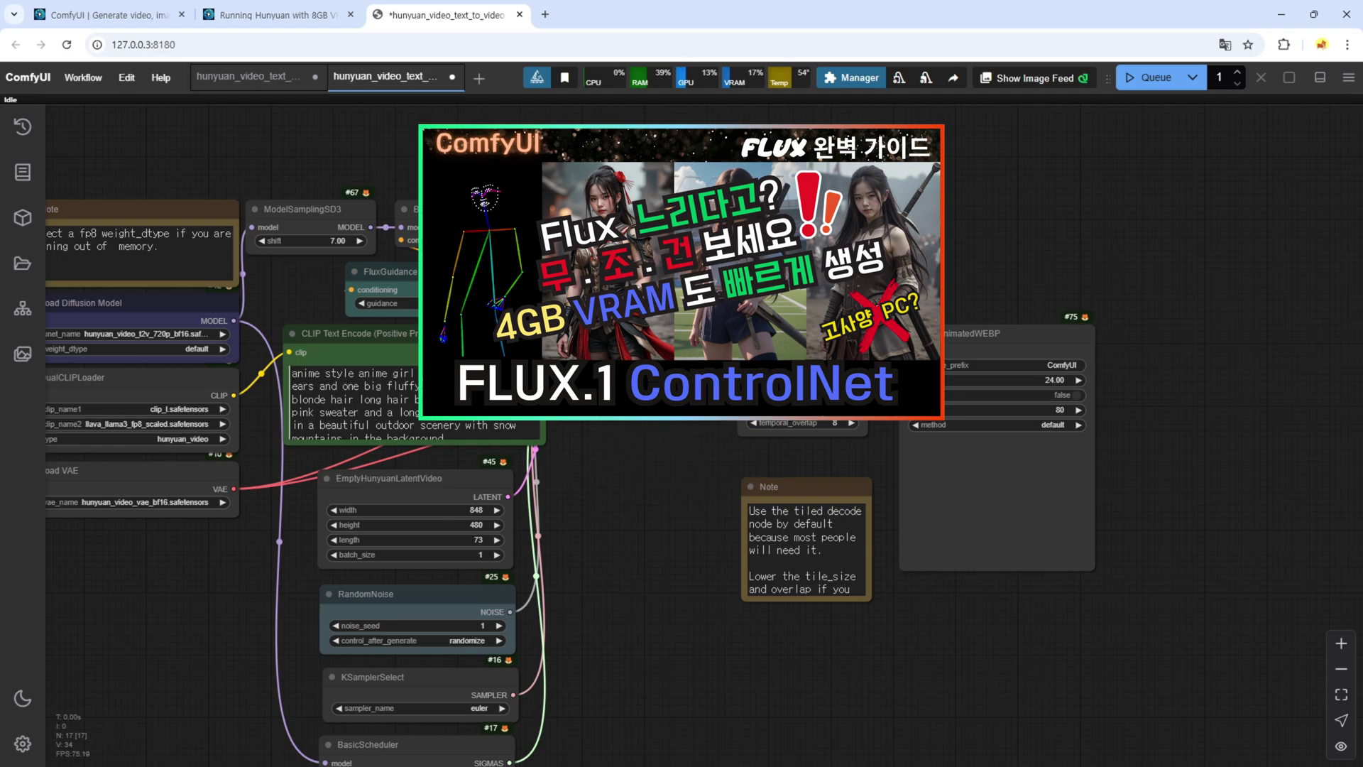
Switch to Stability Matrix and open ComfyUI's launch options at the Extra Launch Arguments.
key("alt+Tab")
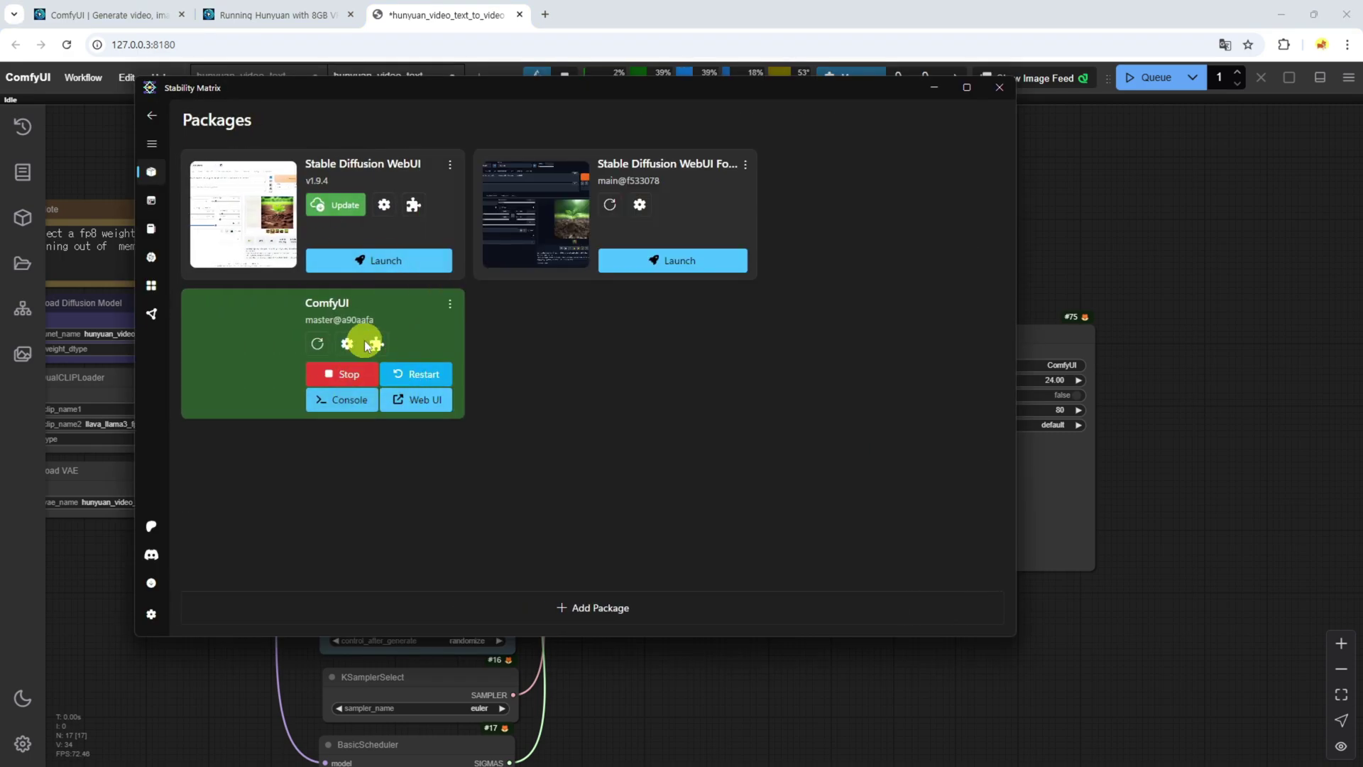
left_click(351, 344)
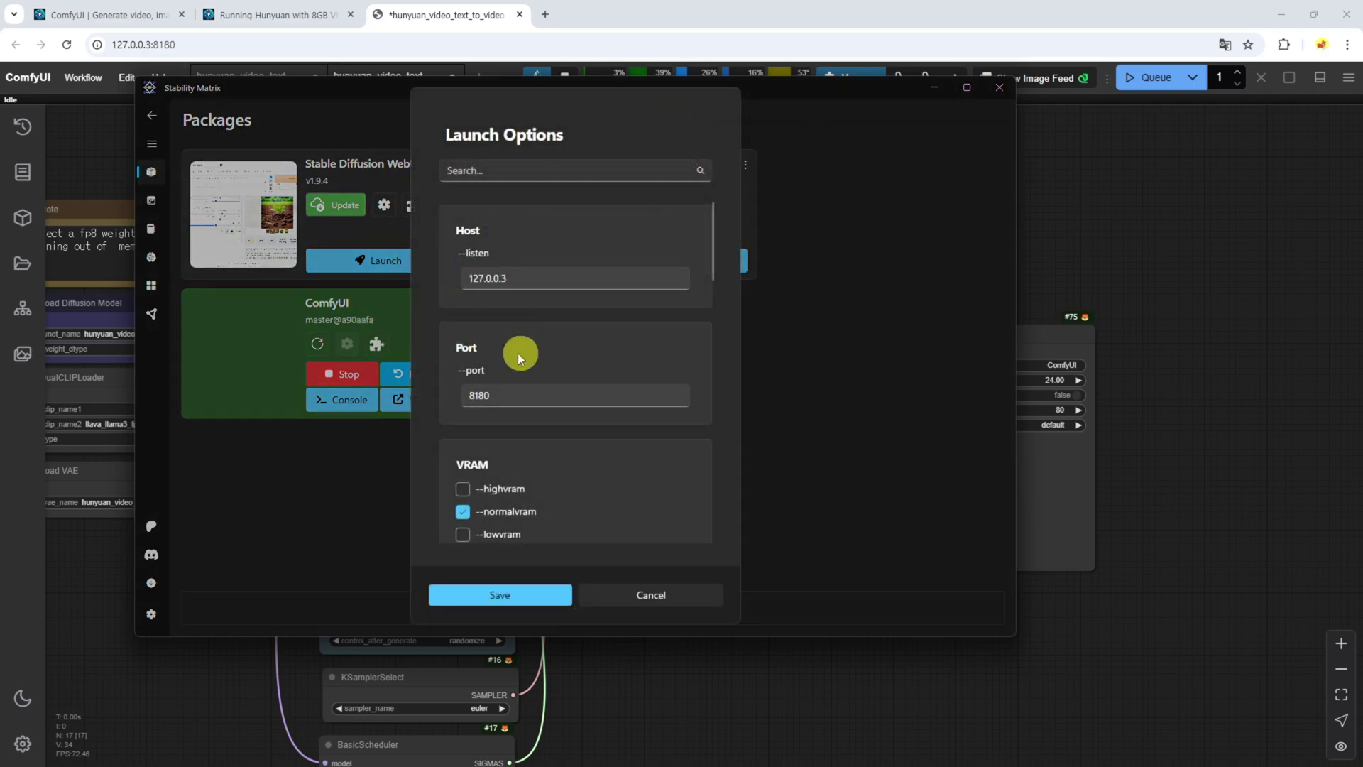
scroll(645, 376, "down", 6)
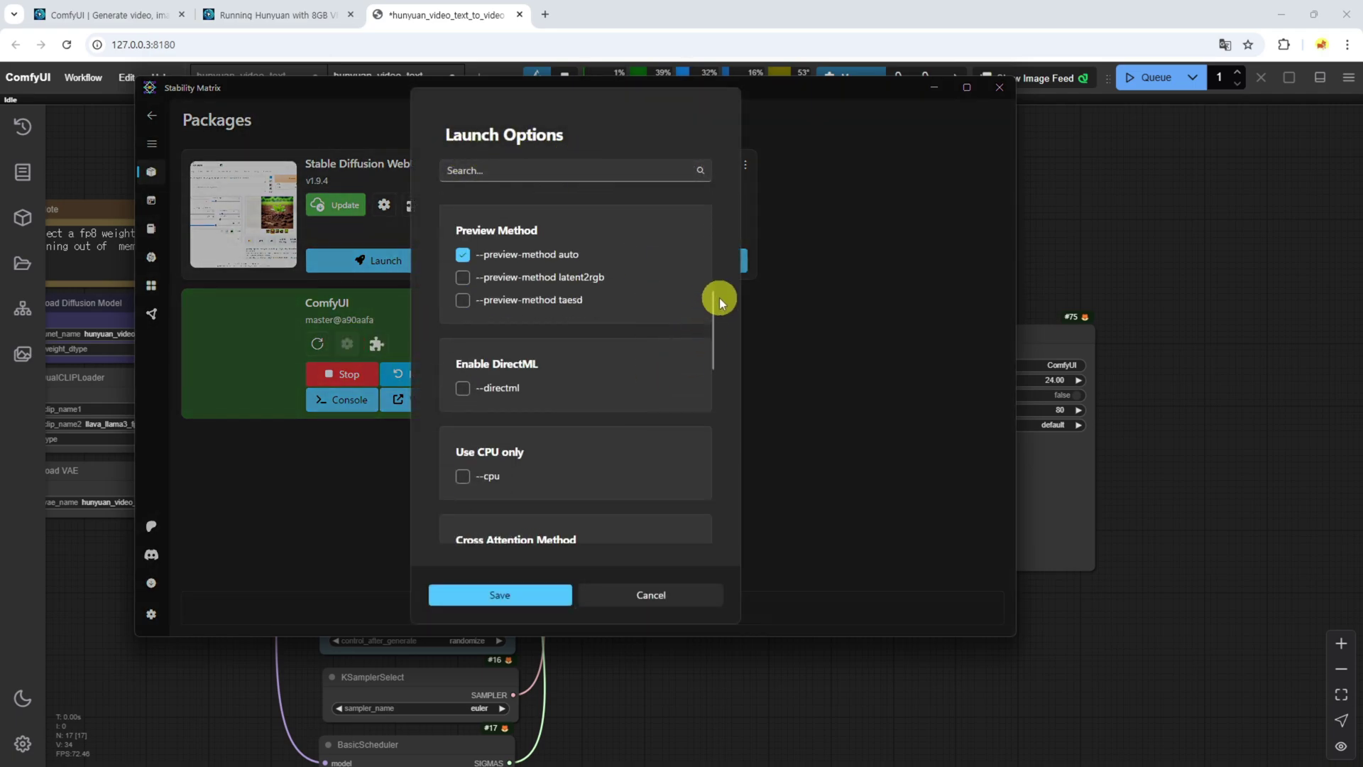
left_click(713, 315)
left_click_drag(719, 344, 509, 531)
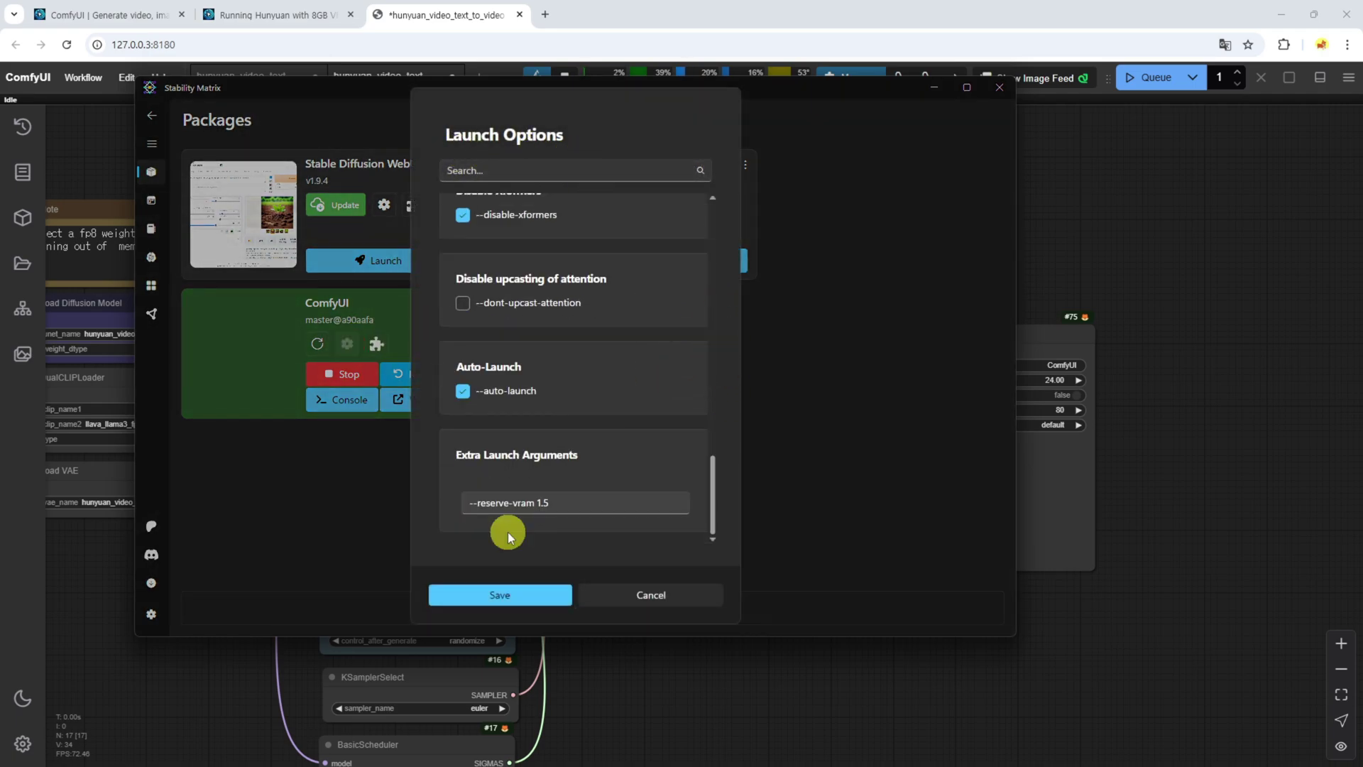
Examine the --reserve-vram argument and its value in the extra launch arguments, and close the launch options without saving.
left_click(561, 503)
left_click_drag(561, 503, 440, 494)
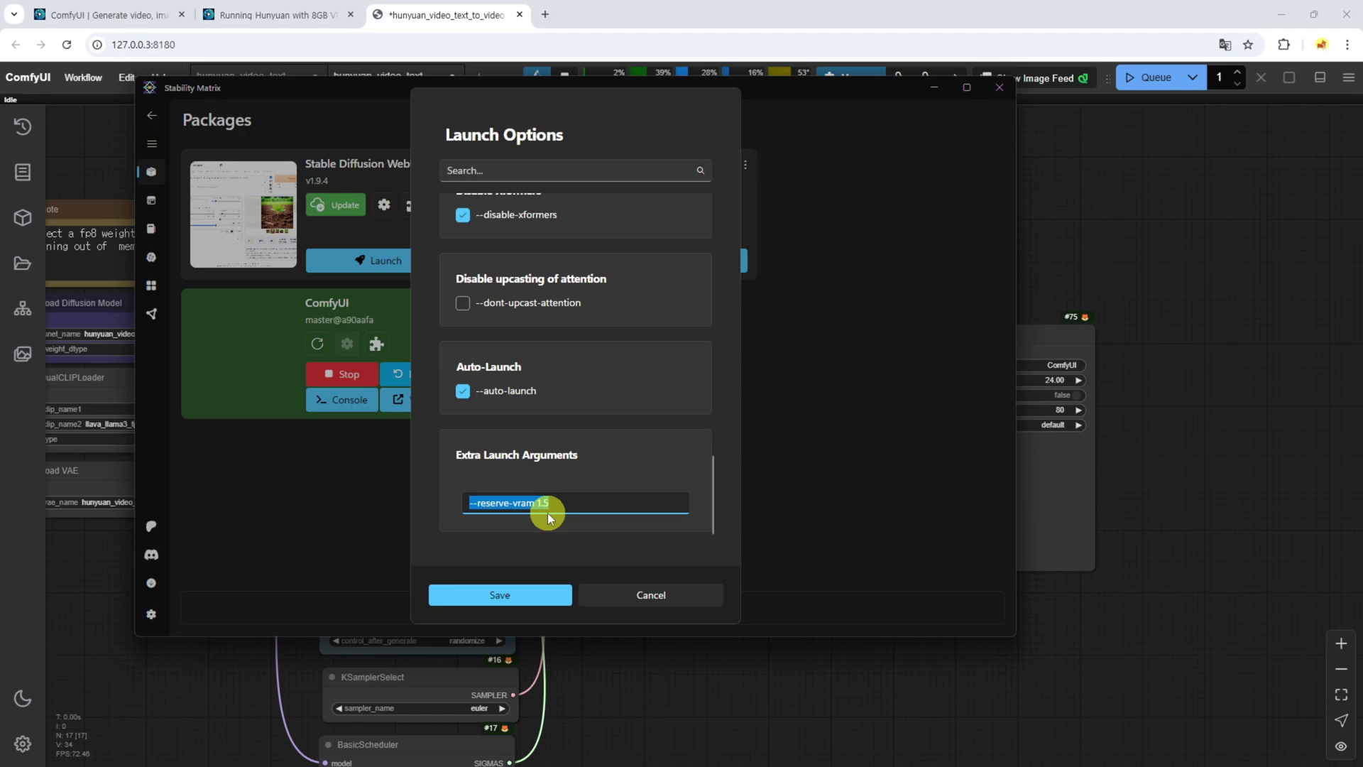
left_click(559, 504)
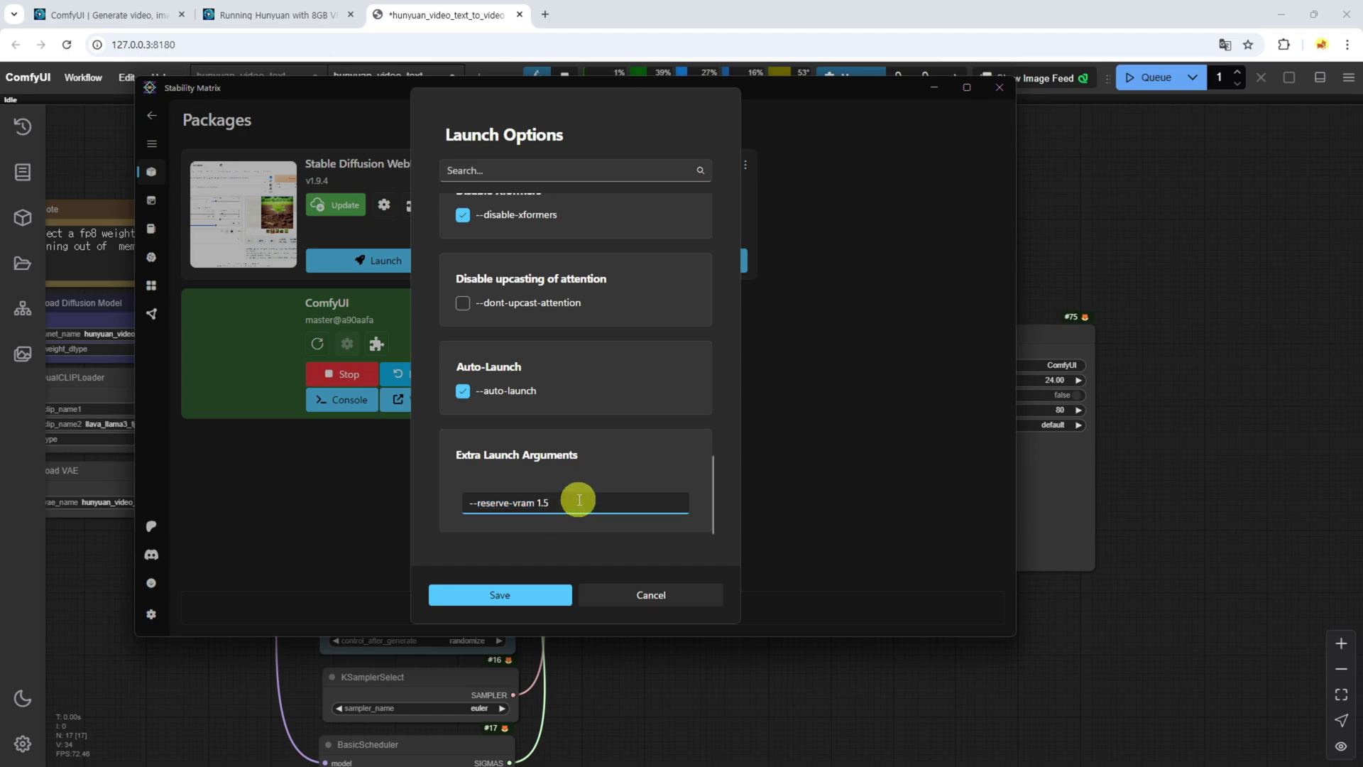
left_click_drag(580, 500, 537, 501)
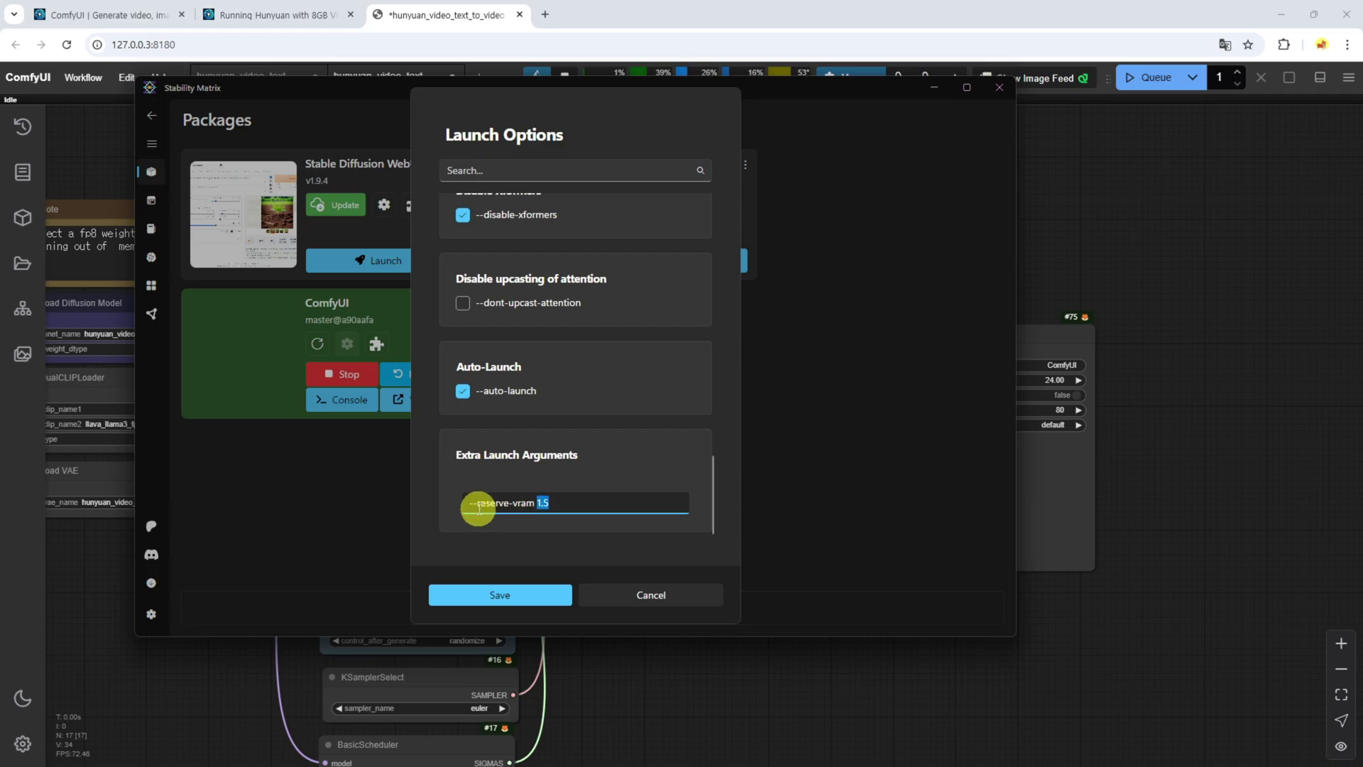
left_click(637, 594)
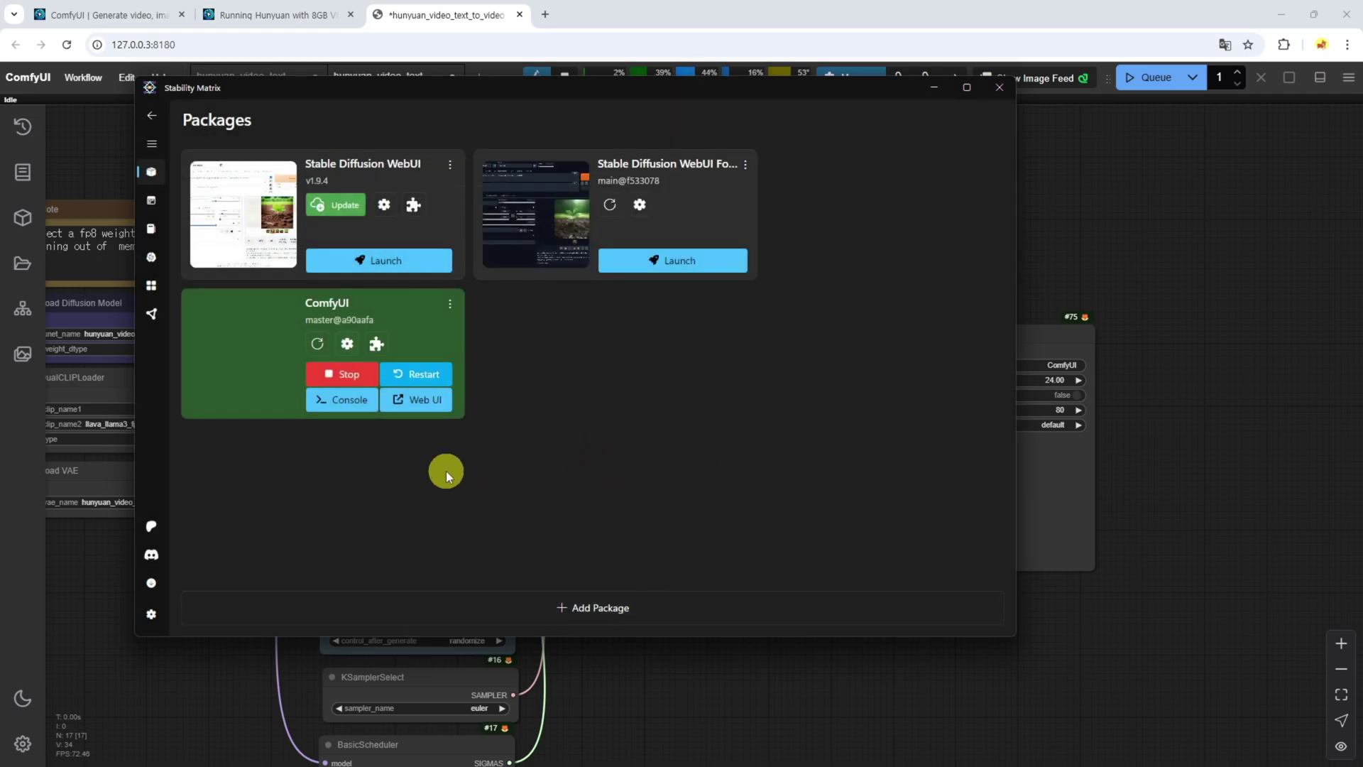
View ComfyUI's console in Stability Matrix and return to the Hunyuan text-to-video workflow in the browser.
left_click(341, 398)
left_click(935, 88)
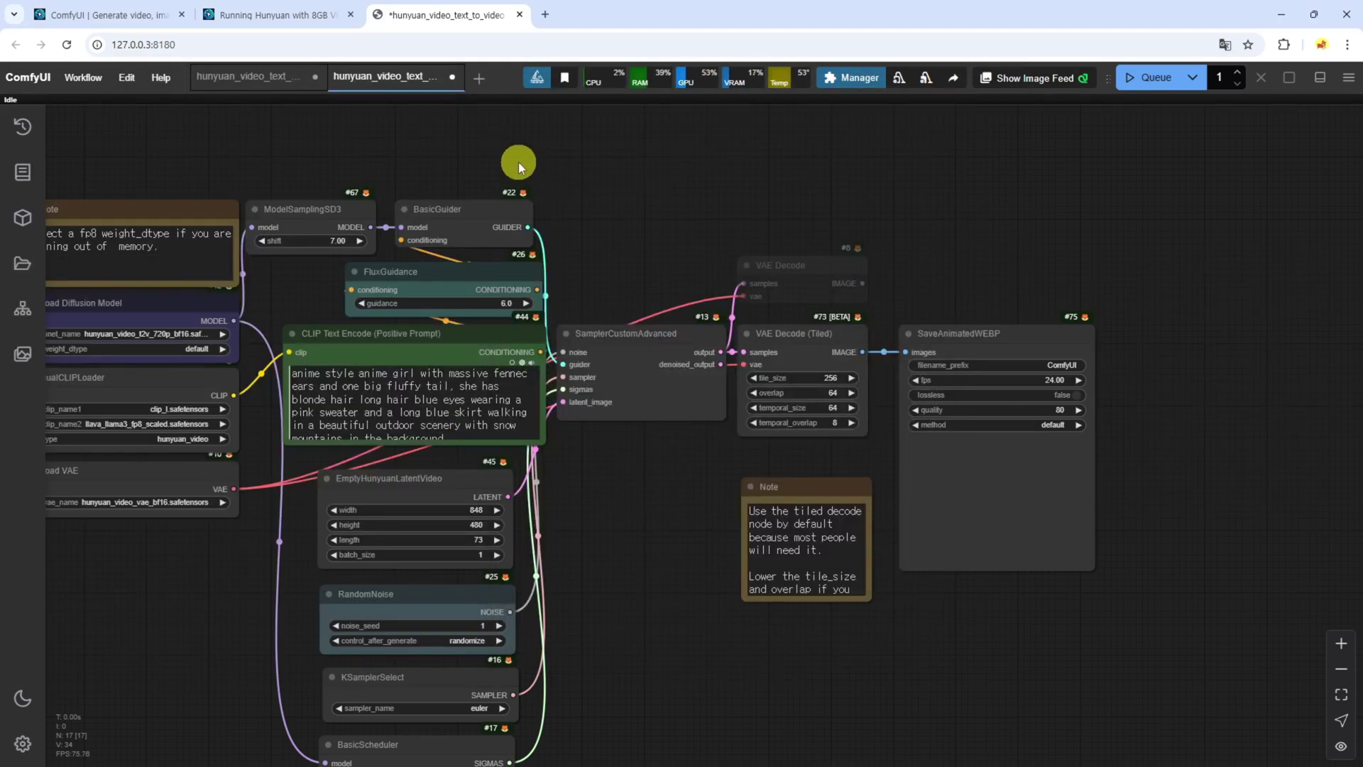
left_click_drag(625, 277, 705, 205)
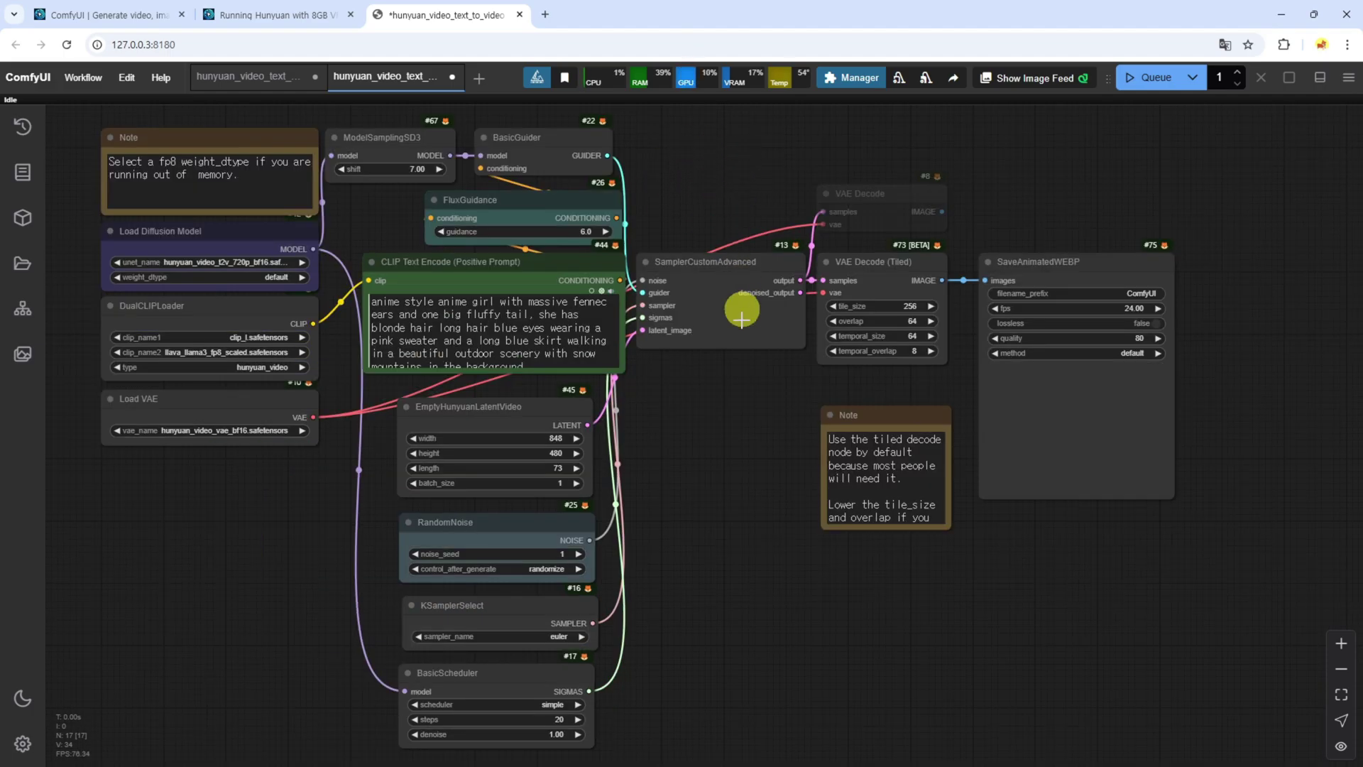
scroll(747, 419, "down", 1)
left_click(744, 231)
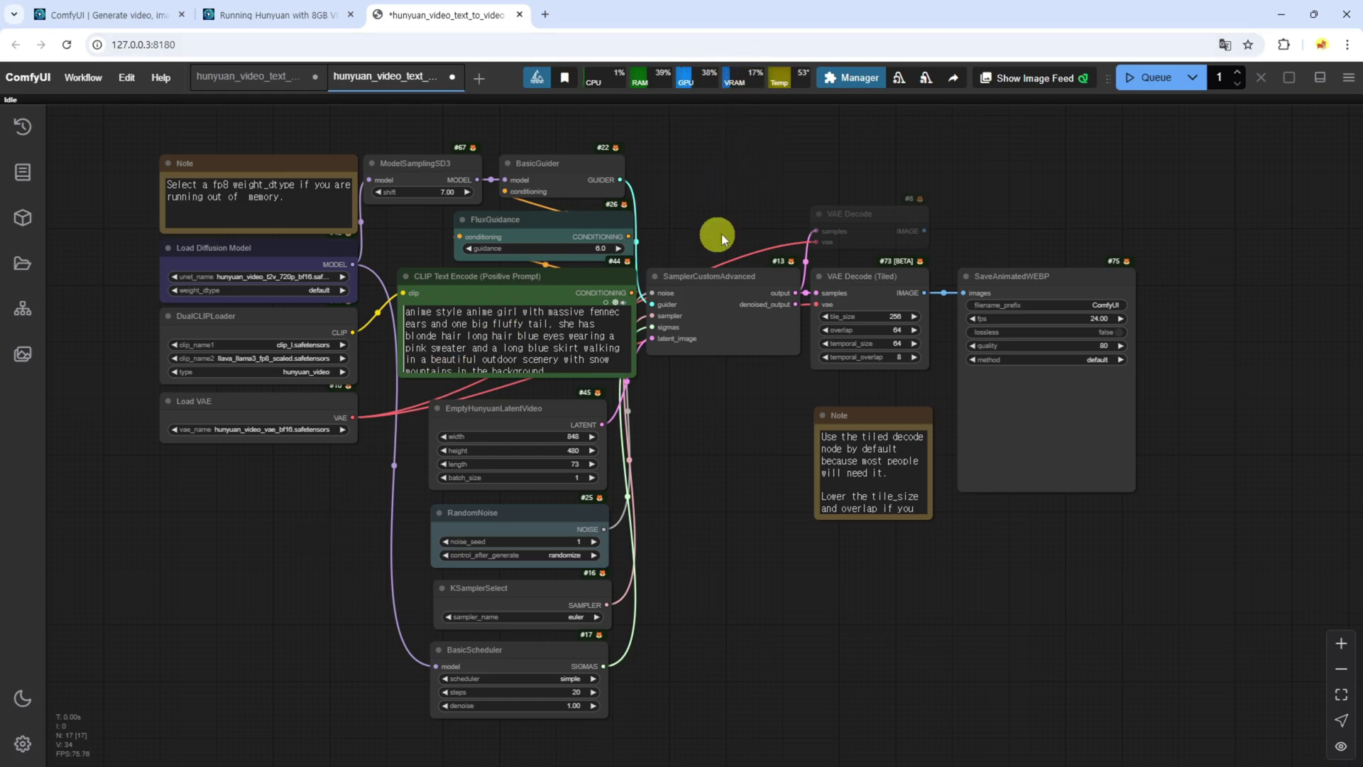
Choose llava_llama3_fp8_scaled.safetensors from the LLM folder as clip_name2 in the DualCLIPLoader node.
scroll(152, 265, "up", 5)
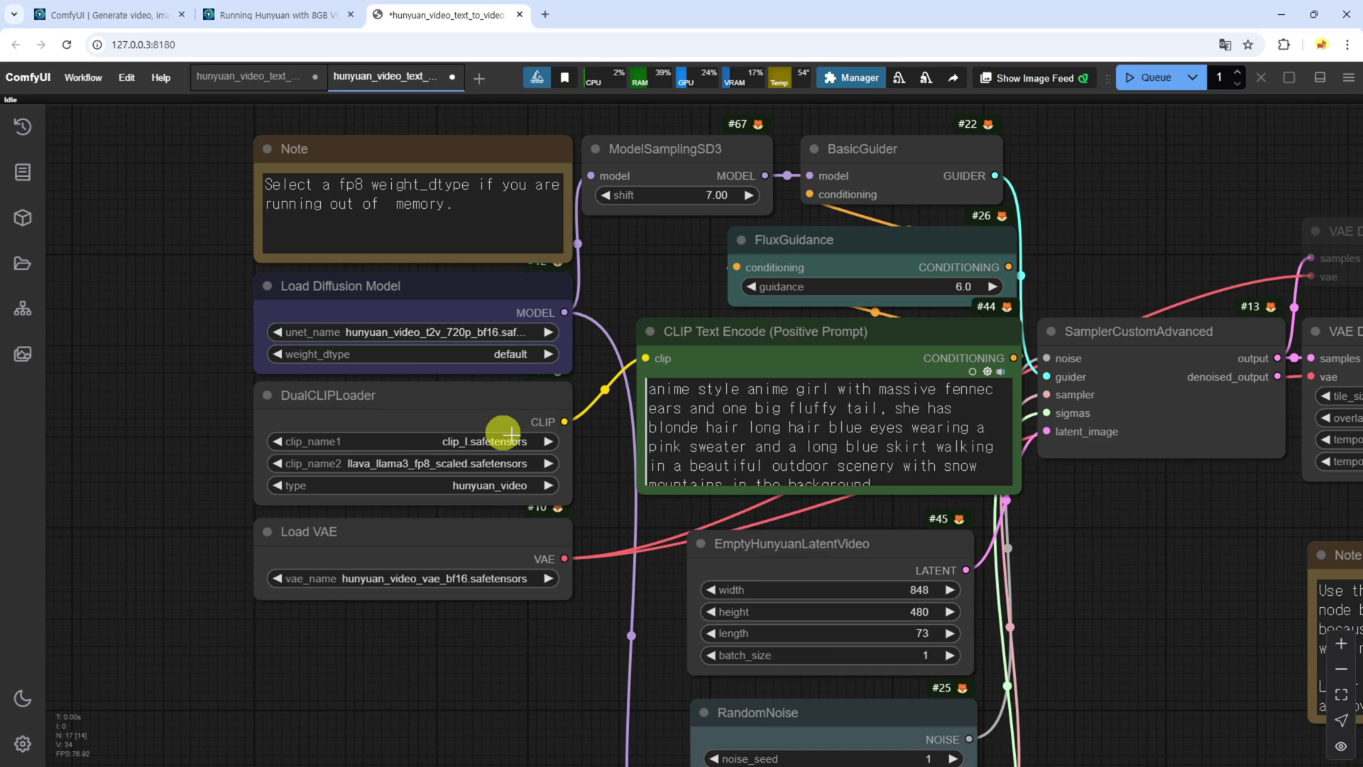
left_click(368, 460)
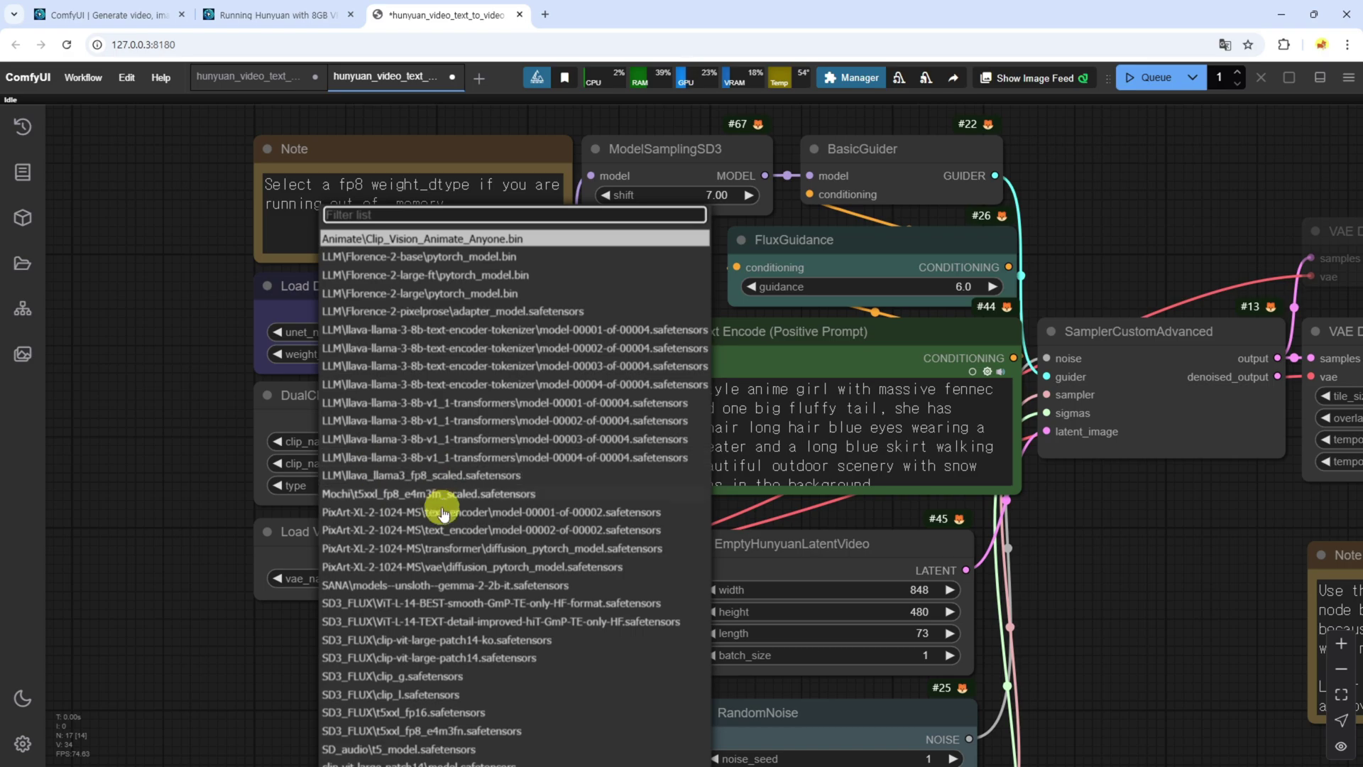
left_click(499, 474)
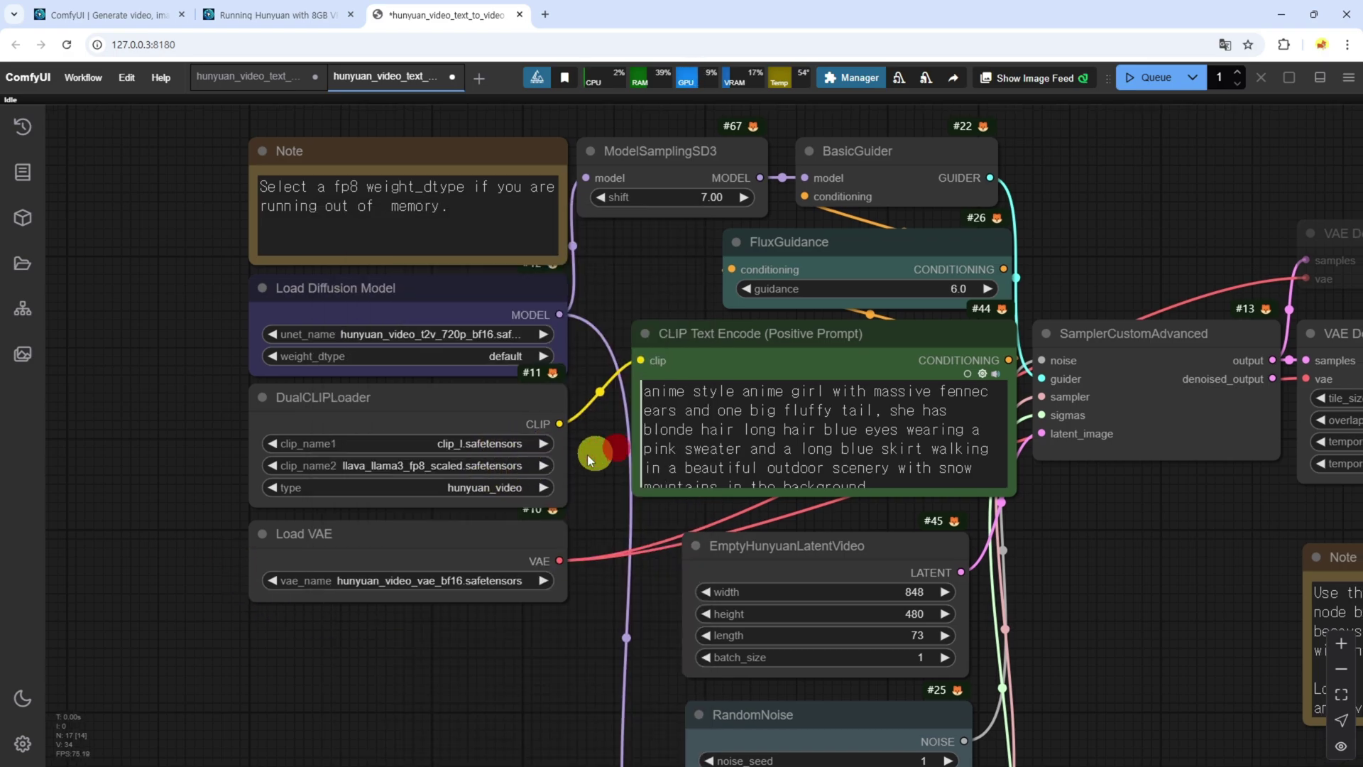
Examine the workflow from the model loaders and Load VAE through the latent video, sampler and VAE Decode (Tiled) nodes.
left_click_drag(588, 453, 454, 479)
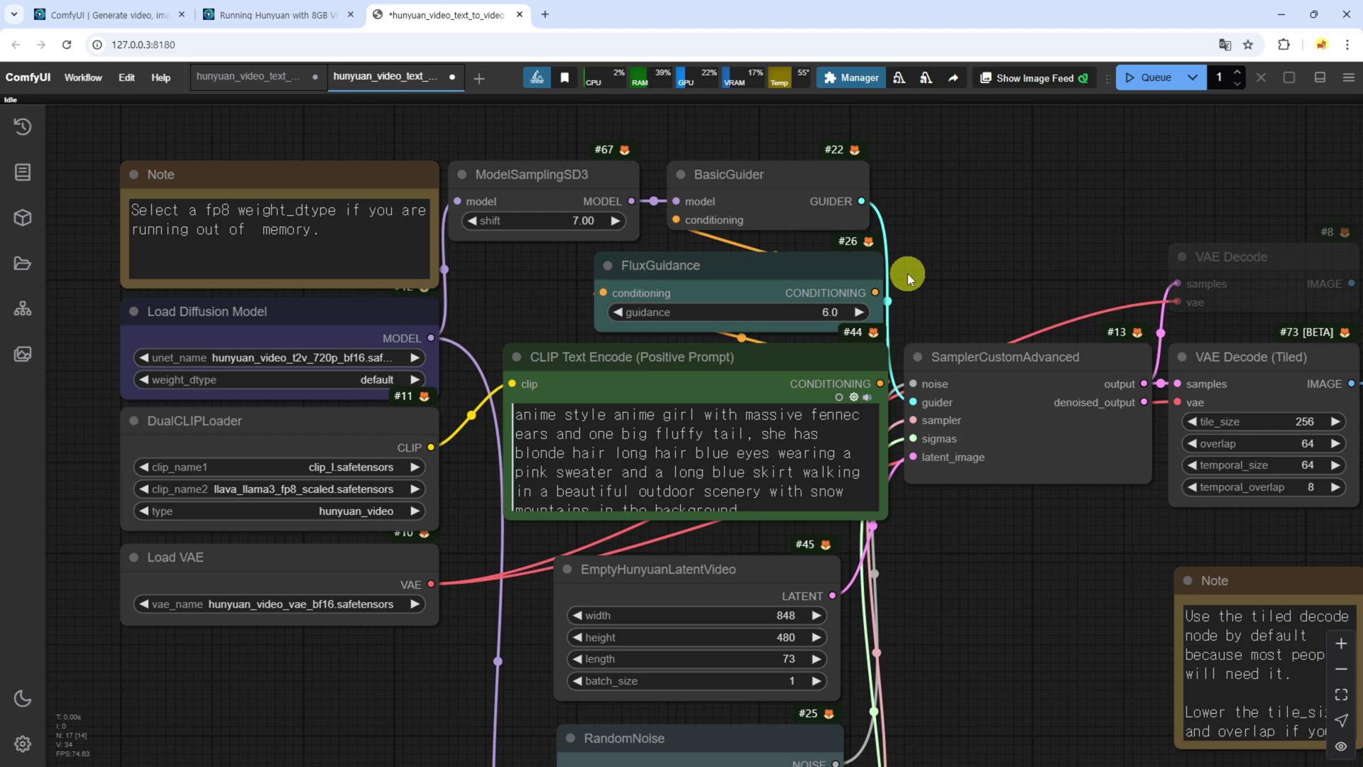
scroll(298, 565, "down", 1)
scroll(298, 564, "left", 1)
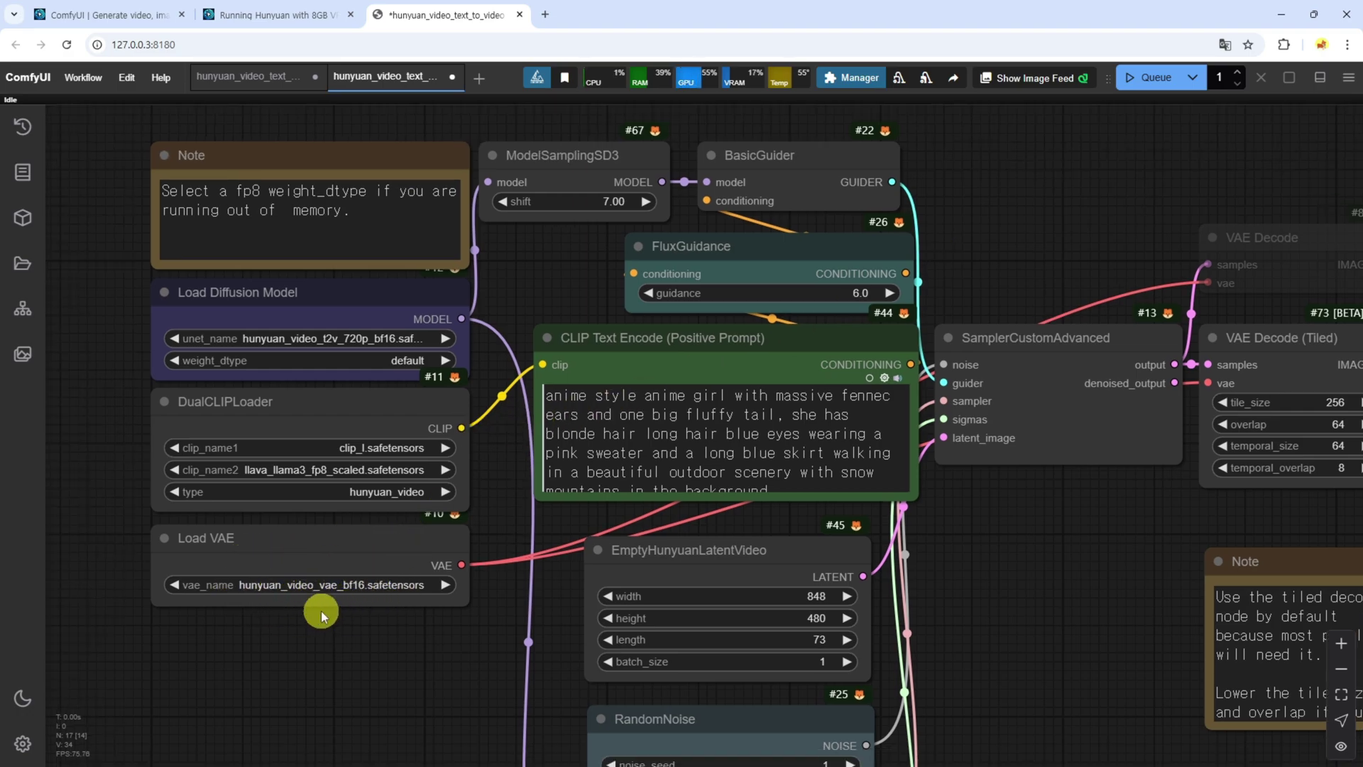
scroll(935, 500, "down", 3)
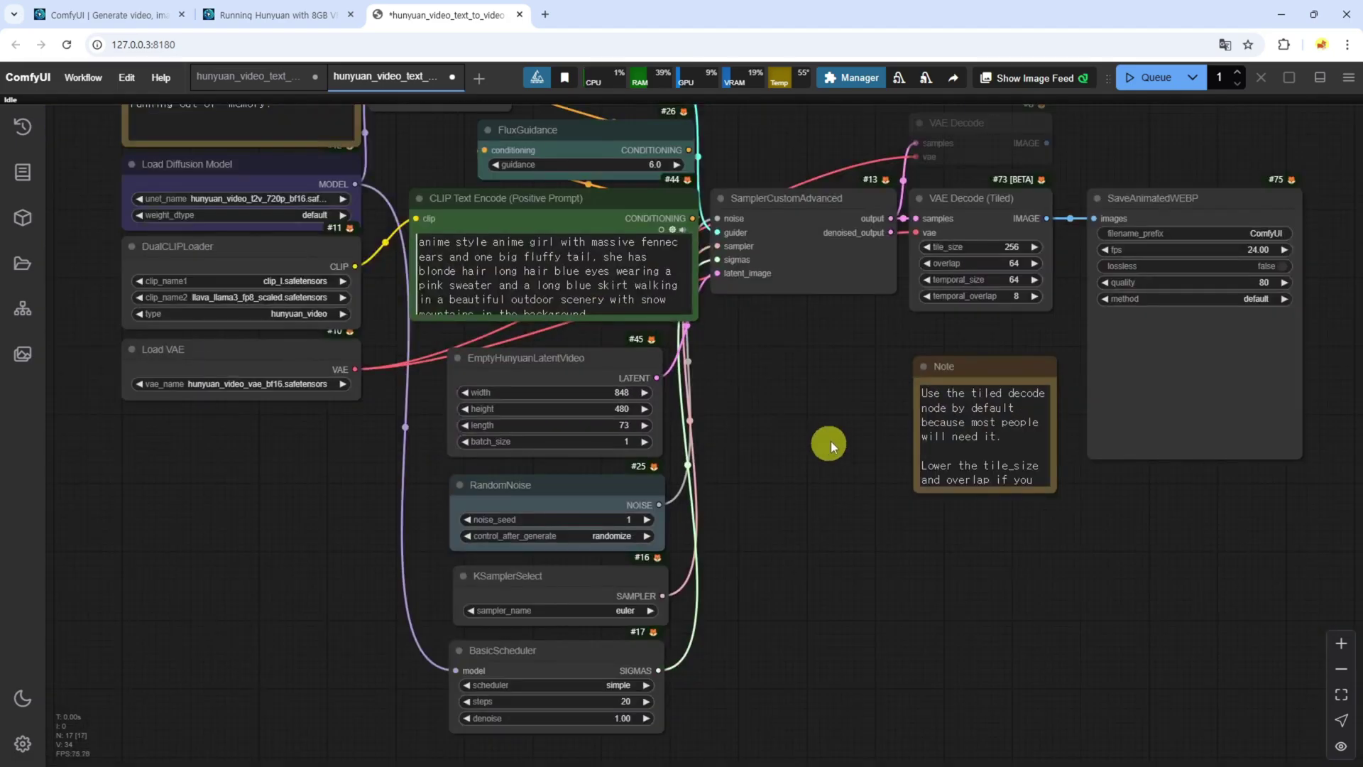
left_click_drag(835, 426, 828, 444)
left_click_drag(664, 426, 746, 551)
left_click_drag(280, 604, 322, 624)
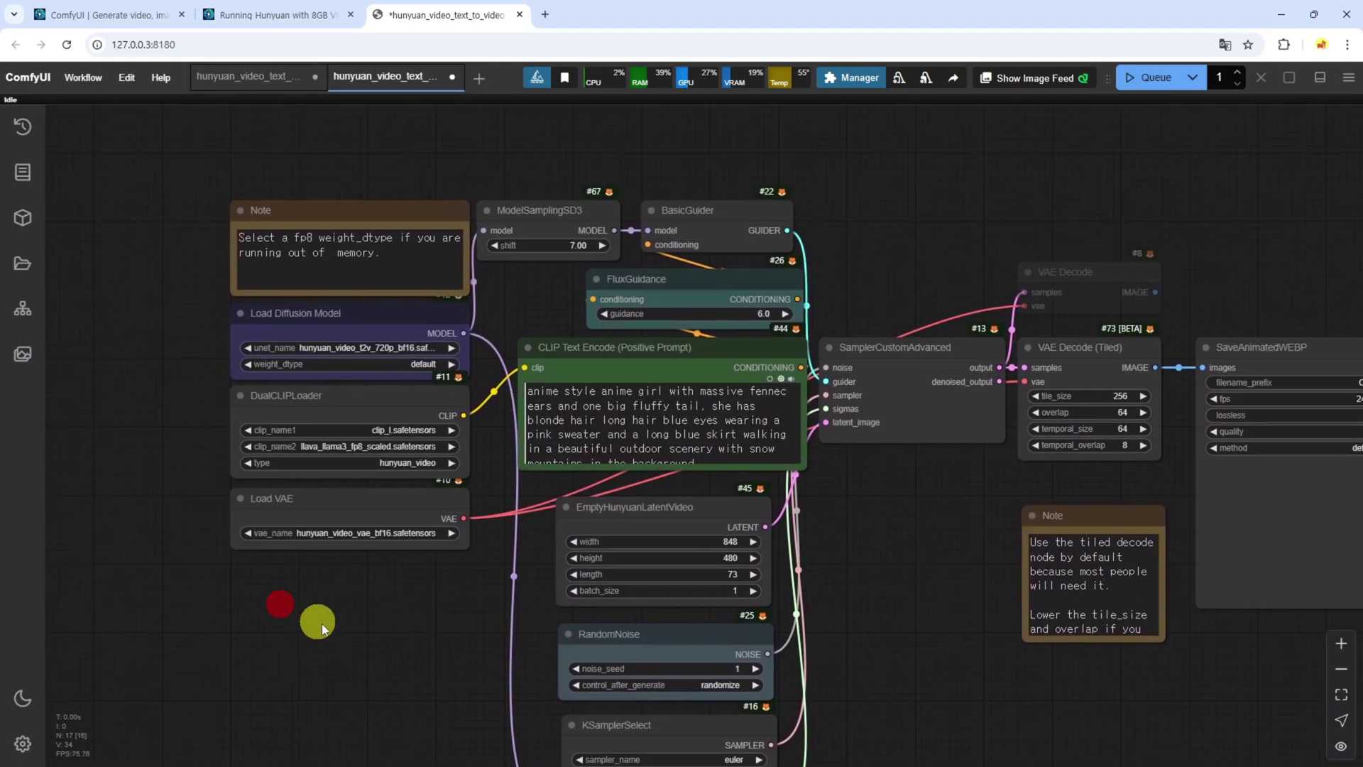
scroll(224, 446, "up", 3)
Return to the 8GB VRAM blog article and review its temporal tiling setup instructions.
left_click(263, 22)
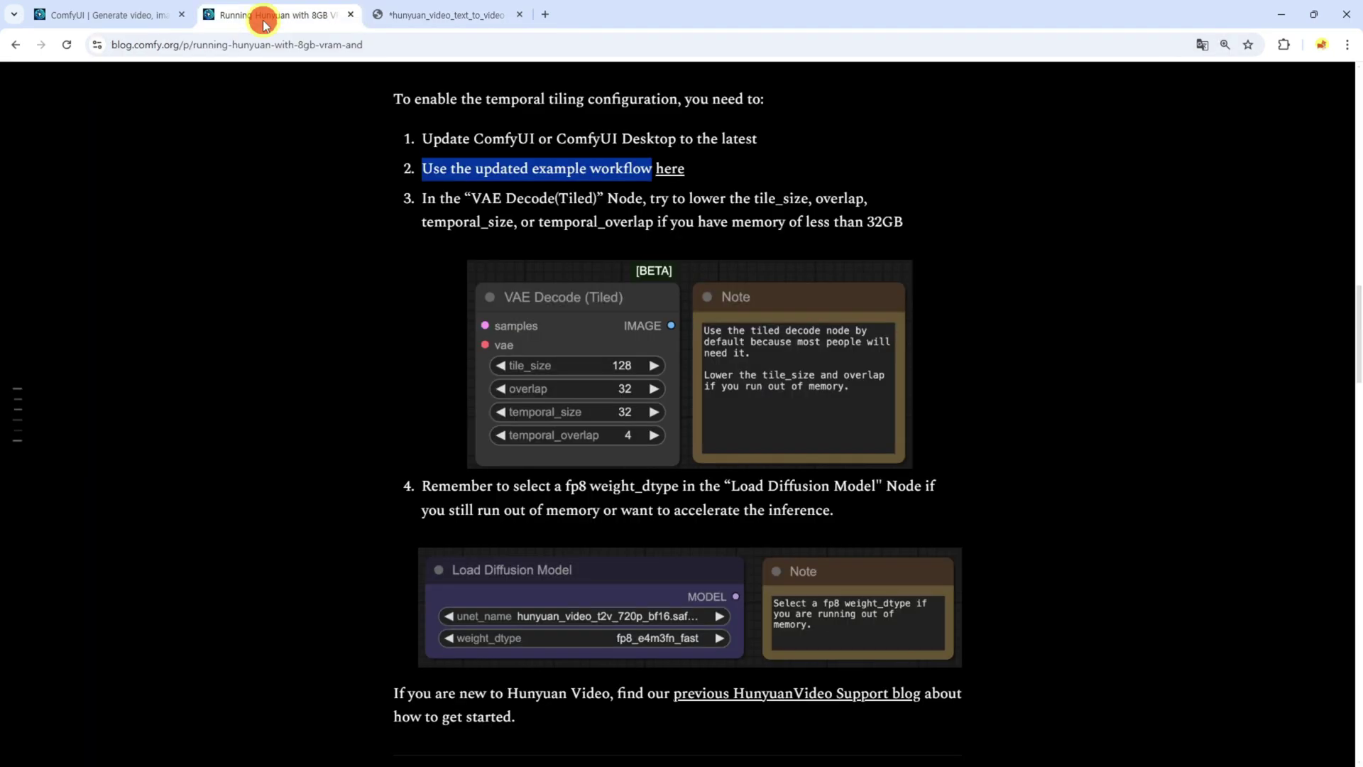
scroll(287, 307, "up", 3)
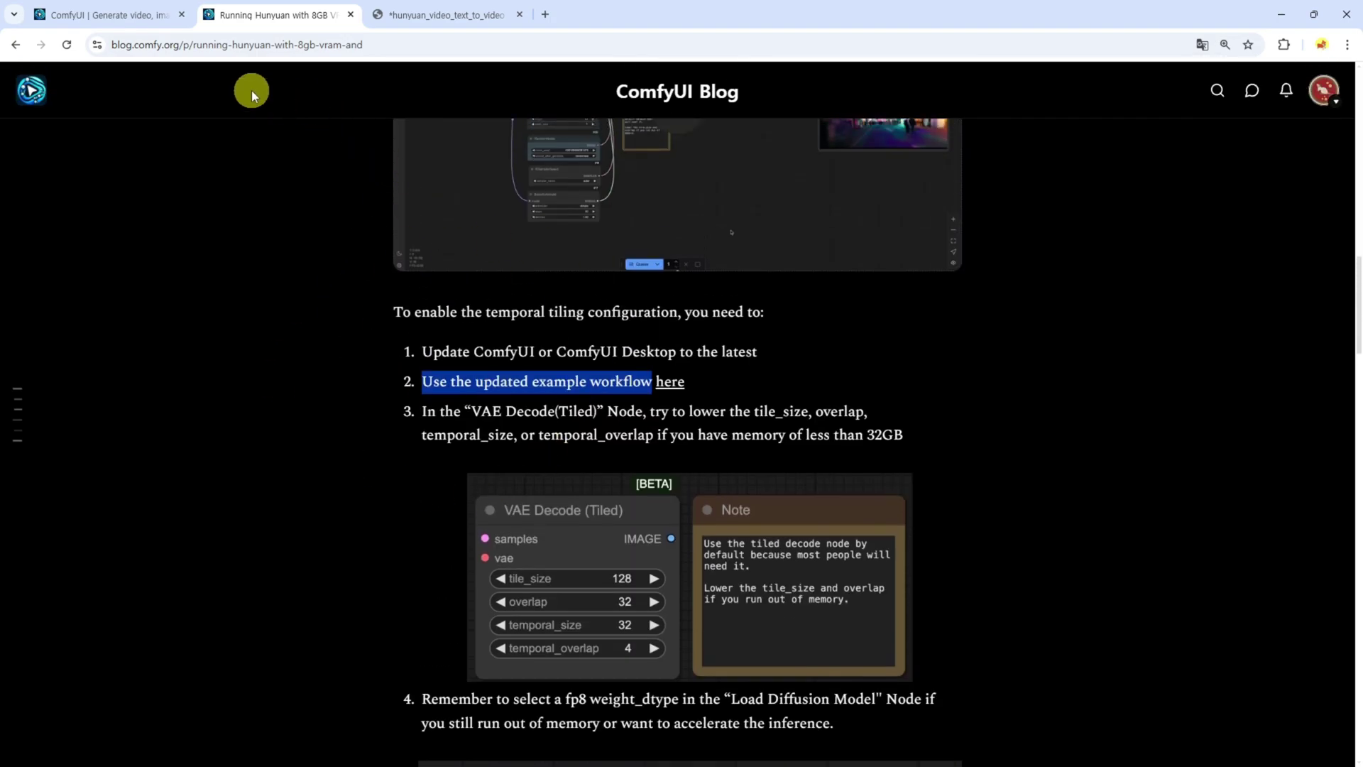
Review the 8GB VRAM article and open its linked previous HunyuanVideo Support blog post.
scroll(353, 247, "up", 15)
scroll(354, 338, "down", 6)
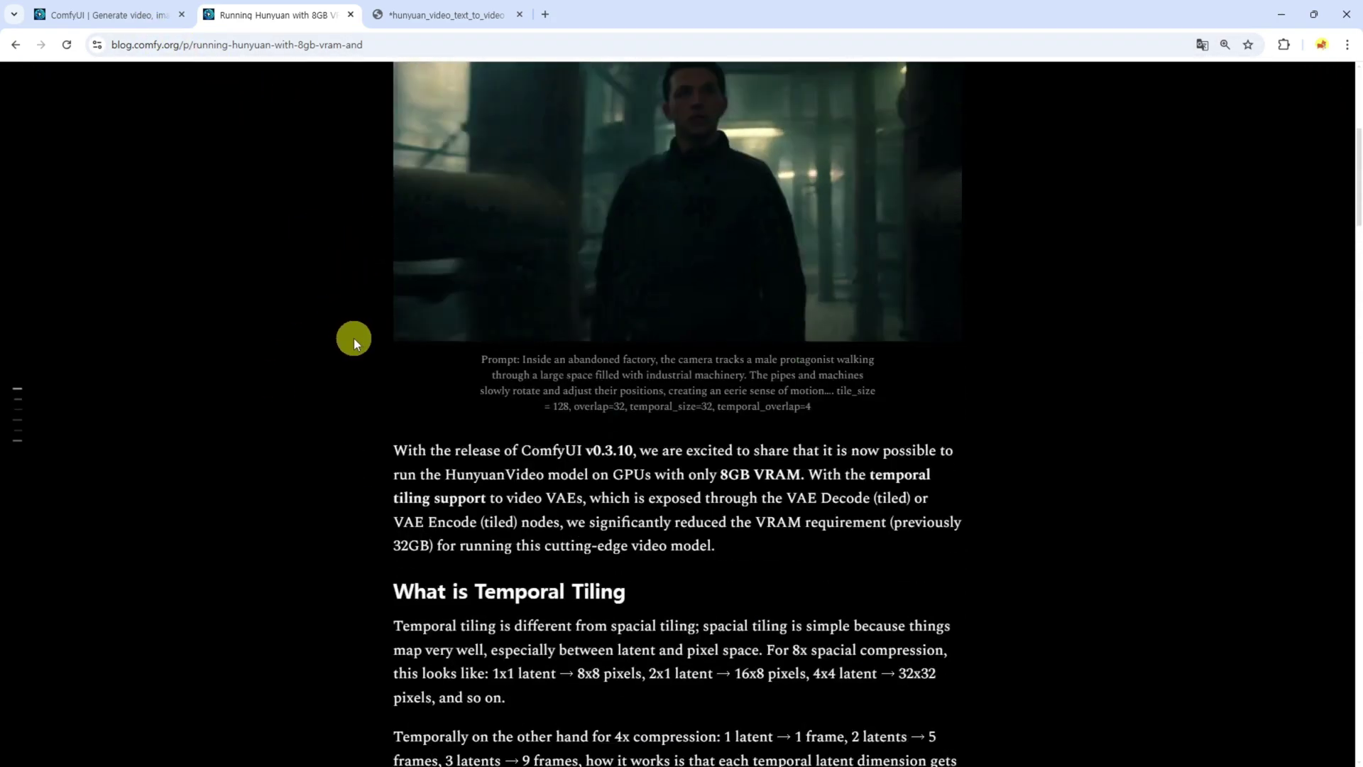
scroll(354, 338, "down", 10)
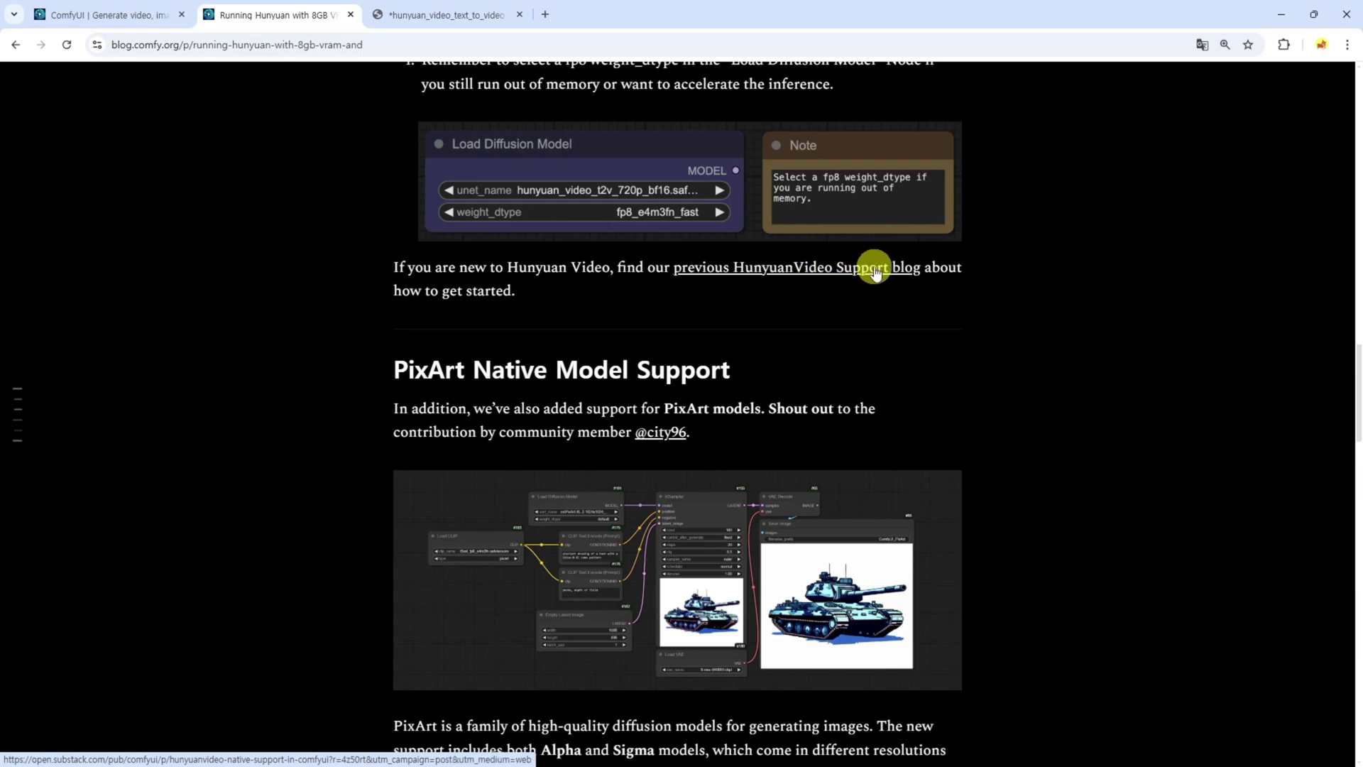
left_click(843, 269)
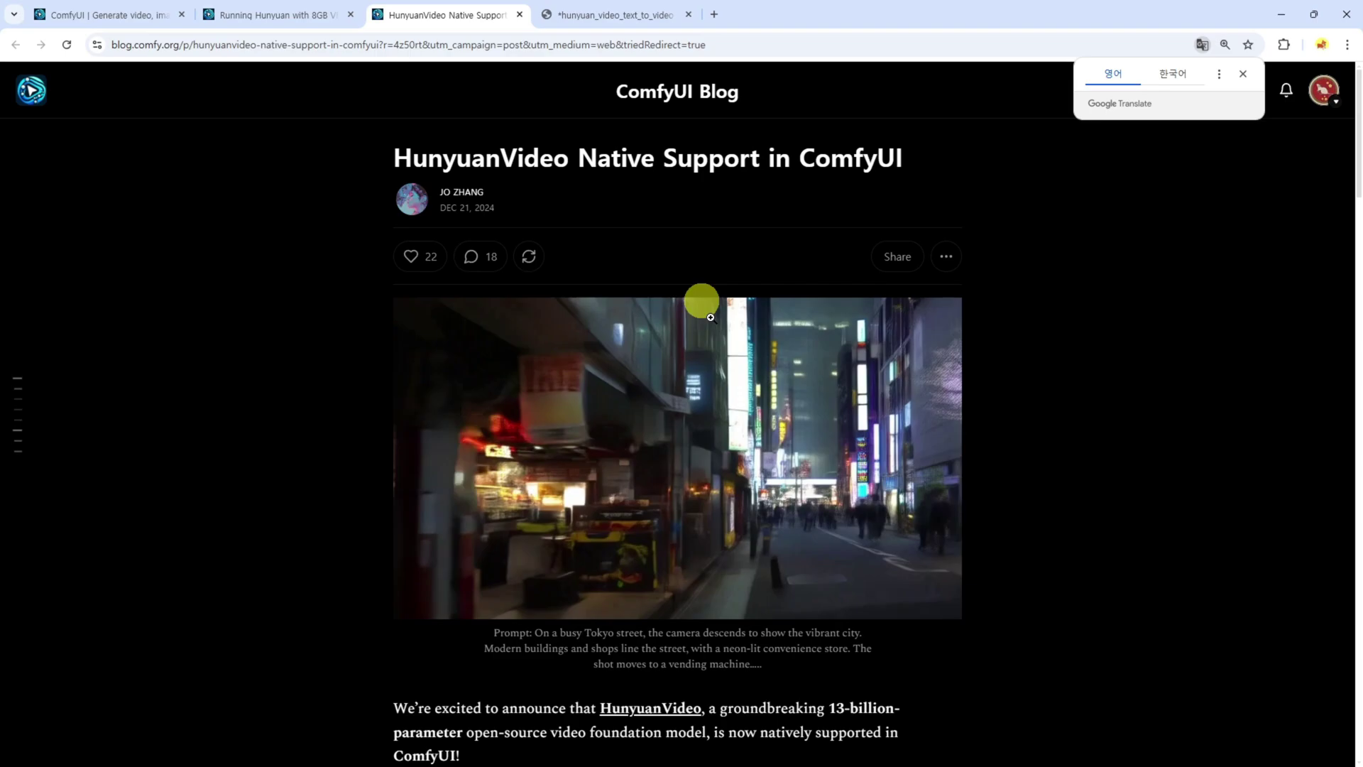
Read the HunyuanVideo Native Support article through to the model download list under Text-to-video Example Workflow.
scroll(1049, 460, "down", 5)
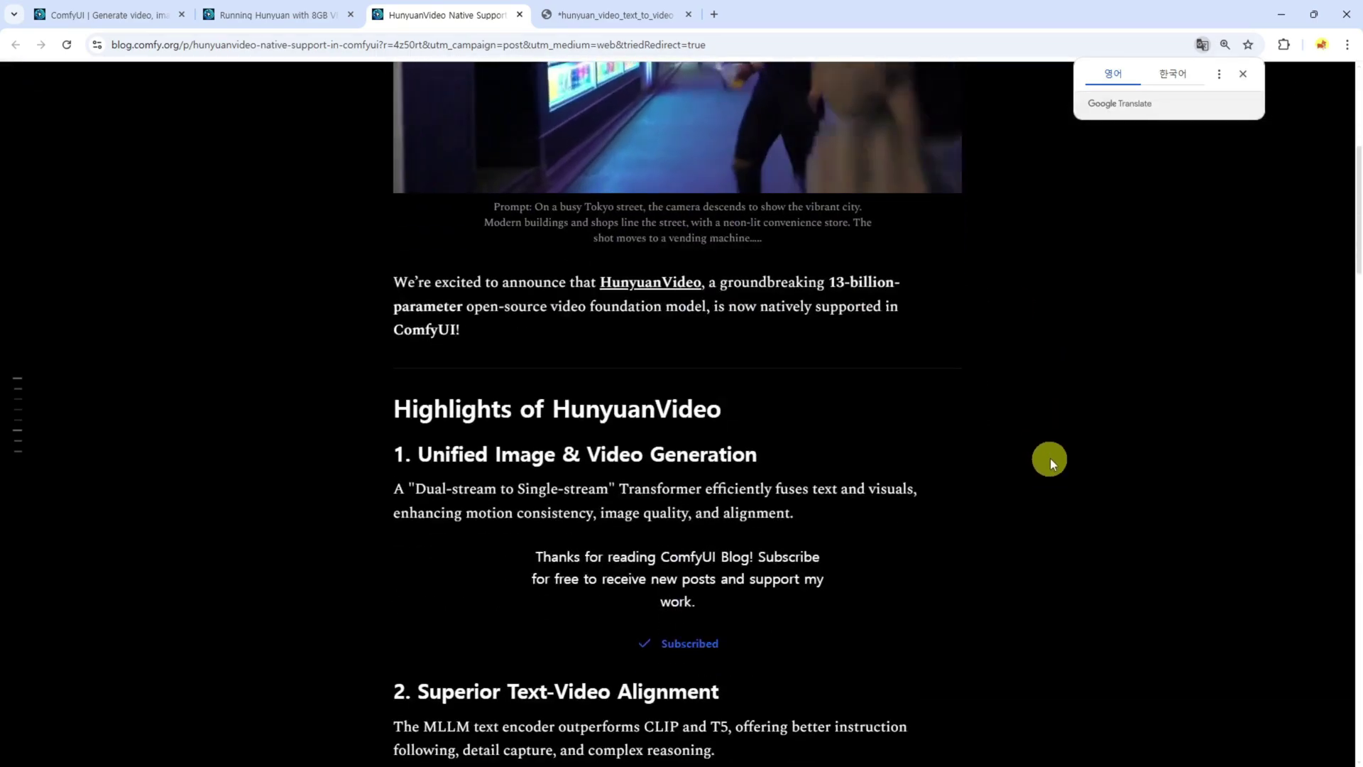
scroll(974, 374, "down", 4)
scroll(1022, 295, "up", 5)
scroll(1009, 316, "down", 4)
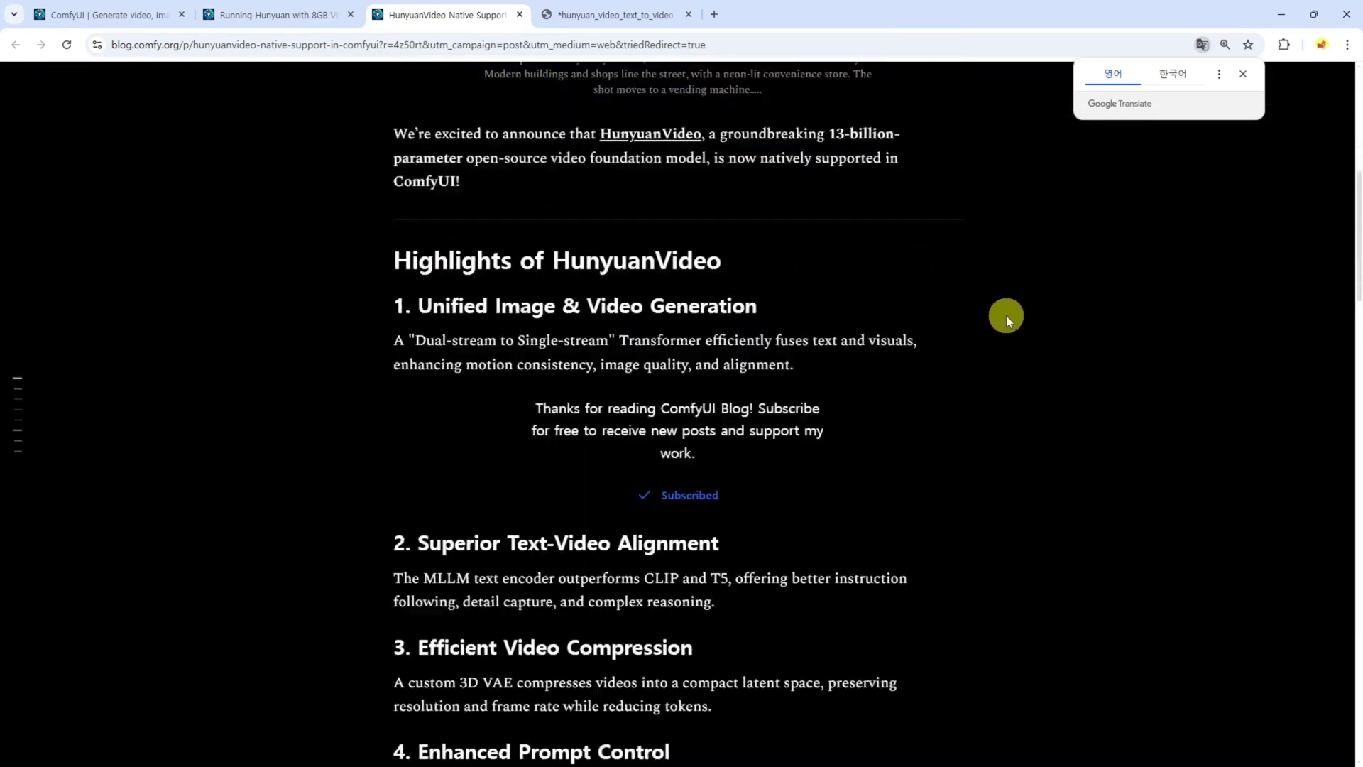
scroll(777, 317, "down", 4)
scroll(394, 334, "down", 5)
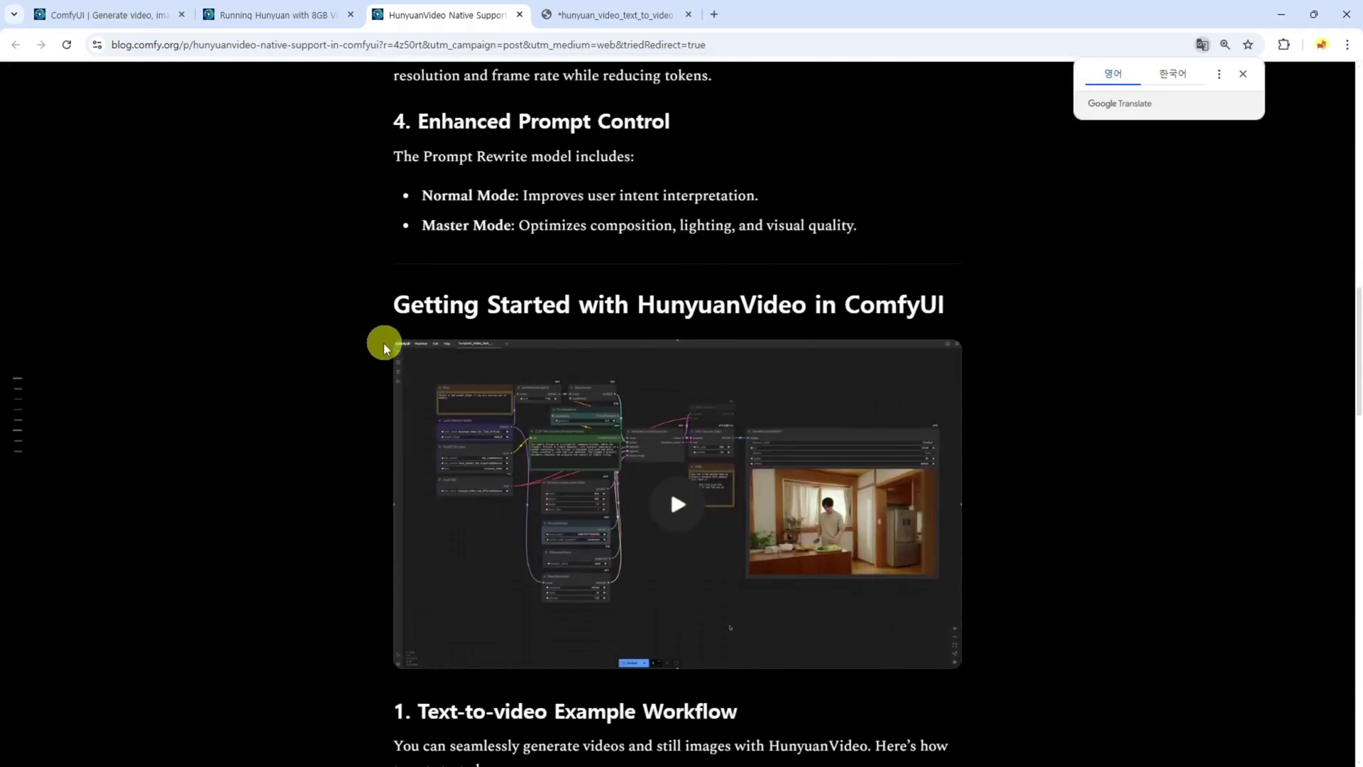
scroll(383, 343, "down", 7)
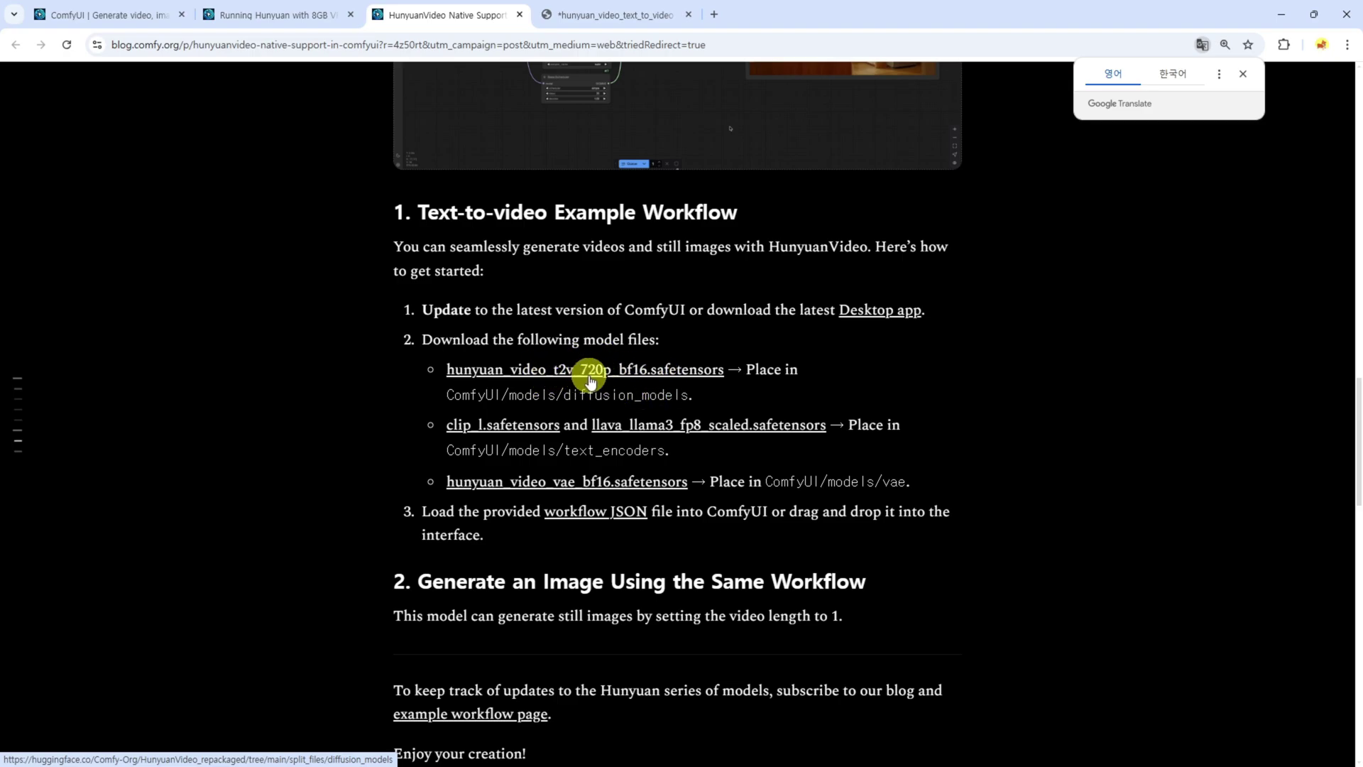
Highlight the article's diffusion_models path, then in File Explorer open ComfyUI's models/diffusion_models/HunyuanVideo folder and select hunyuan_video_t2v_720p_bf16.safetensors.
left_click_drag(446, 395, 564, 403)
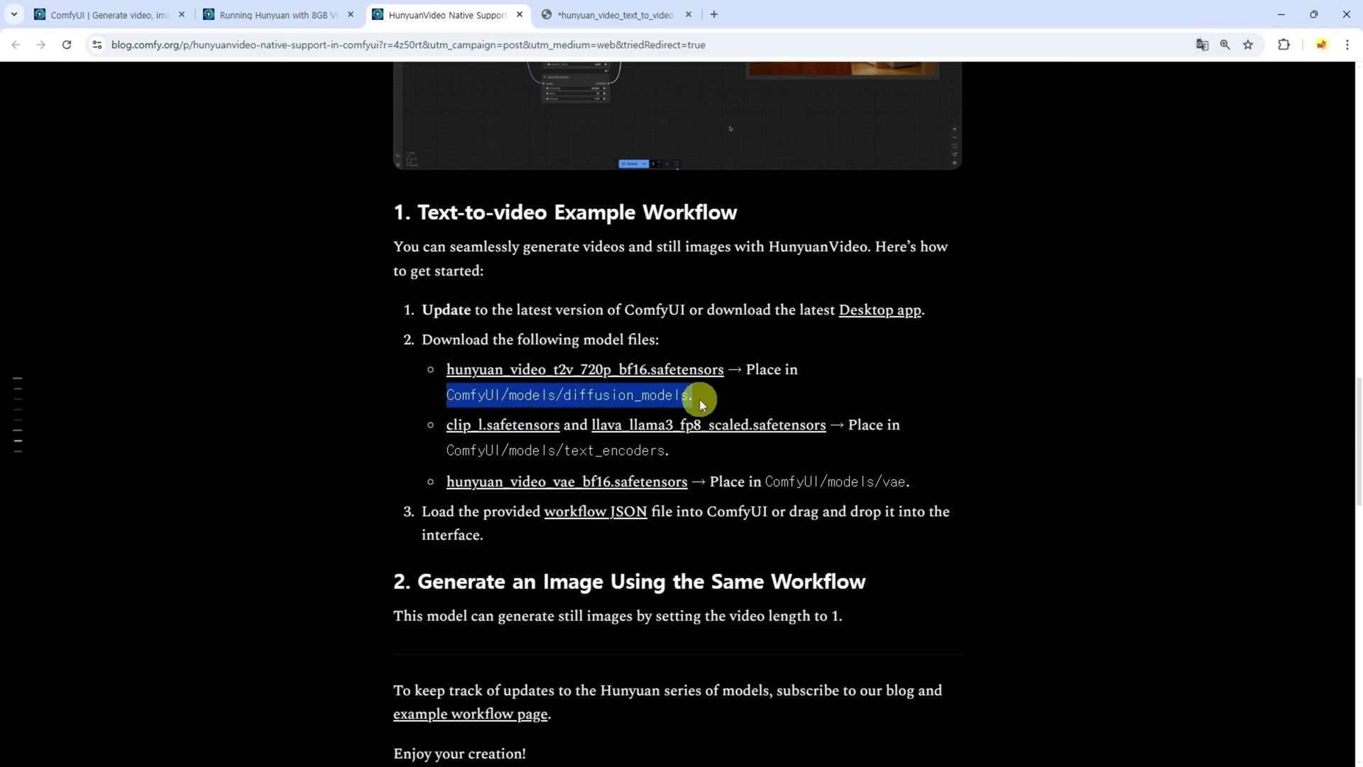
key("alt+Tab")
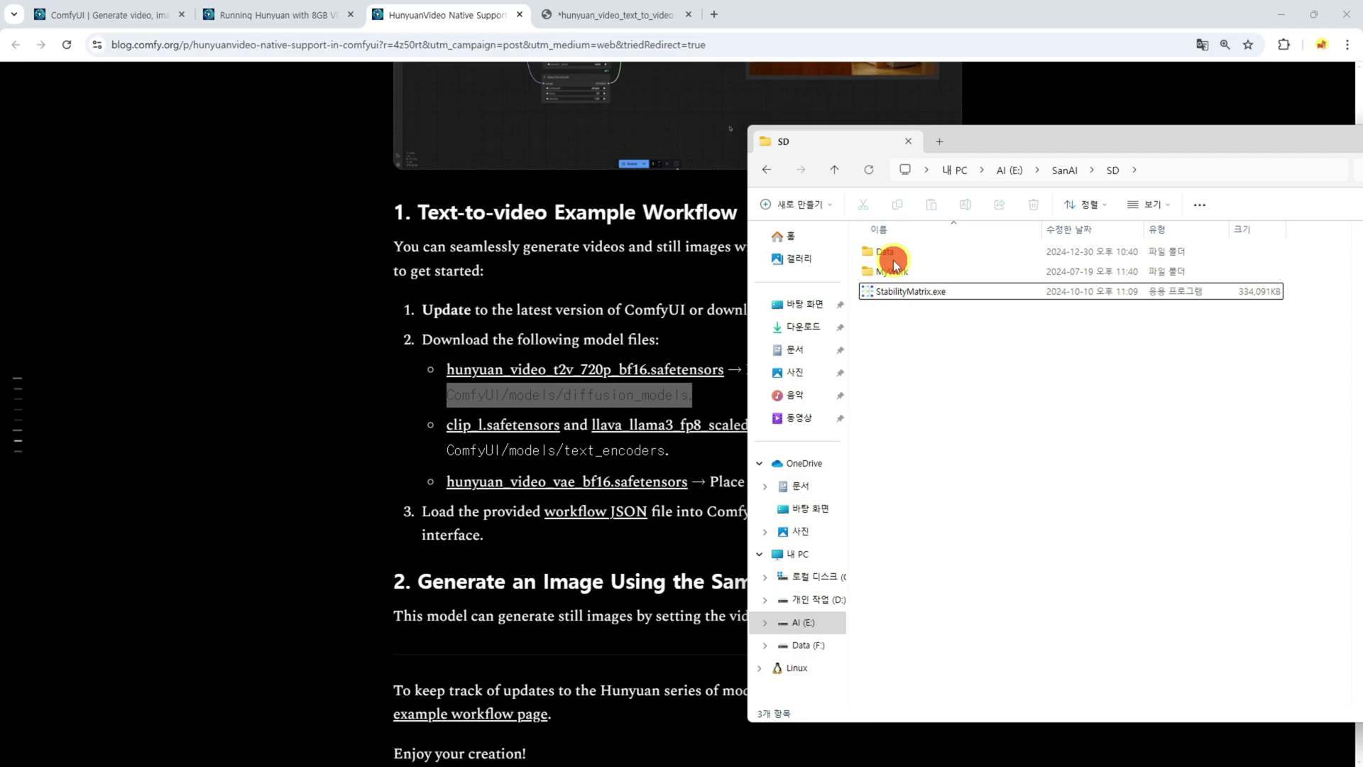
double_click(880, 247)
double_click(893, 323)
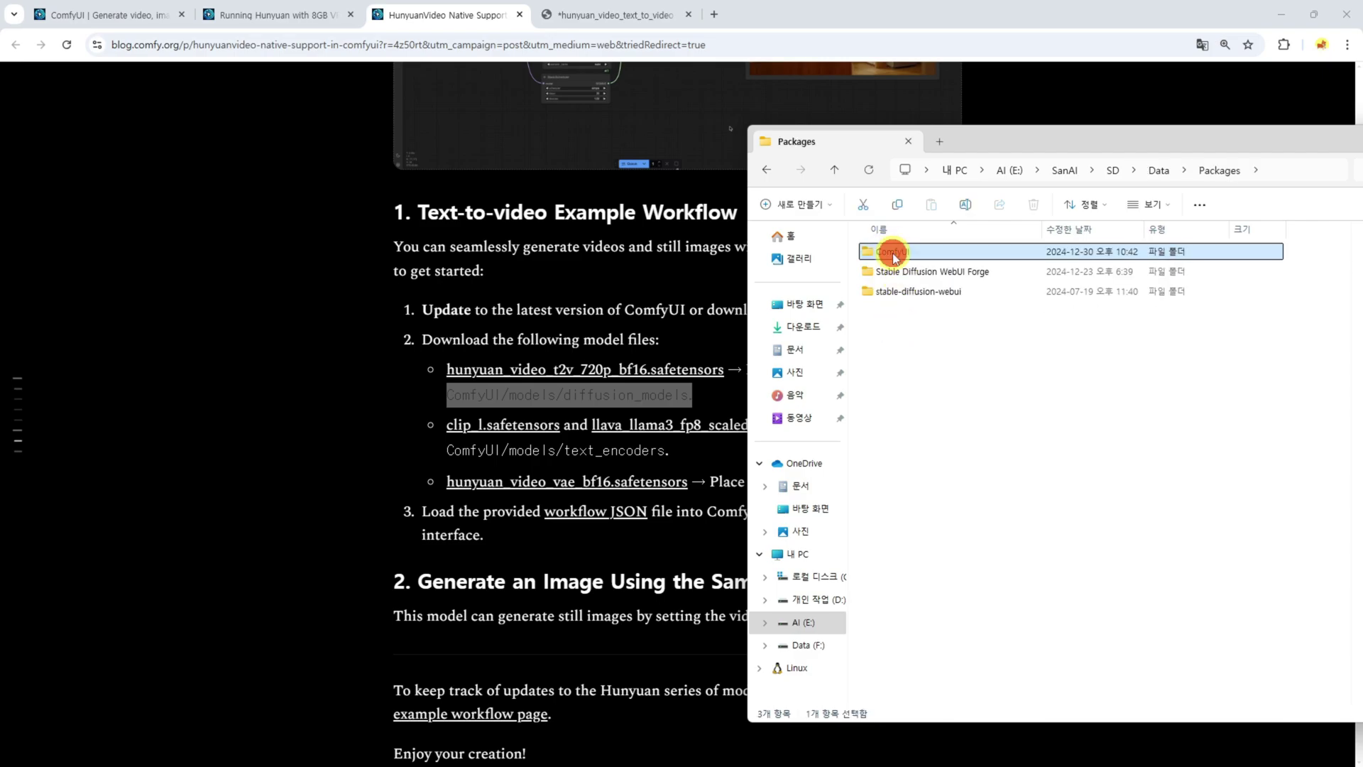
double_click(894, 251)
double_click(890, 491)
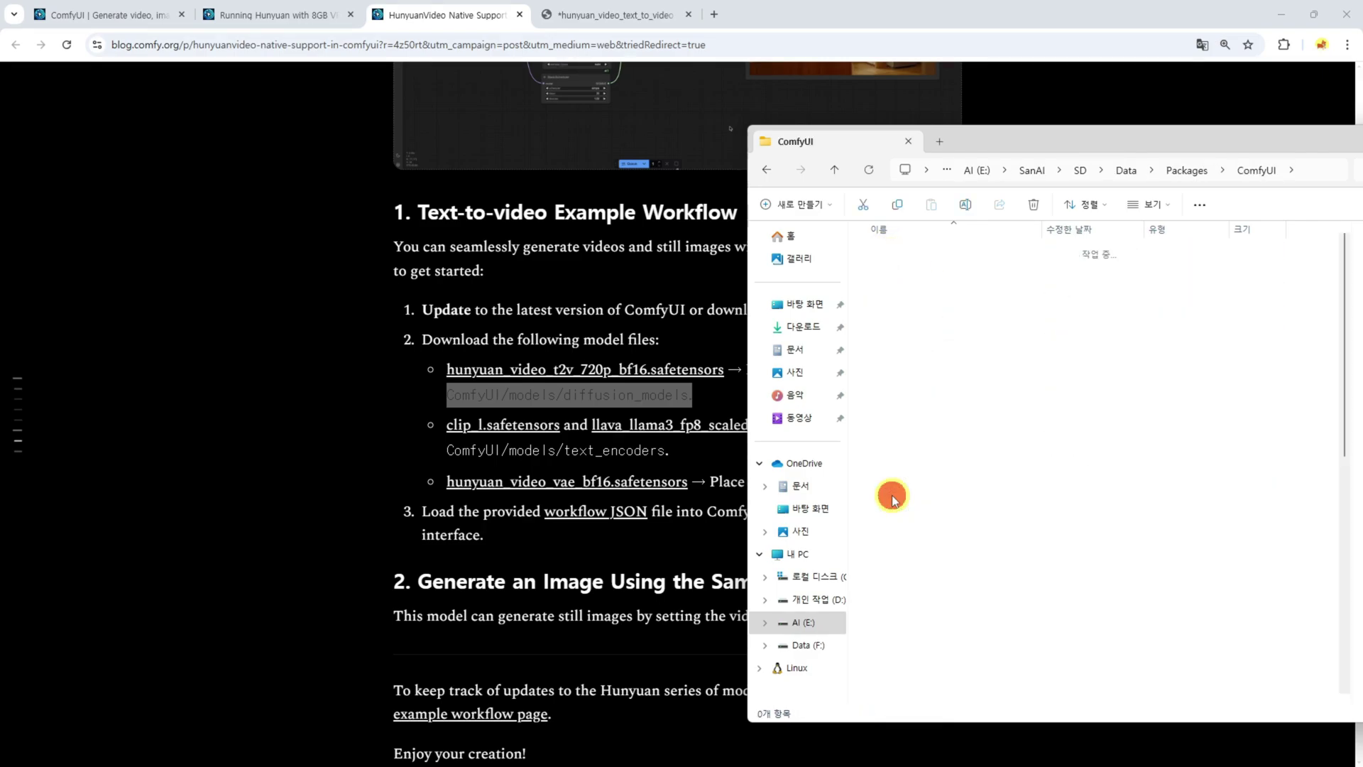
left_click(891, 451)
double_click(907, 472)
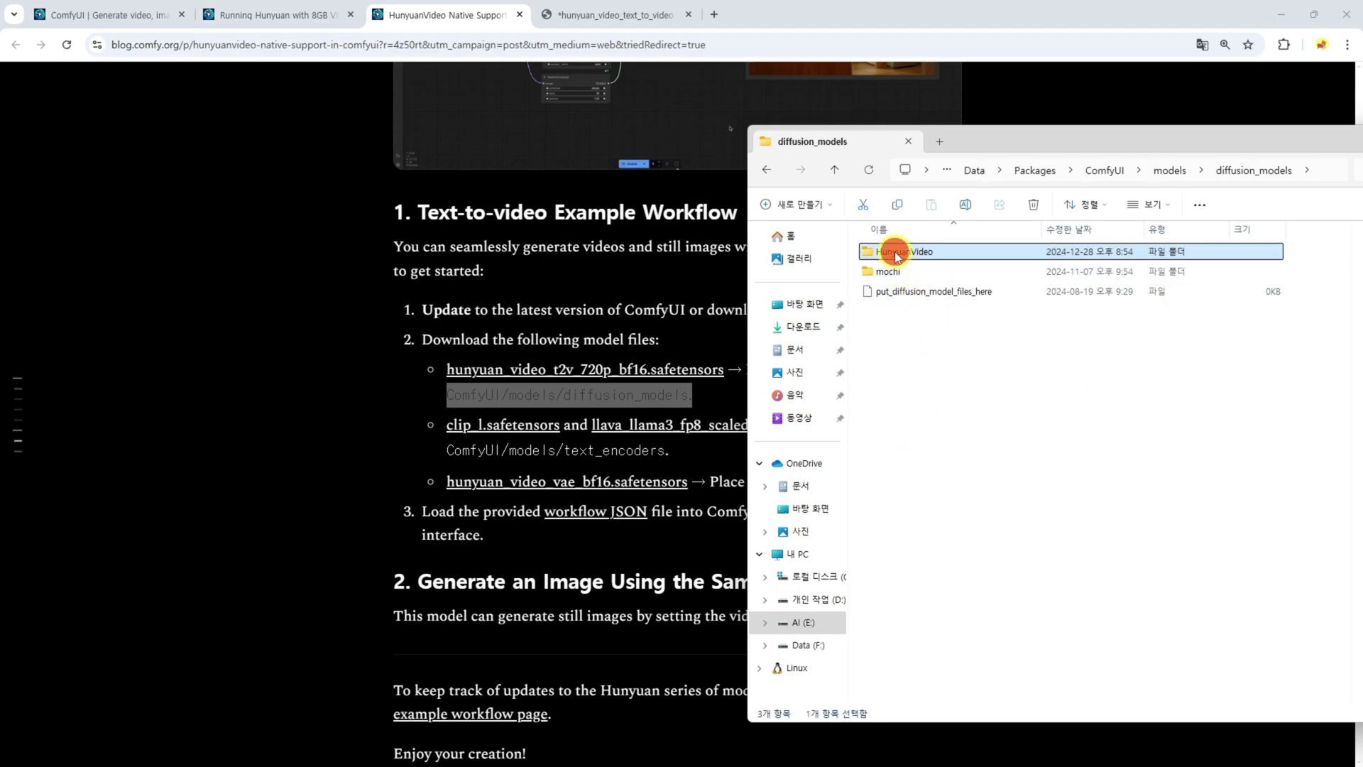
double_click(899, 254)
left_click(989, 255)
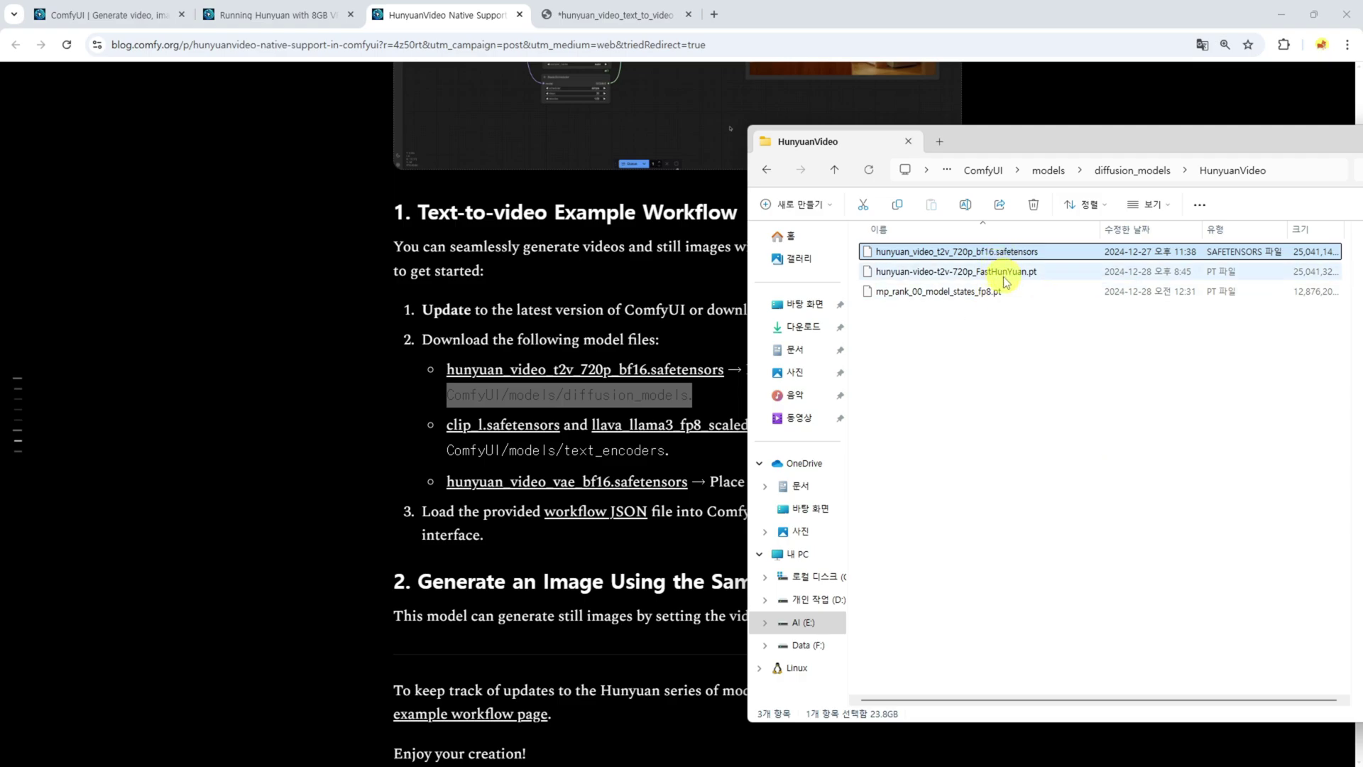
Highlight the article's text_encoders path and inspect ComfyUI's models/text_encoders folder and its LLM shortcut in File Explorer.
left_click(506, 438)
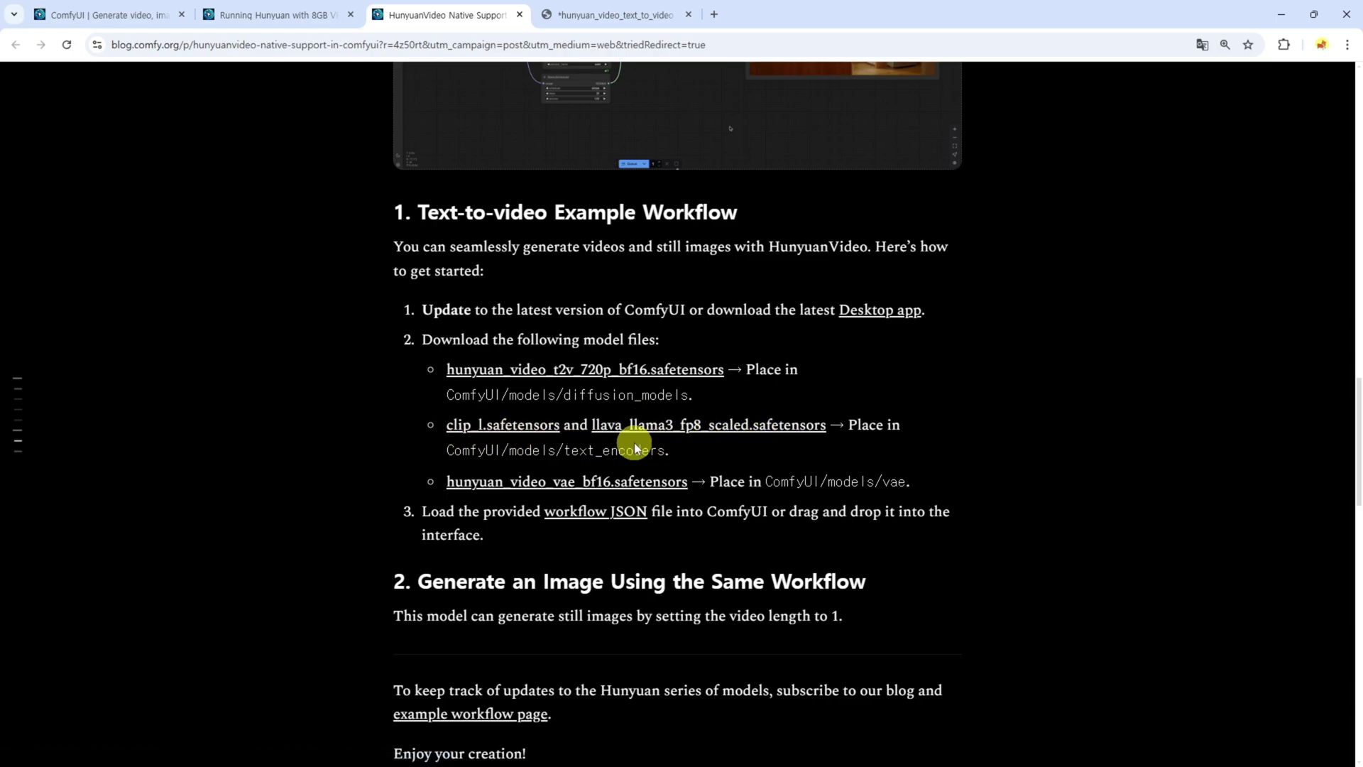
left_click_drag(448, 450, 657, 450)
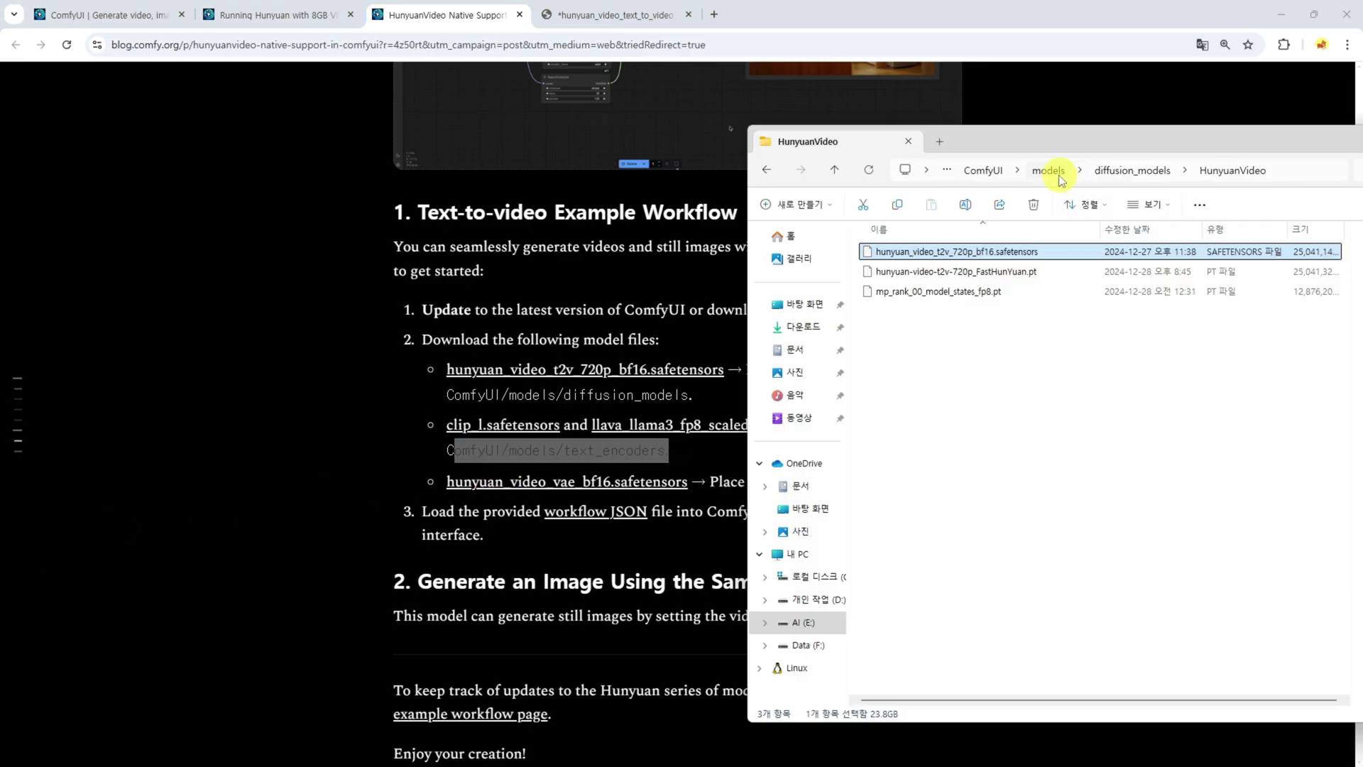
left_click(1051, 173)
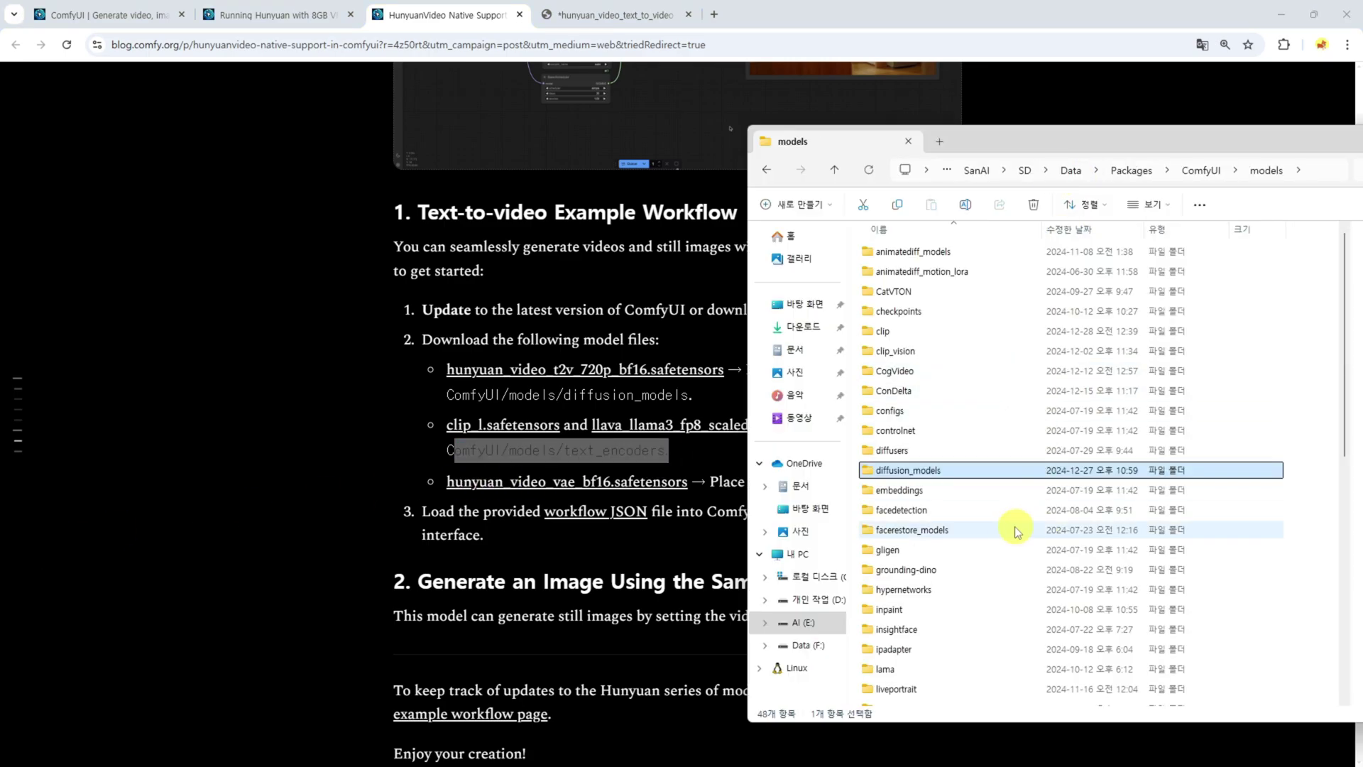
key("t")
double_click(912, 559)
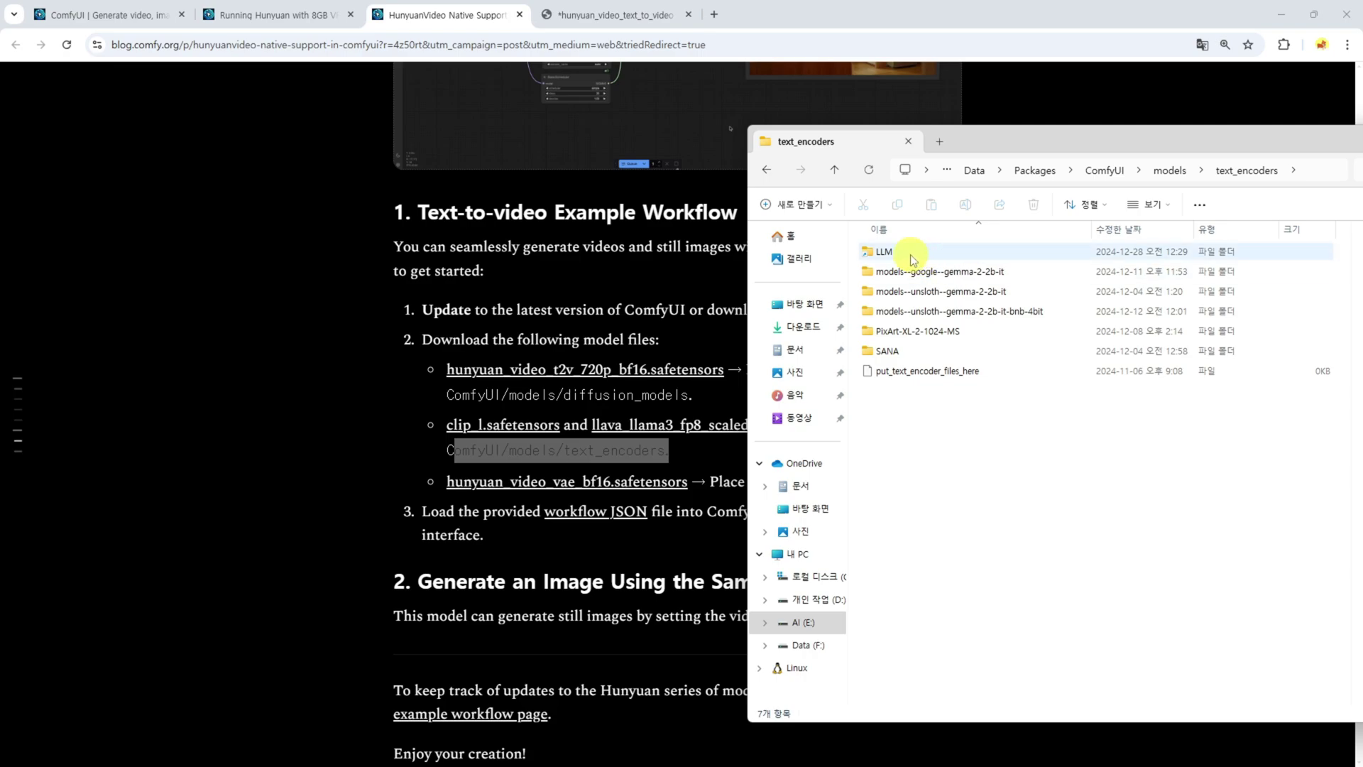
double_click(888, 251)
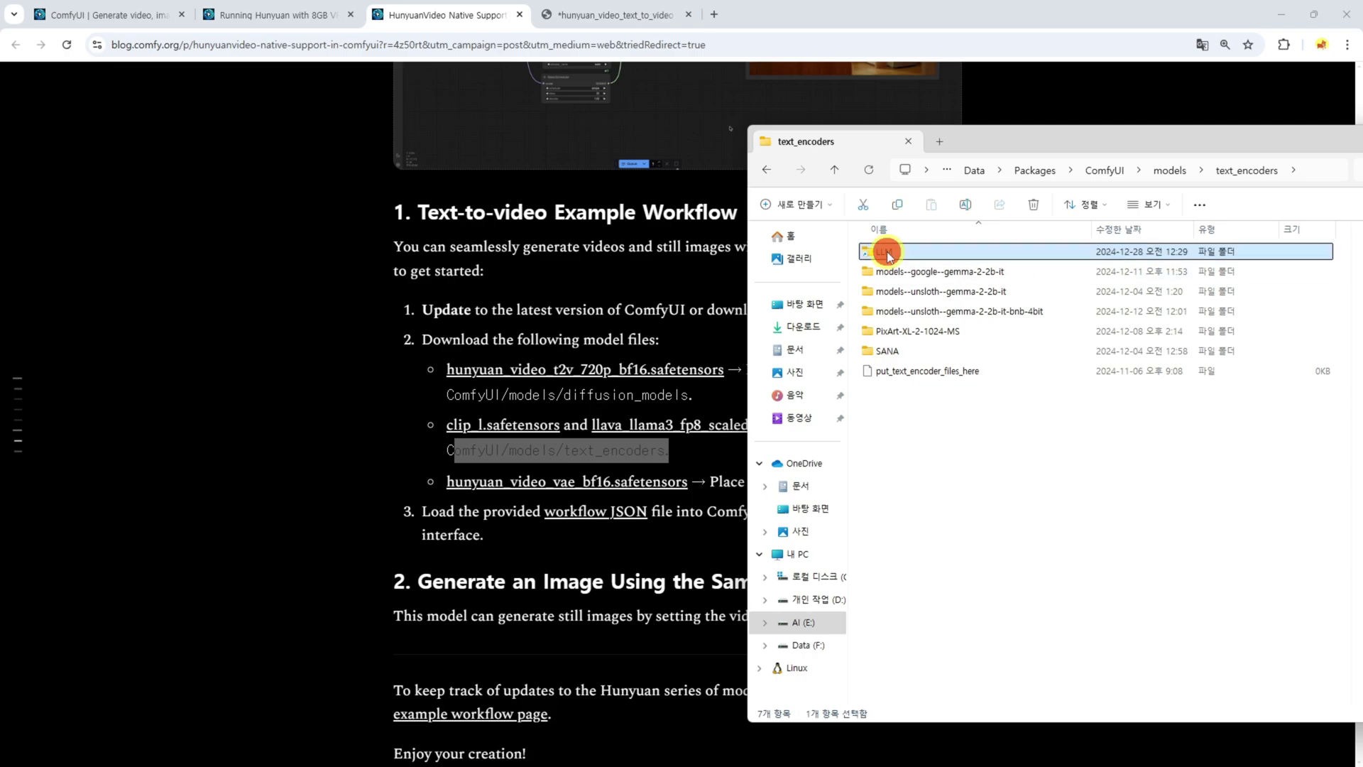
key("BackSpace")
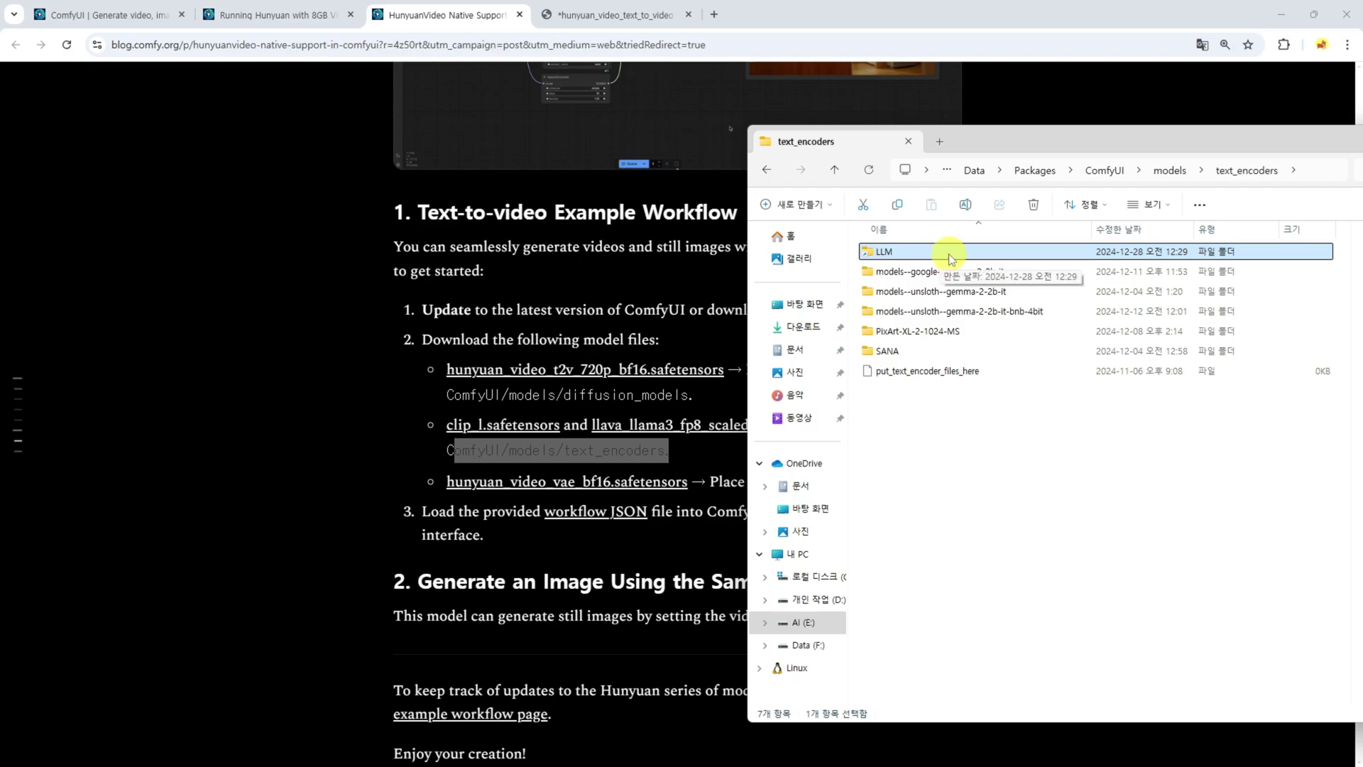
Open the LLM folder directly under ComfyUI's models folder and select llava_llama3_fp8_scaled.safetensors.
left_click_drag(1133, 135, 1090, 100)
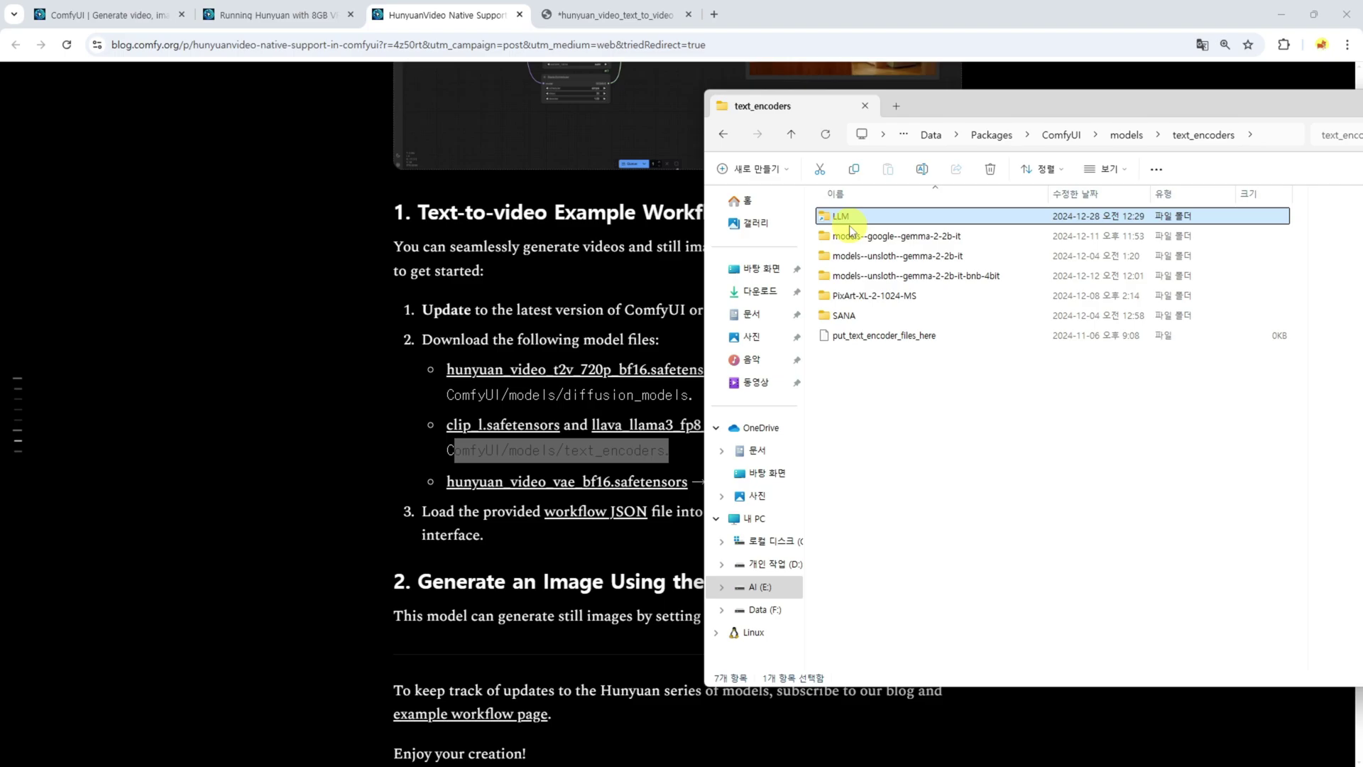
left_click(1125, 135)
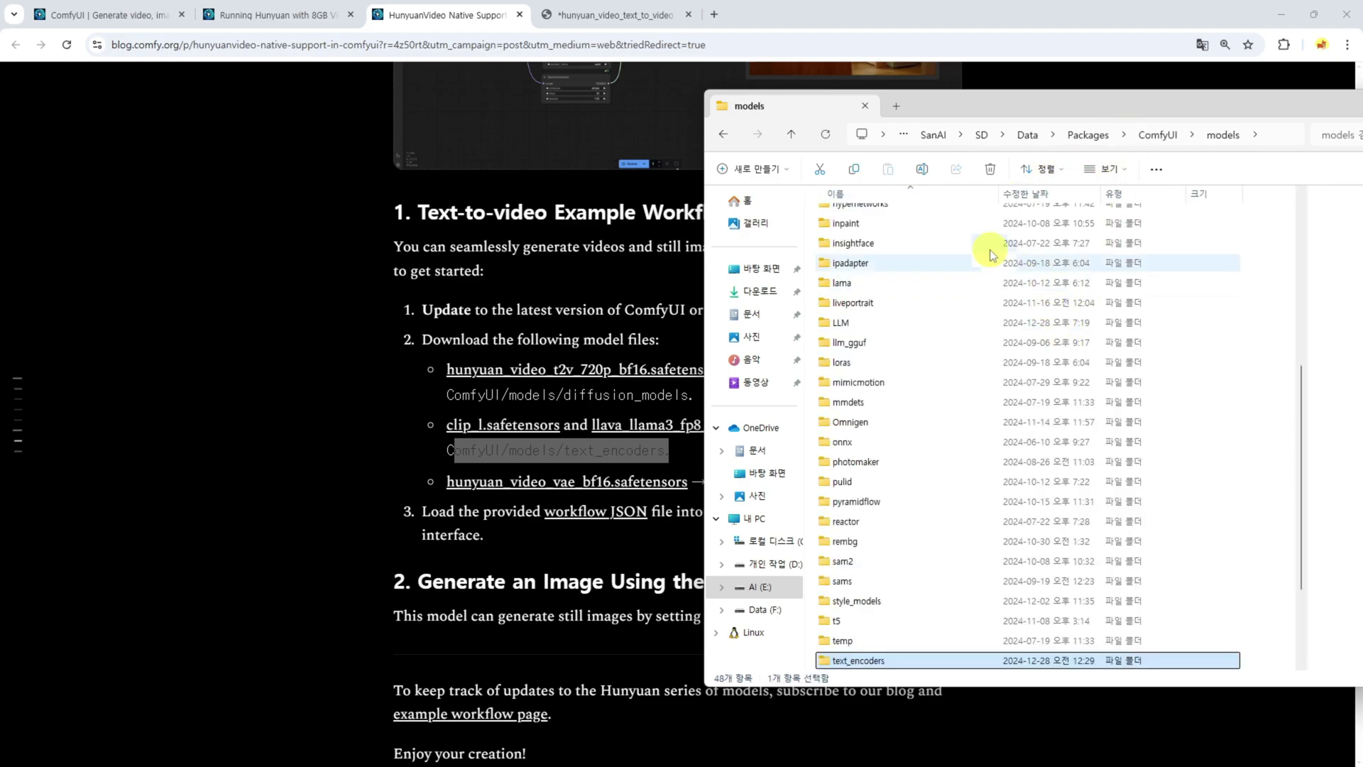
left_click(878, 481)
left_click(853, 302)
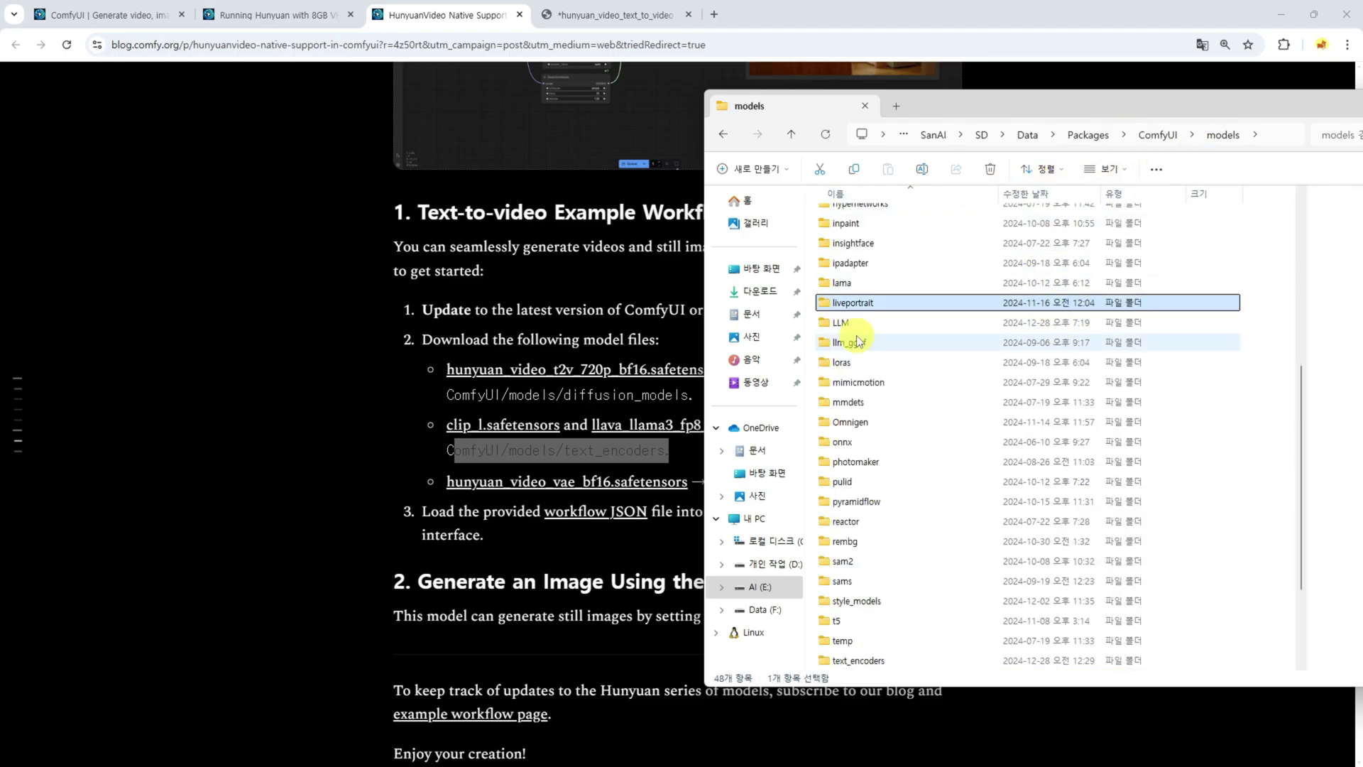
double_click(846, 324)
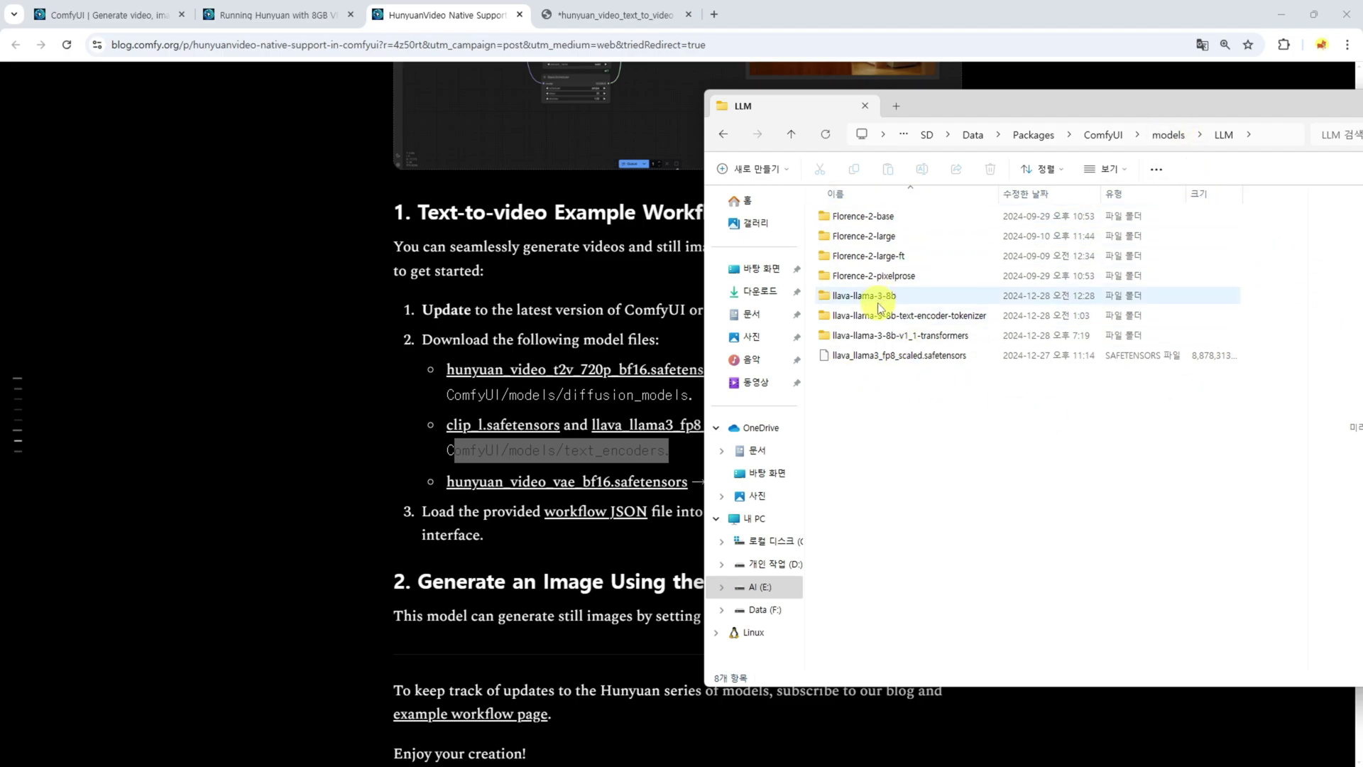
left_click(838, 355)
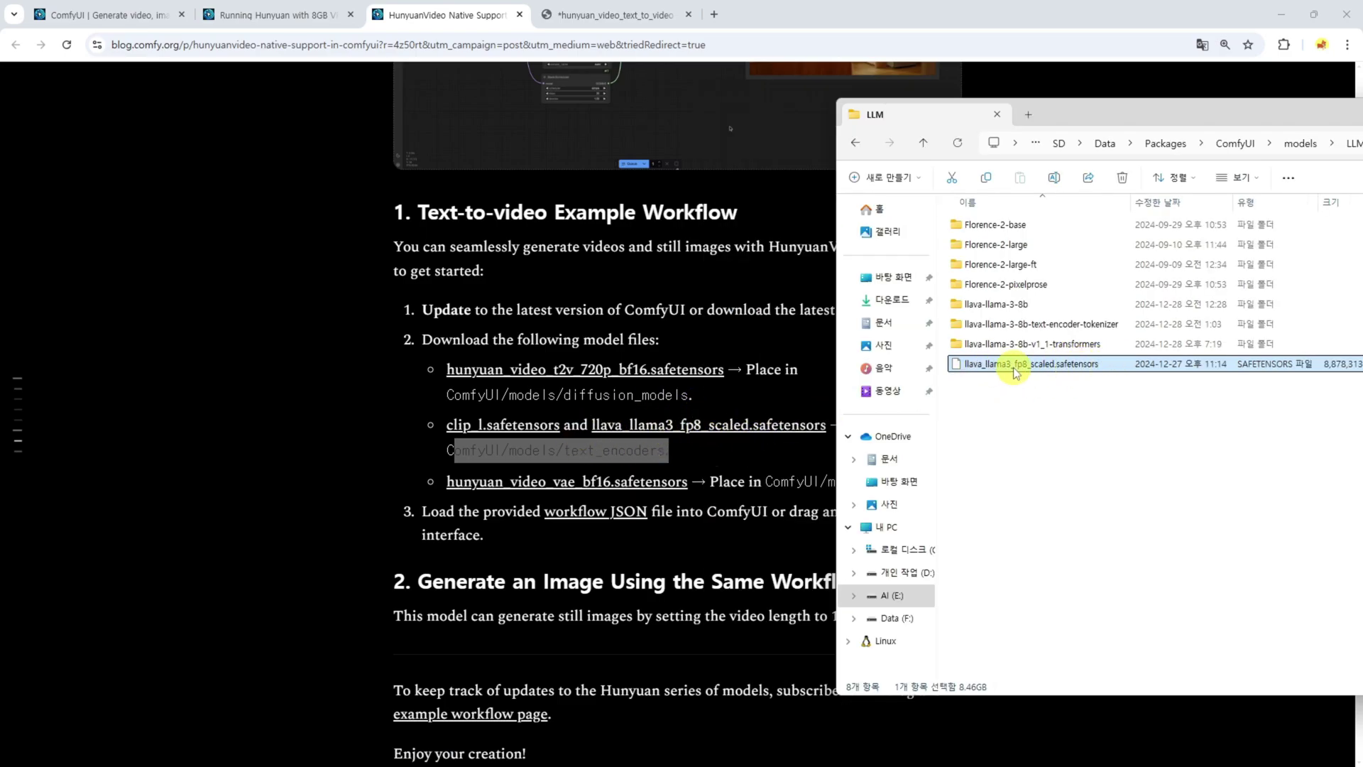
Inspect the contents of the three llava-llama-3-8b folders, then return to LLM and select llava_llama3_fp8_scaled.safetensors.
left_click(1013, 304)
left_click(1010, 346, "shift")
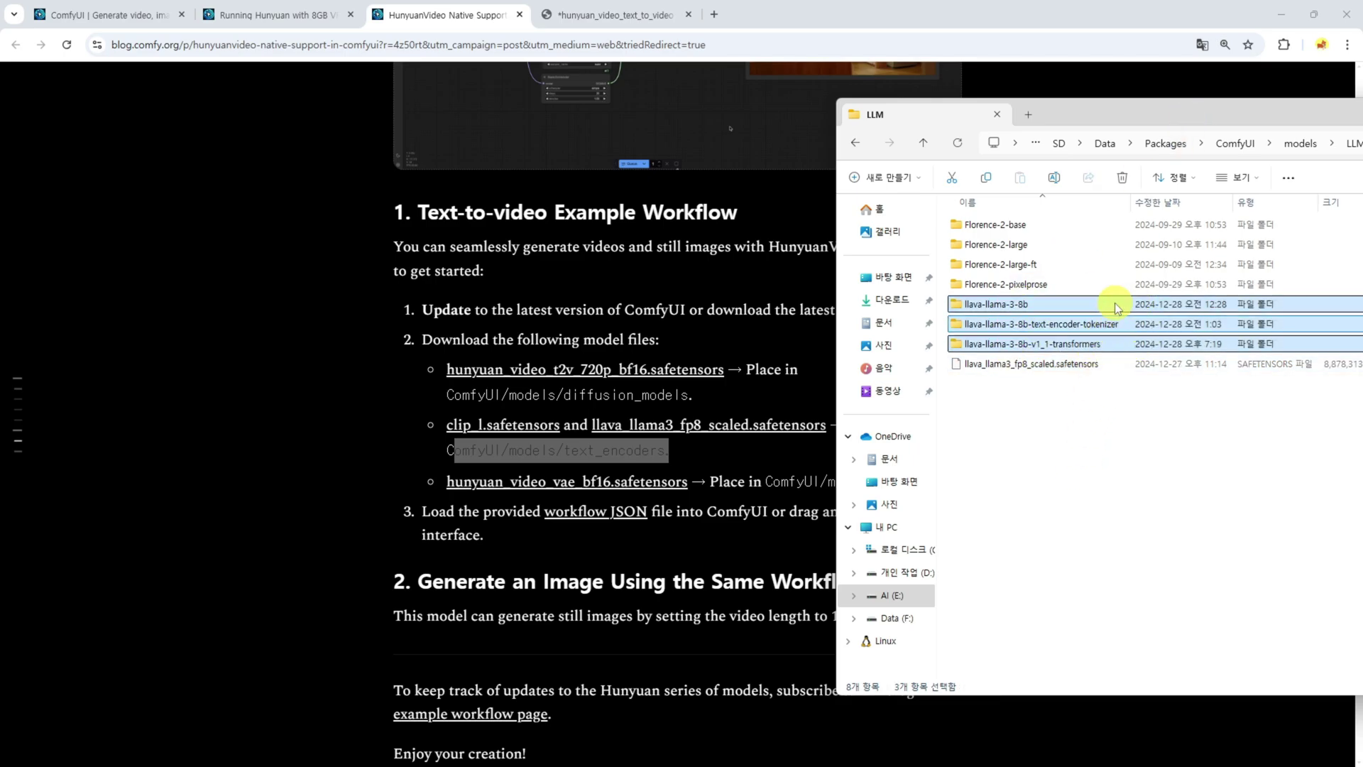
double_click(1023, 305)
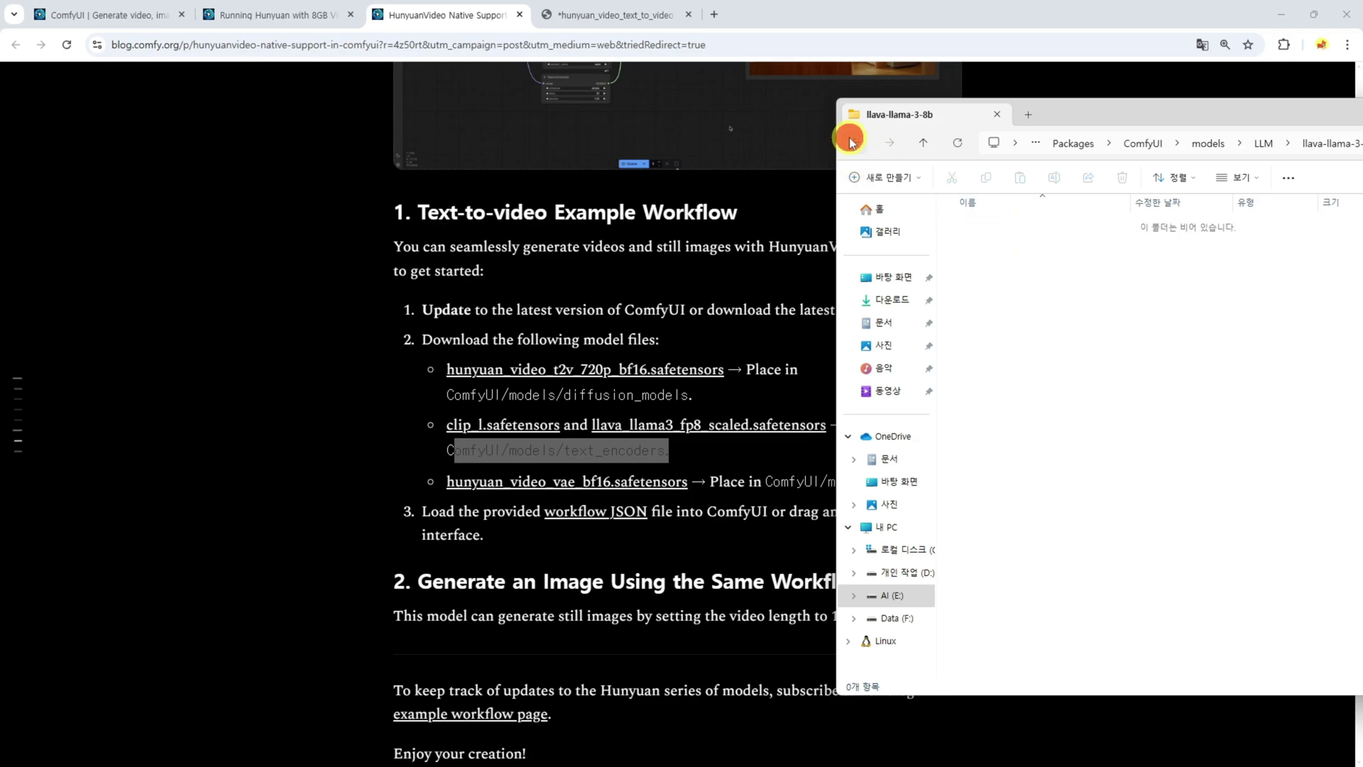
left_click(851, 140)
double_click(1043, 329)
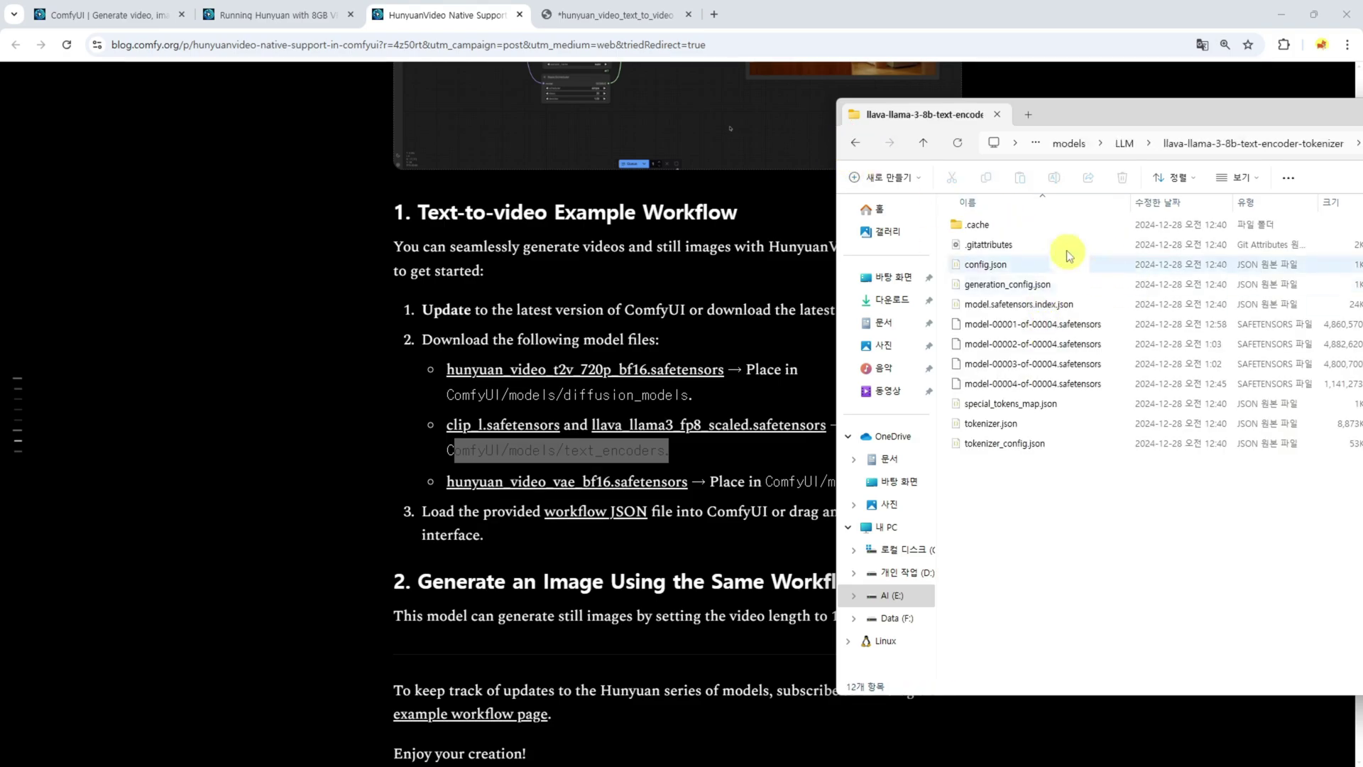
left_click(856, 142)
double_click(1037, 349)
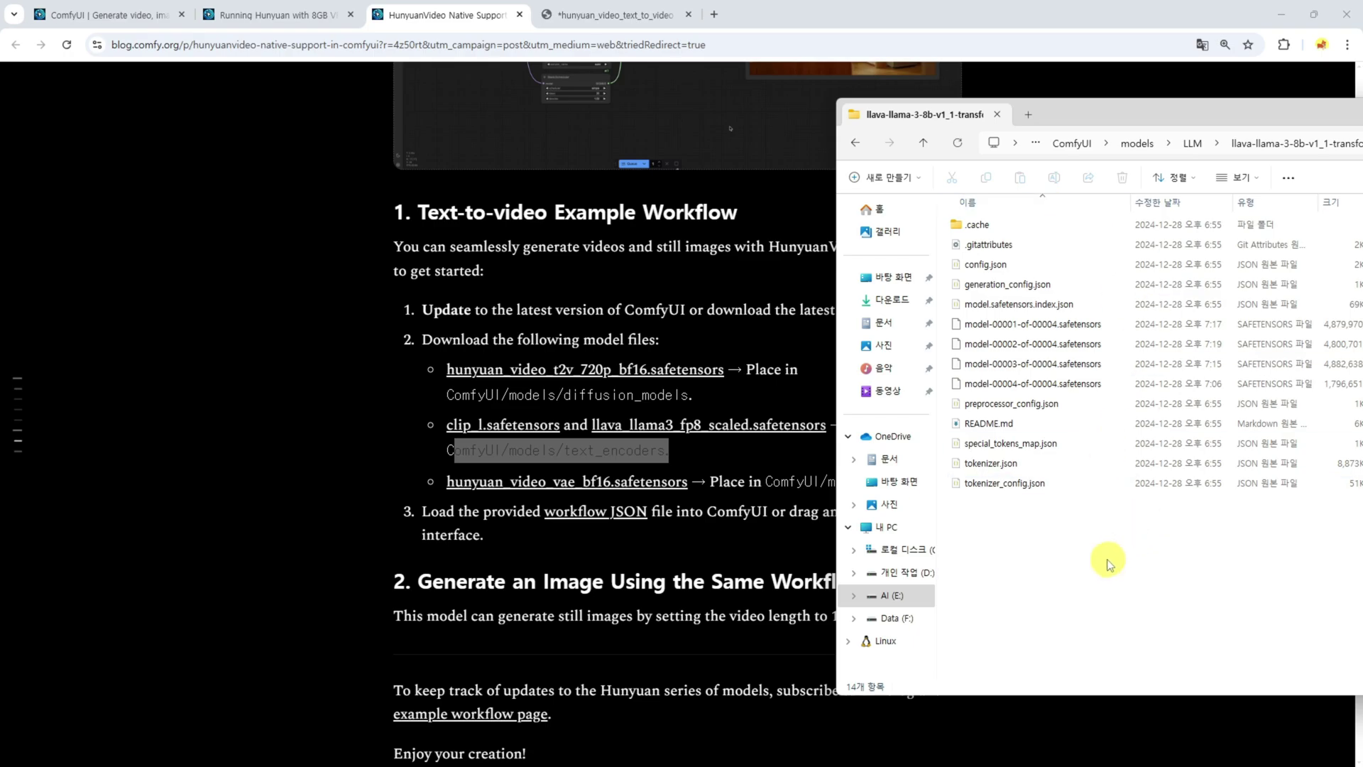
left_click(855, 142)
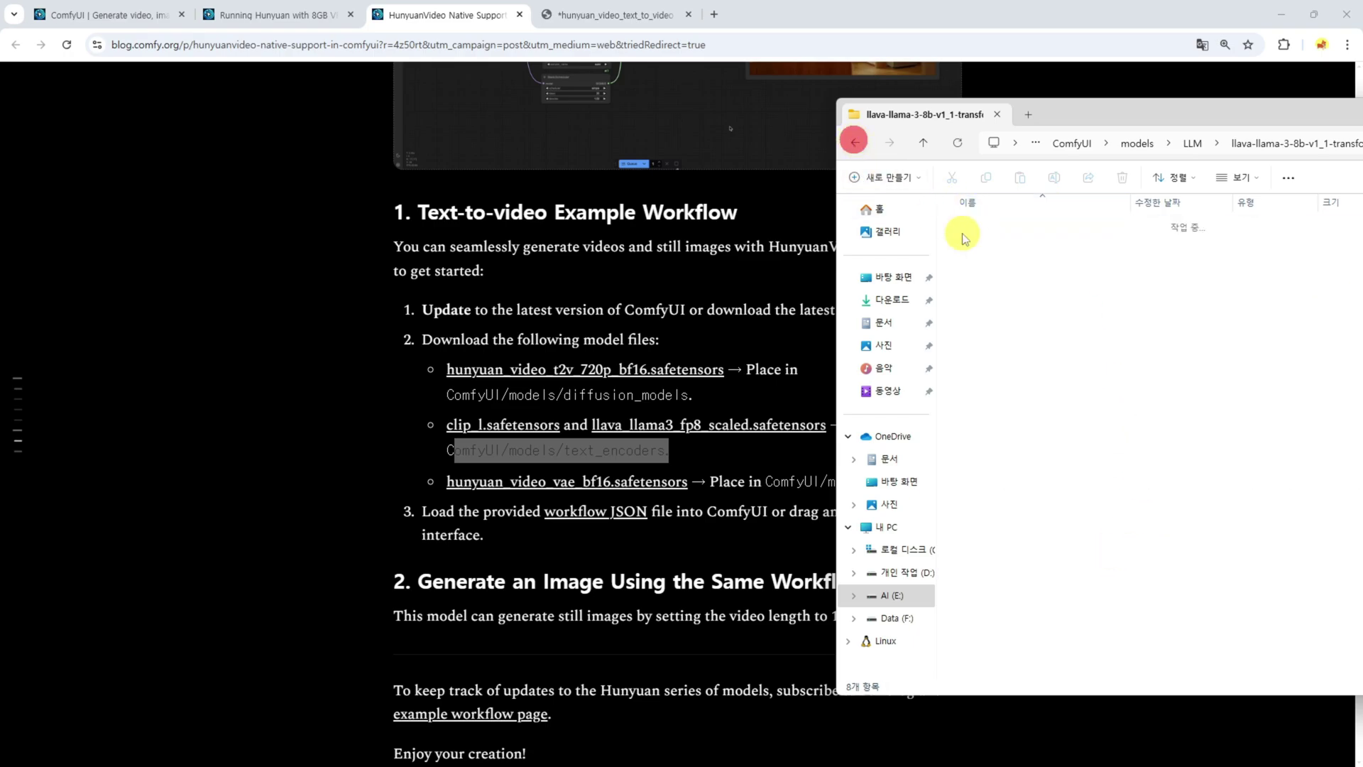
left_click(1003, 370)
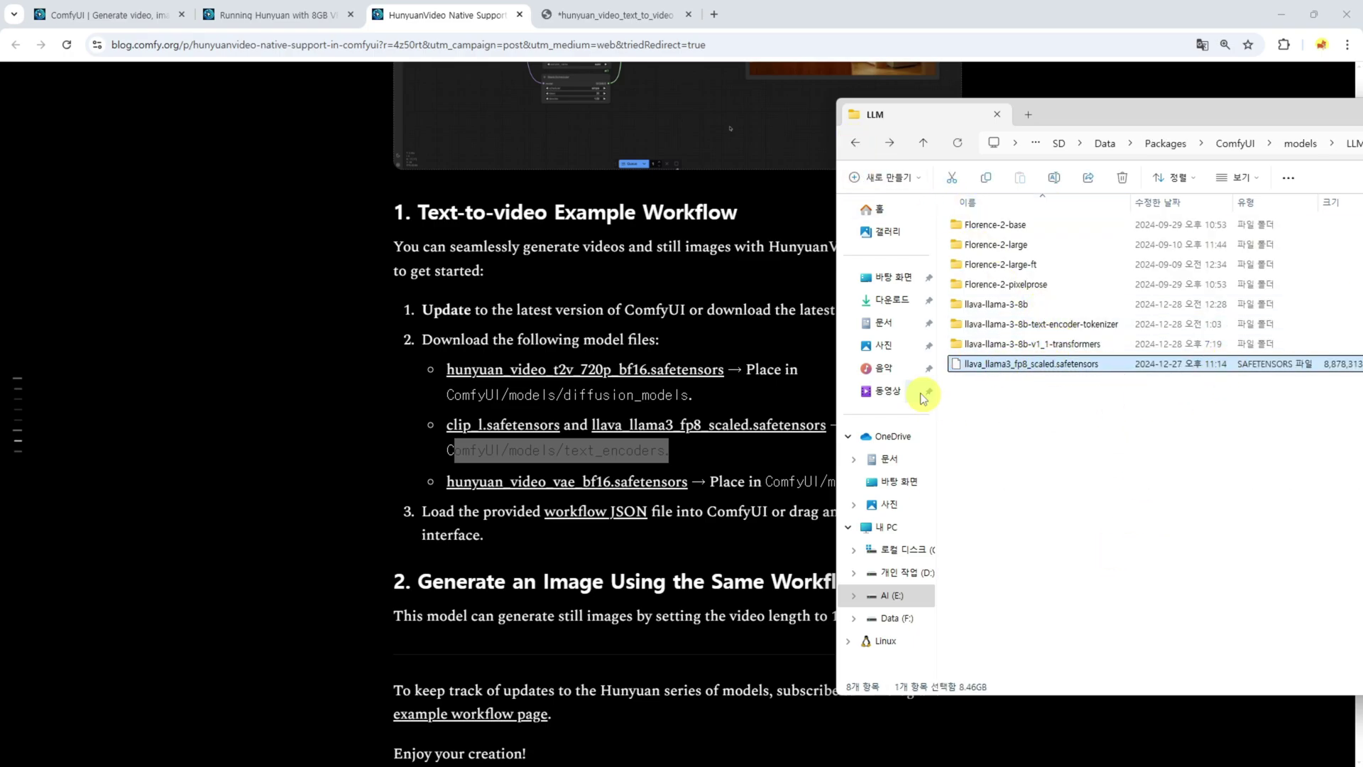
Go from models into text_encoders, open its LLM shortcut and select llava_llama3_fp8_scaled.safetensors there.
left_click_drag(1257, 113, 1151, 118)
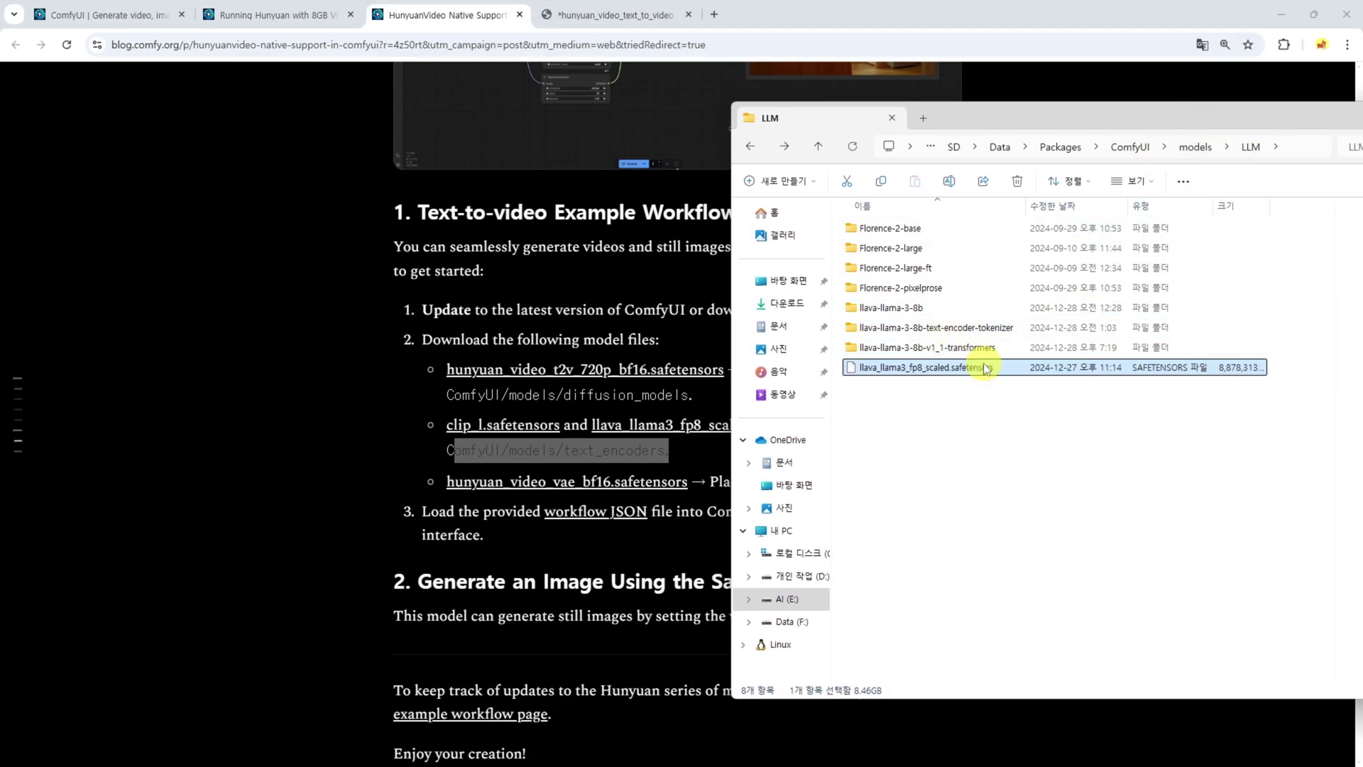
left_click(1199, 149)
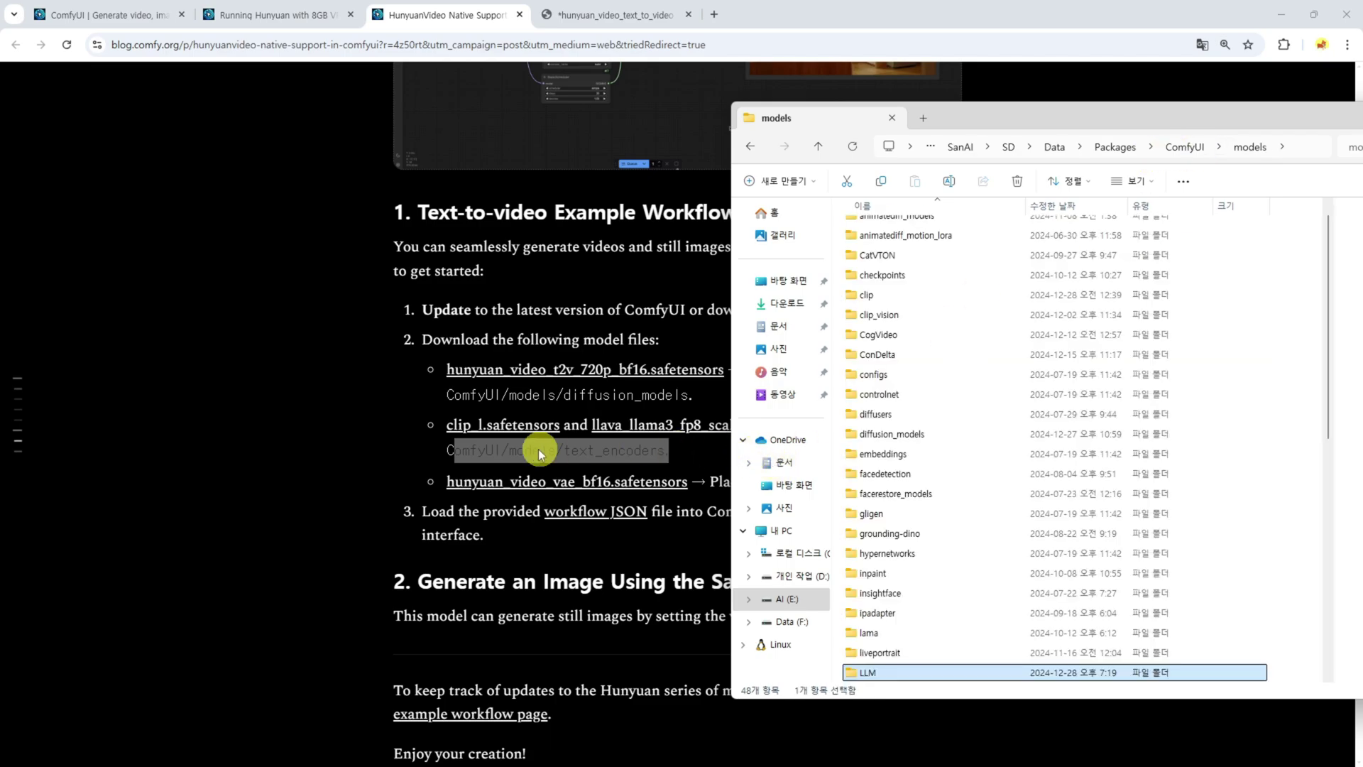
left_click(909, 533)
scroll(902, 533, "down", 5)
double_click(883, 532)
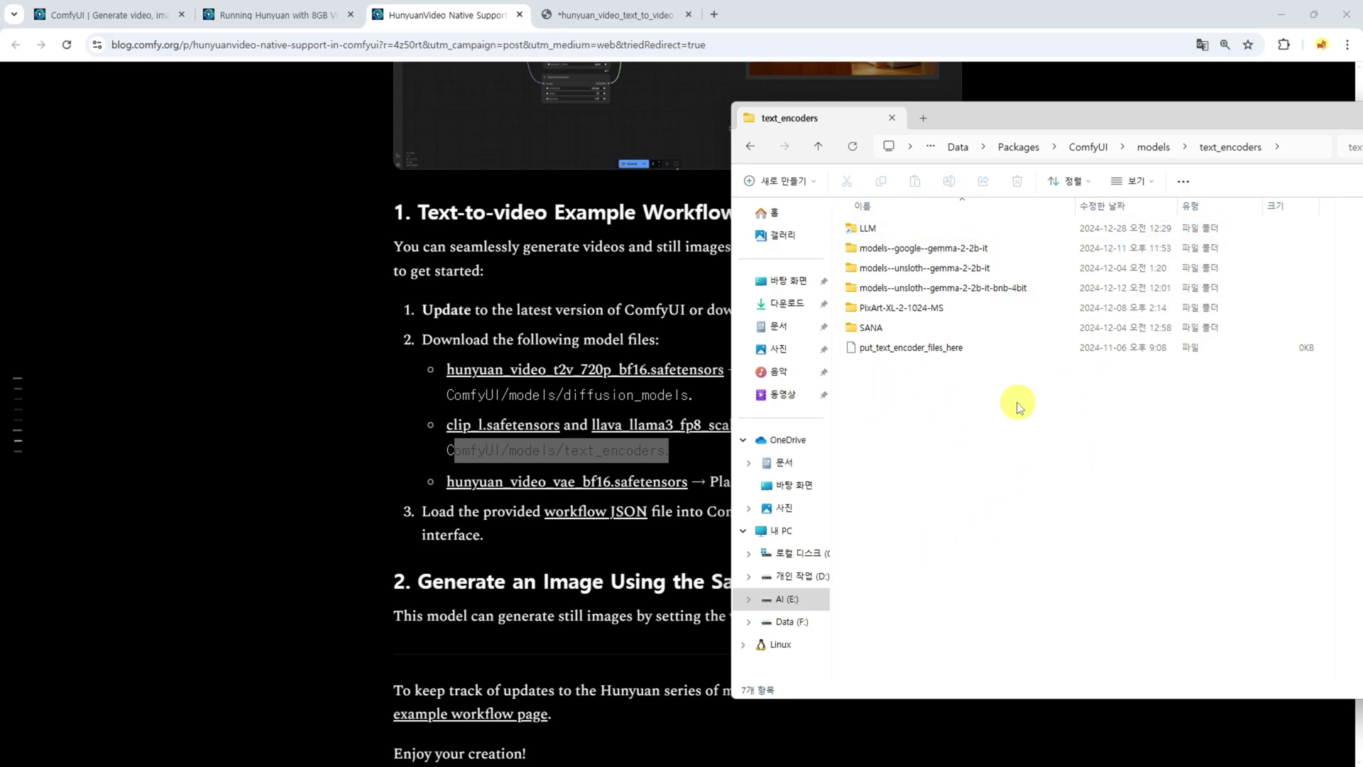
double_click(869, 228)
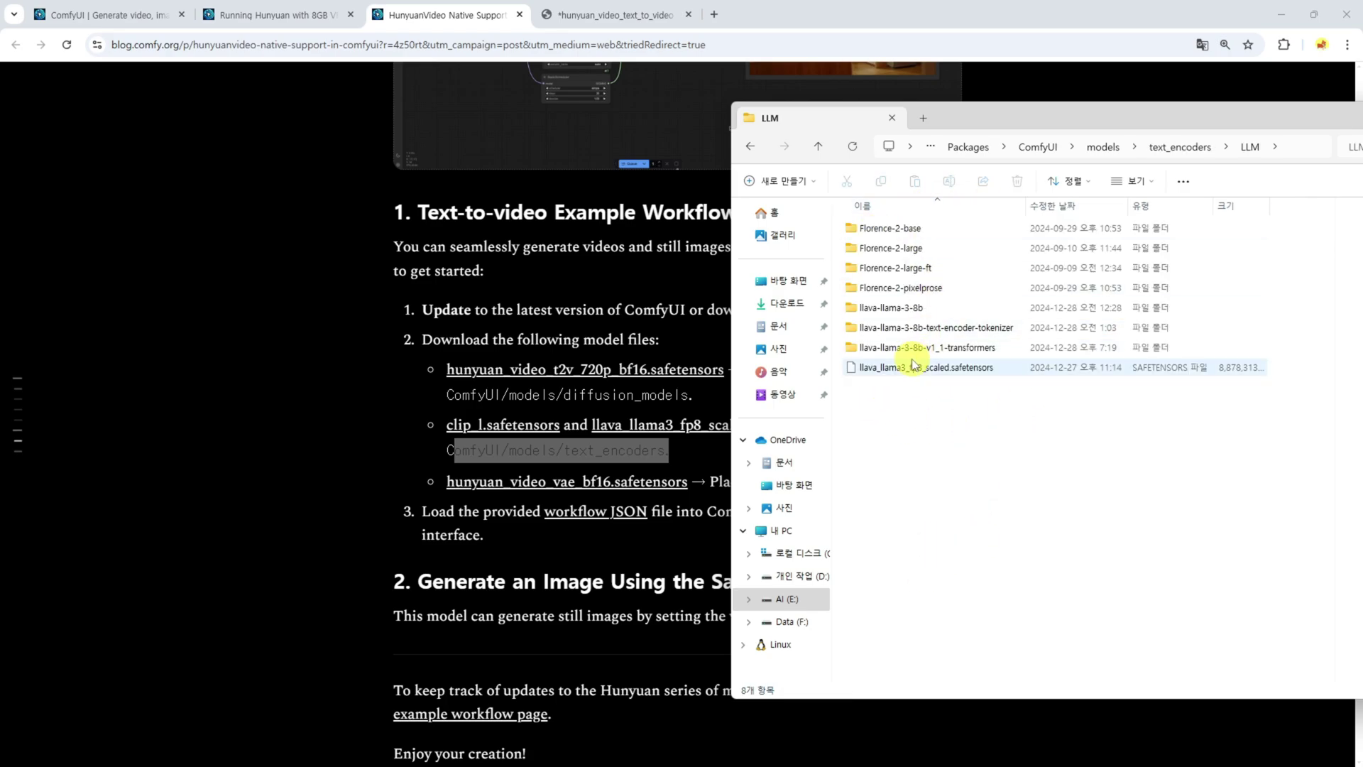
left_click(904, 368)
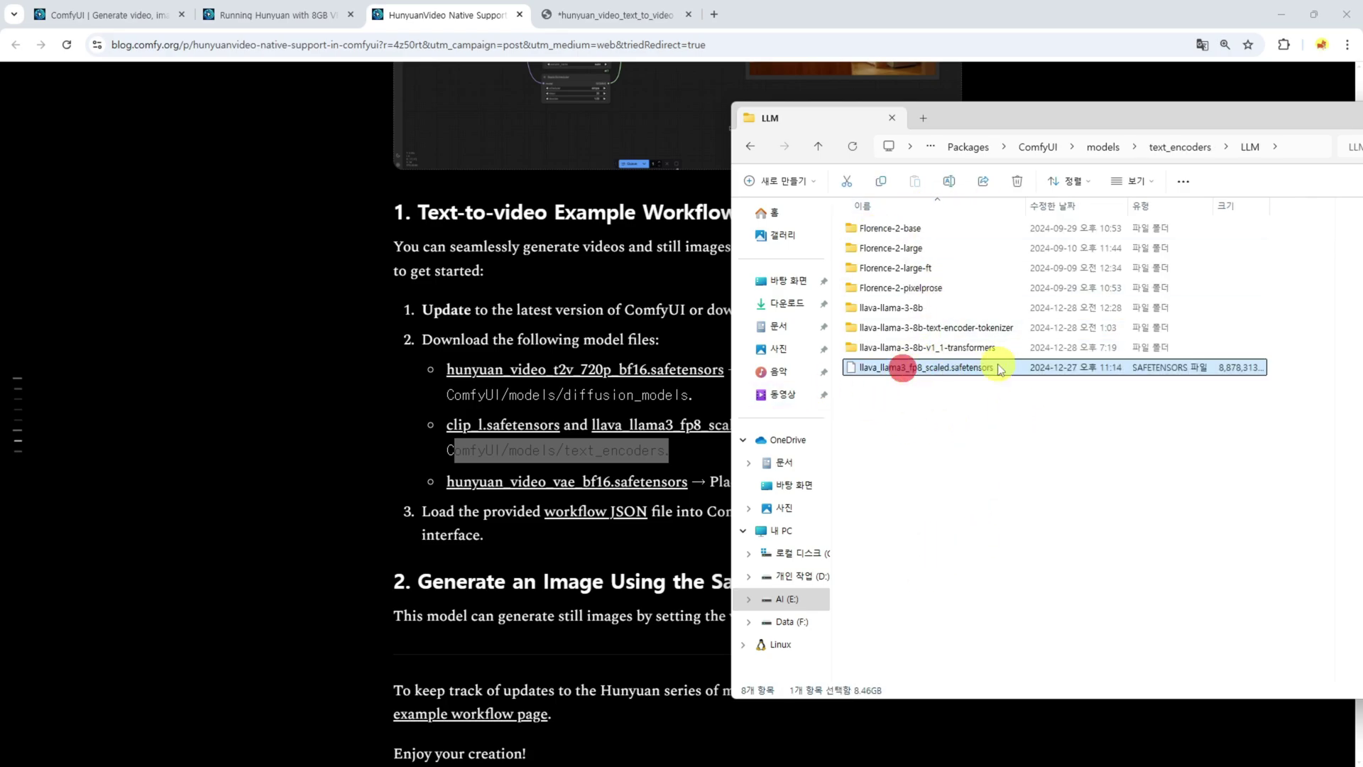
Go back to ComfyUI's models folder, open the SD3_FLUX folder inside clip and select clip_l.safetensors.
left_click(1180, 147)
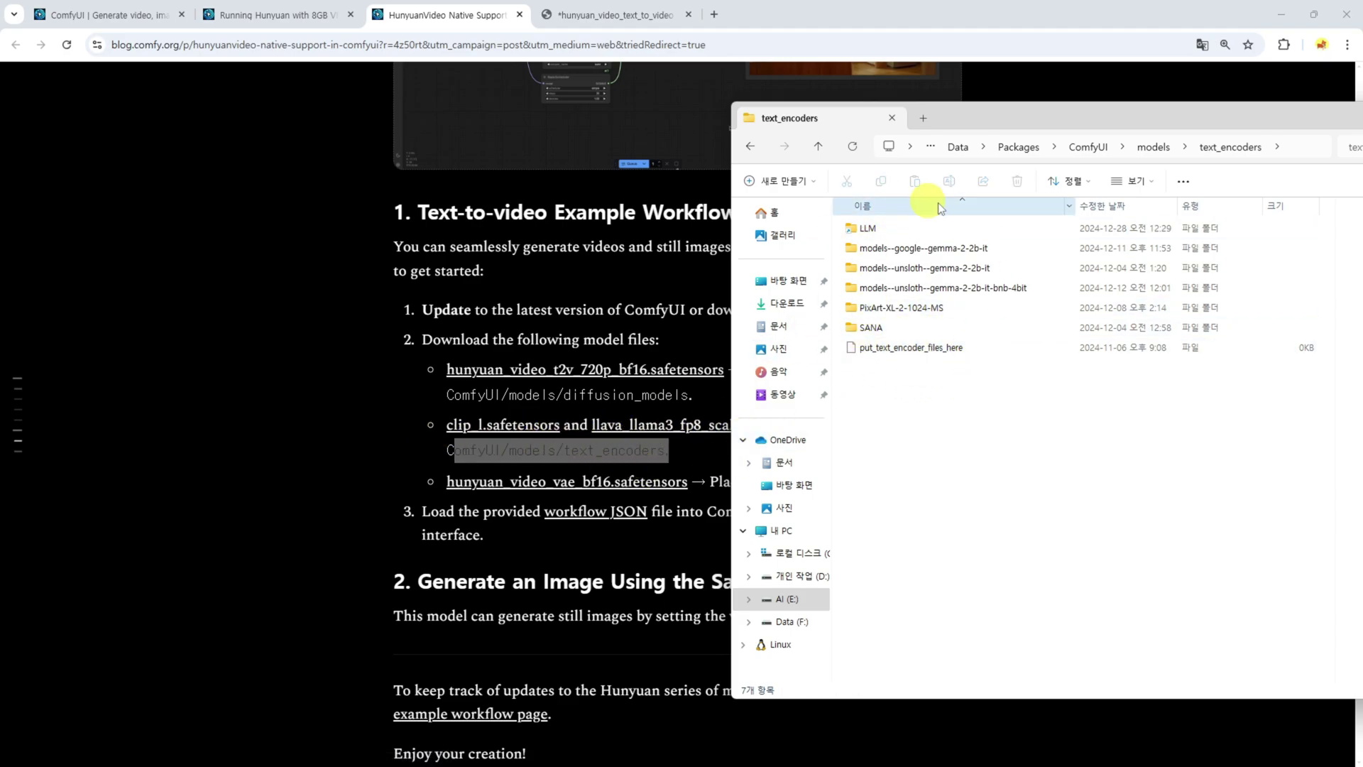
left_click(1154, 149)
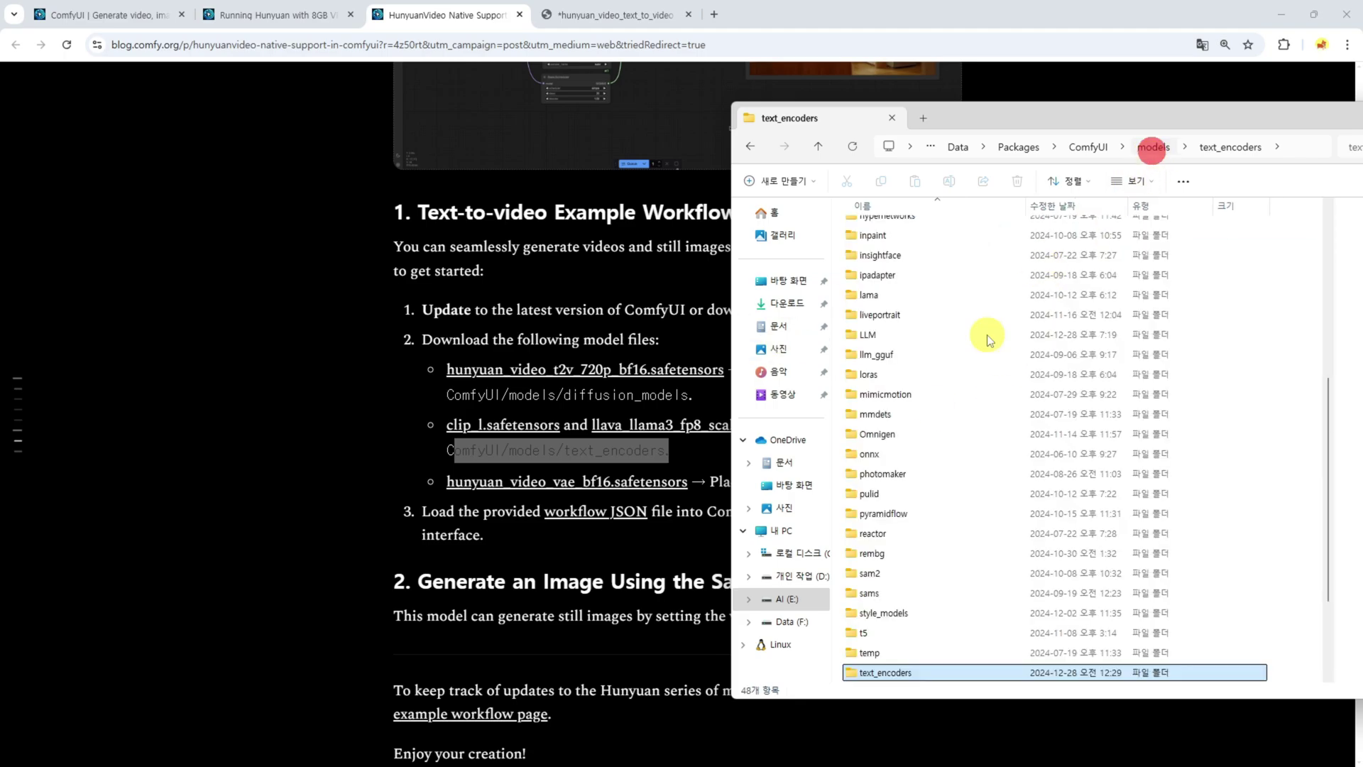
scroll(903, 350, "up", 5)
double_click(884, 343)
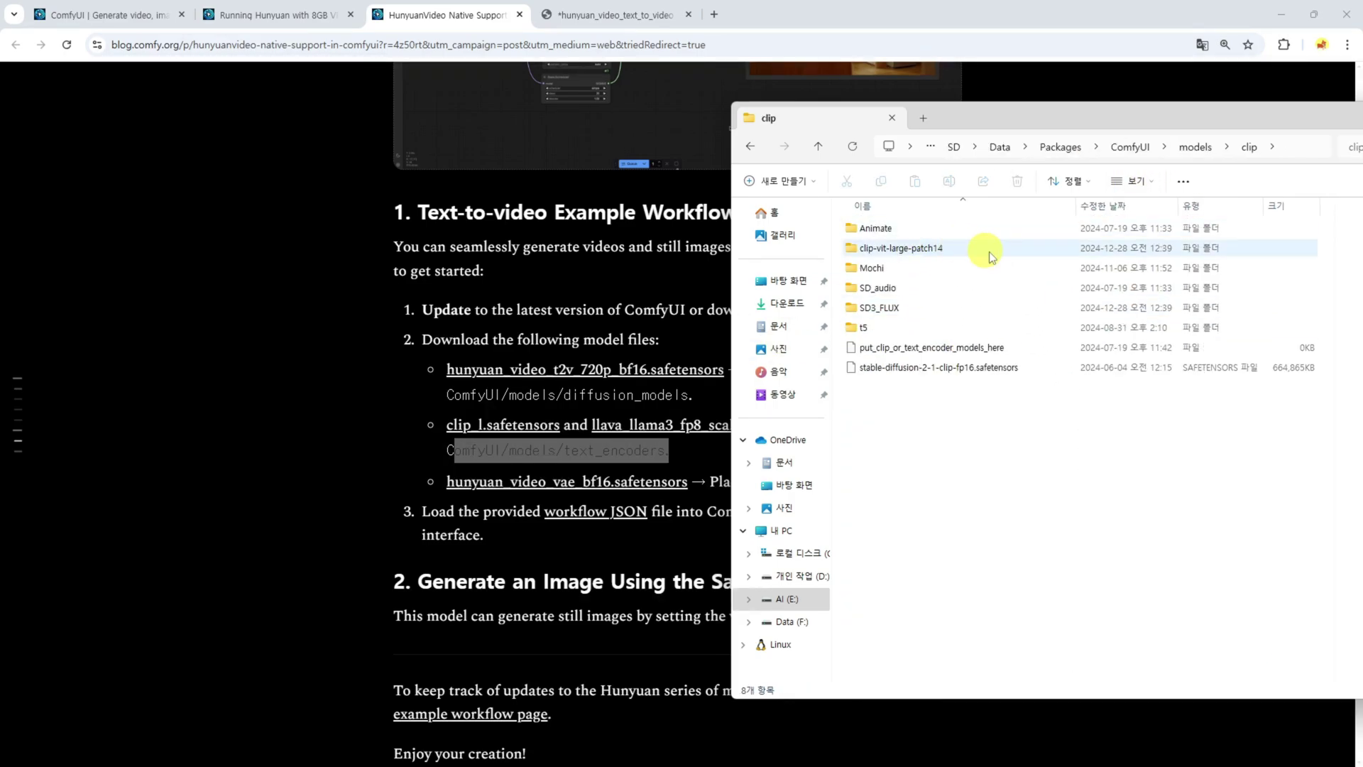
double_click(891, 309)
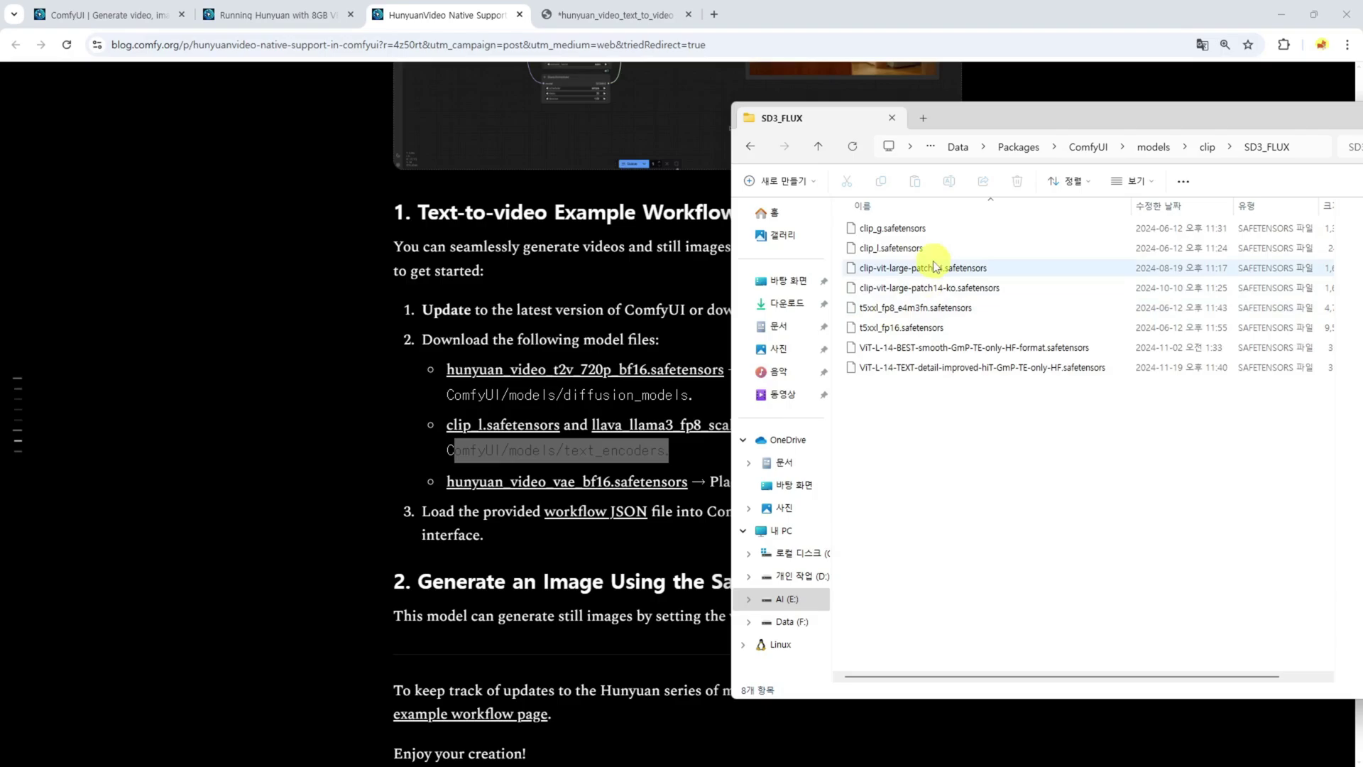
left_click(906, 249)
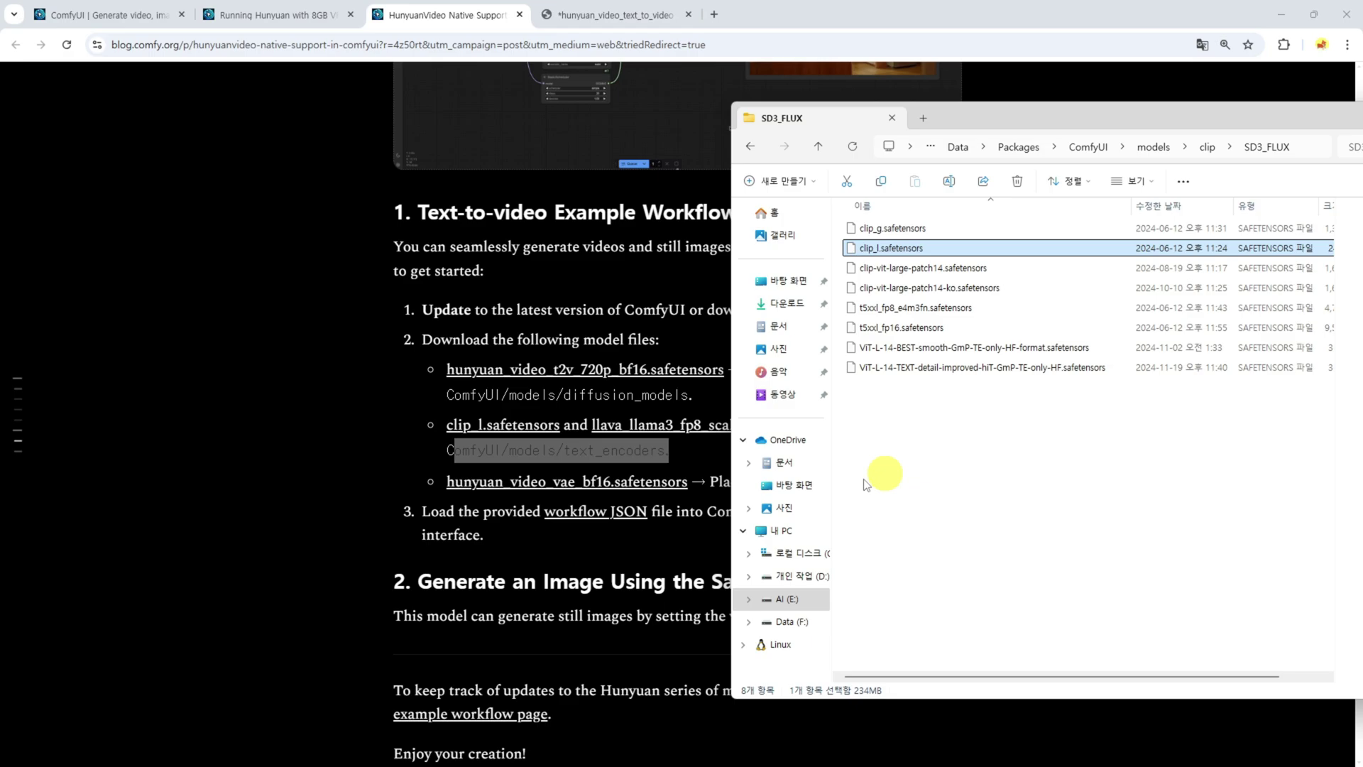
Highlight the article's ComfyUI/models/vae path and open the HunyuanVideo folder inside models/vae in File Explorer.
left_click(381, 487)
left_click_drag(769, 483, 928, 490)
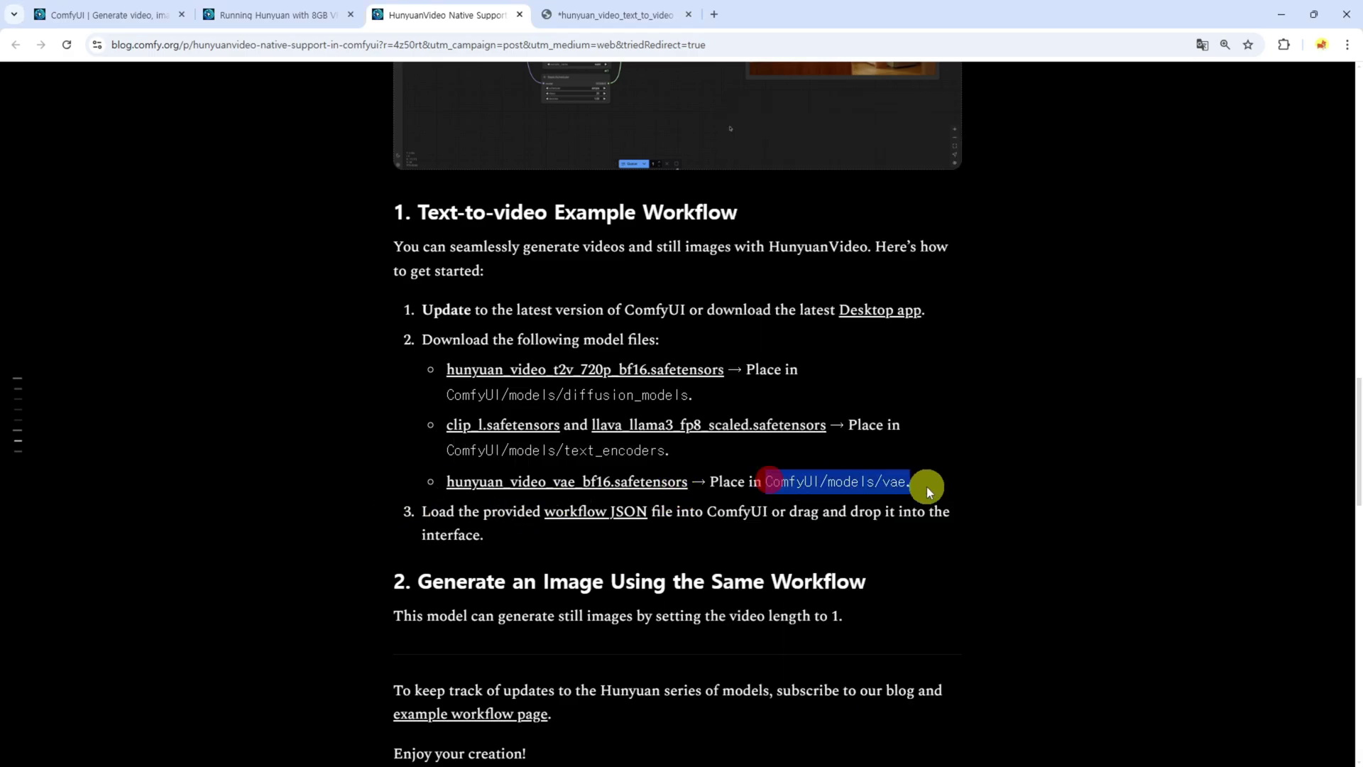
key("alt+Tab")
left_click(1087, 143)
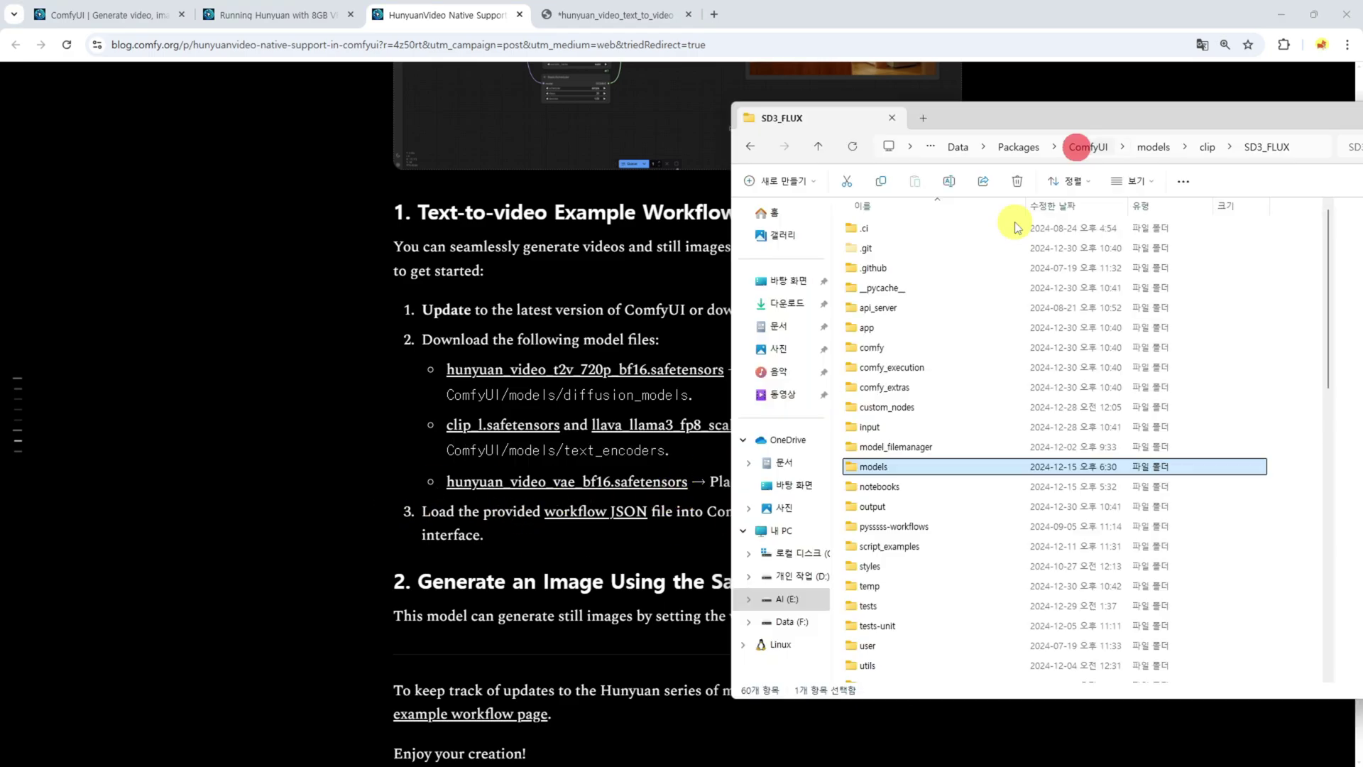
double_click(879, 467)
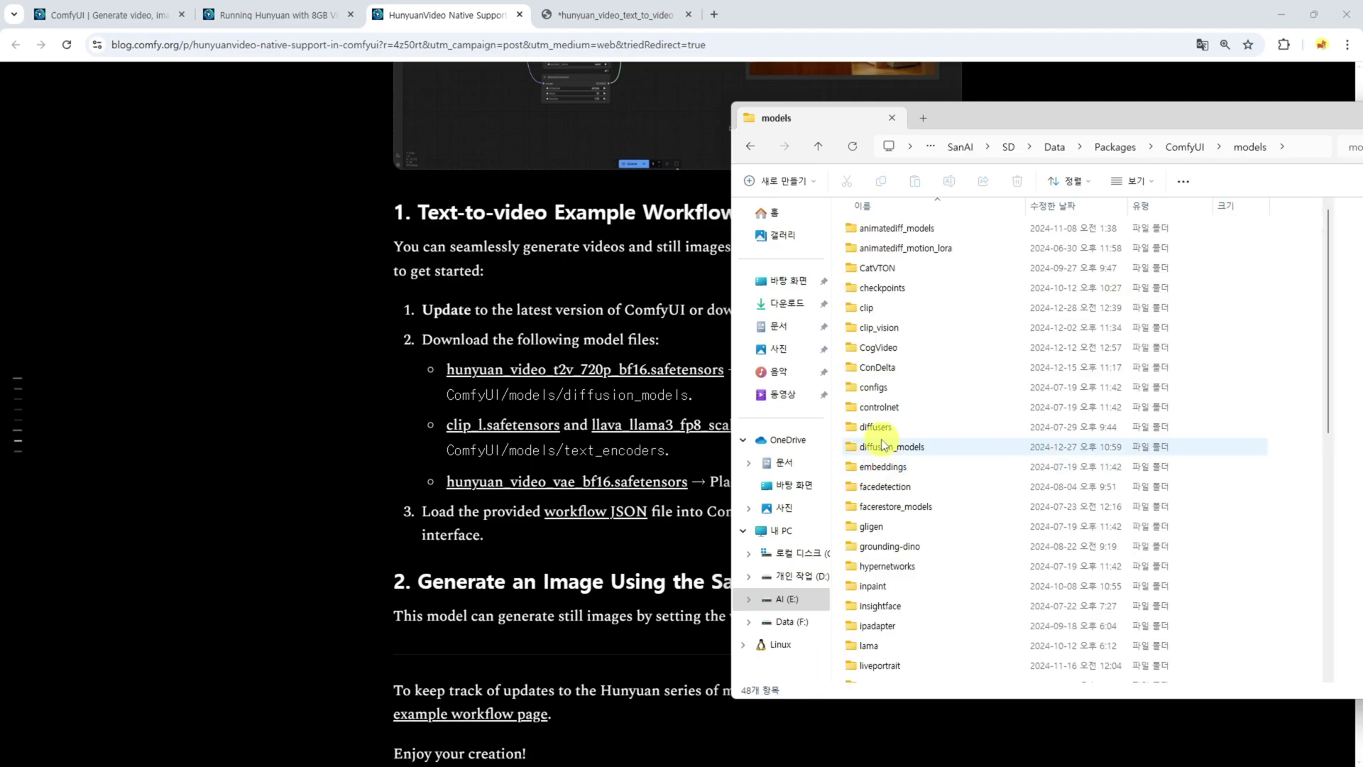
scroll(880, 554, "down", 5)
double_click(879, 613)
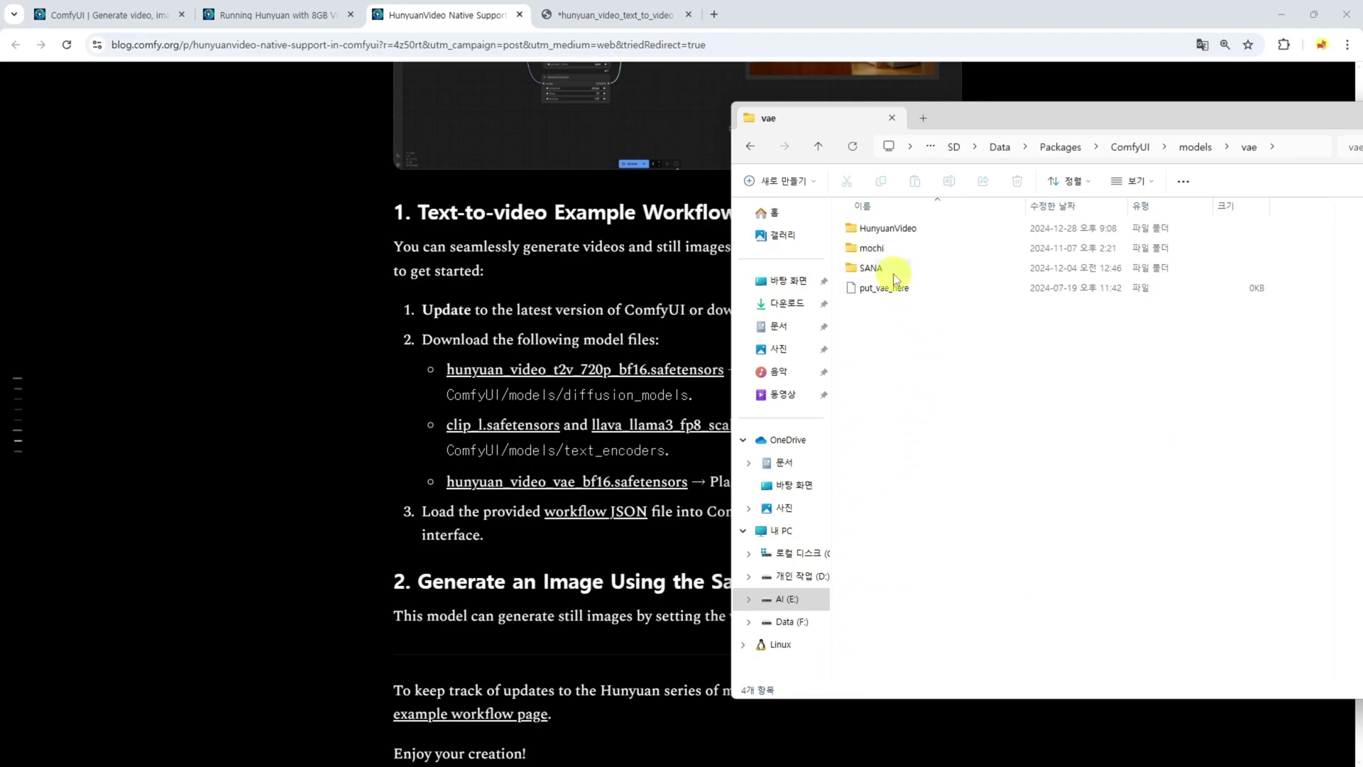
double_click(888, 233)
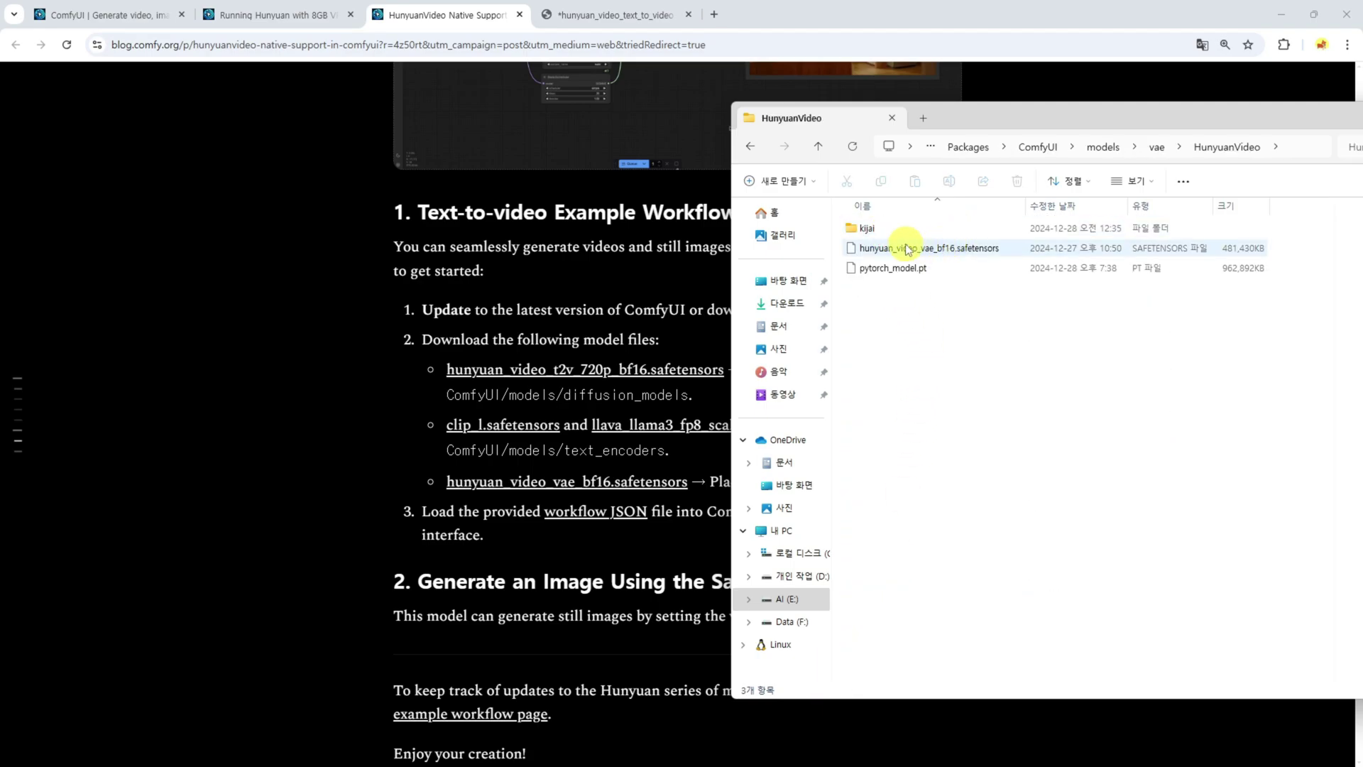
Inspect the kijai subfolder's VAE file, then return to HunyuanVideo and select hunyuan_video_vae_bf16.safetensors.
left_click(904, 249)
left_click(876, 227)
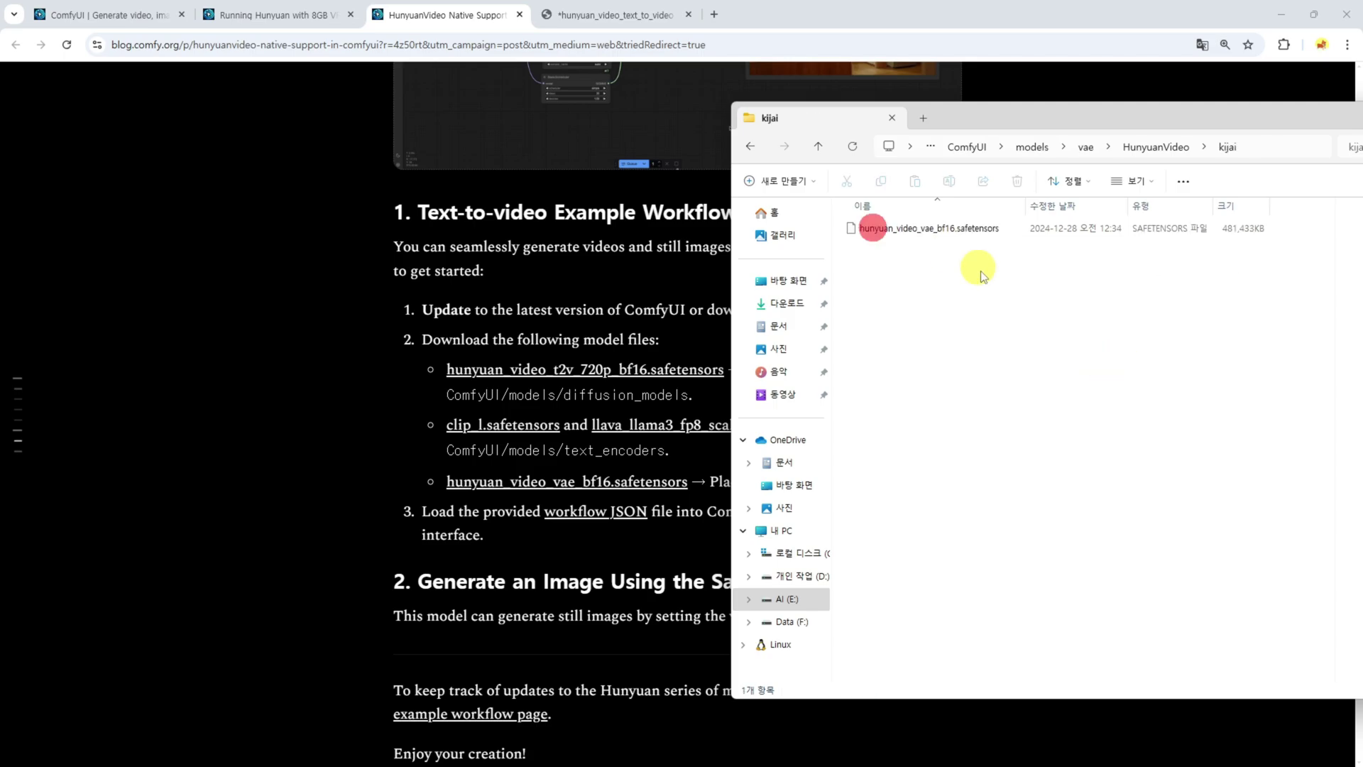
double_click(926, 230)
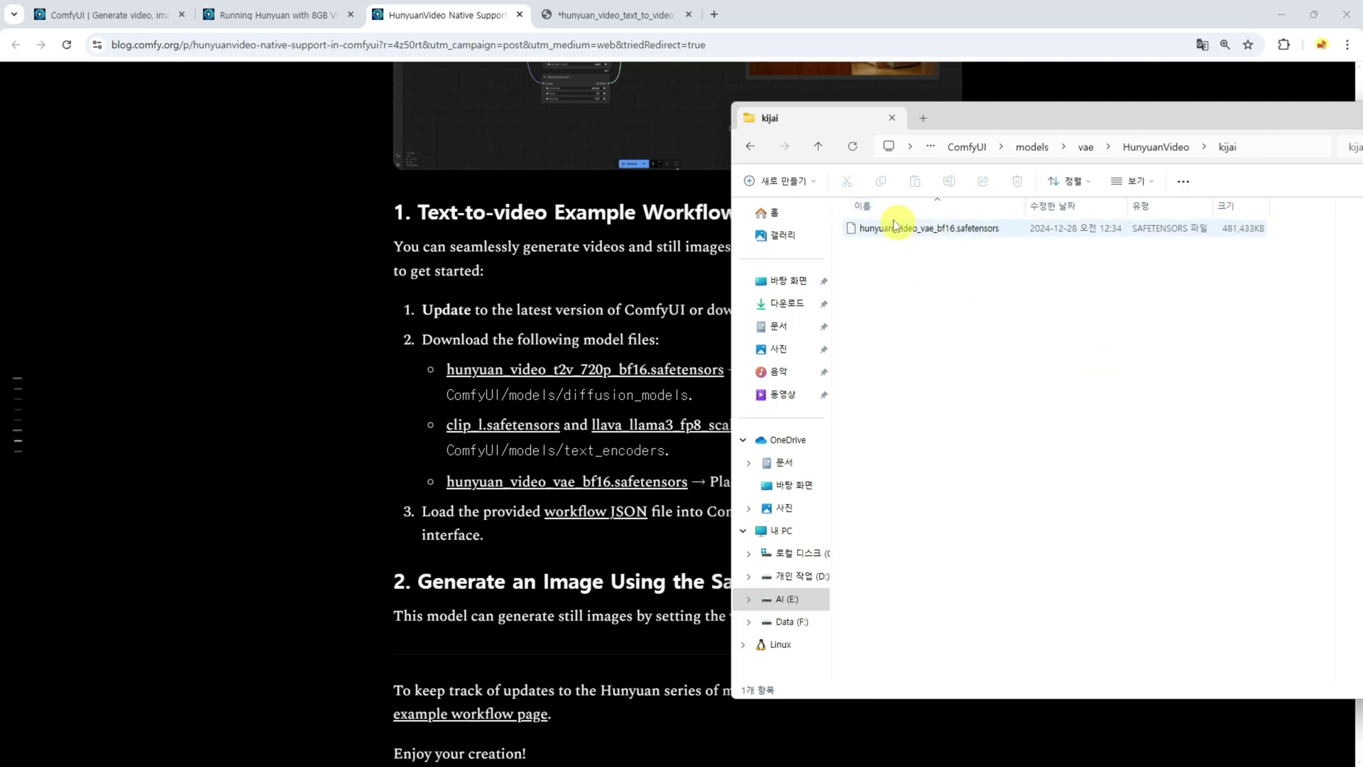
key("alt+Left")
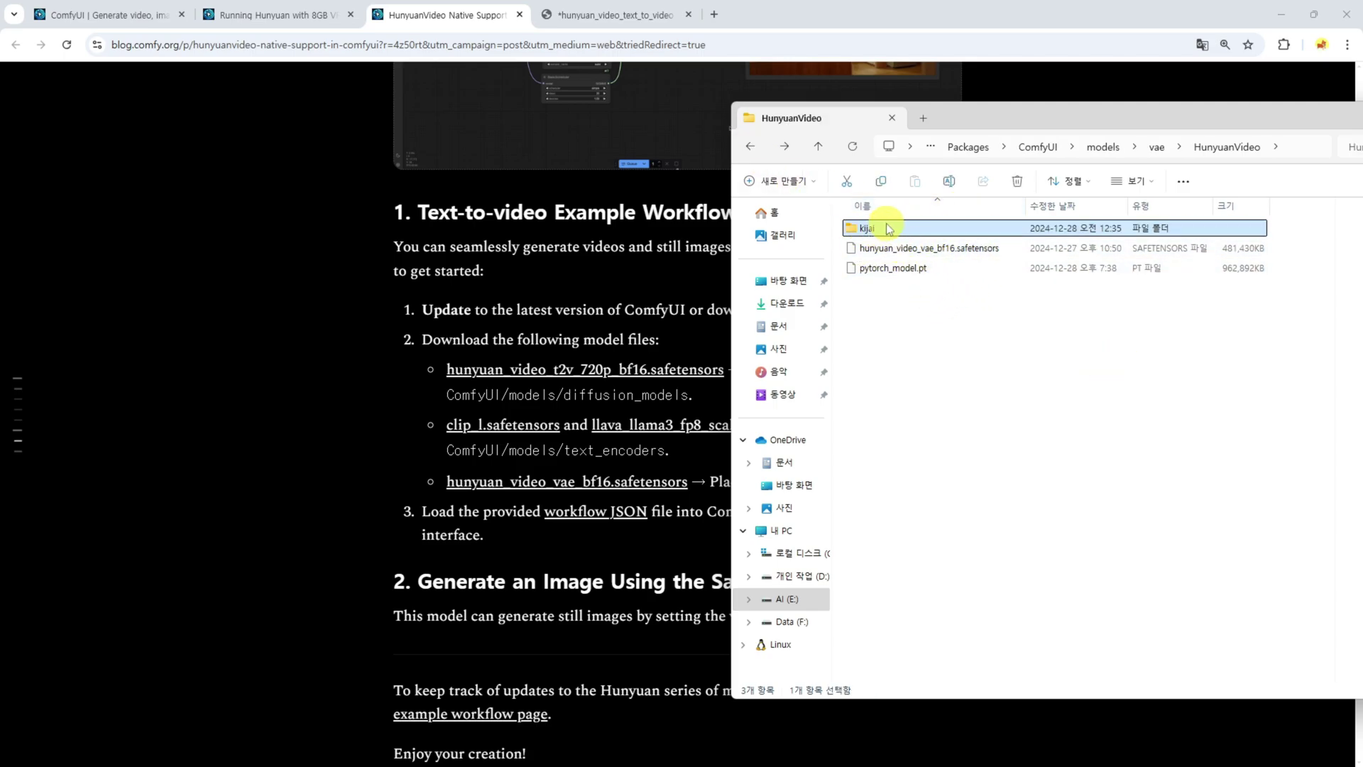
left_click(959, 248)
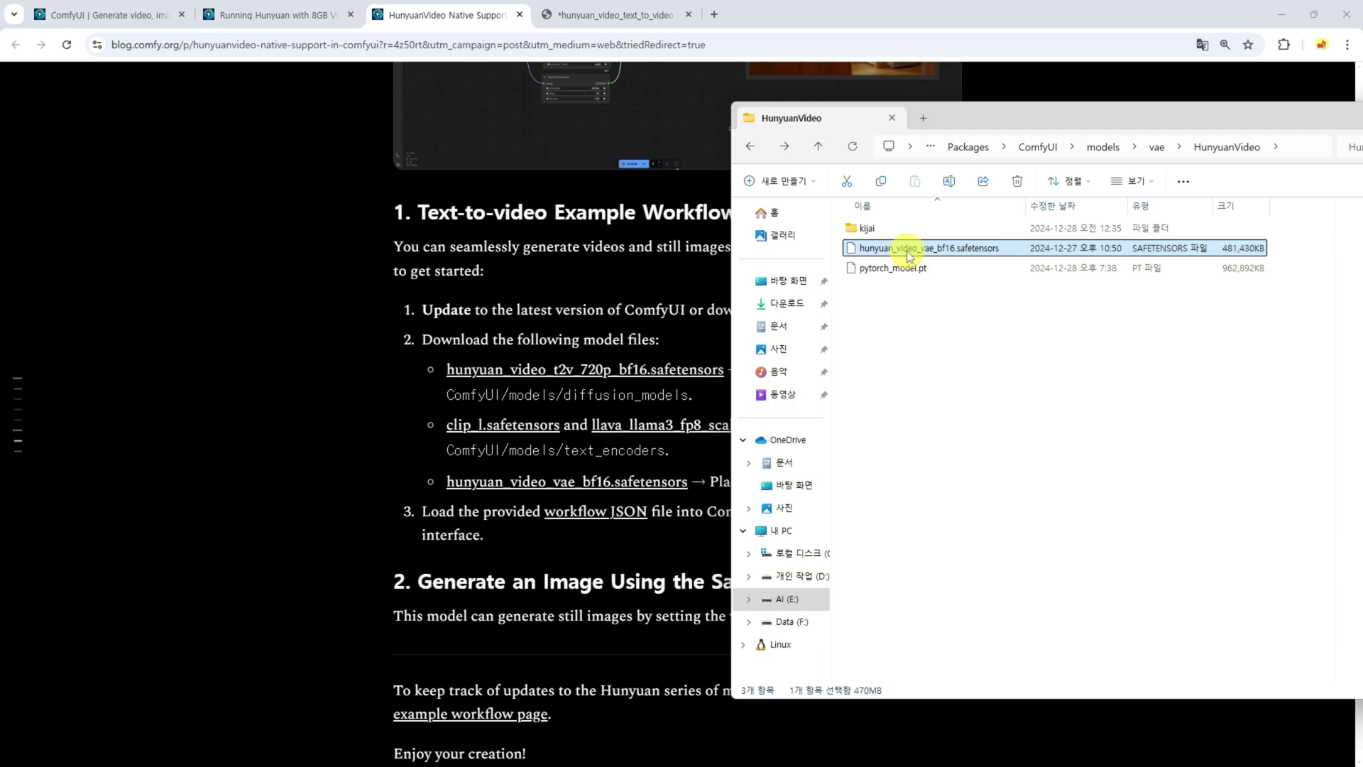
Compare the VAE files in HunyuanVideo and its kijai subfolder again, then return to HunyuanVideo and select pytorch_model.pt.
double_click(868, 229)
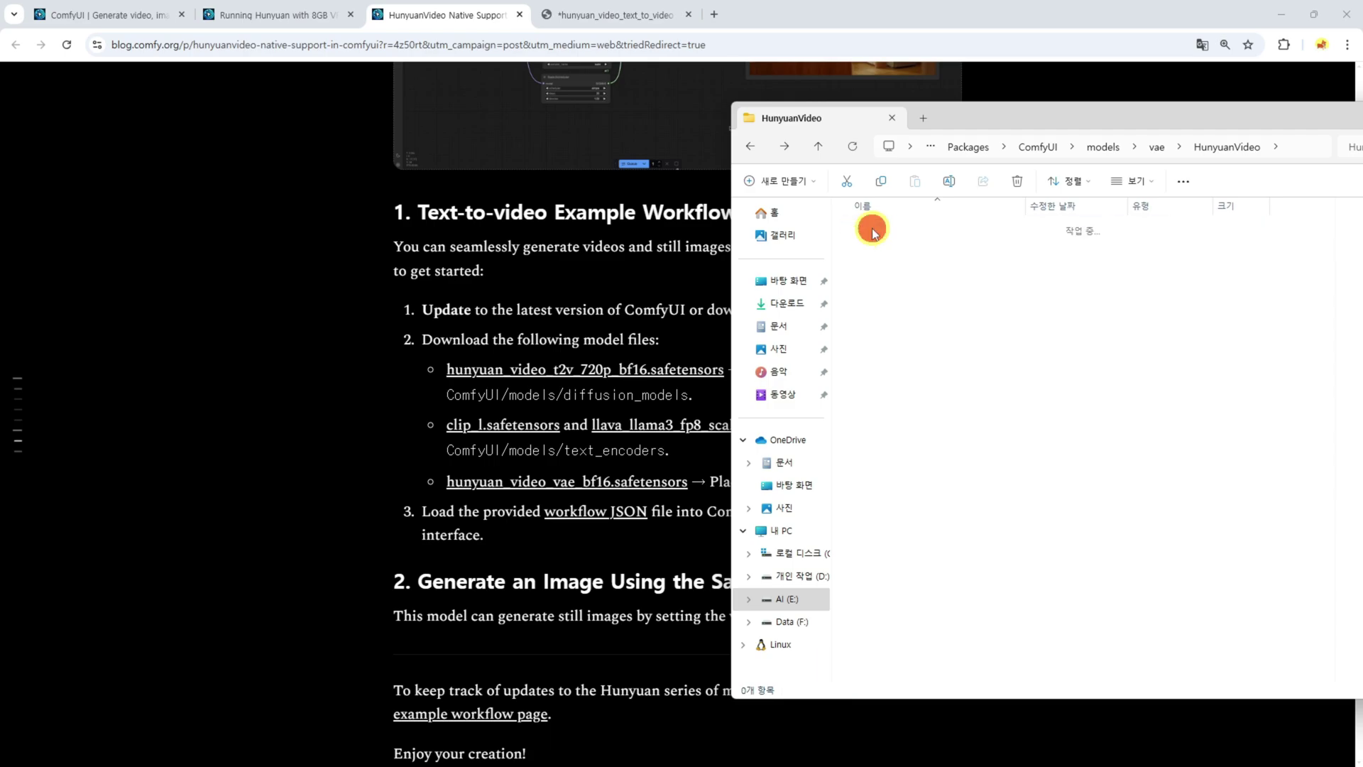
left_click(751, 146)
left_click(921, 254)
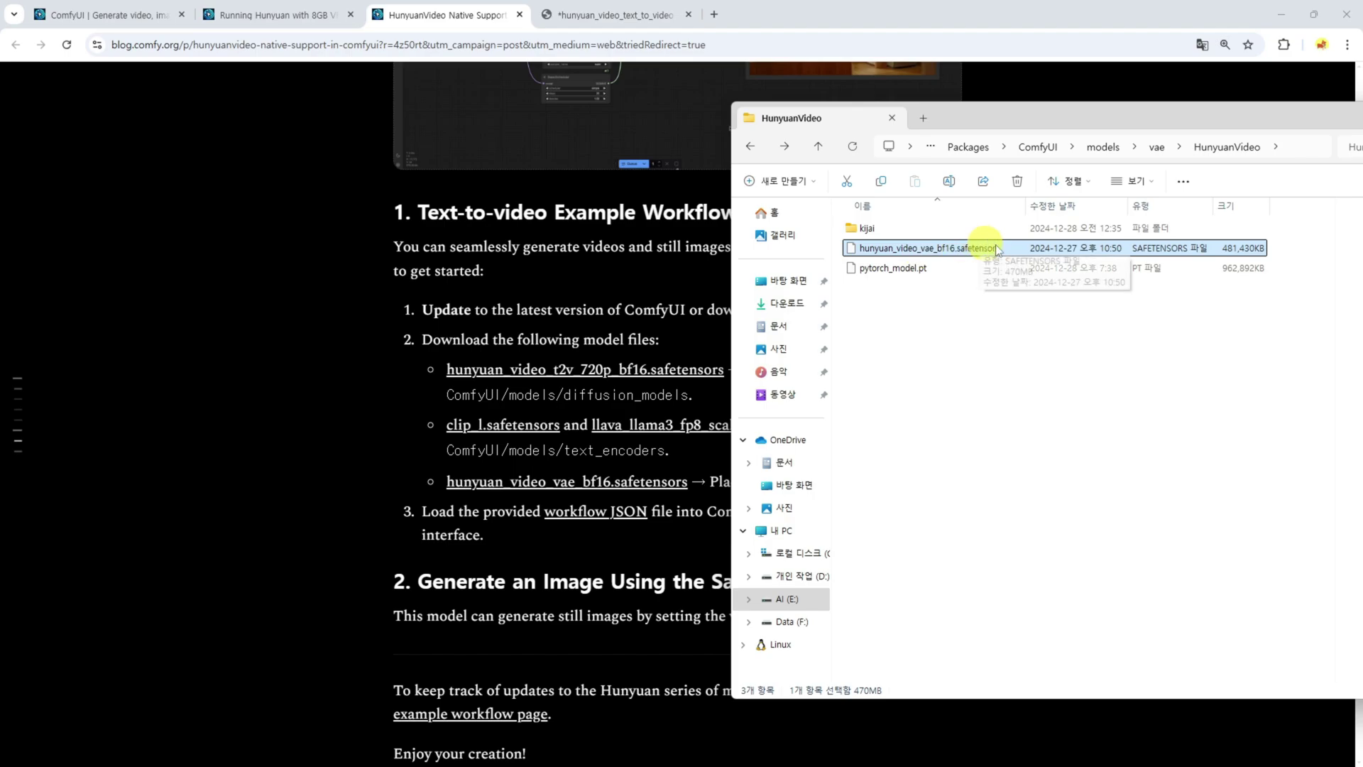
double_click(874, 233)
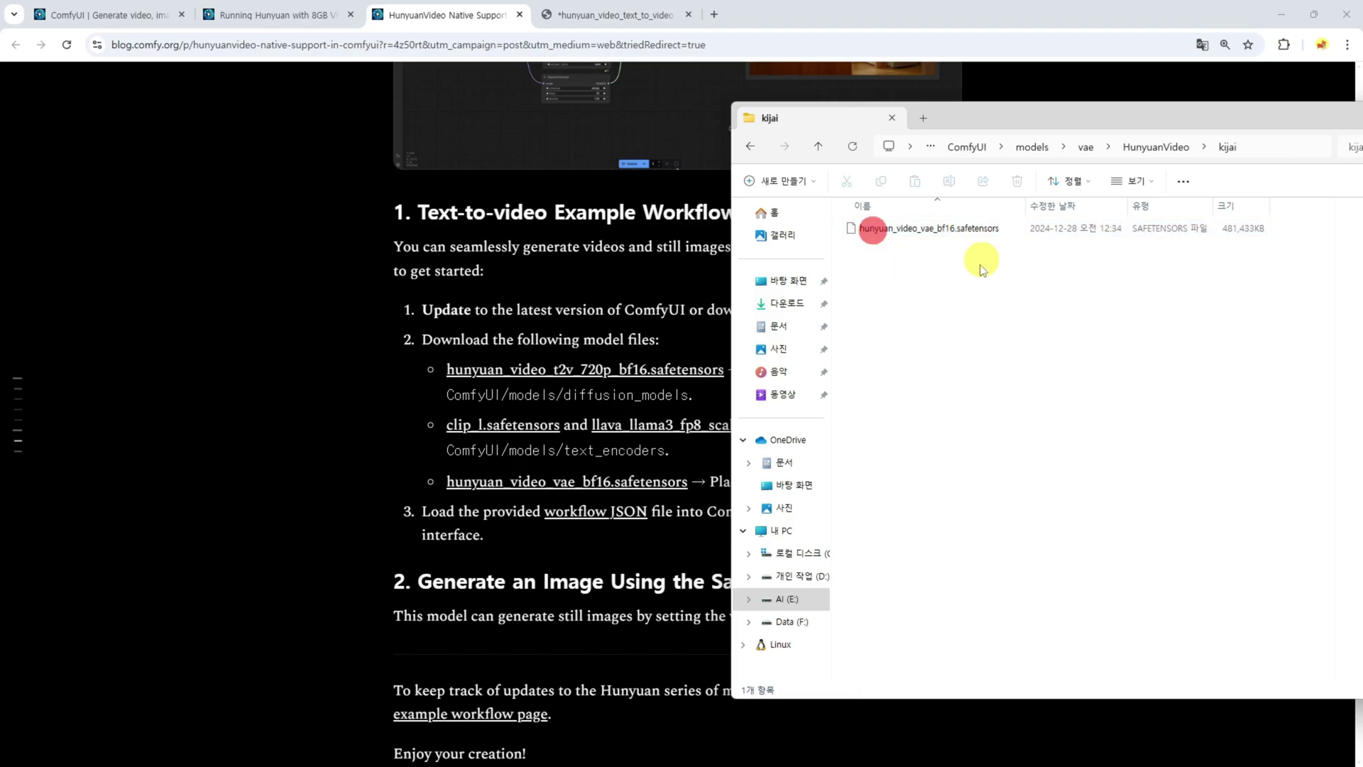
left_click(755, 151)
left_click(872, 269)
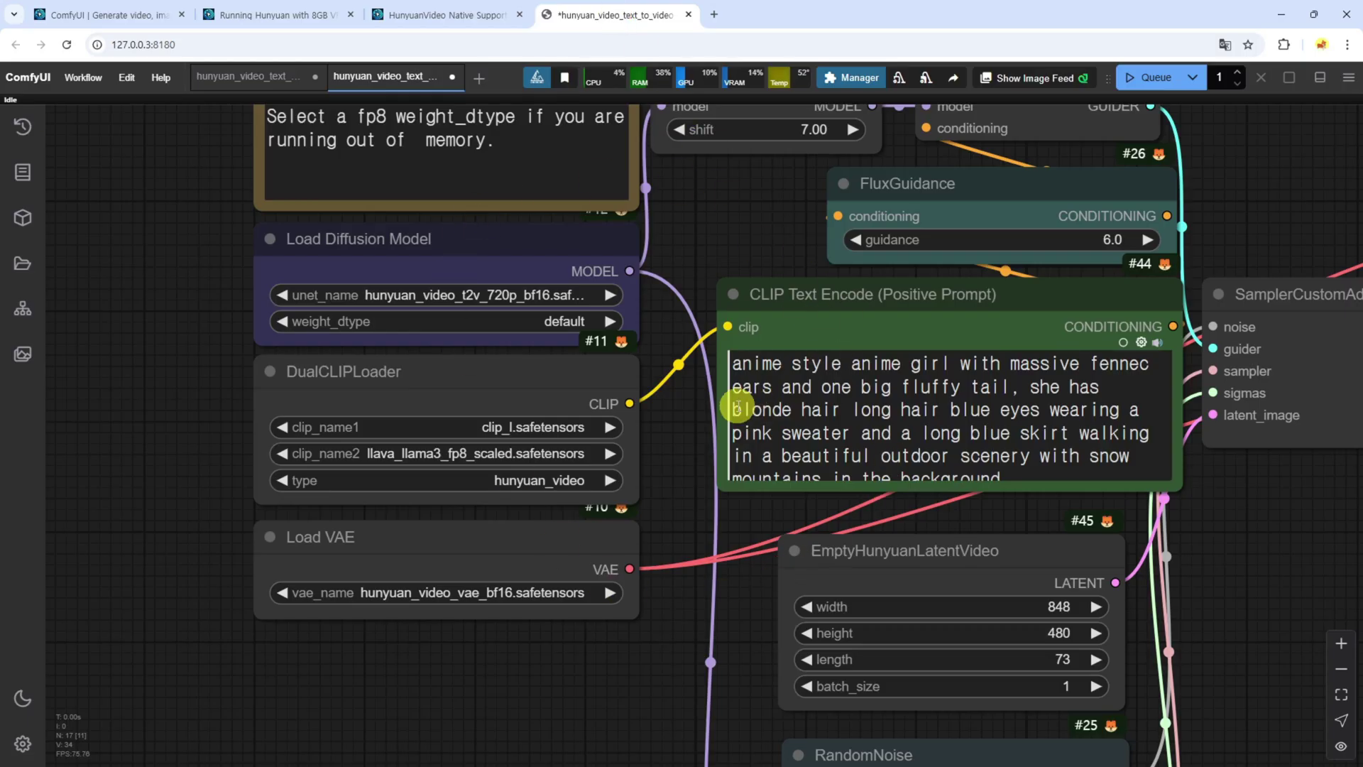
In the ComfyUI workflow, set the Load Diffusion Model node's unet_name to HunyuanVideo\hunyuan_video_t2v_720p_bf16.safetensors.
scroll(718, 424, "down", 1)
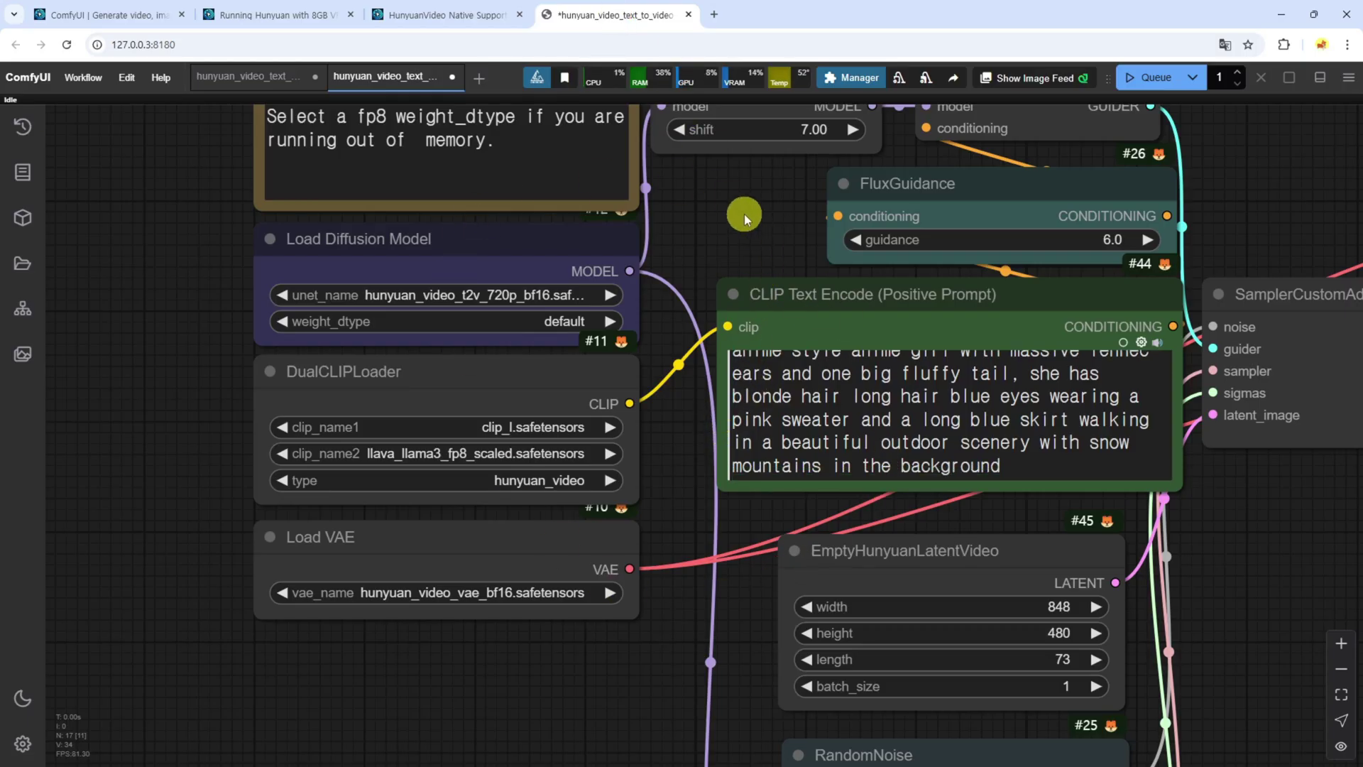
scroll(497, 298, "down", 5)
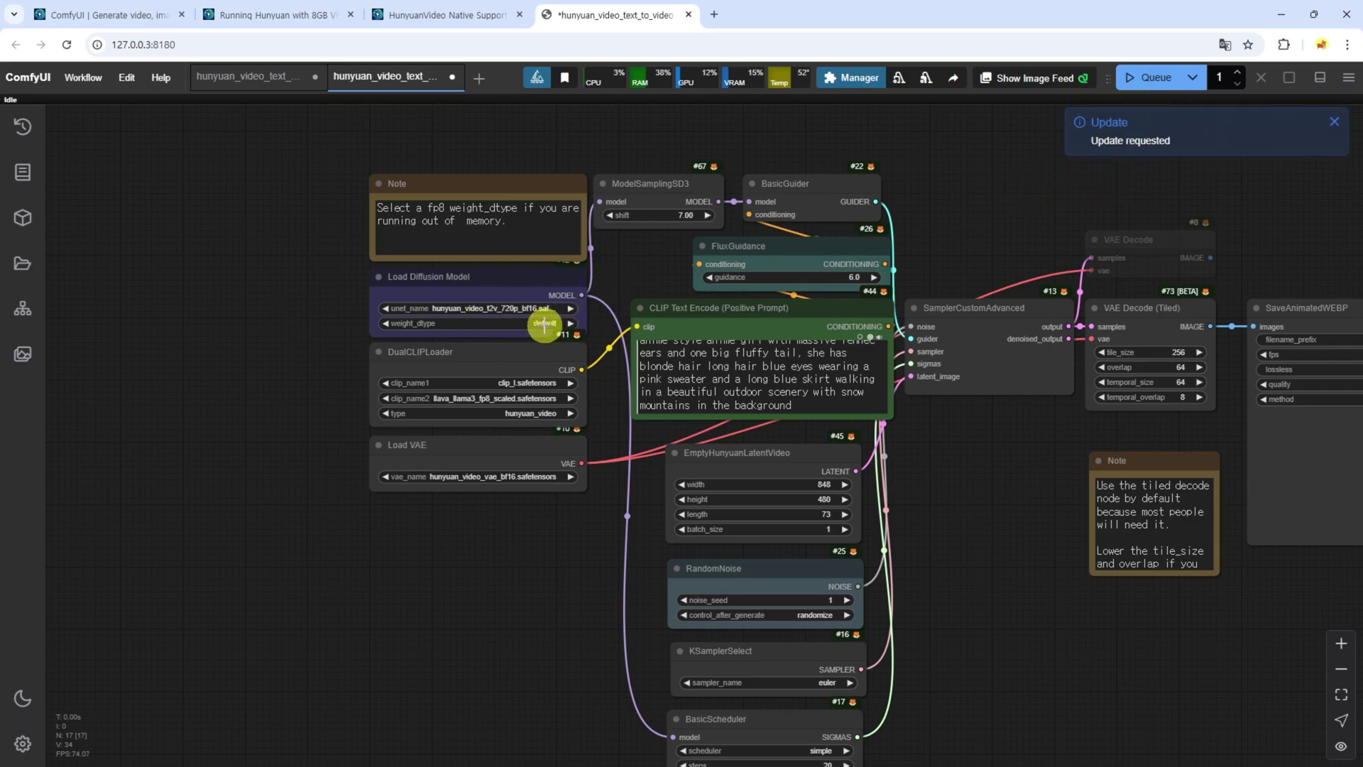
scroll(495, 306, "up", 6)
left_click(504, 306)
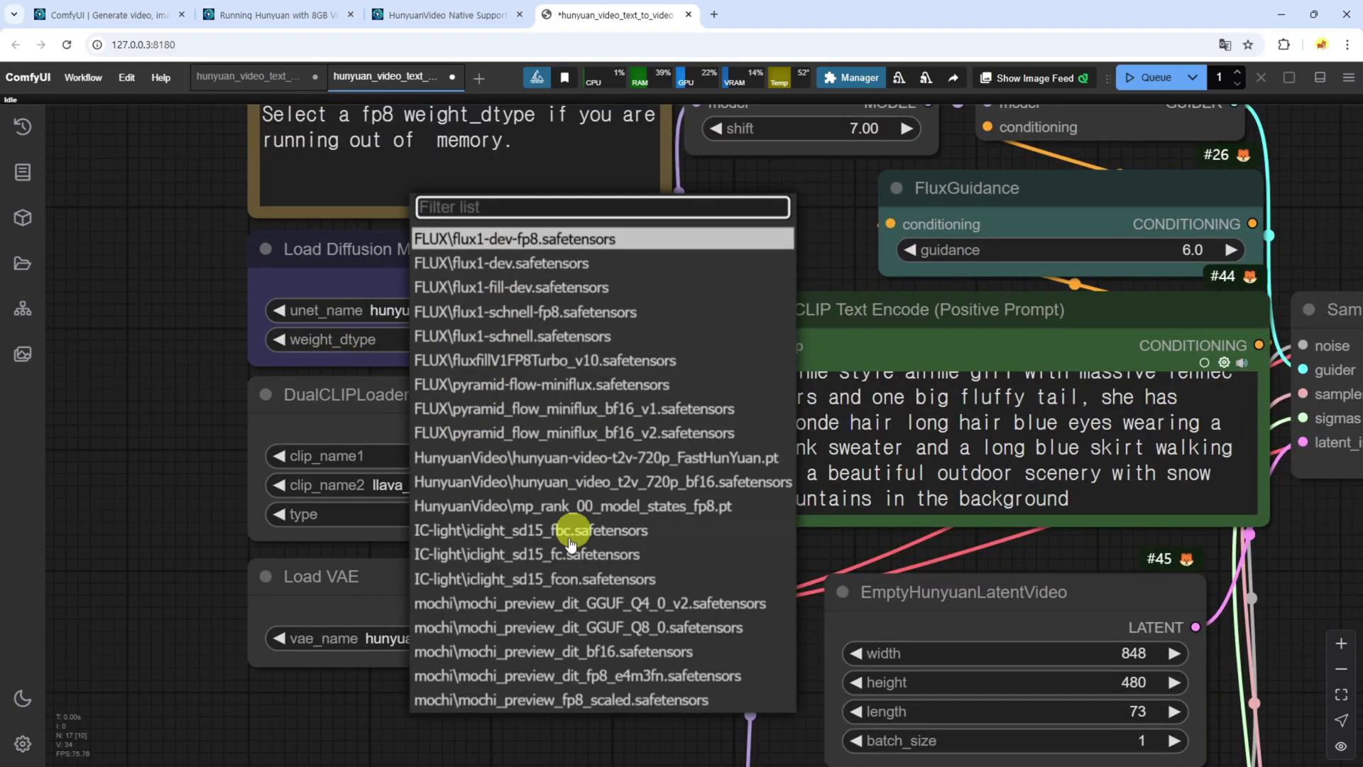
left_click(720, 483)
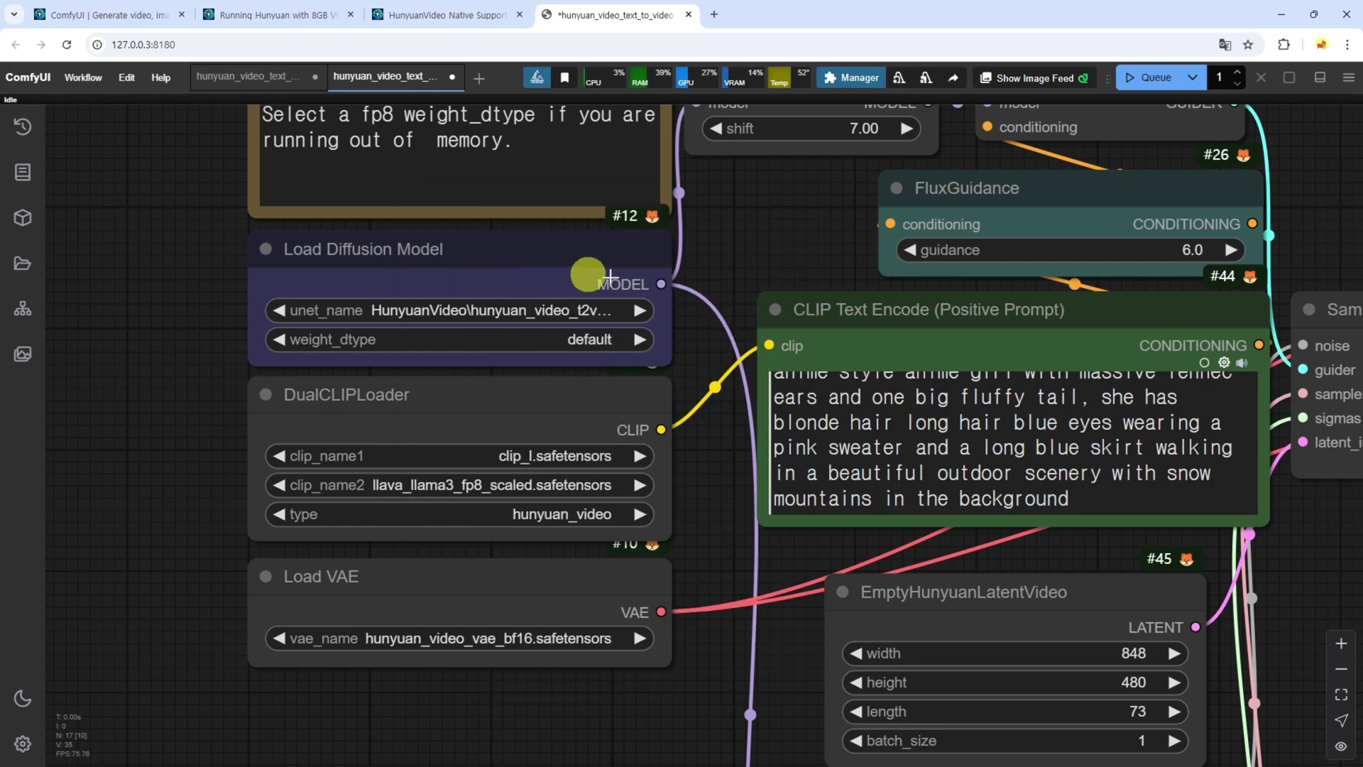
Set DualCLIPLoader's clip_name1 to SD3_FLUX\clip_l.safetensors, clip_name2 to LLM\llava_llama3_fp8_scaled.safetensors and type to hunyuan_video.
scroll(654, 298, "down", 3)
left_click(478, 419)
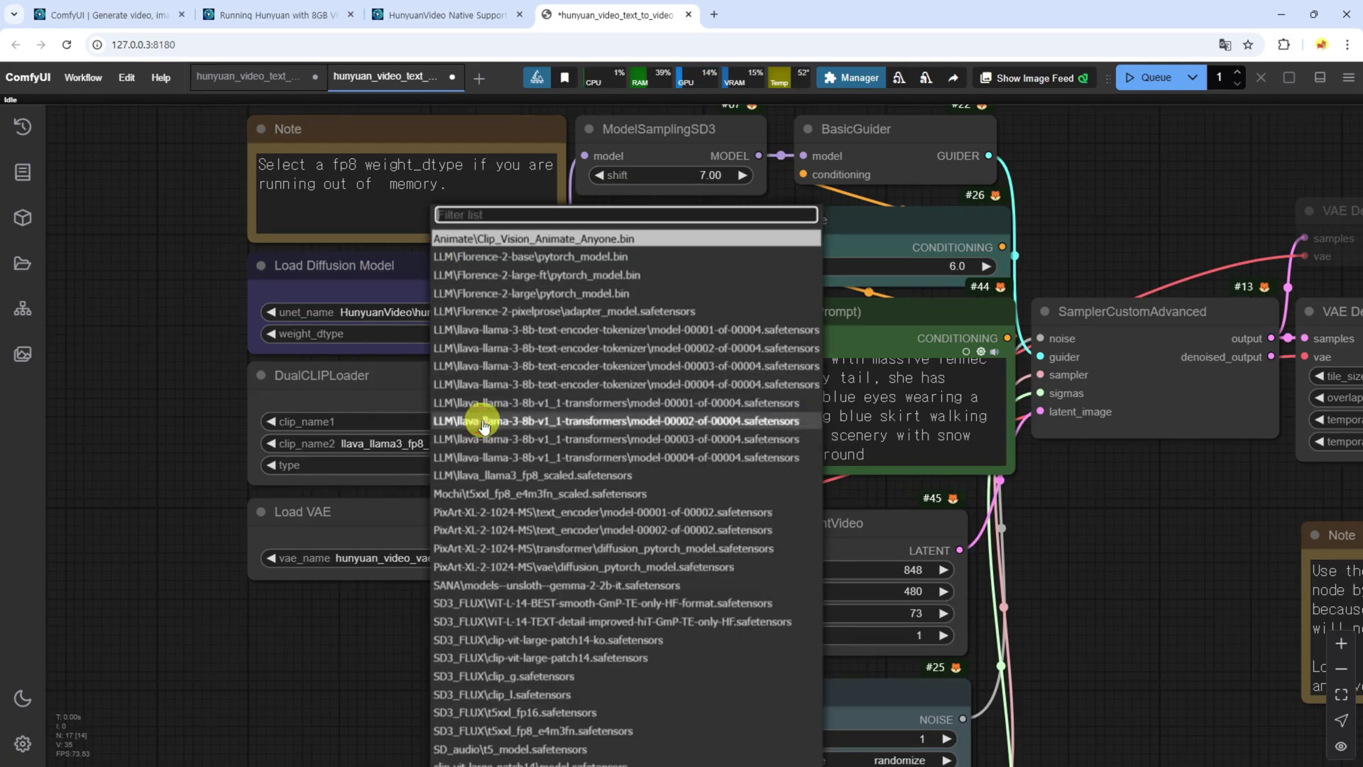
scroll(505, 645, "down", 5)
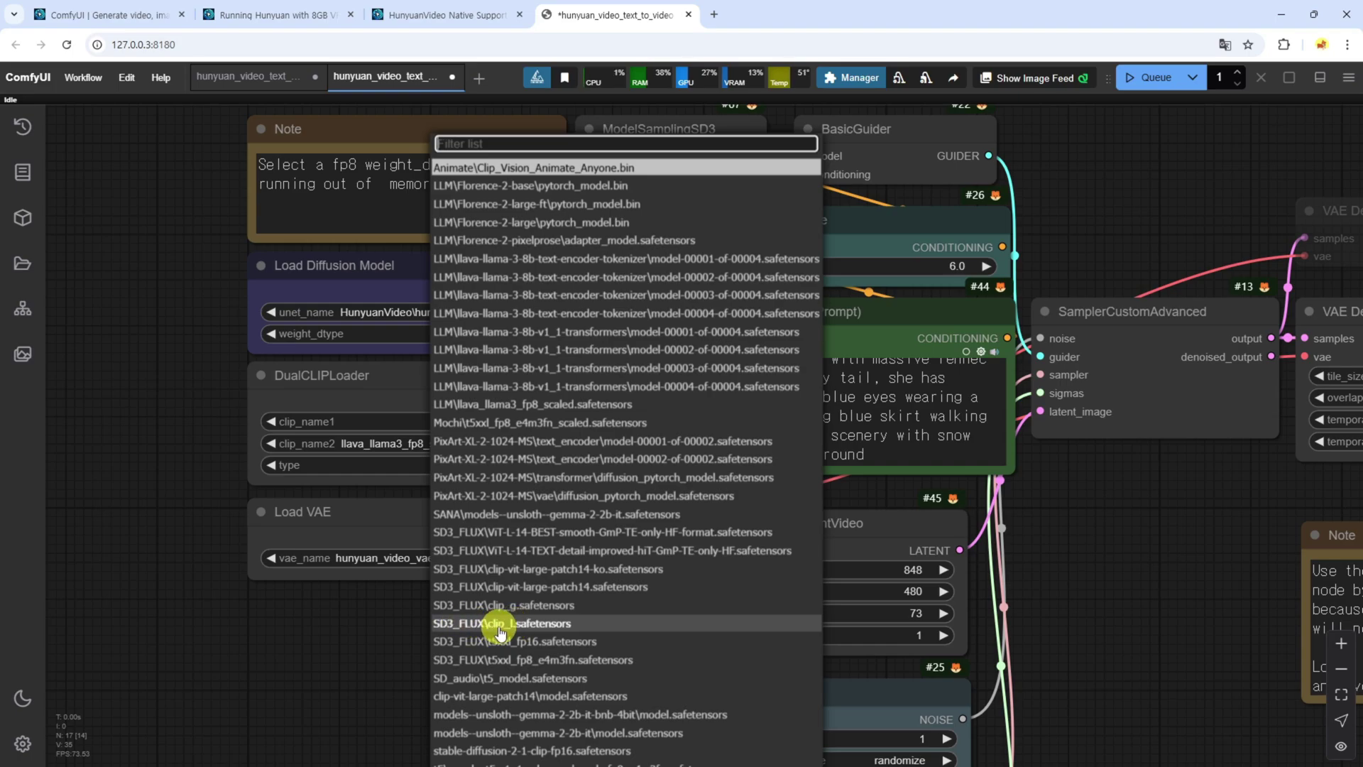
left_click(524, 637)
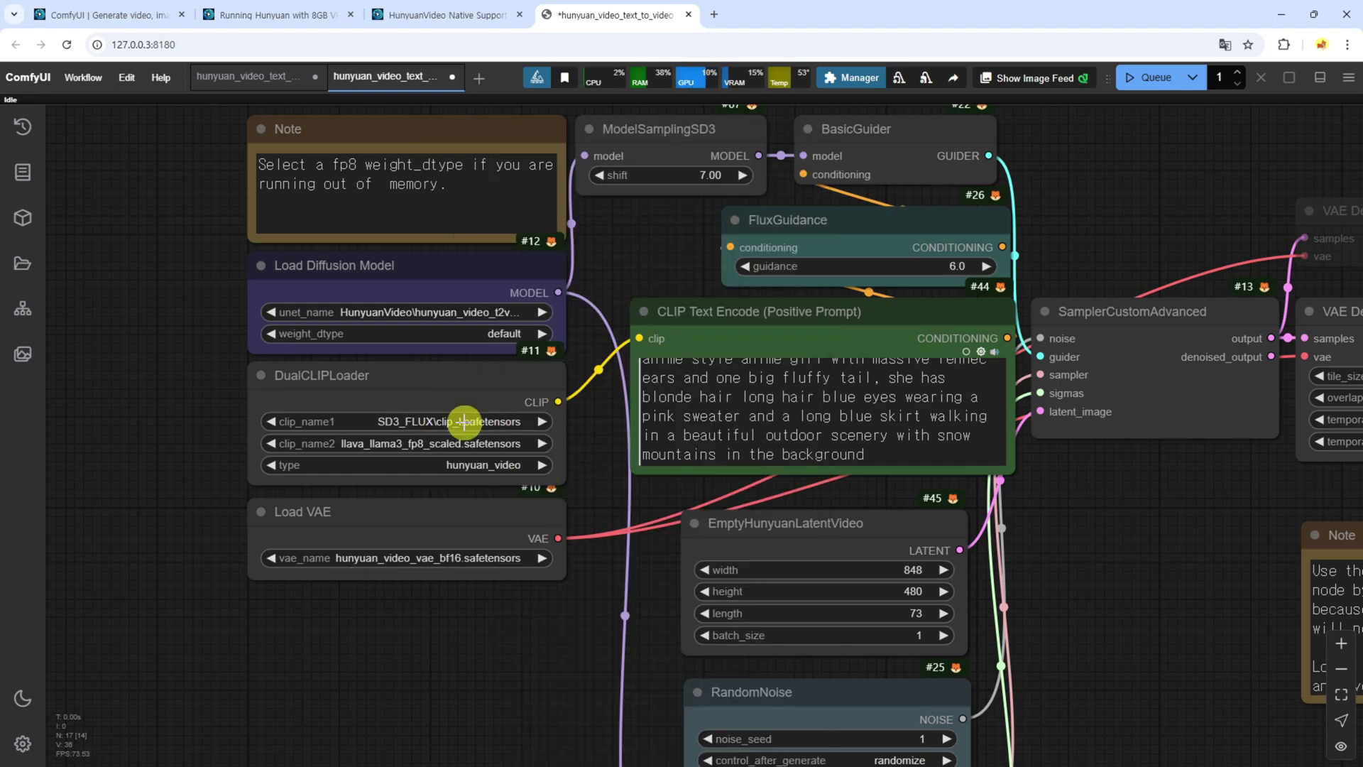
left_click(427, 444)
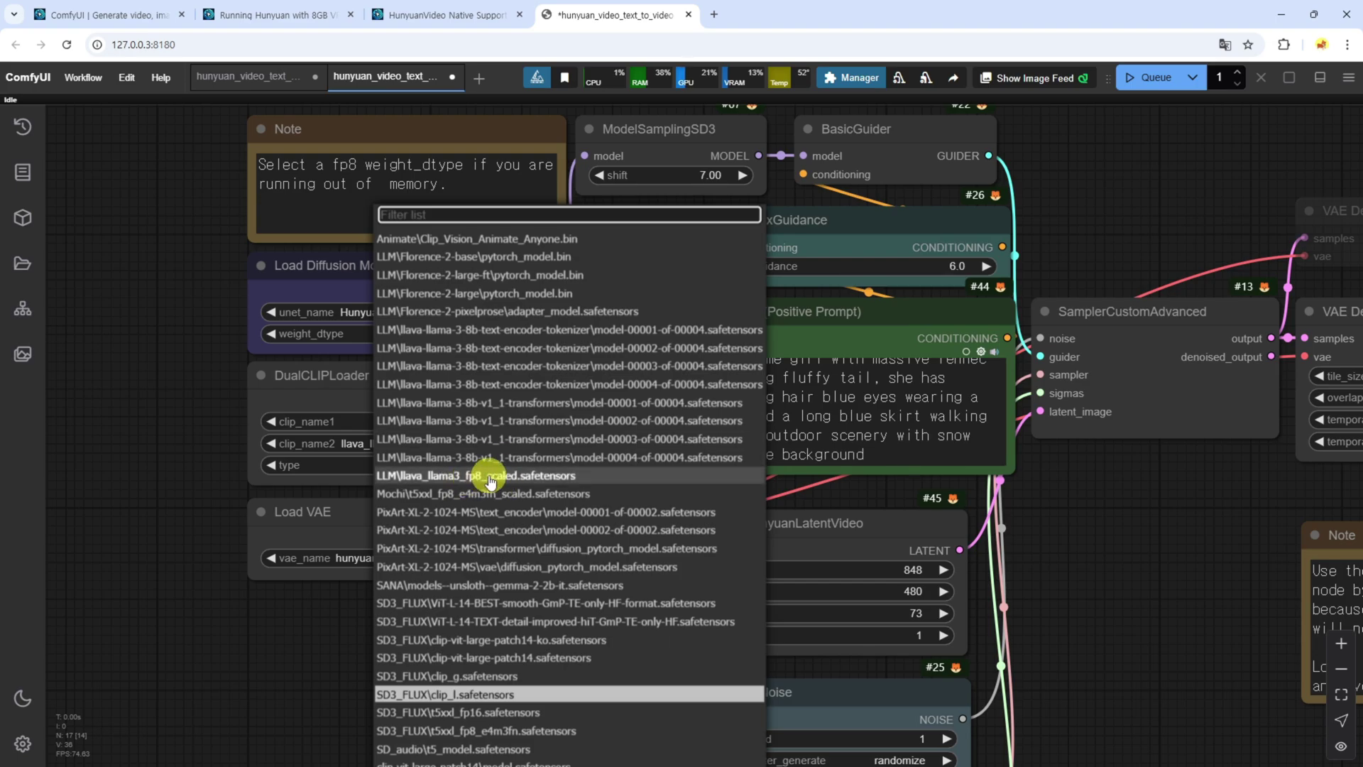
left_click(490, 478)
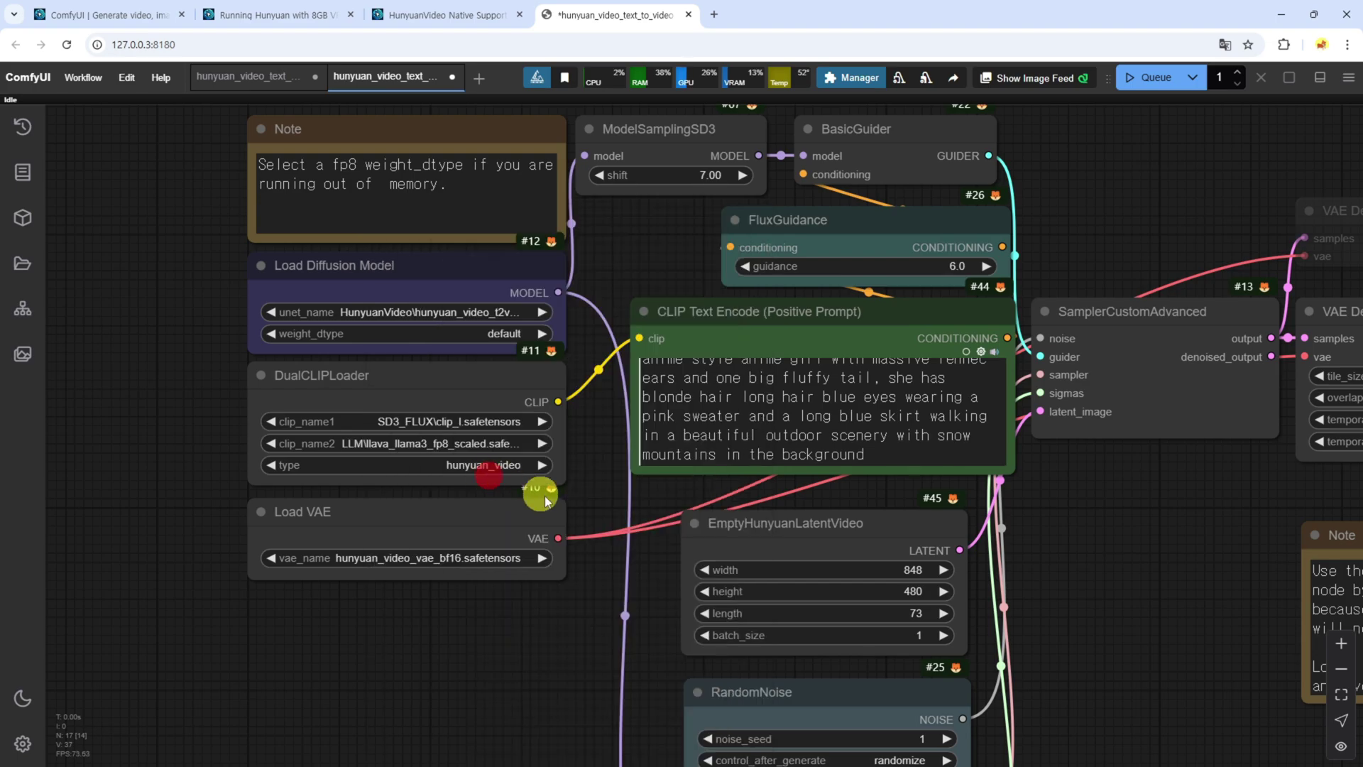
left_click(461, 467)
left_click(474, 524)
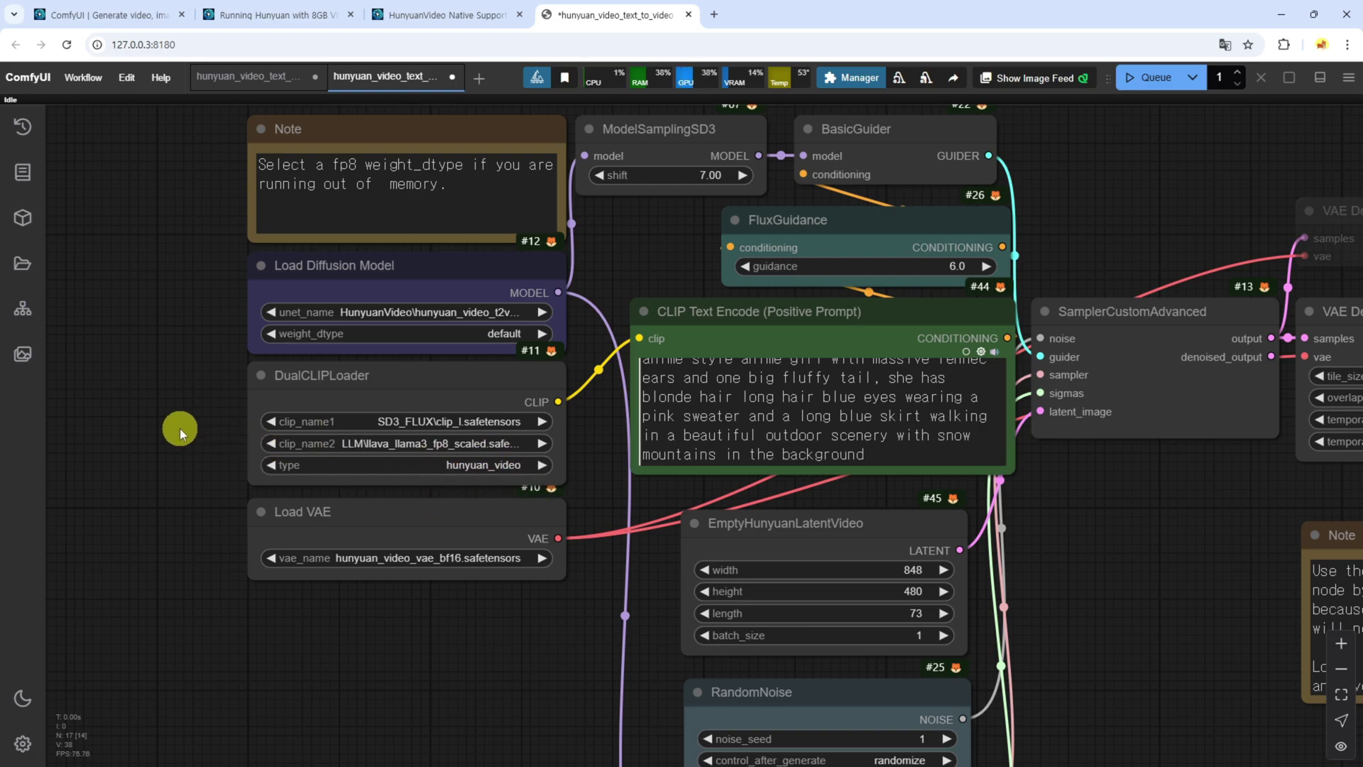
Set the Load VAE node's vae_name to HunyuanVideo\hunyuan_video_vae_bf16.safetensors and check the kijai variant in its file list.
left_click_drag(182, 426, 276, 435)
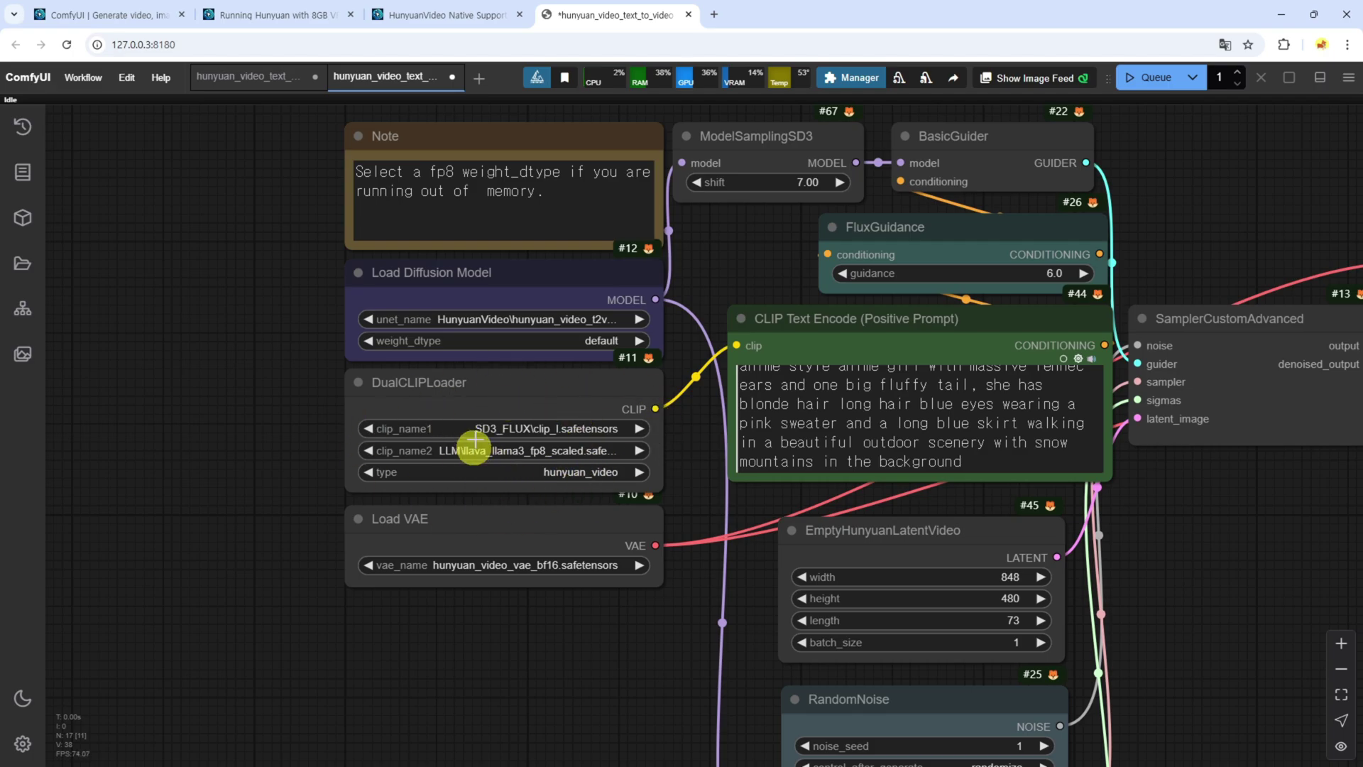
left_click_drag(616, 653, 563, 623)
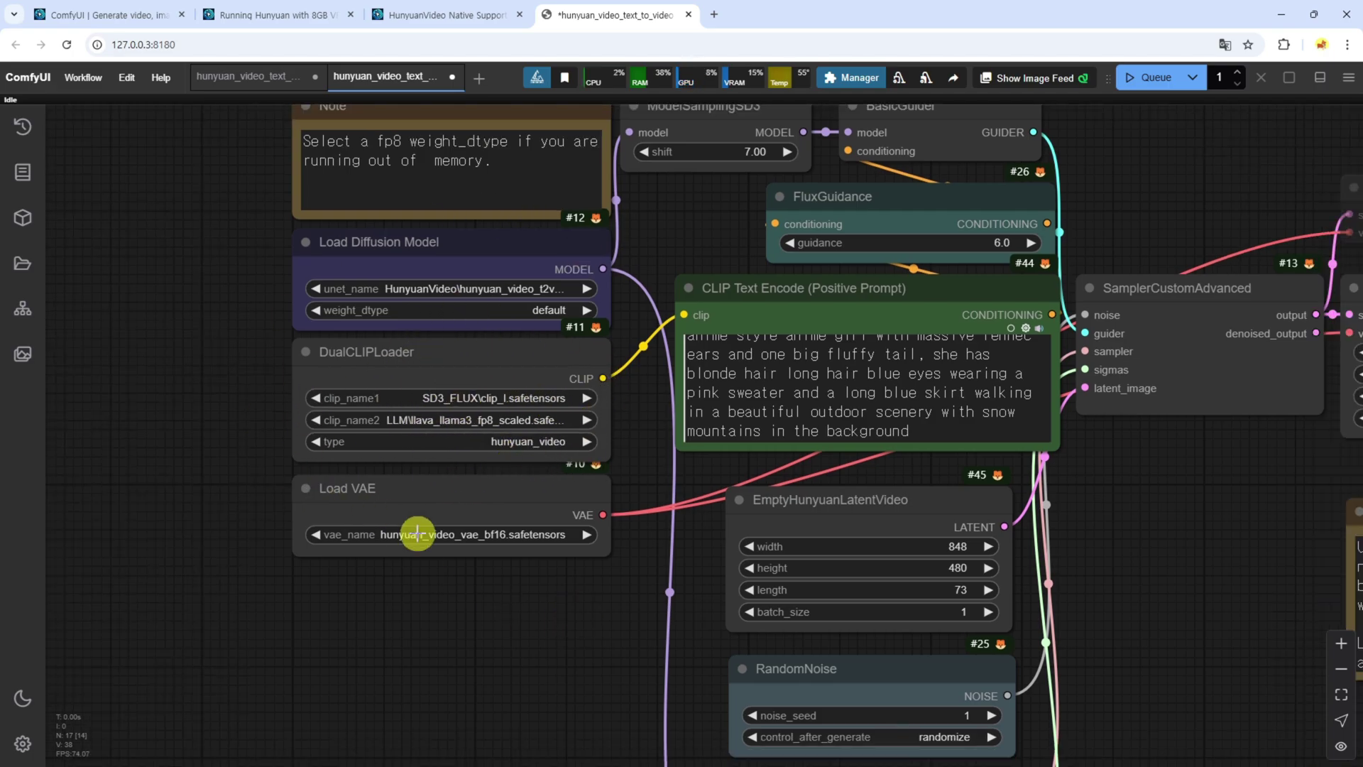
left_click(444, 534)
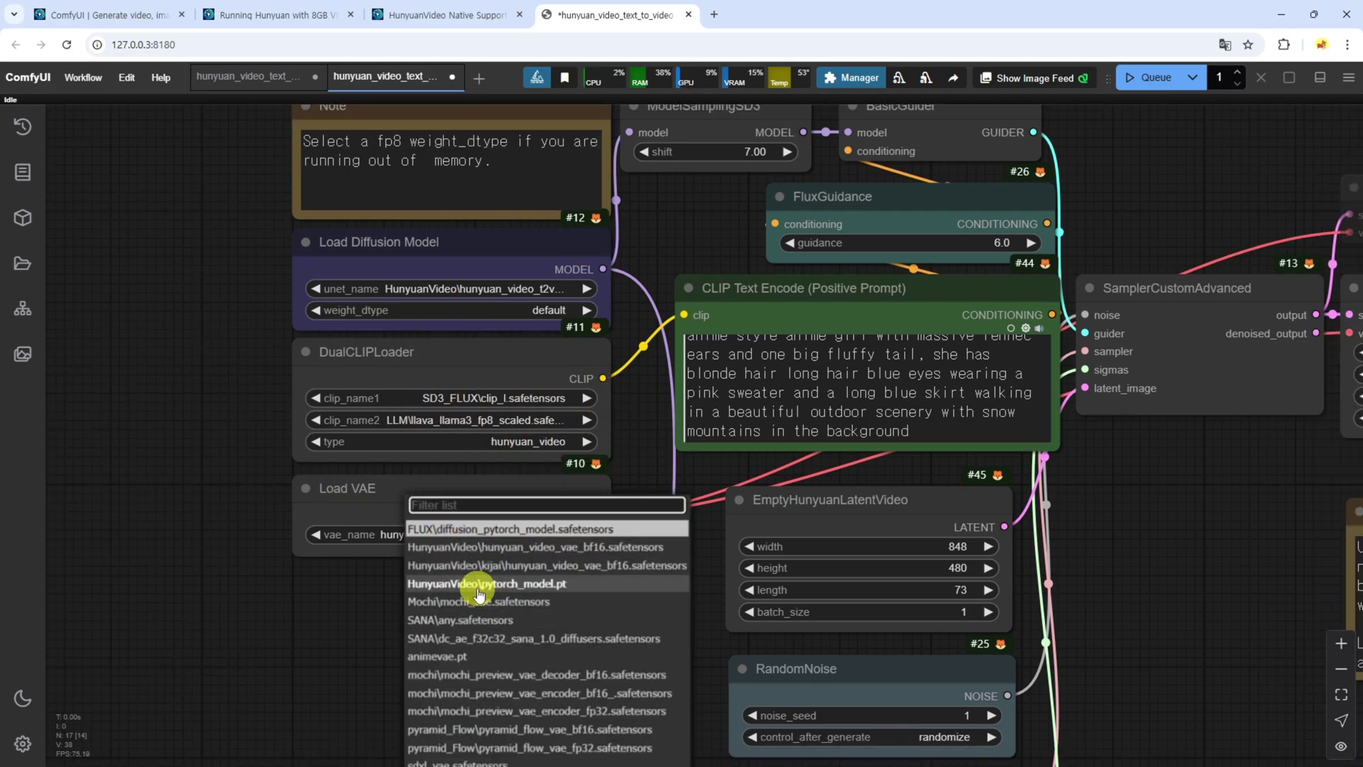
left_click(523, 547)
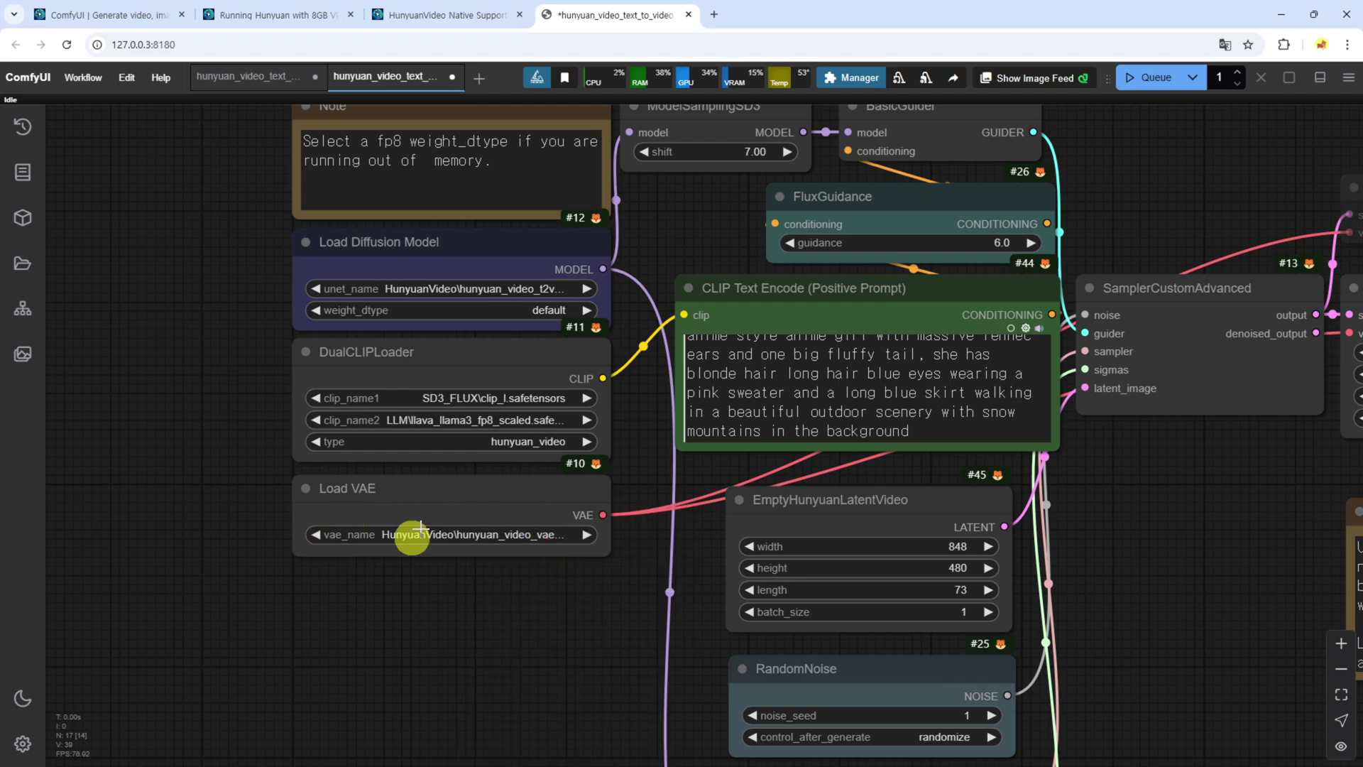
left_click(499, 534)
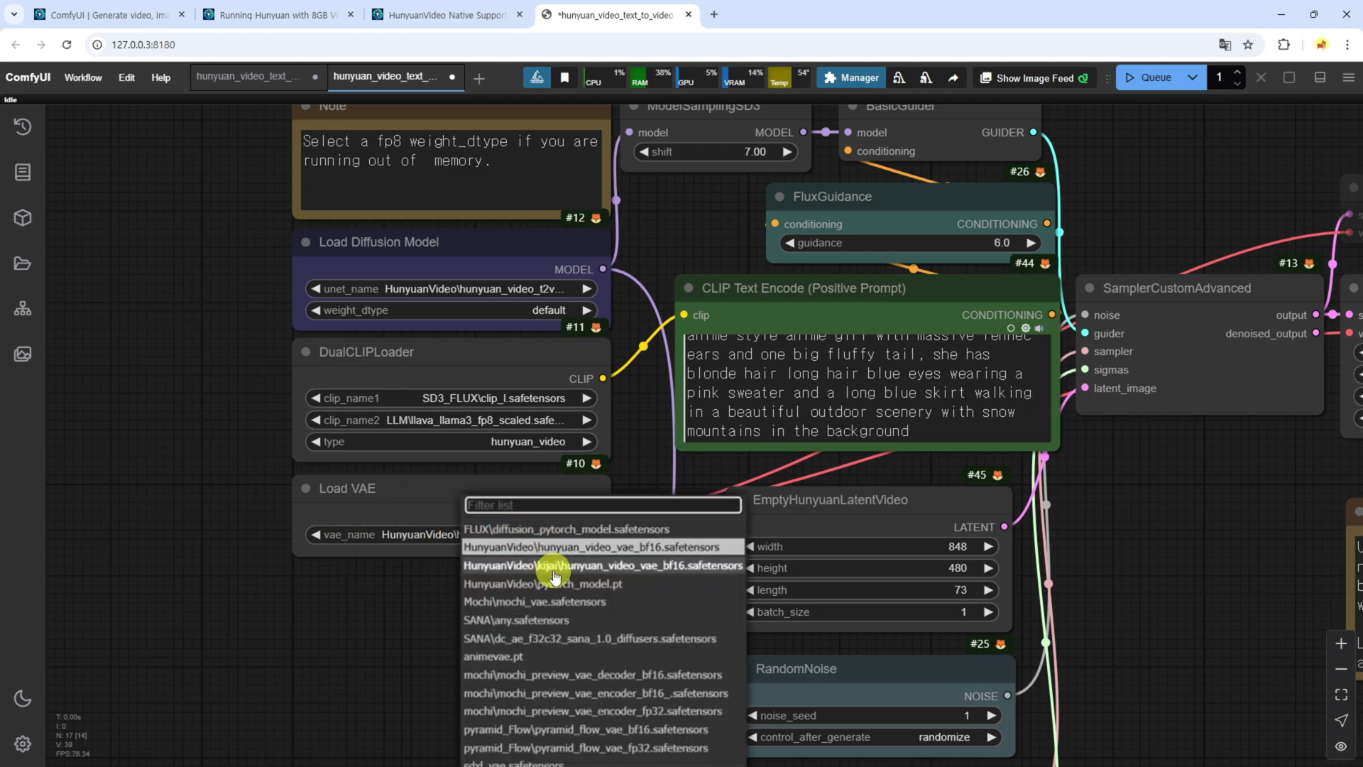
left_click(396, 579)
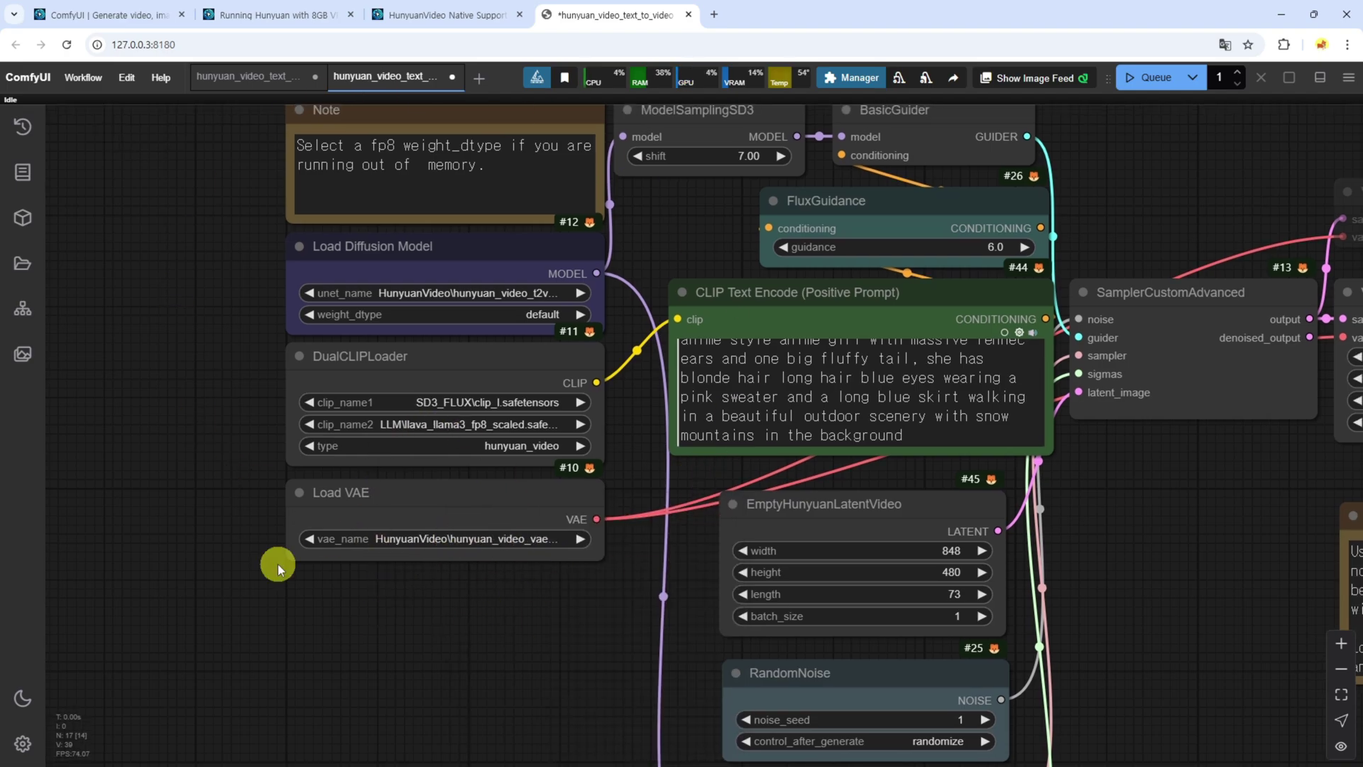
scroll(448, 444, "down", 4)
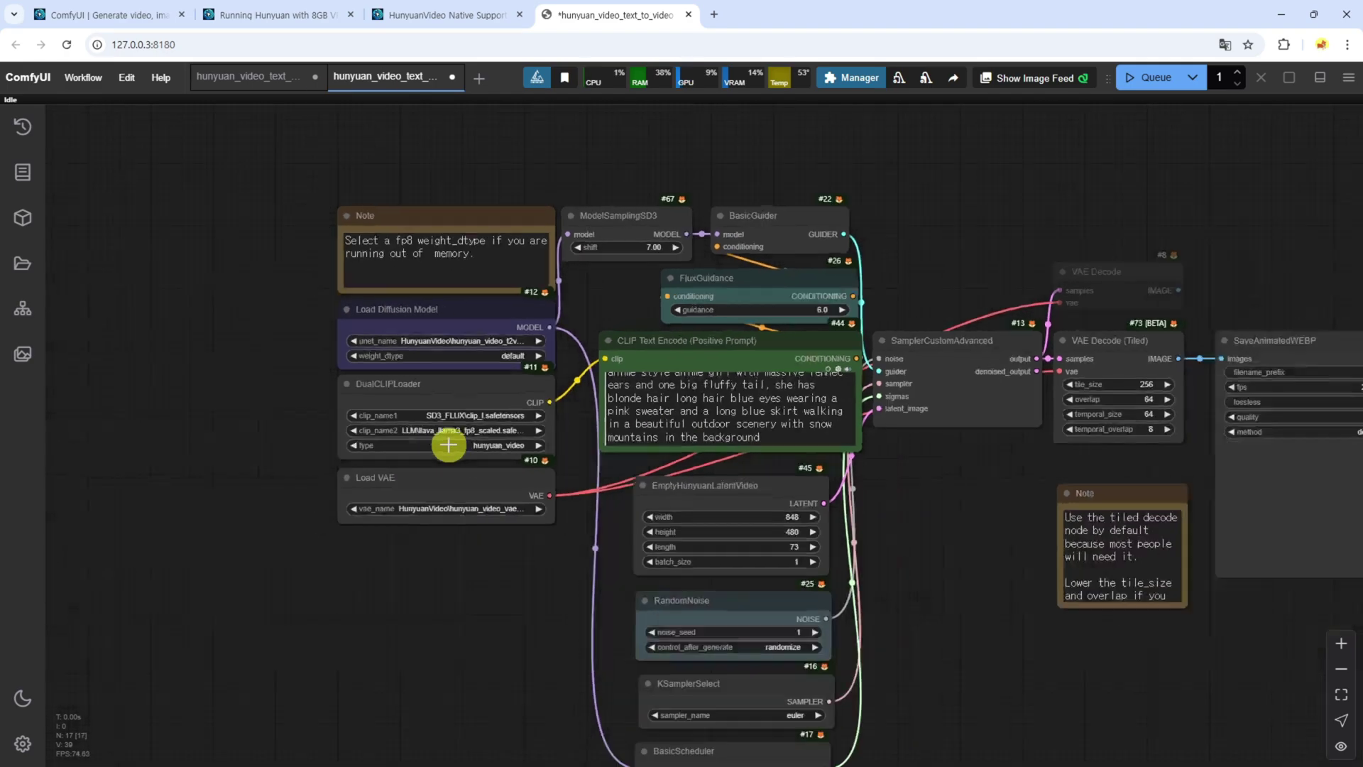
Examine the FluxGuidance, positive prompt and sampler nodes, and check the sample prompt against the Hunyuan Video page of the ComfyUI examples.
scroll(664, 294, "up", 6)
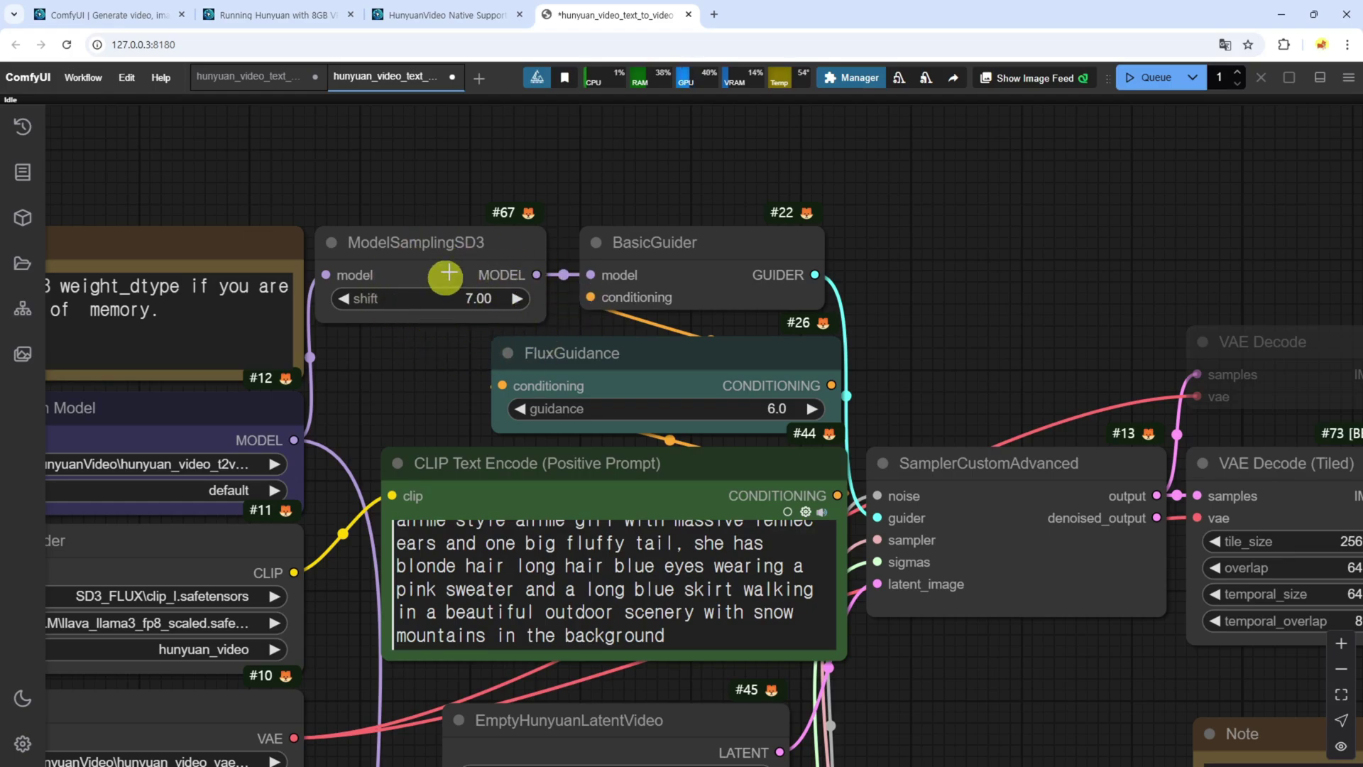
left_click_drag(441, 399, 474, 267)
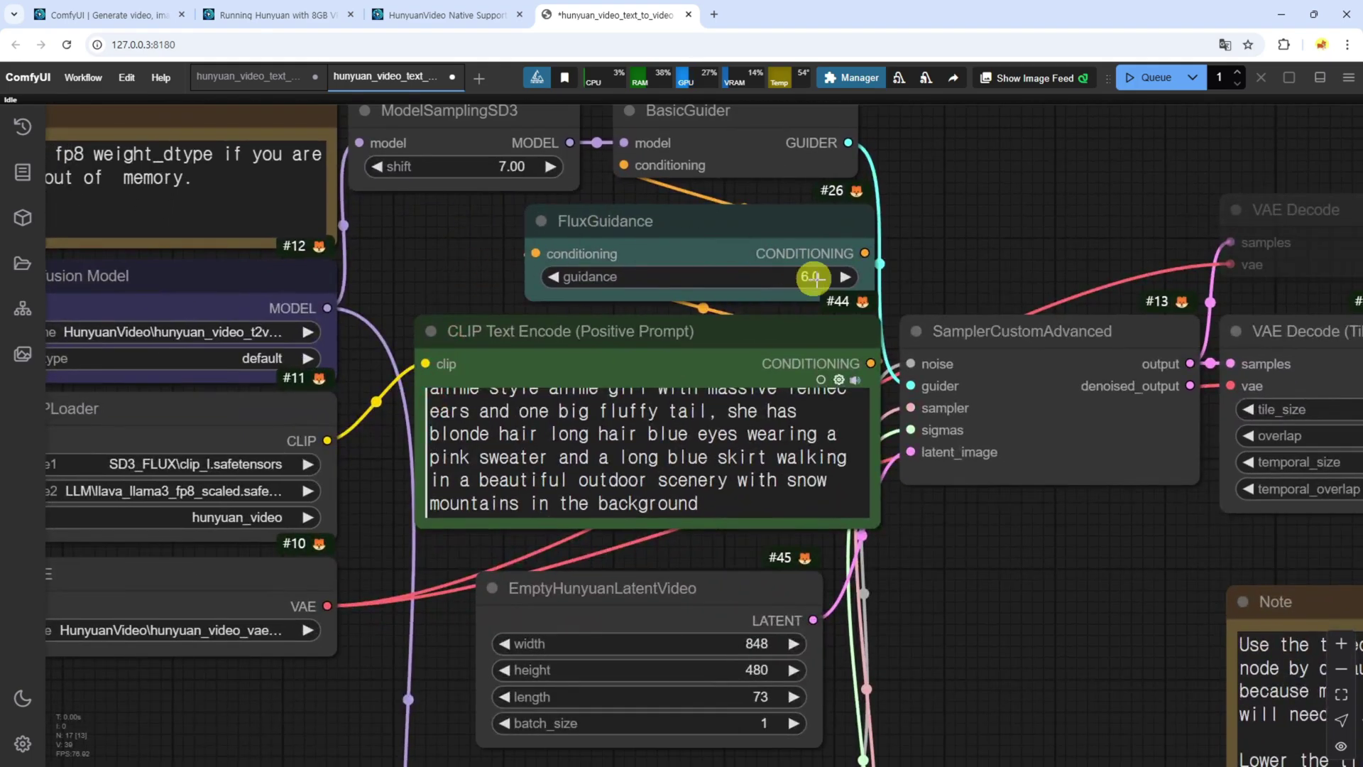
left_click_drag(980, 611, 867, 495)
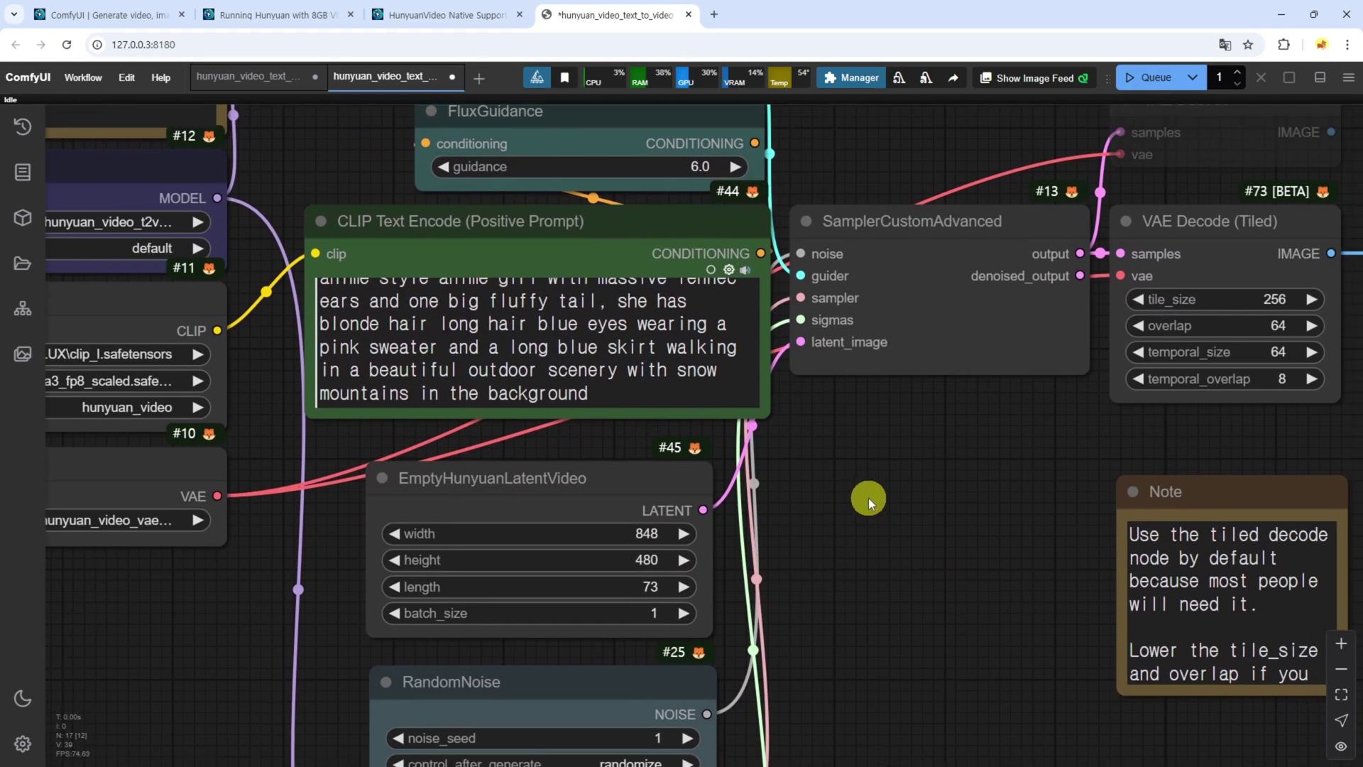
scroll(867, 495, "down", 2)
left_click_drag(693, 410, 396, 294)
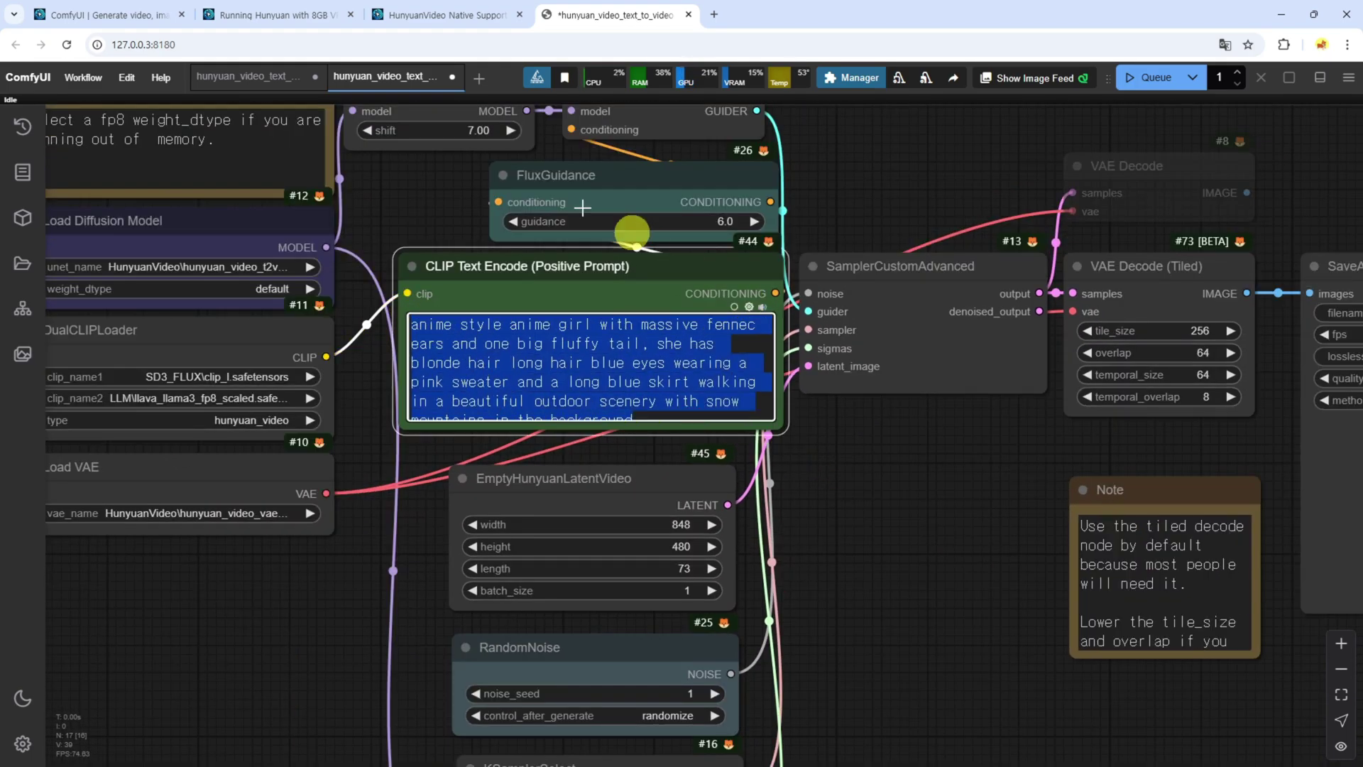
key("alt+Tab")
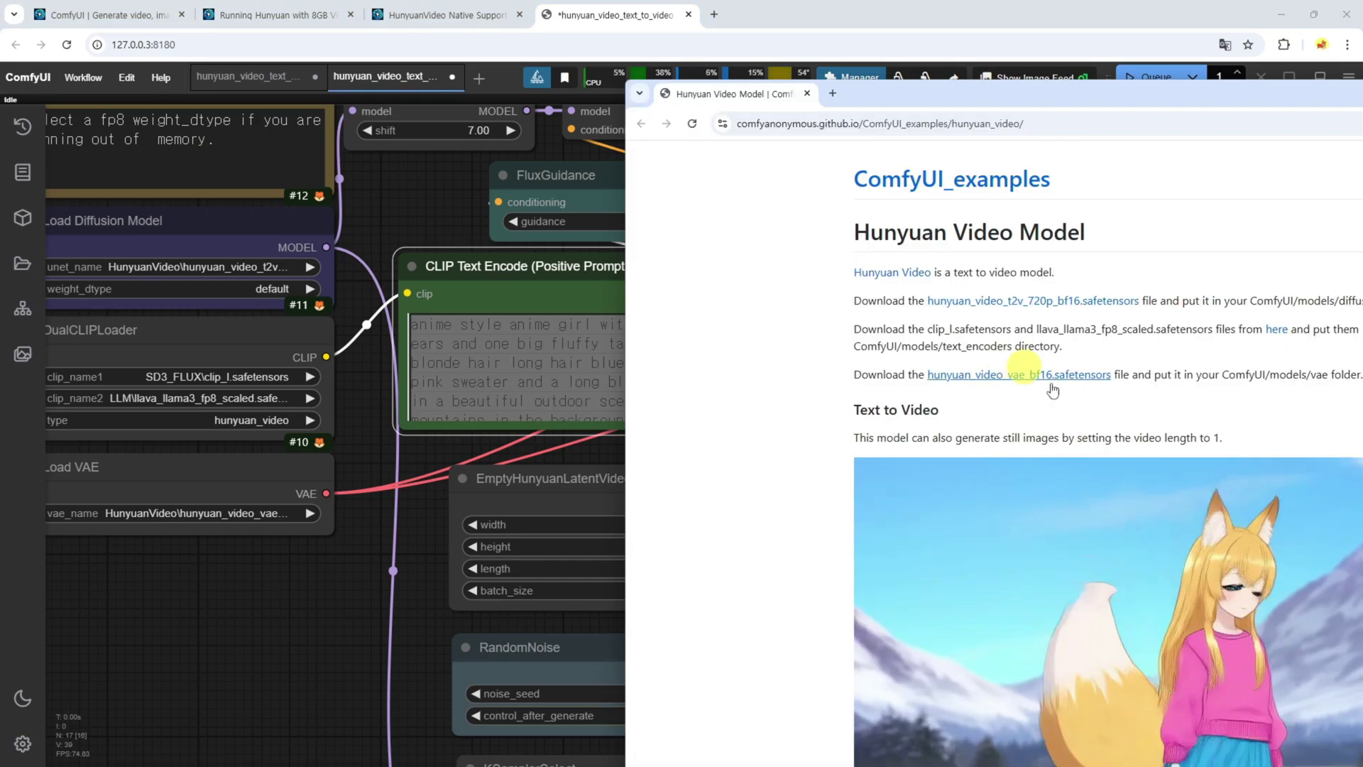
key("alt+Tab")
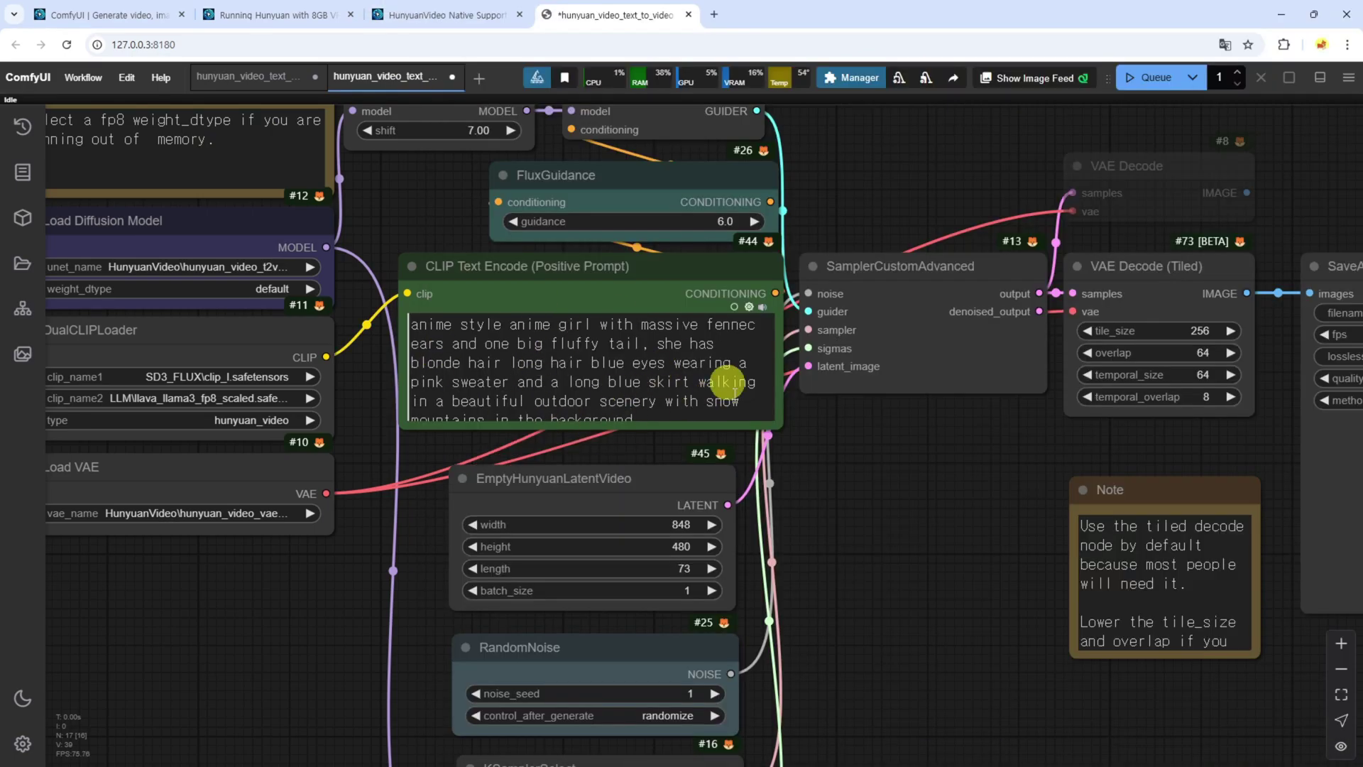
Examine the EmptyHunyuanLatentVideo length and output fps, and calculate frame lengths from 24 fps, adding 1 to 72 and 120 in the calculator.
left_click_drag(900, 581, 882, 478)
scroll(685, 332, "up", 5)
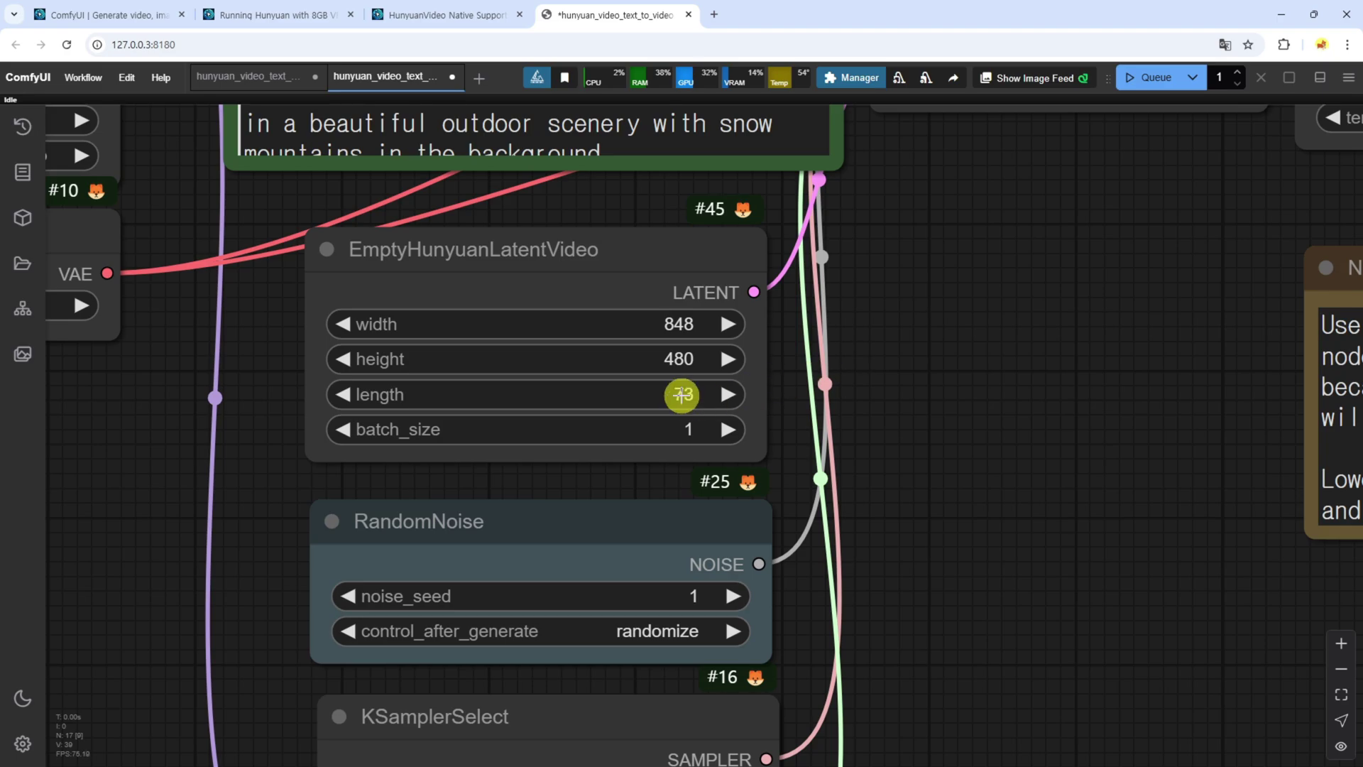
scroll(685, 387, "down", 5)
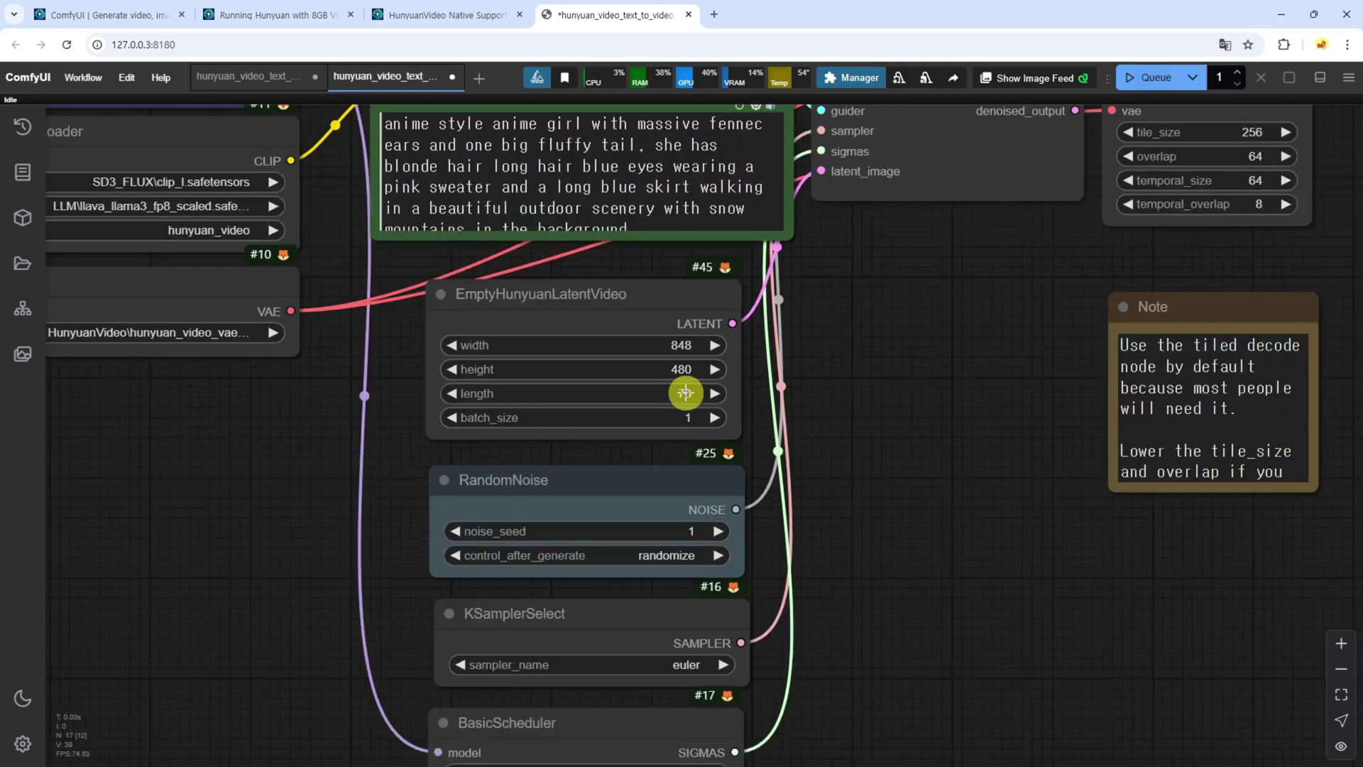
left_click_drag(908, 358, 659, 381)
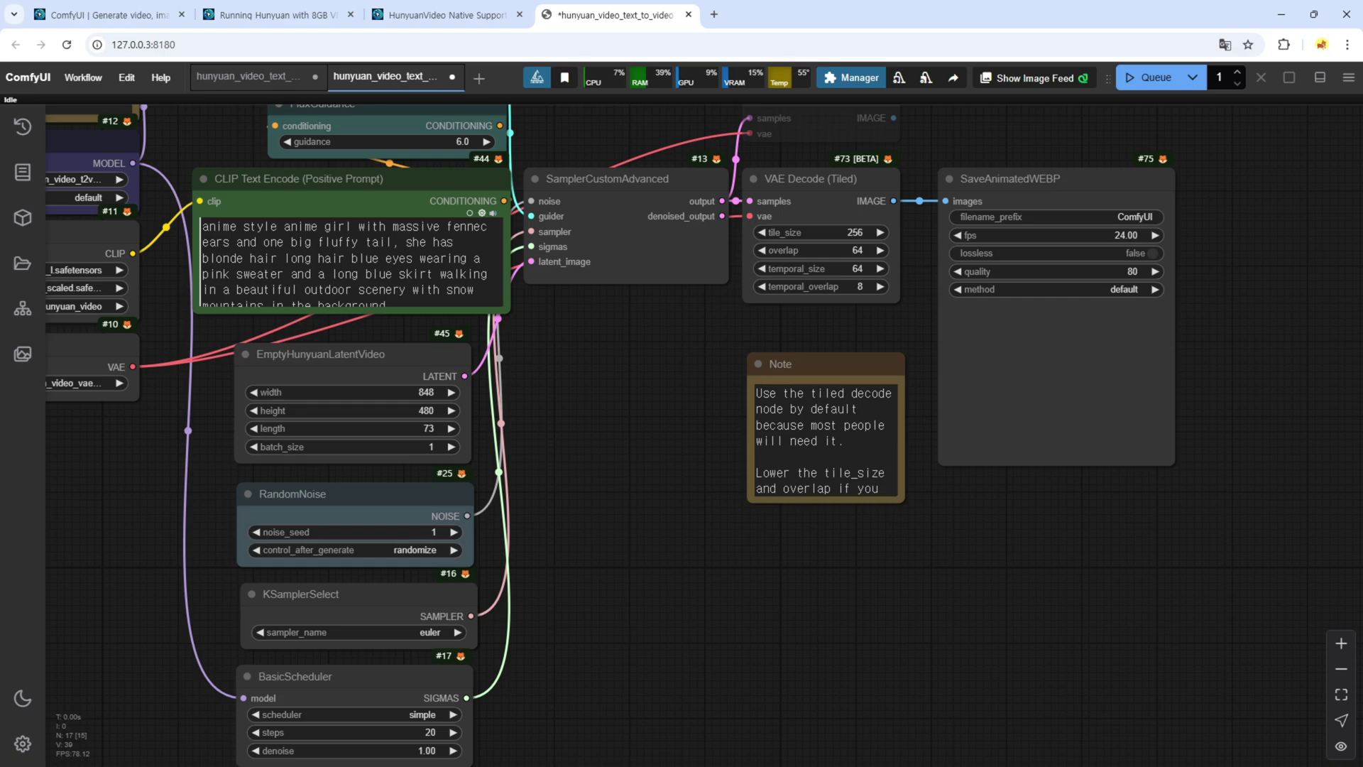
left_click(607, 344)
type("24")
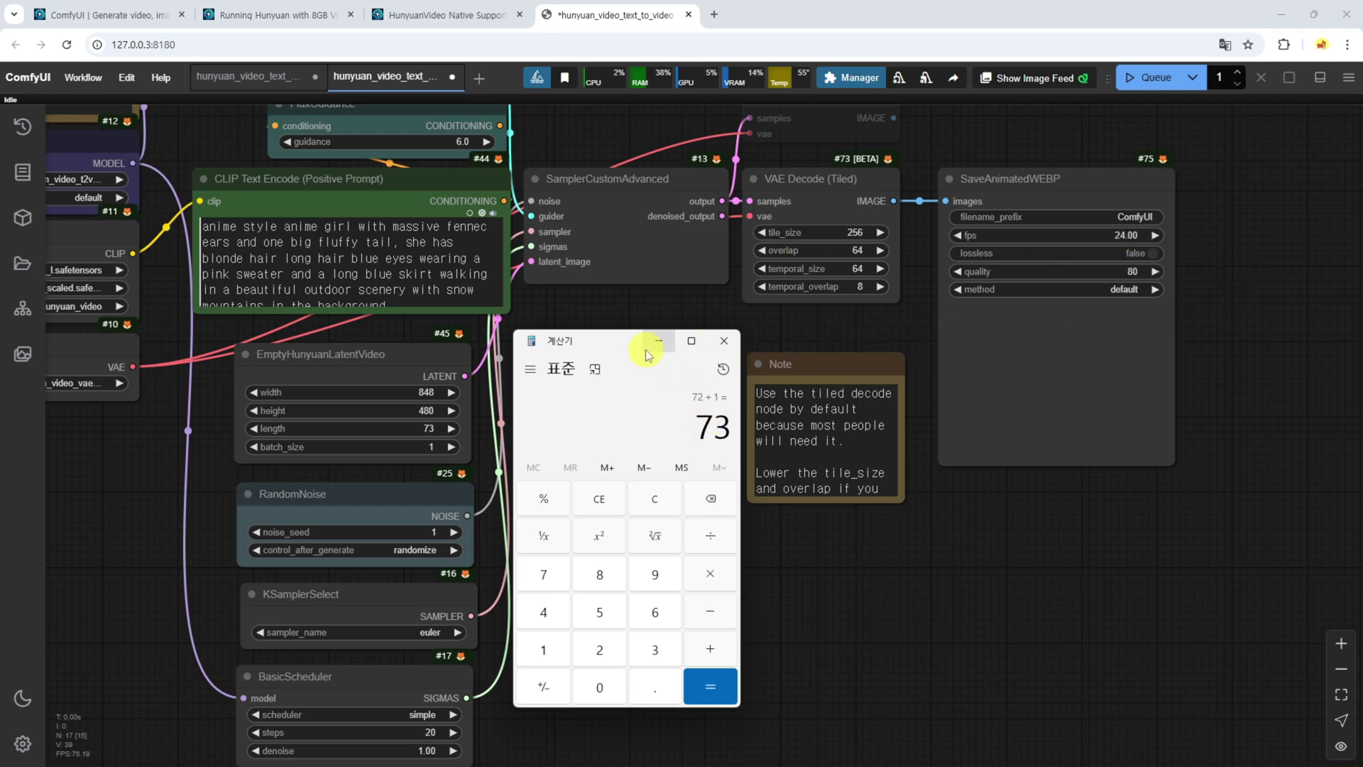
left_click_drag(599, 341, 610, 353)
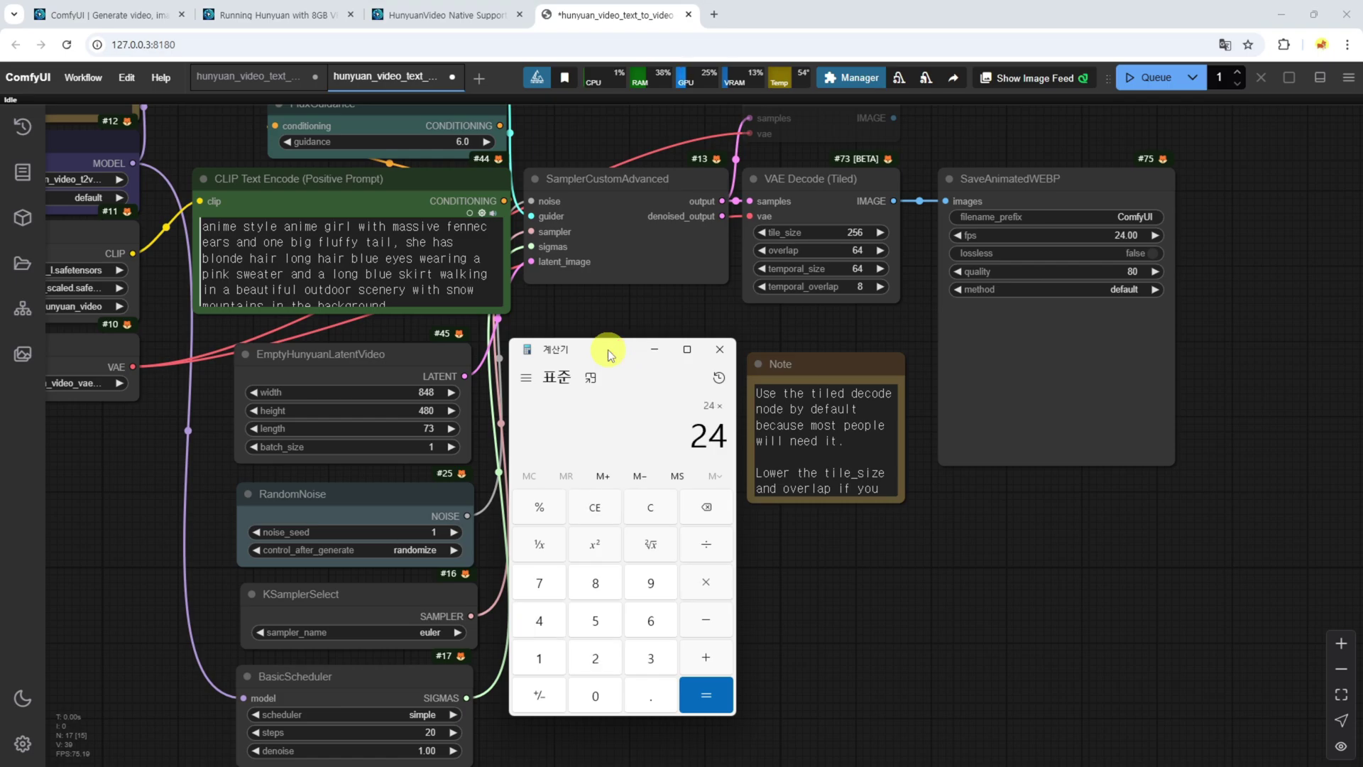
type("+1")
key("Return")
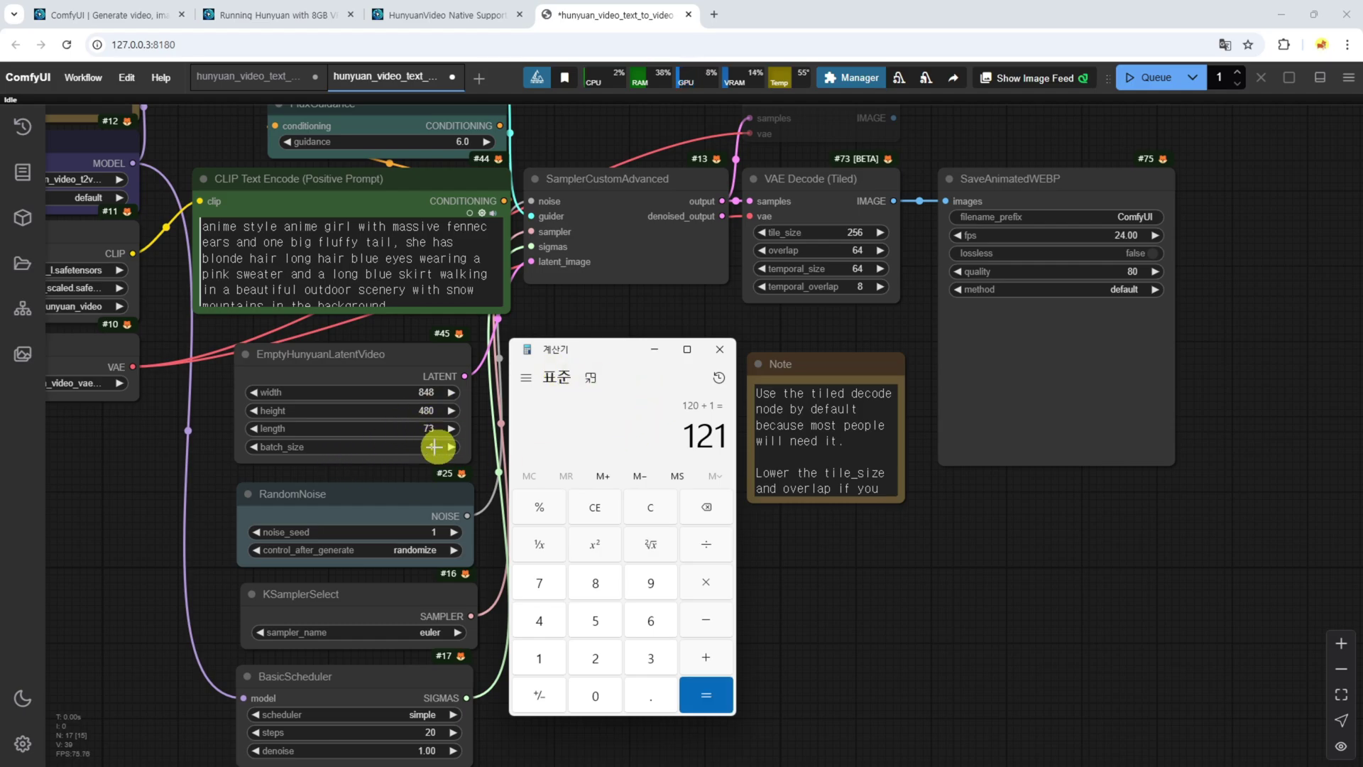
left_click(504, 419)
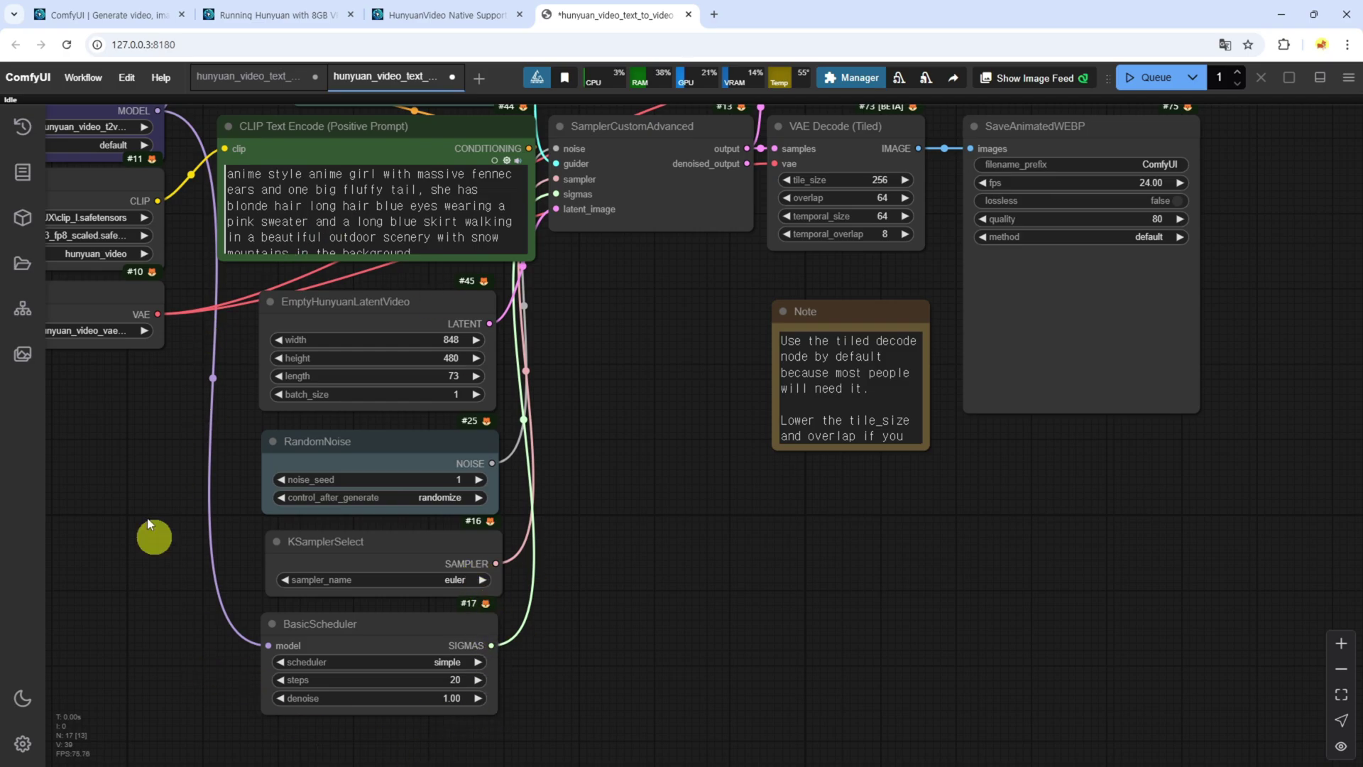
Replace the positive prompt with the text about a modified Ford F-150 Raptor on an off-road track at sunset, and run the workflow.
left_click_drag(626, 364, 791, 396)
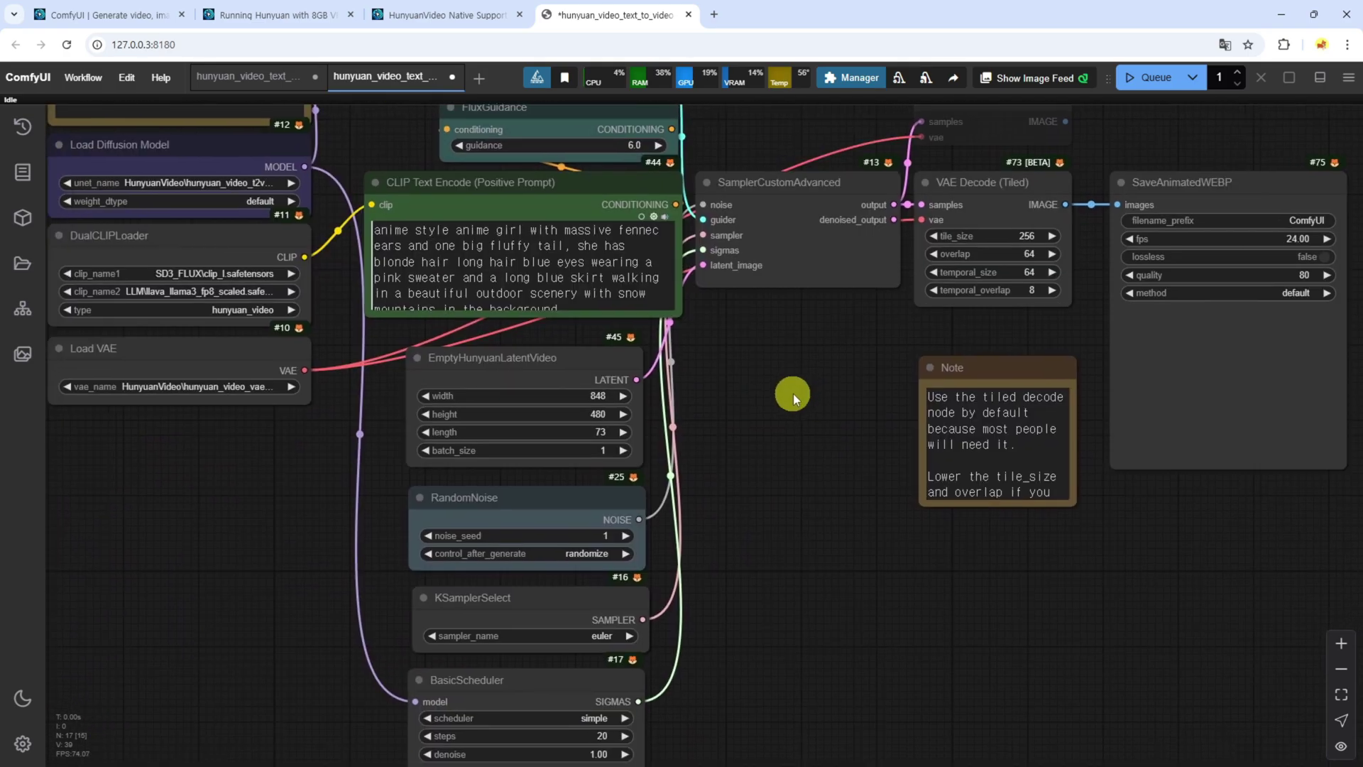
left_click(404, 16)
left_click(328, 15)
left_click(603, 15)
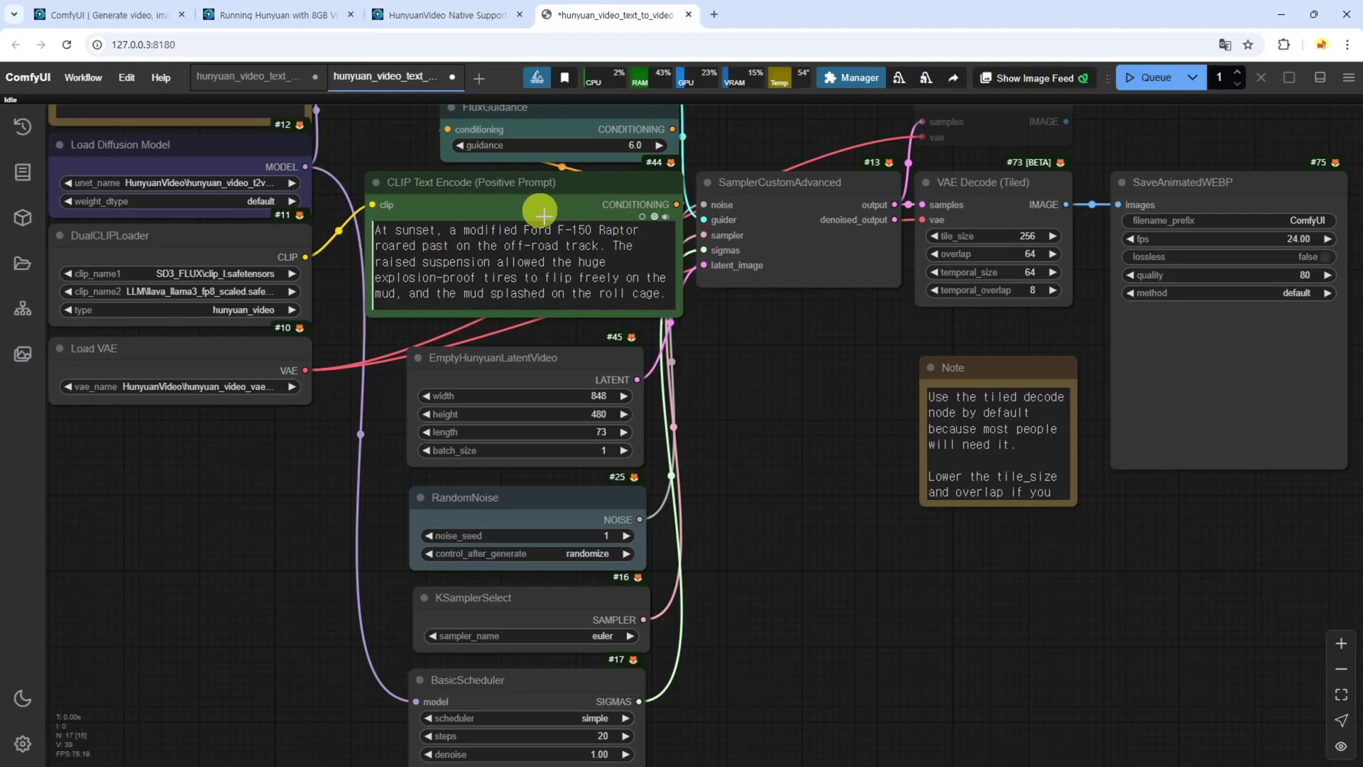
left_click_drag(830, 354, 795, 518)
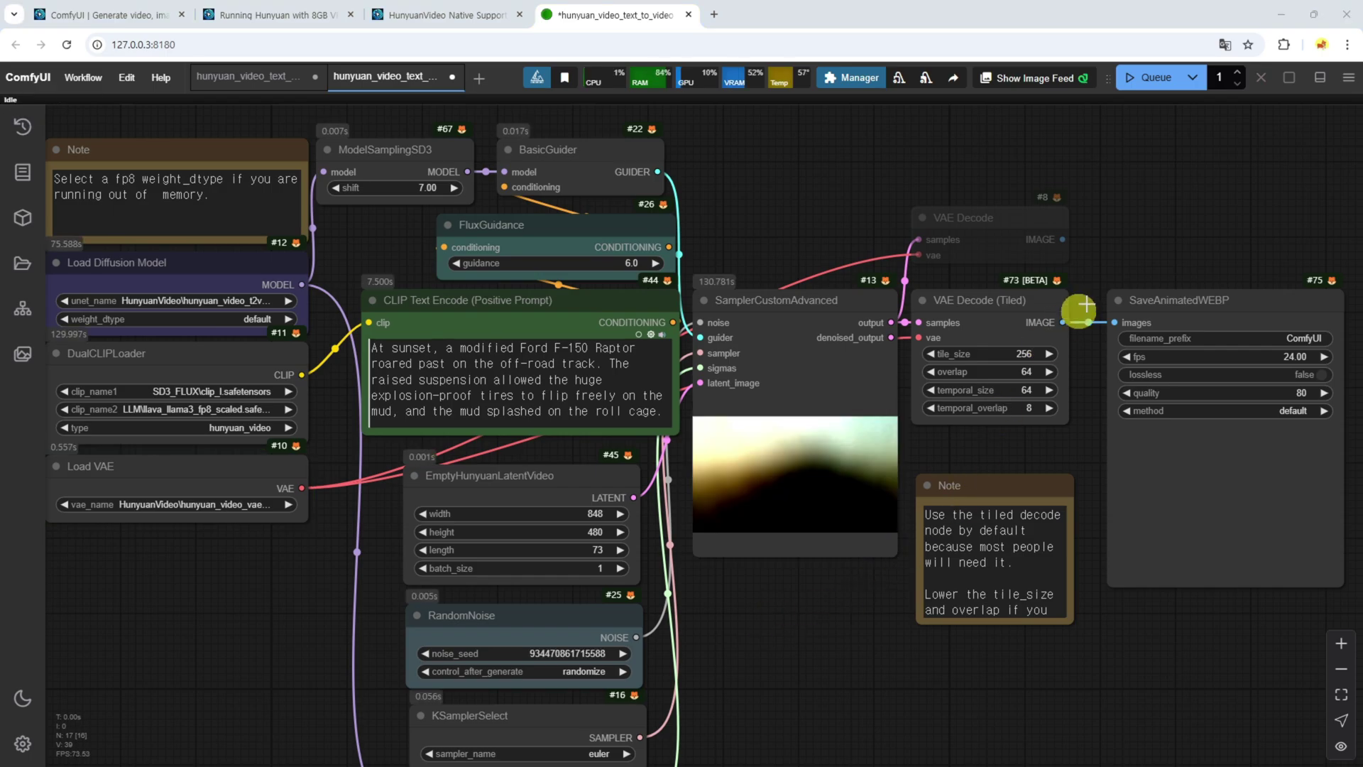
Move SaveAnimatedWEBP down and add a VideoHelperSuite Video Combine node above it, fed by the IMAGE output of VAE Decode (Tiled).
left_click_drag(1181, 259, 696, 216)
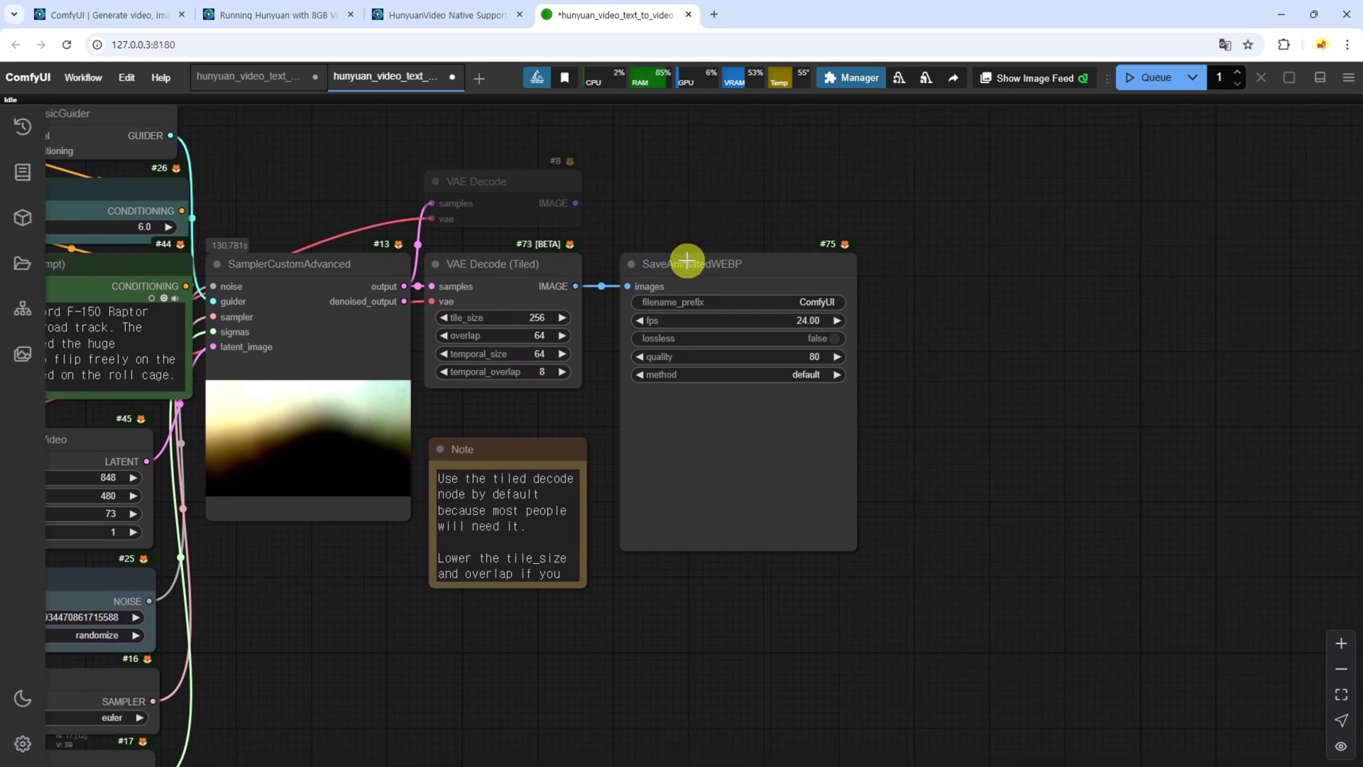
left_click_drag(673, 271, 685, 452)
left_click_drag(576, 286, 578, 288)
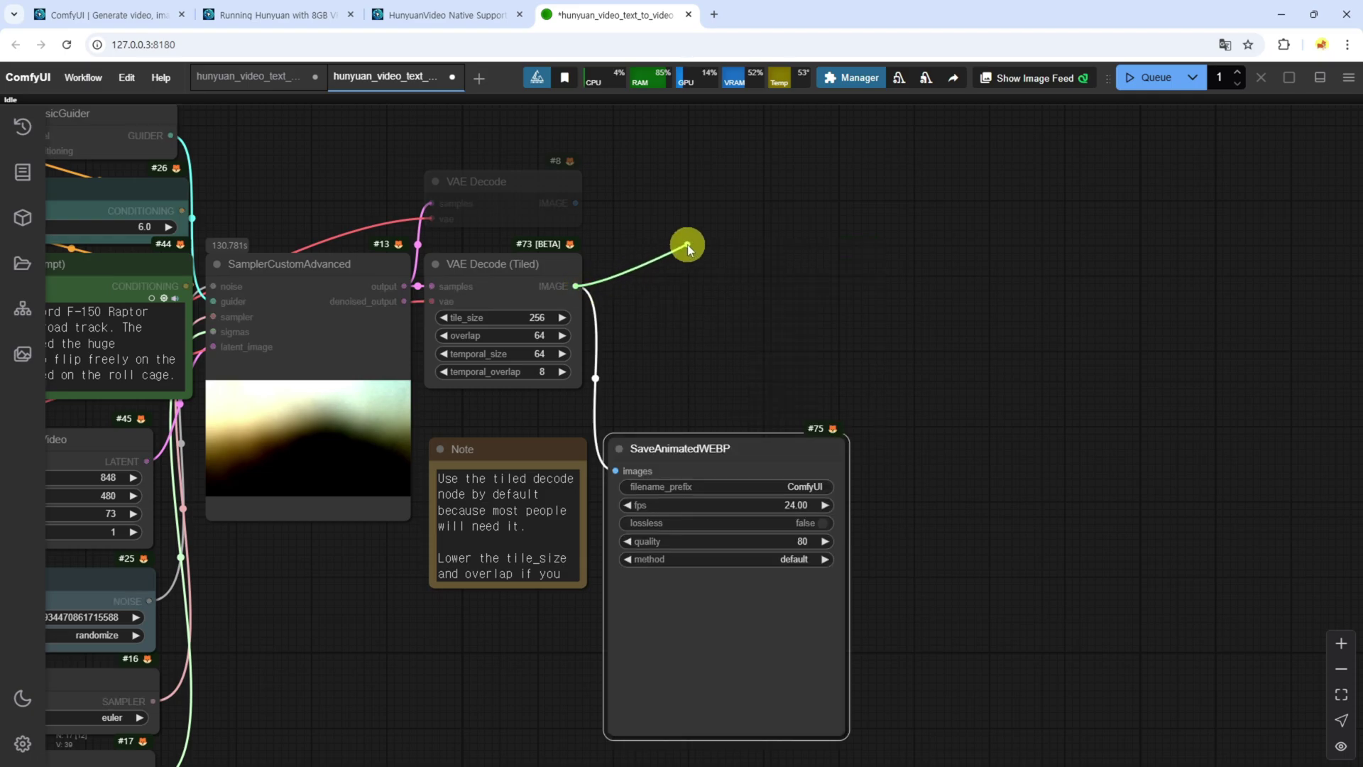
left_click_drag(687, 245, 687, 244)
left_click(701, 265)
type("vid")
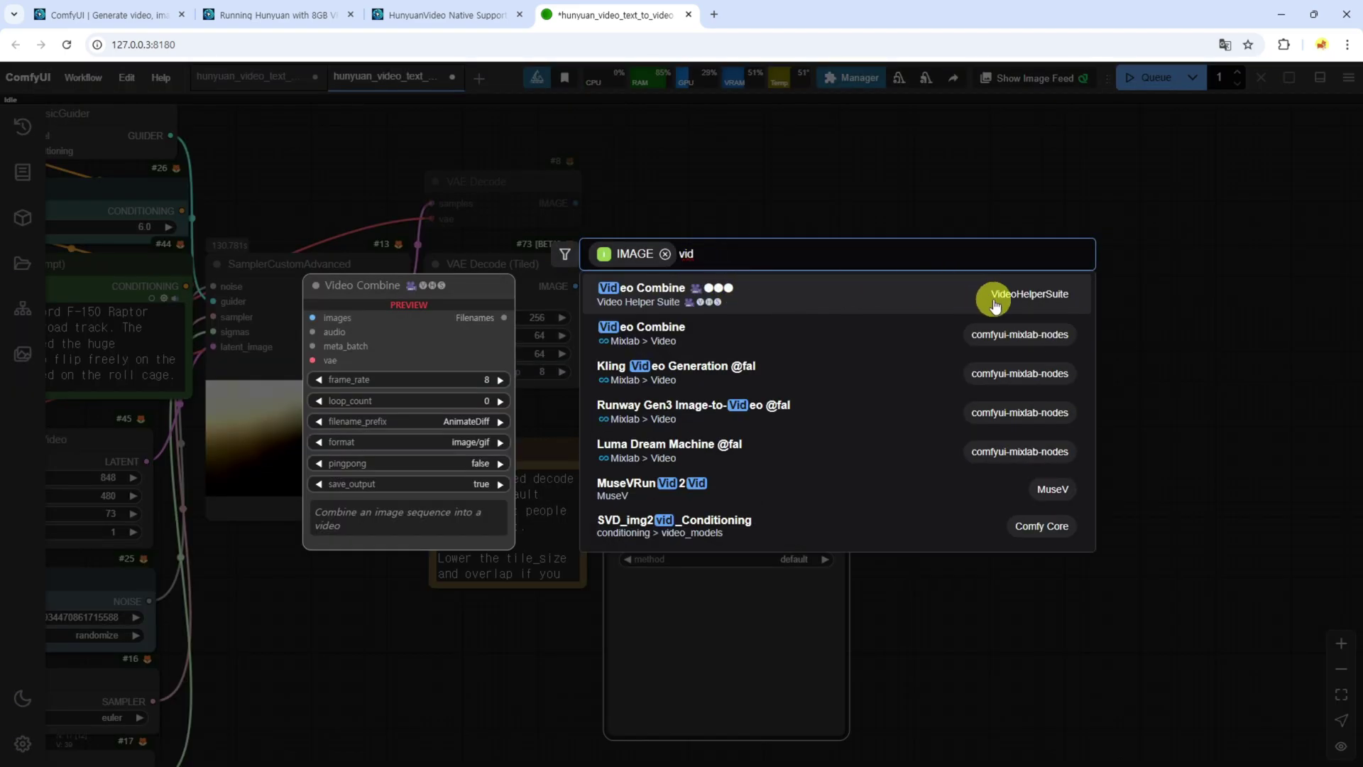
left_click(761, 298)
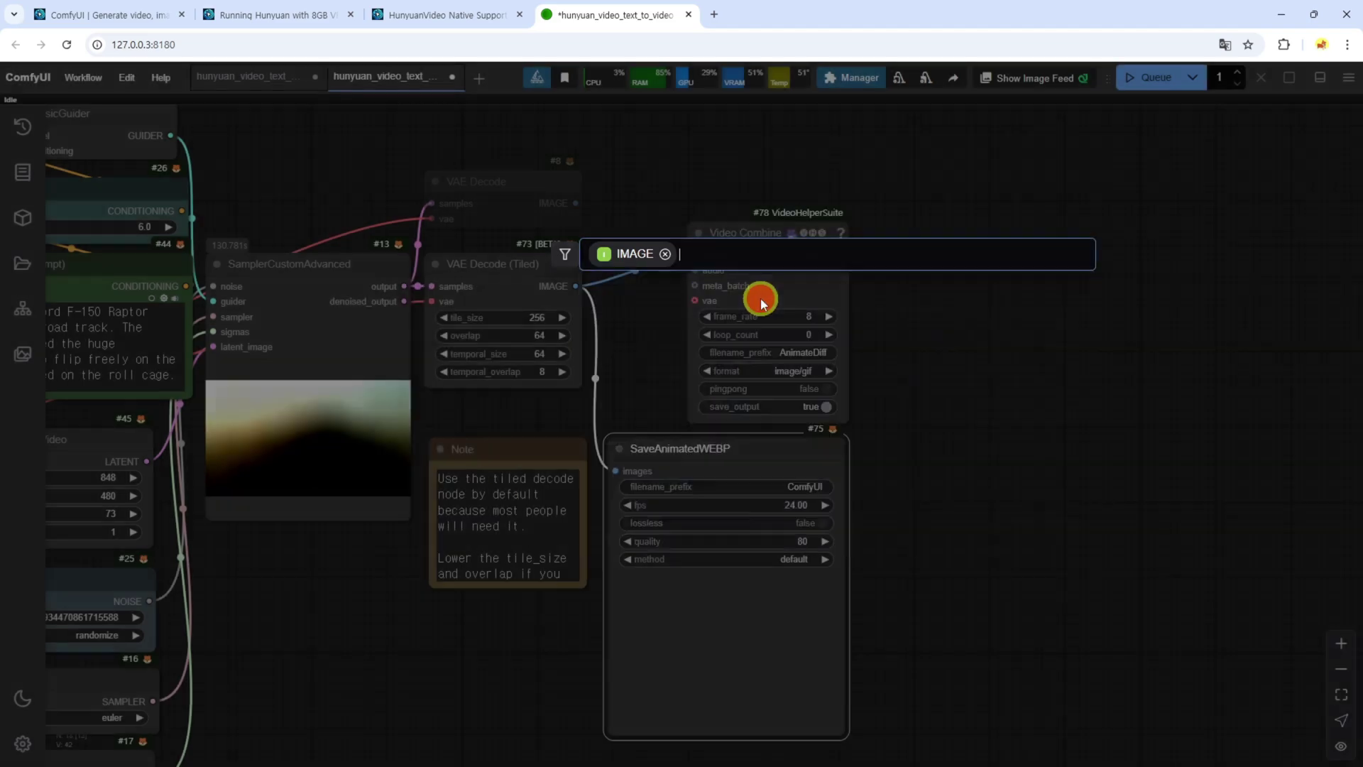
left_click_drag(767, 235, 742, 222)
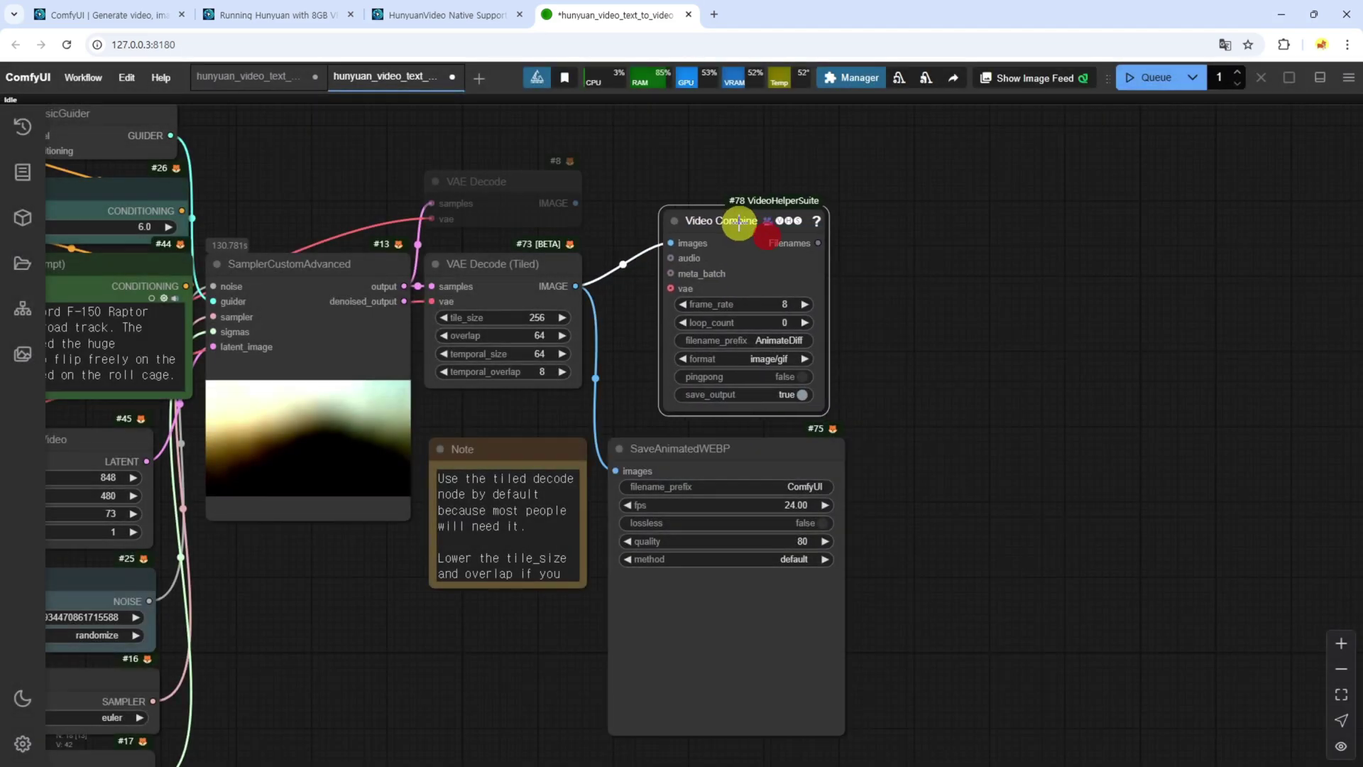
Set Video Combine's frame_rate to 24, format to video/h264-mp4 and save_output to false, and widen the node.
left_click(777, 298)
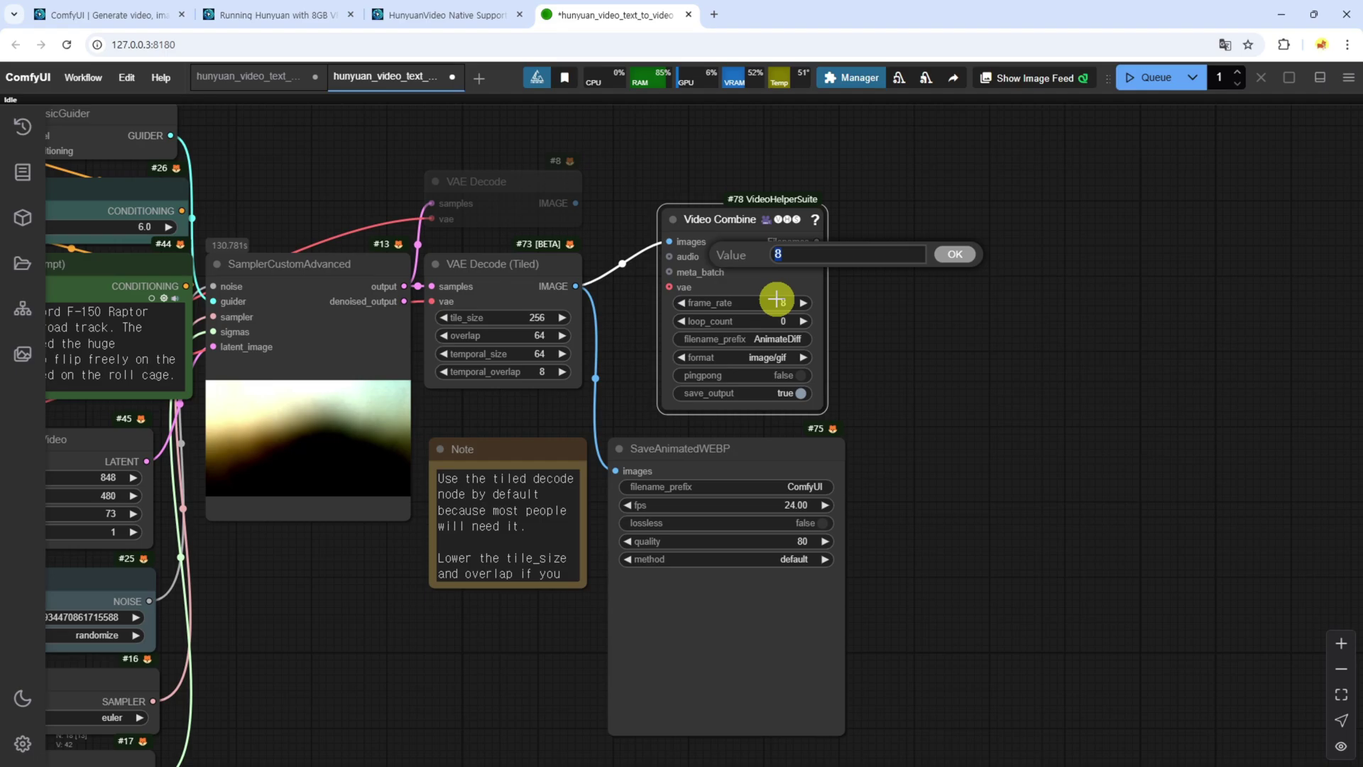
key("Return")
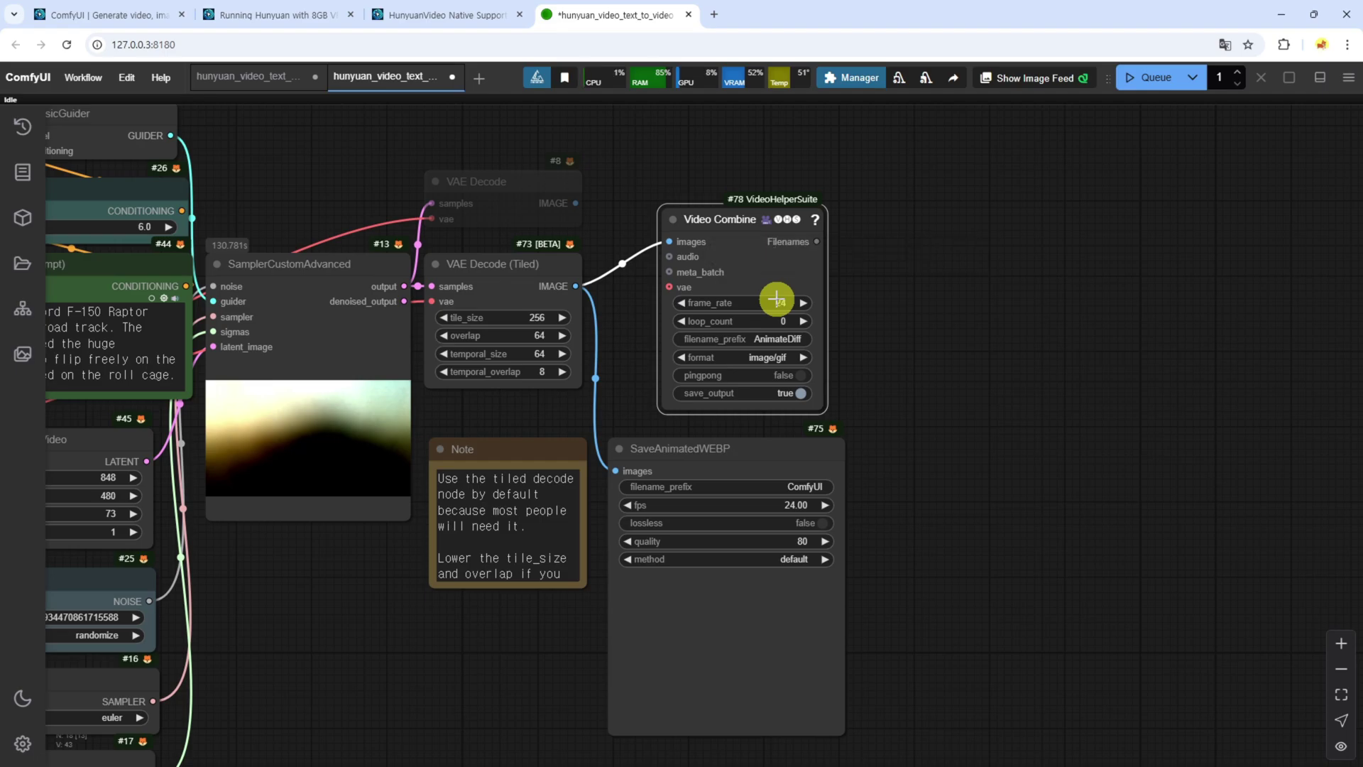
left_click(775, 358)
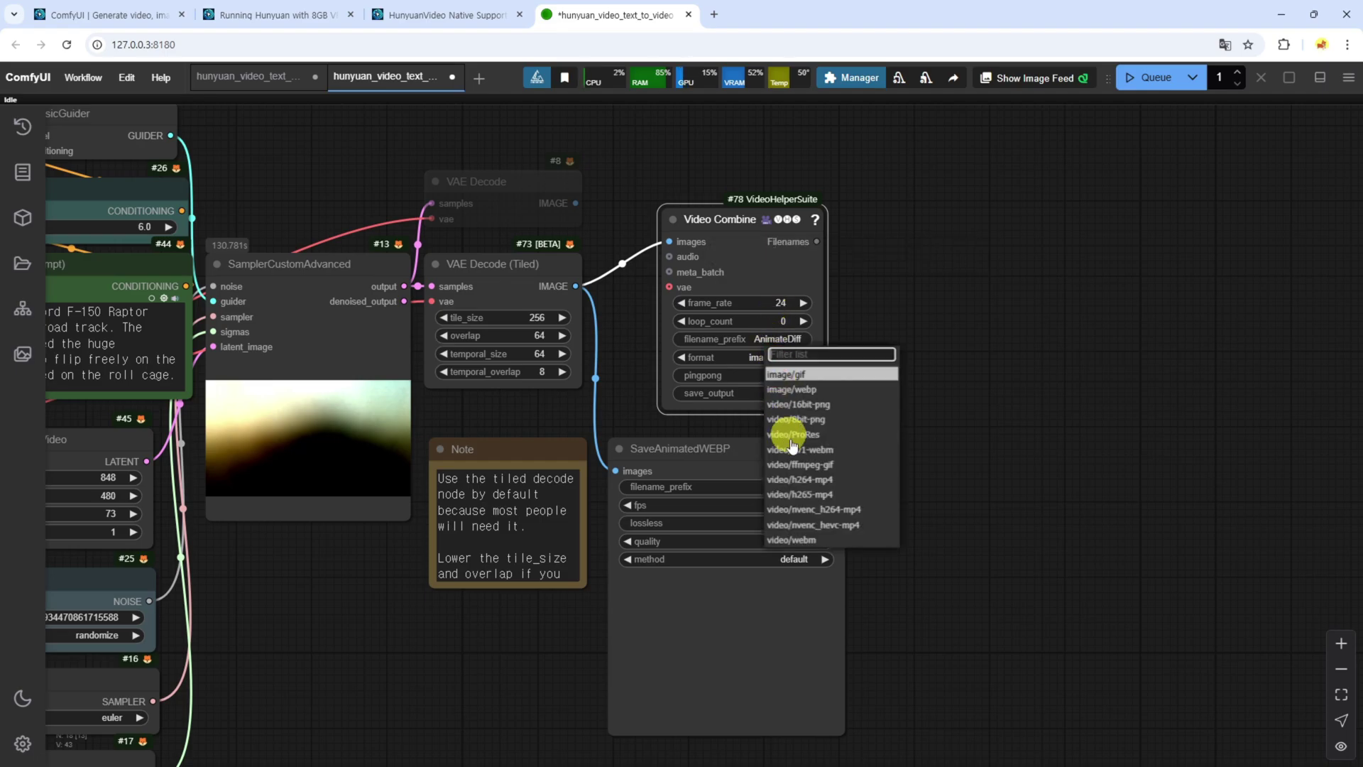
left_click(843, 483)
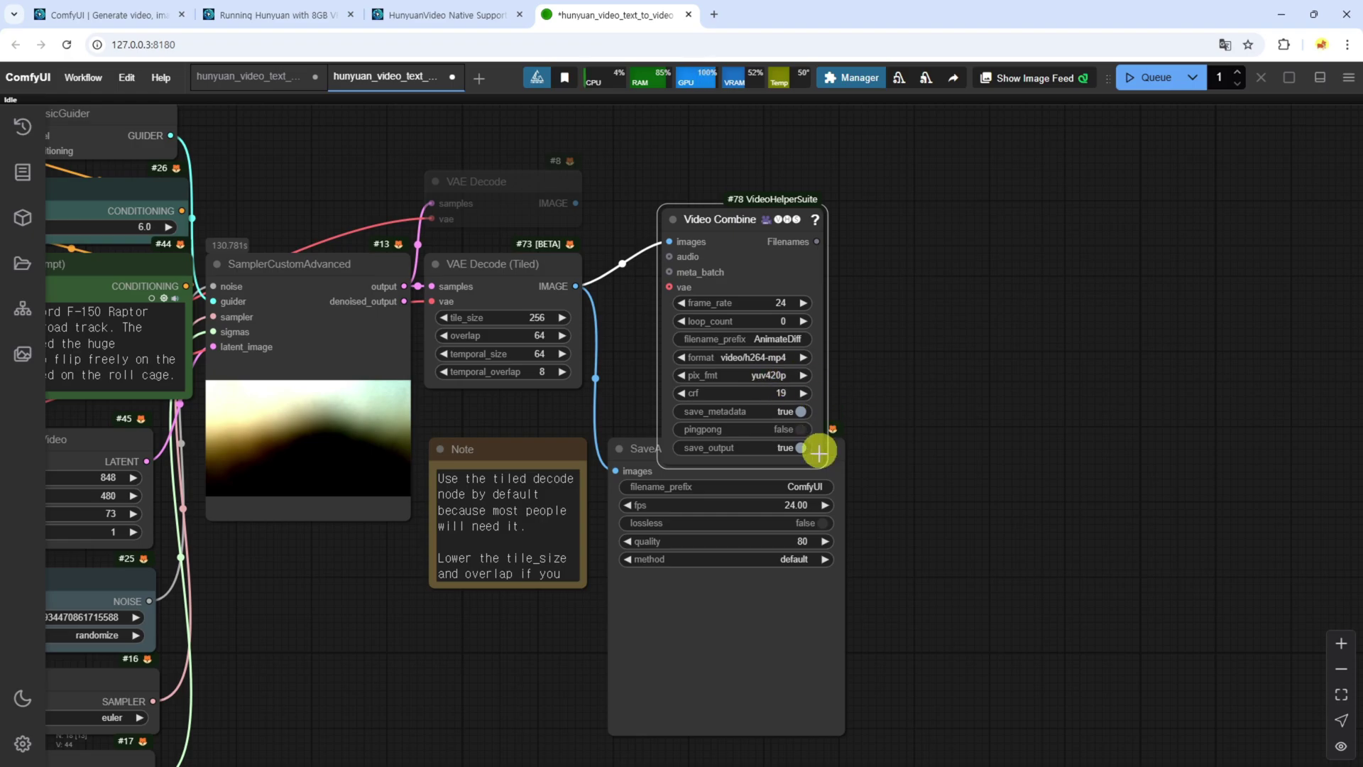
left_click_drag(822, 464, 1110, 461)
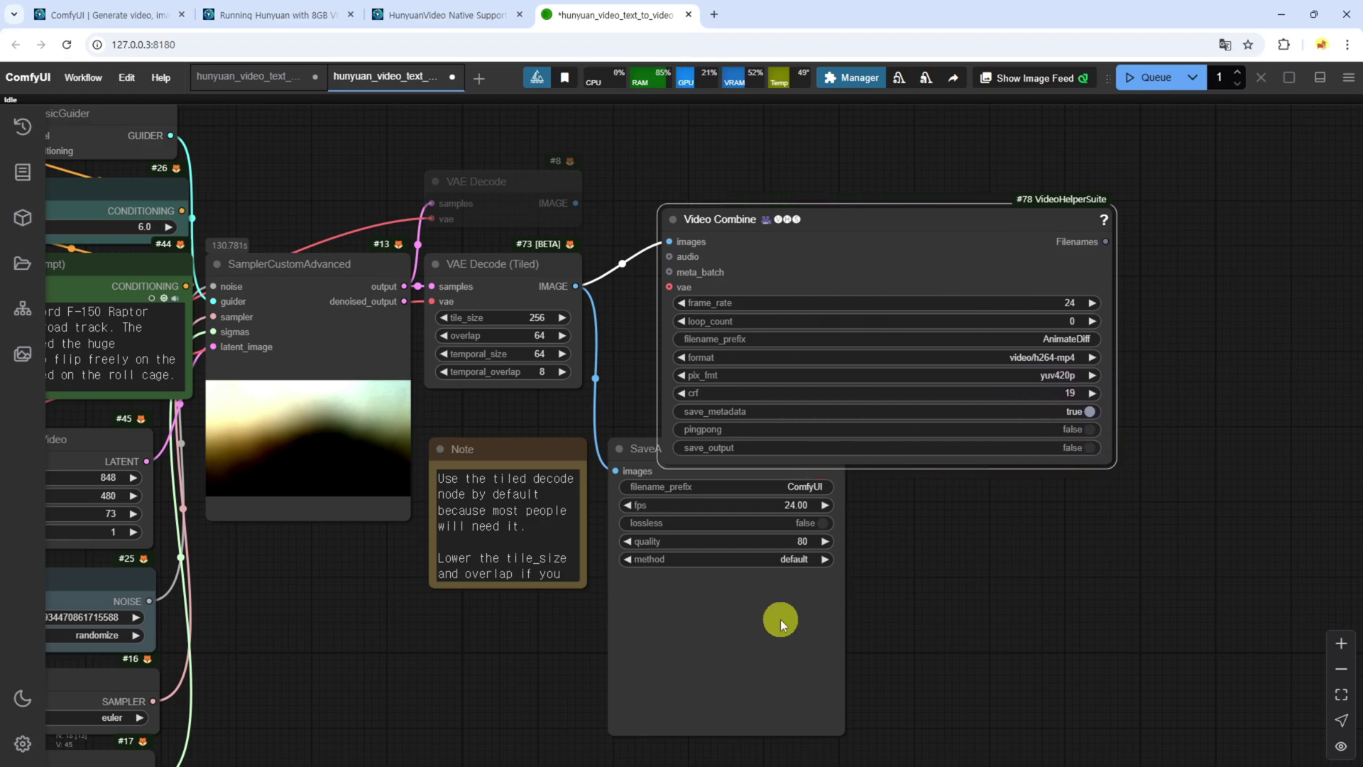
Delete the SaveAnimatedWEBP node and queue the workflow to generate the video.
left_click_drag(728, 457, 737, 489)
key("Delete")
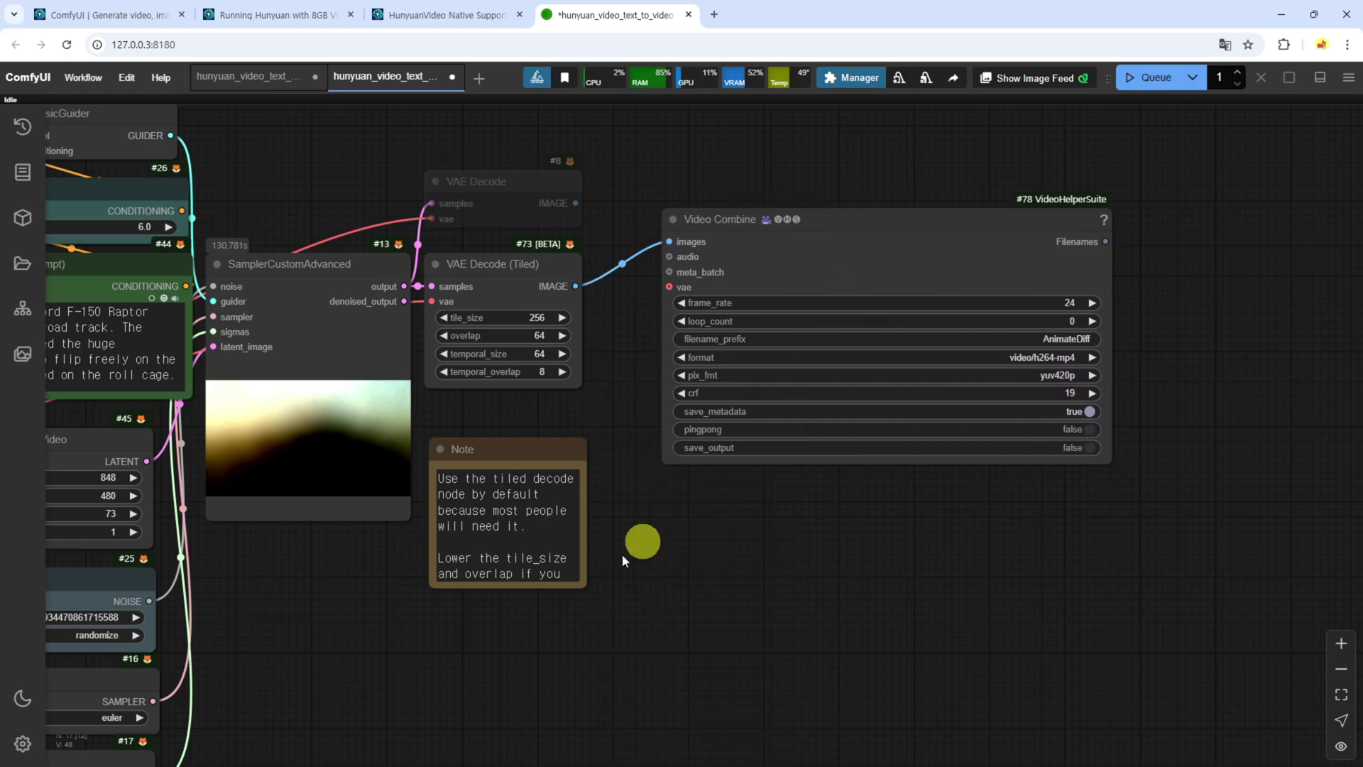
left_click_drag(367, 607, 643, 586)
left_click(1177, 91)
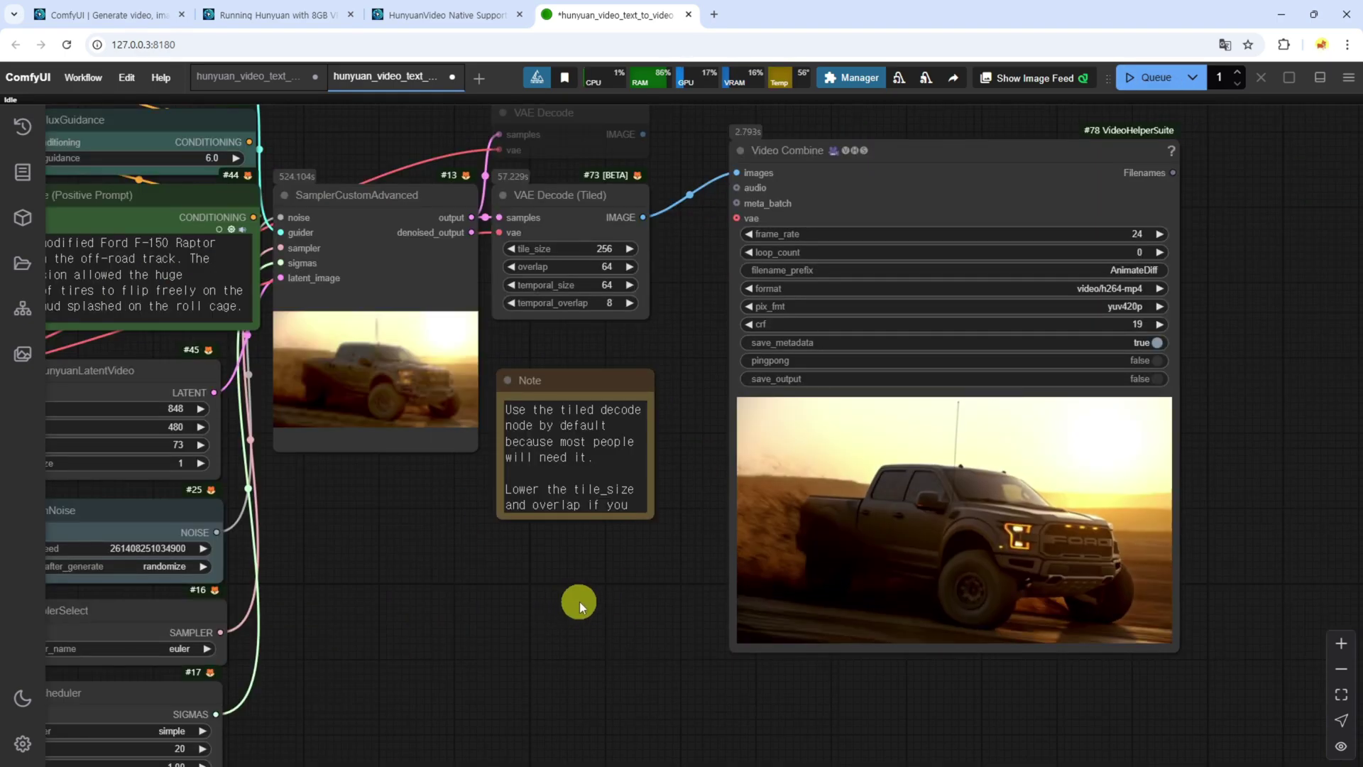
Examine the generated truck video in Video Combine, and review the model loader nodes and the positive prompt text.
scroll(999, 654, "up", 2)
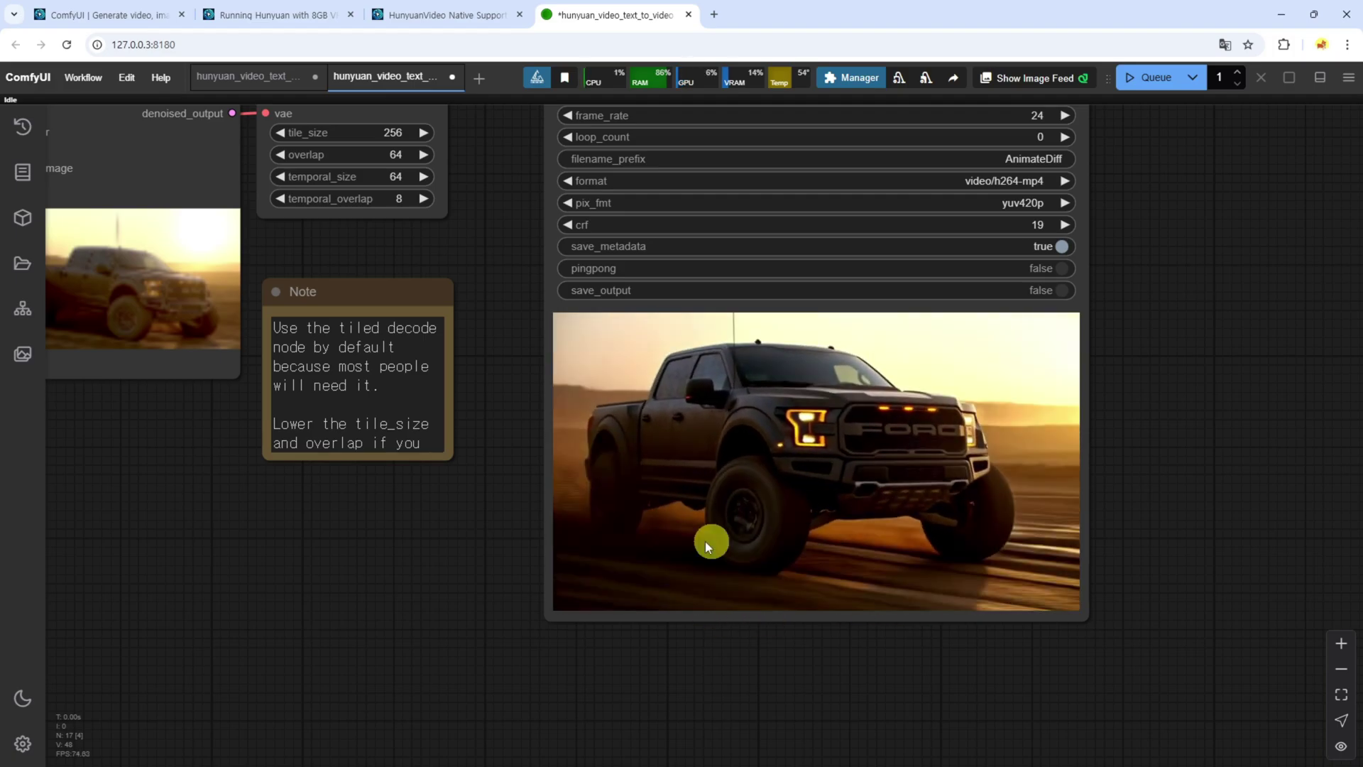
left_click_drag(487, 547, 518, 558)
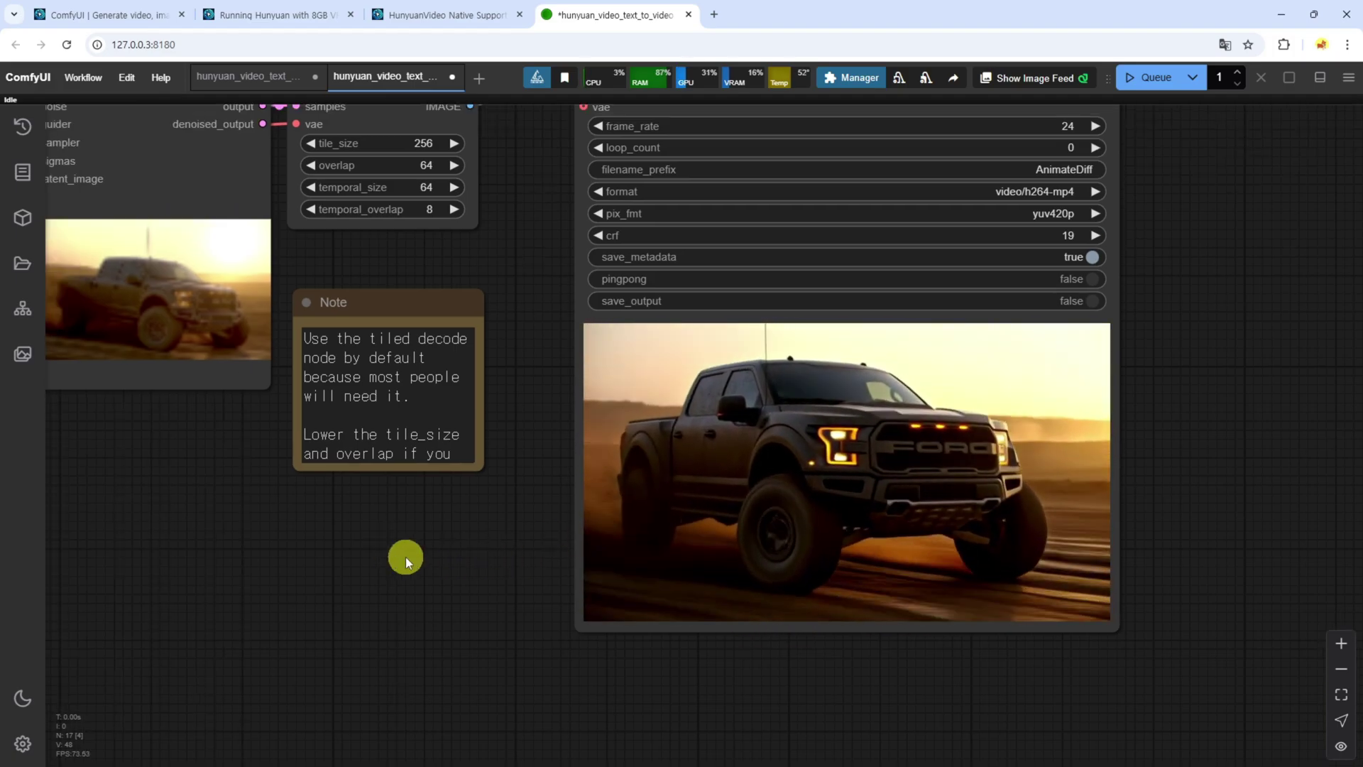
scroll(406, 557, "down", 4)
left_click_drag(326, 564, 730, 523)
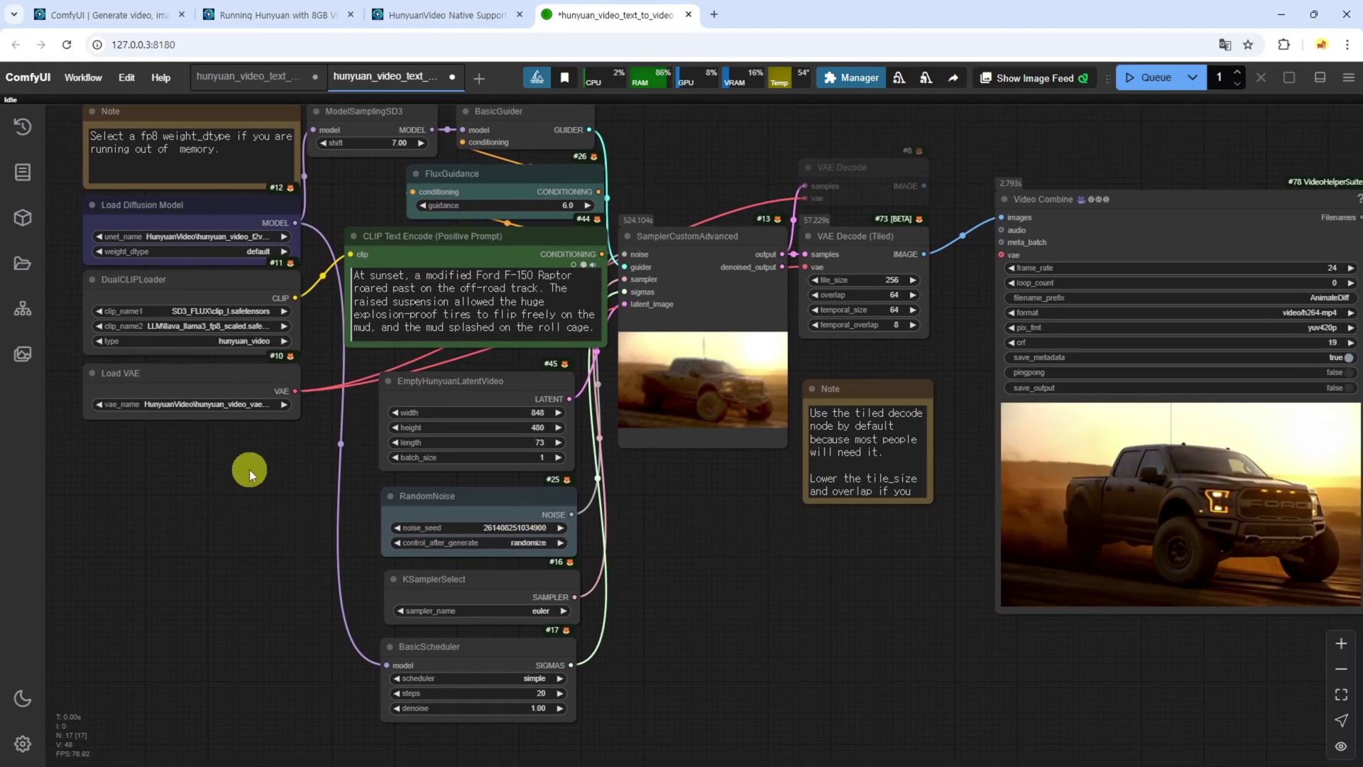
left_click_drag(250, 470, 259, 516)
scroll(79, 334, "up", 3)
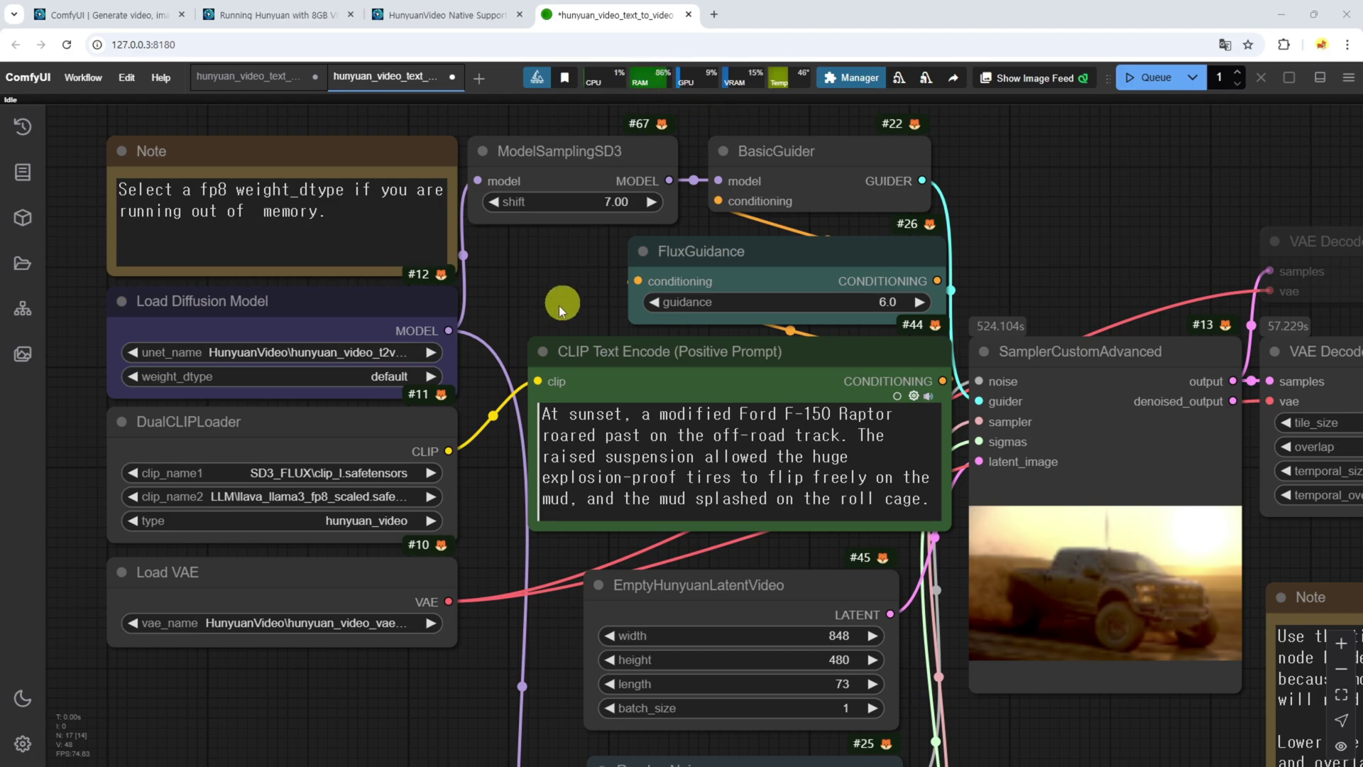
scroll(521, 297, "down", 3)
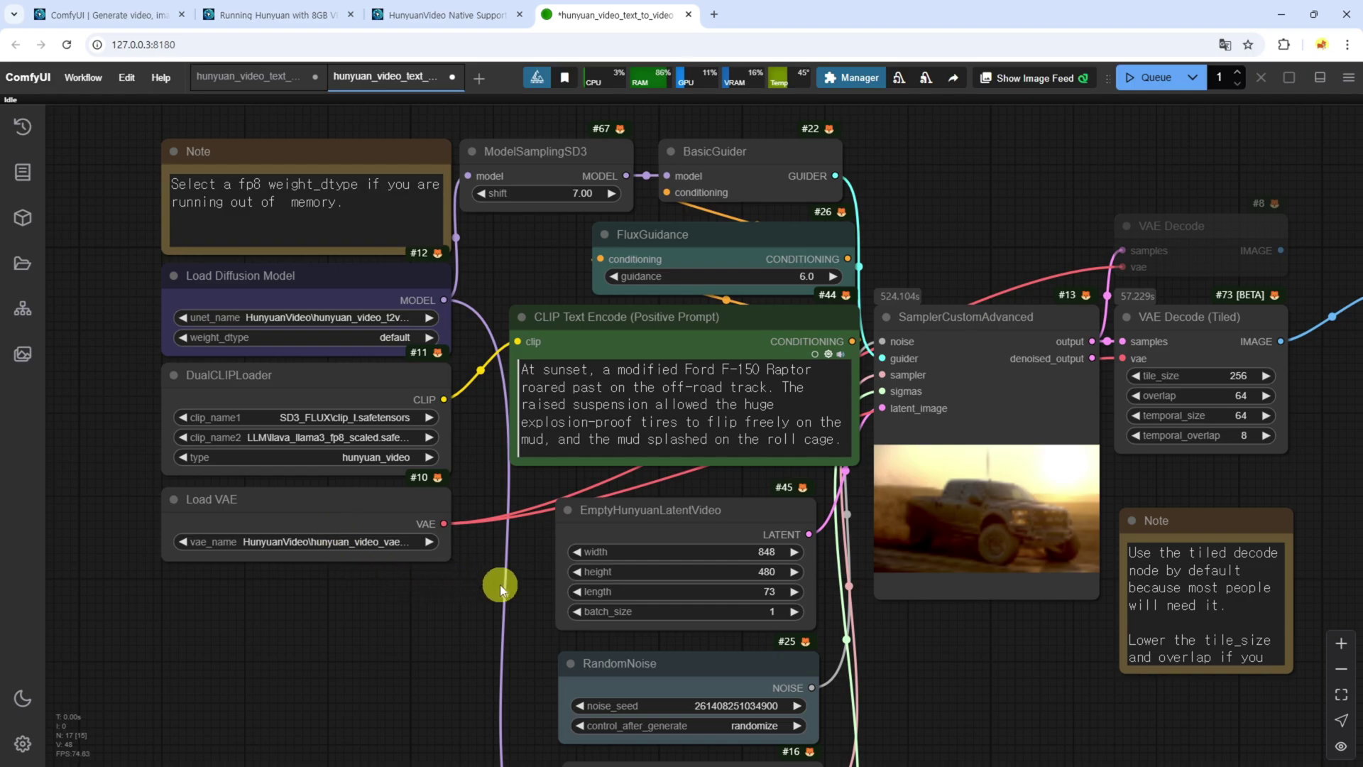
left_click_drag(535, 559, 342, 544)
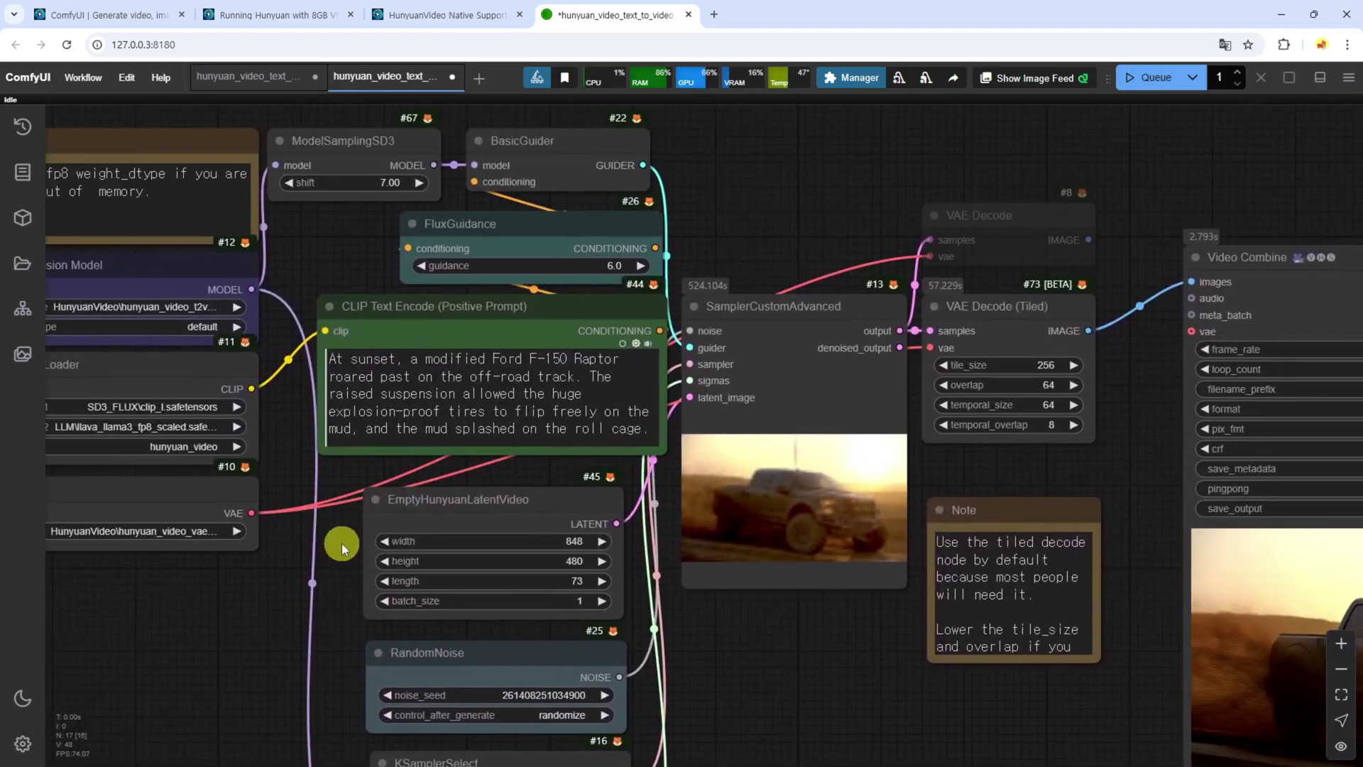
left_click_drag(329, 359, 625, 429)
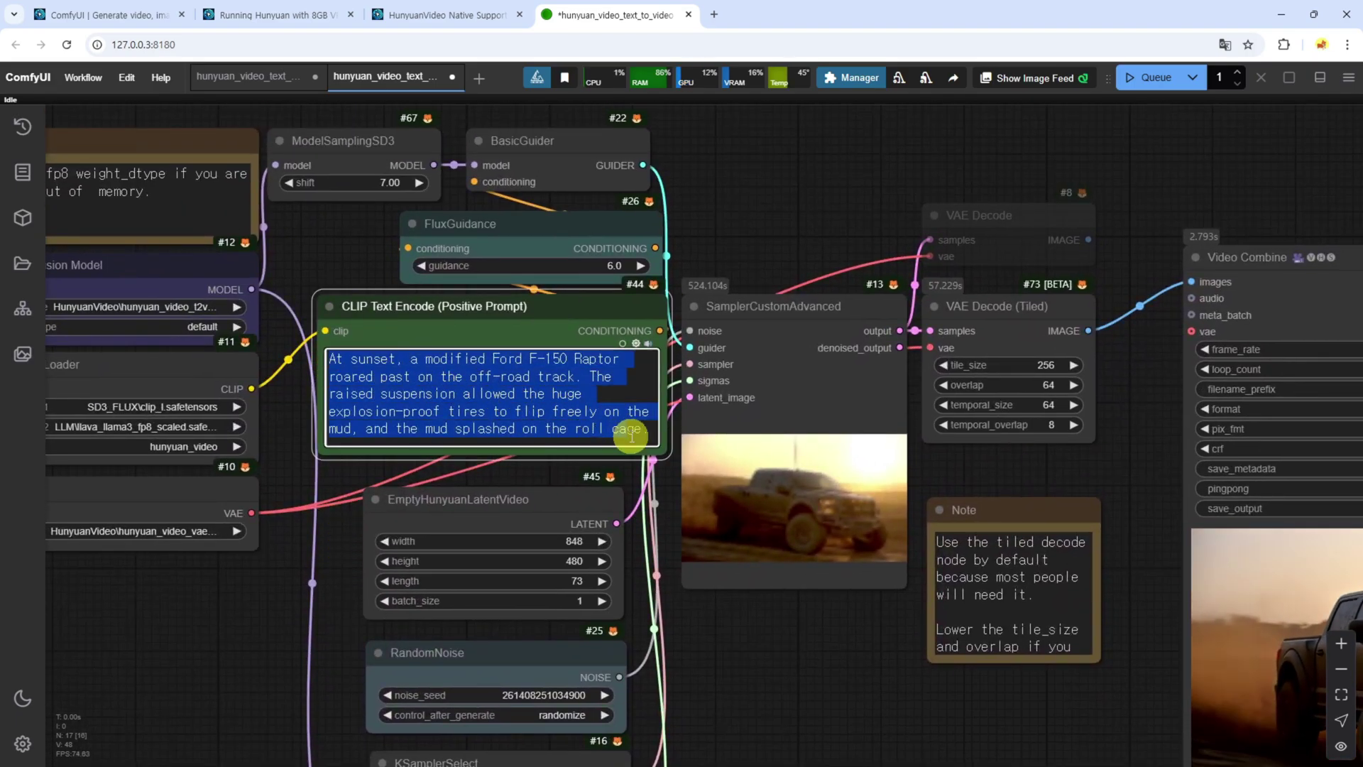
Examine the full text of the positive prompt in the CLIP Text Encode node.
left_click_drag(294, 423, 362, 429)
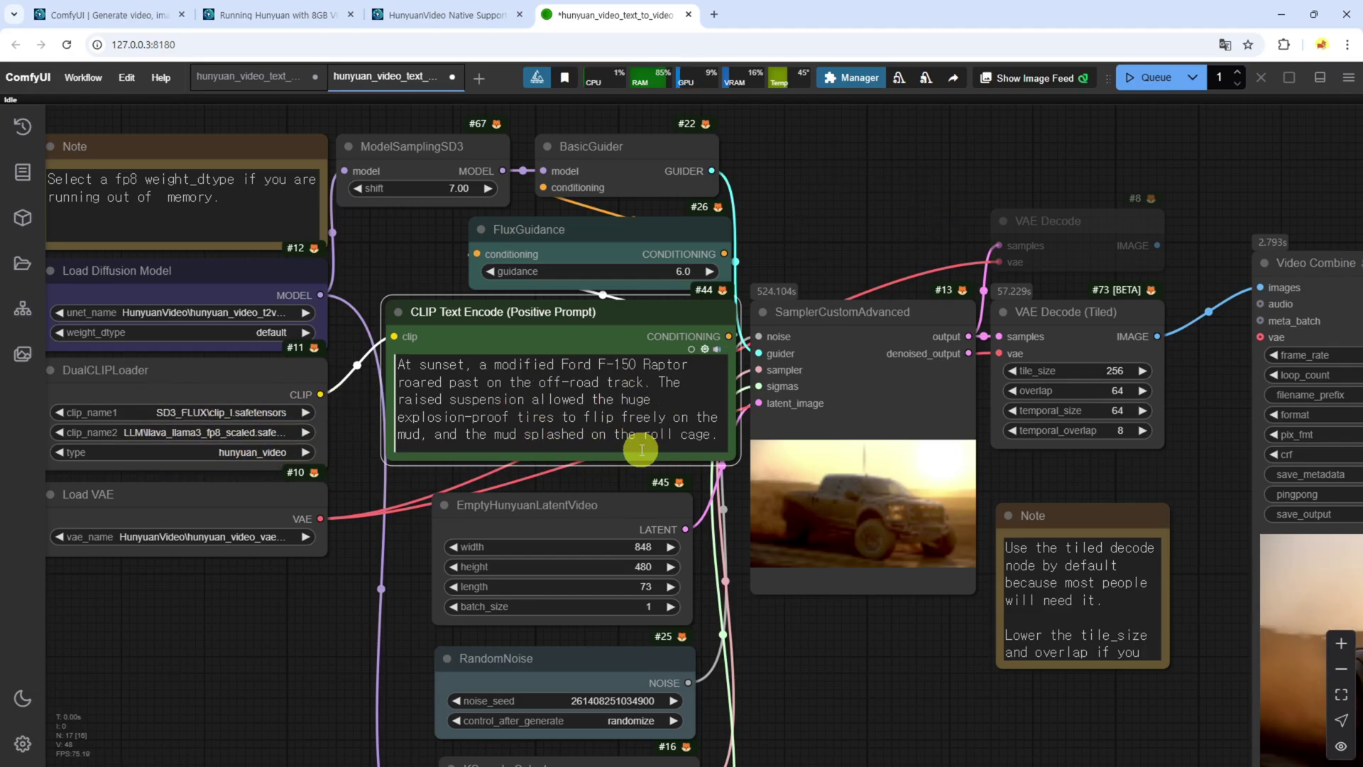
triple_click(396, 363)
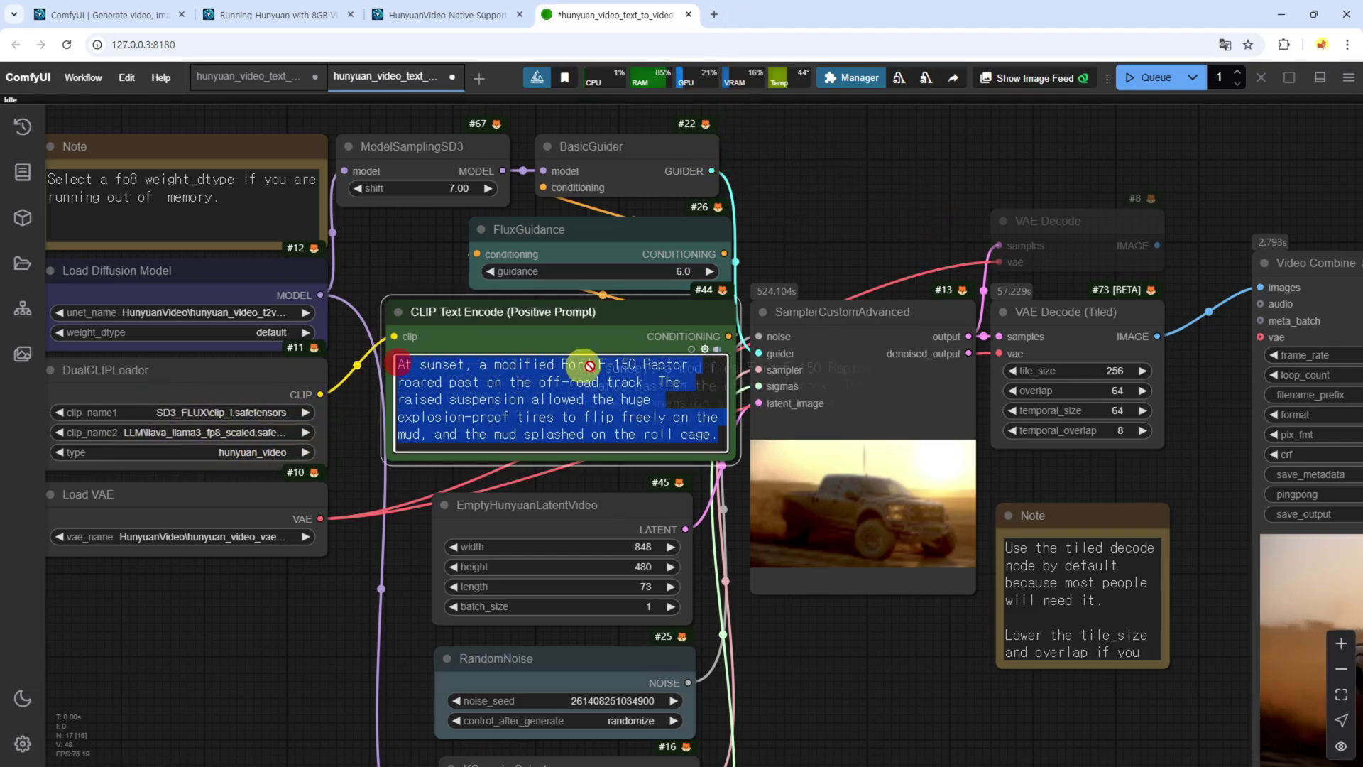
left_click(681, 398)
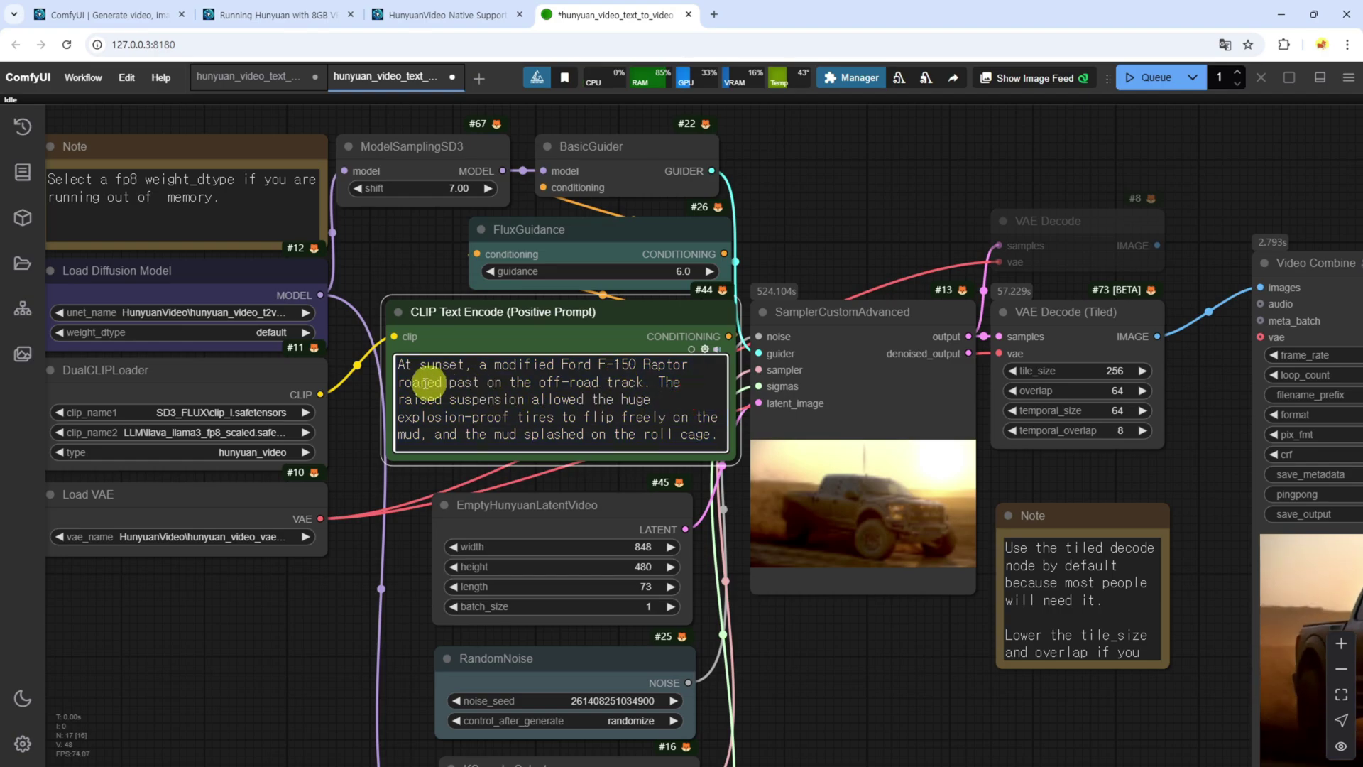
left_click_drag(403, 363, 714, 437)
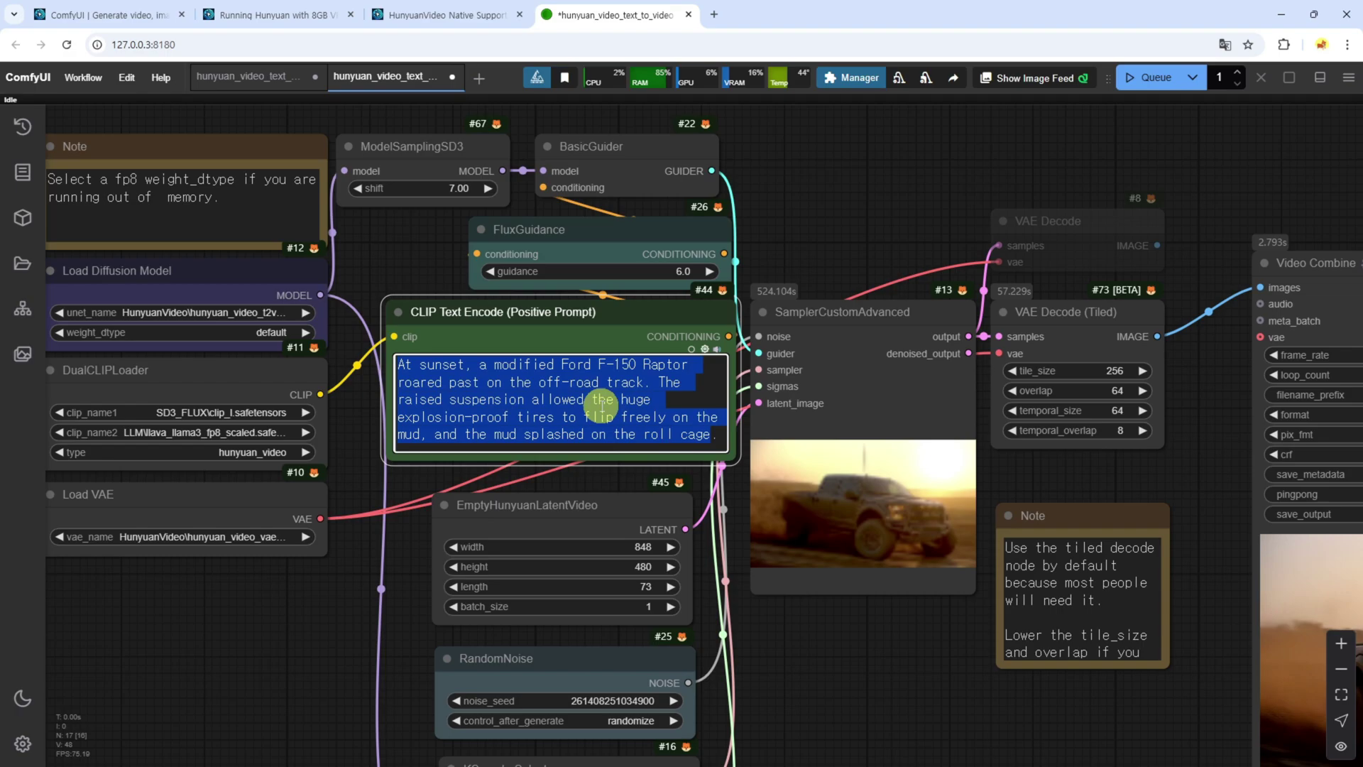
left_click_drag(924, 214, 801, 211)
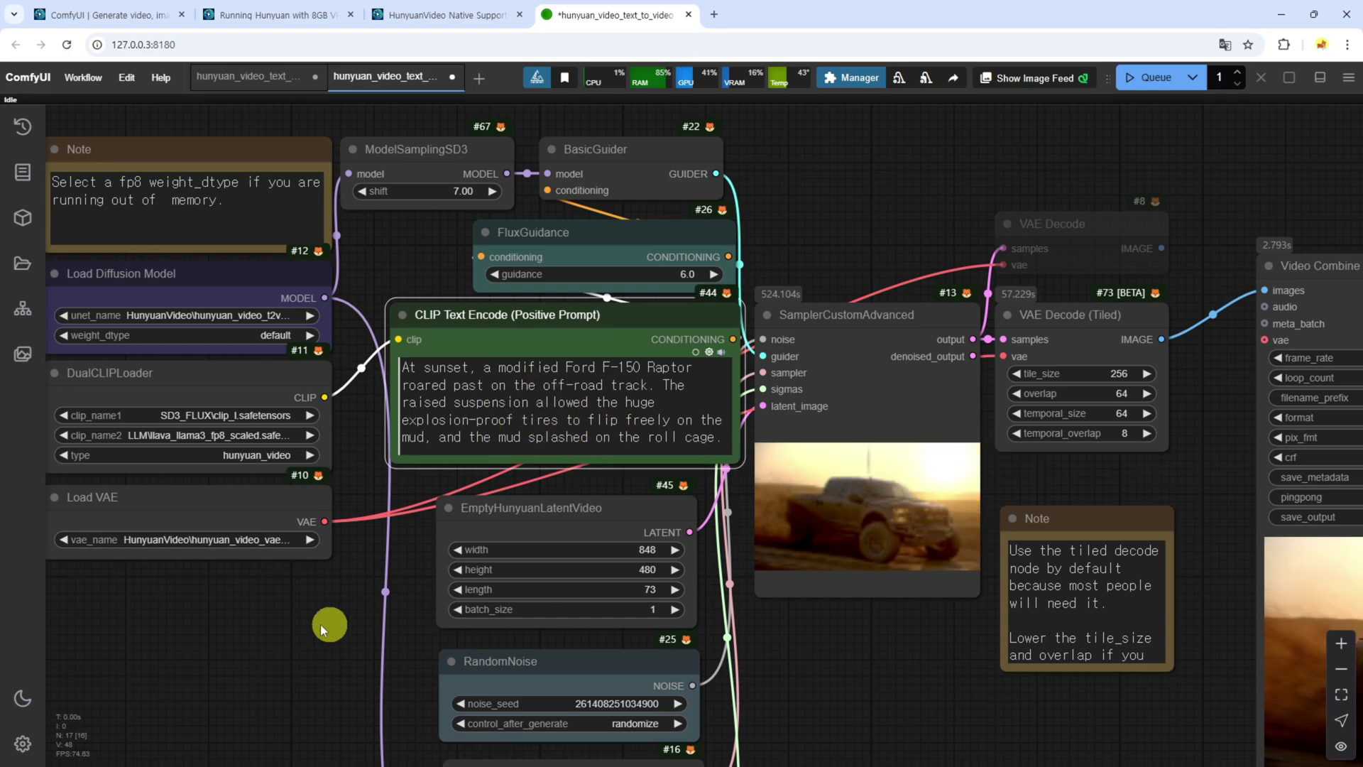
Compare the bypassed VAE Decode node with VAE Decode (Tiled) and its tile settings.
left_click_drag(1157, 471, 673, 494)
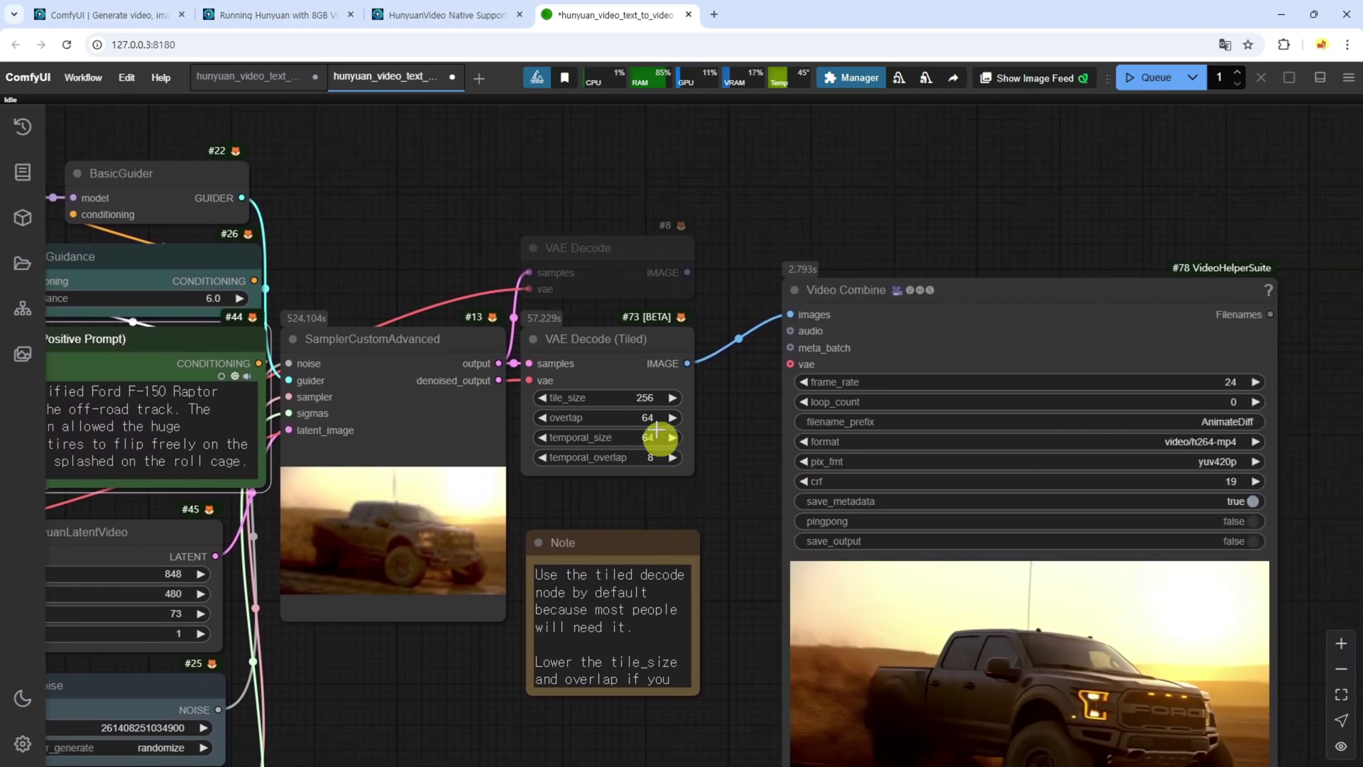
scroll(654, 435, "up", 5)
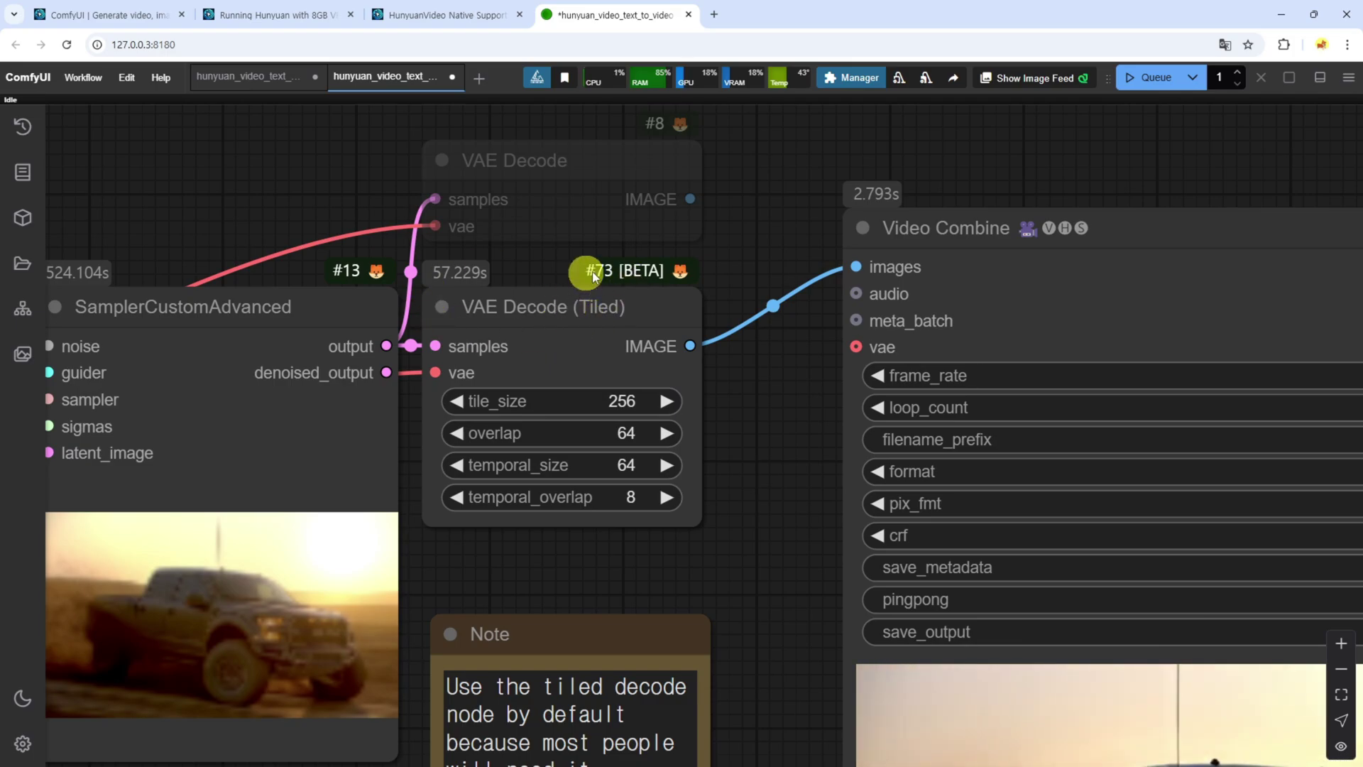
left_click(529, 162)
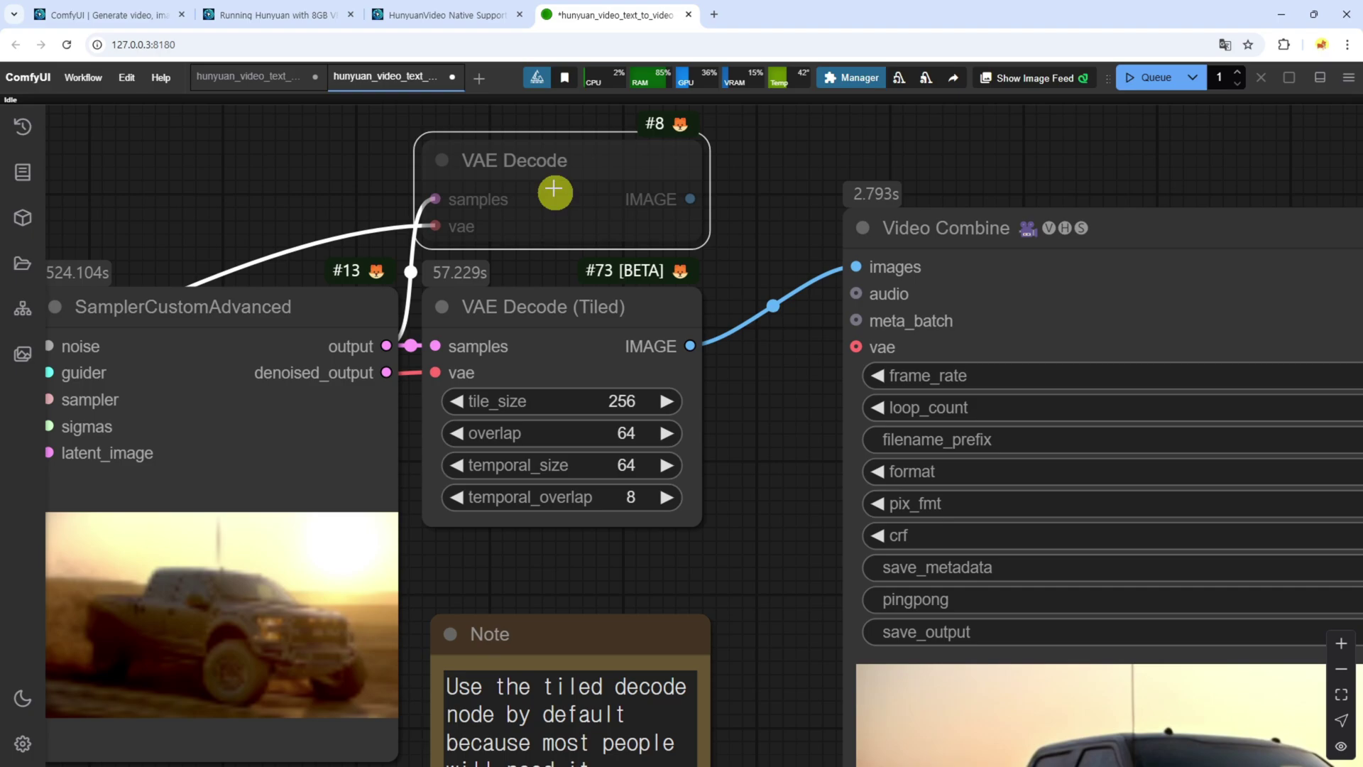
left_click(545, 309)
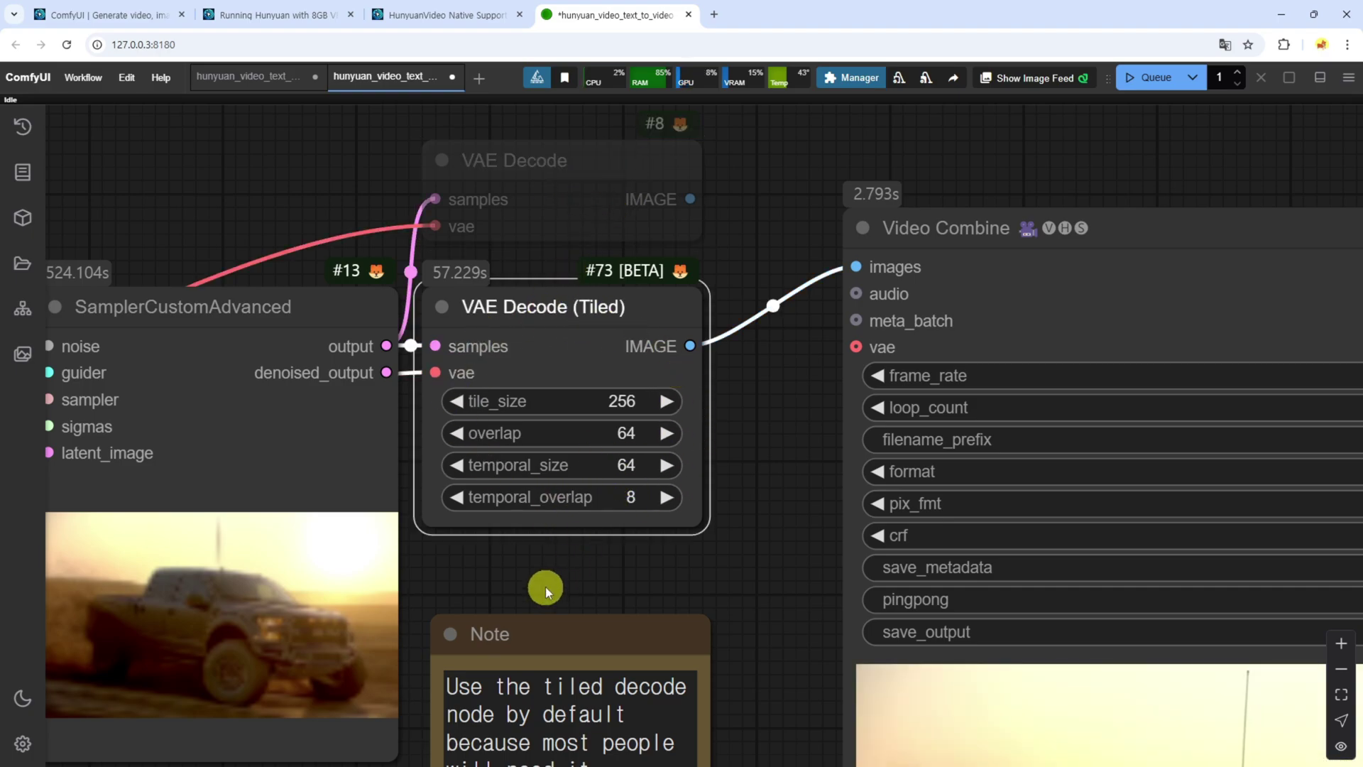
scroll(545, 588, "down", 4)
left_click(559, 304)
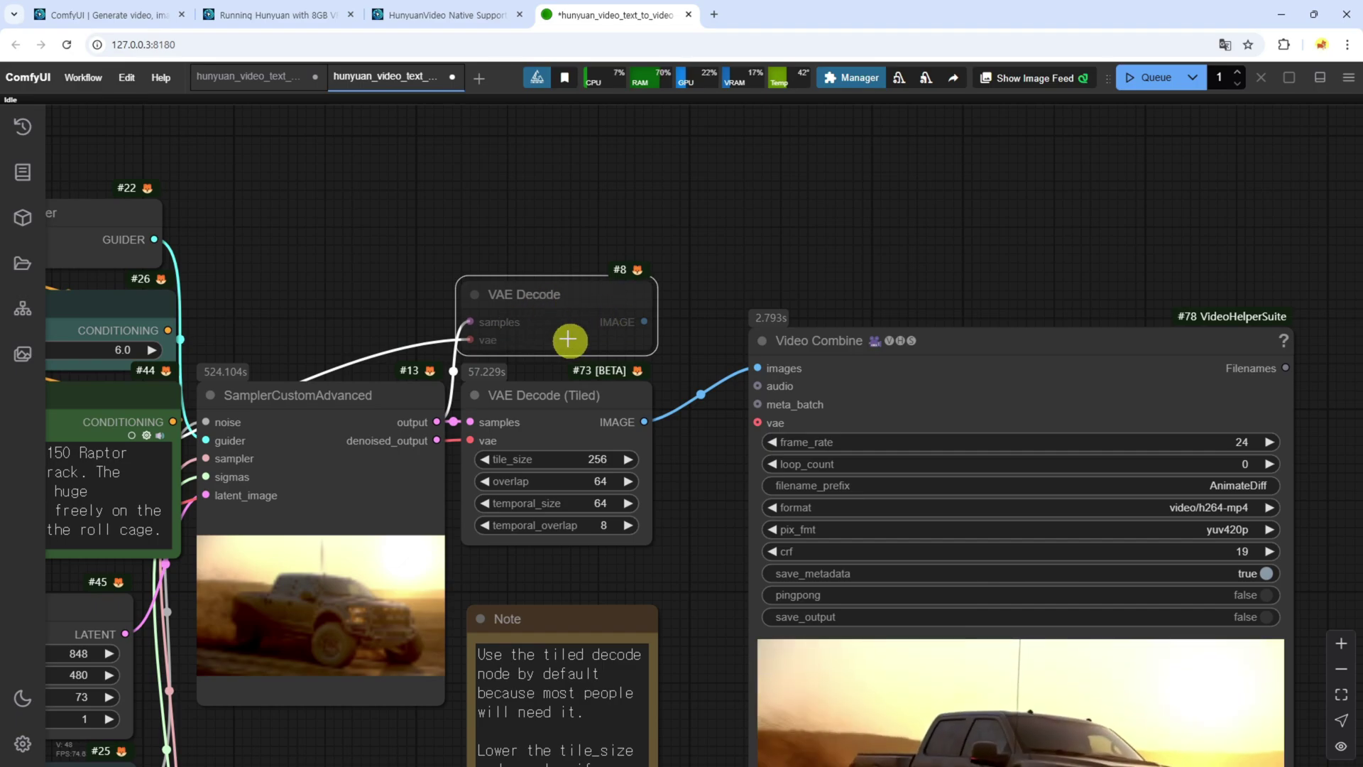
scroll(639, 335, "up", 5)
scroll(746, 405, "down", 8)
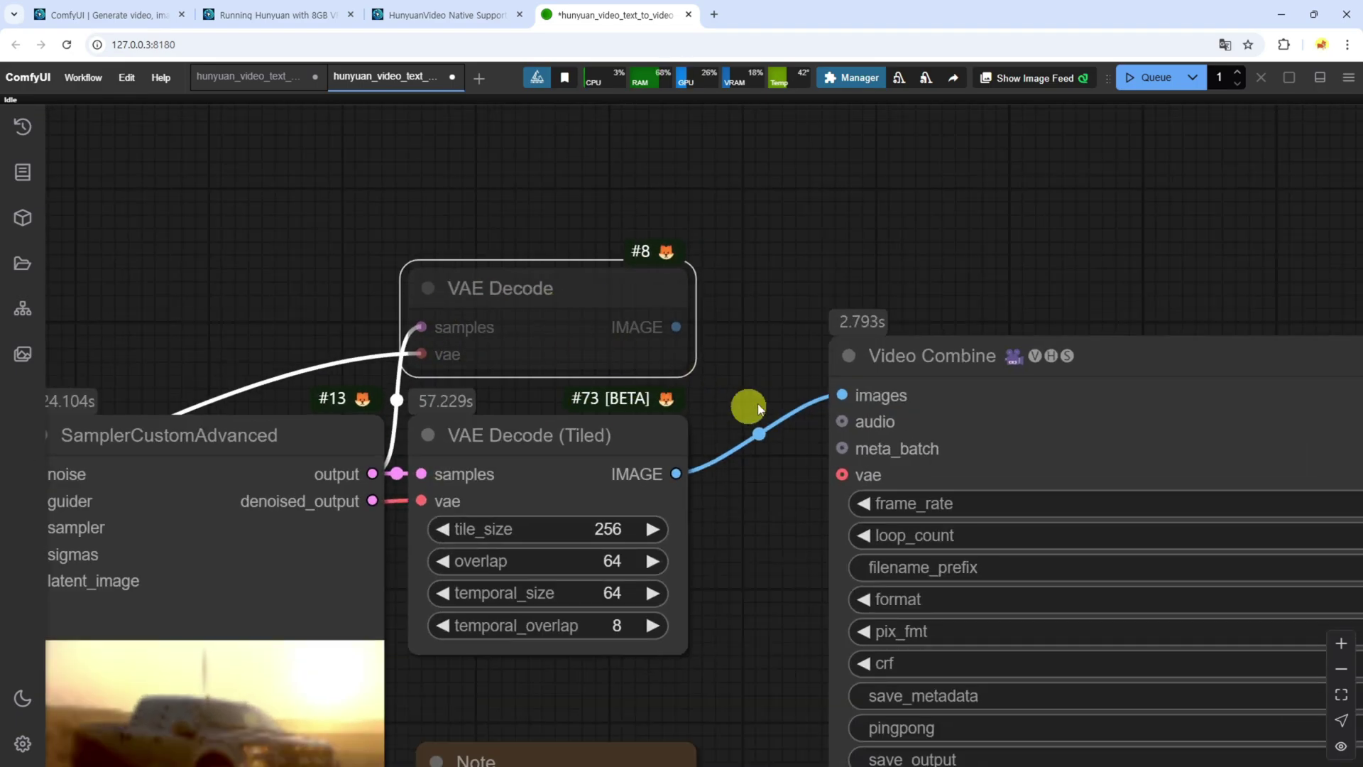
Review the weight_dtype options available in the Load Diffusion Model node.
scroll(526, 372, "up", 5)
left_click_drag(523, 372, 588, 379)
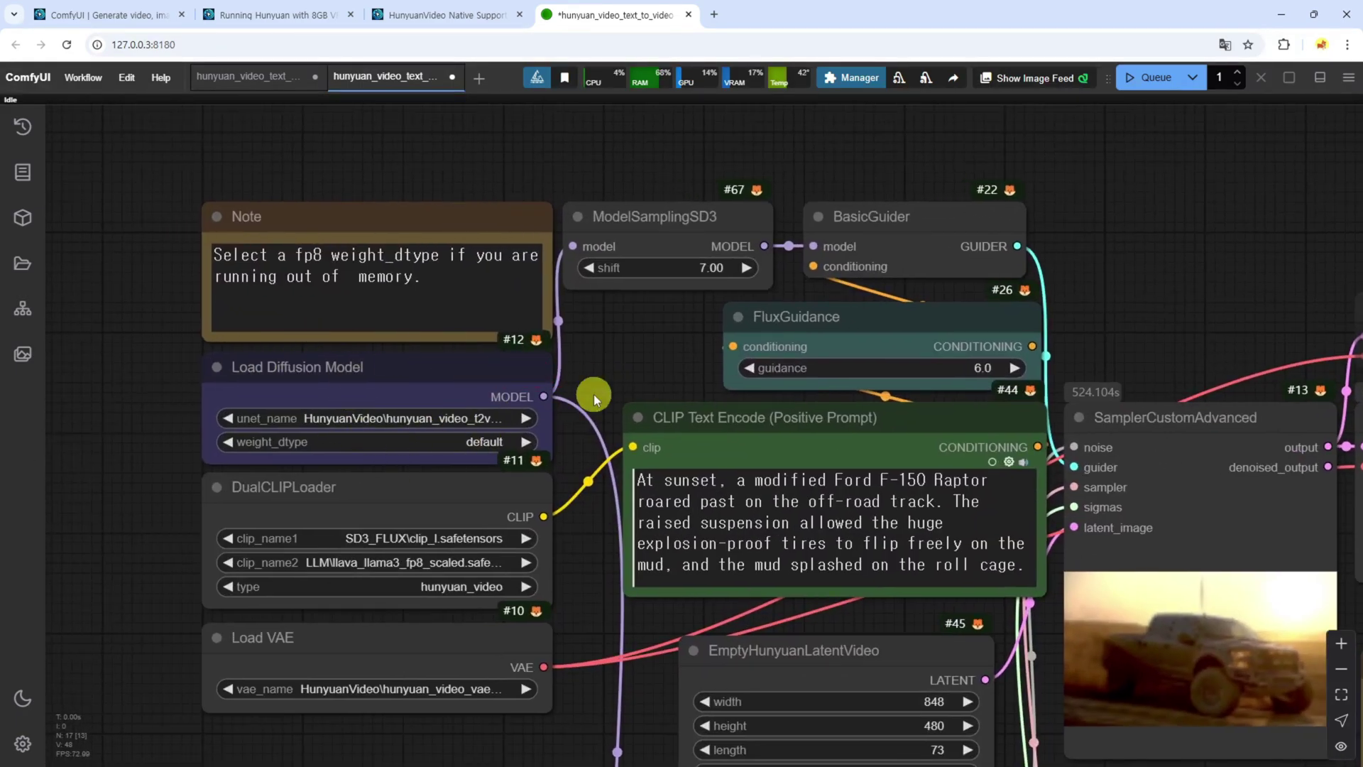
scroll(175, 407, "up", 2)
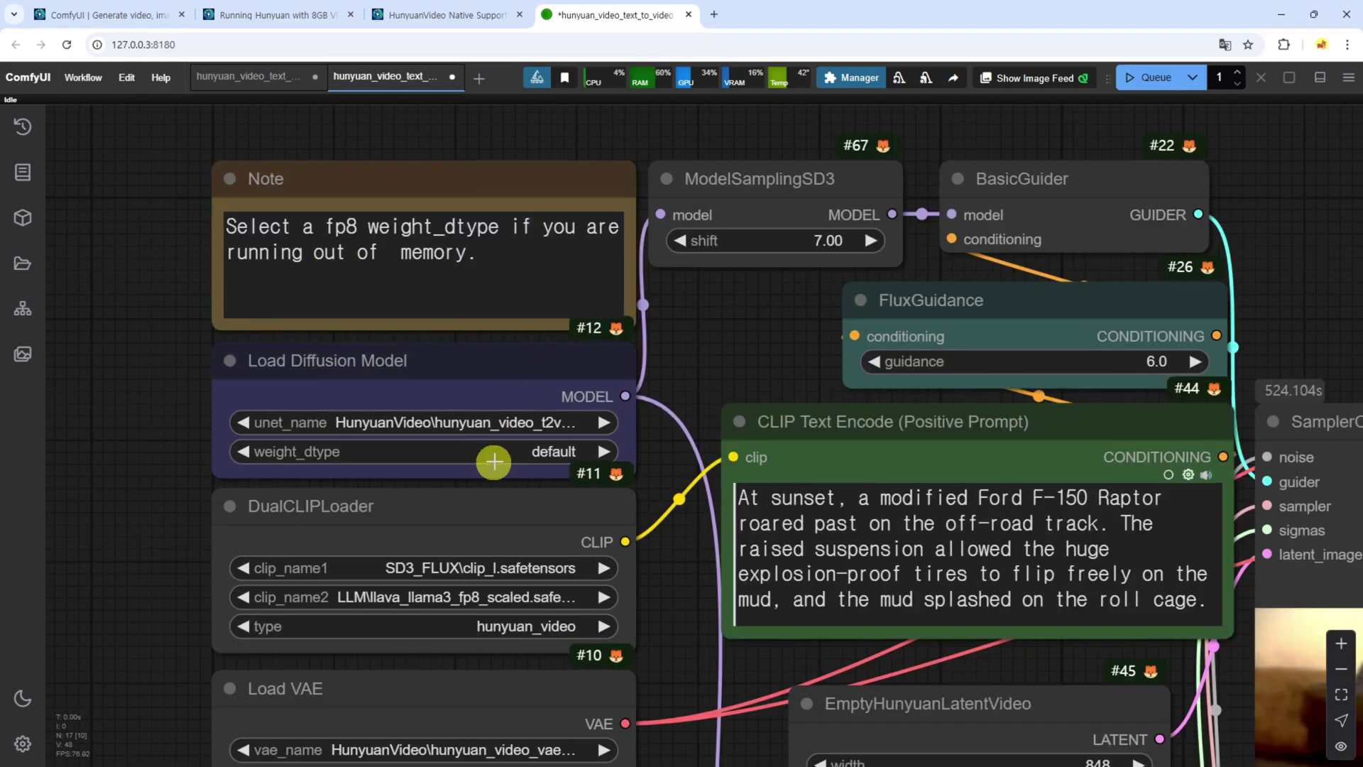
left_click(513, 450)
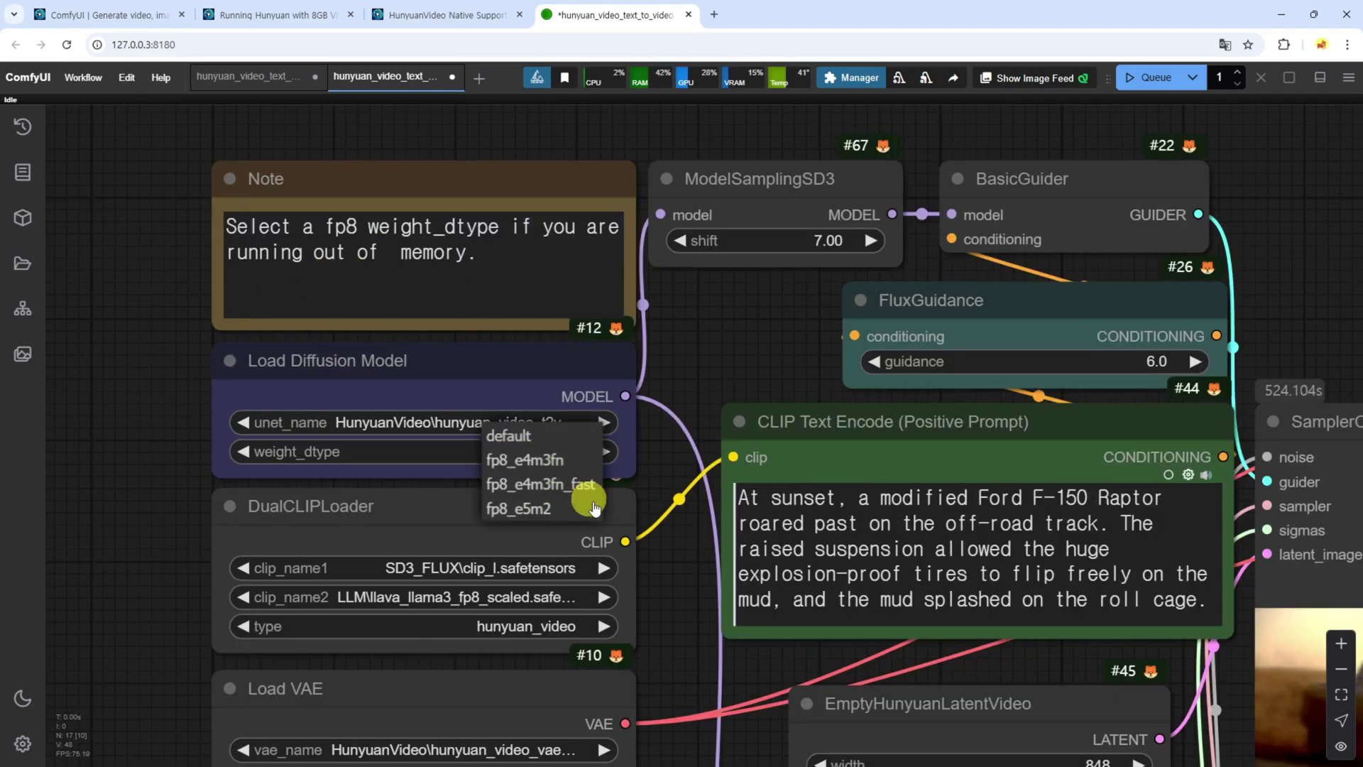
scroll(487, 509, "down", 4)
Check Video Combine's options for saving the preview, and examine its save_output setting.
scroll(679, 652, "down", 4)
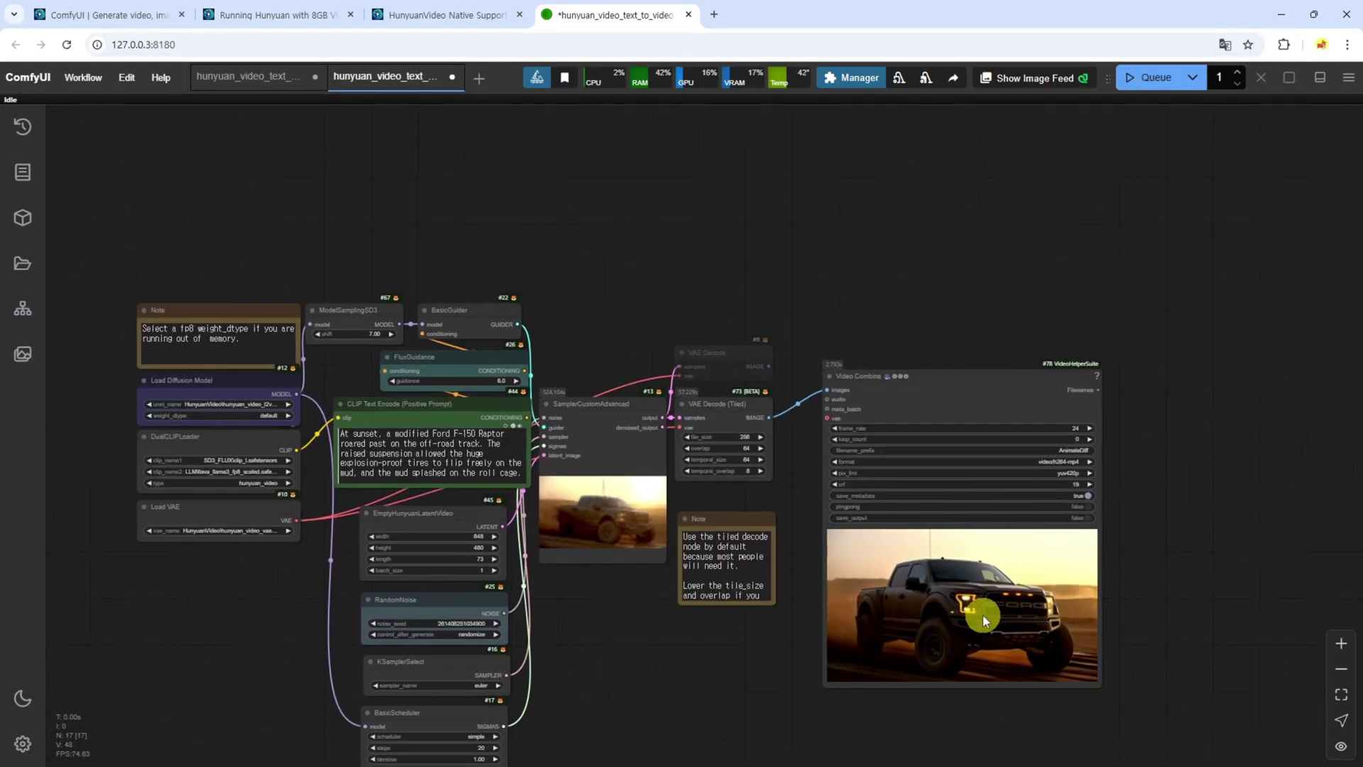
right_click(949, 608)
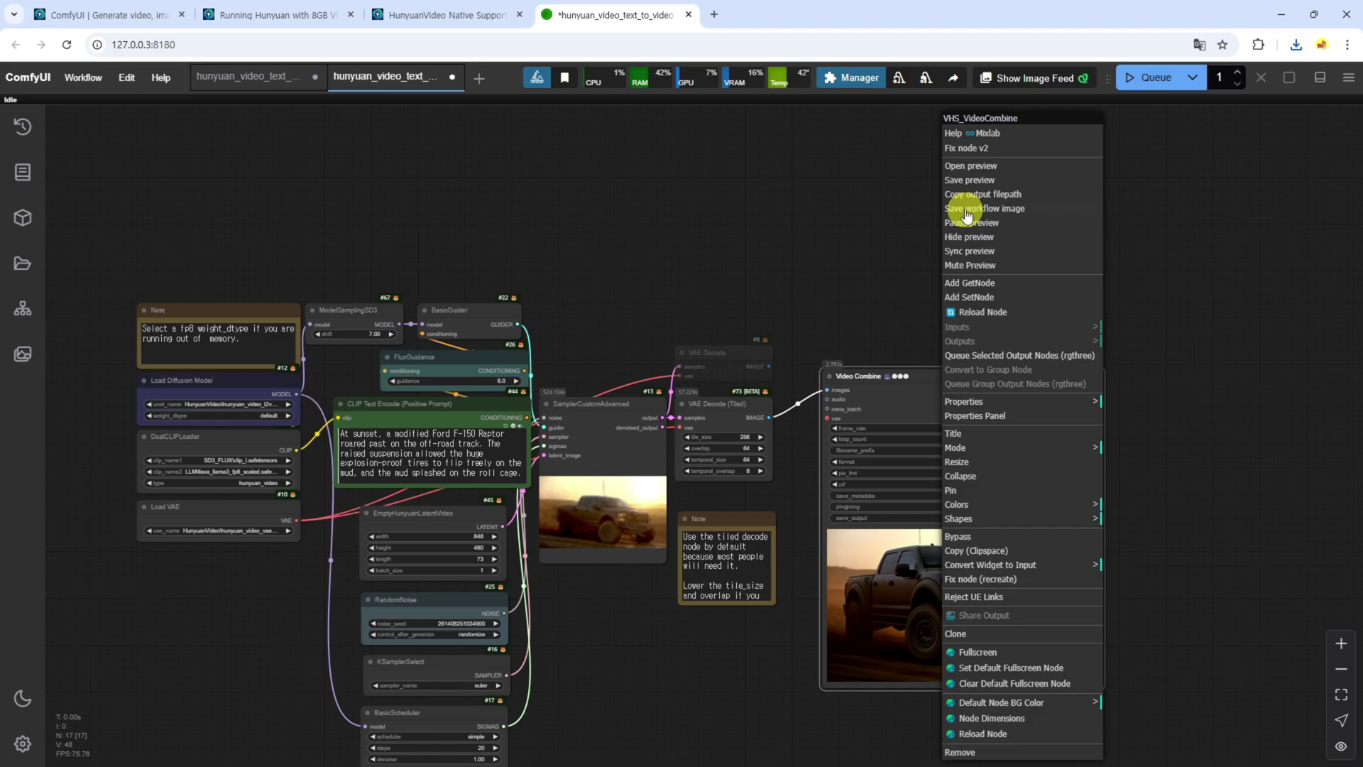
right_click(882, 581)
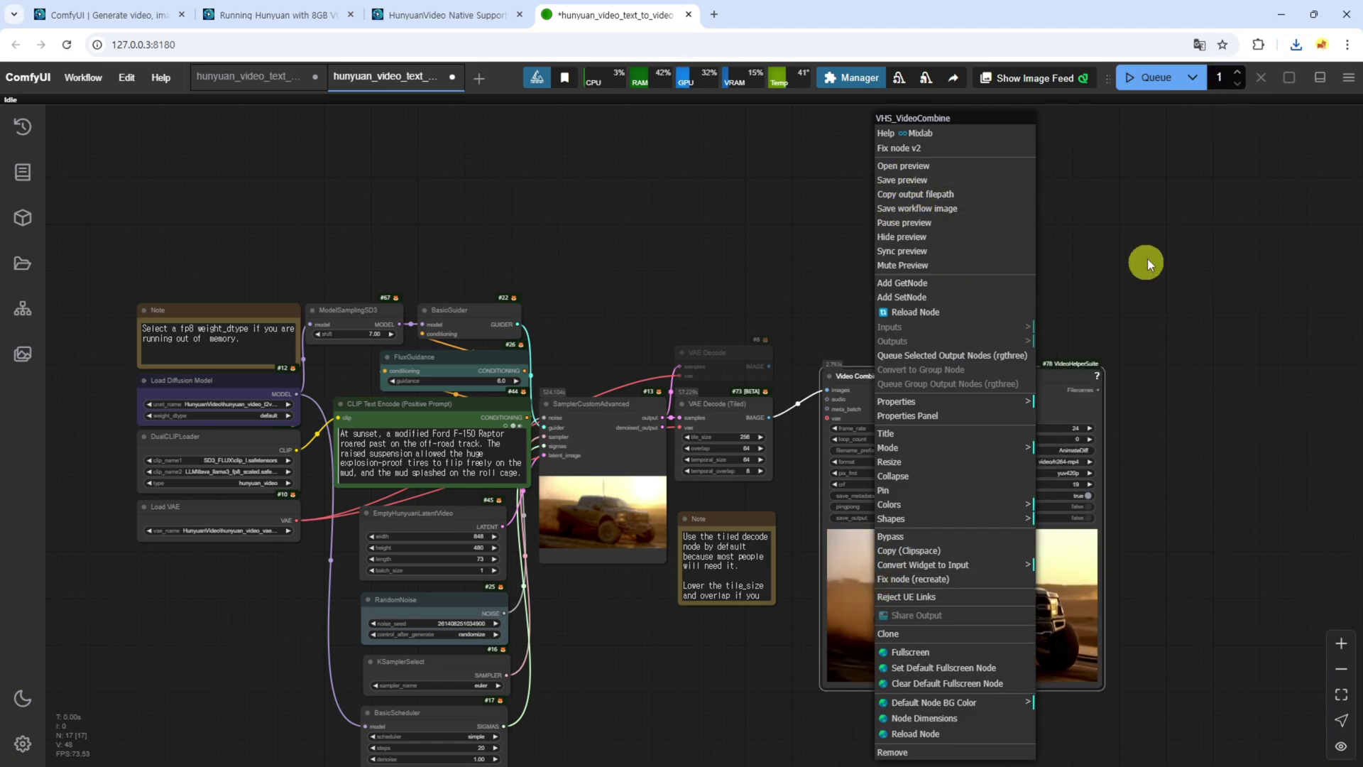
left_click(1190, 295)
scroll(1122, 549, "up", 5)
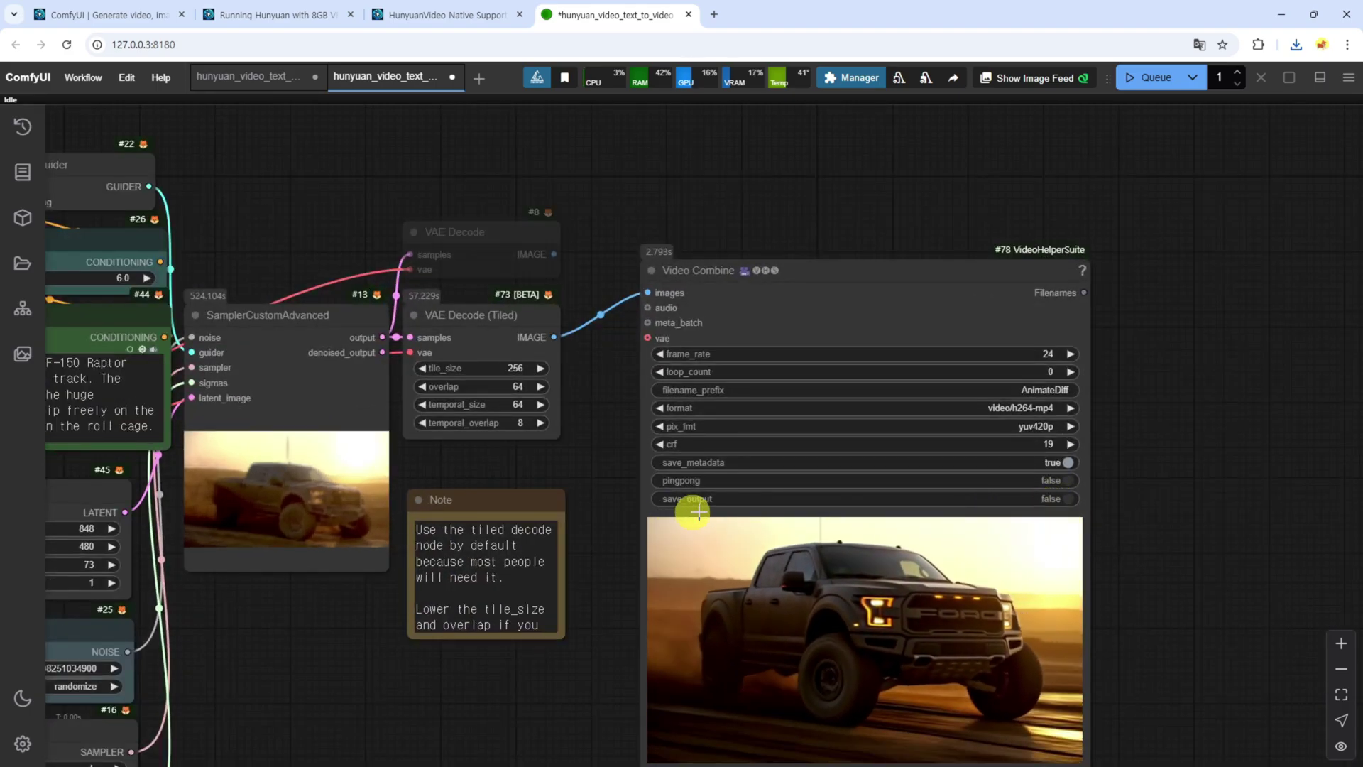
left_click(1063, 499)
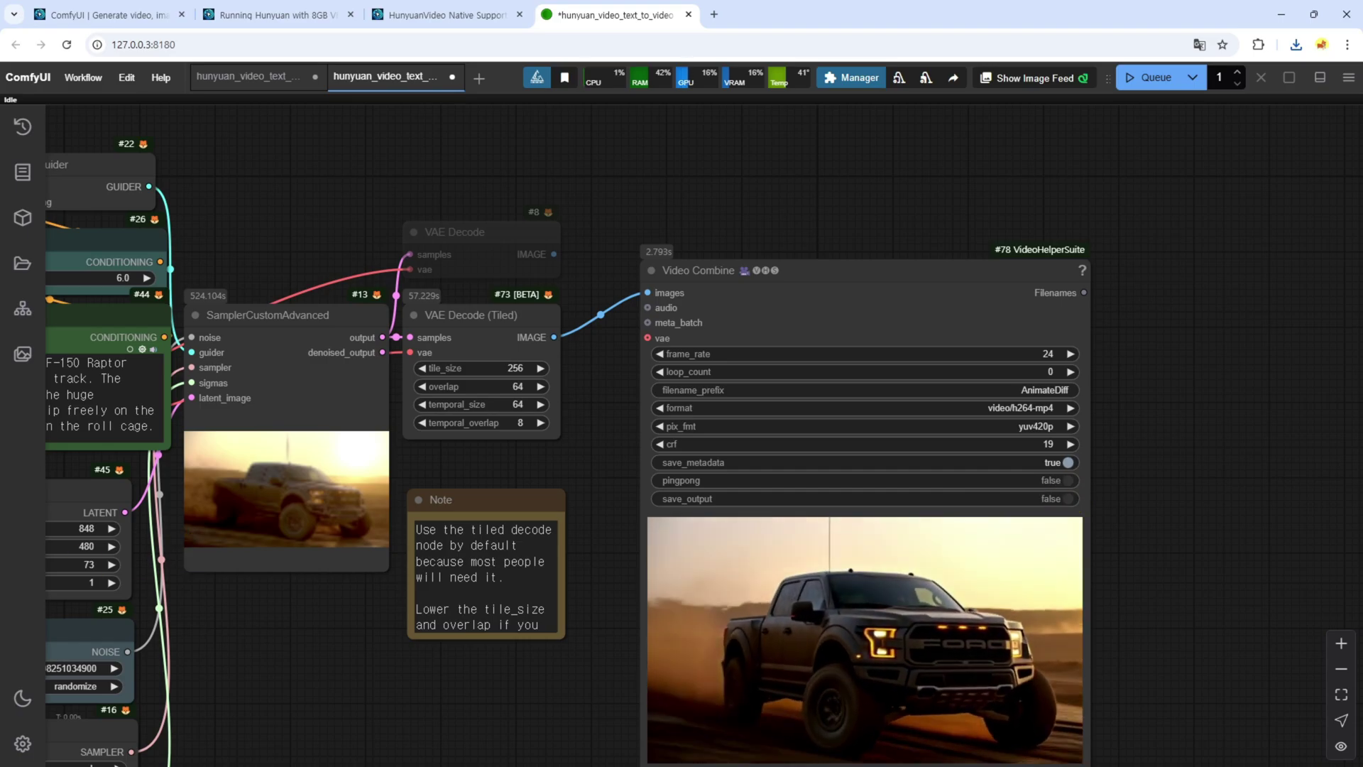
Browse ComfyUI's output folder on the AI (E:) drive in File Explorer, then return to the workflow.
key("super+e")
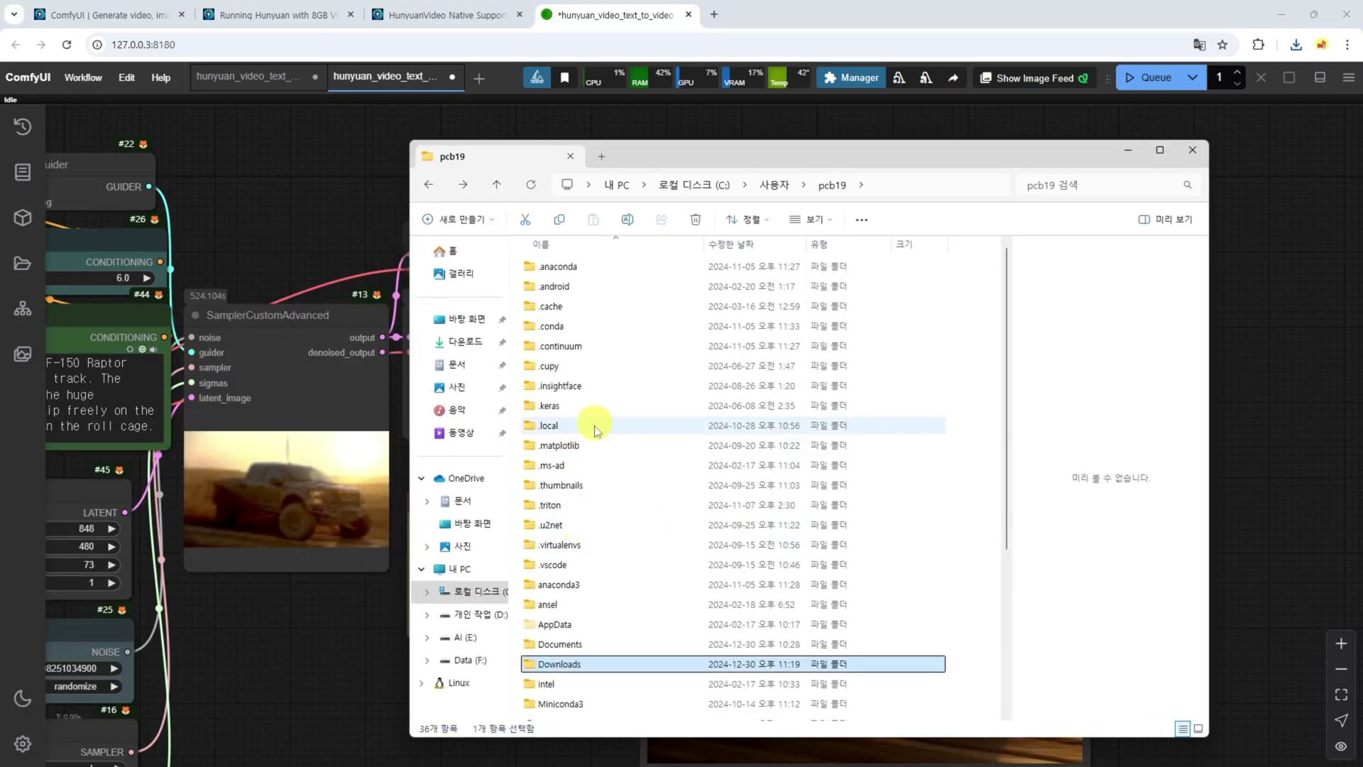
left_click(466, 637)
double_click(557, 268)
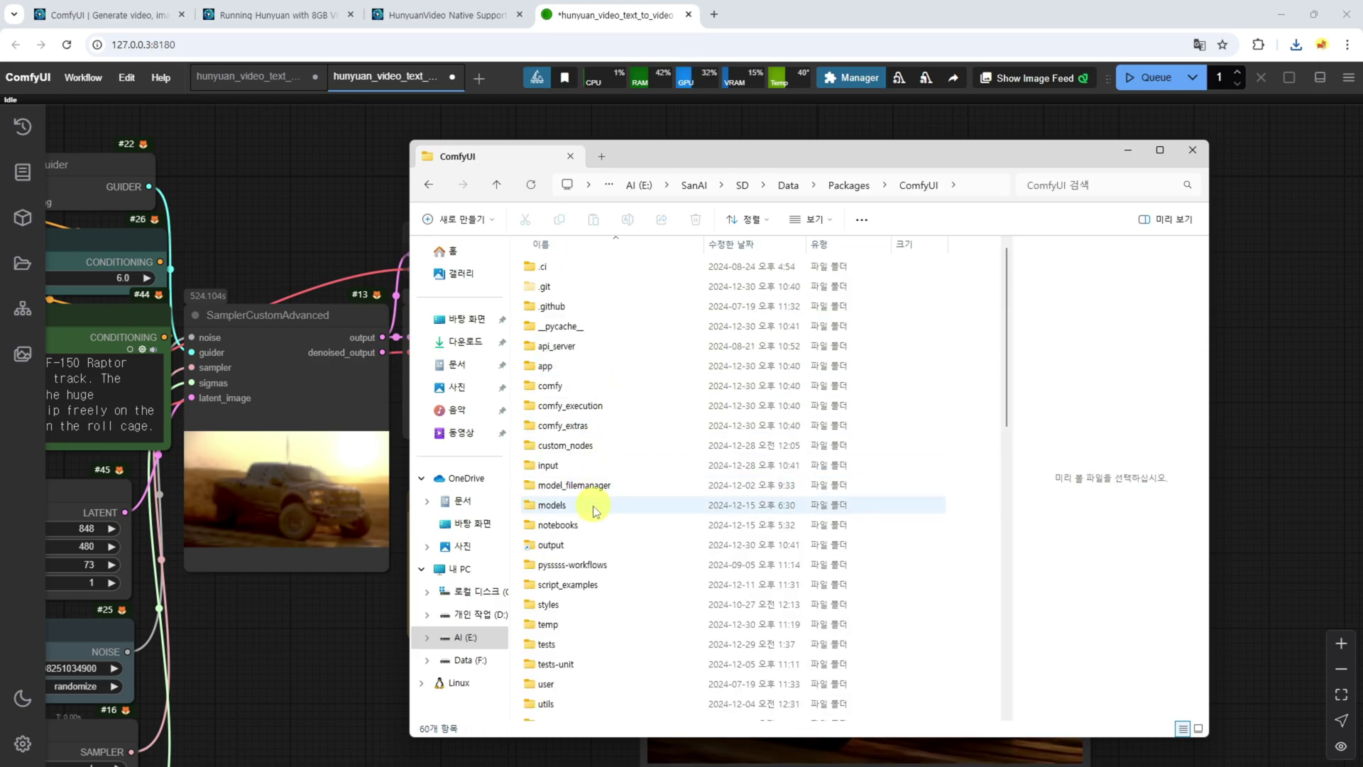
scroll(595, 510, "down", 1)
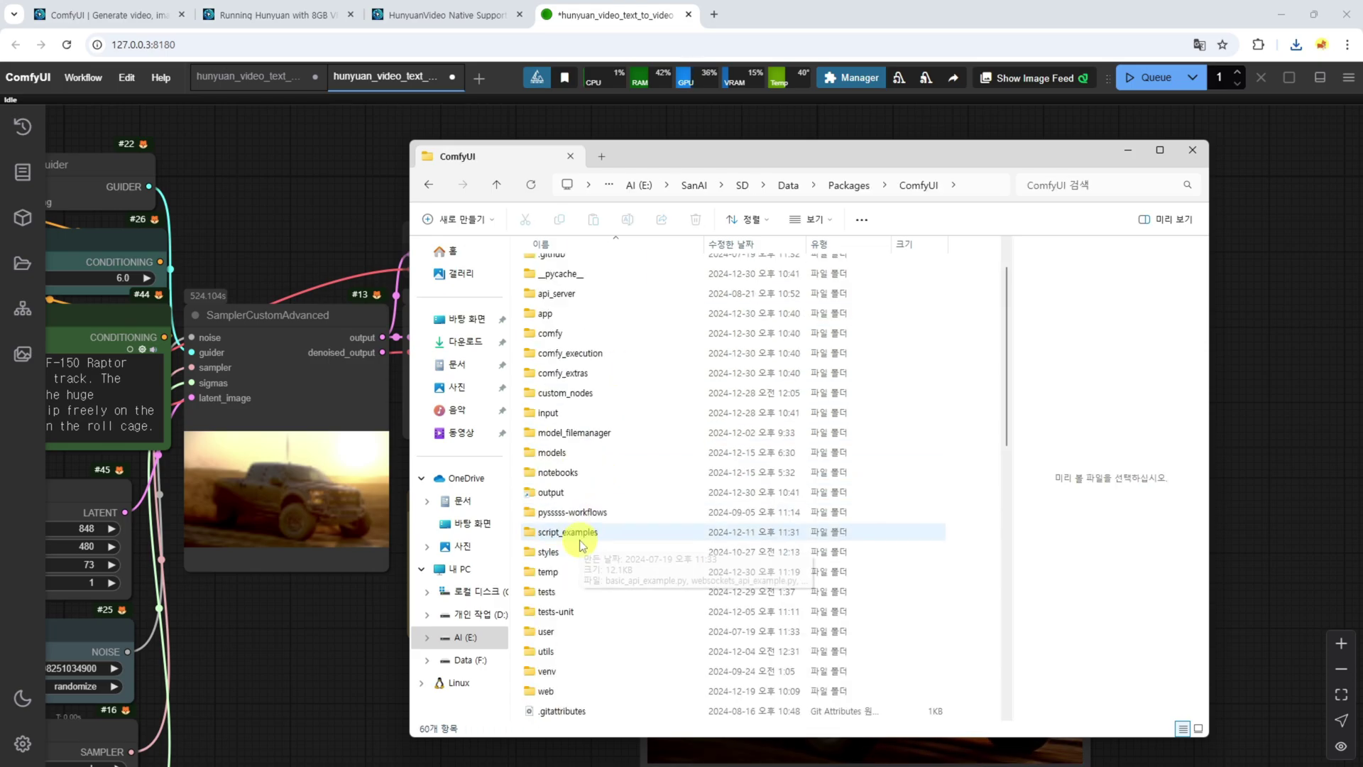
double_click(566, 493)
scroll(831, 524, "down", 5)
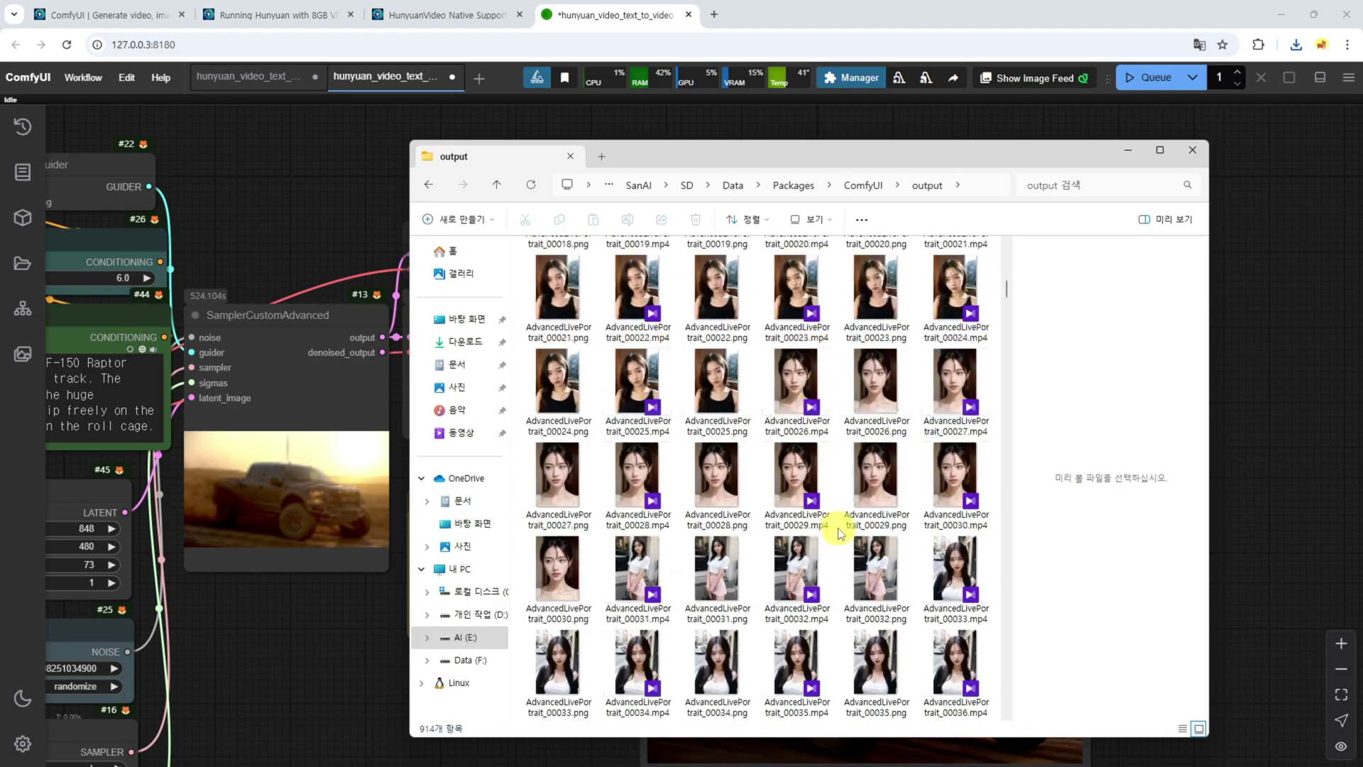
scroll(852, 523, "up", 5)
left_click(1139, 152)
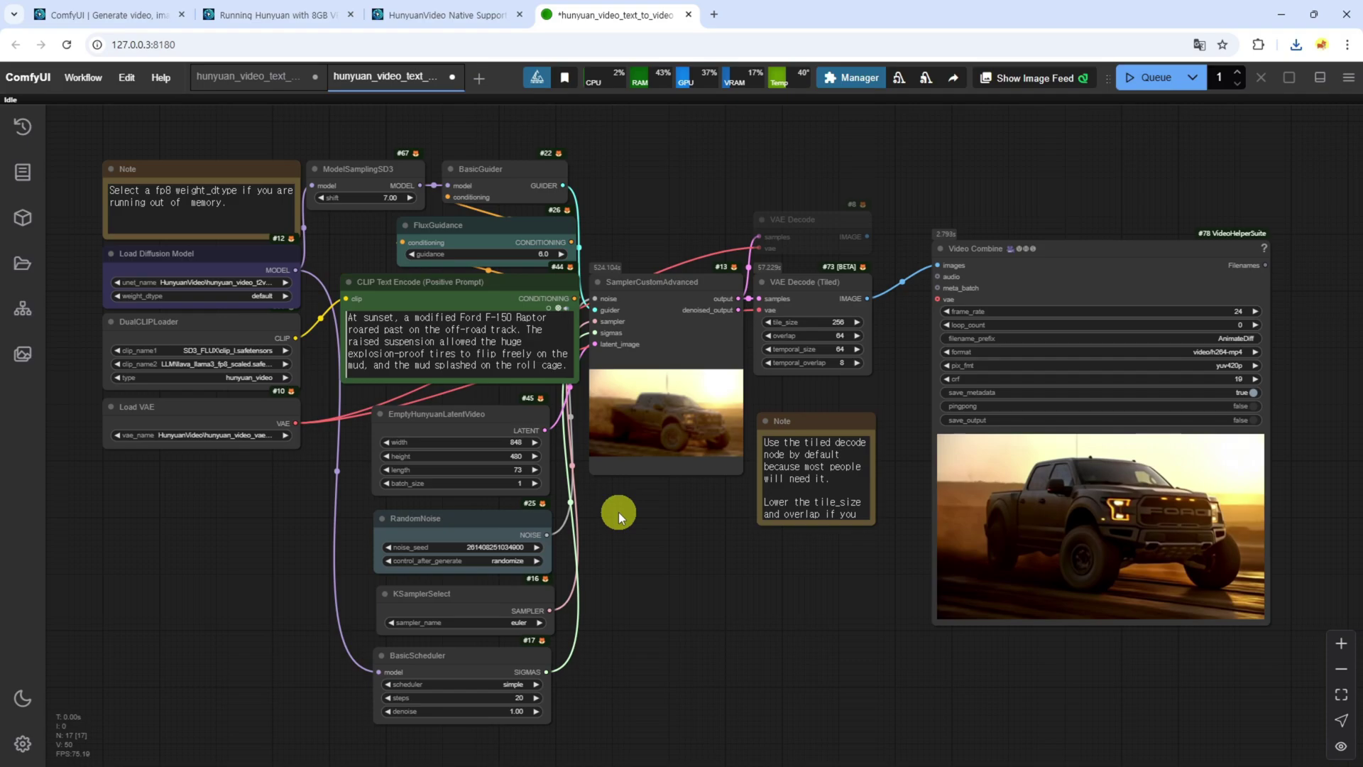
Open the city96/HunyuanVideo-gguf repository on Hugging Face in a new browser tab and show its file list.
scroll(561, 465, "up", 3)
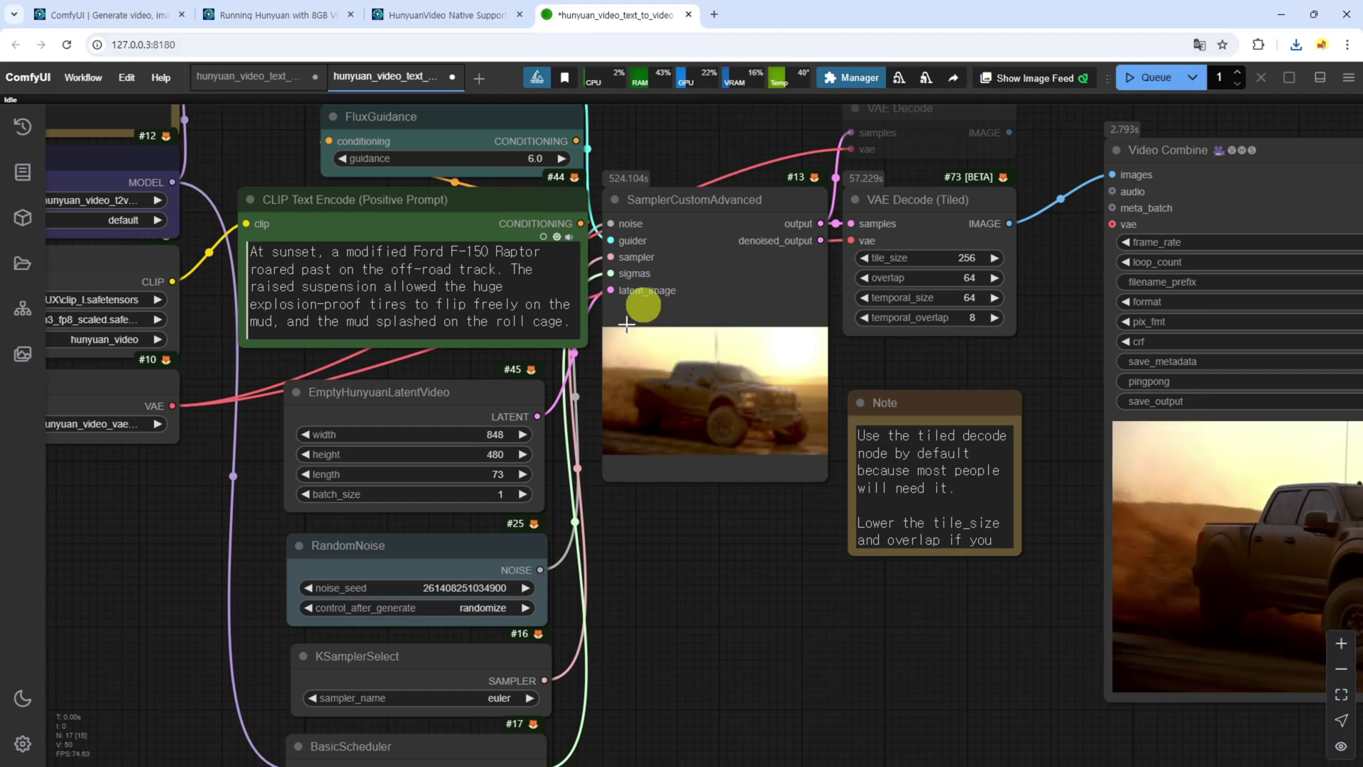
left_click_drag(156, 530, 479, 718)
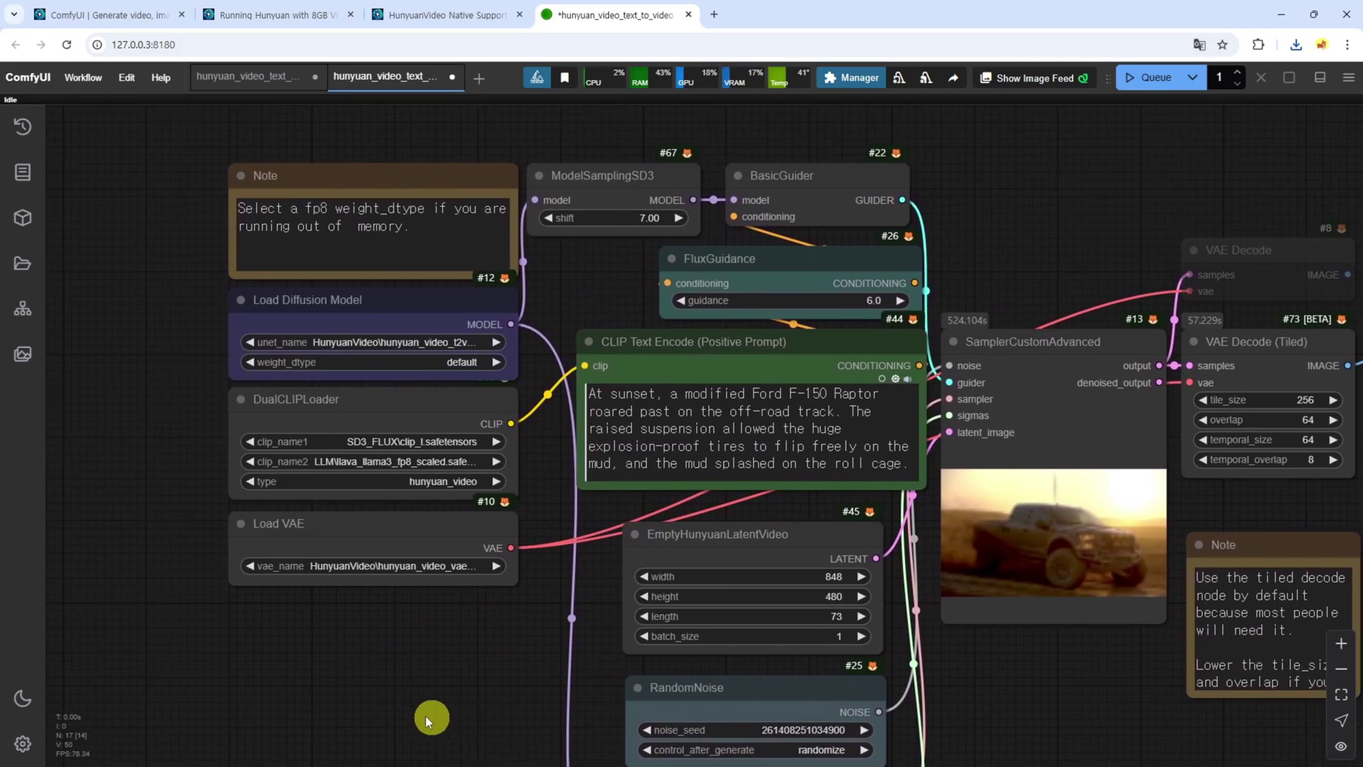
left_click(714, 17)
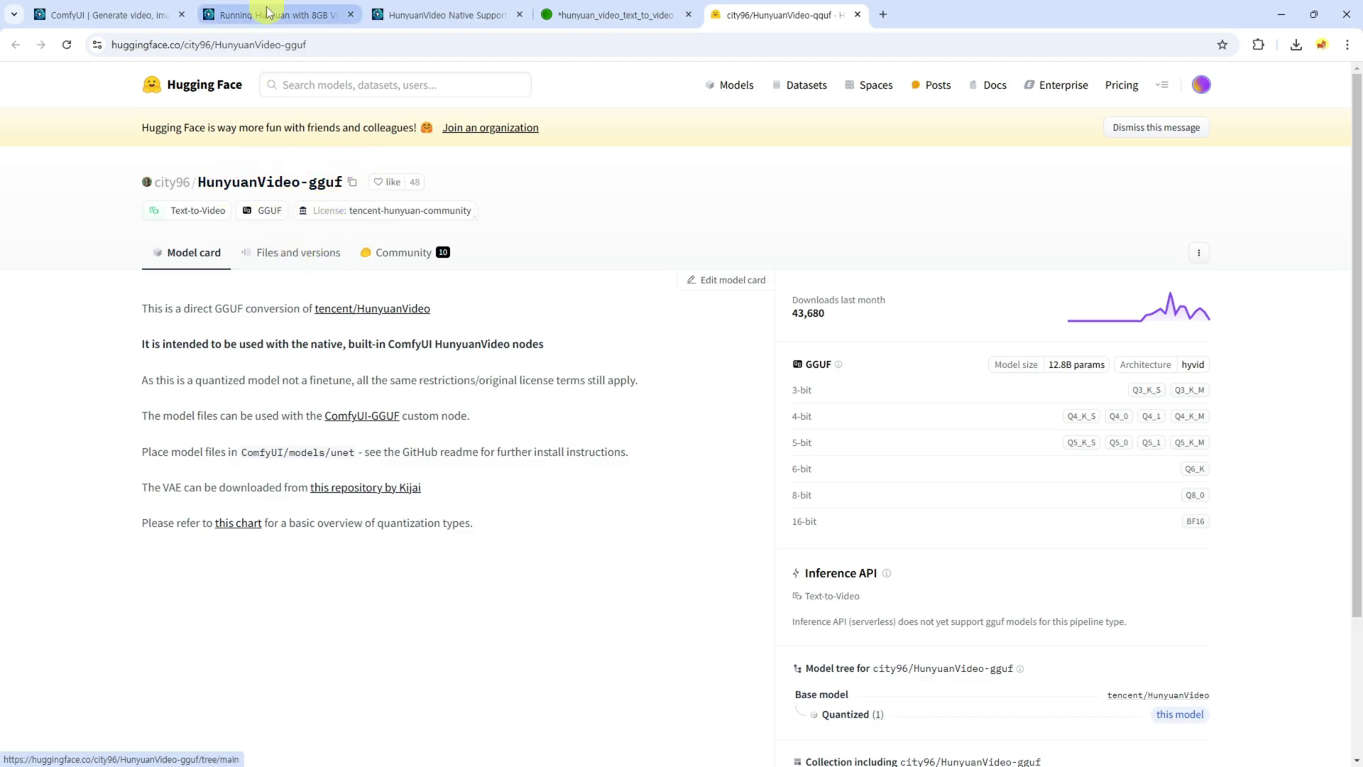
left_click(208, 46)
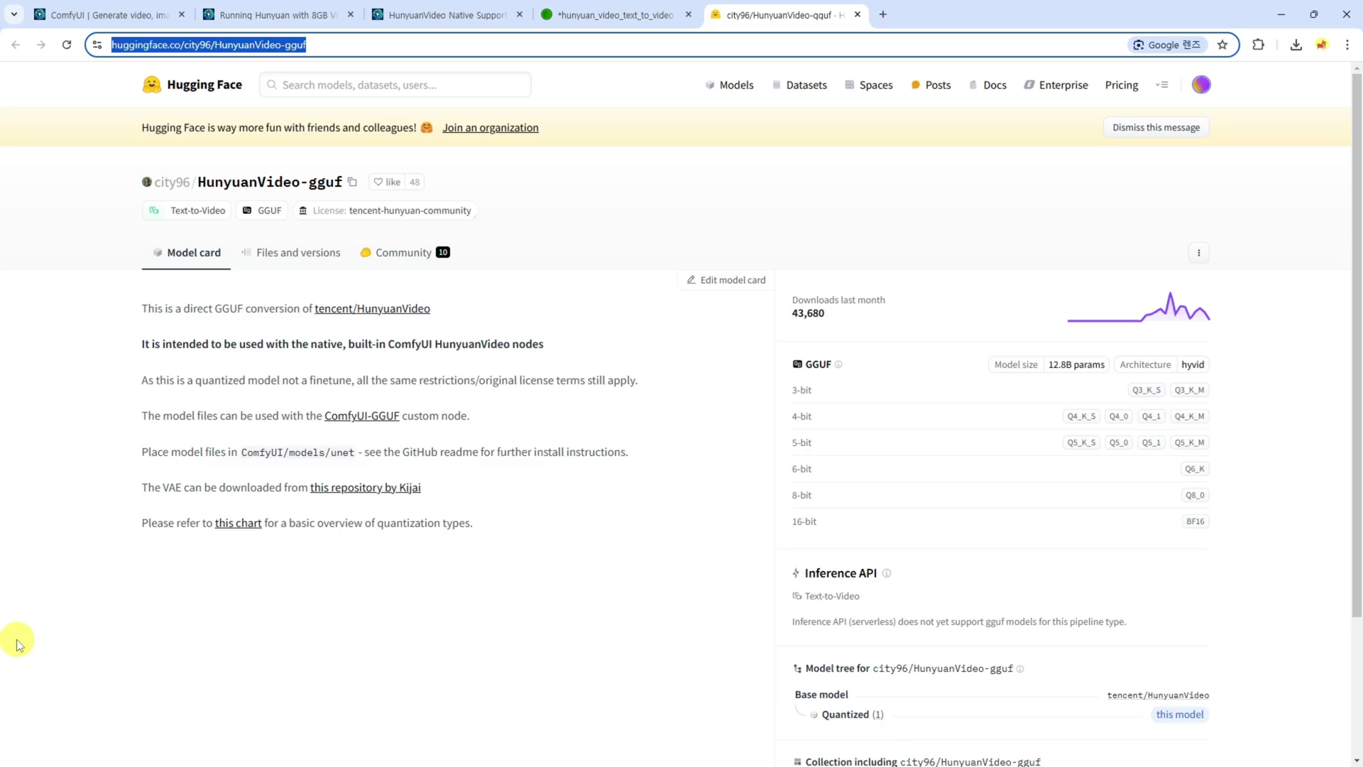
key("alt+Tab")
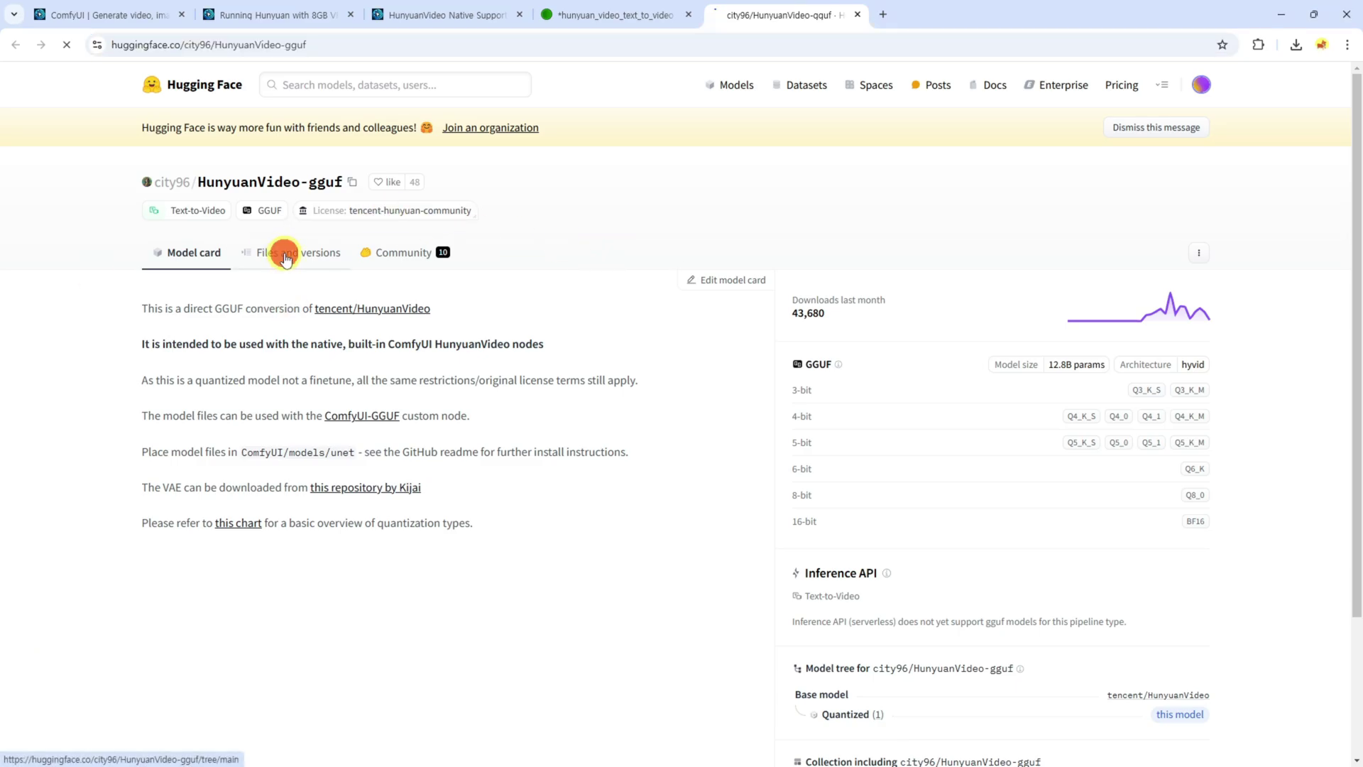
Download hunyuan-video-t2v-720p-Q8_0.gguf from the repository and dismiss the translation popup.
scroll(101, 582, "down", 2)
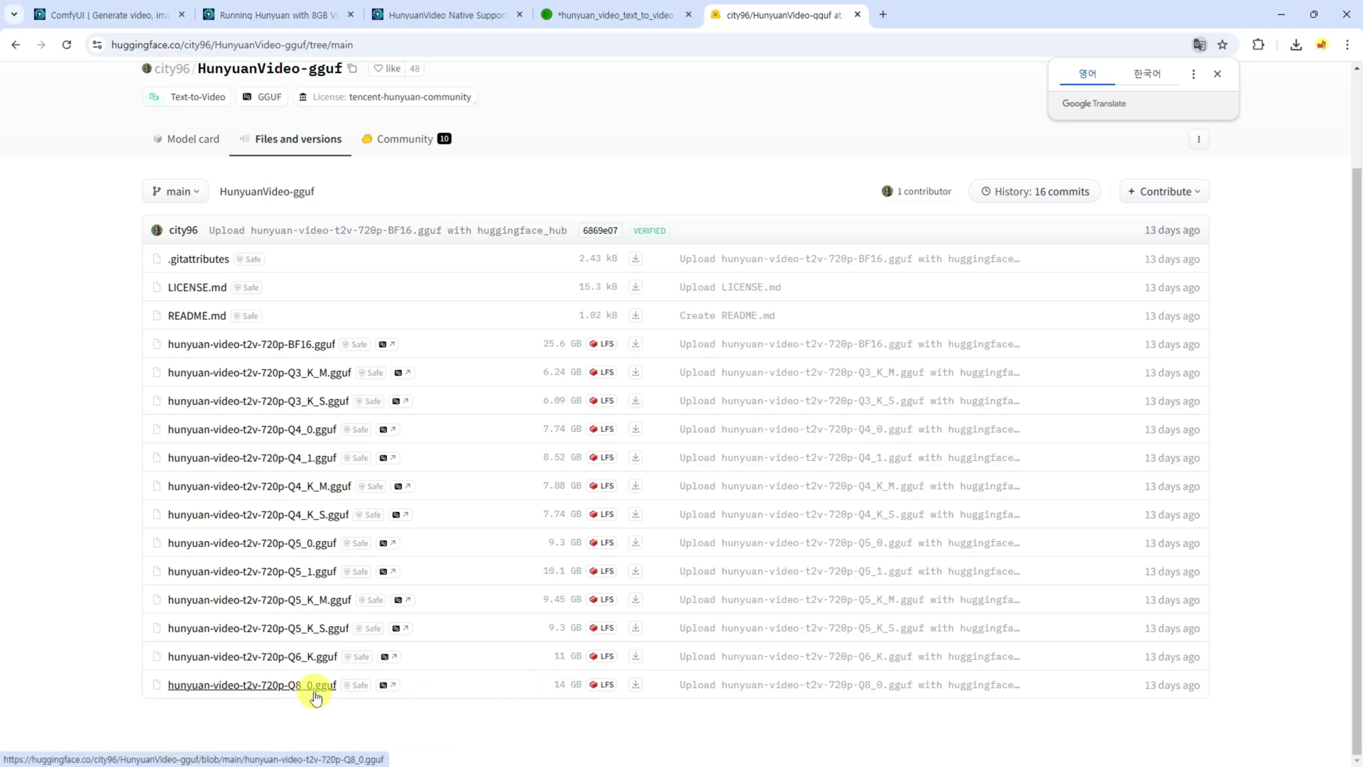
left_click(639, 689)
left_click(1217, 74)
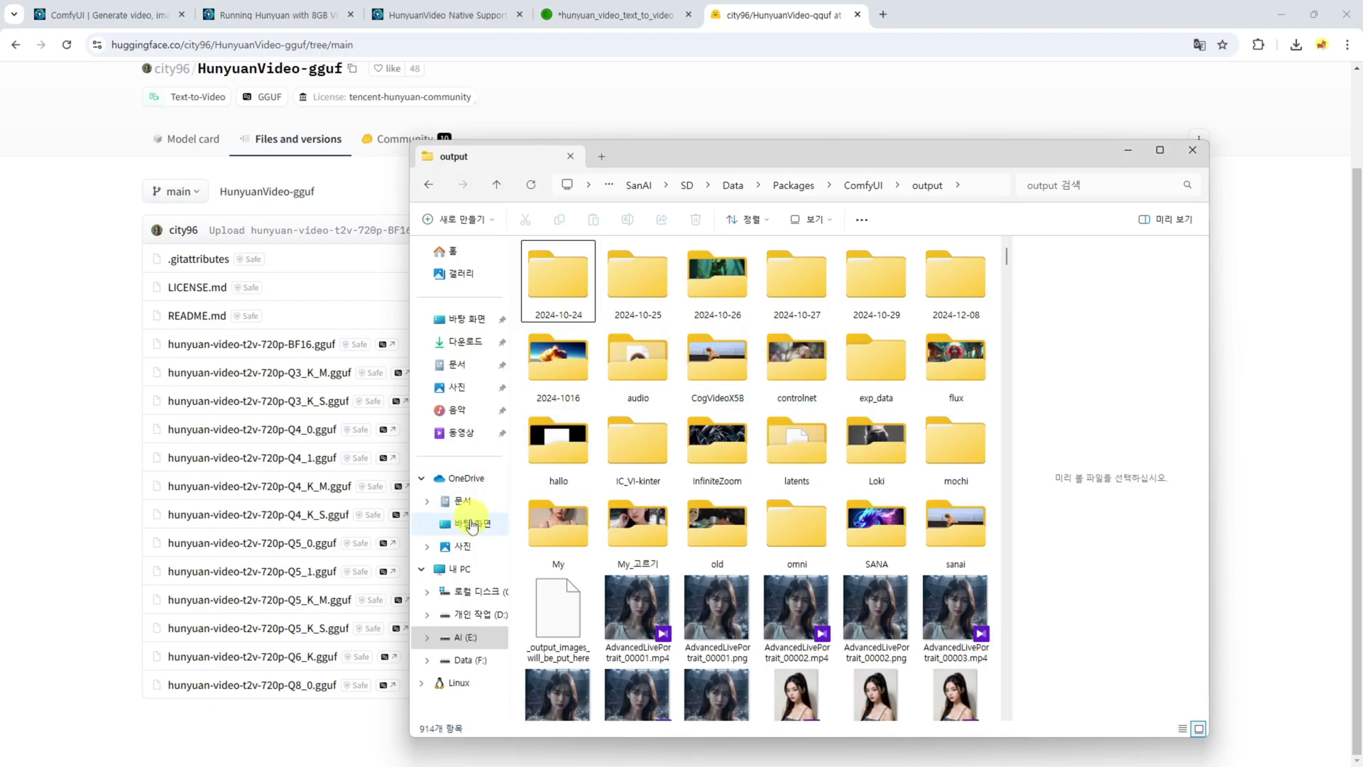
Open the unet folder inside ComfyUI's models folder in File Explorer.
key("alt+Up")
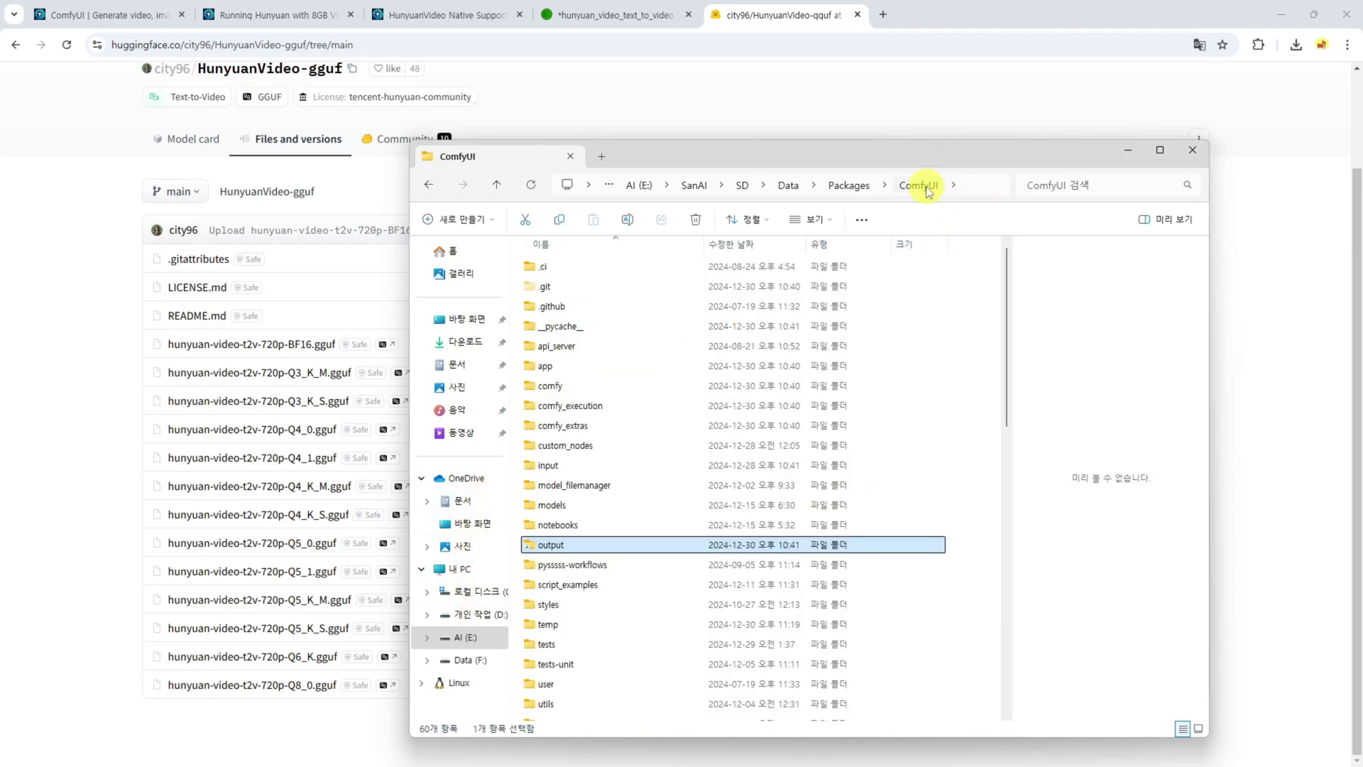
double_click(559, 506)
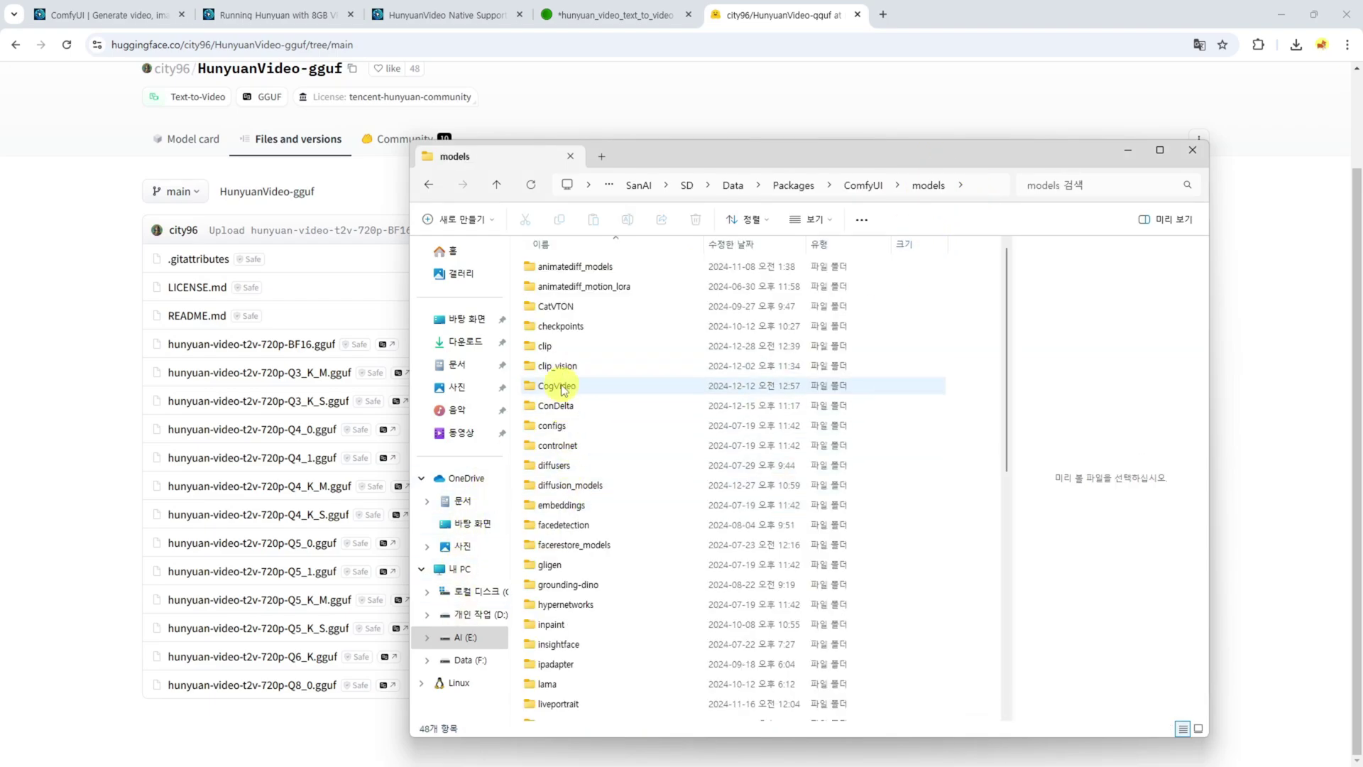
scroll(563, 497, "down", 5)
left_click(561, 592)
left_click(545, 615)
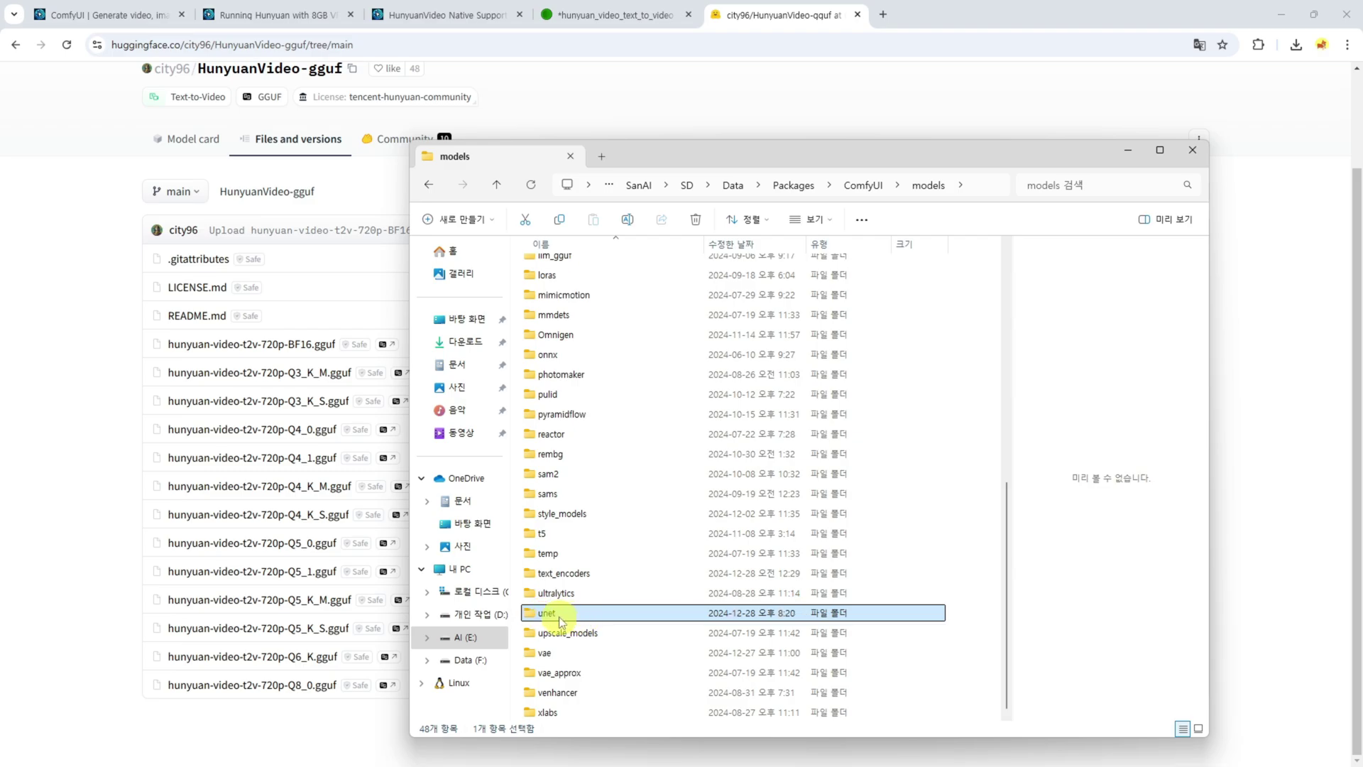
double_click(589, 614)
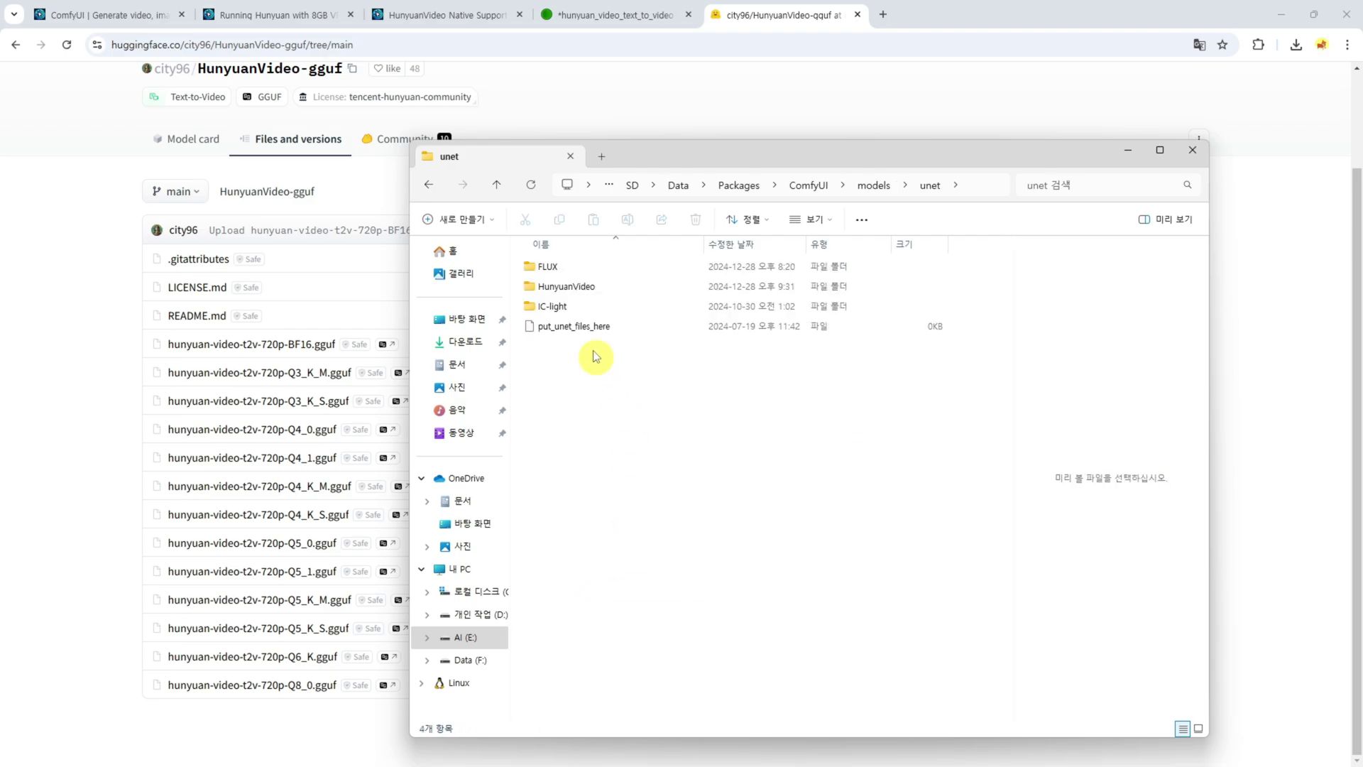
Inspect the Q4_K_M and Q8_0 GGUF files in the HunyuanVideo subfolder of unet, then return to the browser.
double_click(573, 289)
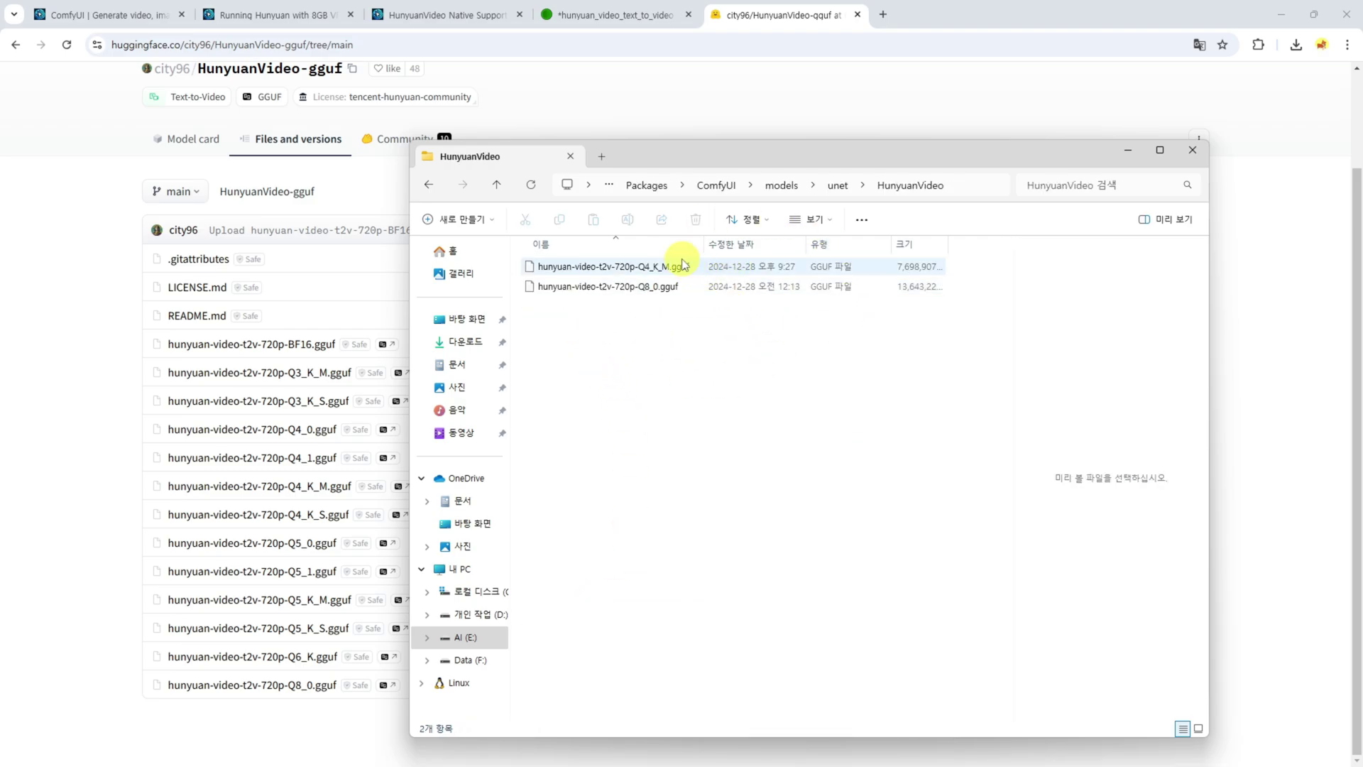
left_click(657, 269)
left_click(651, 287, "shift")
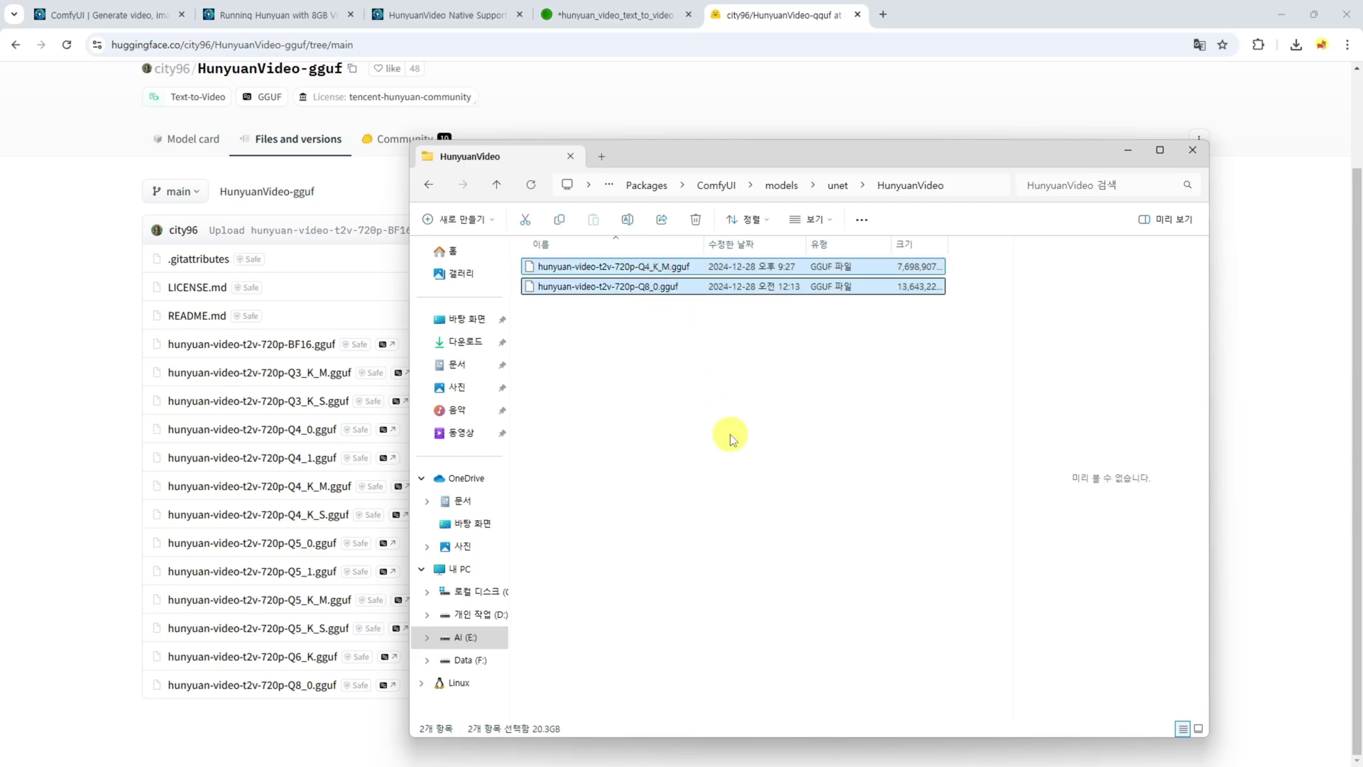
left_click_drag(705, 240, 742, 242)
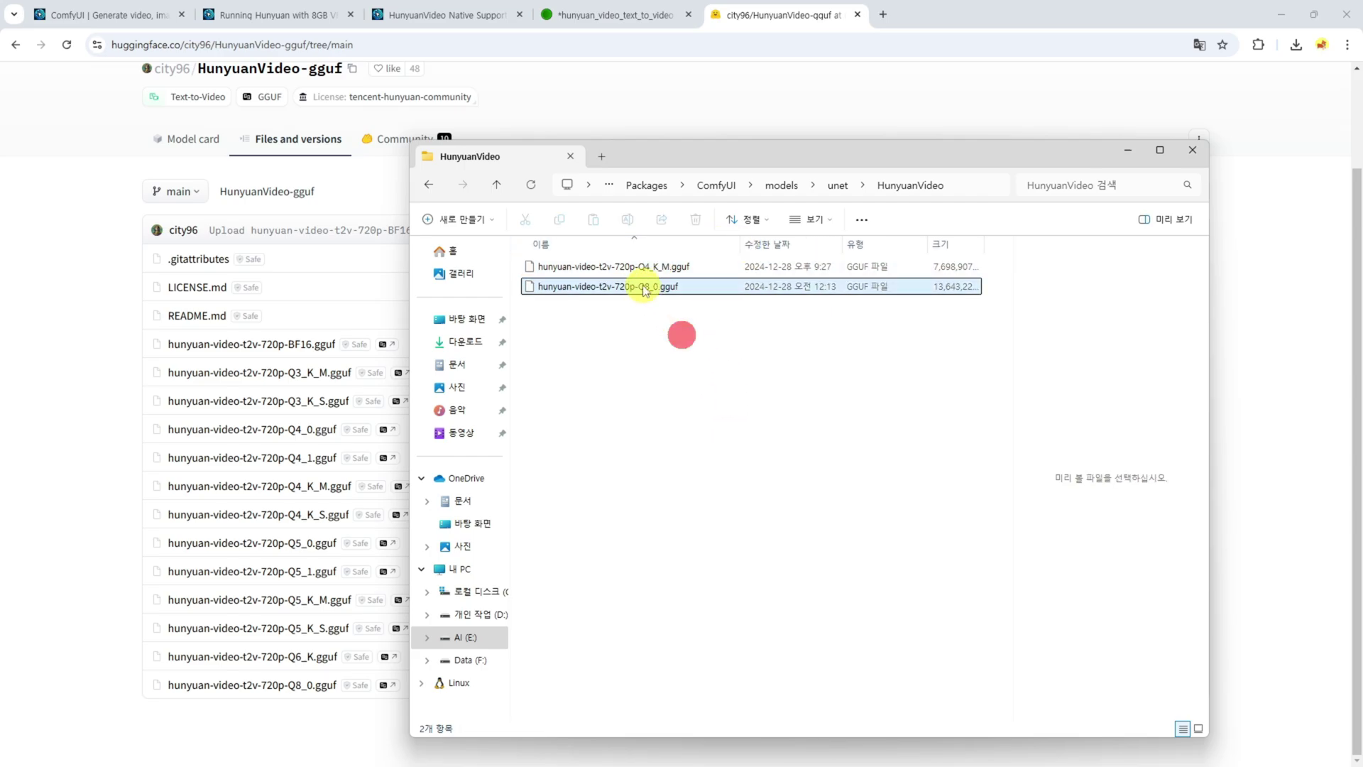
left_click(621, 288)
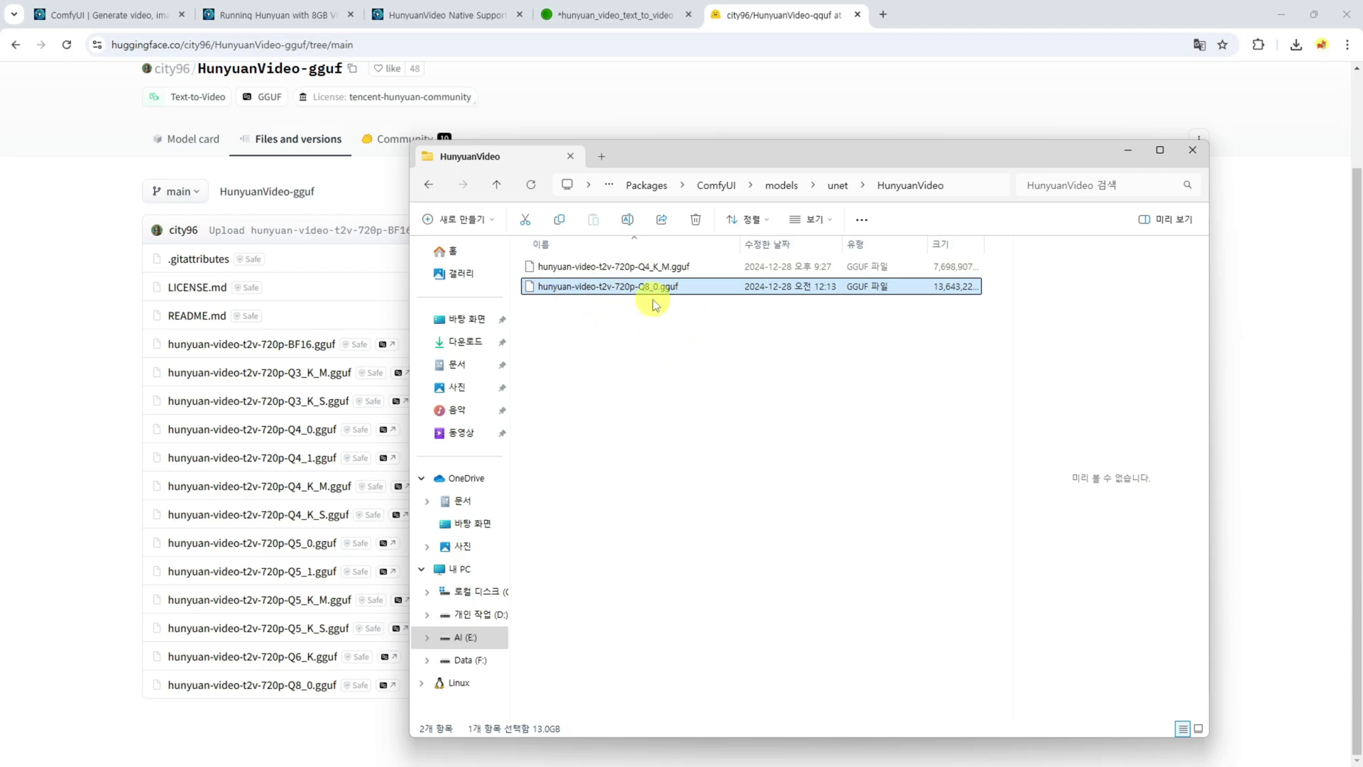
left_click(99, 252)
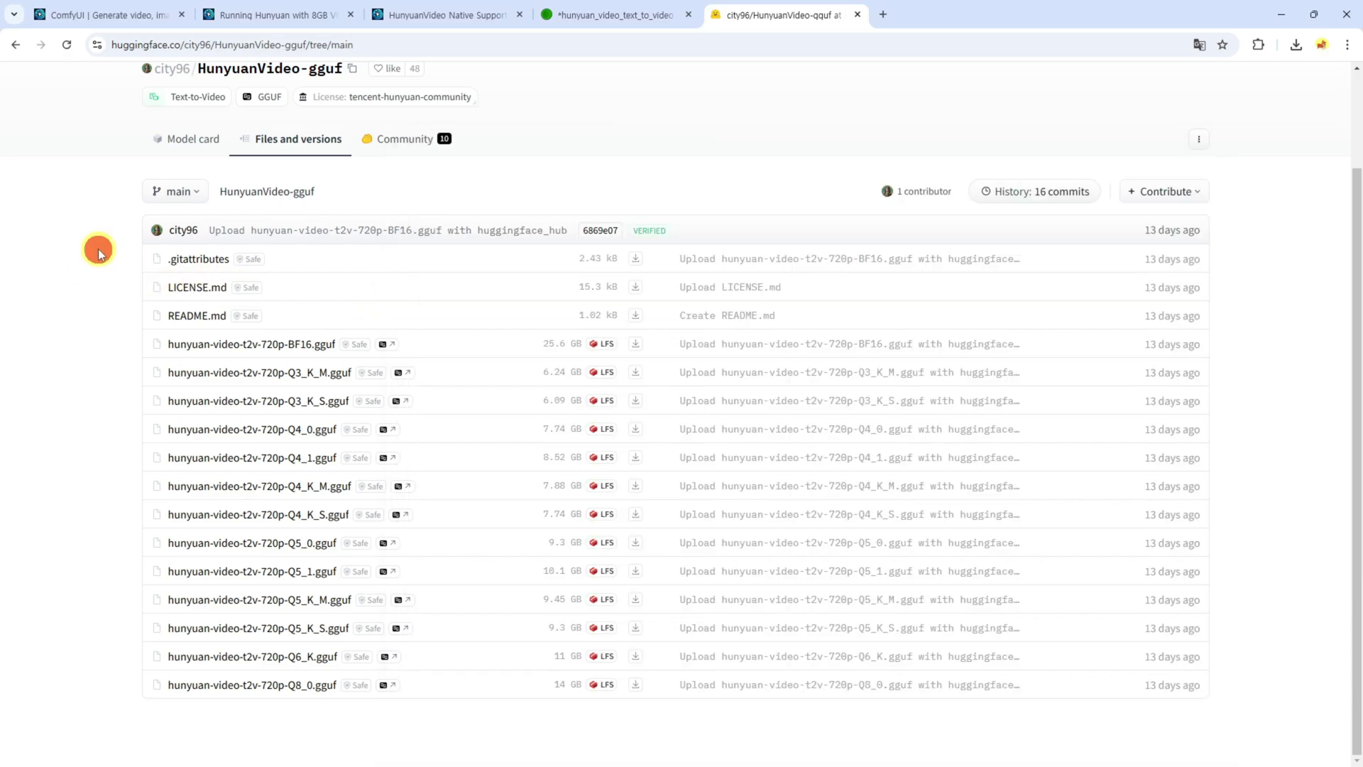
Open the custom nodes manager in ComfyUI and search it for "gguf".
left_click(615, 16)
left_click(667, 292)
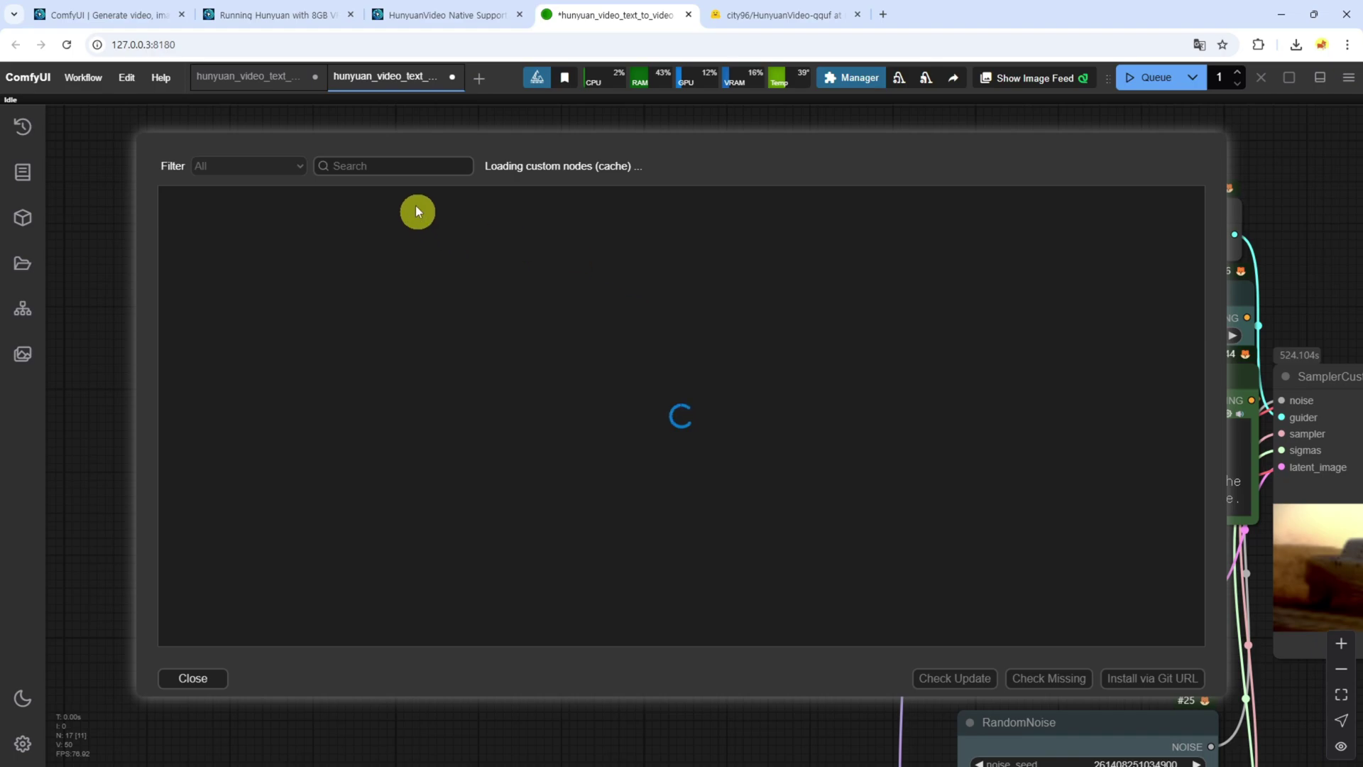
left_click(394, 169)
type("gguf")
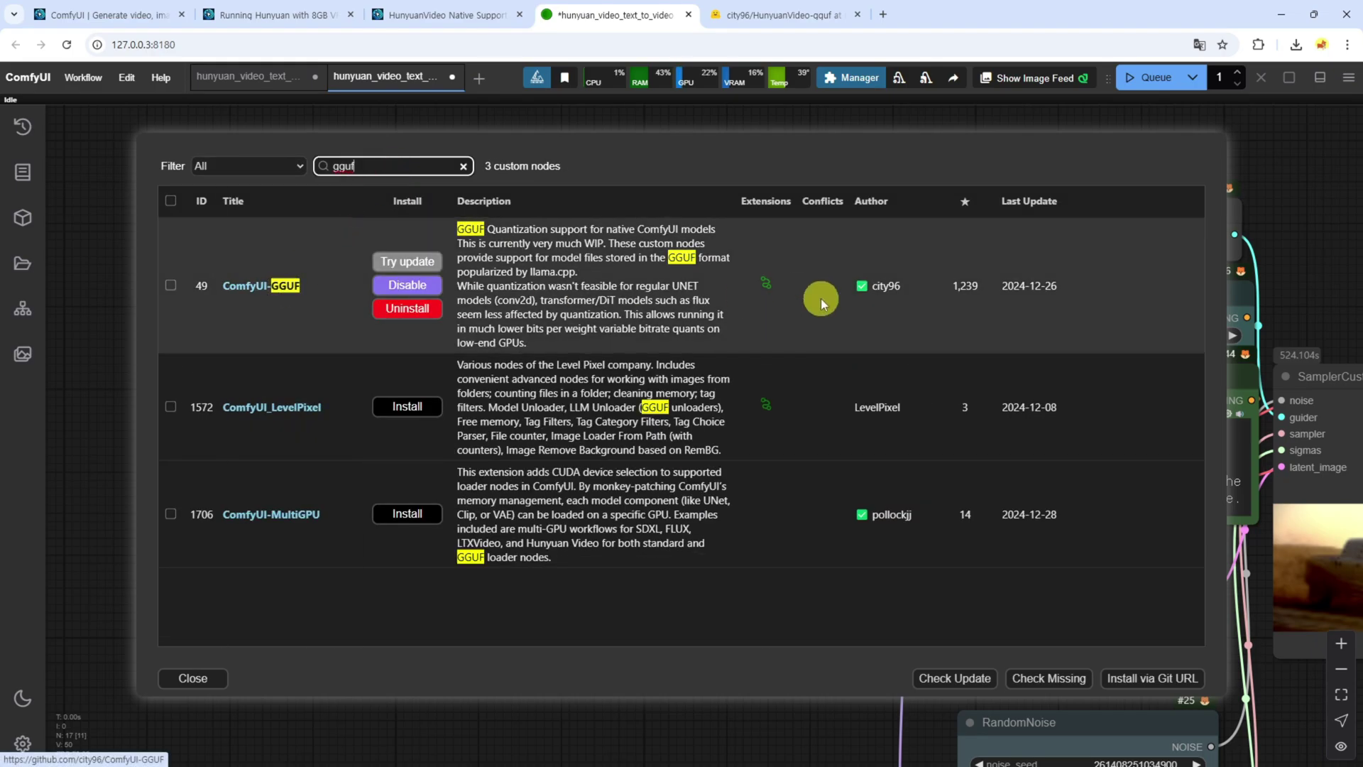
View the ComfyUI-GGUF repository page on GitHub, then close it and the custom nodes manager.
left_click(266, 287)
left_click(775, 15)
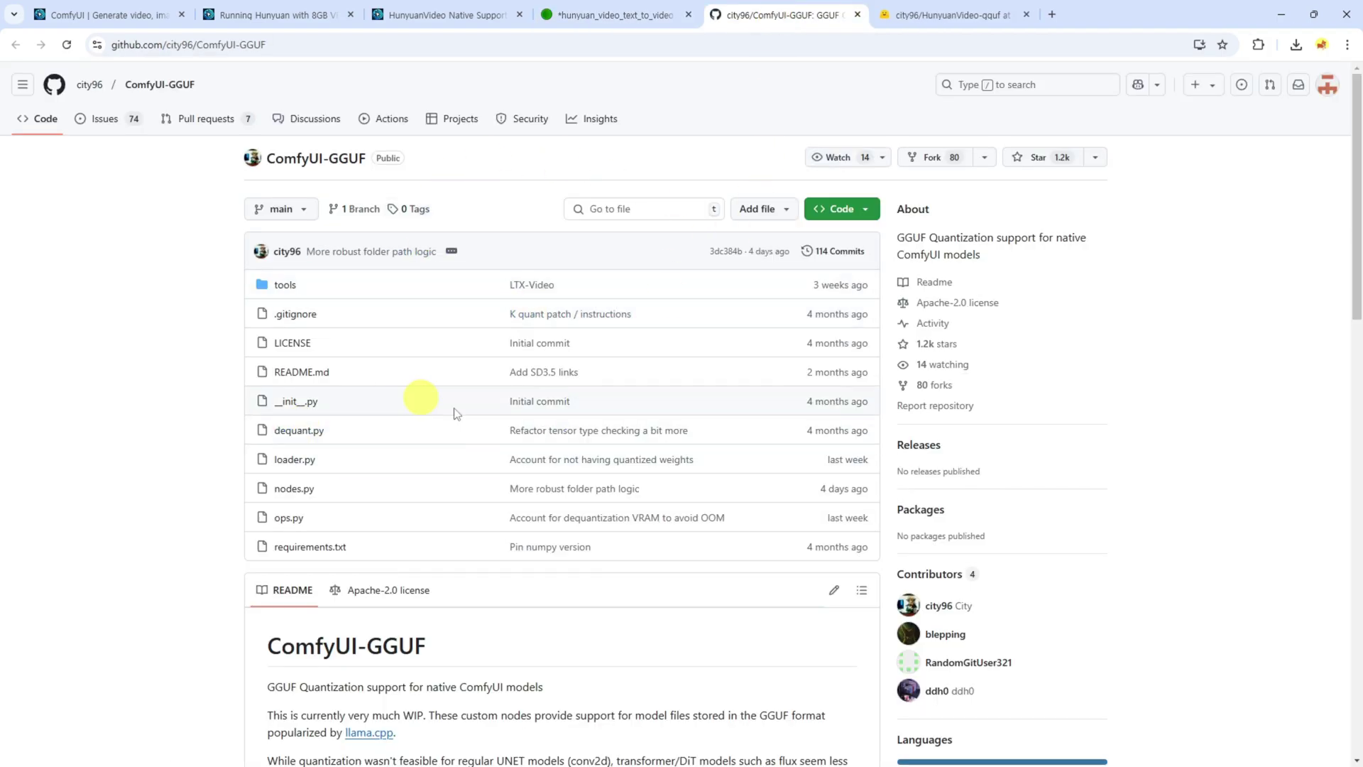
scroll(563, 568, "down", 5)
scroll(457, 258, "up", 5)
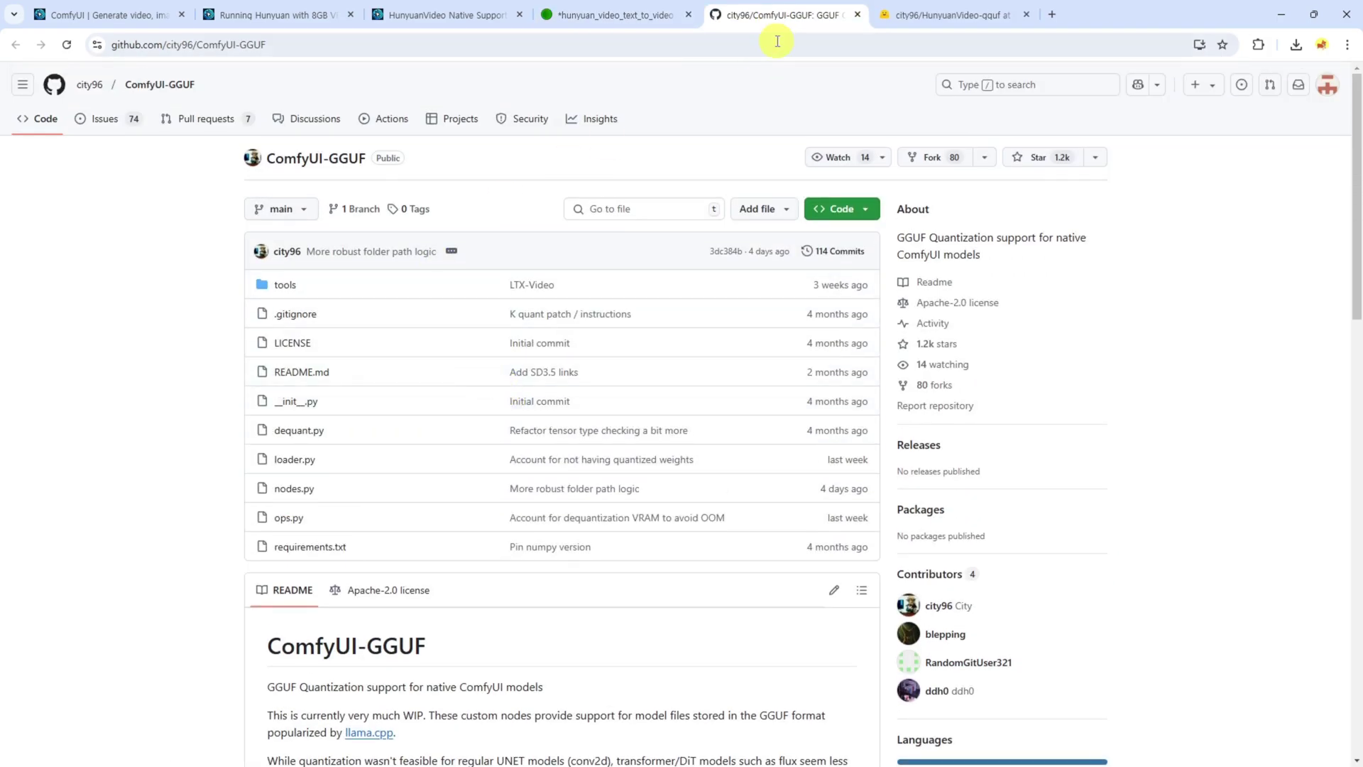
left_click(858, 15)
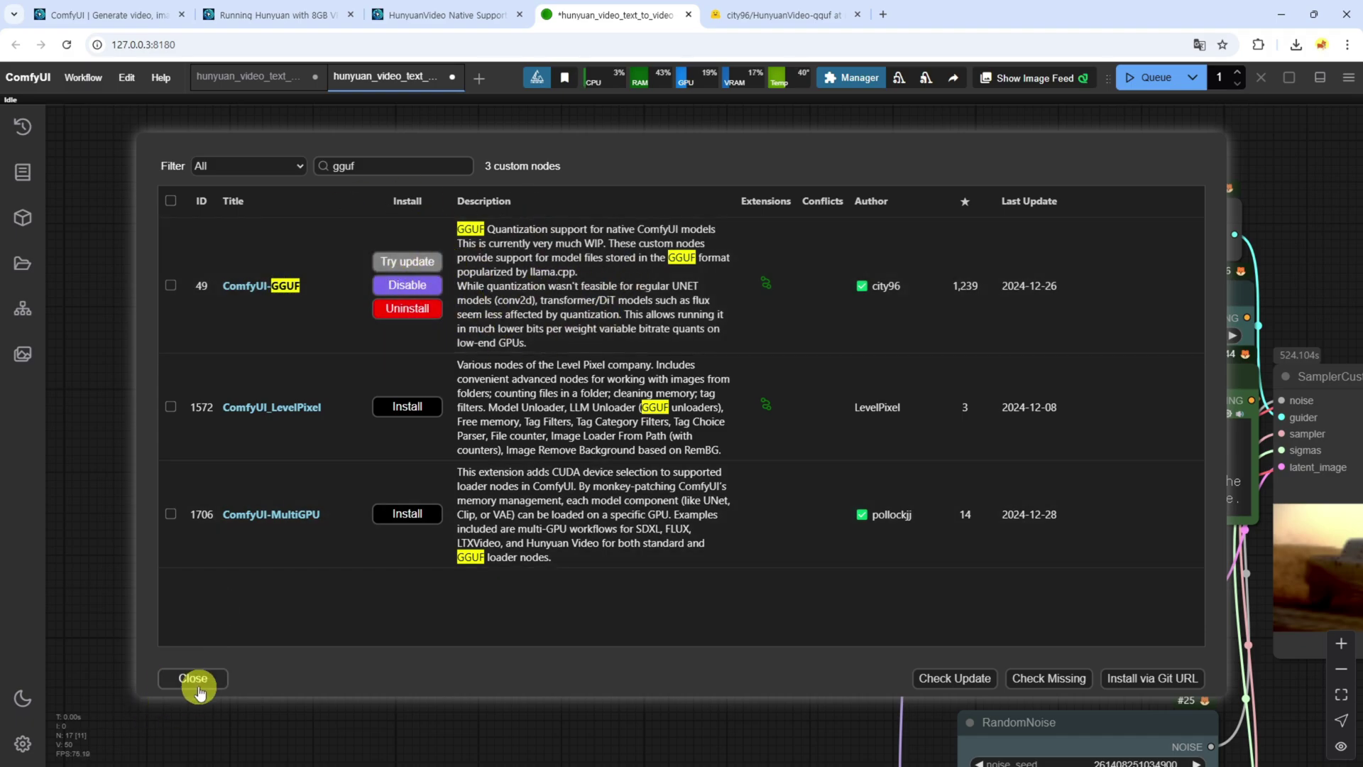
left_click(199, 686)
left_click(511, 596)
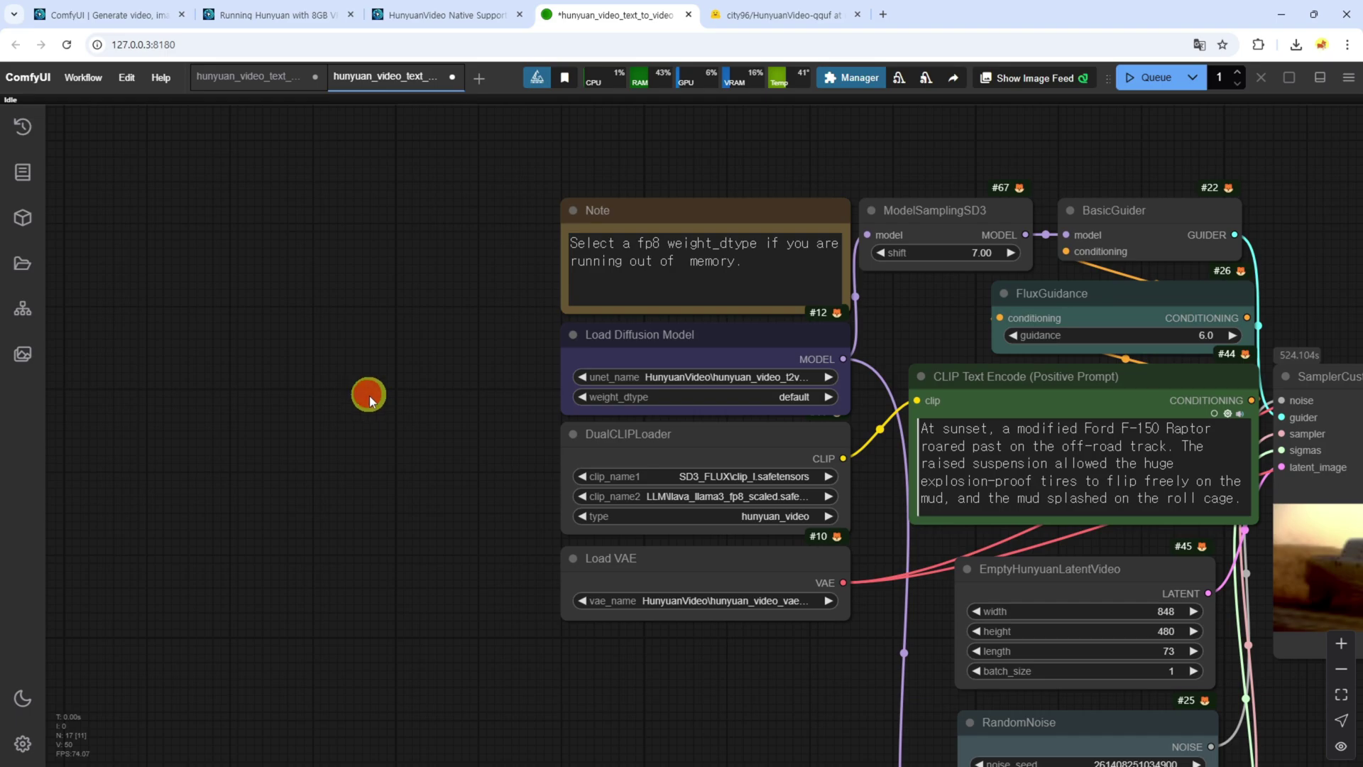
Add a Unet Loader (GGUF) node to the workflow and choose HunyuanVideo\hunyuan-video-t2v-720p-Q8_0.gguf as its unet_name.
scroll(377, 399, "left", 2)
double_click(279, 374)
type("gguf")
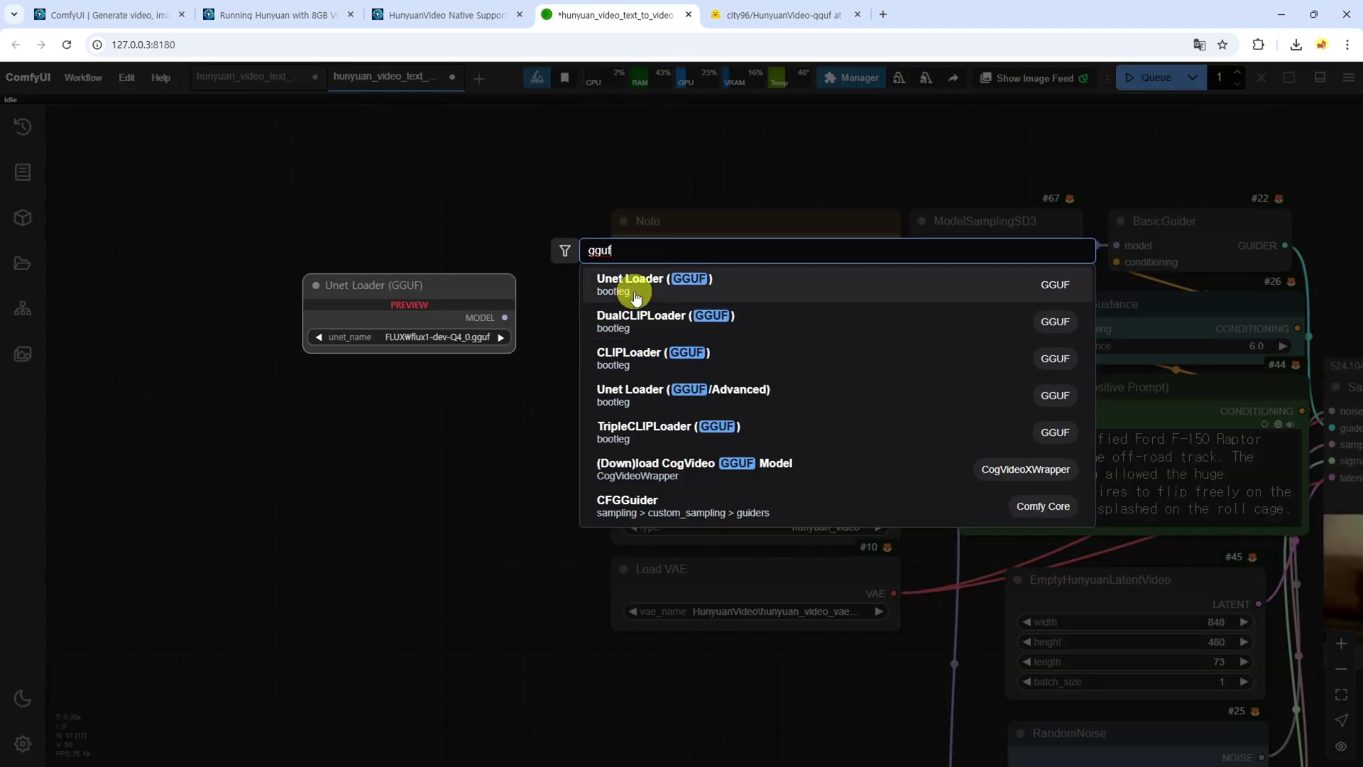
left_click(650, 296)
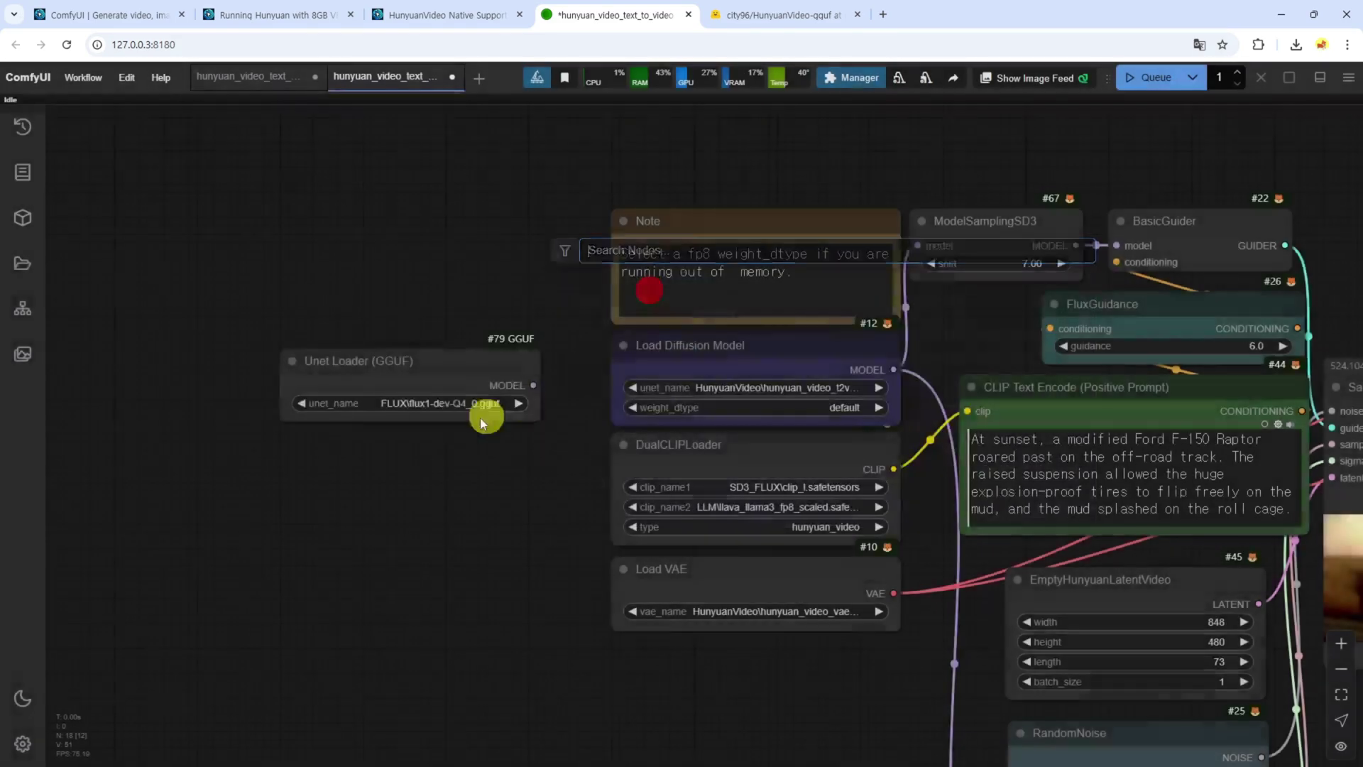
left_click(434, 402)
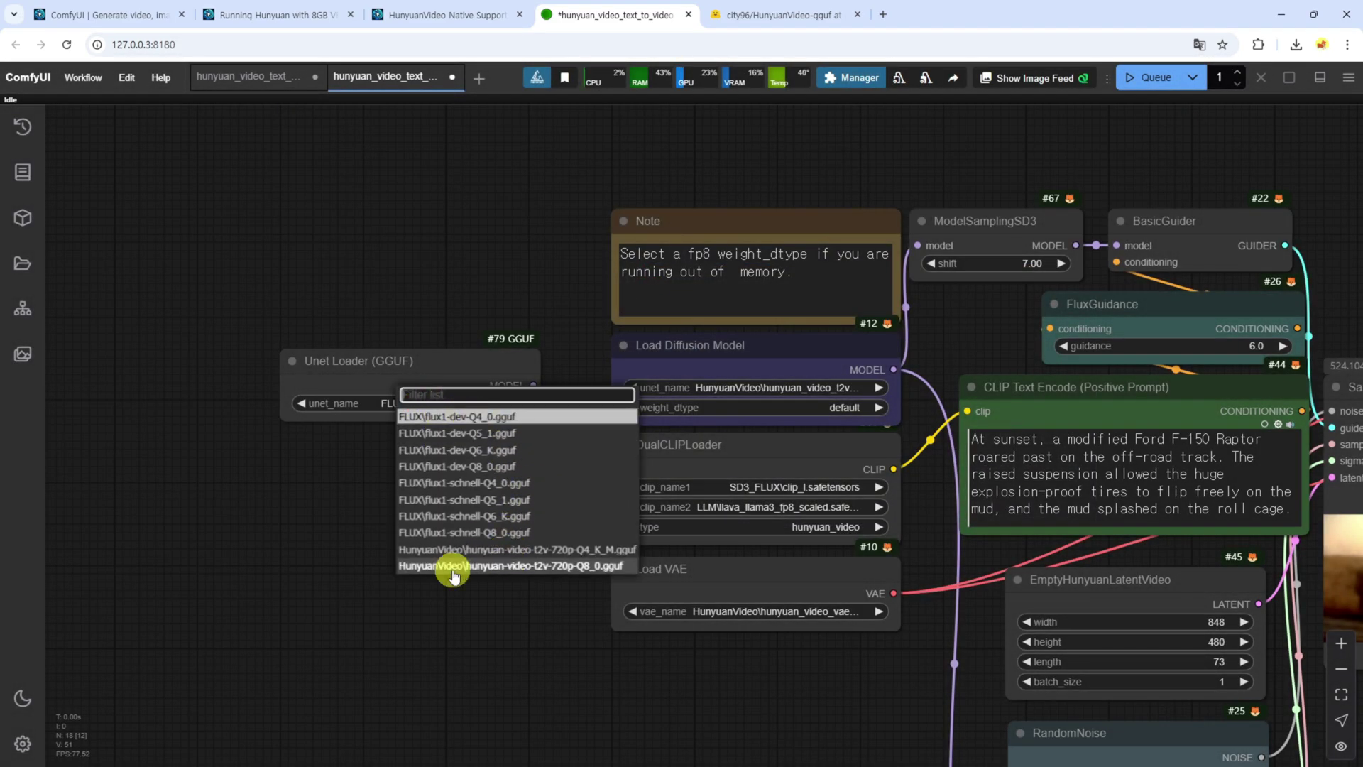
left_click(503, 566)
Move the Load Diffusion Model node aside and place the Unet Loader (GGUF) node where it stood.
left_click_drag(466, 363, 495, 361)
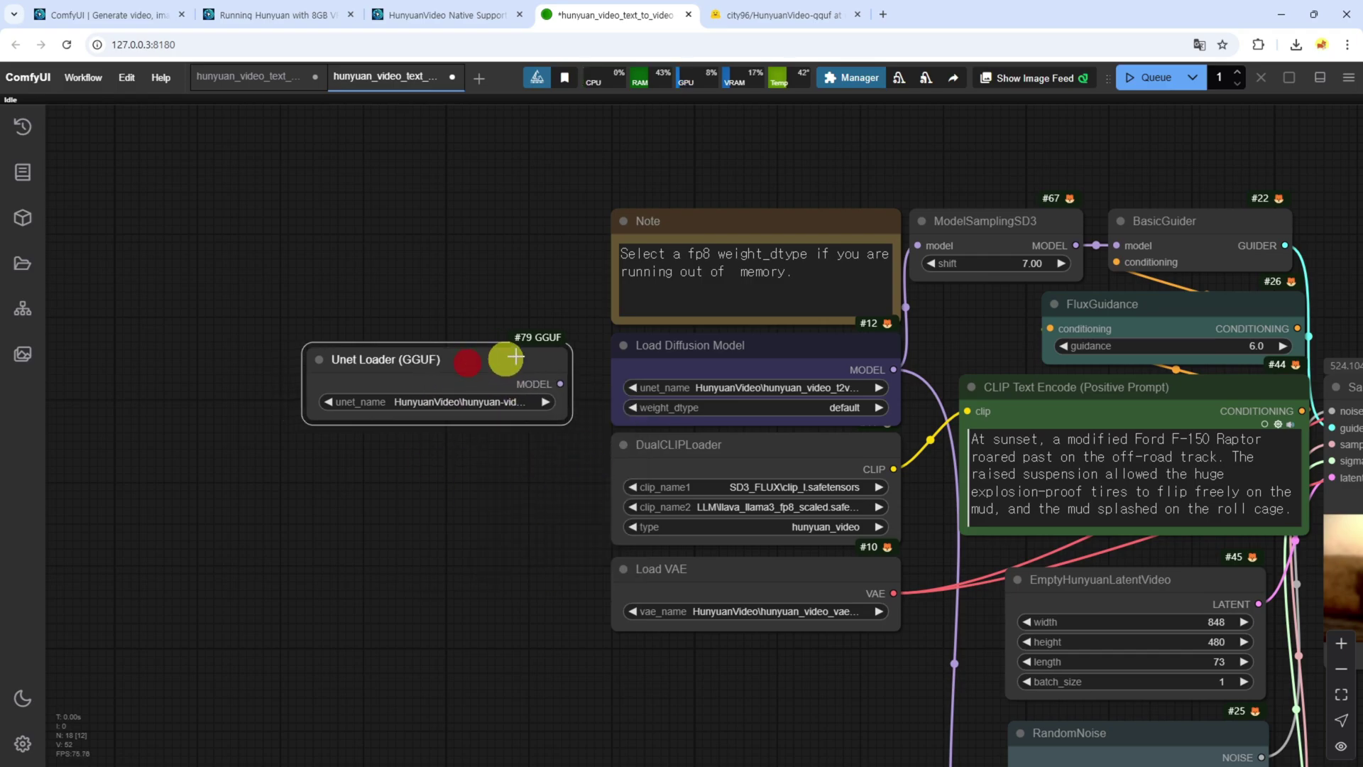
left_click_drag(708, 353, 295, 240)
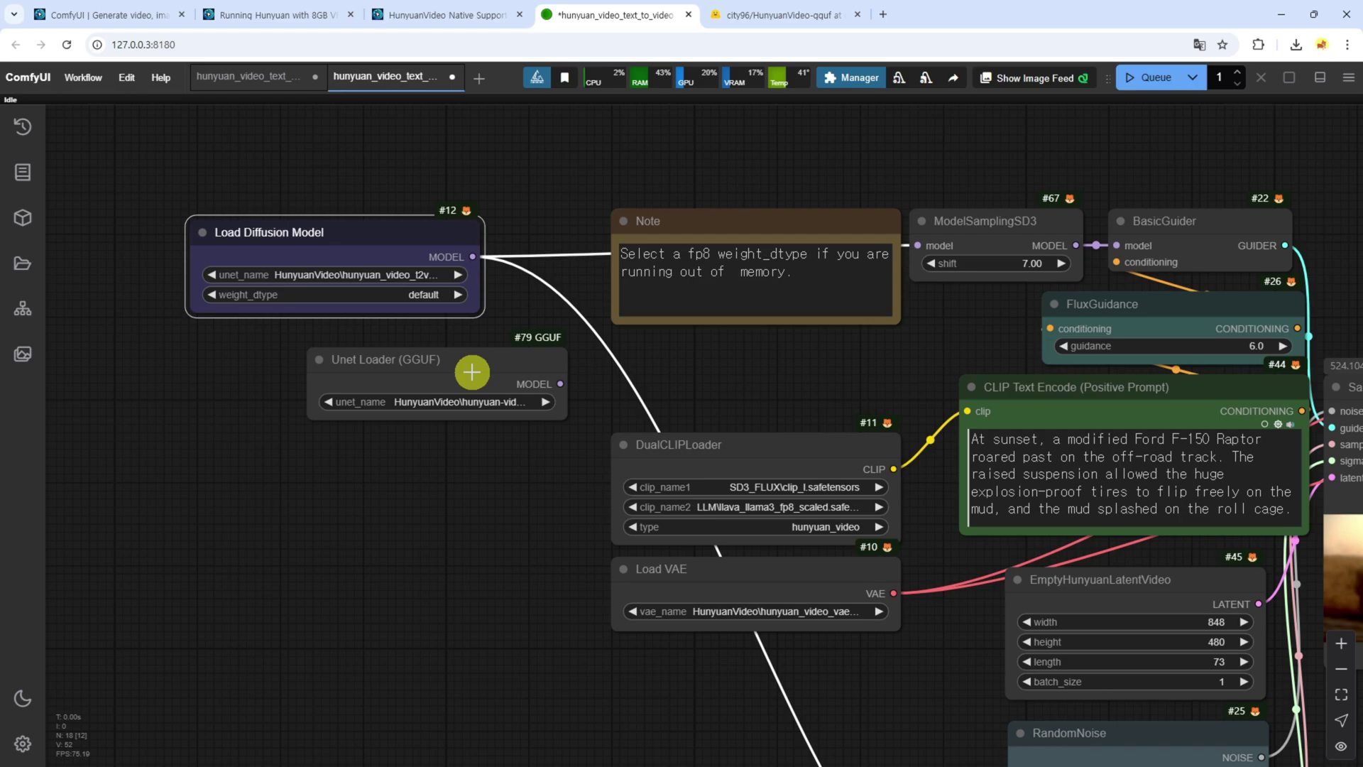
left_click_drag(475, 359, 785, 354)
Connect the Unet Loader (GGUF) MODEL output to ModelSamplingSD3 and BasicScheduler, and align the loader beneath the Note.
left_click_drag(970, 336, 715, 356)
left_click_drag(615, 400, 691, 735)
scroll(615, 326, "down", 5)
scroll(319, 359, "up", 4)
scroll(320, 359, "left", 3)
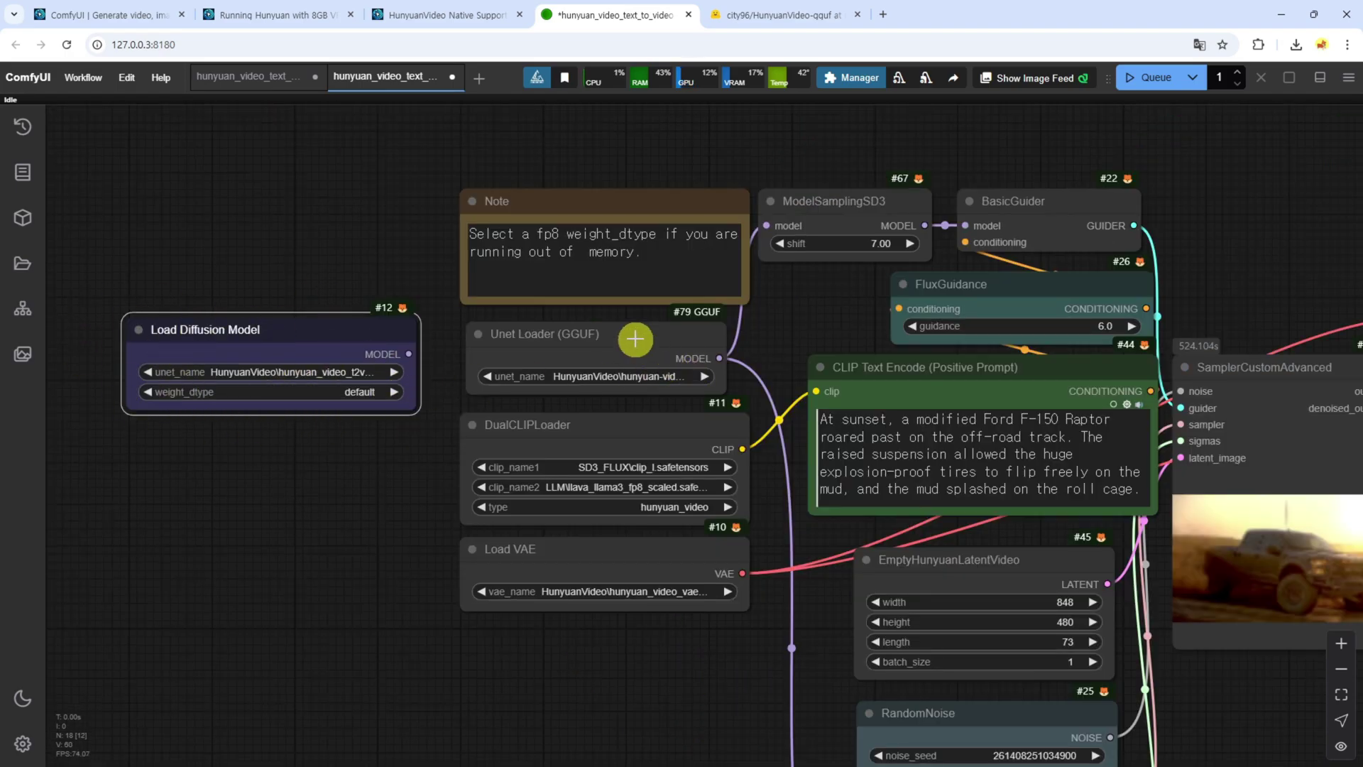
left_click_drag(636, 339, 632, 338)
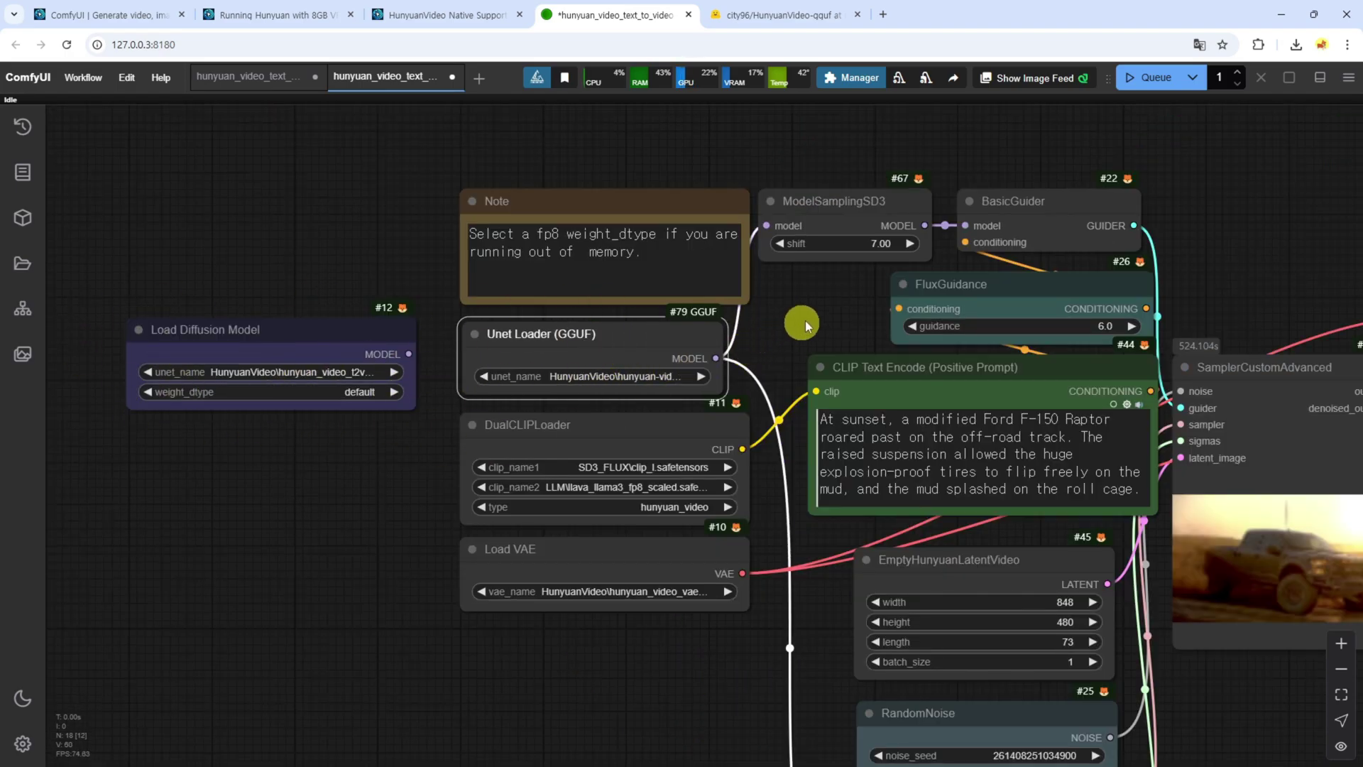
Check the Load VAE model choices without changing them and look over the workflow's remaining nodes and connections.
scroll(821, 311, "down", 2)
scroll(822, 310, "right", 3)
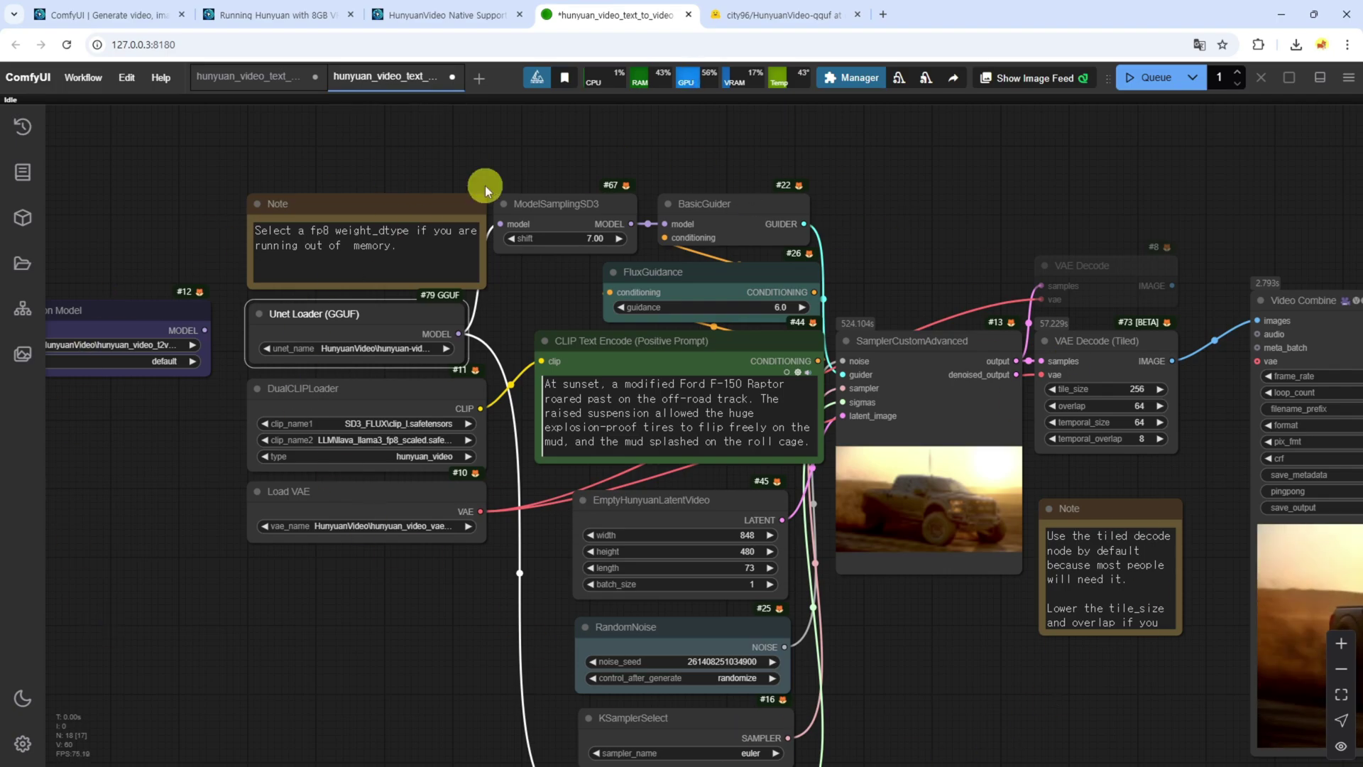
left_click(380, 526)
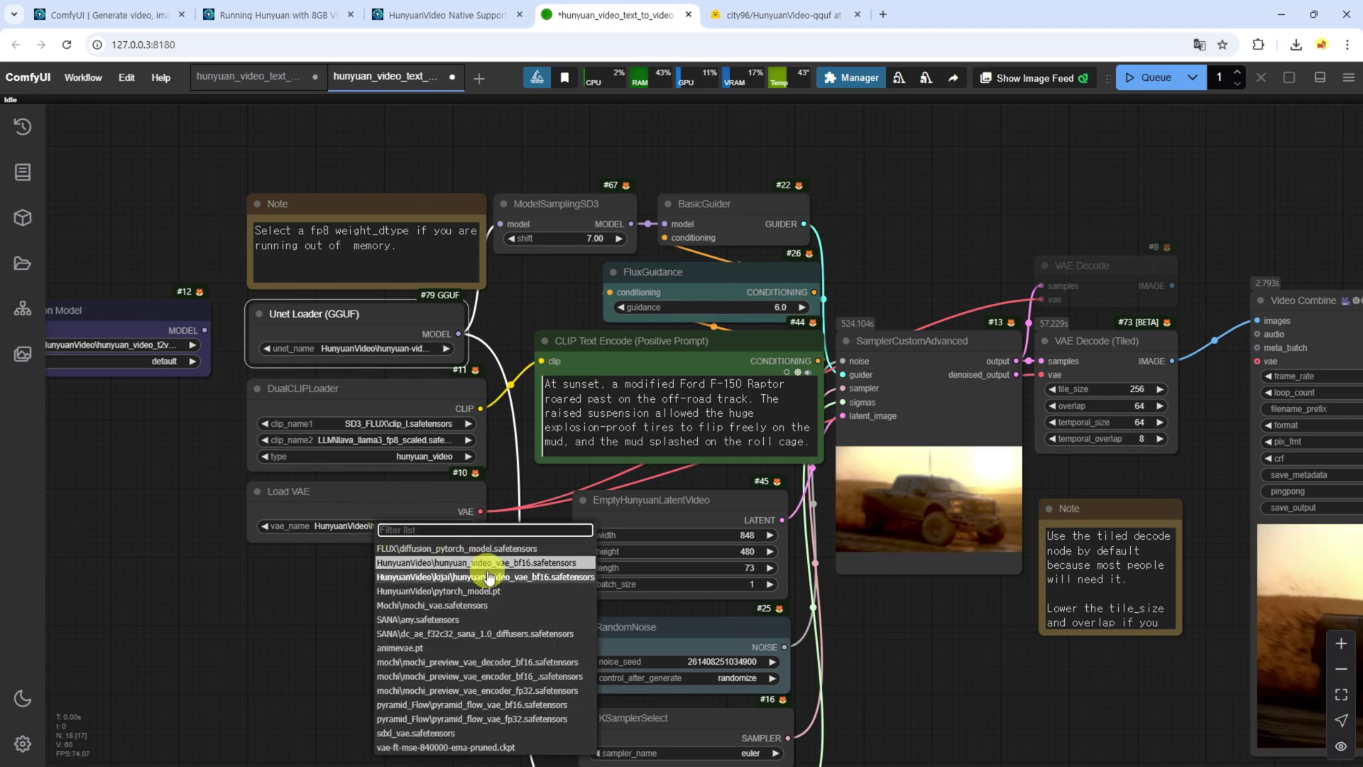
left_click(305, 587)
scroll(786, 560, "down", 2)
scroll(786, 560, "right", 3)
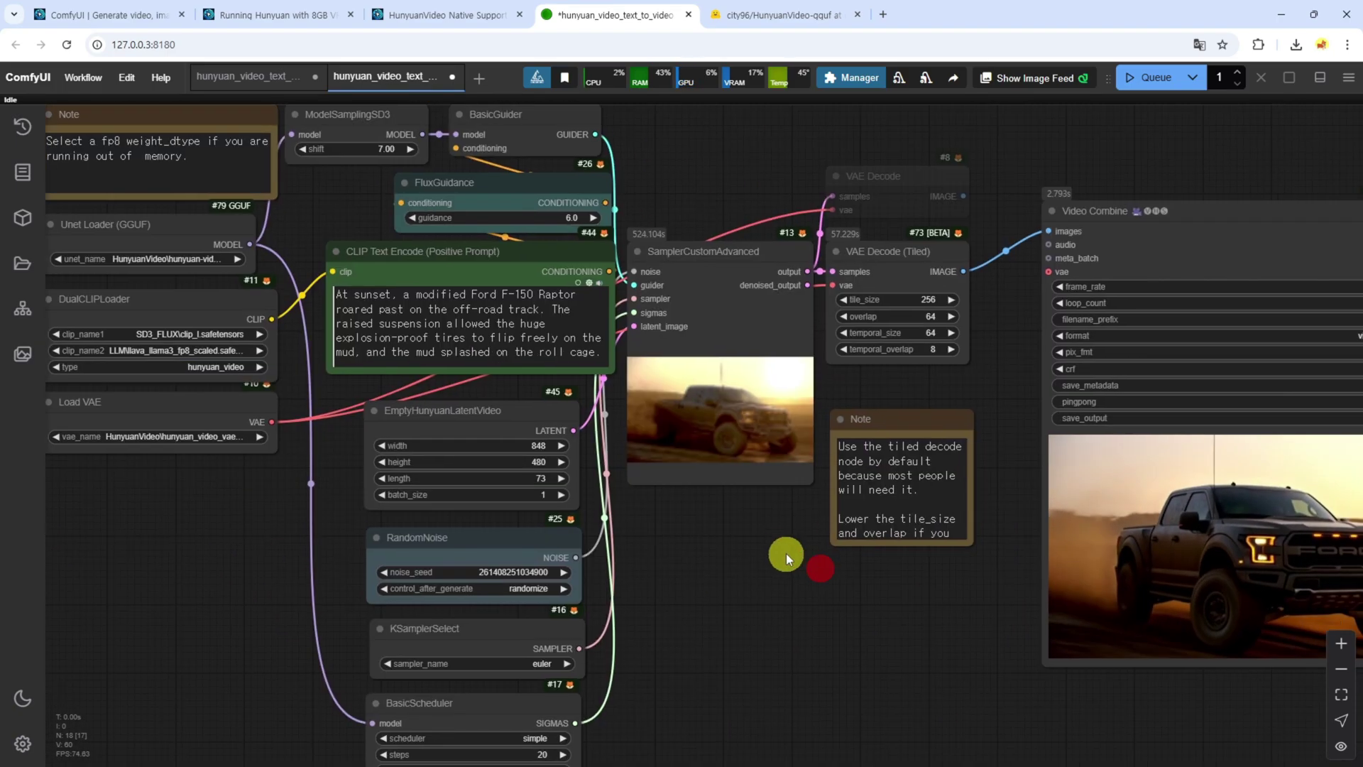
scroll(782, 557, "down", 4)
scroll(419, 539, "up", 7)
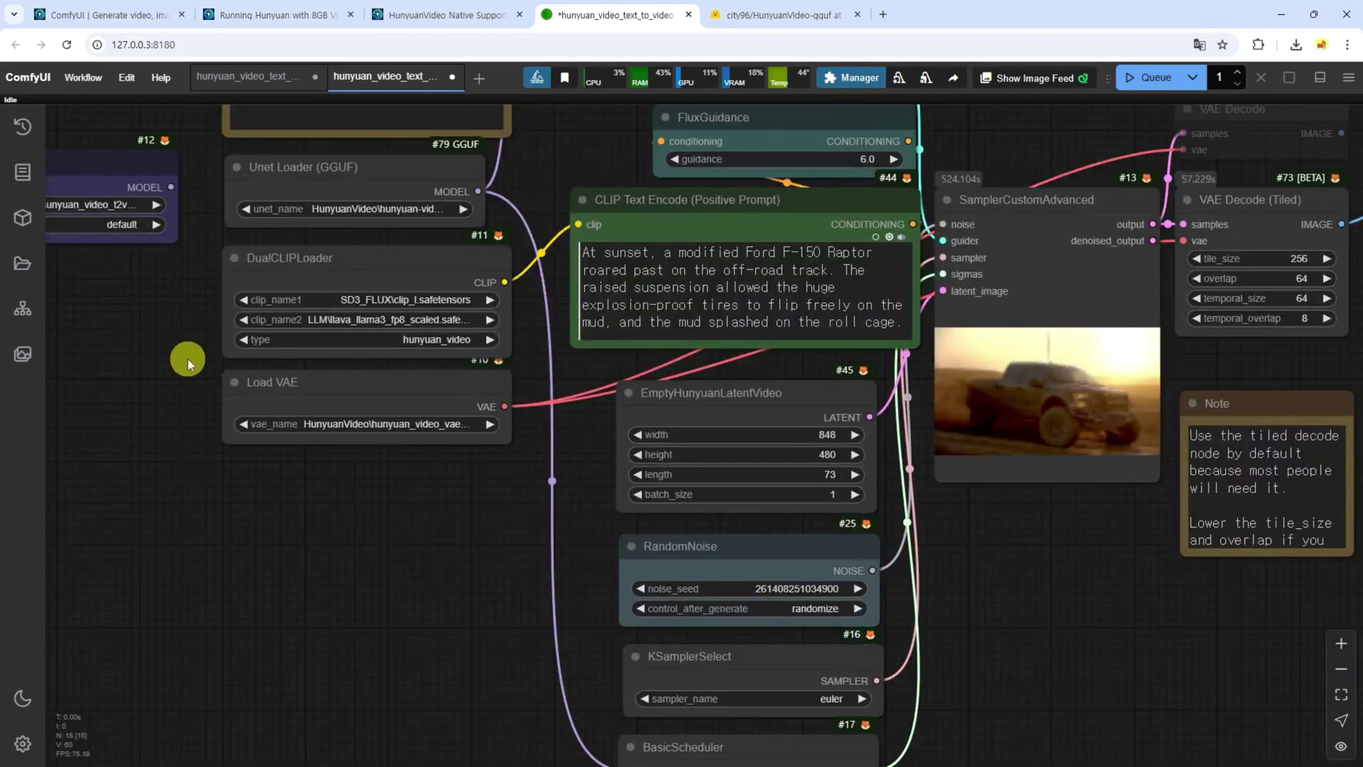
Bypass the disconnected Load Diffusion Model node.
left_click_drag(187, 359, 244, 505)
left_click_drag(112, 457, 240, 455)
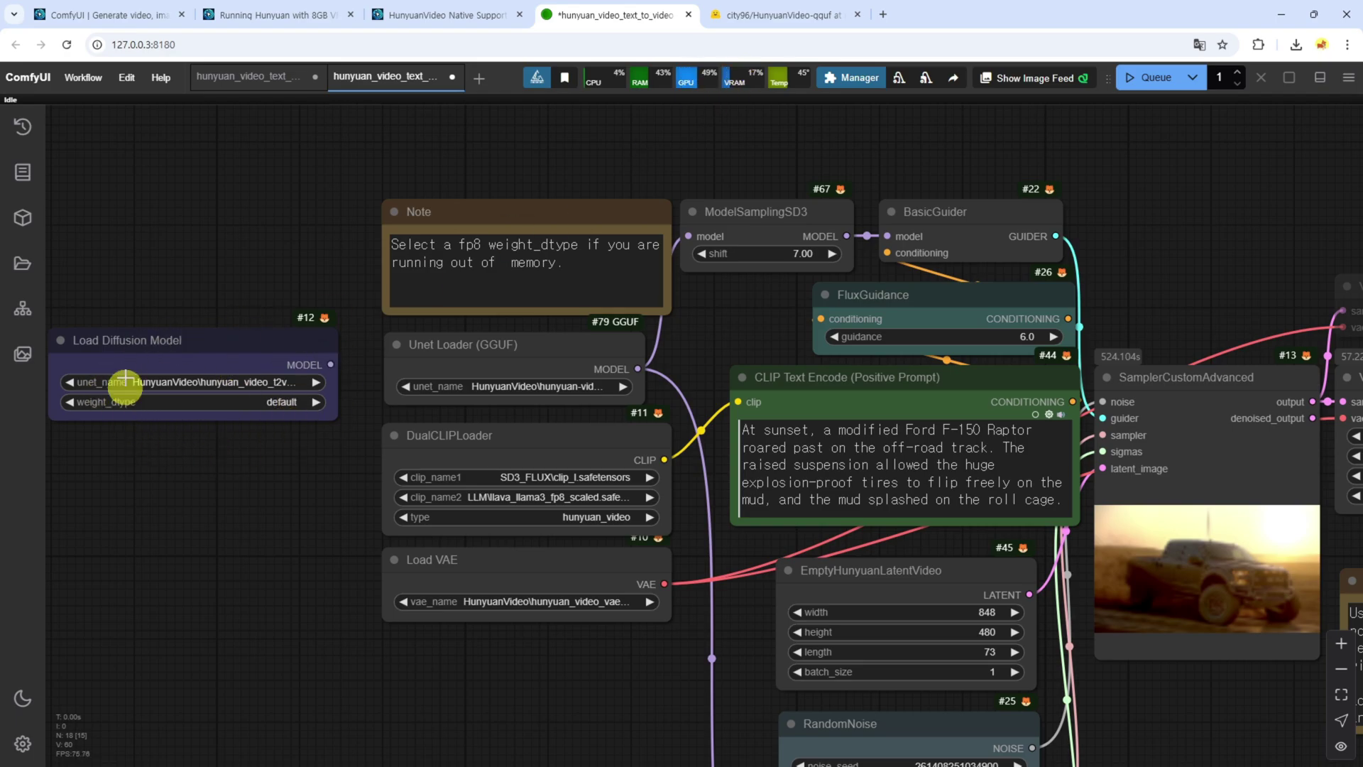
left_click(155, 342)
key("ctrl+b")
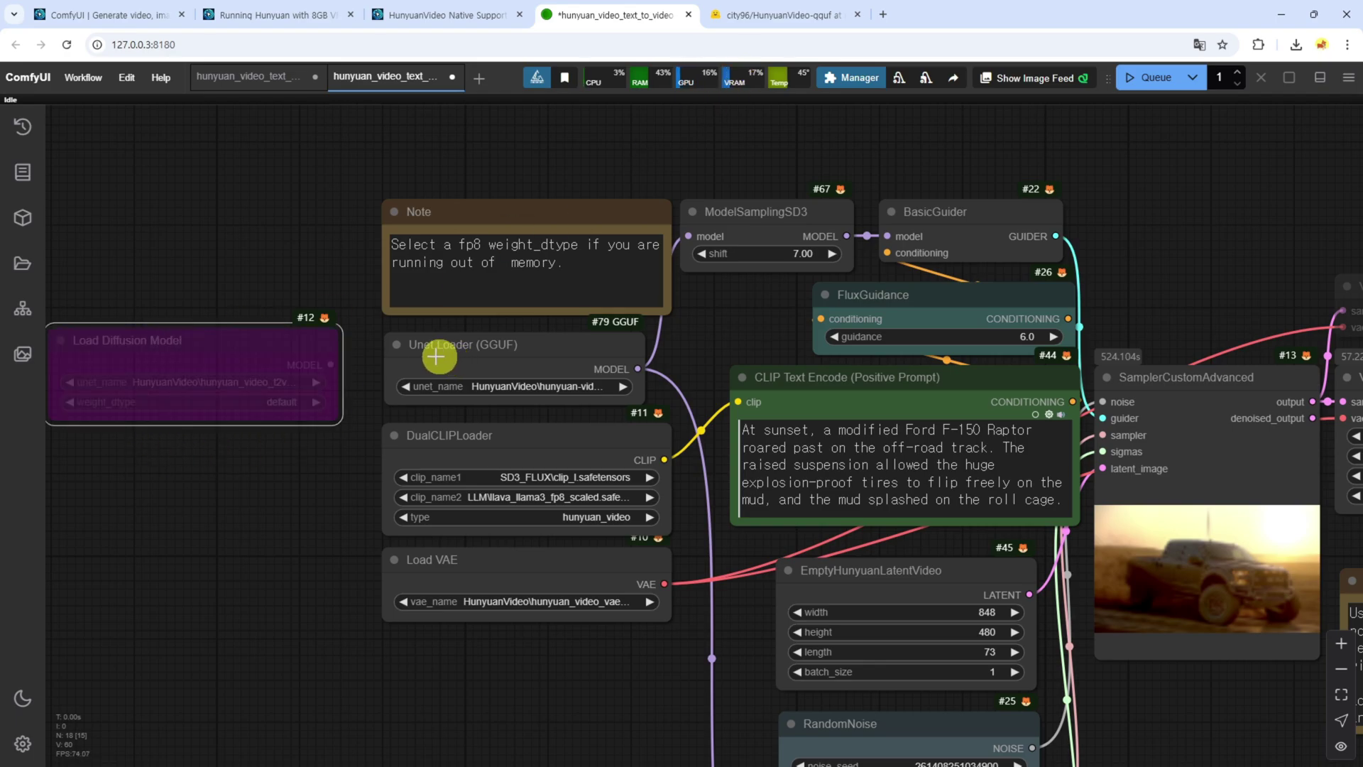
Queue the workflow to generate the video with the GGUF model.
left_click_drag(717, 340, 636, 338)
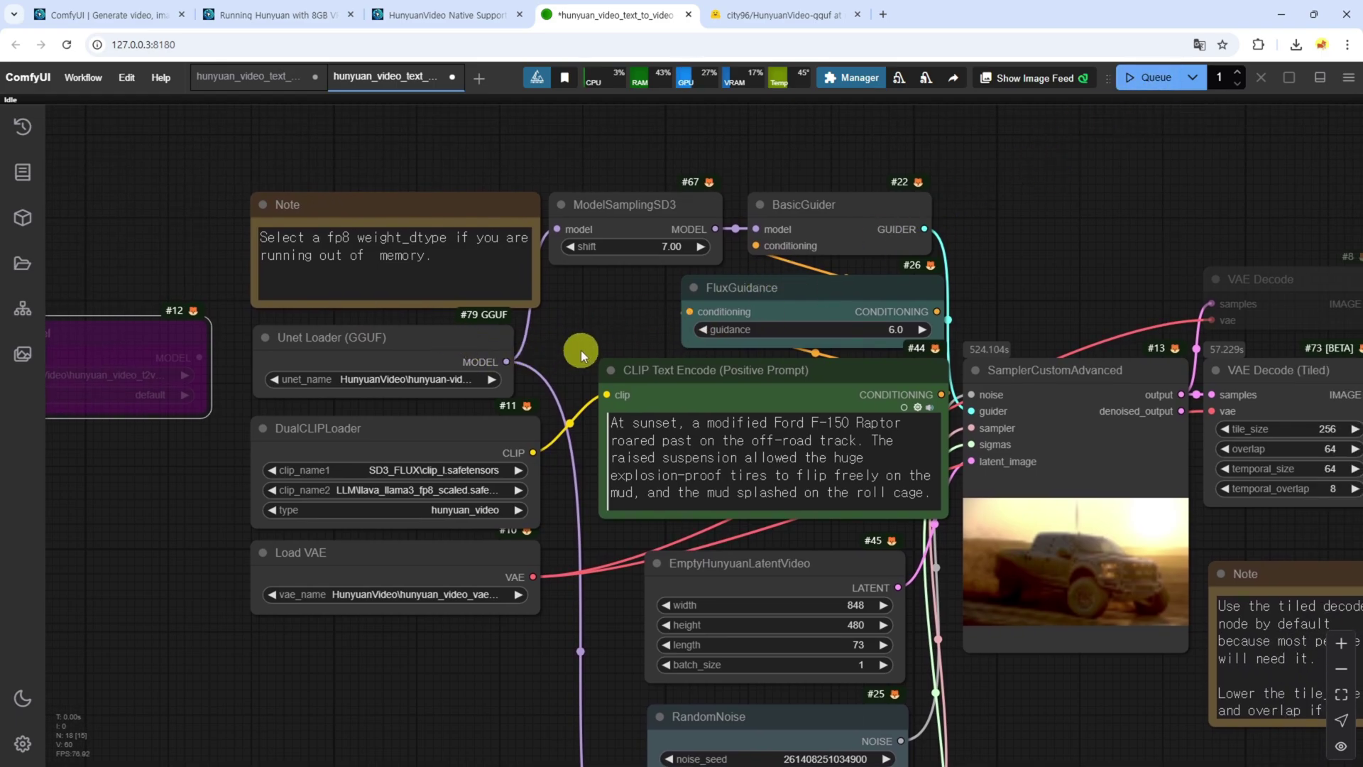
left_click_drag(578, 350, 531, 326)
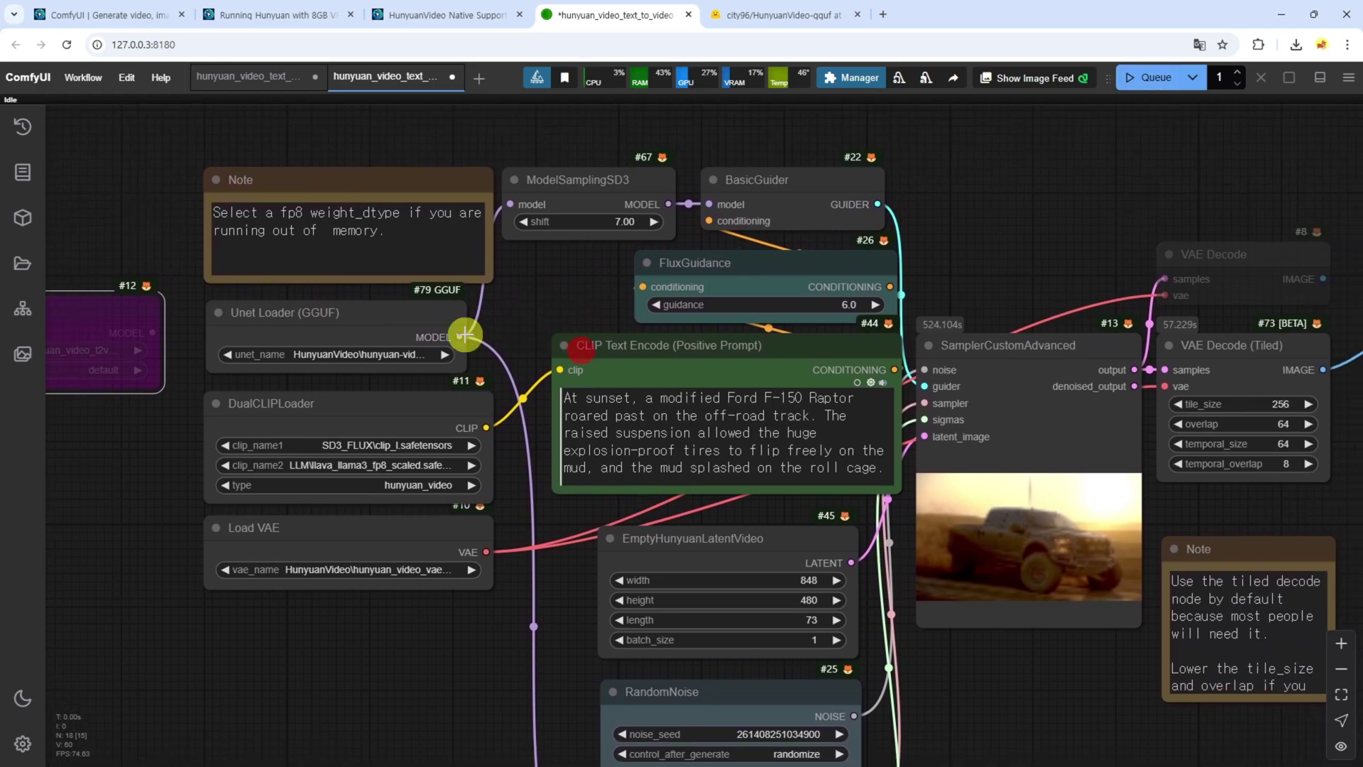
left_click(1148, 82)
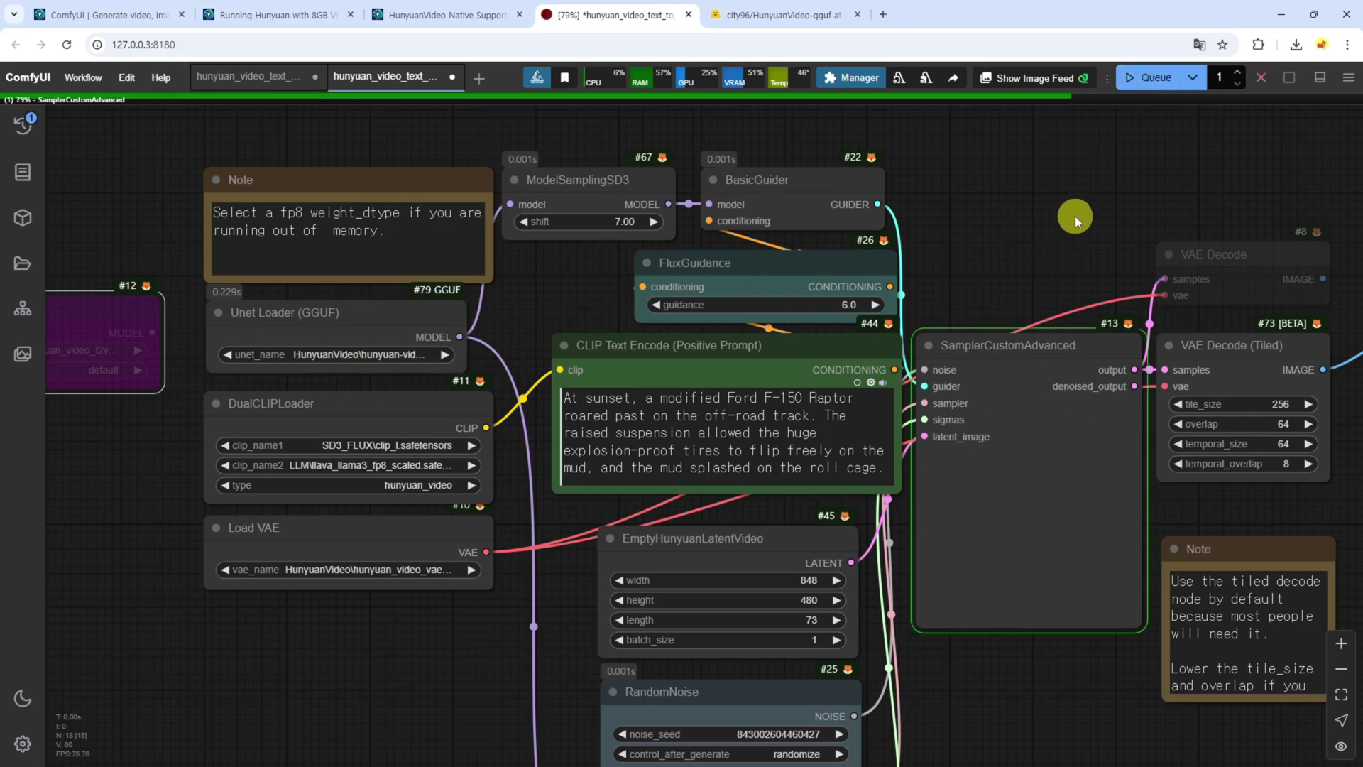
left_click(572, 296)
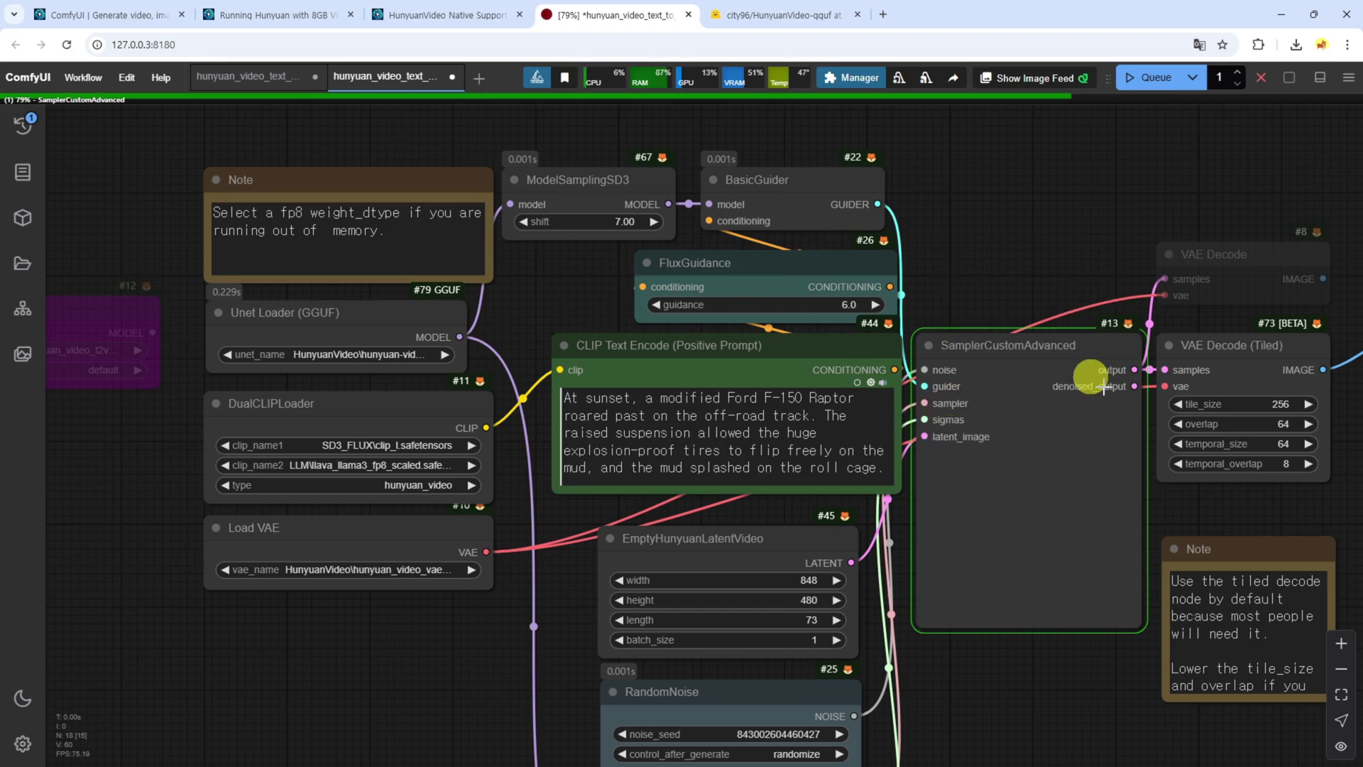
left_click_drag(523, 305, 564, 313)
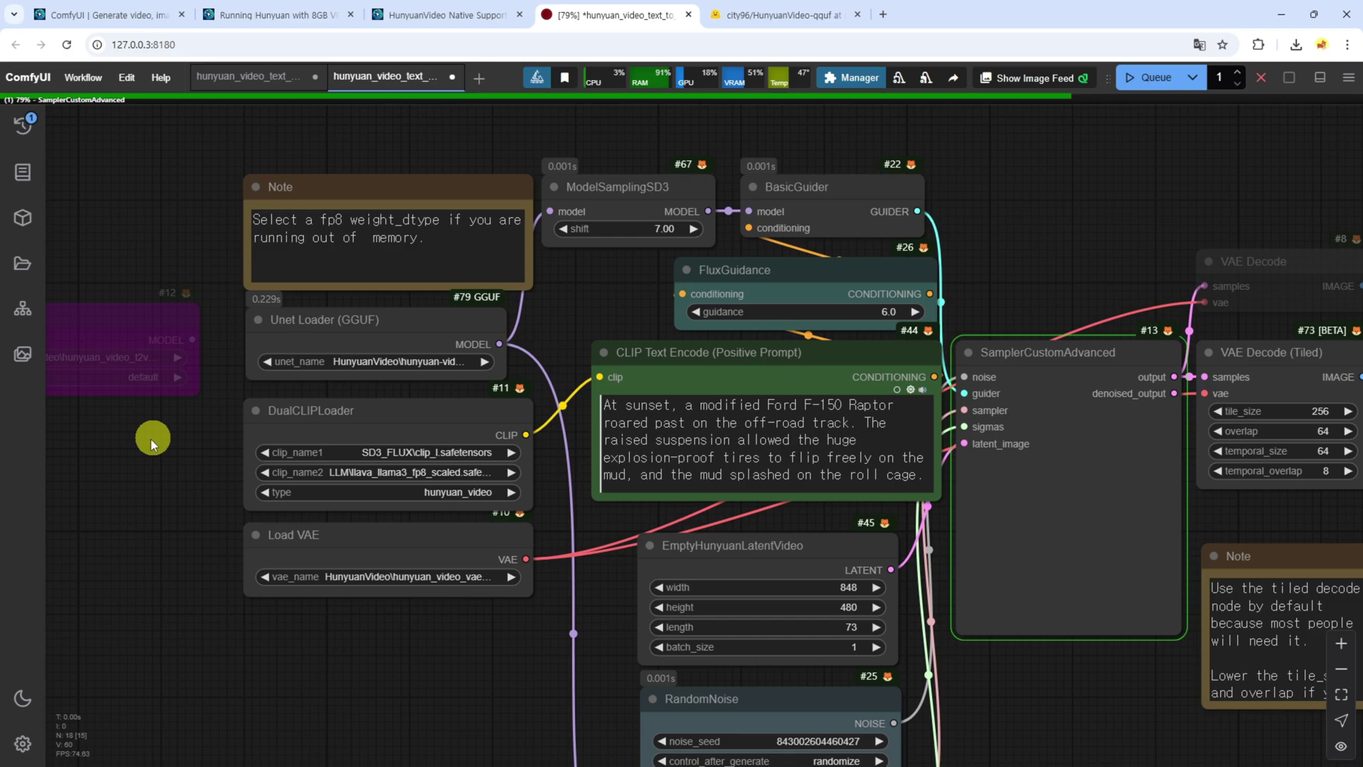
left_click_drag(150, 439, 355, 471)
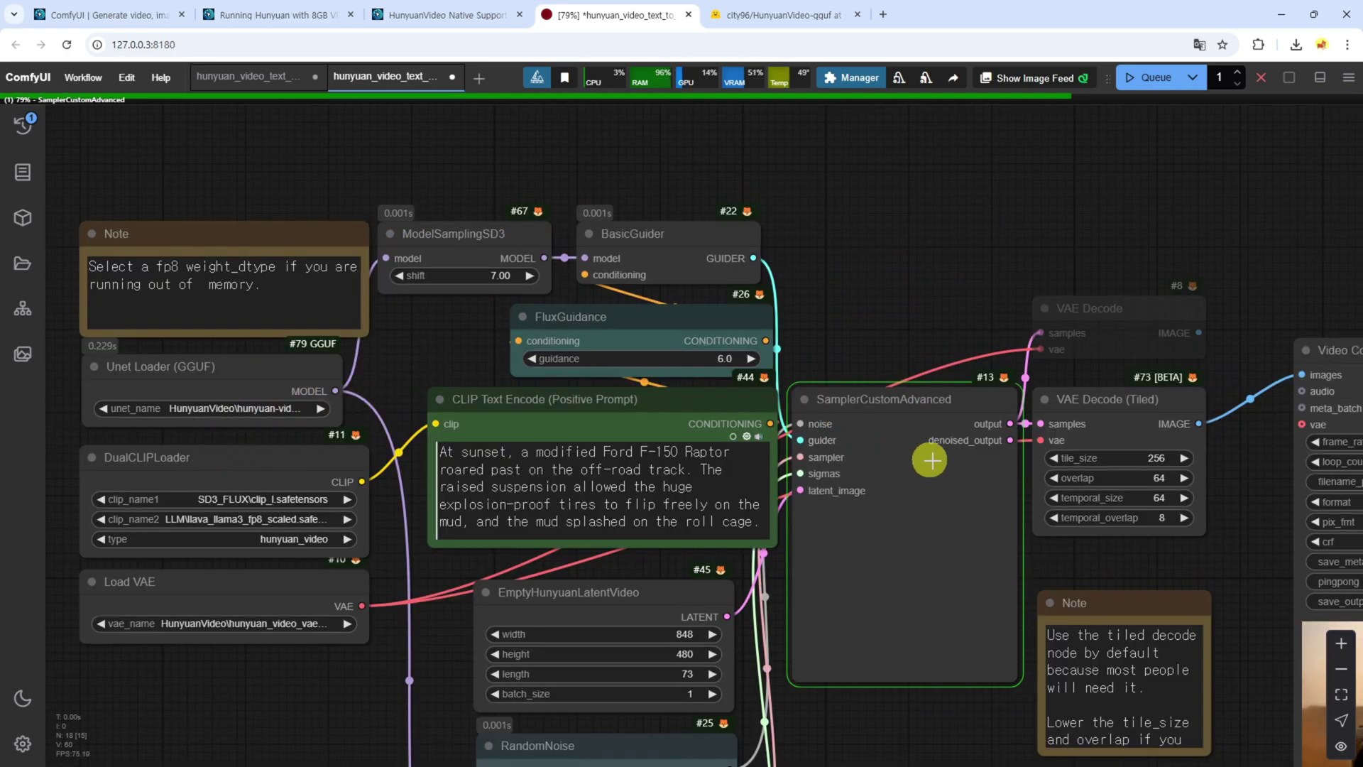
left_click_drag(966, 287, 888, 250)
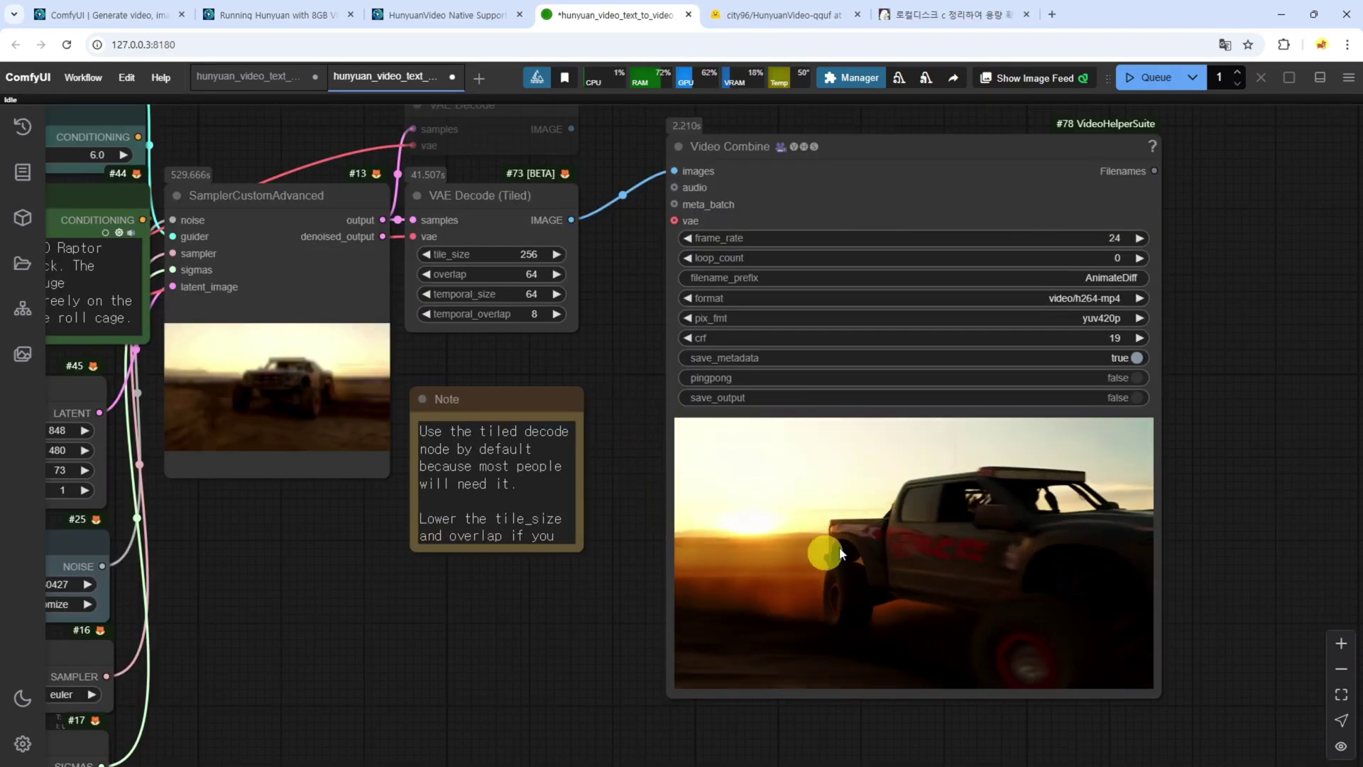
Review the generated truck video in the Video Combine node and save its preview.
left_click_drag(517, 634, 466, 589)
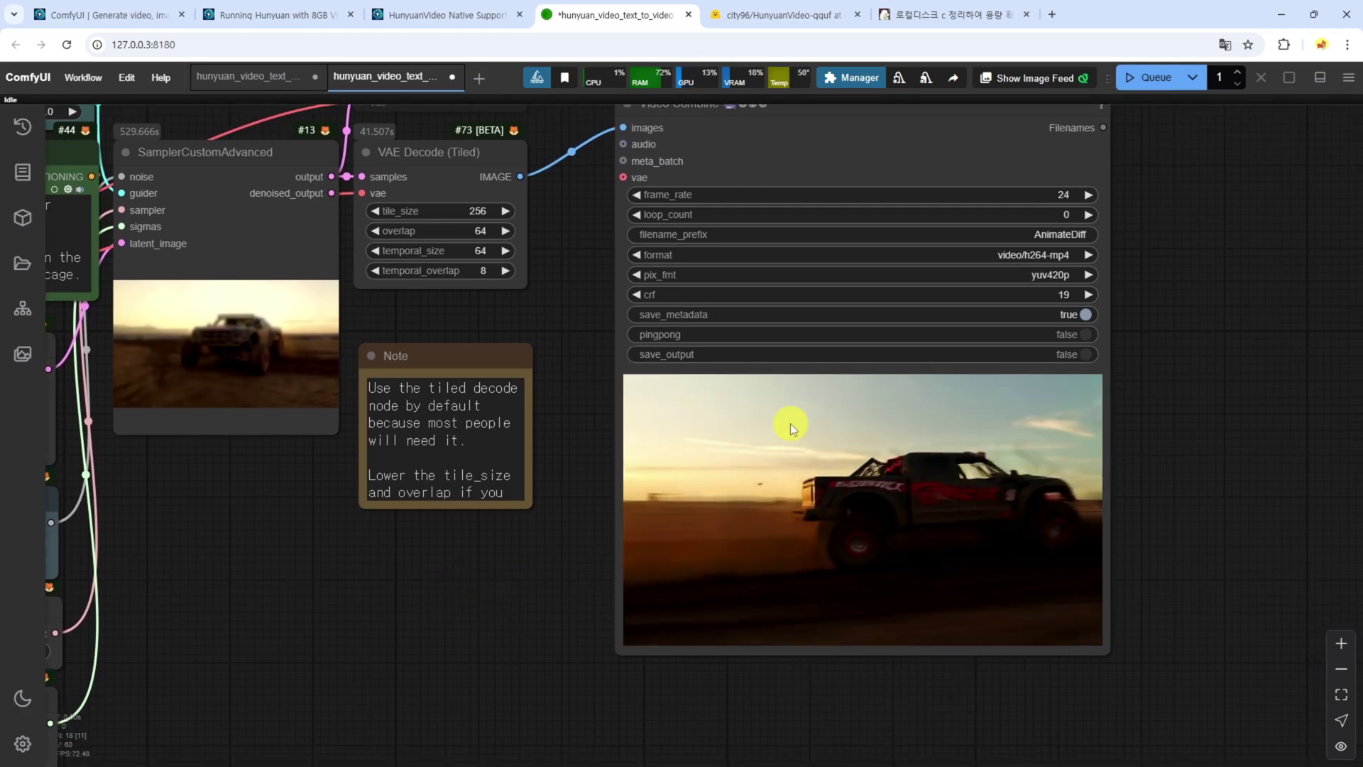
left_click_drag(225, 526, 241, 534)
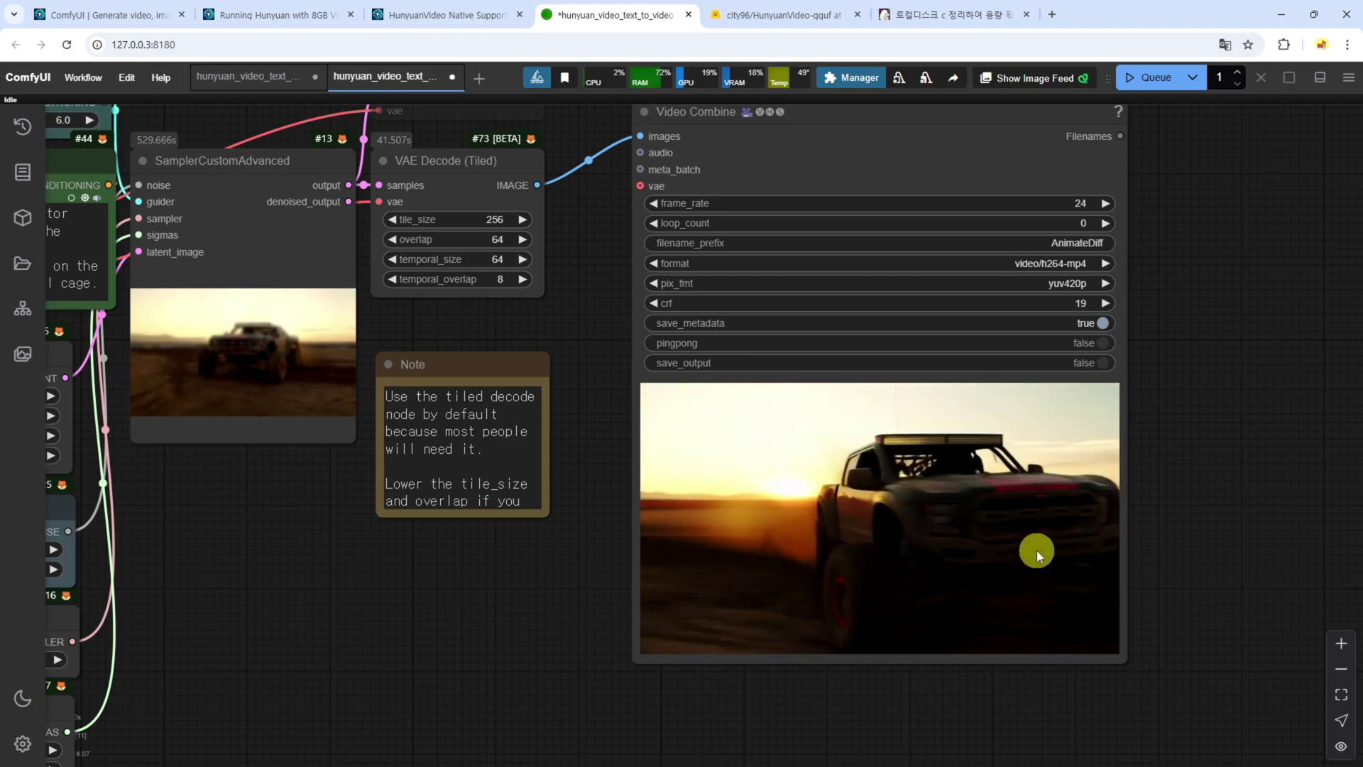
scroll(1037, 551, "up", 7)
scroll(994, 541, "down", 10)
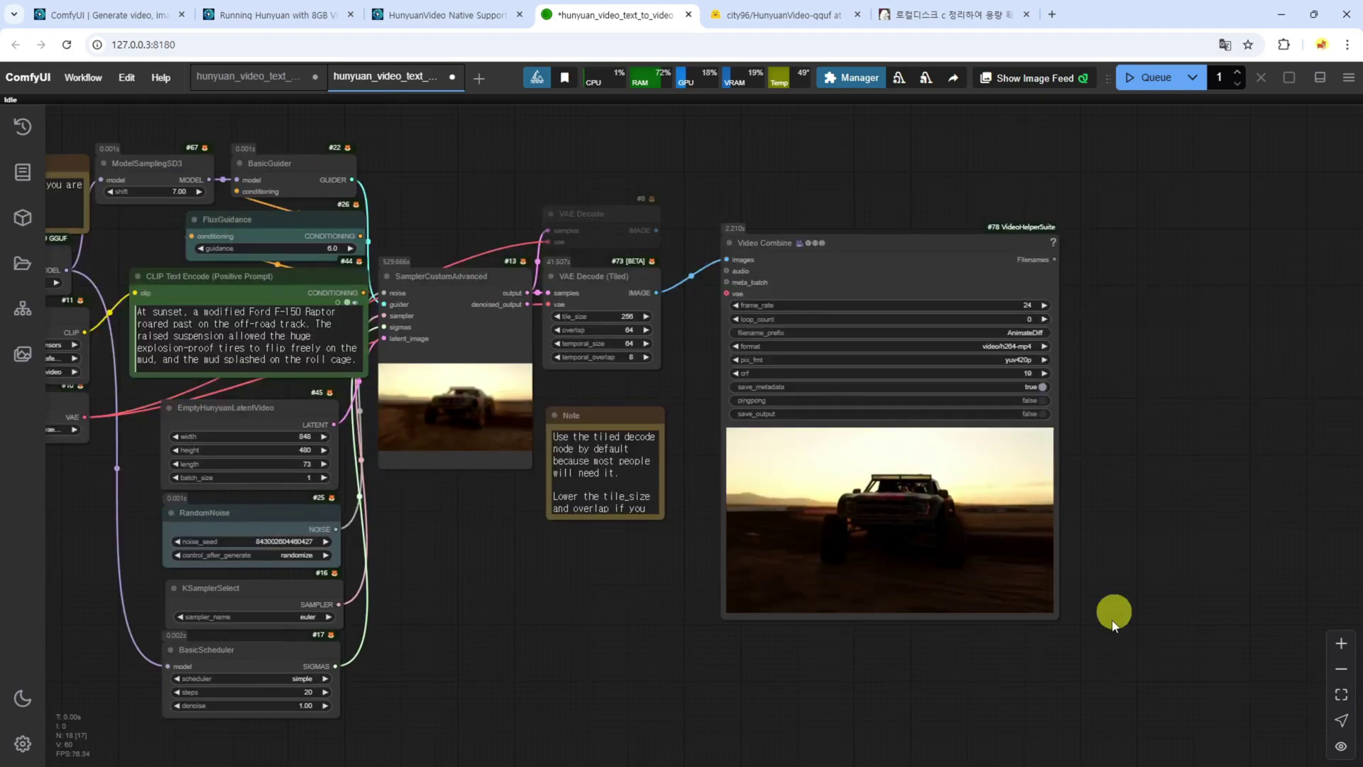
right_click(870, 522)
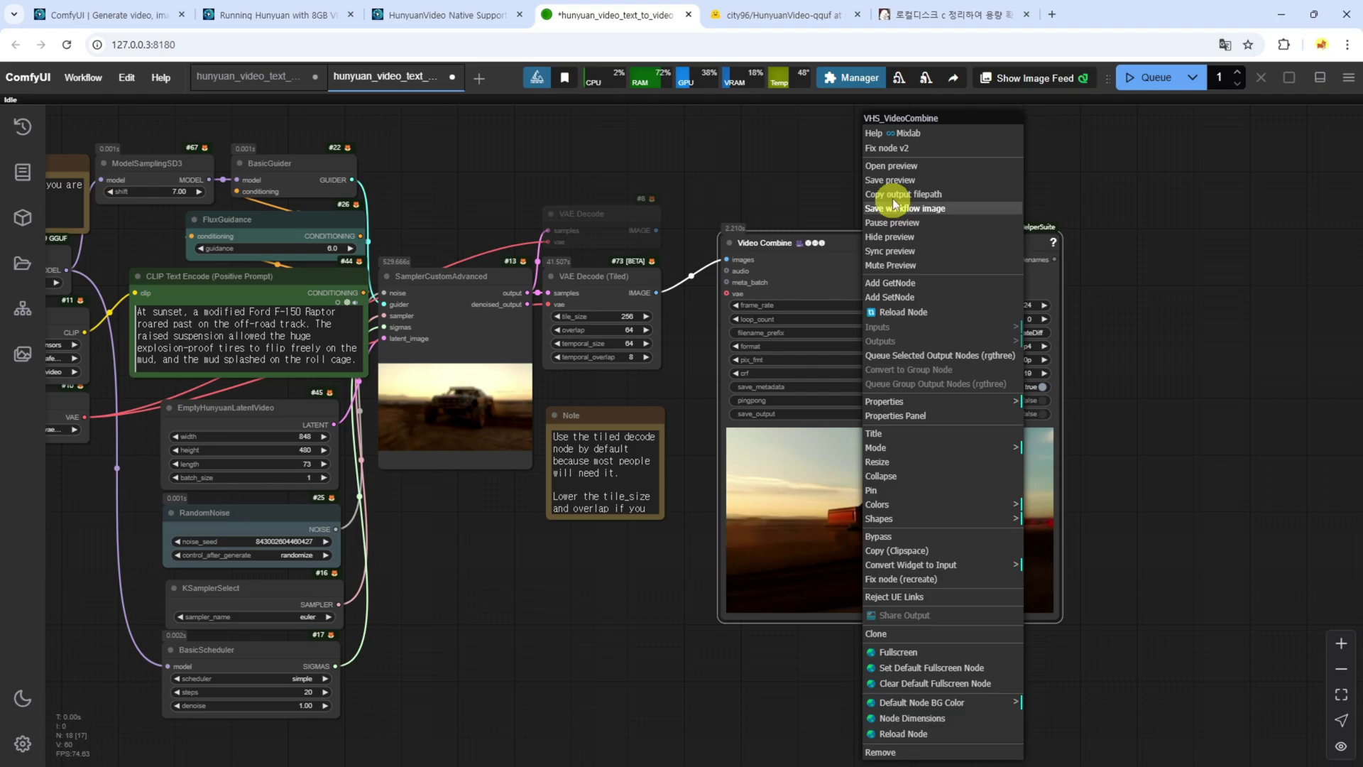
key(".")
Compare the Unet Loader (GGUF) model choices with the quantized files in the city96/HunyuanVideo-gguf repository, leaving the selection as is.
scroll(265, 313, "up", 7)
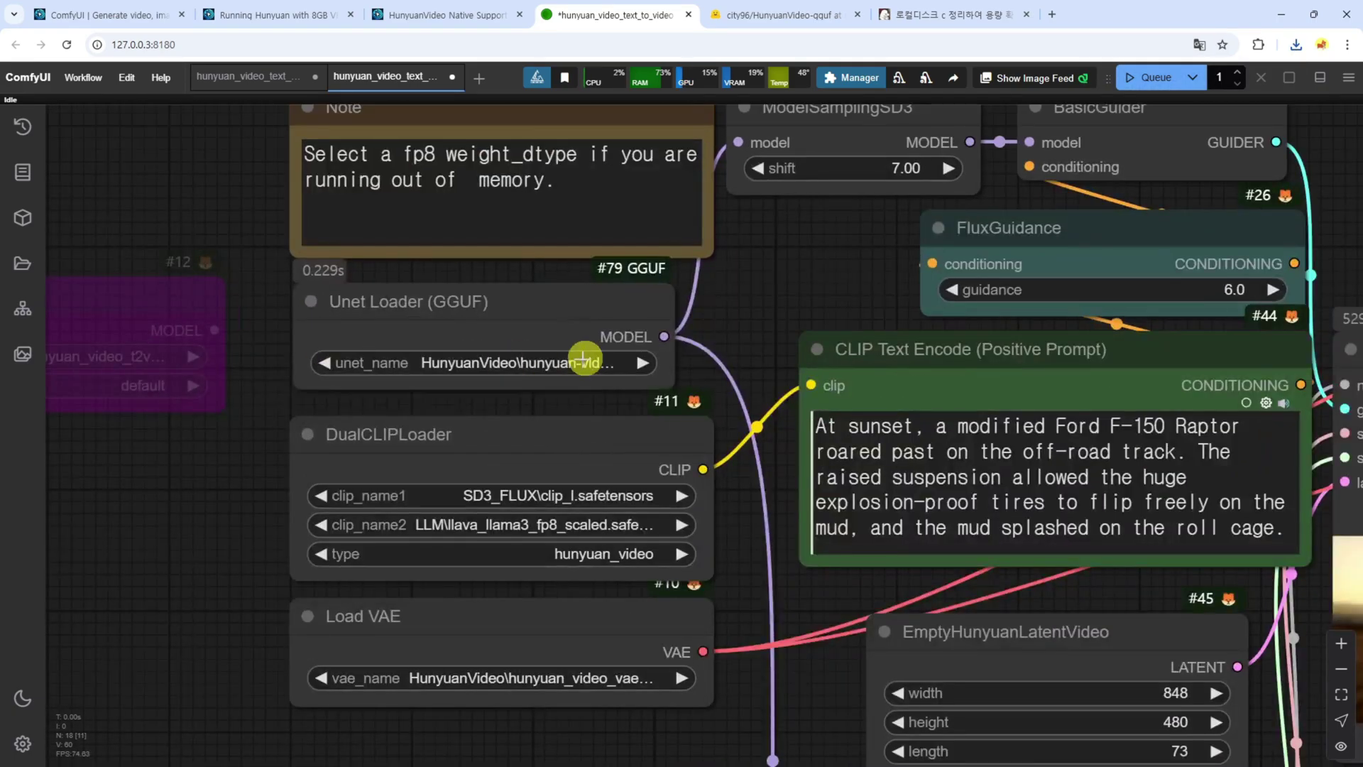
left_click(584, 360)
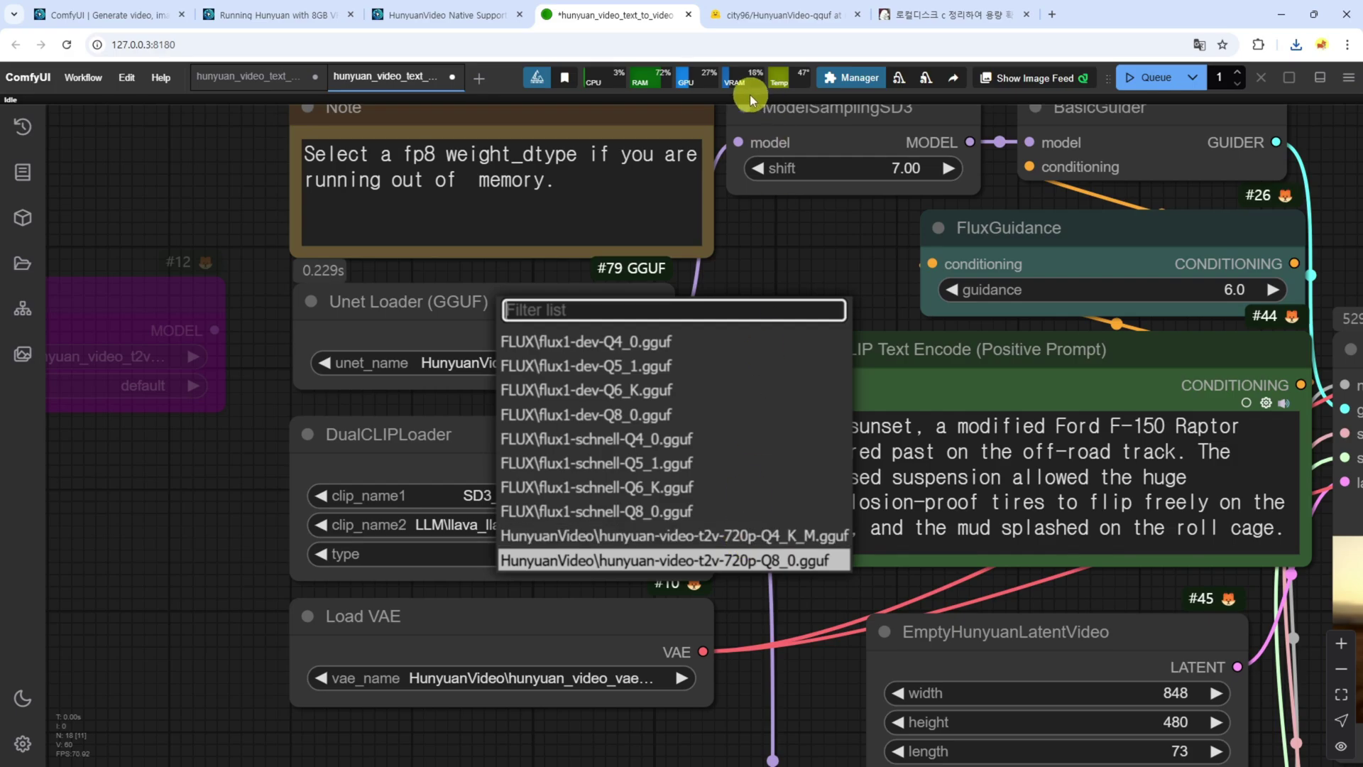
left_click(759, 17)
scroll(157, 626, "down", 2)
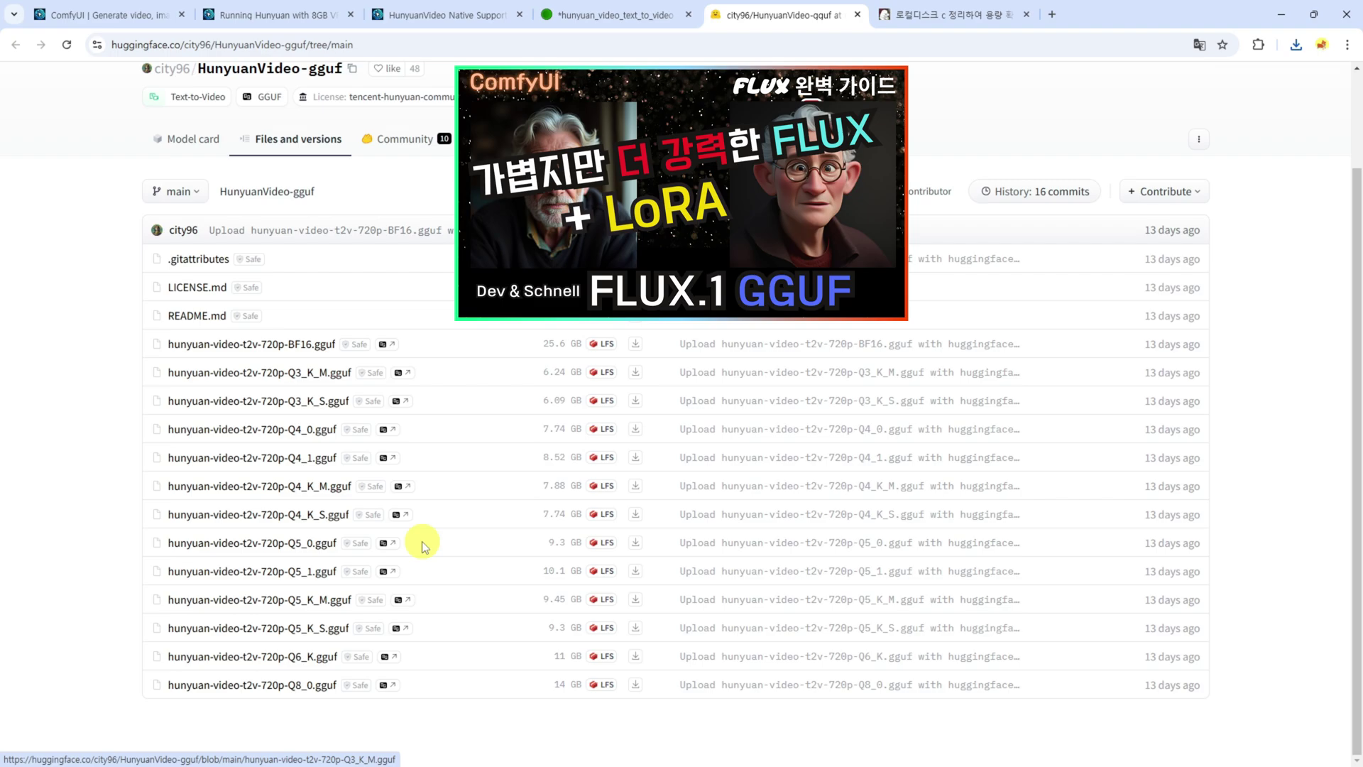
left_click(648, 20)
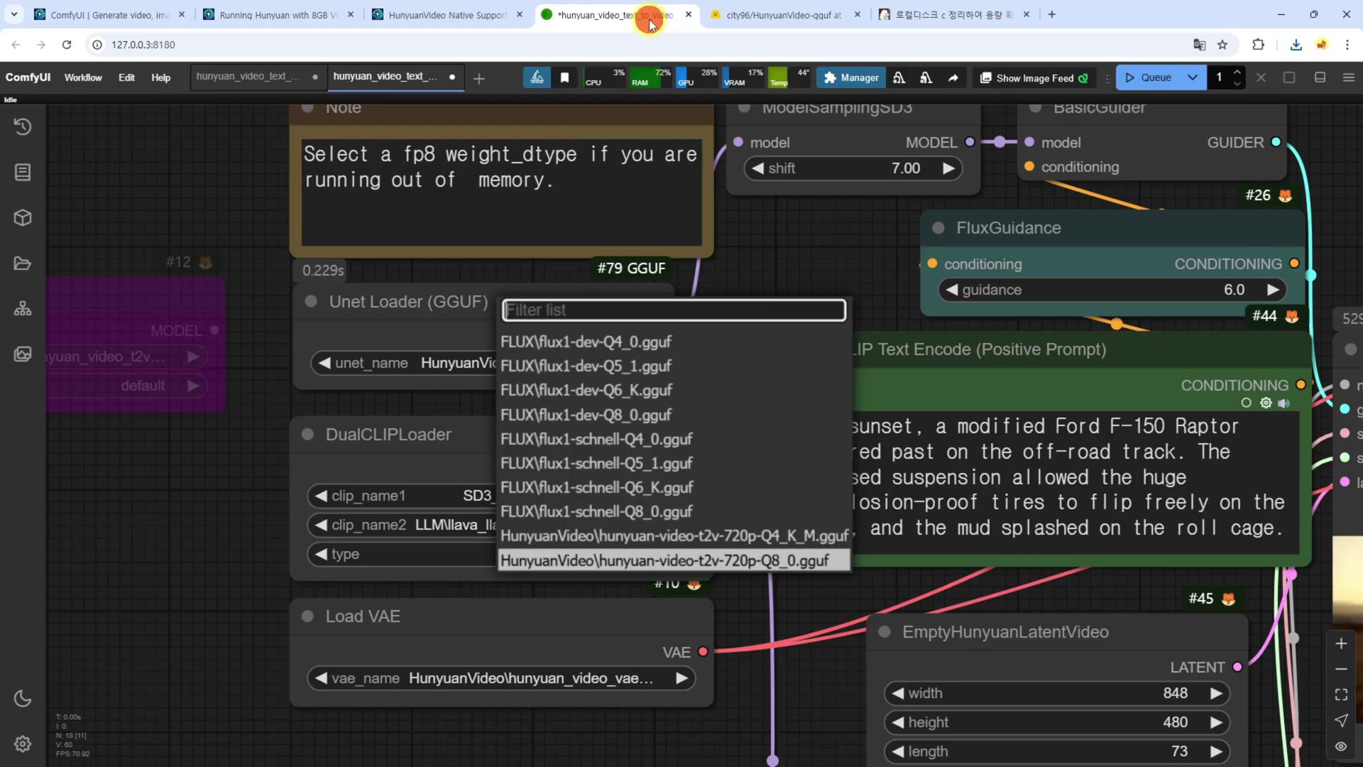
left_click(742, 209)
scroll(745, 291, "down", 6)
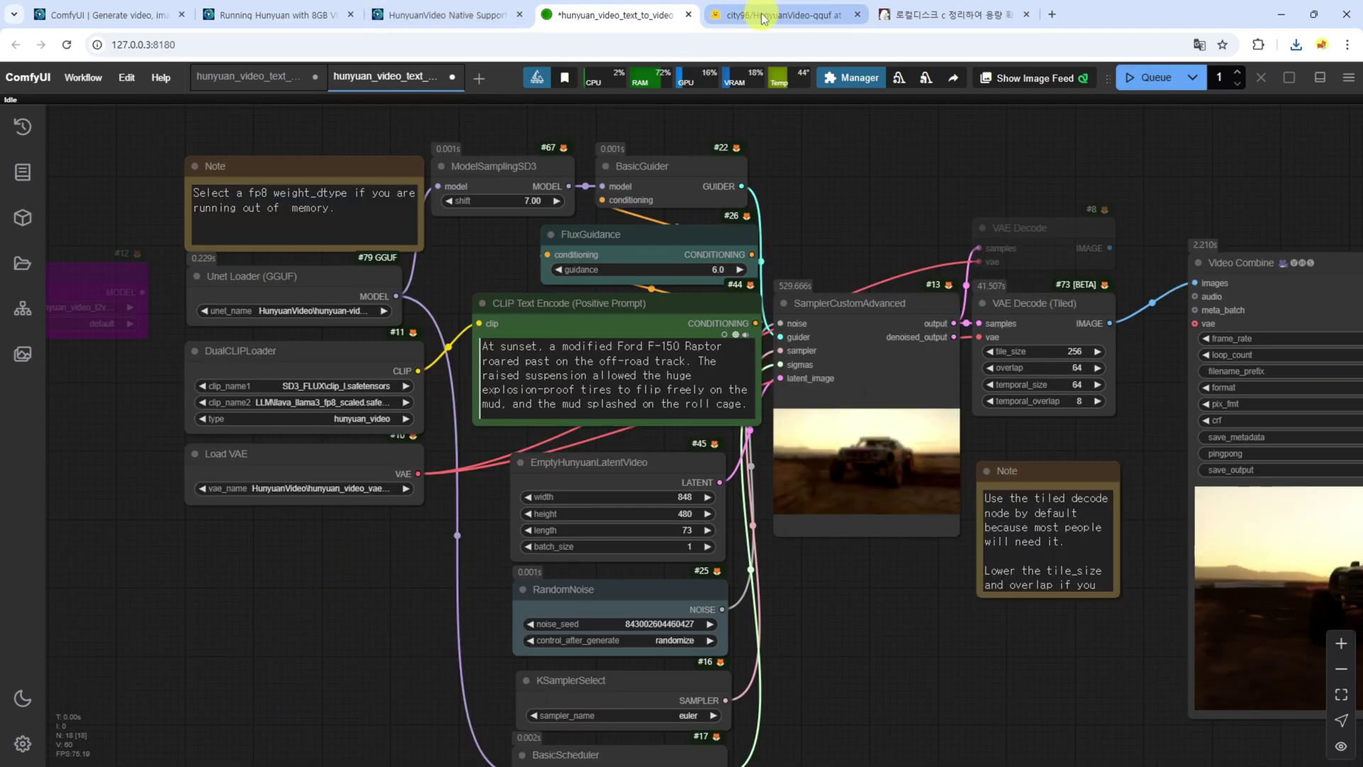
Examine the FastVideo/FastHunyuan model card, including the 6-step comparison with the original Hunyuan and the recommended usage settings.
left_click(955, 14)
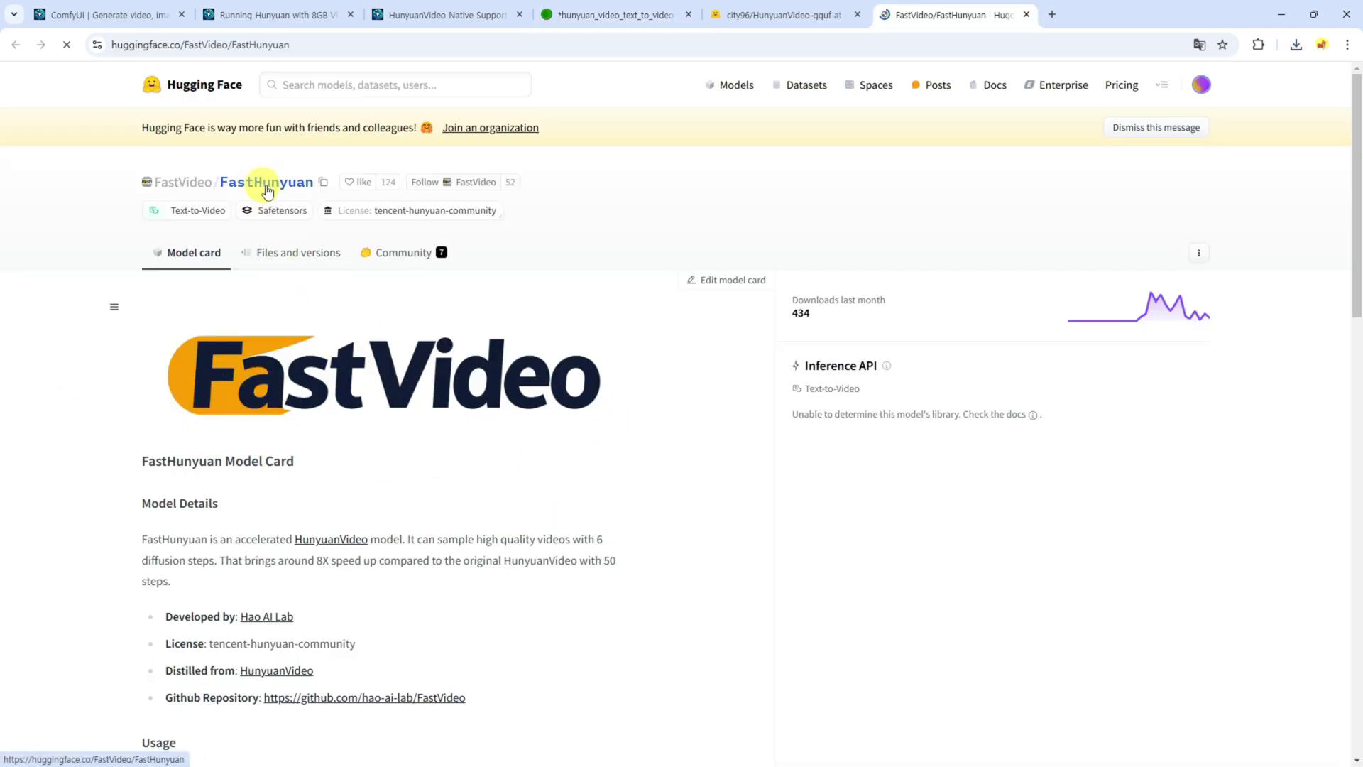
scroll(106, 447, "down", 15)
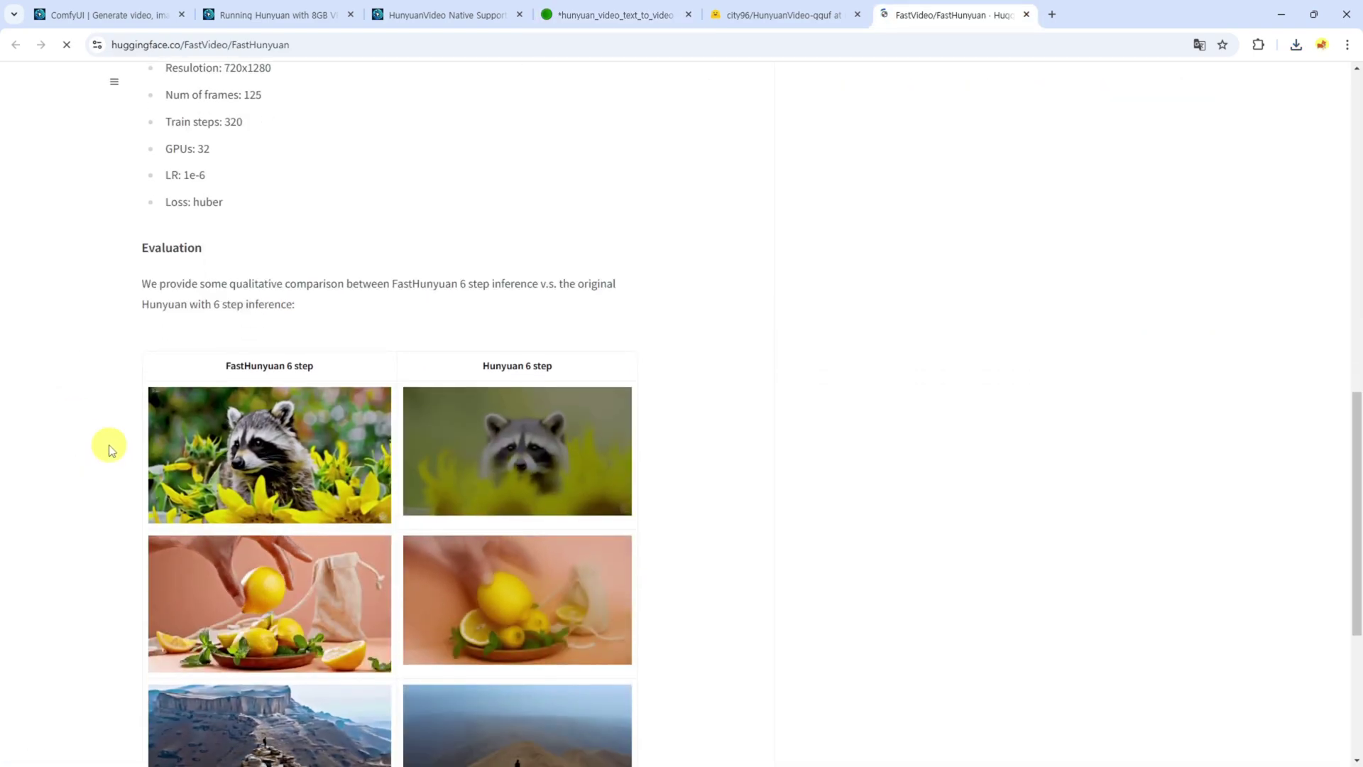
scroll(237, 295, "down", 1)
left_click_drag(226, 295, 313, 296)
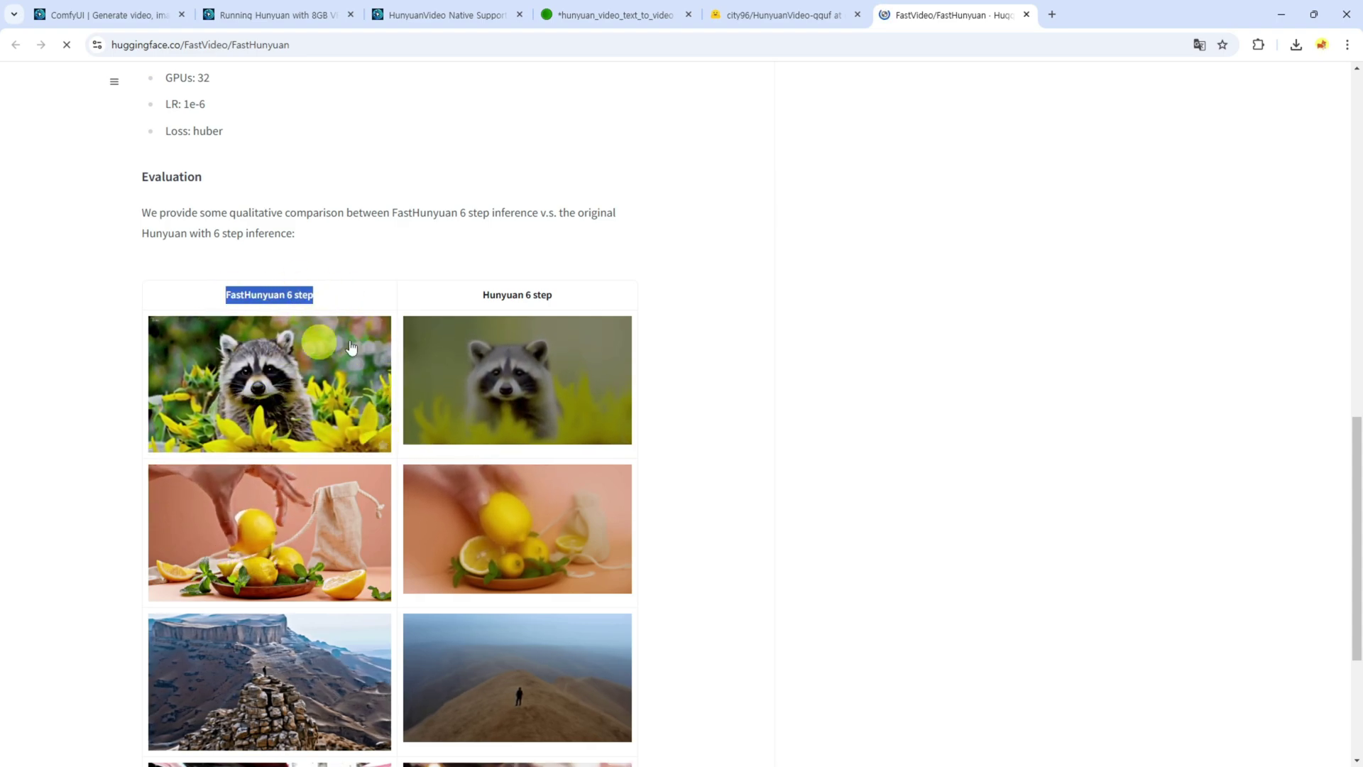
left_click_drag(484, 296, 552, 296)
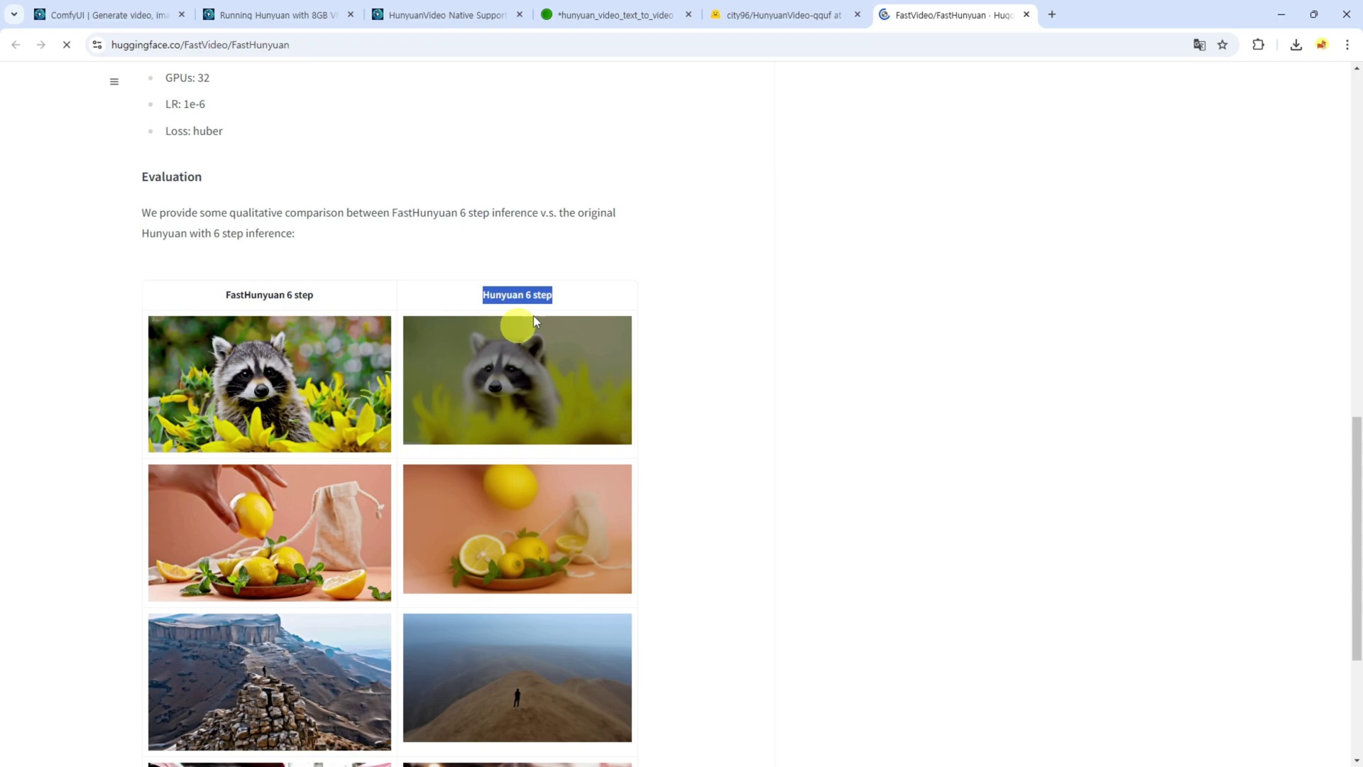
left_click(525, 295)
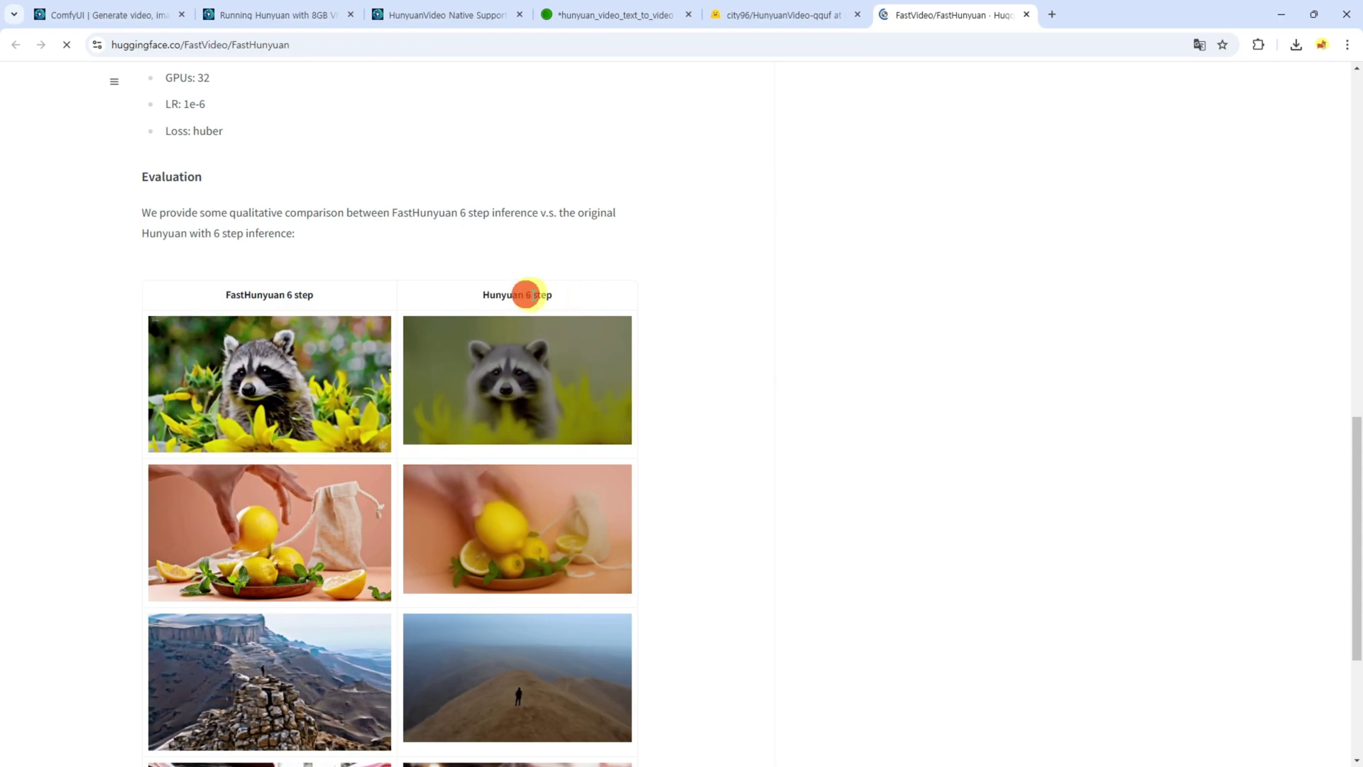
left_click_drag(525, 294, 546, 295)
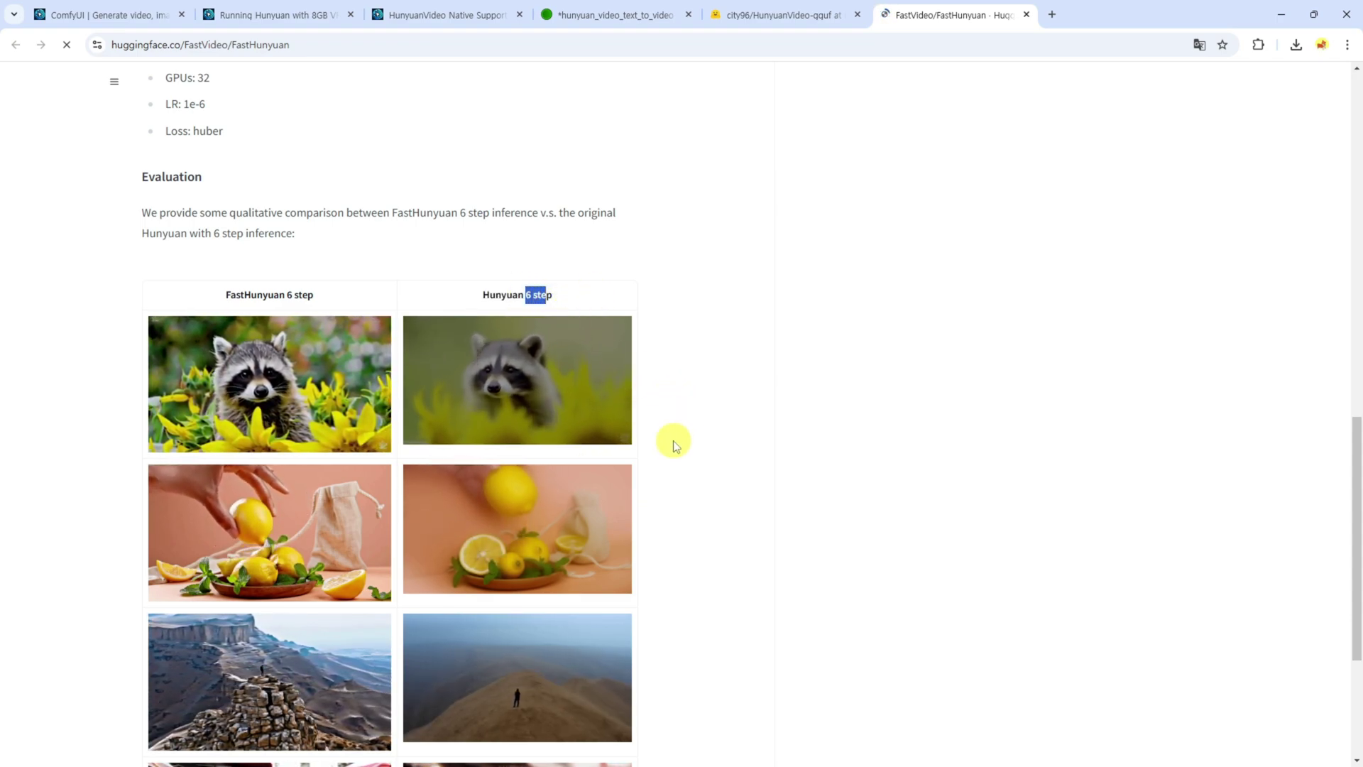
scroll(674, 445, "down", 2)
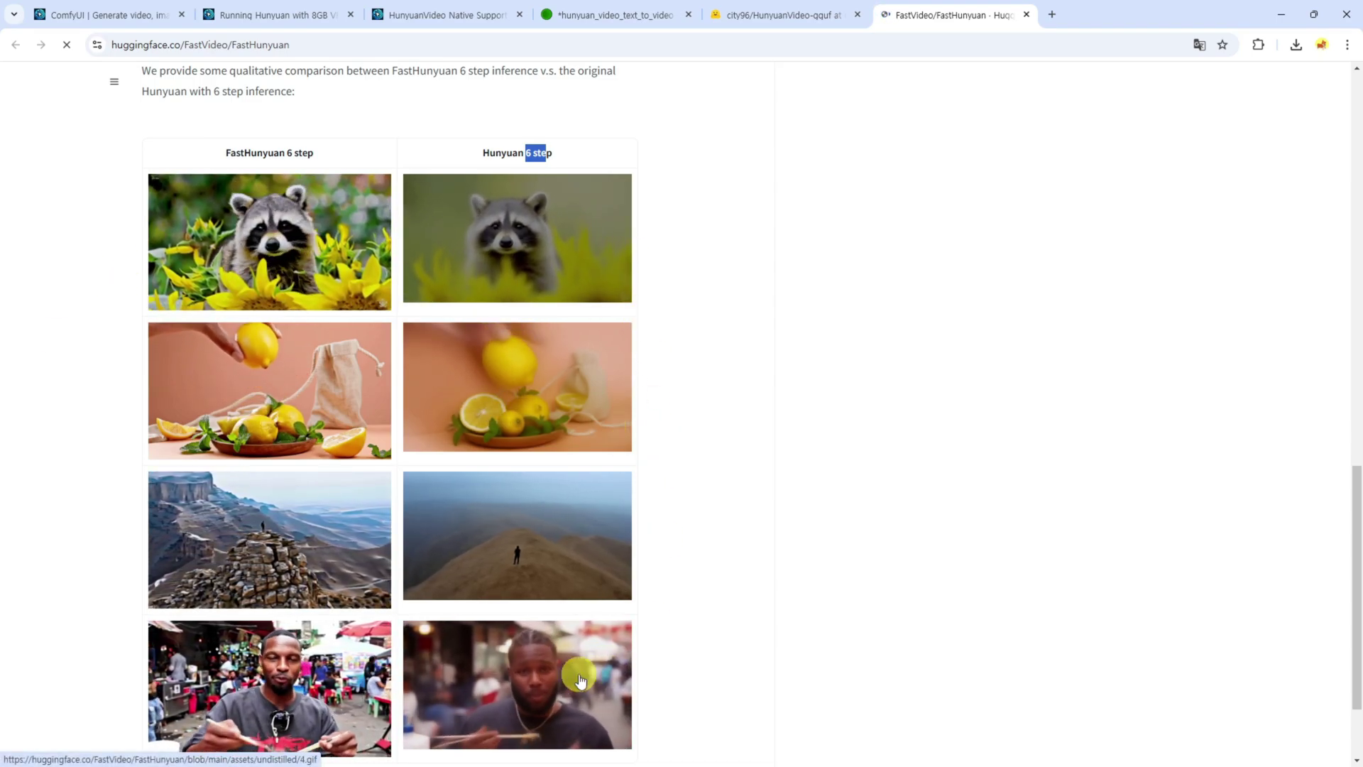
scroll(441, 389, "down", 2)
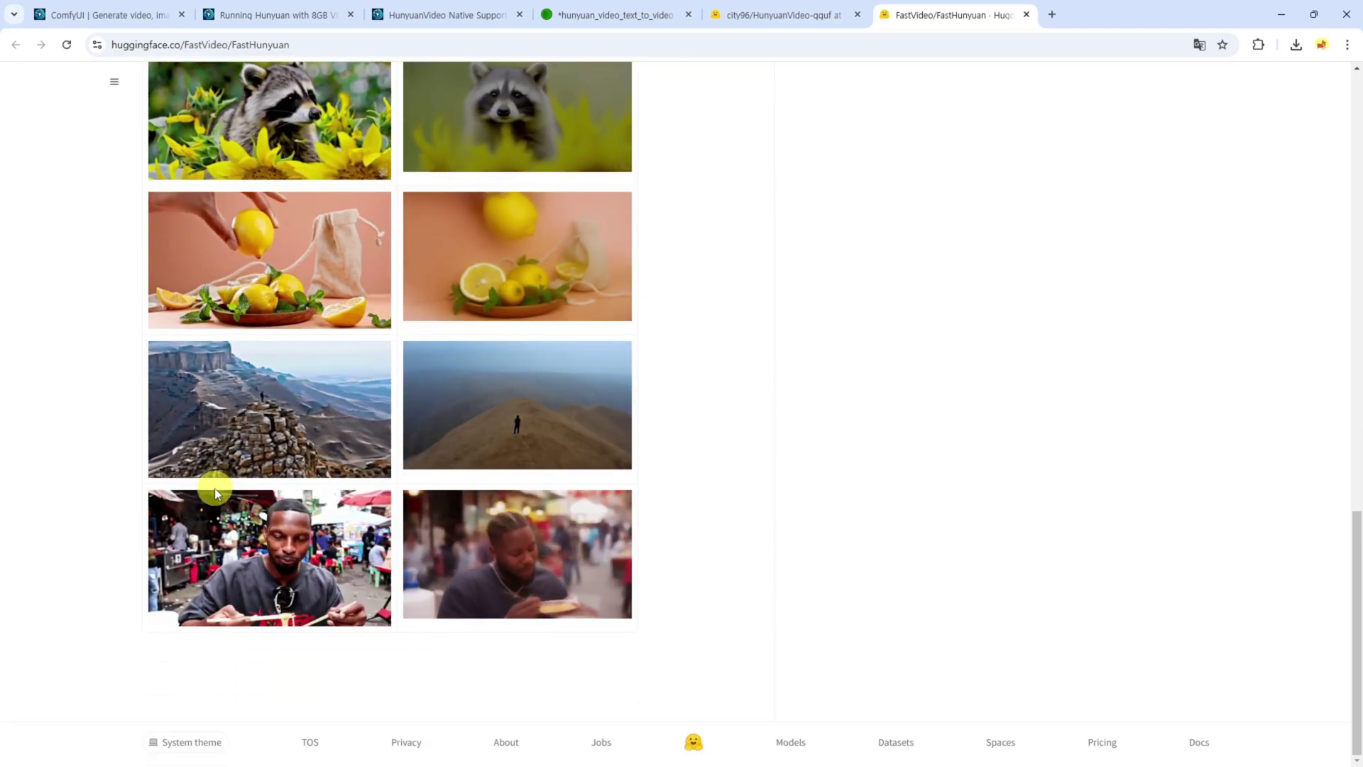
scroll(215, 490, "up", 8)
scroll(339, 483, "up", 5)
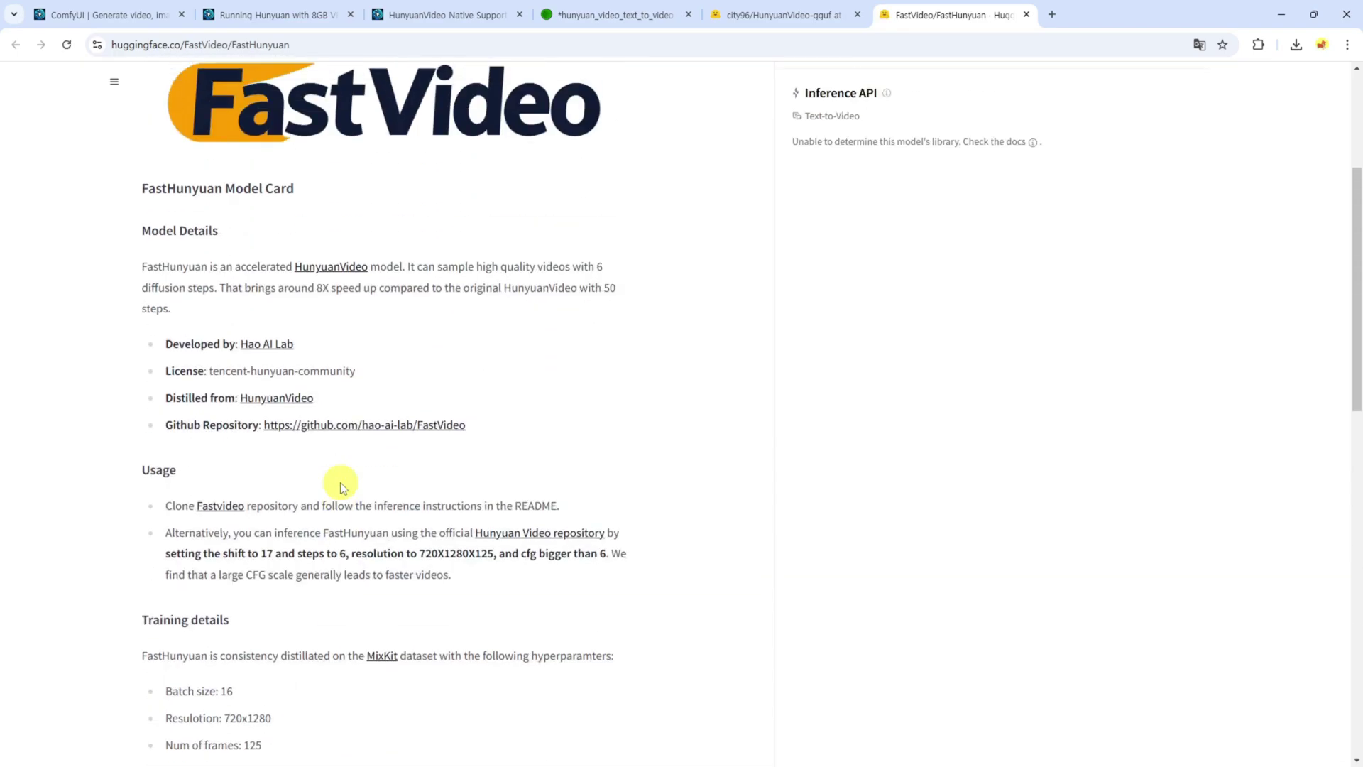
Open the repository's hunyuan-video-t2v-720p/transformers folder and check the size of mp_rank_00_model_states.pt.
scroll(340, 483, "up", 4)
left_click(297, 256)
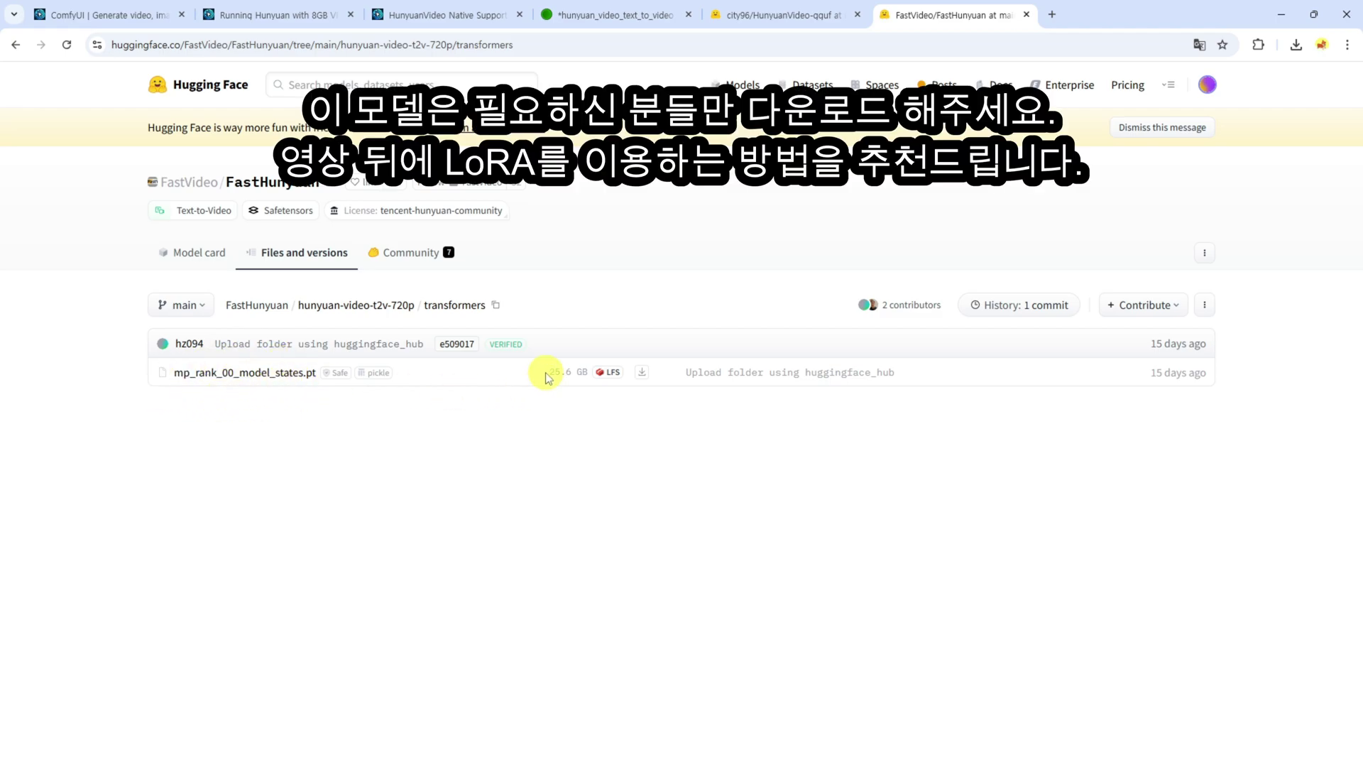
left_click_drag(545, 373, 591, 372)
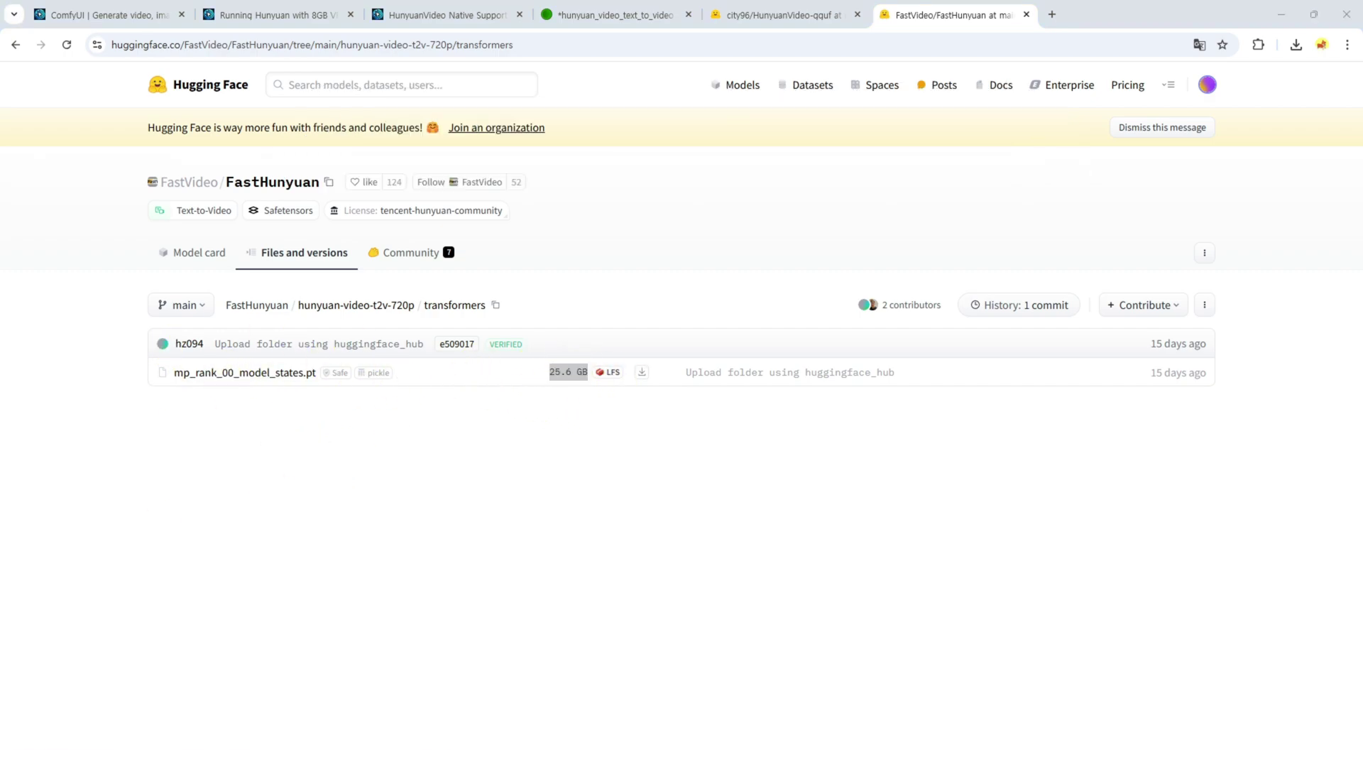
In File Explorer, browse from SD to Data\Packages\ComfyUI\models\diffusion_models\HunyuanVideo and select hunyuan-video-t2v-720p_FastHunYuan.pt.
key("alt+Tab")
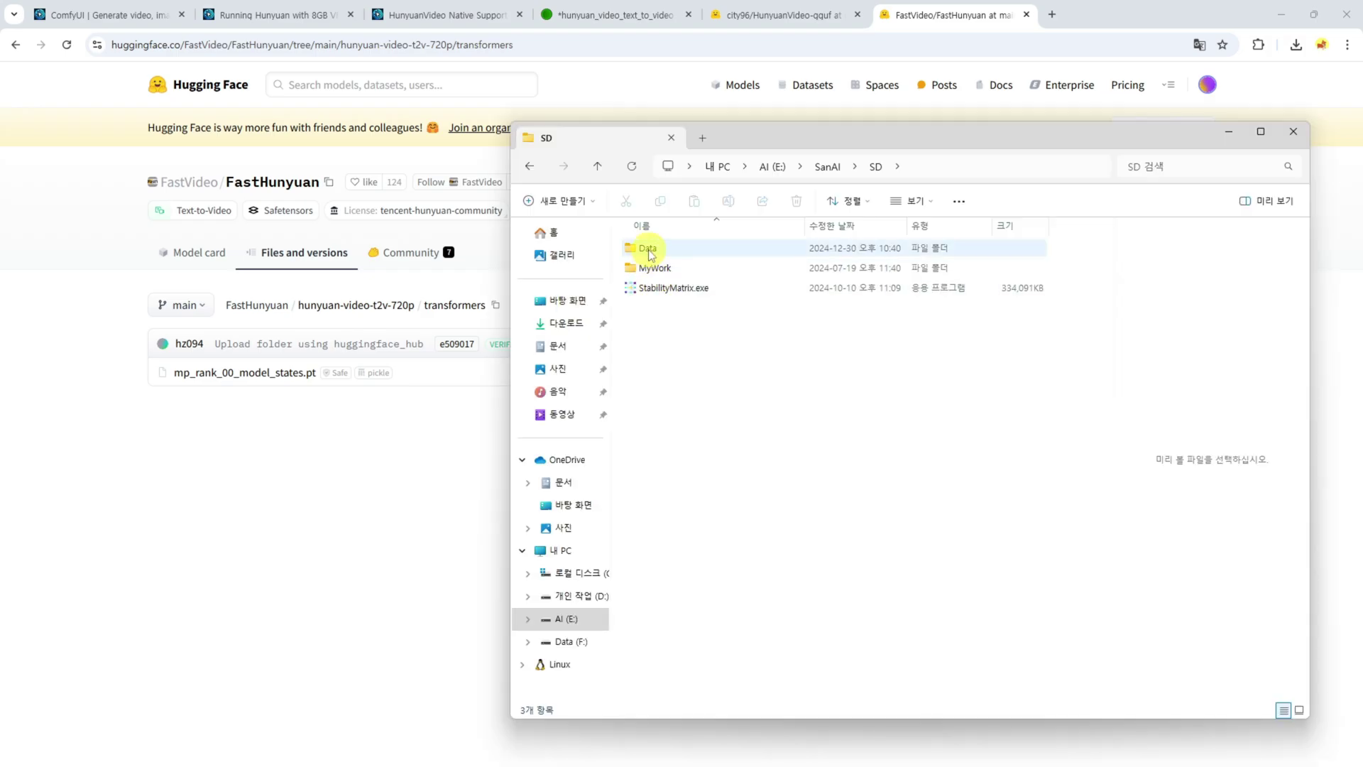
double_click(647, 250)
double_click(652, 307)
left_click(920, 166)
left_click(657, 330)
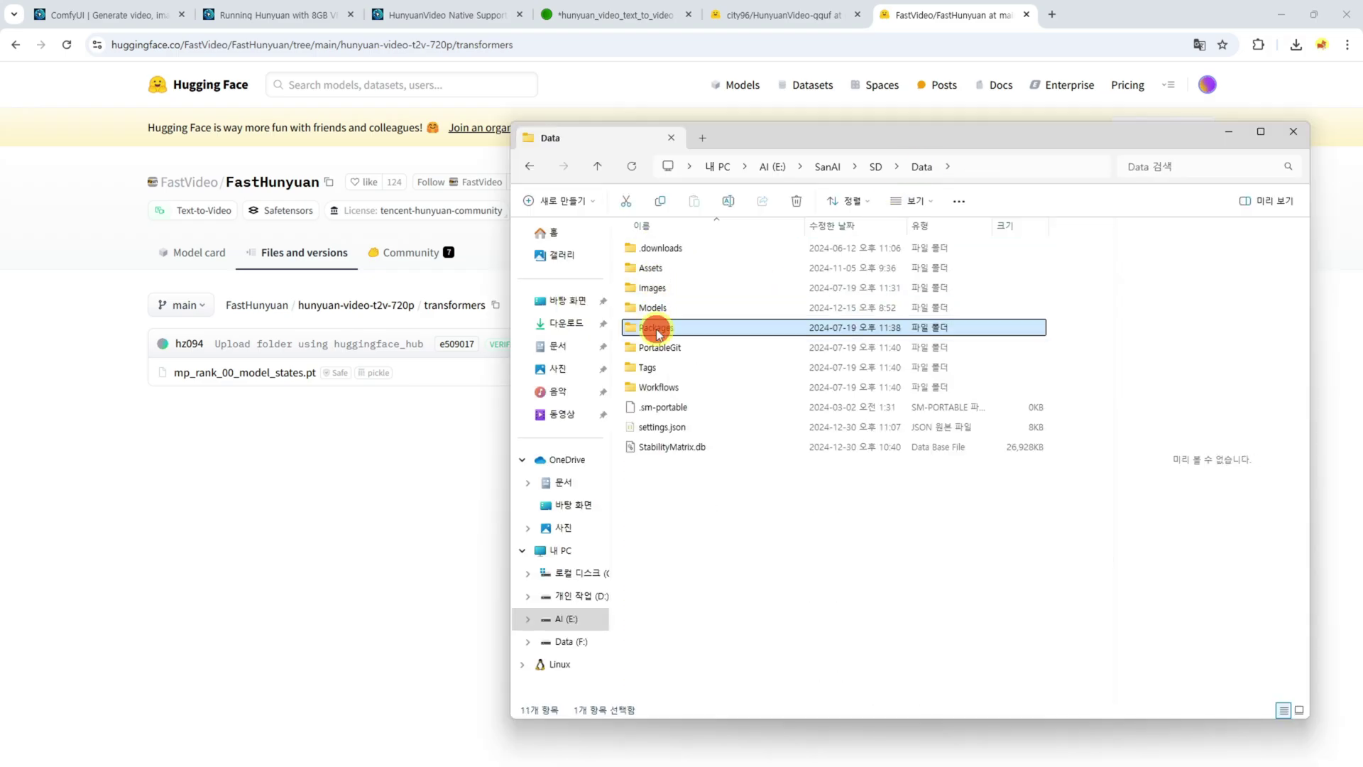
double_click(658, 330)
double_click(661, 250)
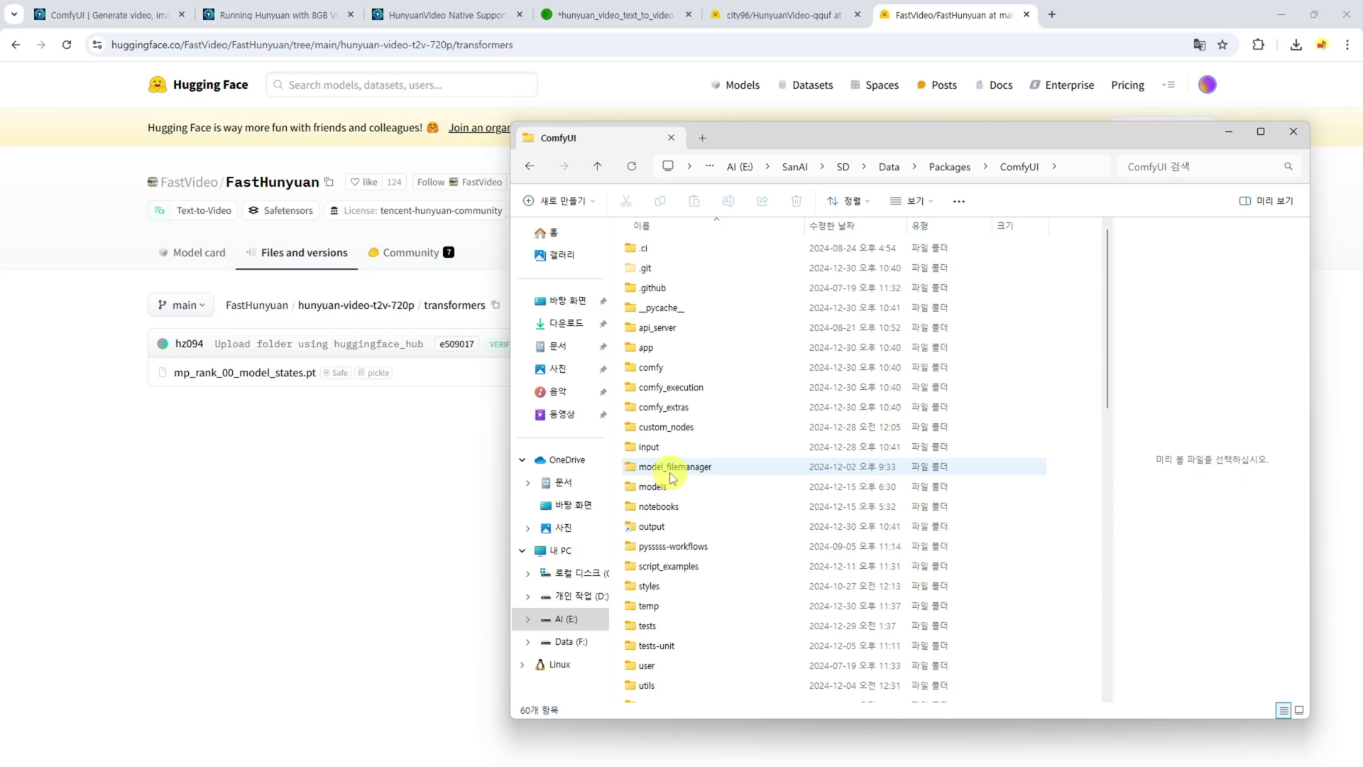
double_click(651, 486)
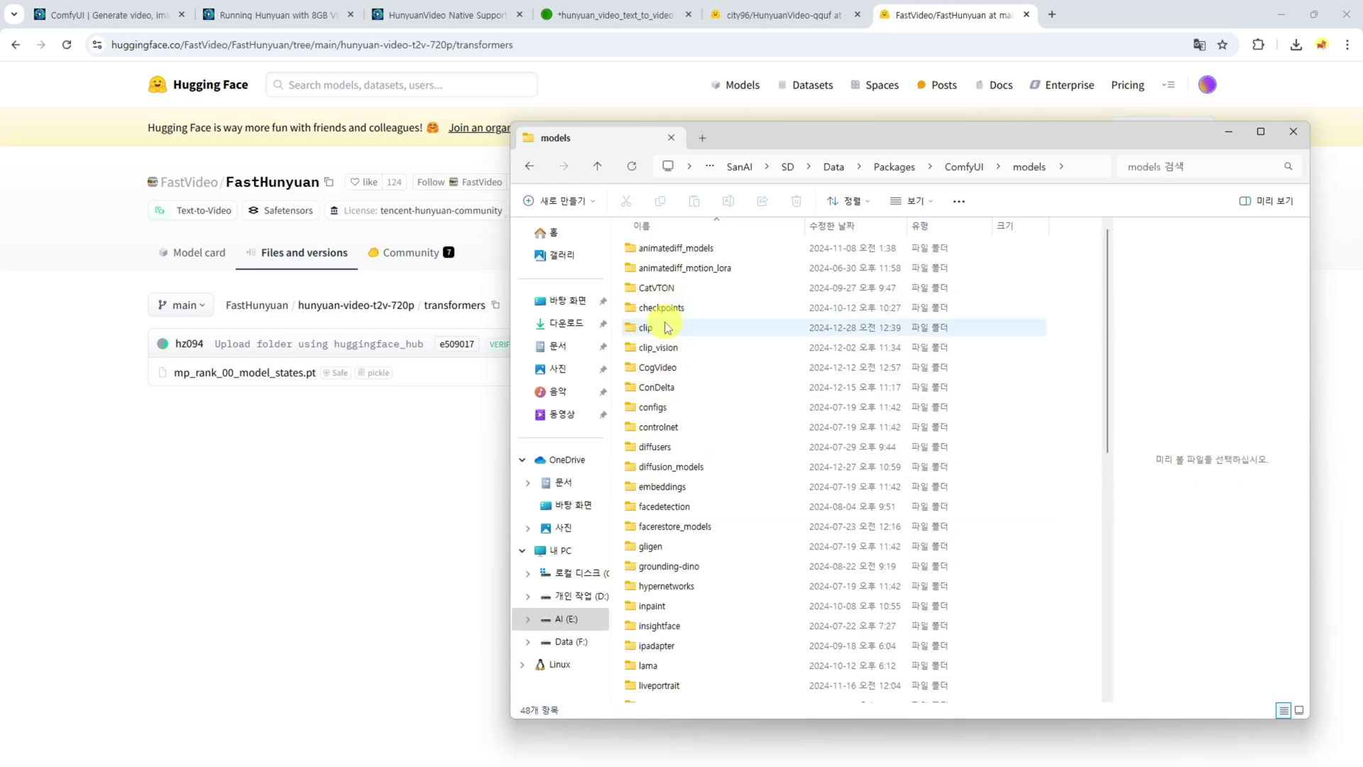
double_click(650, 466)
left_click(682, 249)
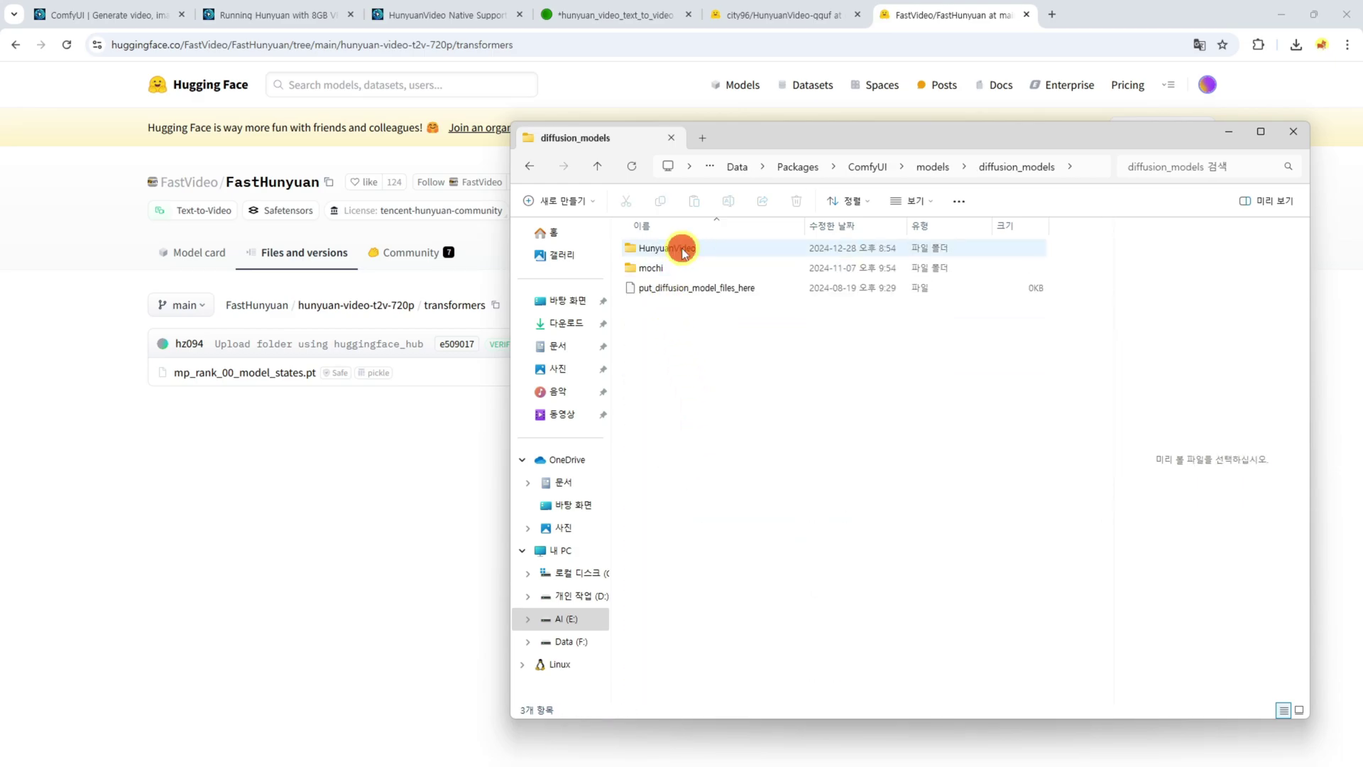
double_click(684, 252)
left_click(762, 269)
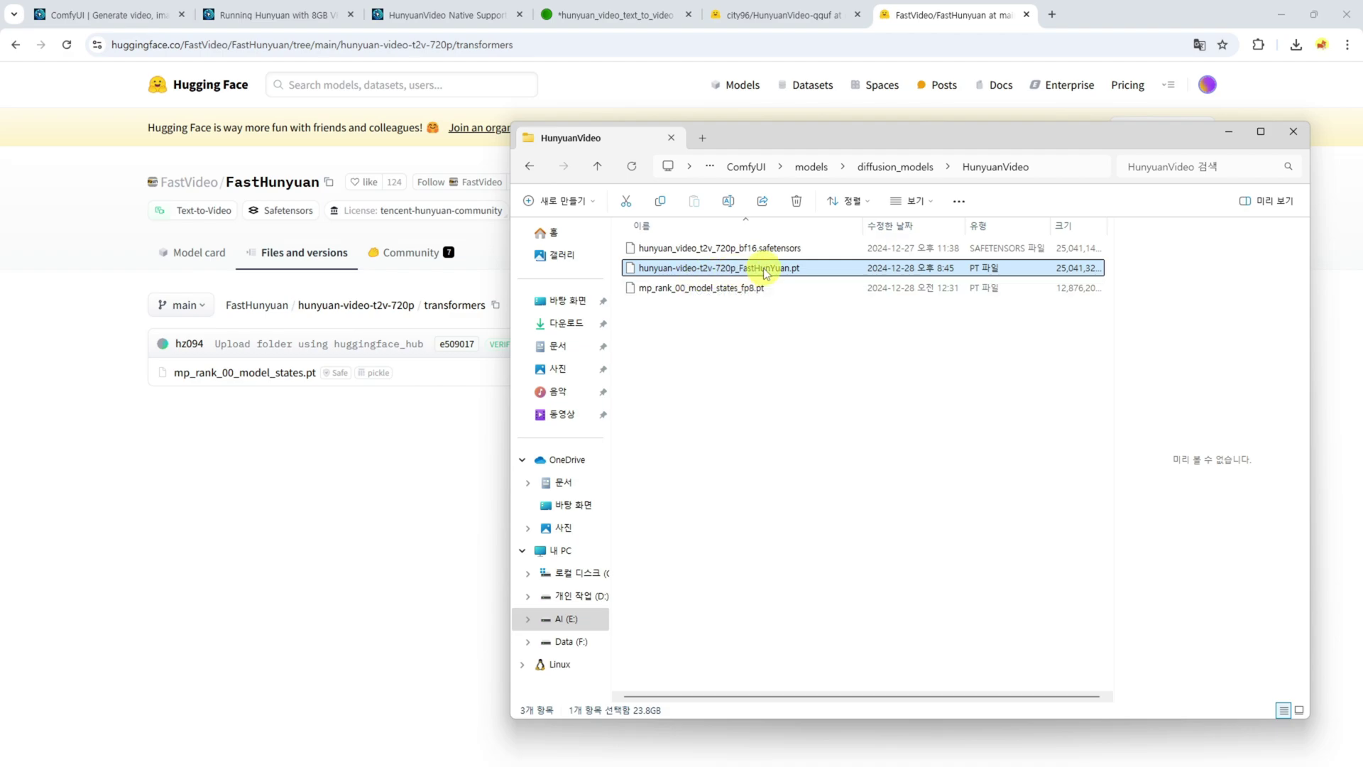
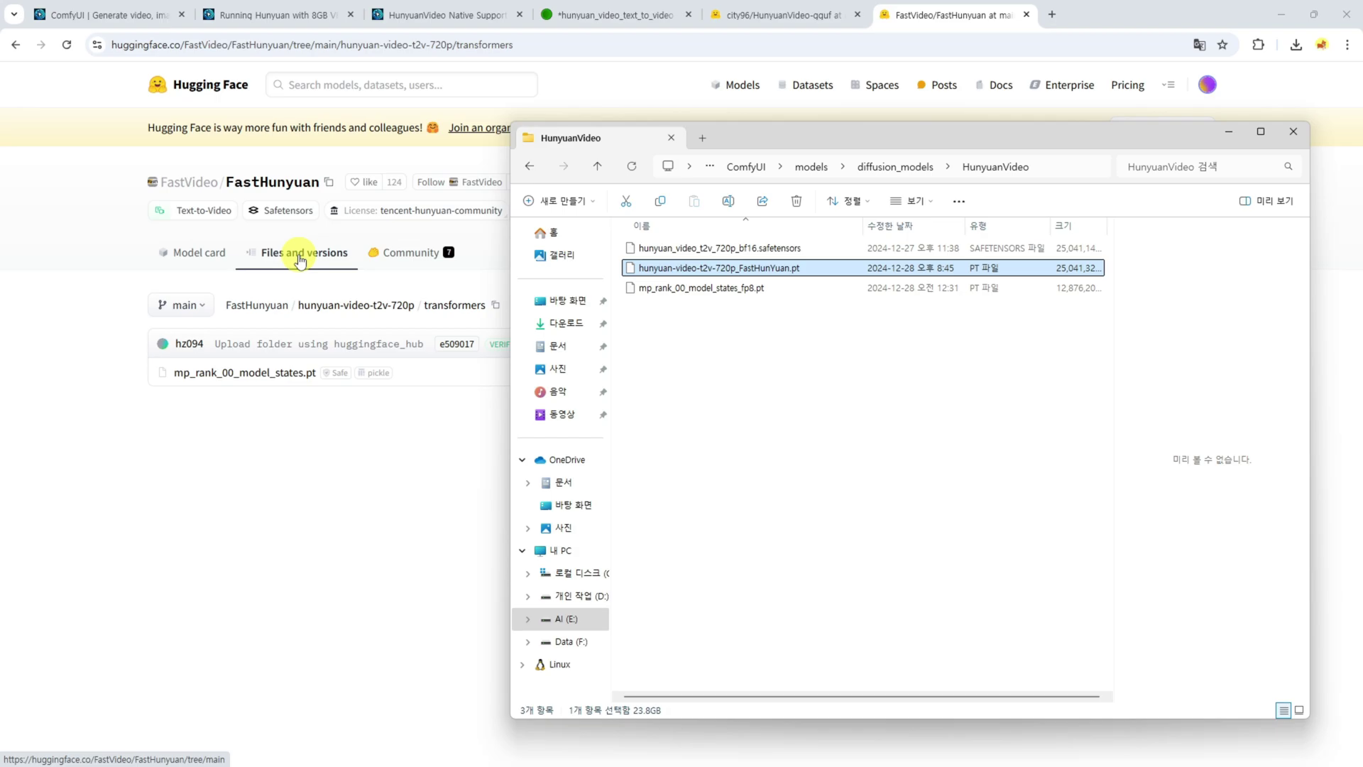
Open the FastHunyuan repository's vae folder and the matching local models\vae\HunyuanVideo folder.
left_click(356, 304)
left_click(183, 406)
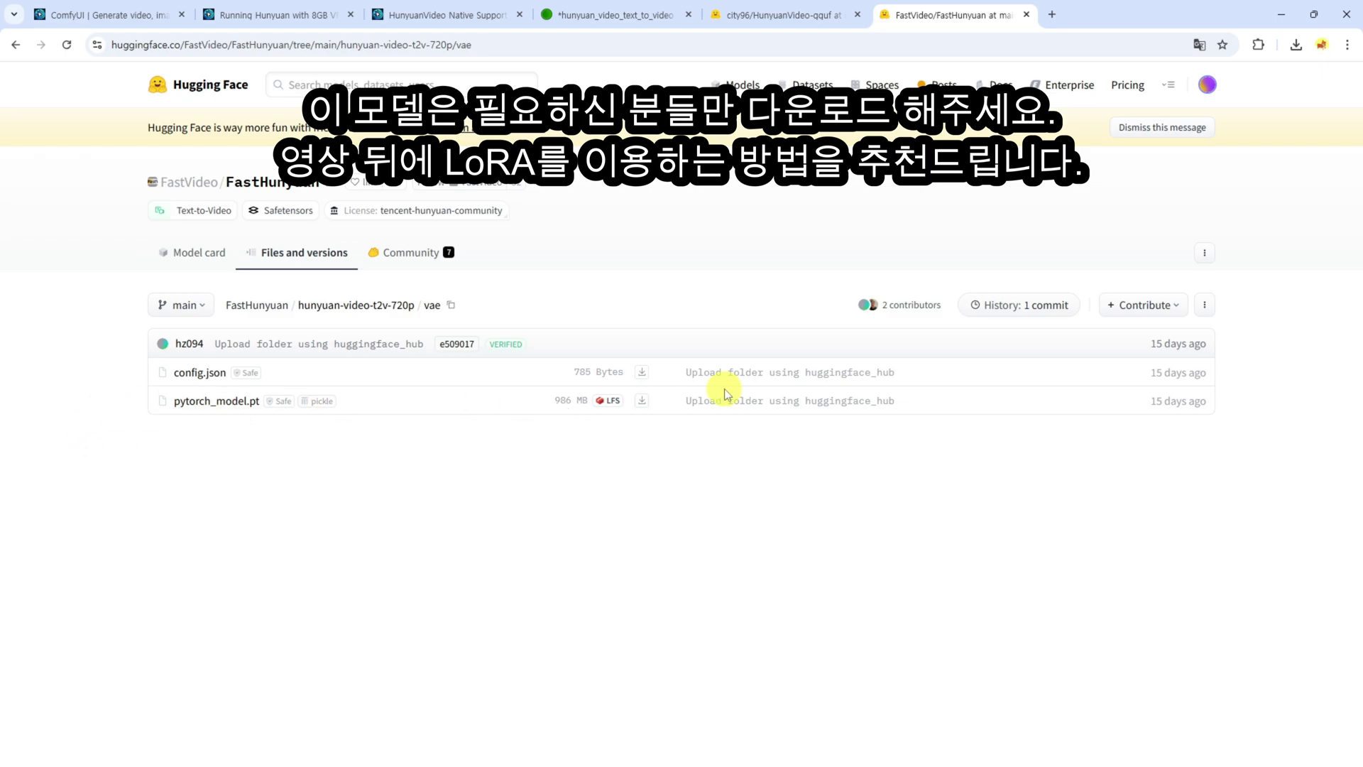
key("alt+Tab")
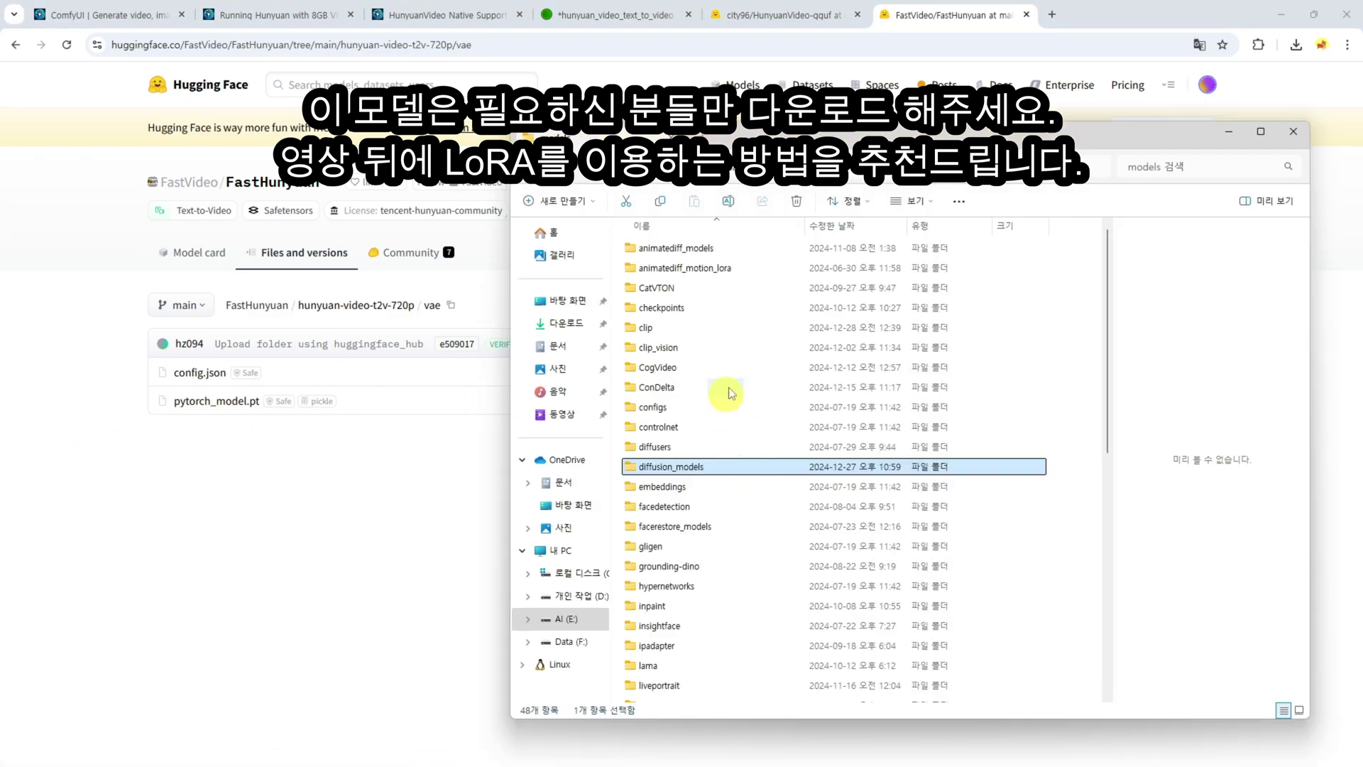
left_click(692, 554)
scroll(695, 561, "down", 5)
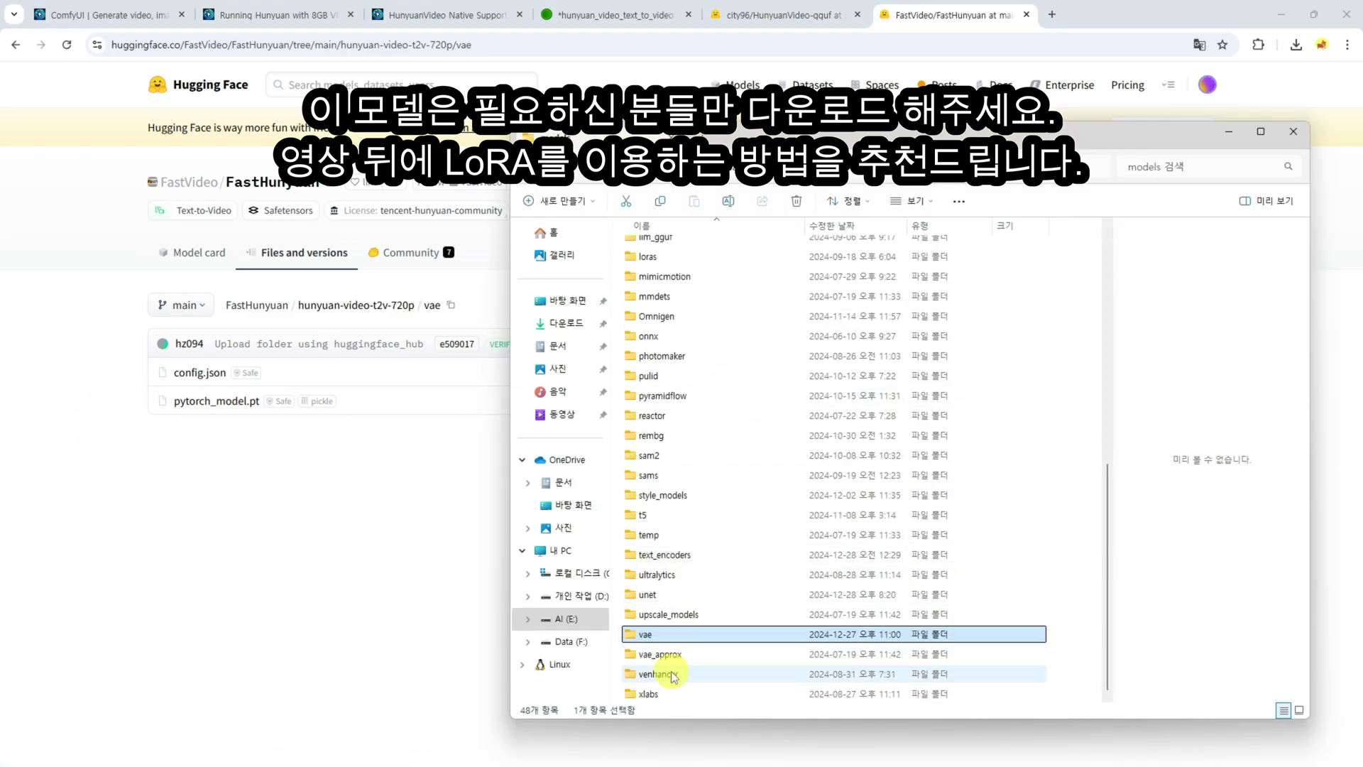
double_click(660, 636)
double_click(655, 253)
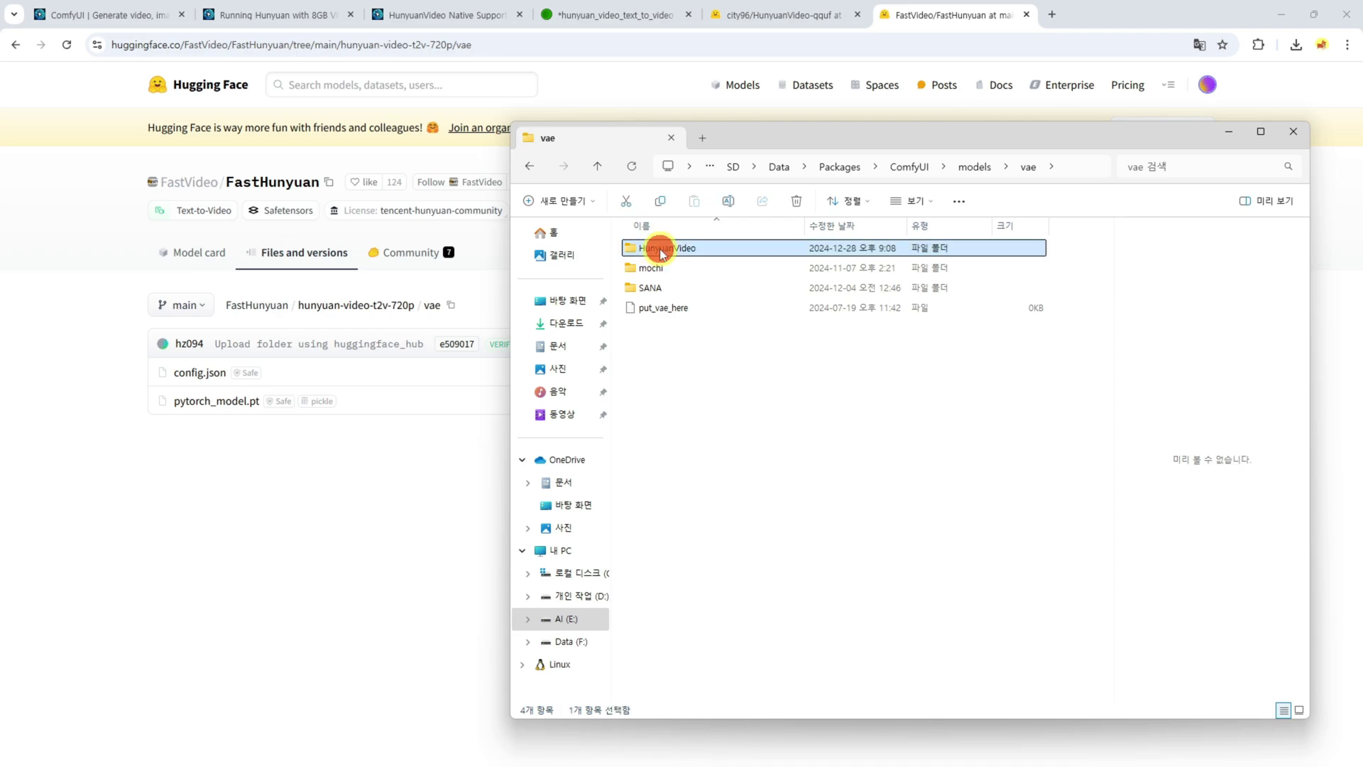
Rename pytorch_model.pt as hunyuan_video_vae_FastHunyuan.pt in the local HunyuanVideo VAE folder.
left_click(683, 288)
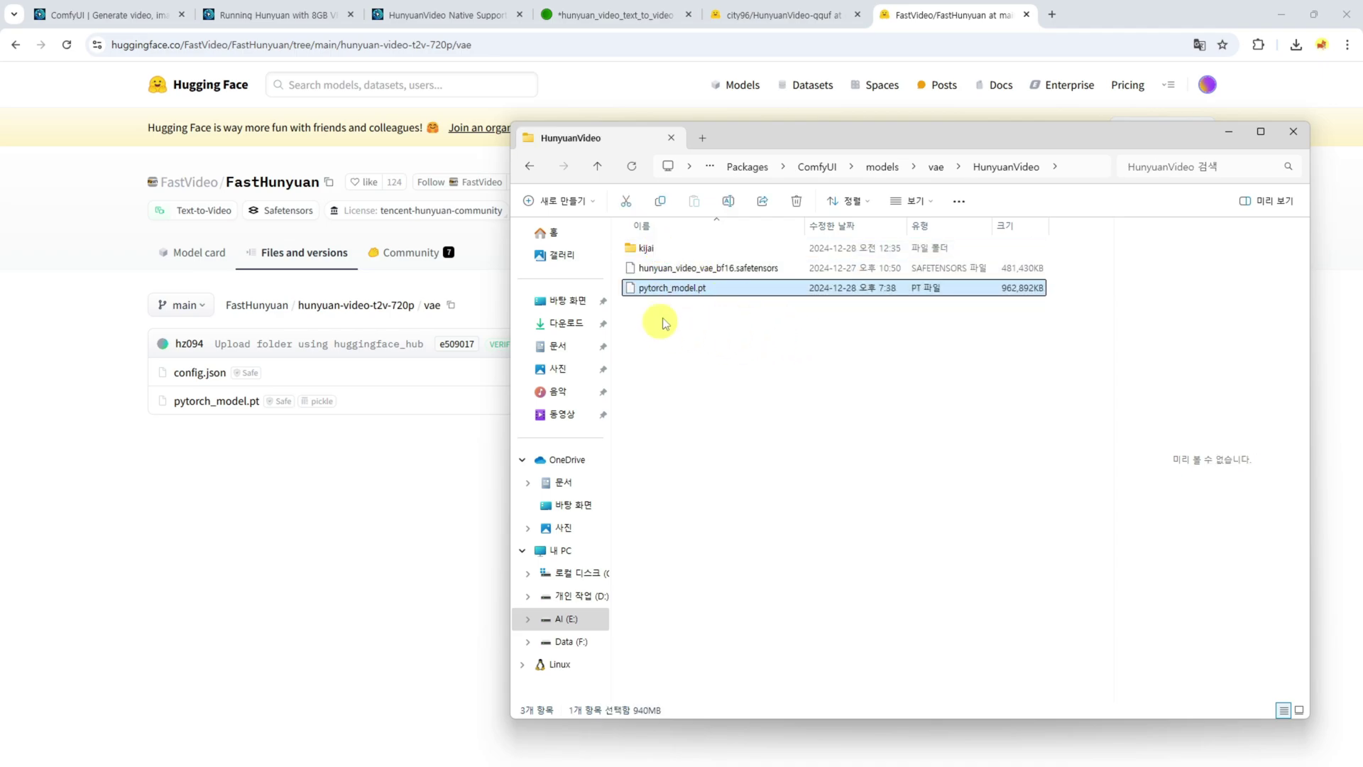
left_click(663, 268)
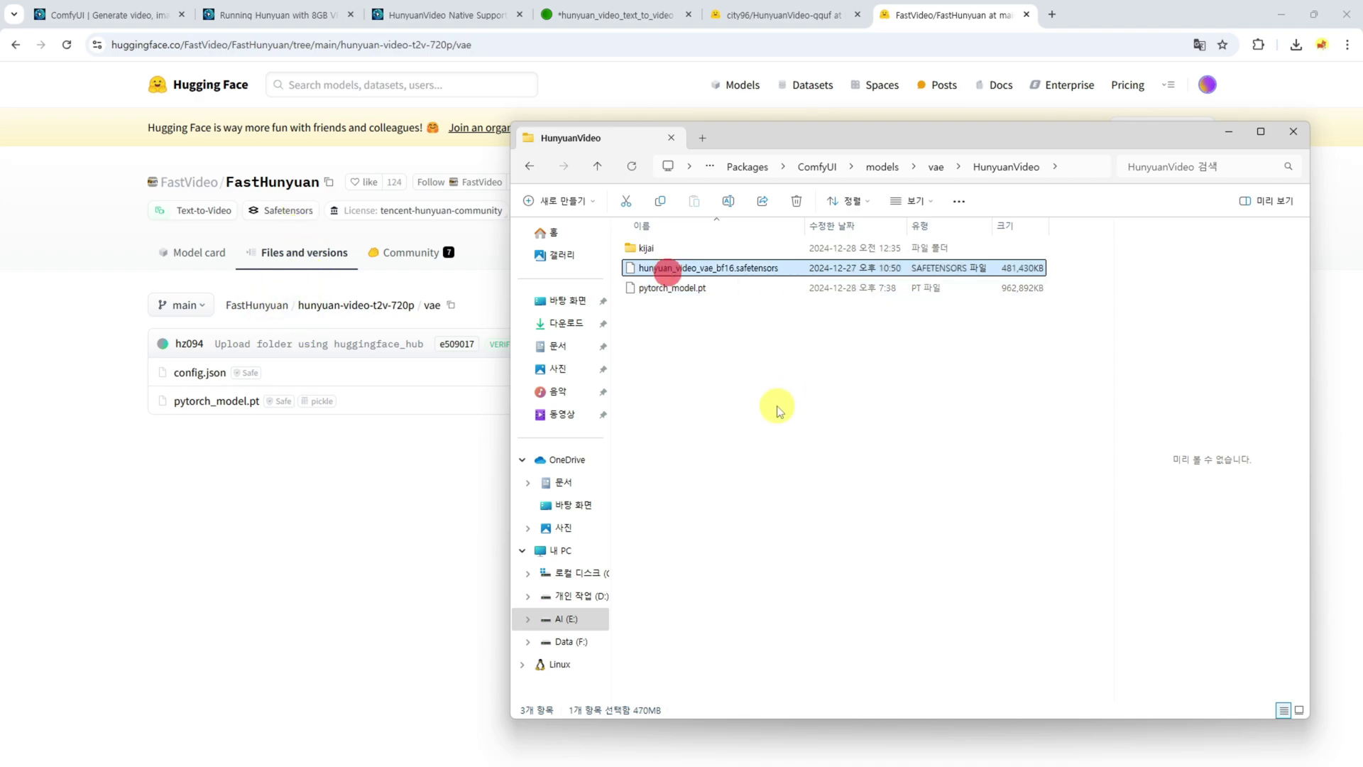
key("F2")
key("Tab")
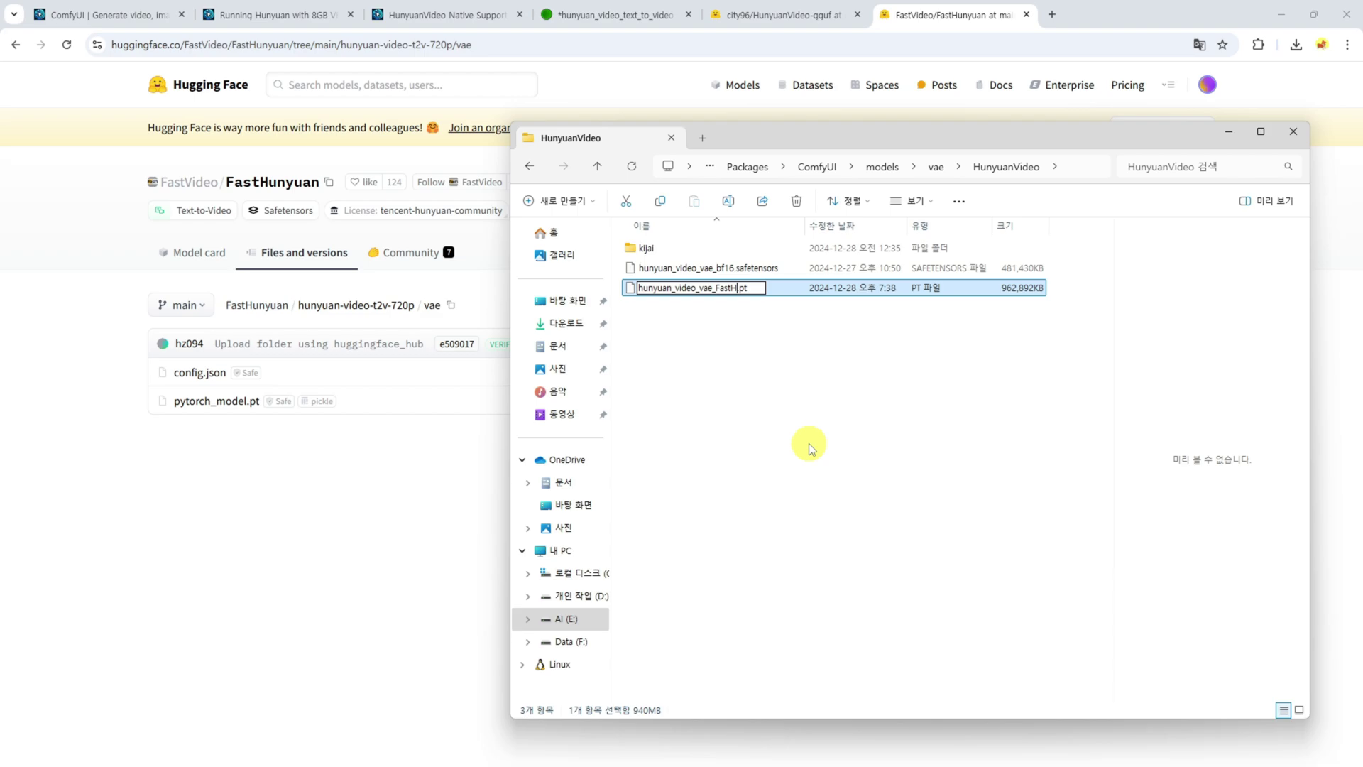
left_click(810, 446)
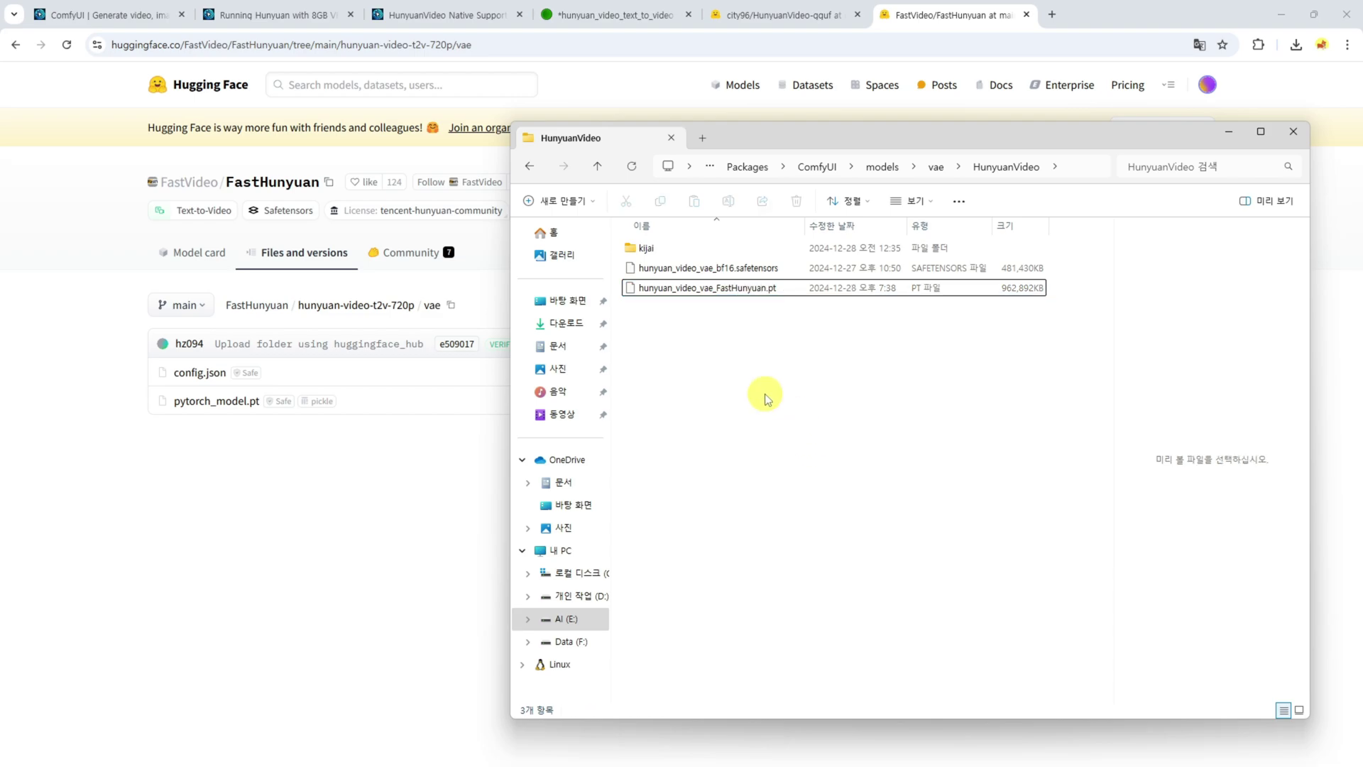
Select hunyuan_video_vae_FastHunyuan.pt, then return to the FastHunyuan repository's top-level file list in the browser.
left_click(843, 287)
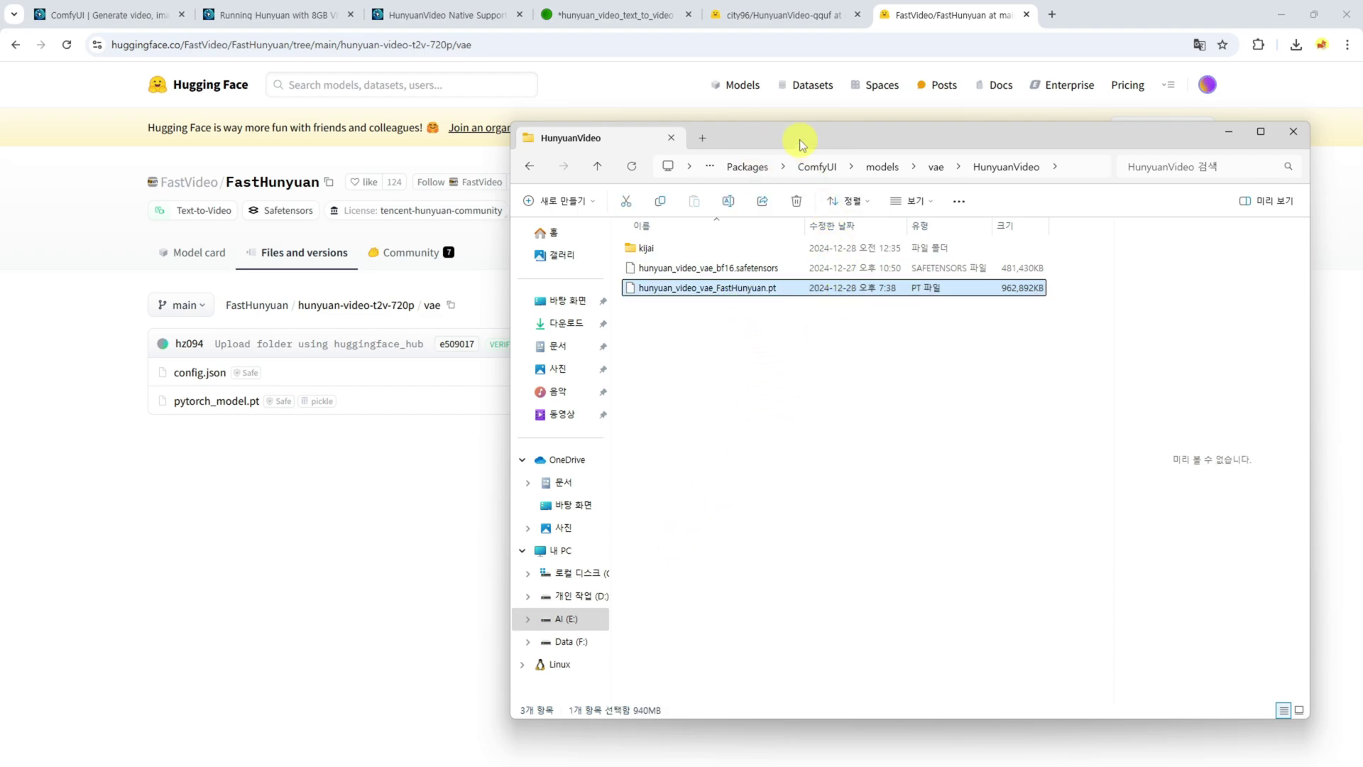
left_click_drag(800, 144, 987, 139)
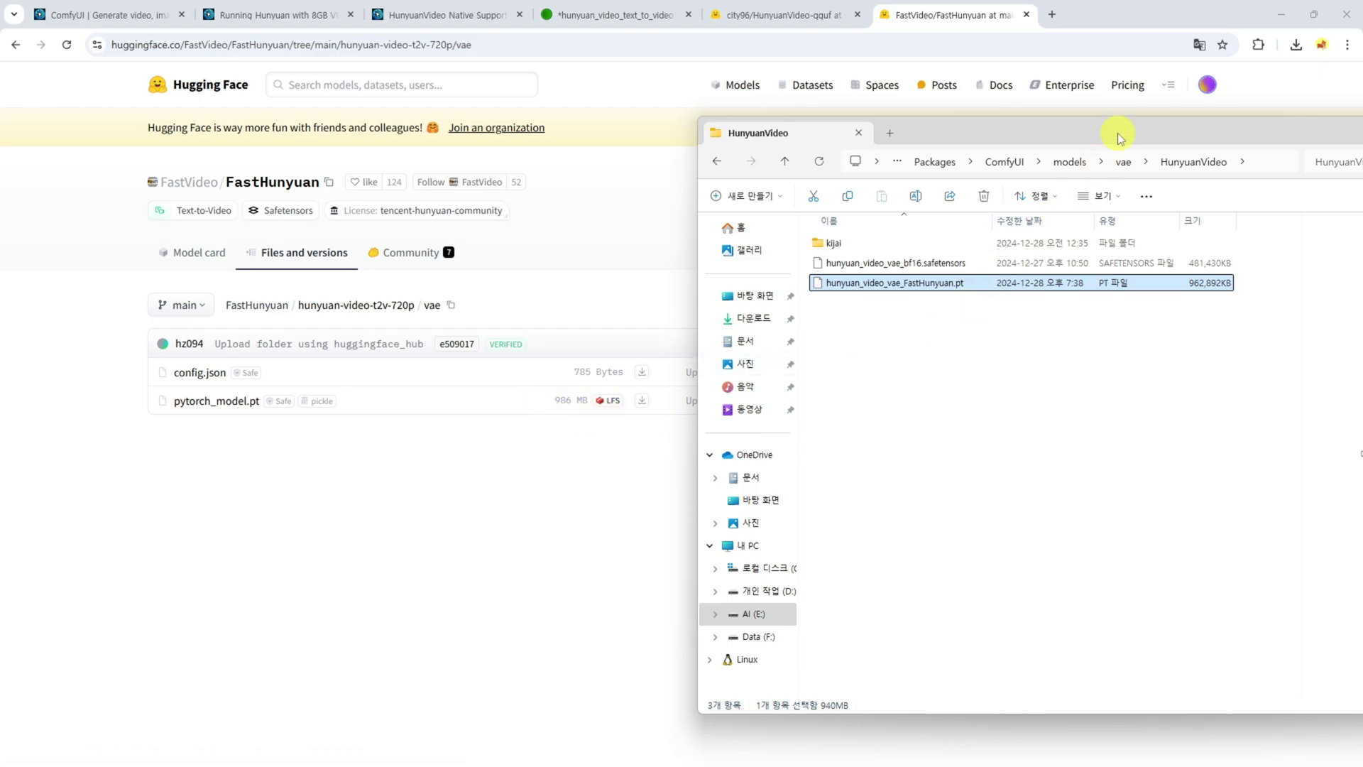
left_click_drag(1119, 136, 785, 153)
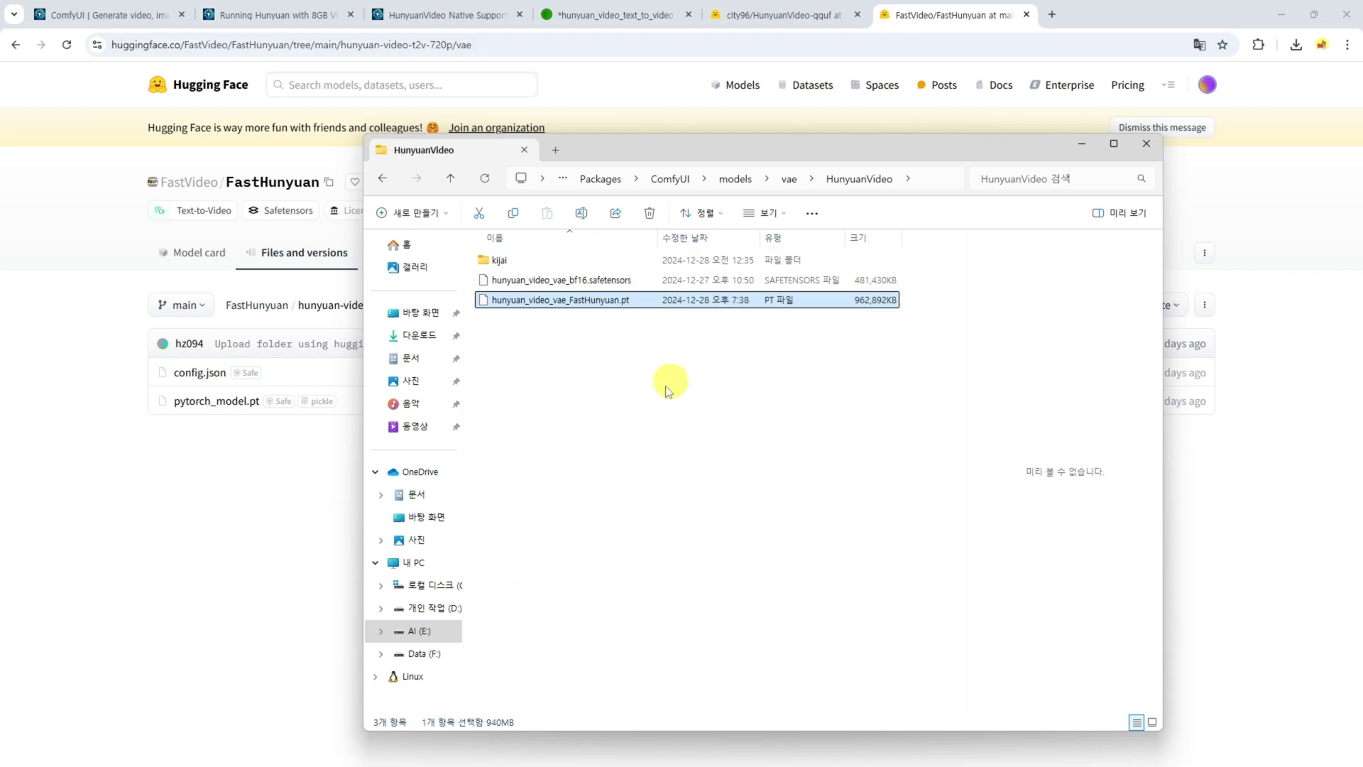
left_click(282, 517)
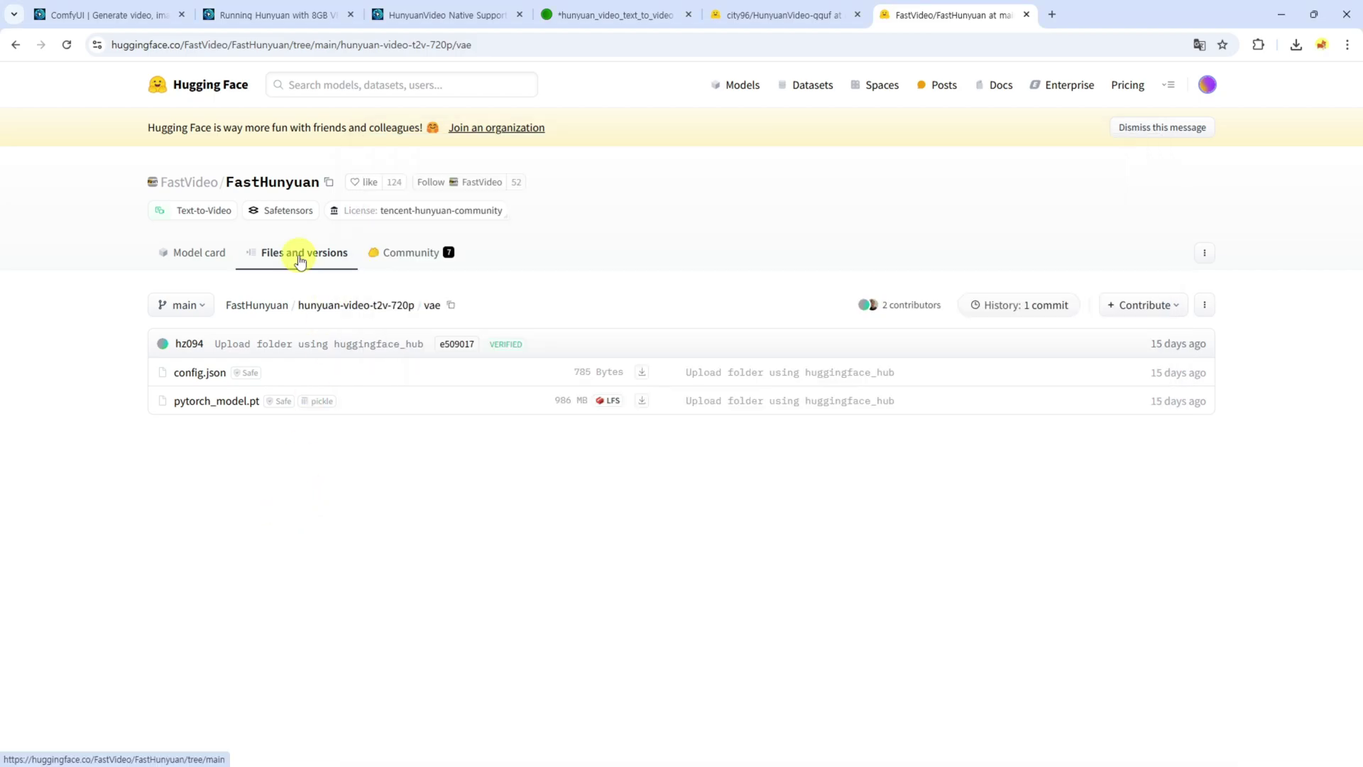
left_click(15, 45)
left_click(15, 46)
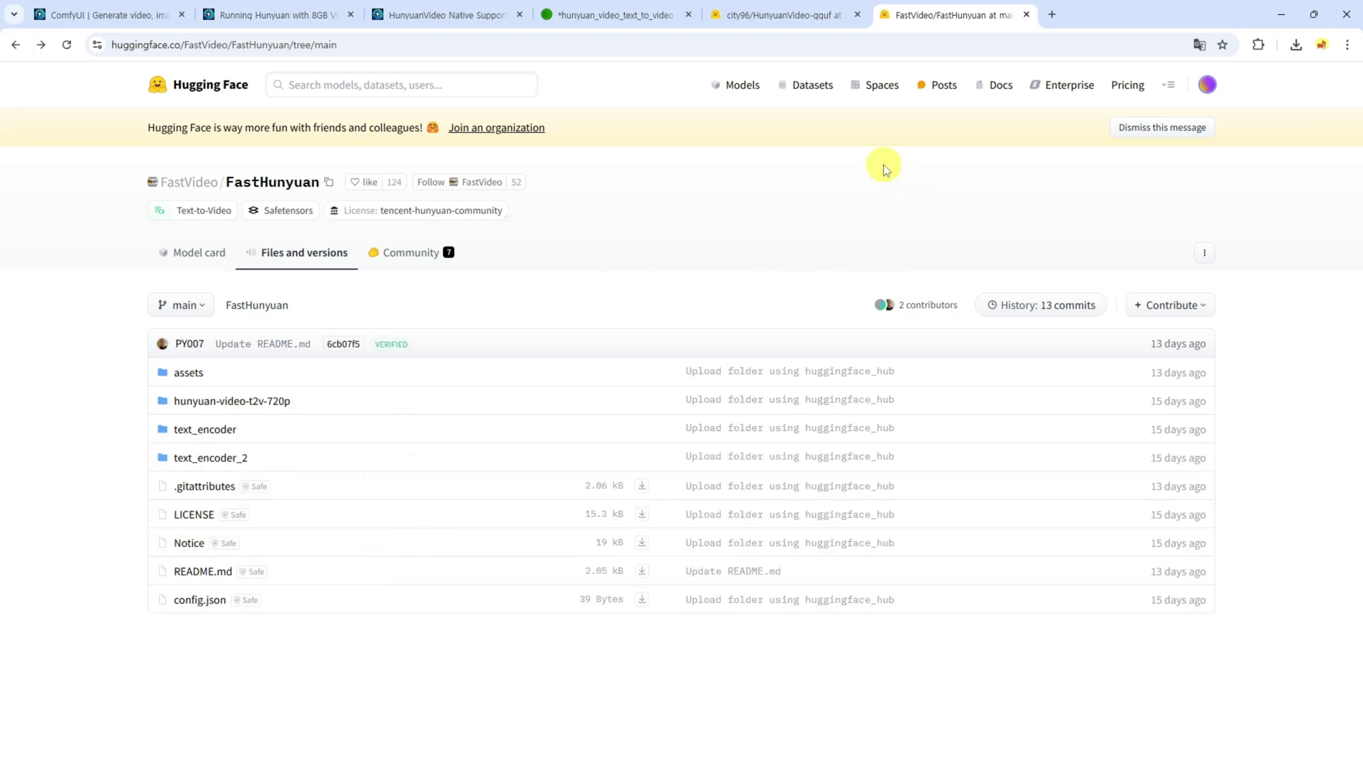
In the ComfyUI workflow, replace Unet Loader (GGUF) with Load Diffusion Model and connect its MODEL output to ModelSamplingSD3 and BasicScheduler.
left_click(609, 22)
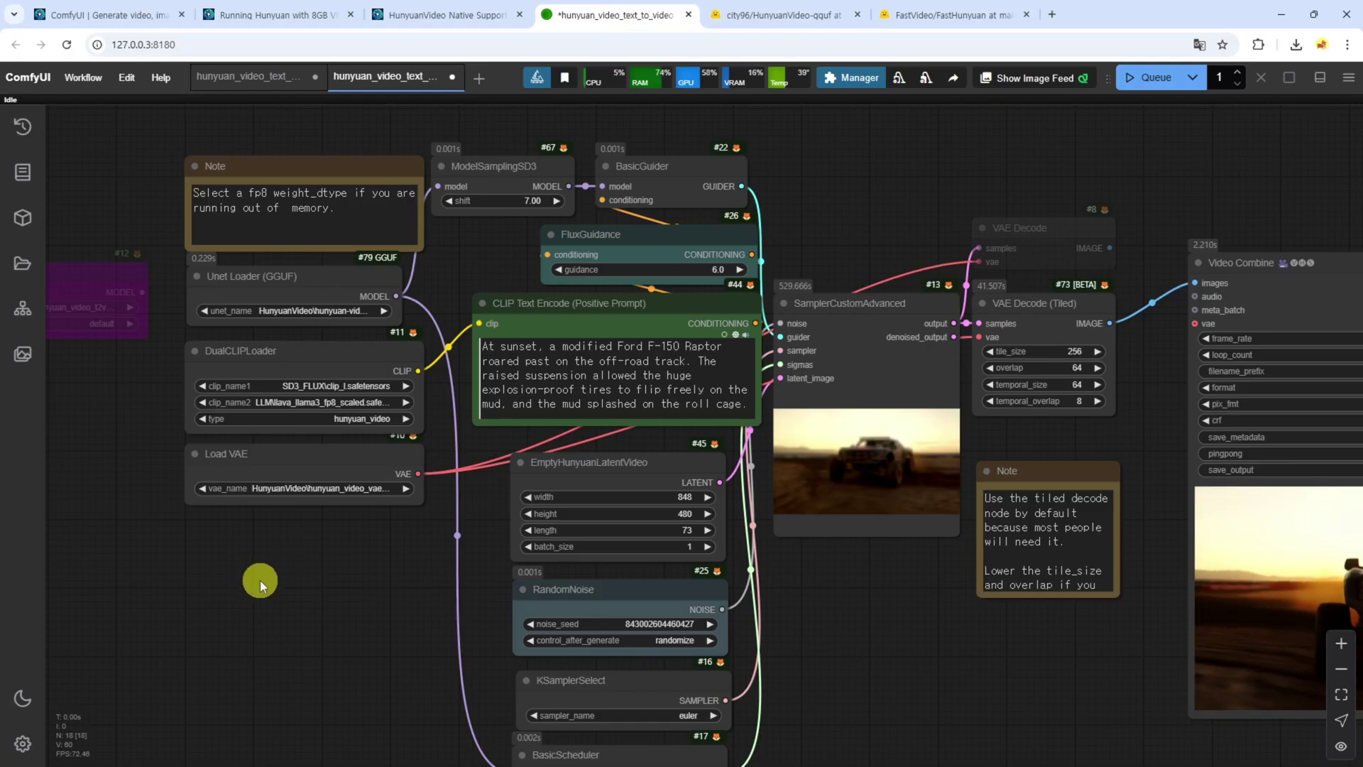
left_click_drag(254, 586, 296, 608)
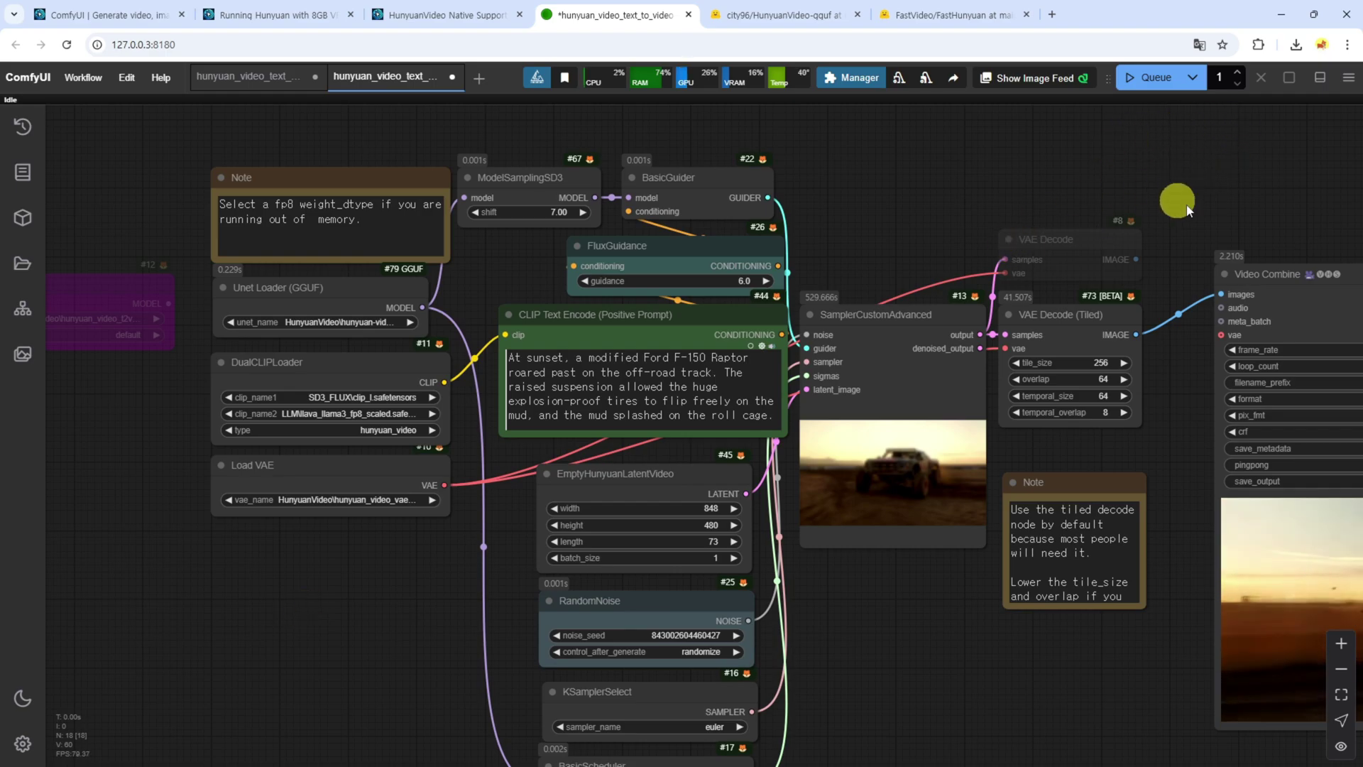
left_click_drag(137, 411, 338, 506)
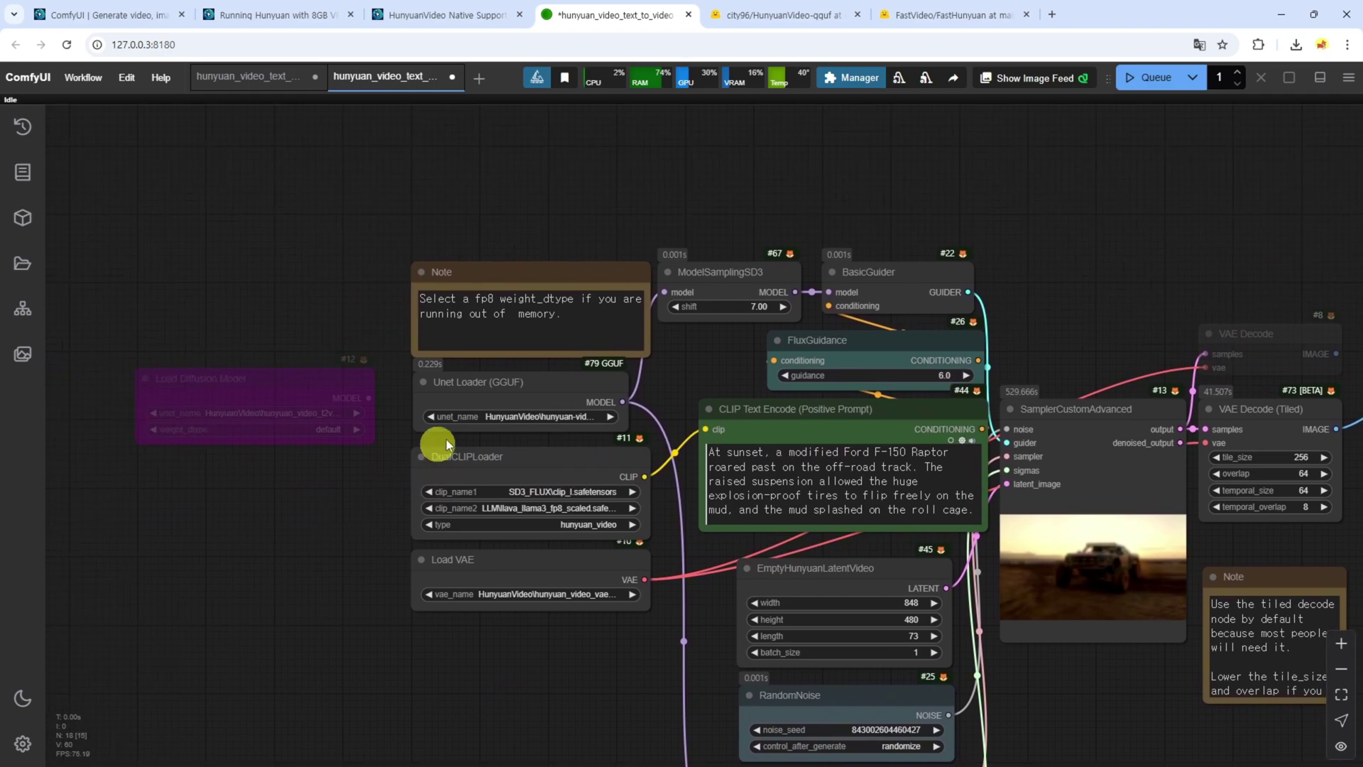
left_click_drag(507, 382, 107, 420)
left_click_drag(280, 381, 552, 377)
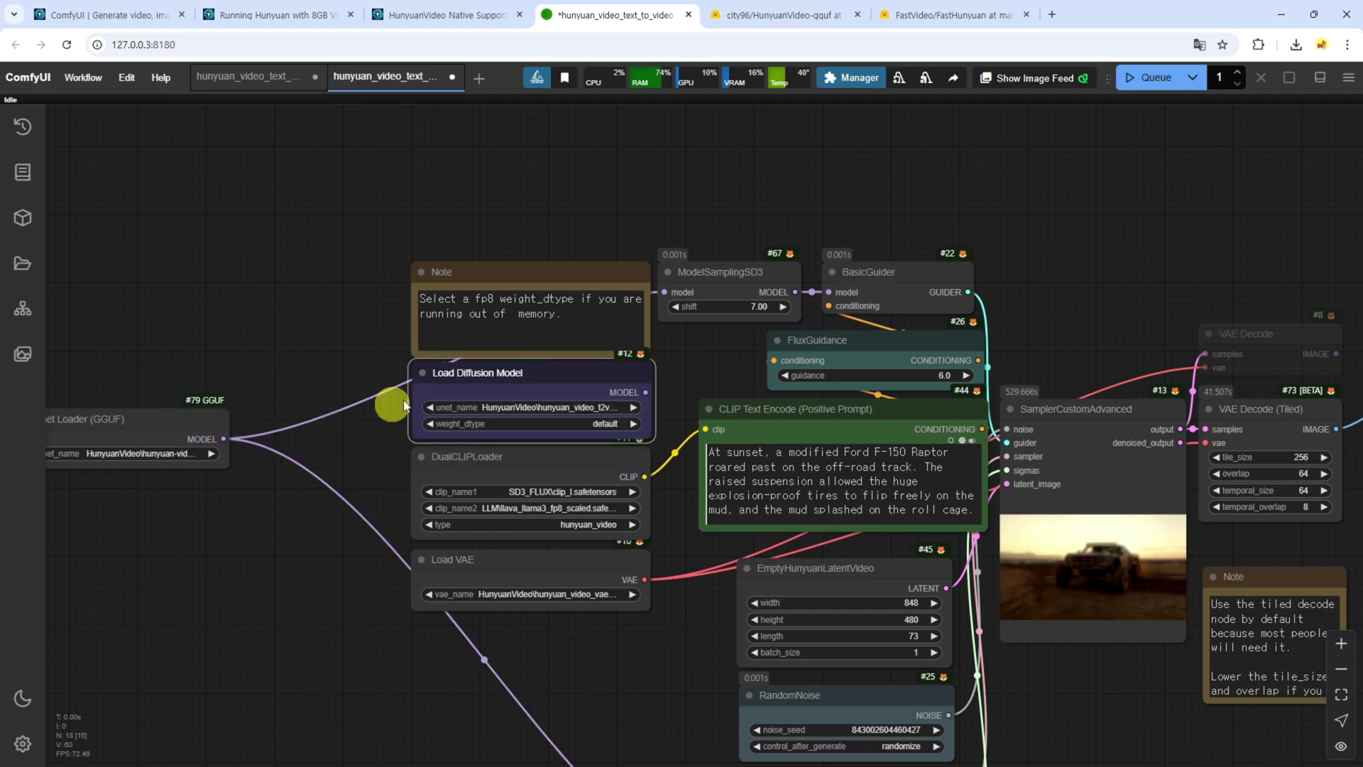
left_click_drag(646, 392, 664, 294)
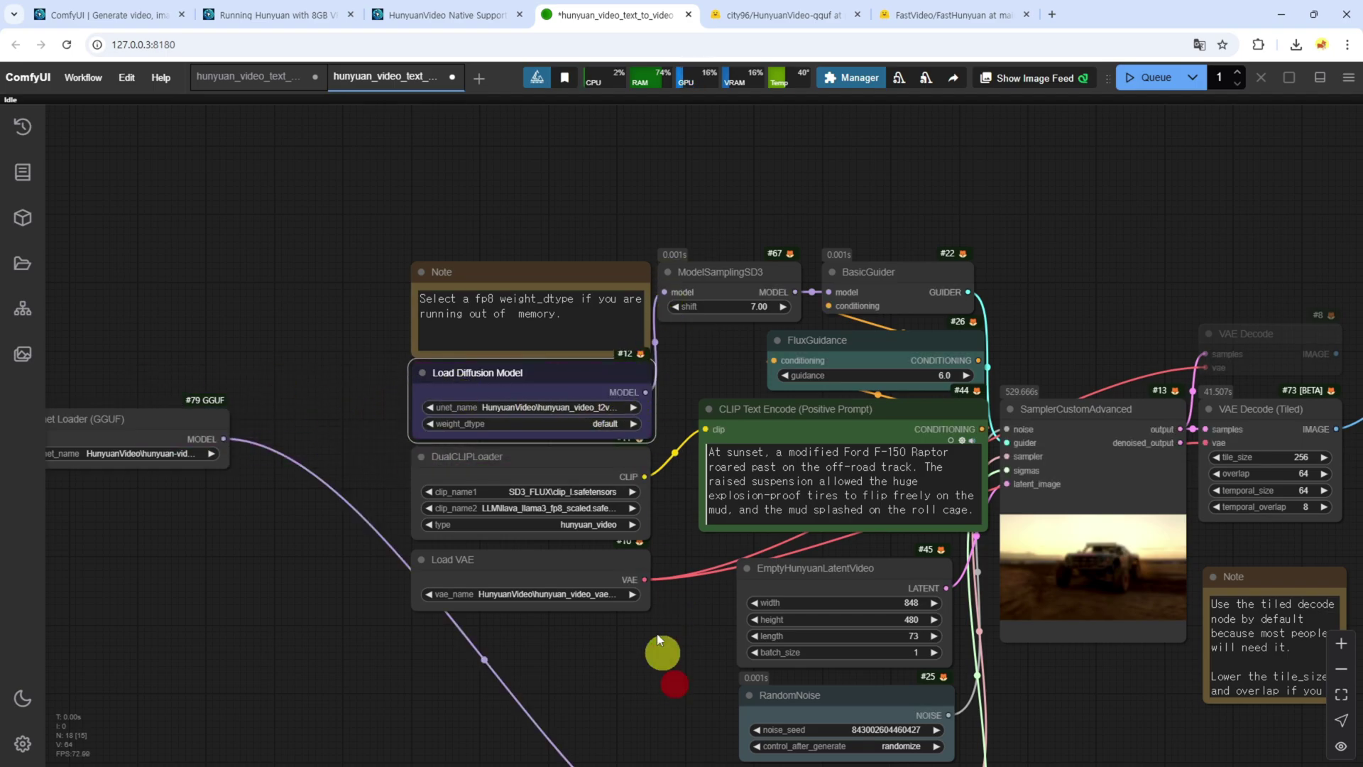
left_click_drag(660, 648, 700, 578)
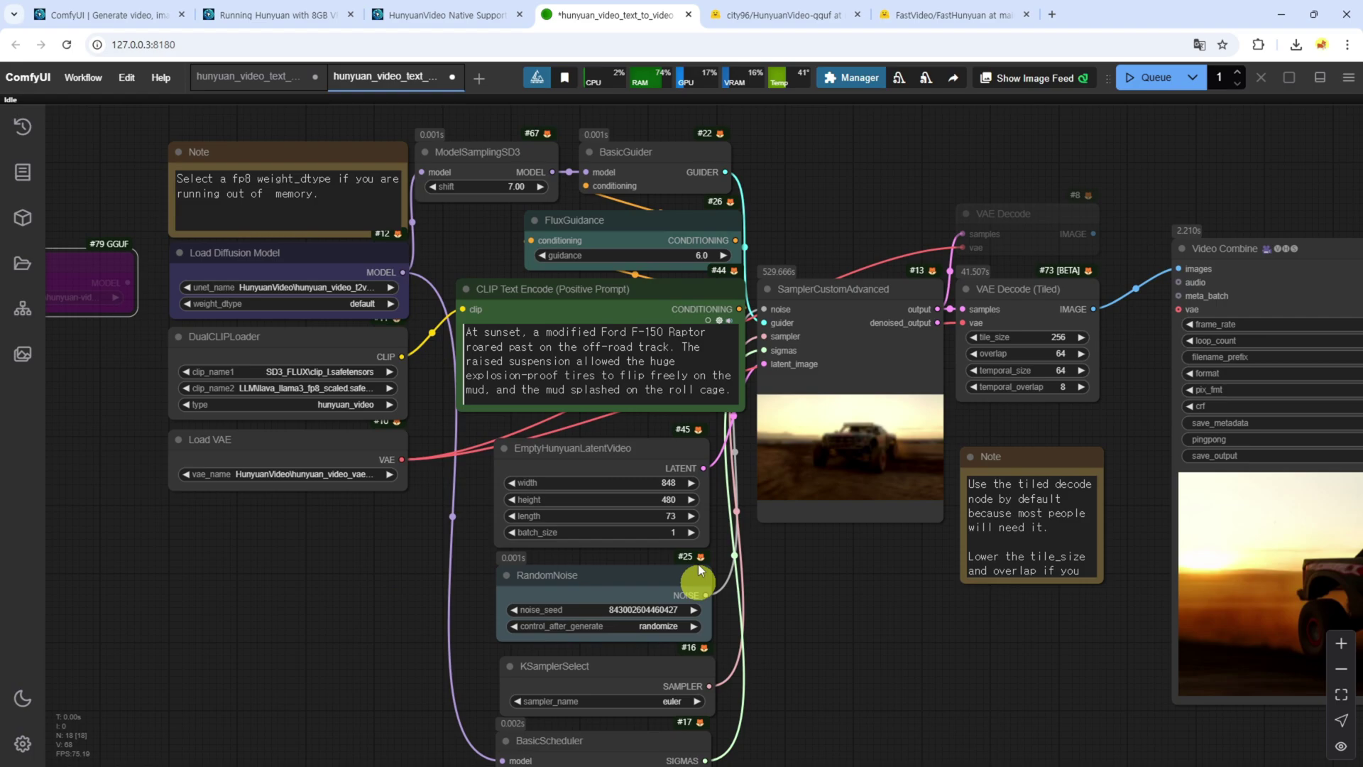
Set Load Diffusion Model's unet_name to HunyuanVideo\hunyuan-video-t2v-720p_FastHunYuan.pt.
left_click(293, 288)
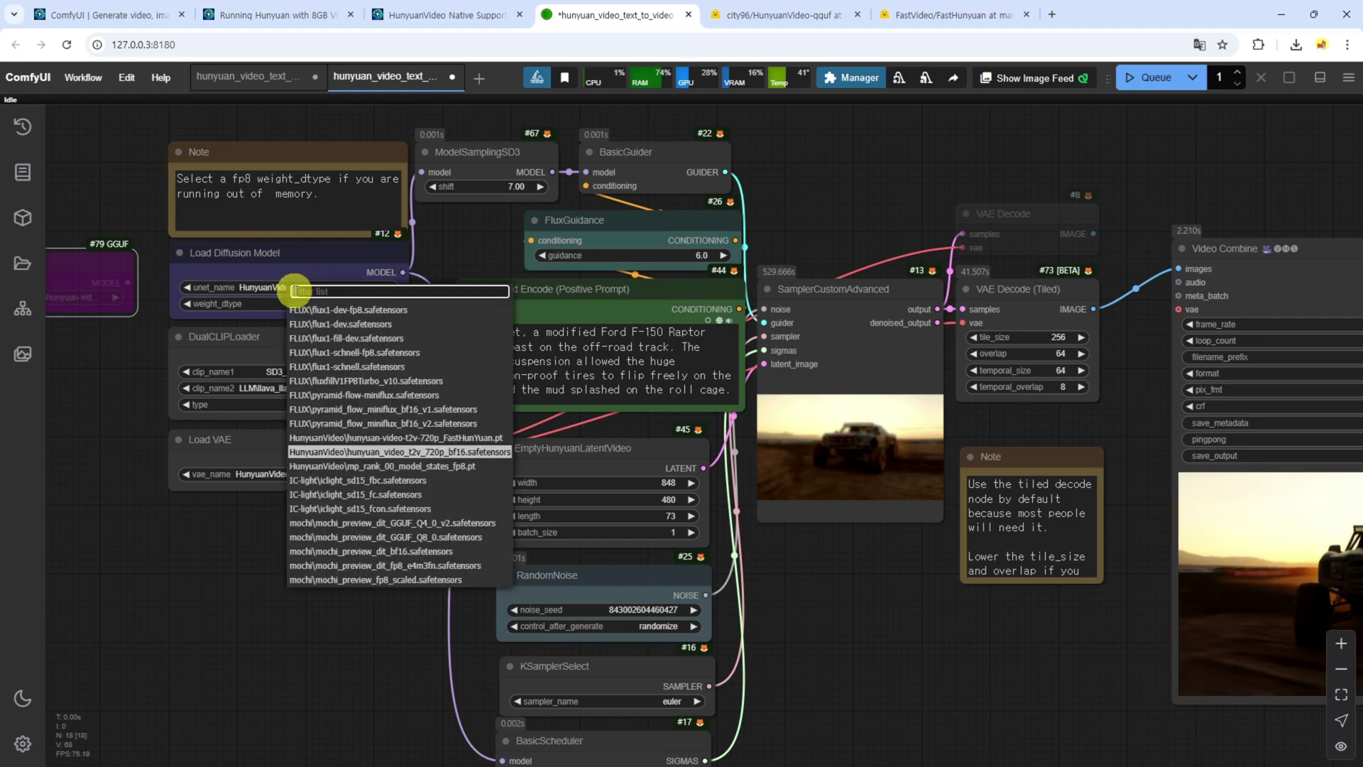
left_click(463, 439)
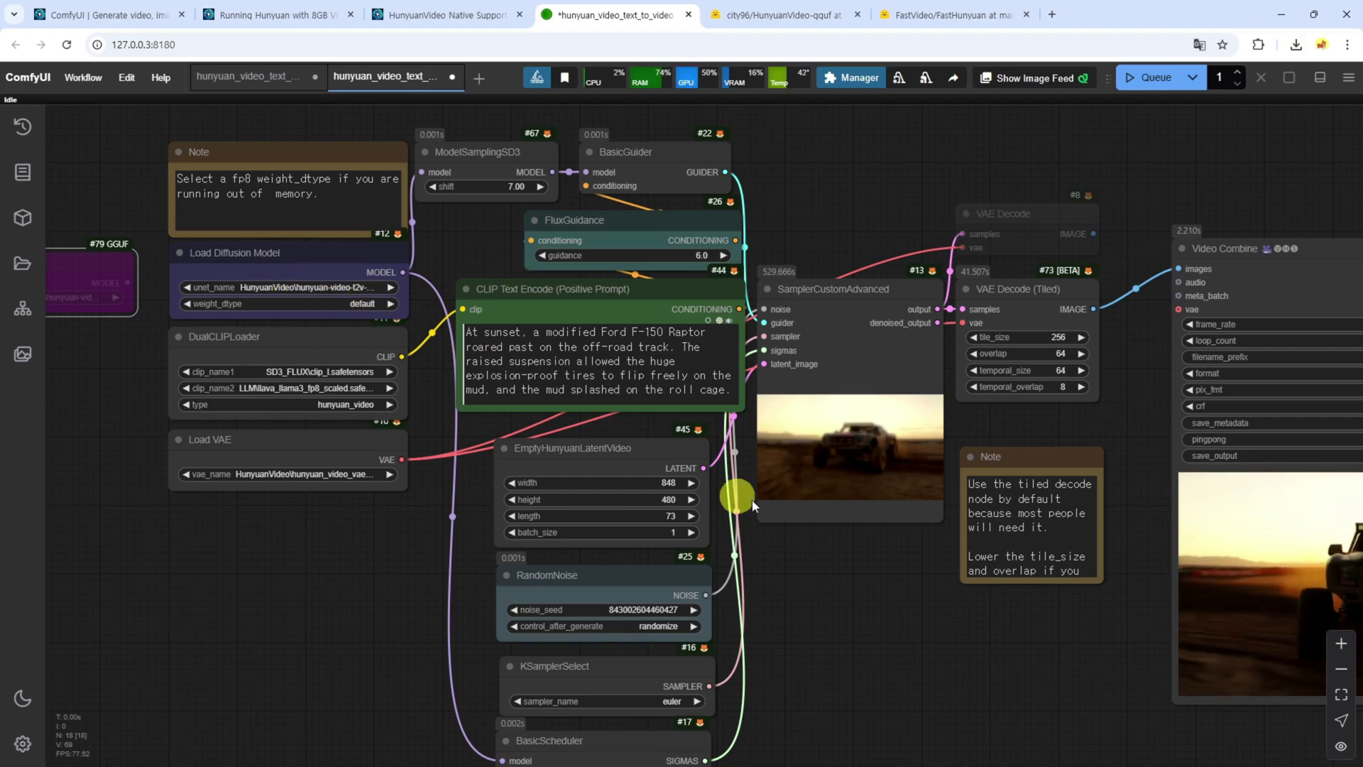
Set the BasicScheduler node's steps to 6.
scroll(743, 563, "down", 1)
scroll(721, 566, "up", 3)
left_click(551, 531)
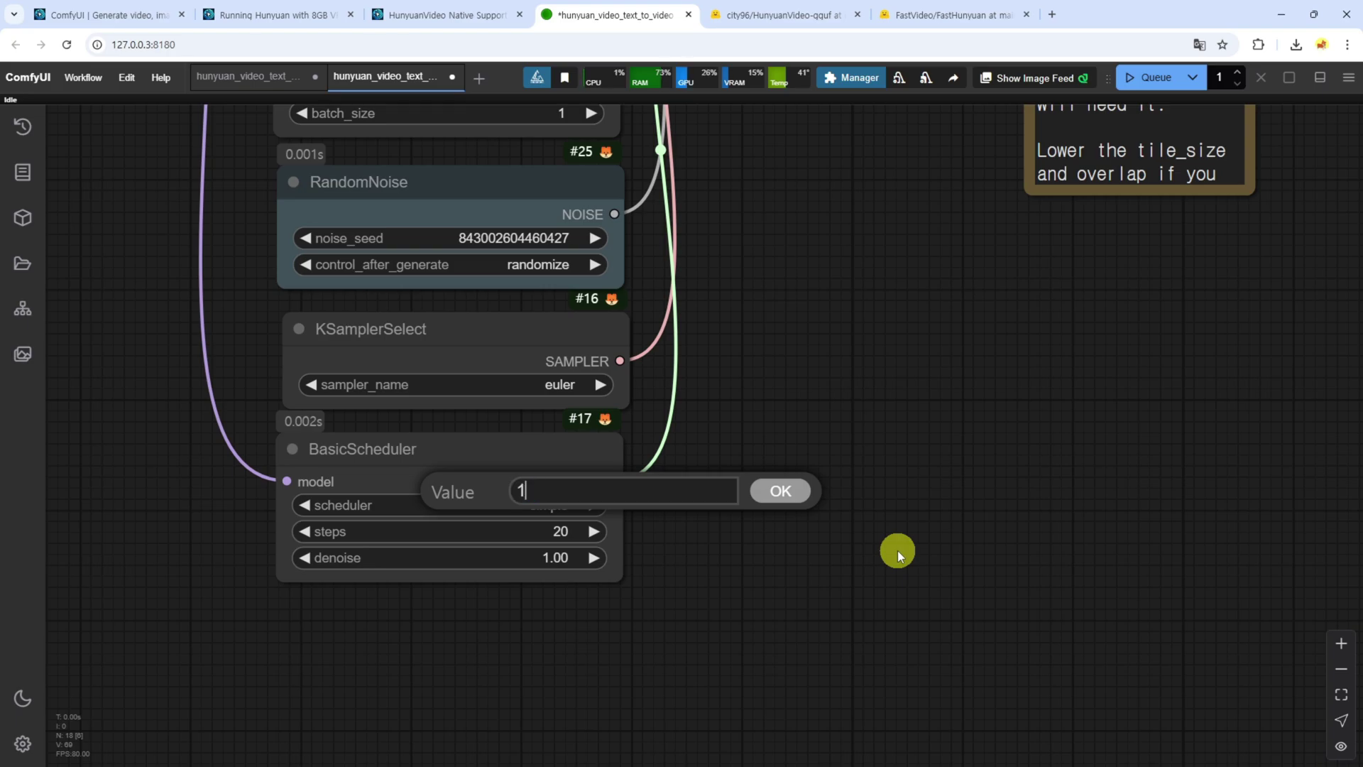
key("Return")
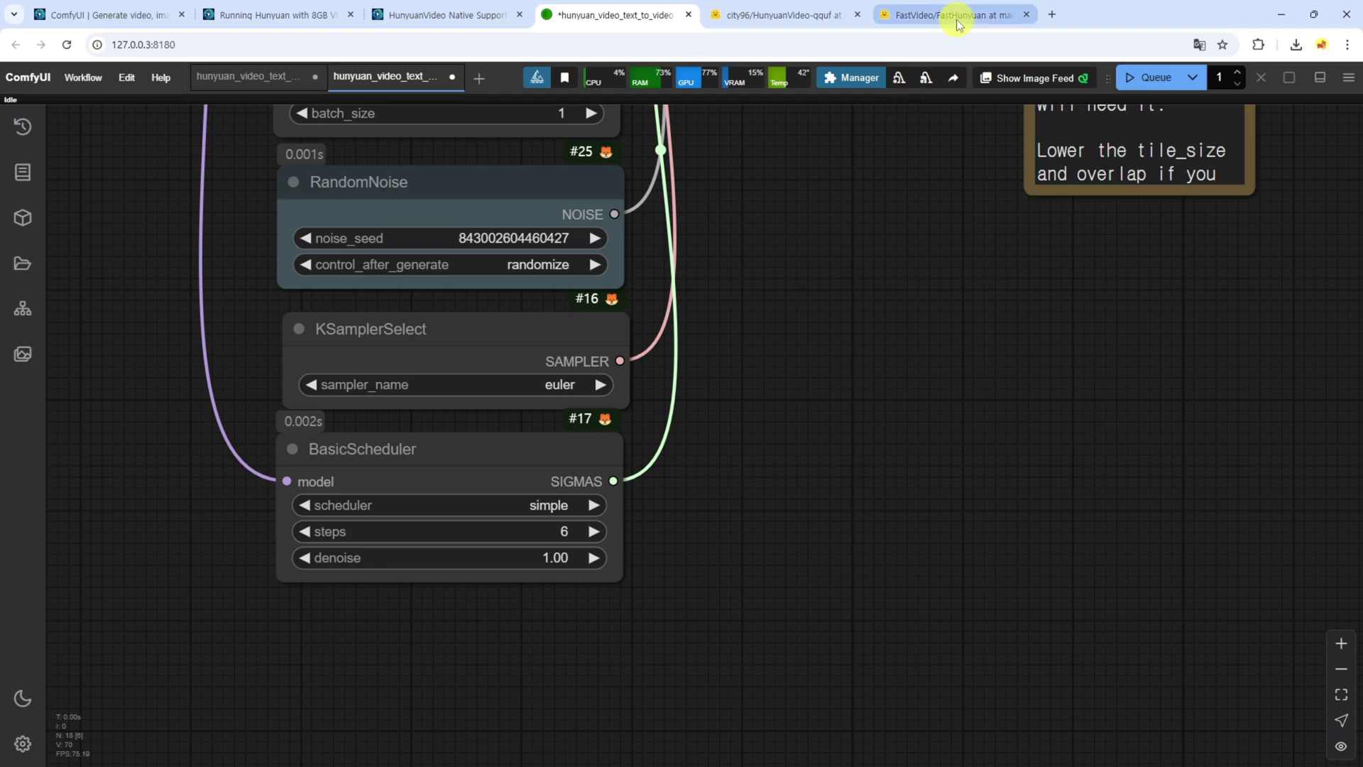
Open the FastHunyuan model card and examine the recommended shift, steps, resolution and cfg under Usage.
scroll(657, 518, "down", 5)
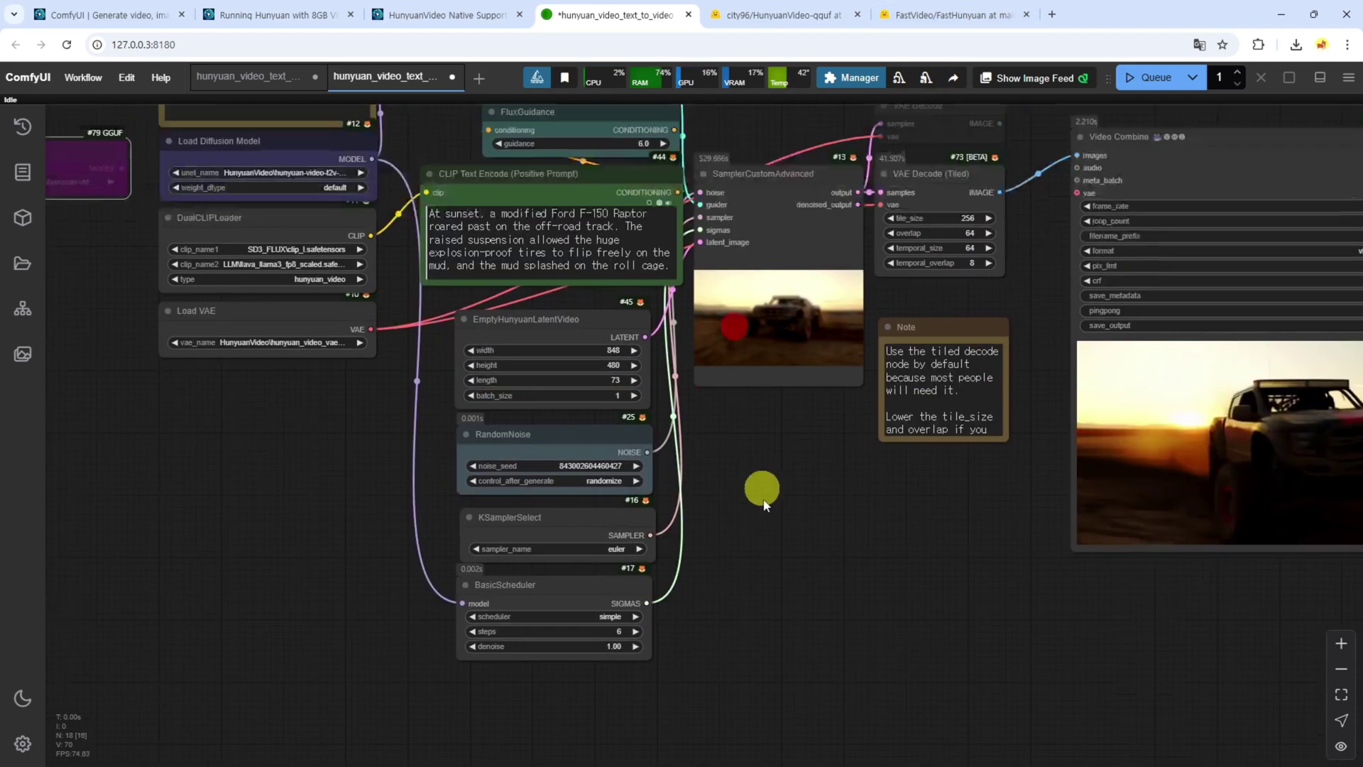
scroll(706, 260, "up", 2)
scroll(654, 254, "up", 6)
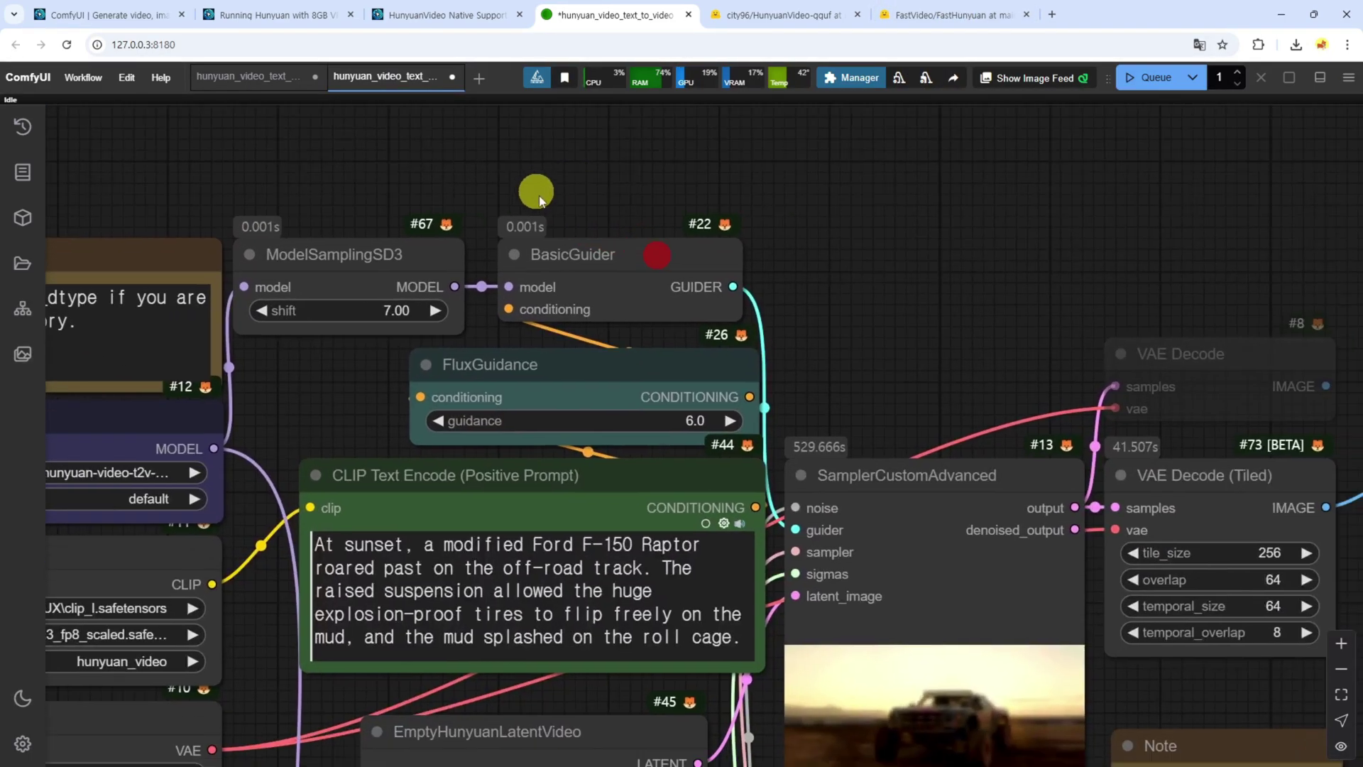
left_click(931, 15)
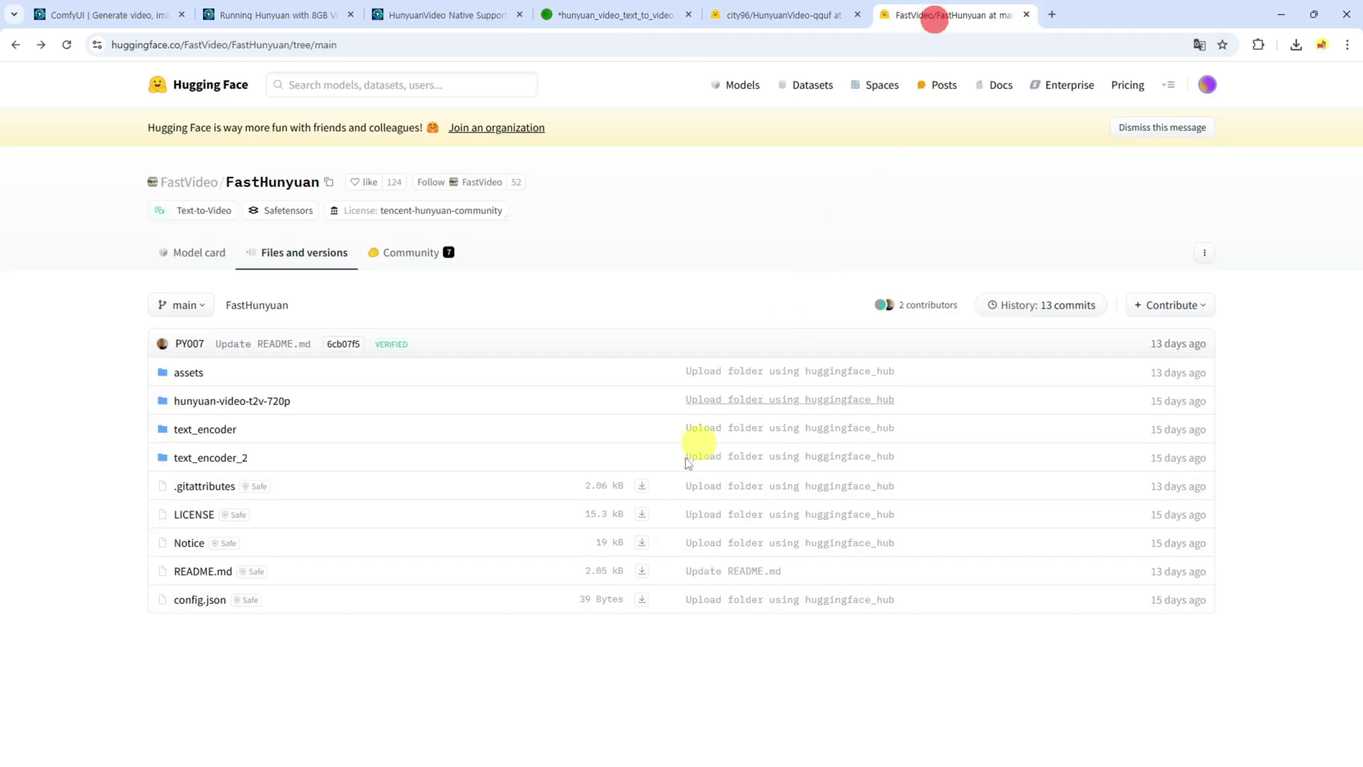
left_click(204, 256)
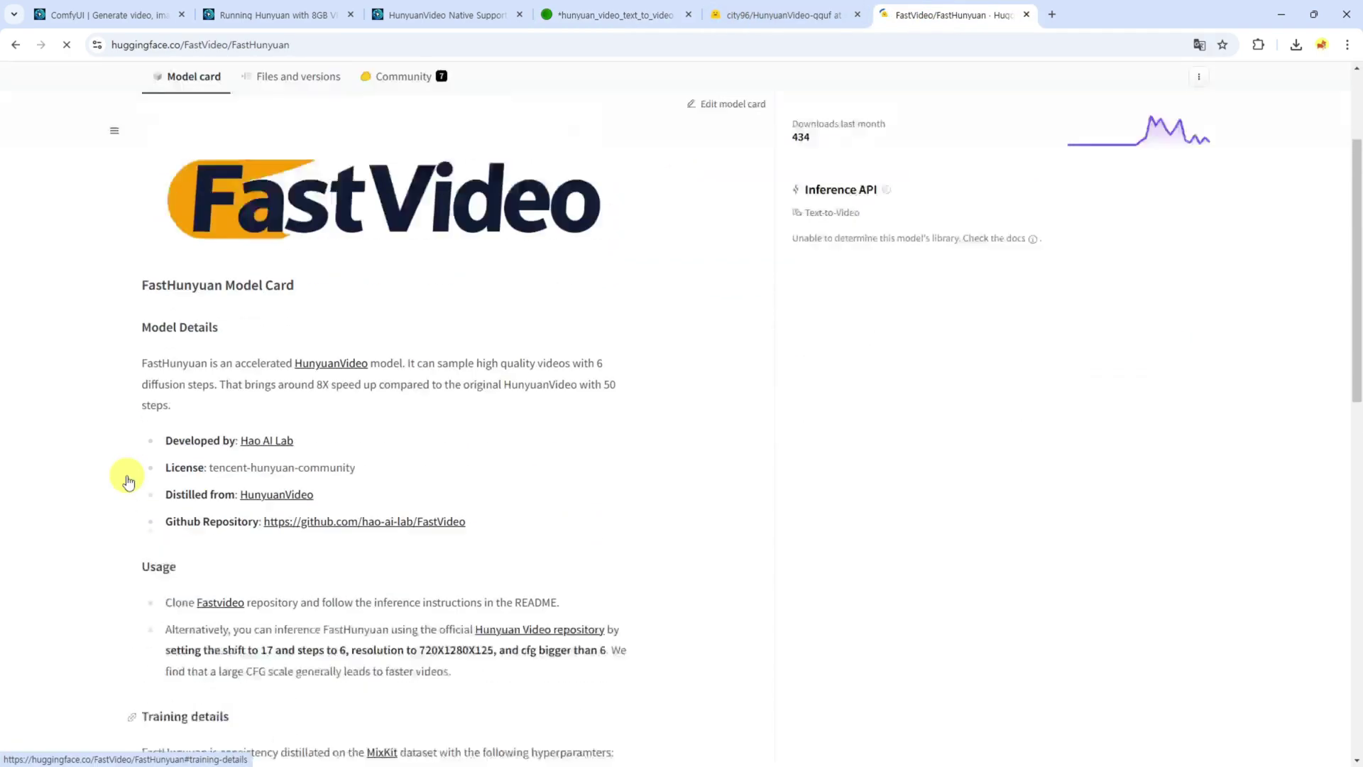
scroll(114, 490, "down", 5)
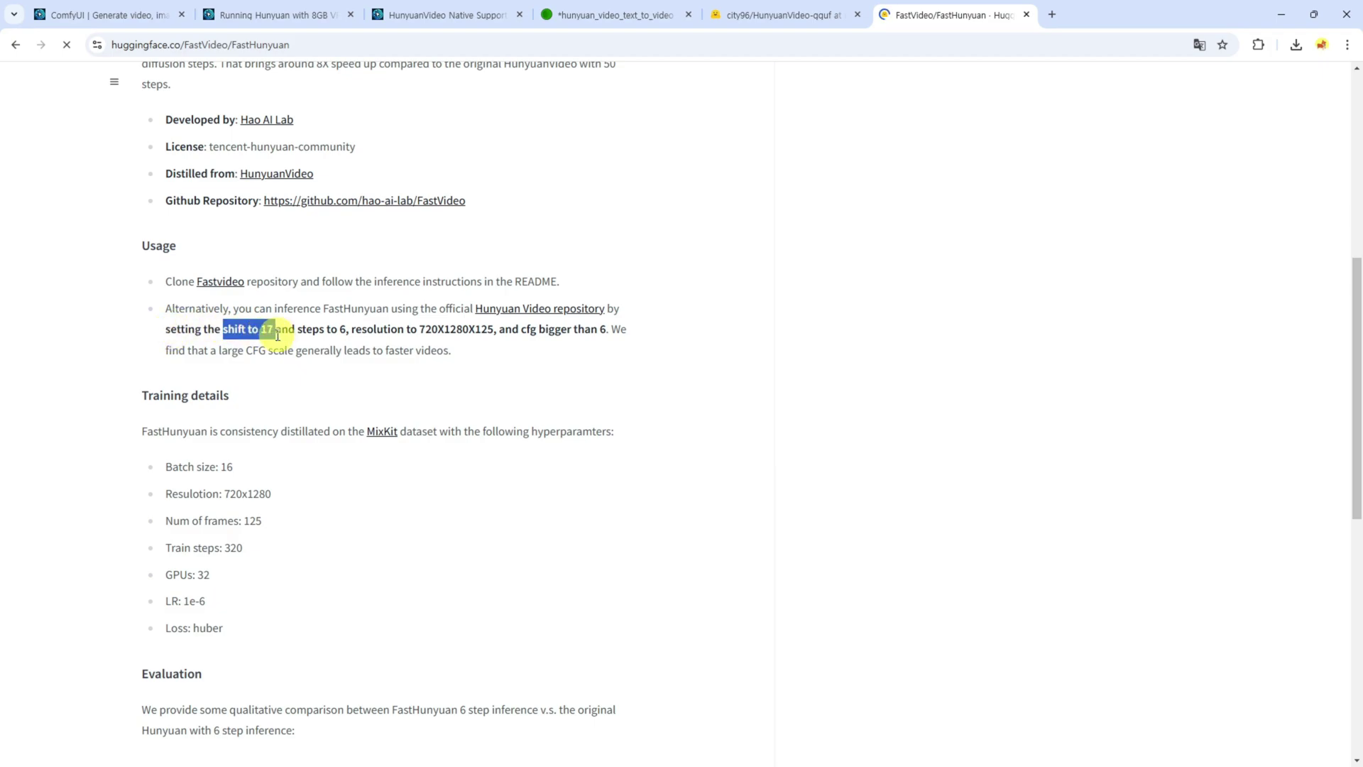
left_click_drag(332, 328, 585, 330)
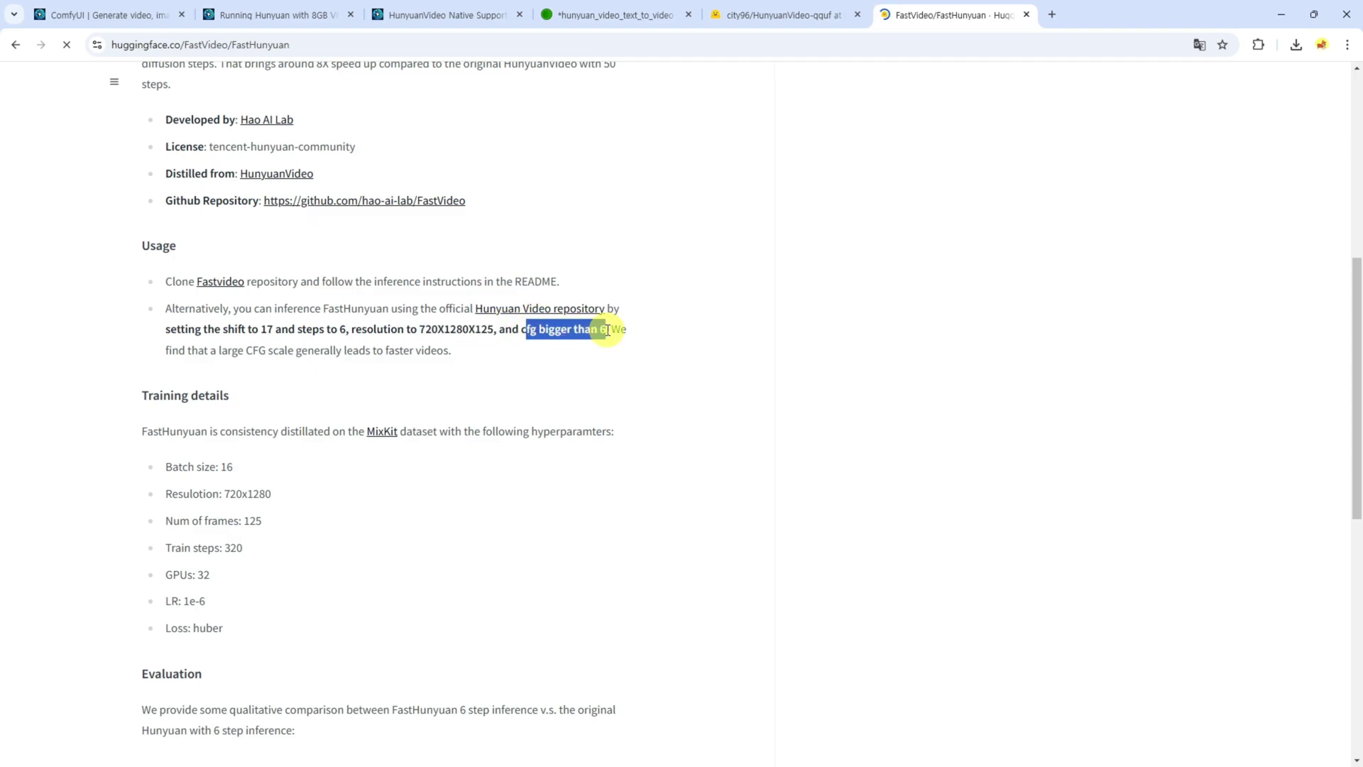
left_click(227, 329)
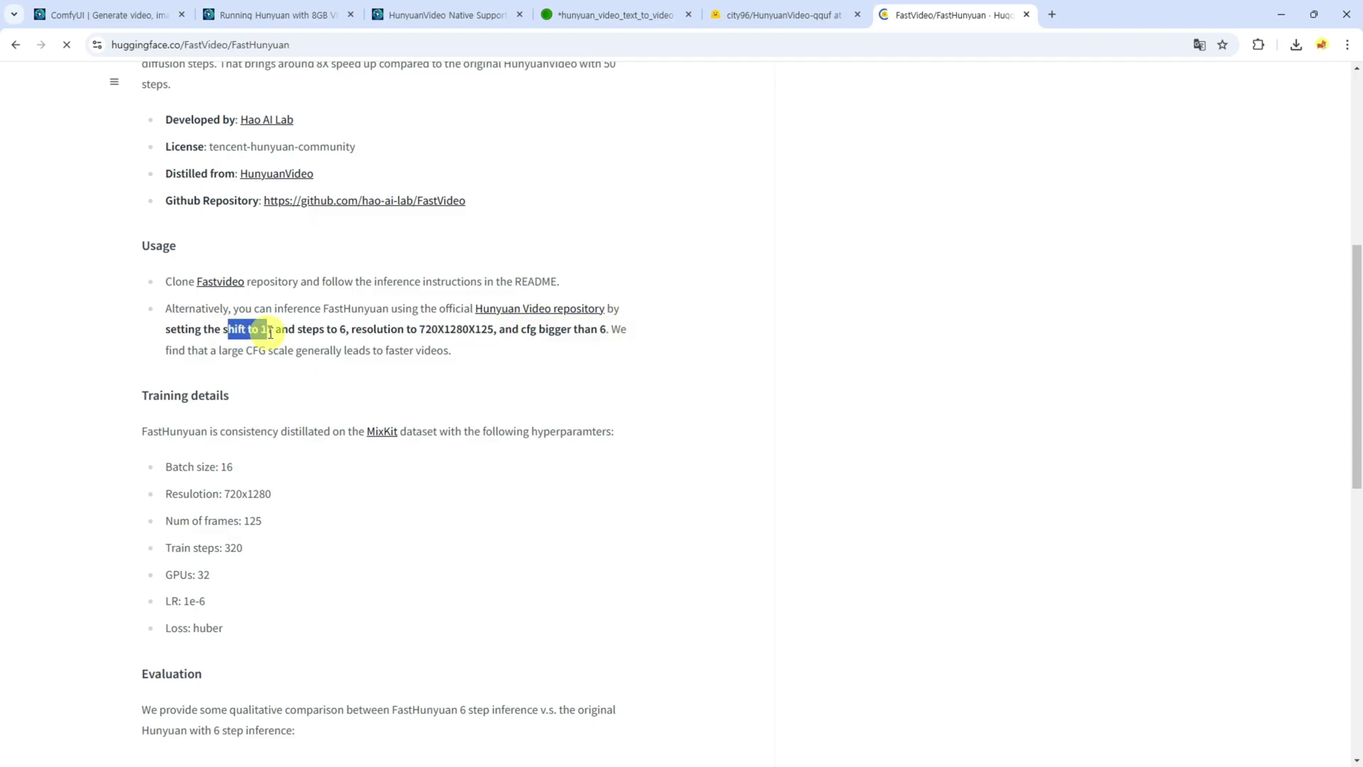
Back in the ComfyUI workflow, set the ModelSamplingSD3 node's shift to 17.
left_click(625, 14)
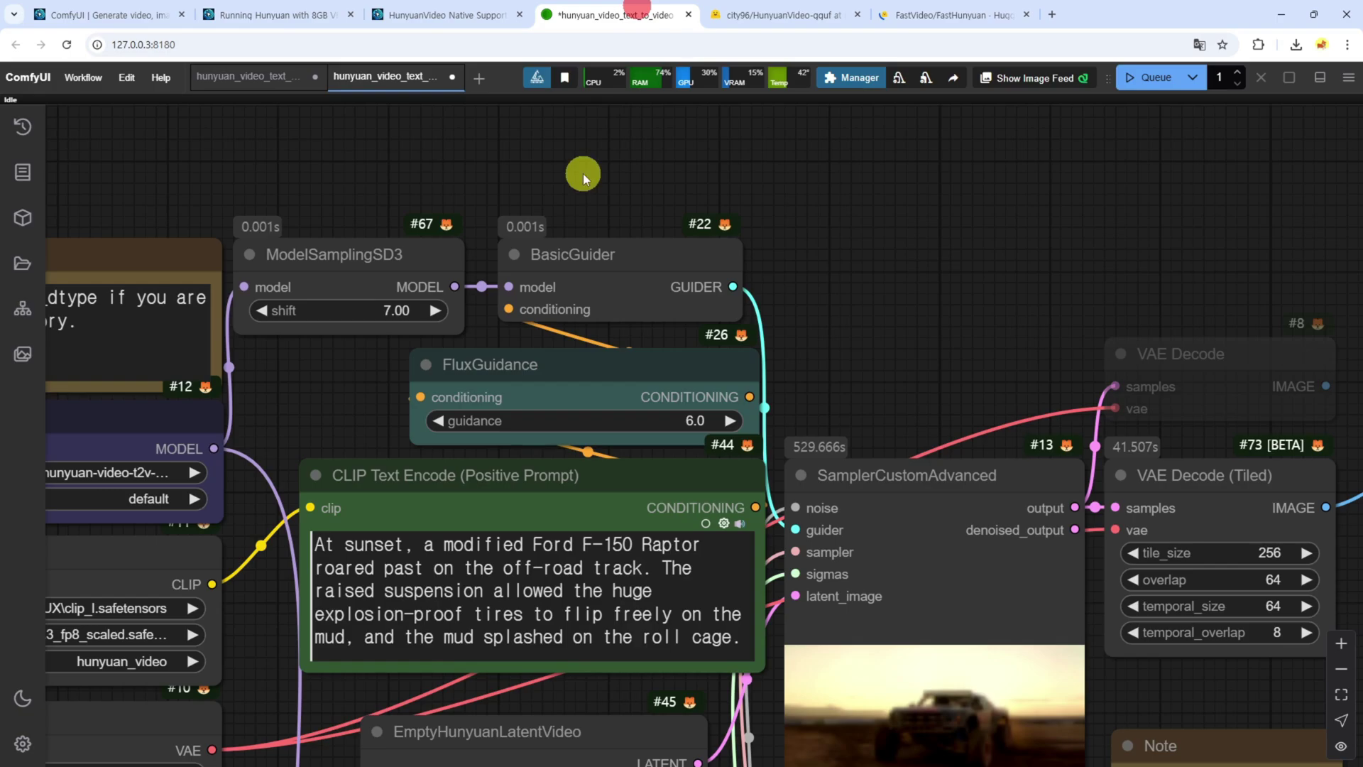
left_click(399, 311)
type("17")
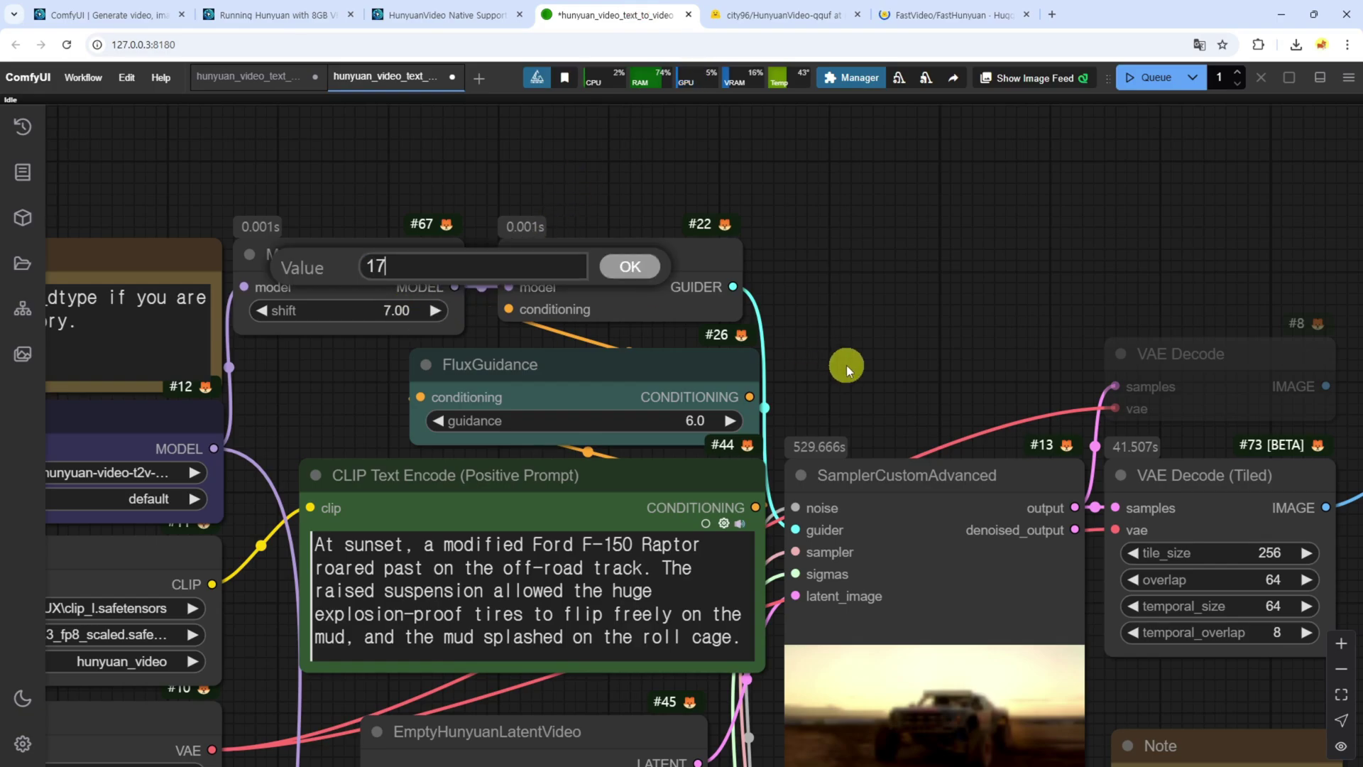
key("Return")
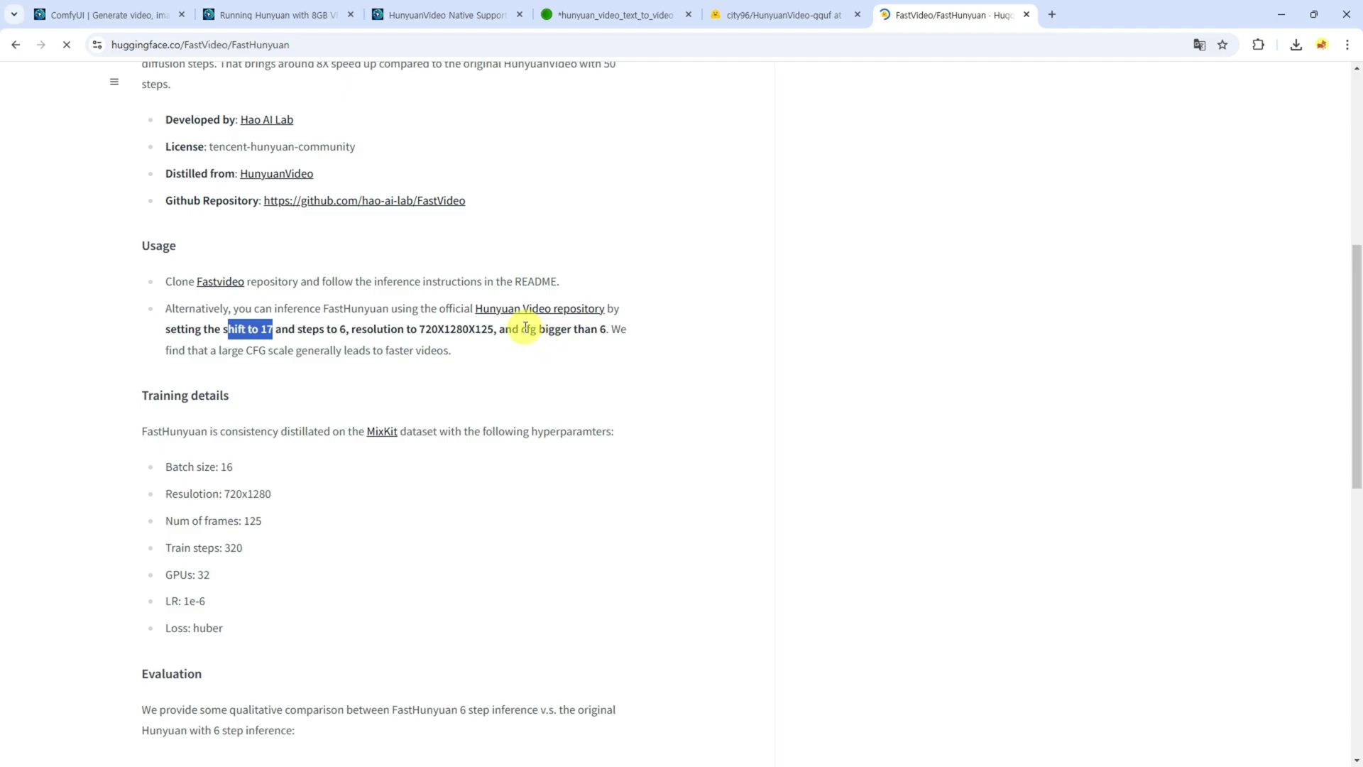
Check the model card's cfg recommendation, then set the FluxGuidance node's guidance to 10.0 in the ComfyUI workflow.
left_click_drag(522, 329, 602, 335)
left_click(609, 14)
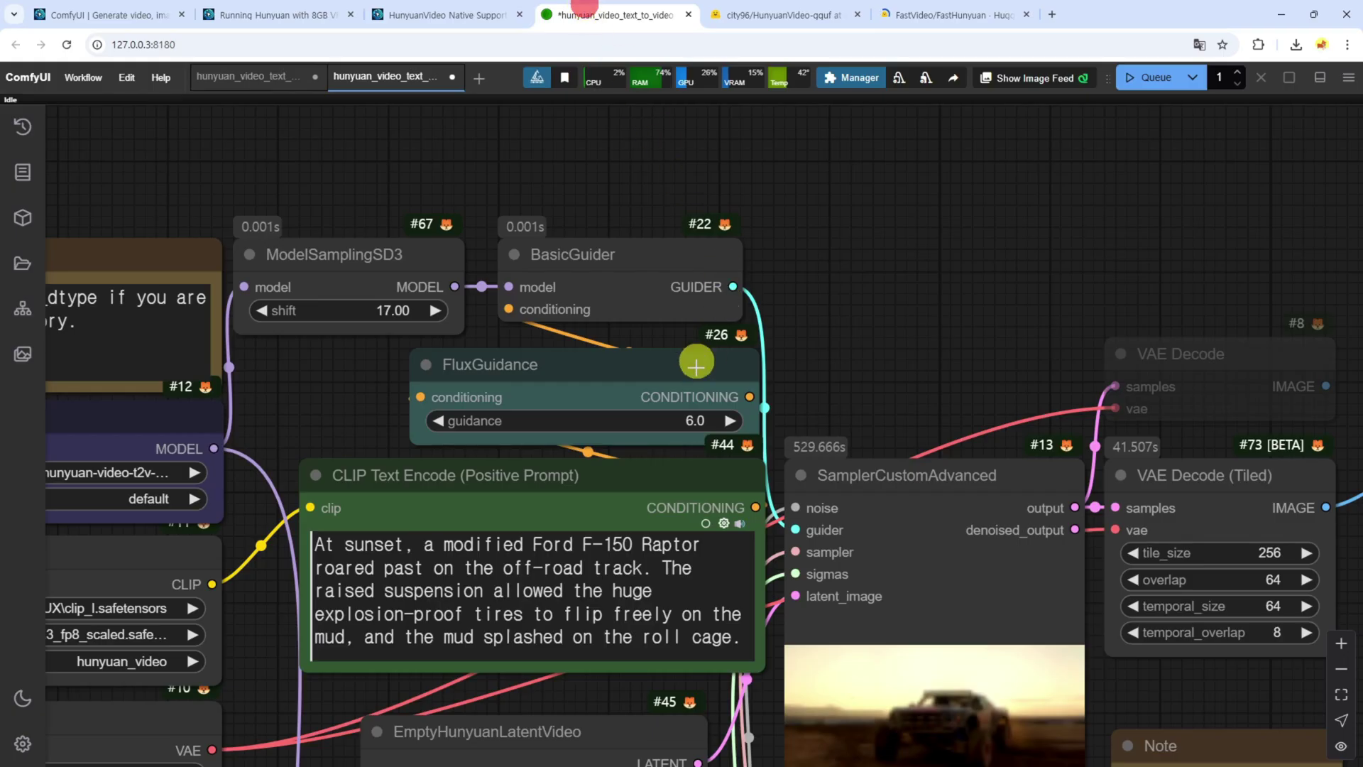
left_click_drag(807, 403, 752, 361)
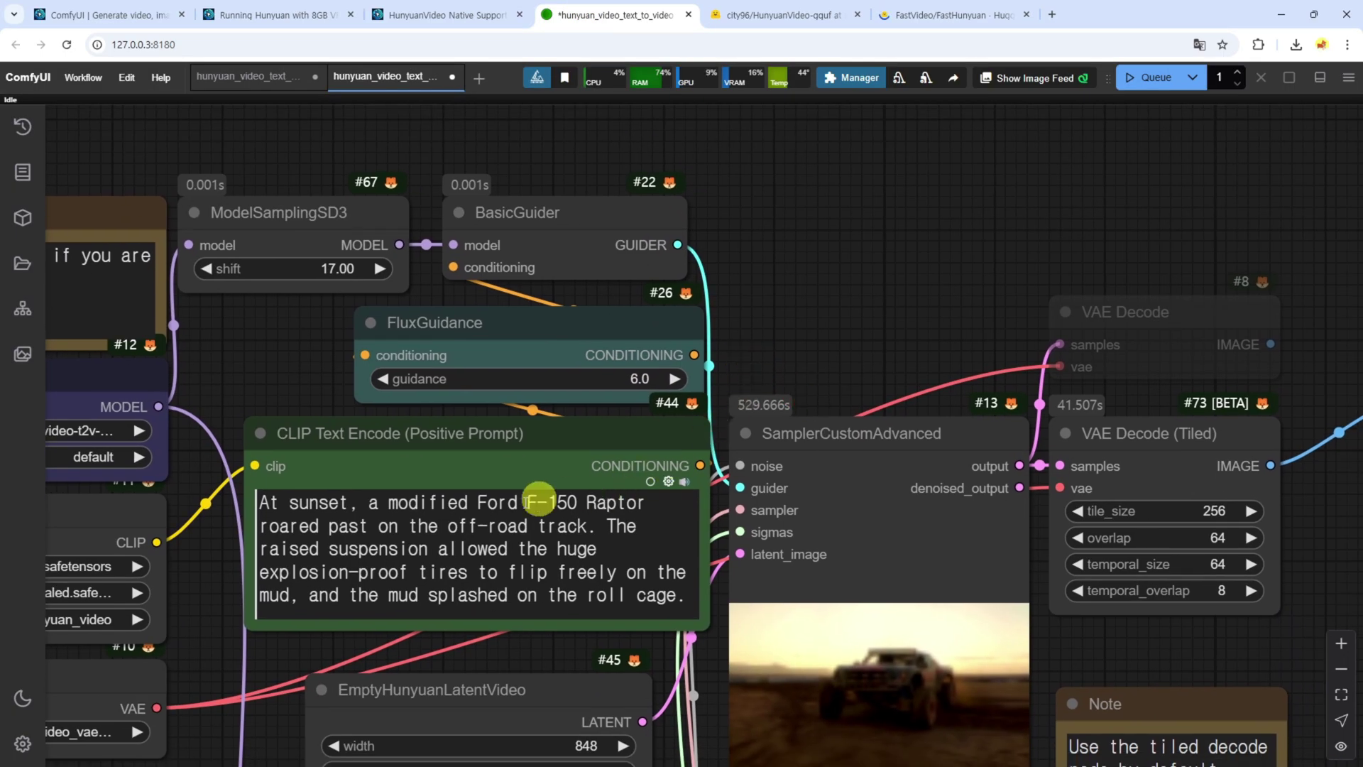
scroll(295, 454, "down", 5)
left_click_drag(292, 504, 294, 501)
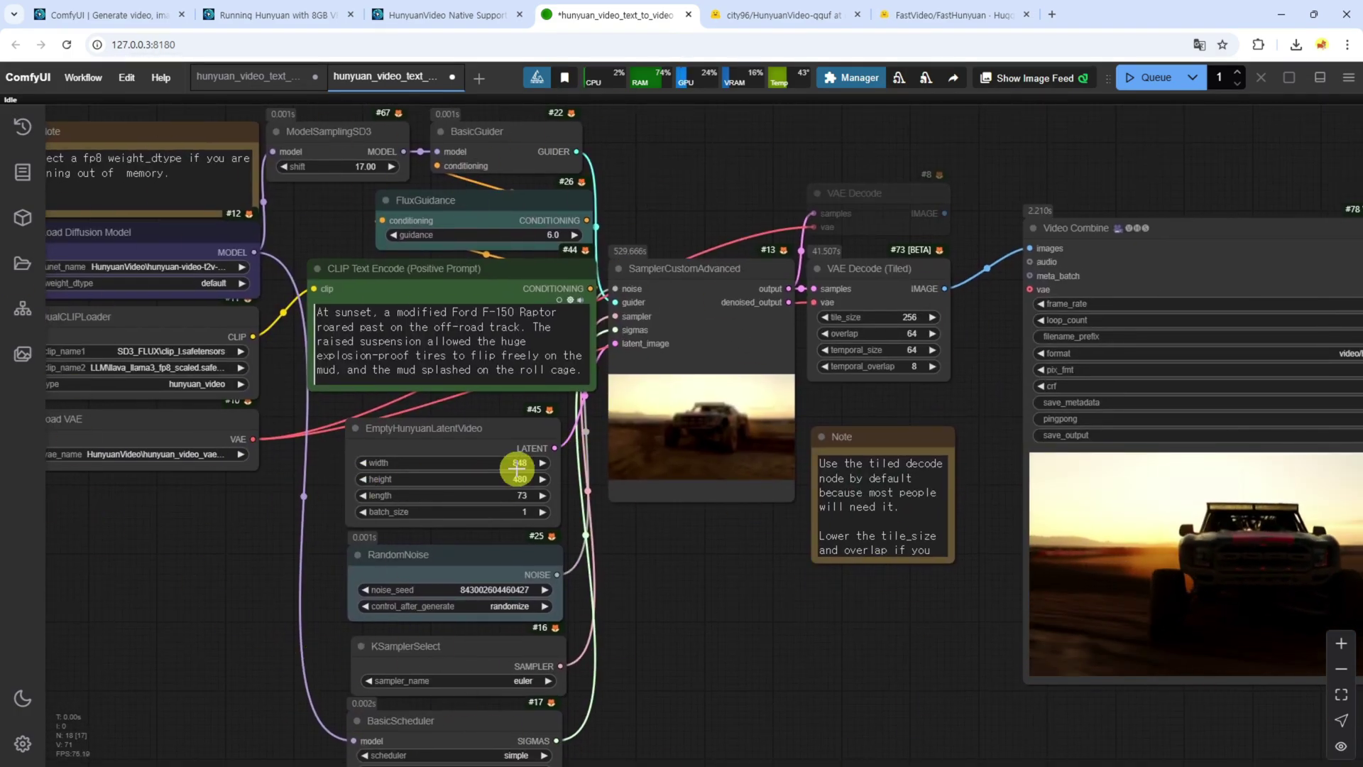
left_click_drag(646, 188, 632, 390)
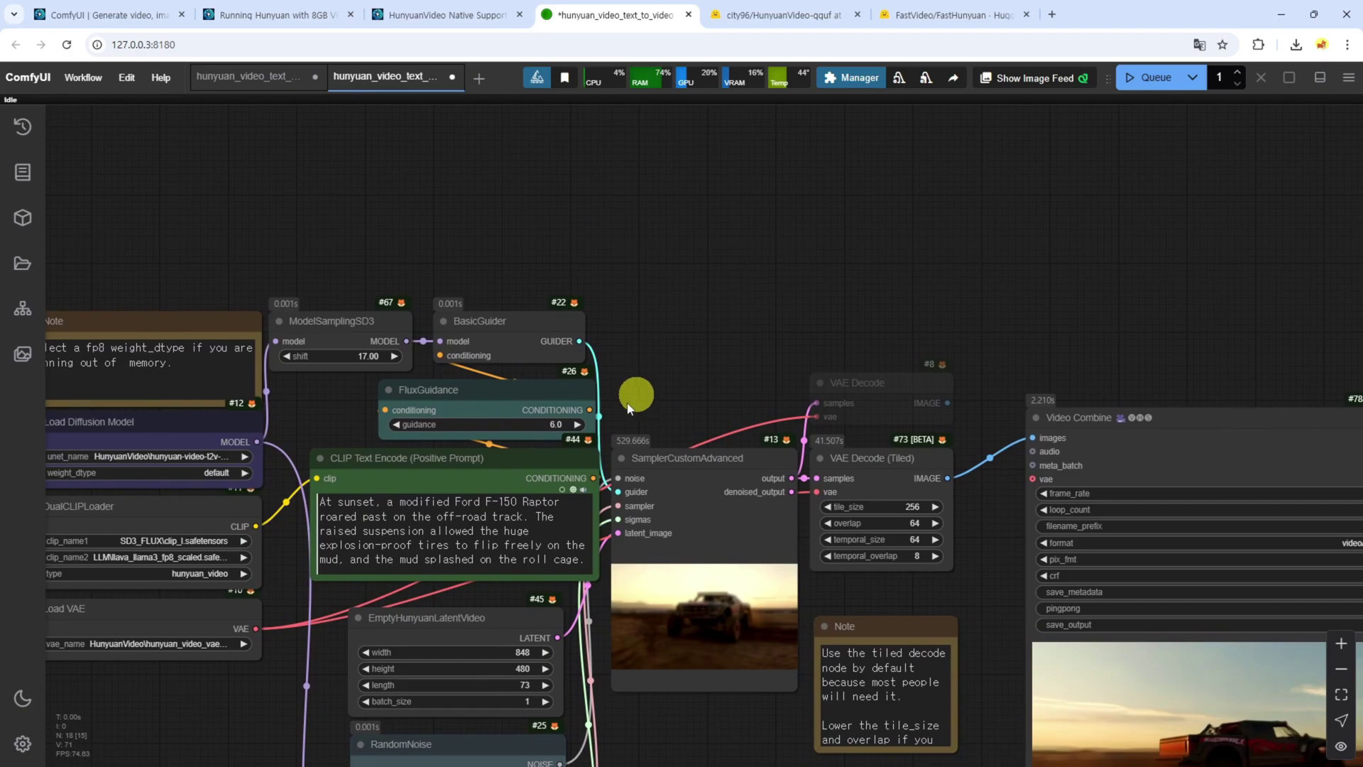
scroll(734, 296, "up", 5)
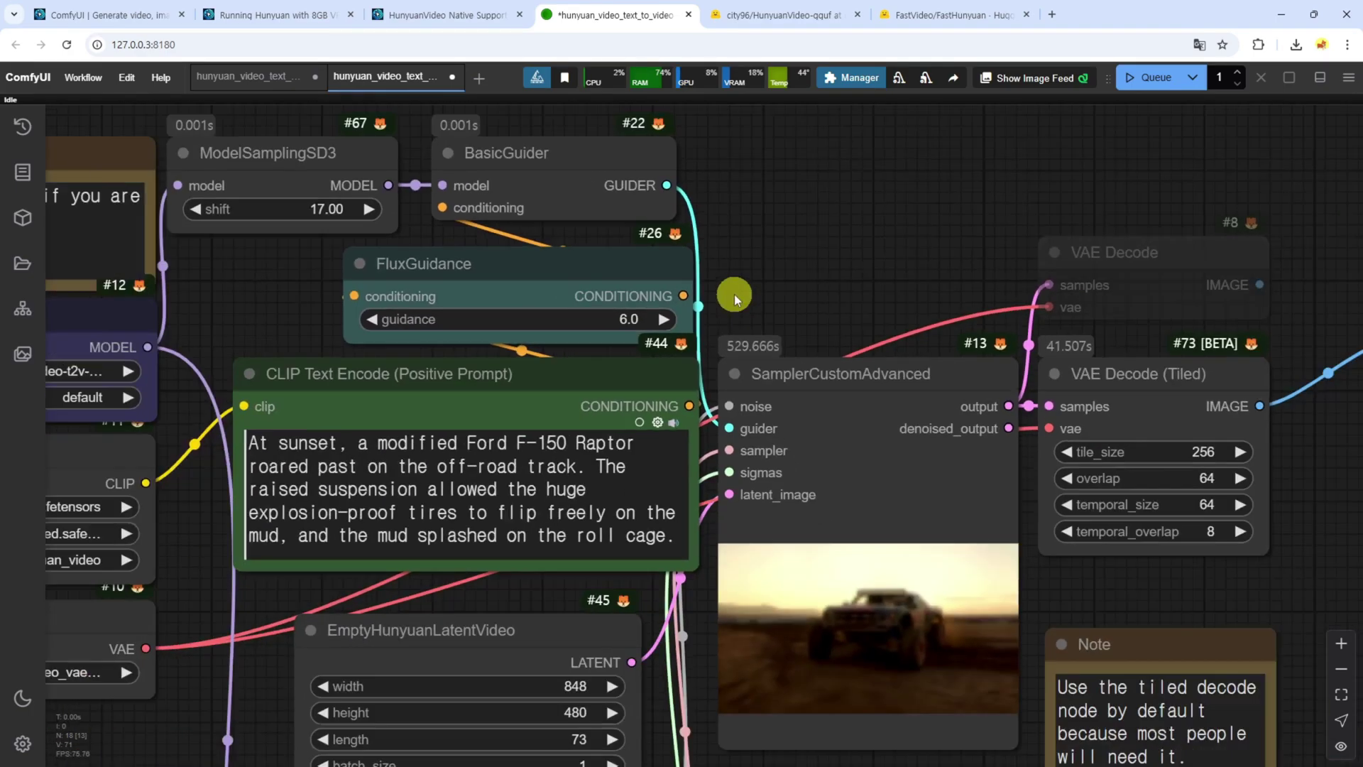
left_click(626, 320)
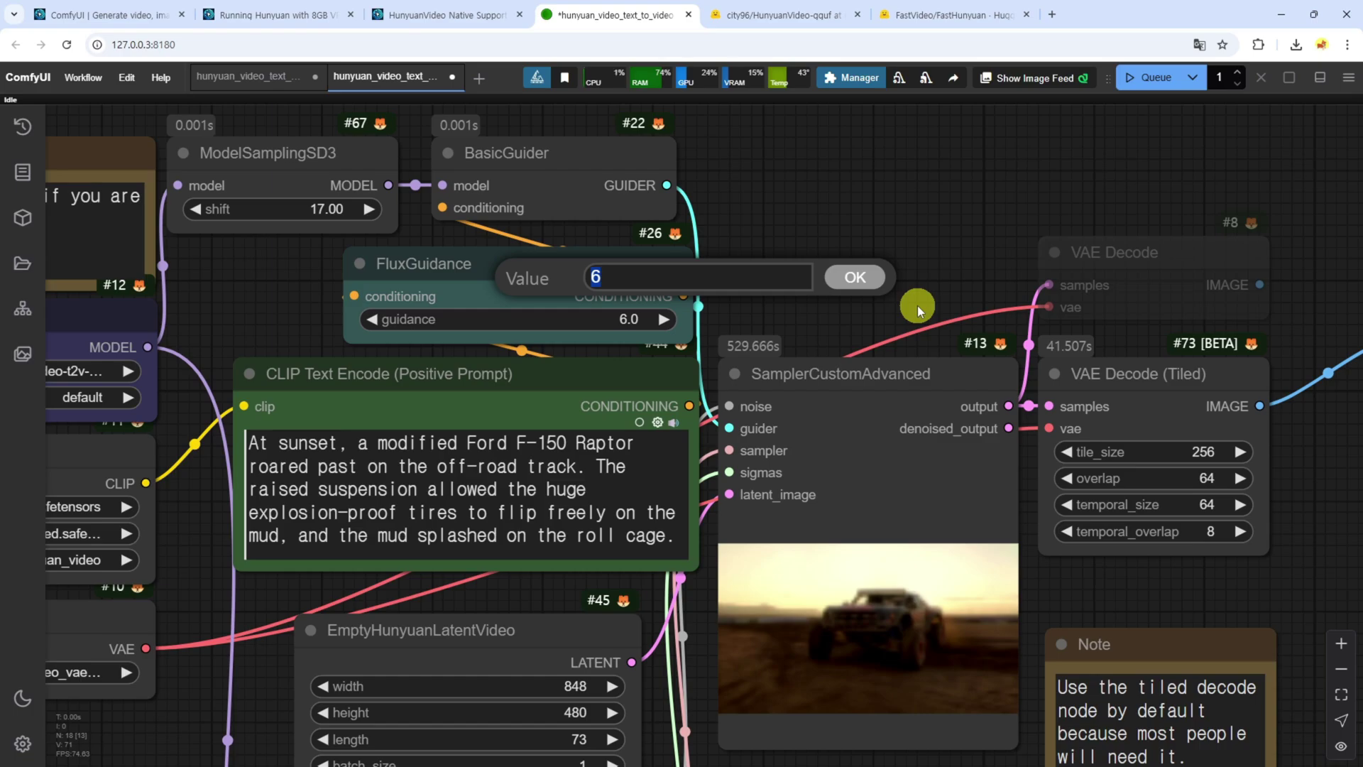
key("Return")
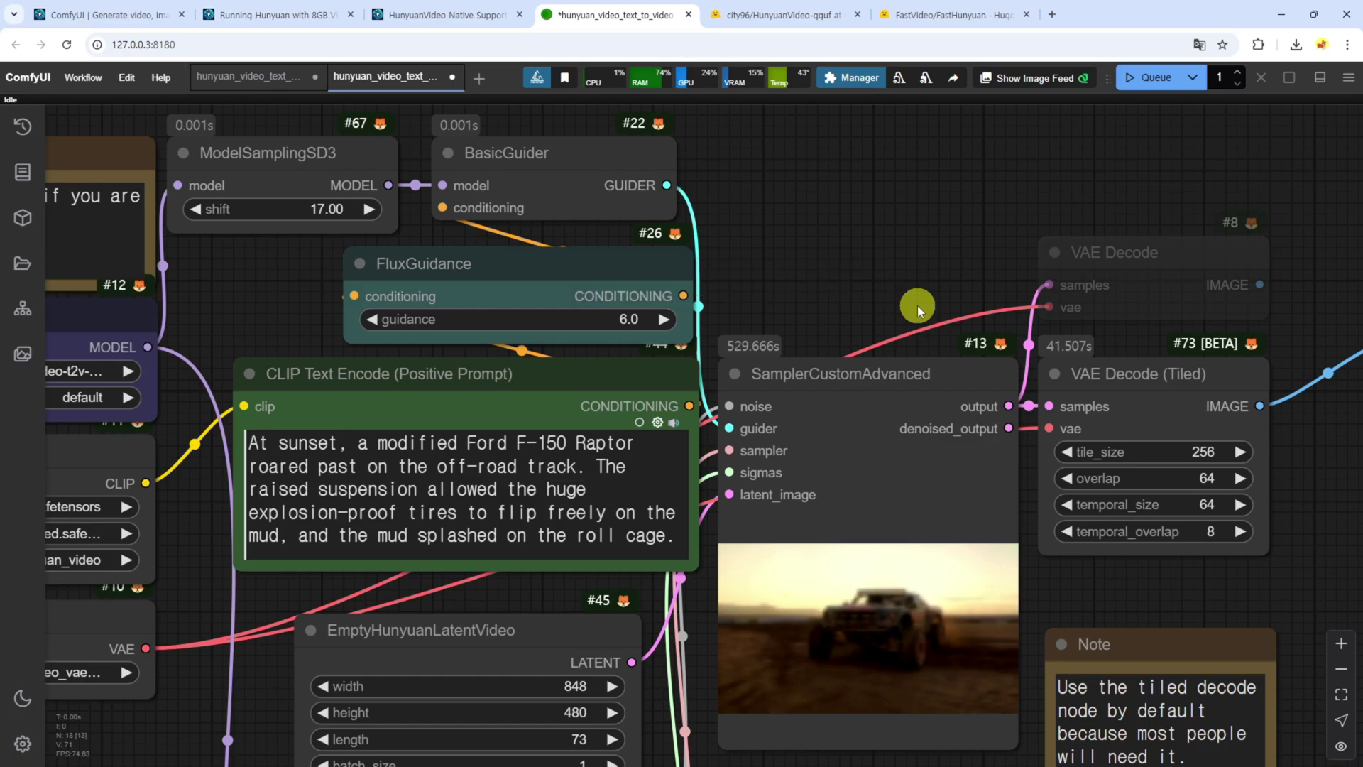
Compare the model card's recommended resolution with the EmptyHunyuanLatentVideo settings in the ComfyUI workflow.
scroll(833, 291, "down", 5)
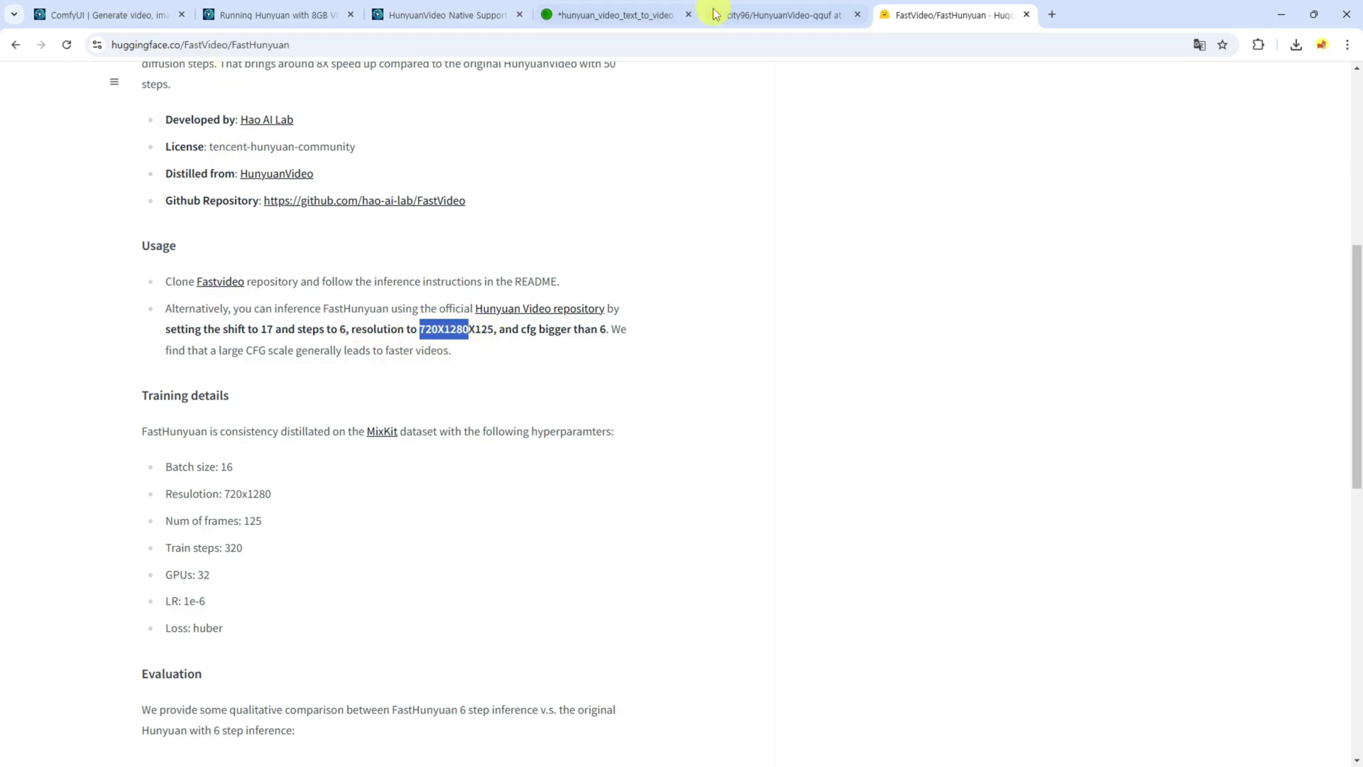
left_click(618, 14)
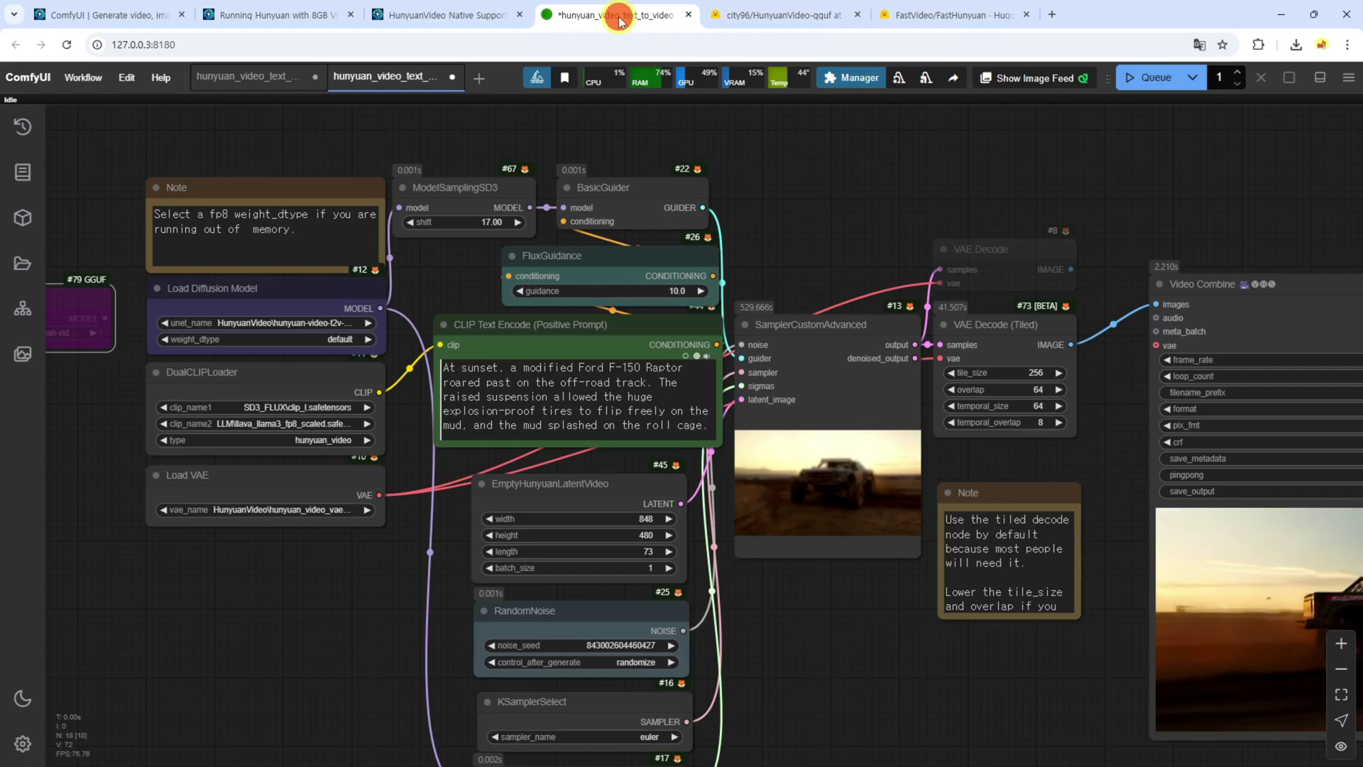
left_click(940, 16)
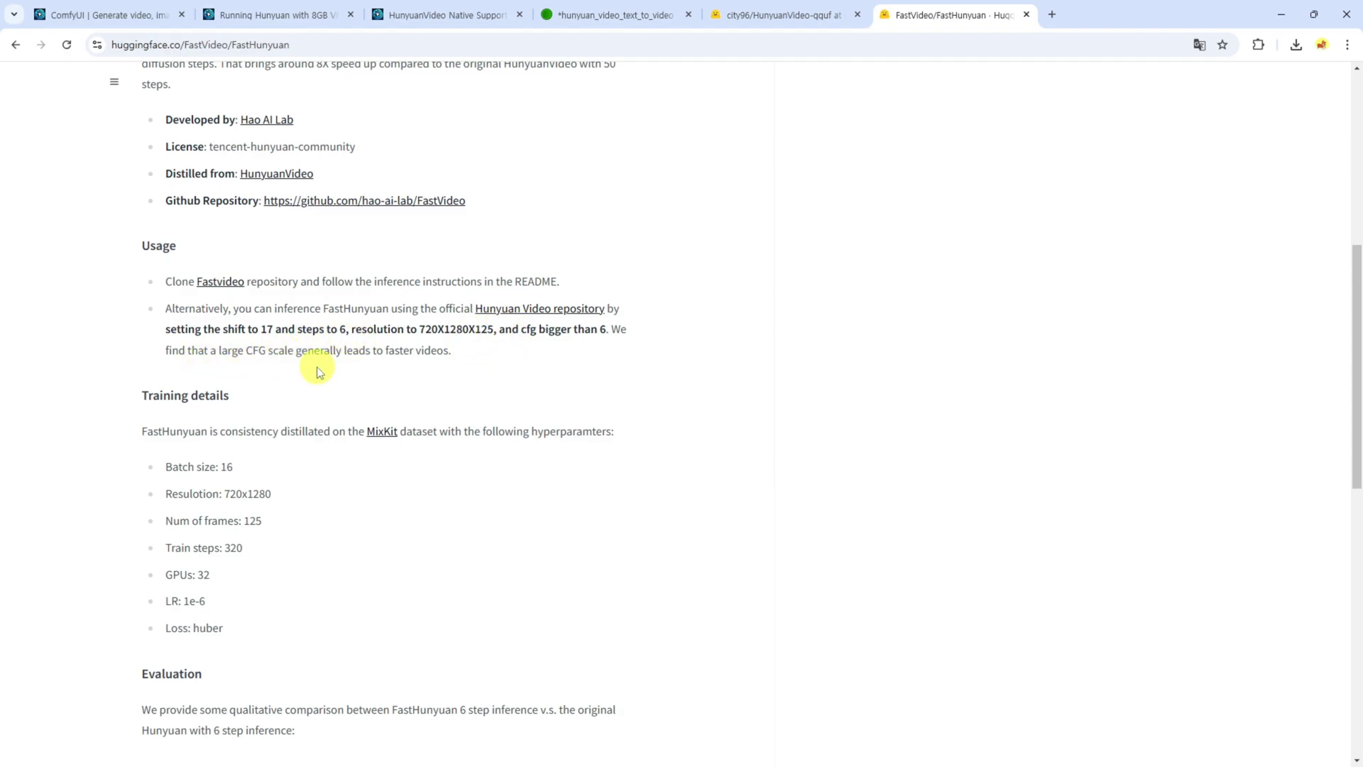
Return to the ComfyUI workflow and check which VAE files the Load VAE node offers.
key("ctrl+4")
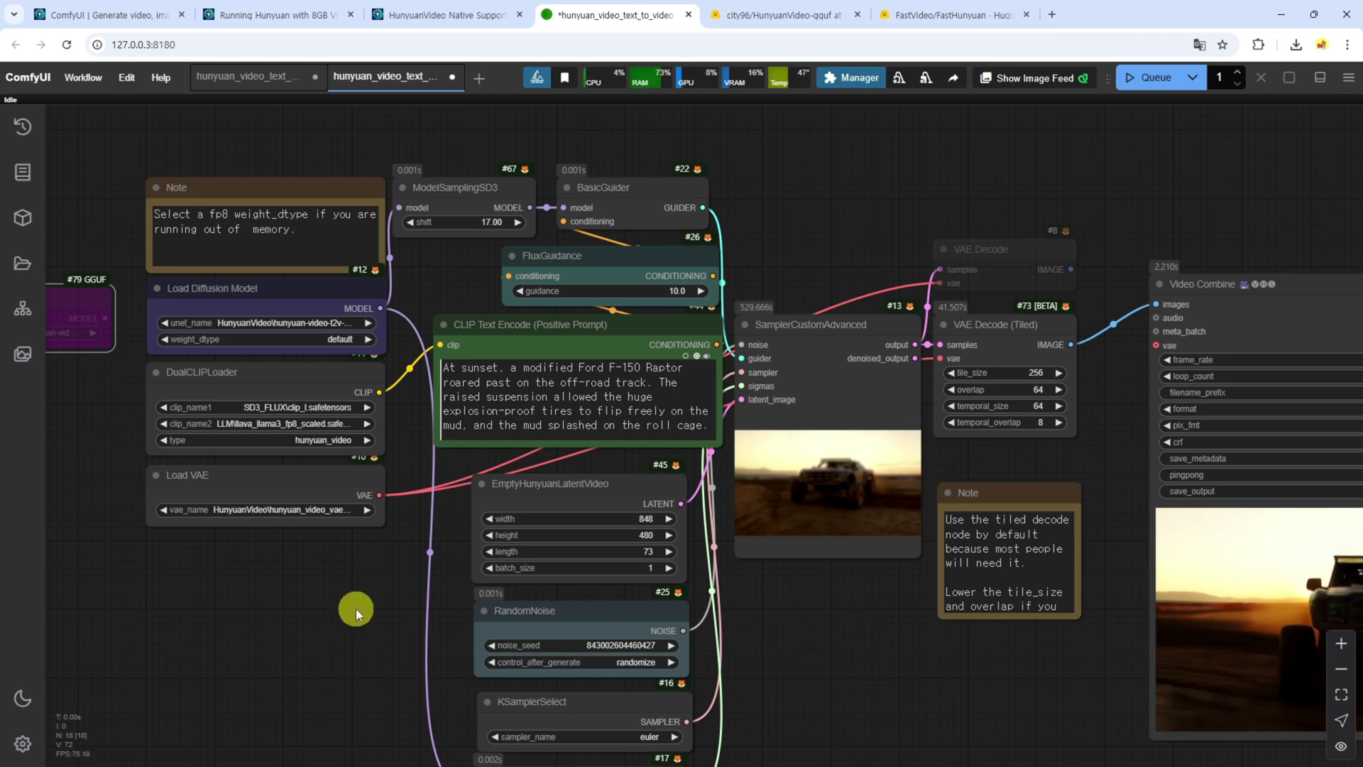
scroll(356, 607, "up", 6)
left_click(345, 458)
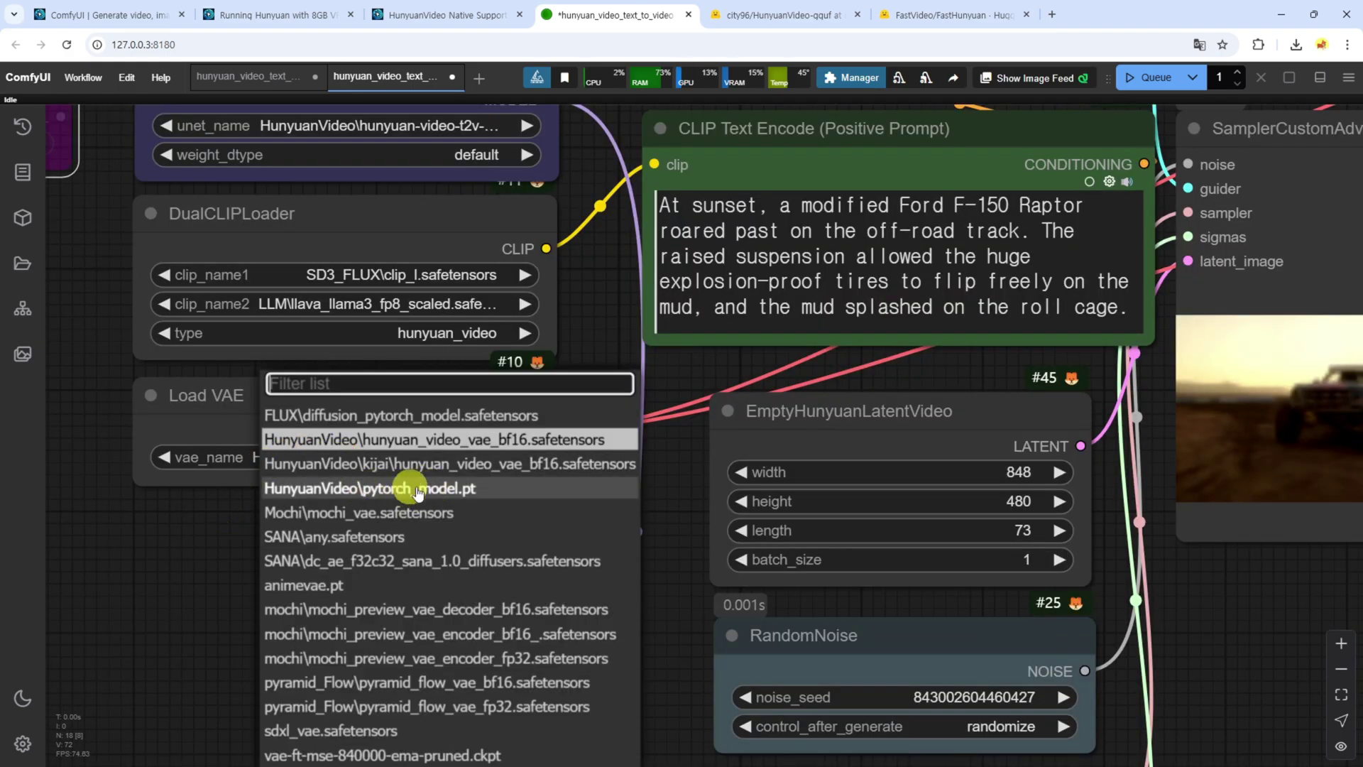
left_click(197, 568)
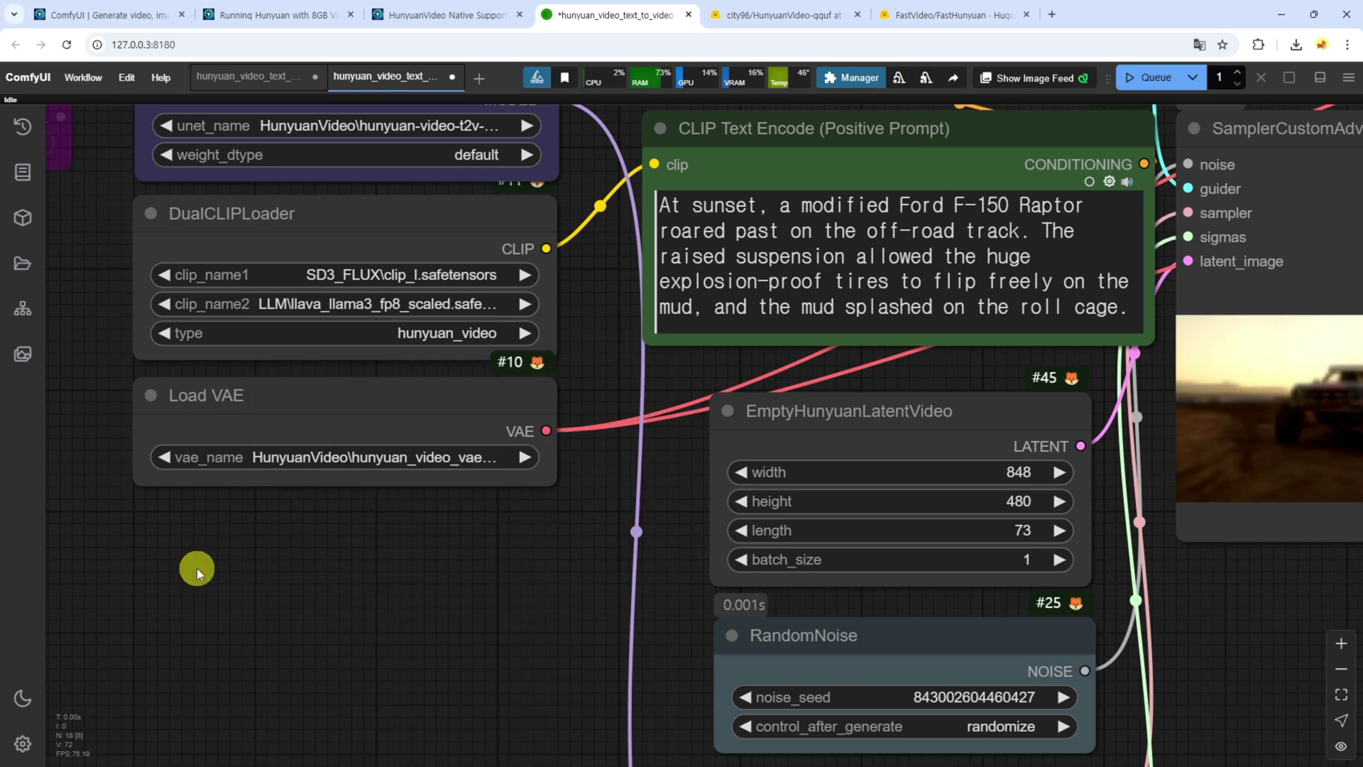
Refresh the node definitions and select HunyuanVideo\hunyuan_video_vae_FastHunyuan.pt as the VAE in the Load VAE node.
left_click(1145, 164)
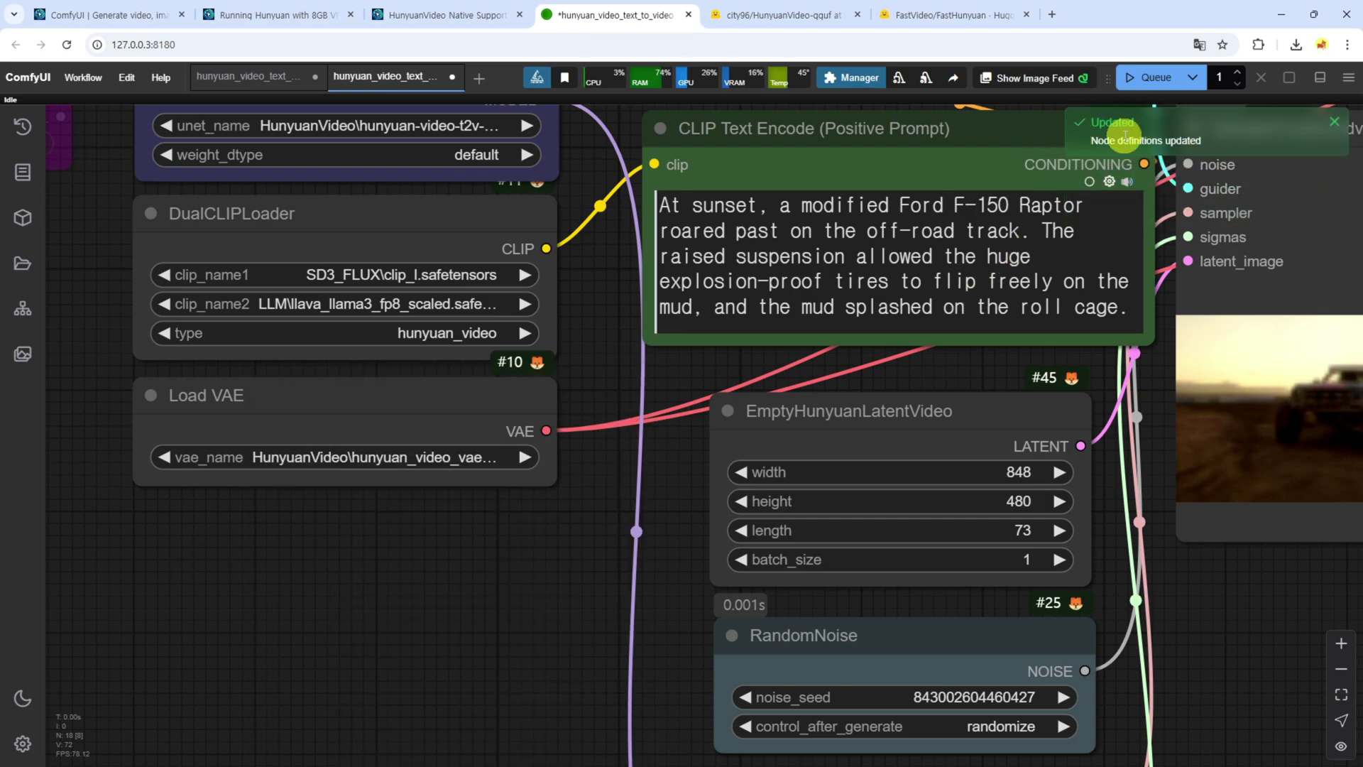
left_click(363, 458)
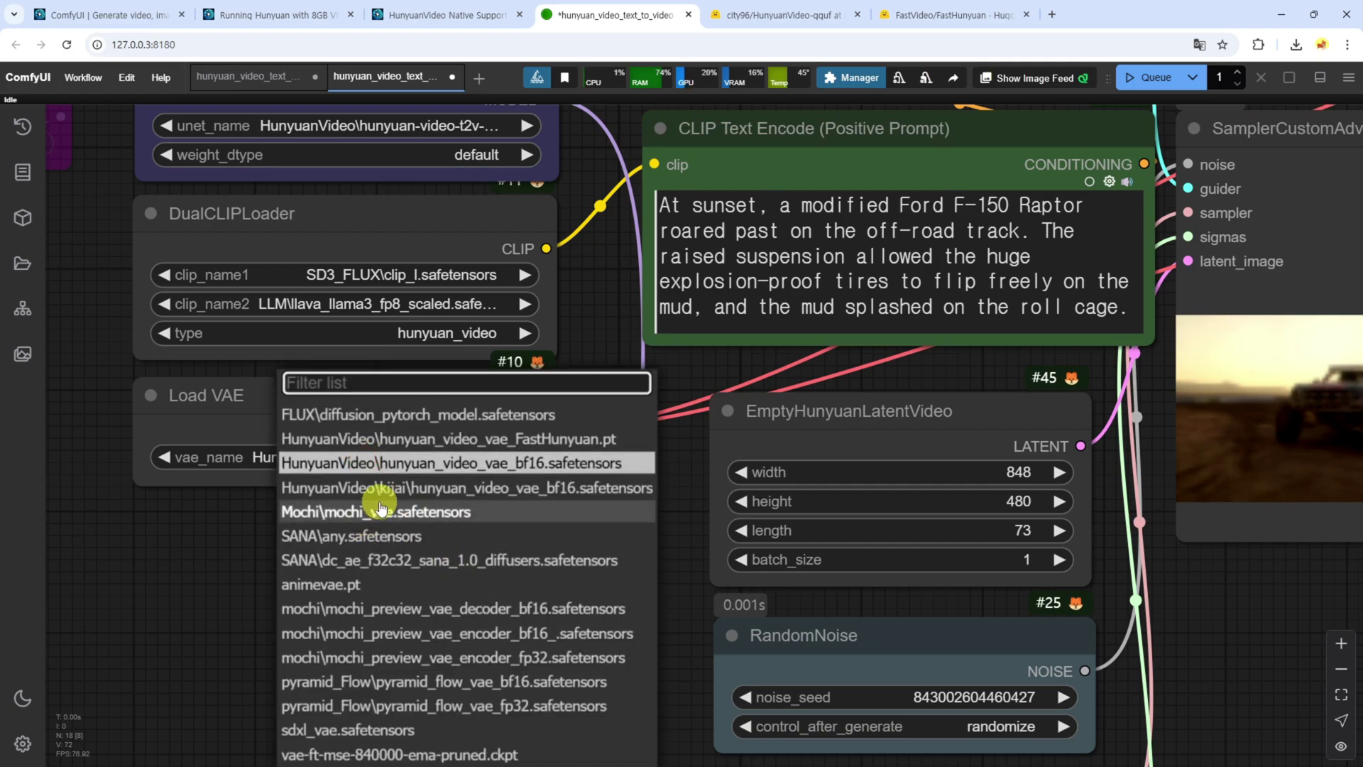
left_click(567, 440)
scroll(415, 525, "down", 5)
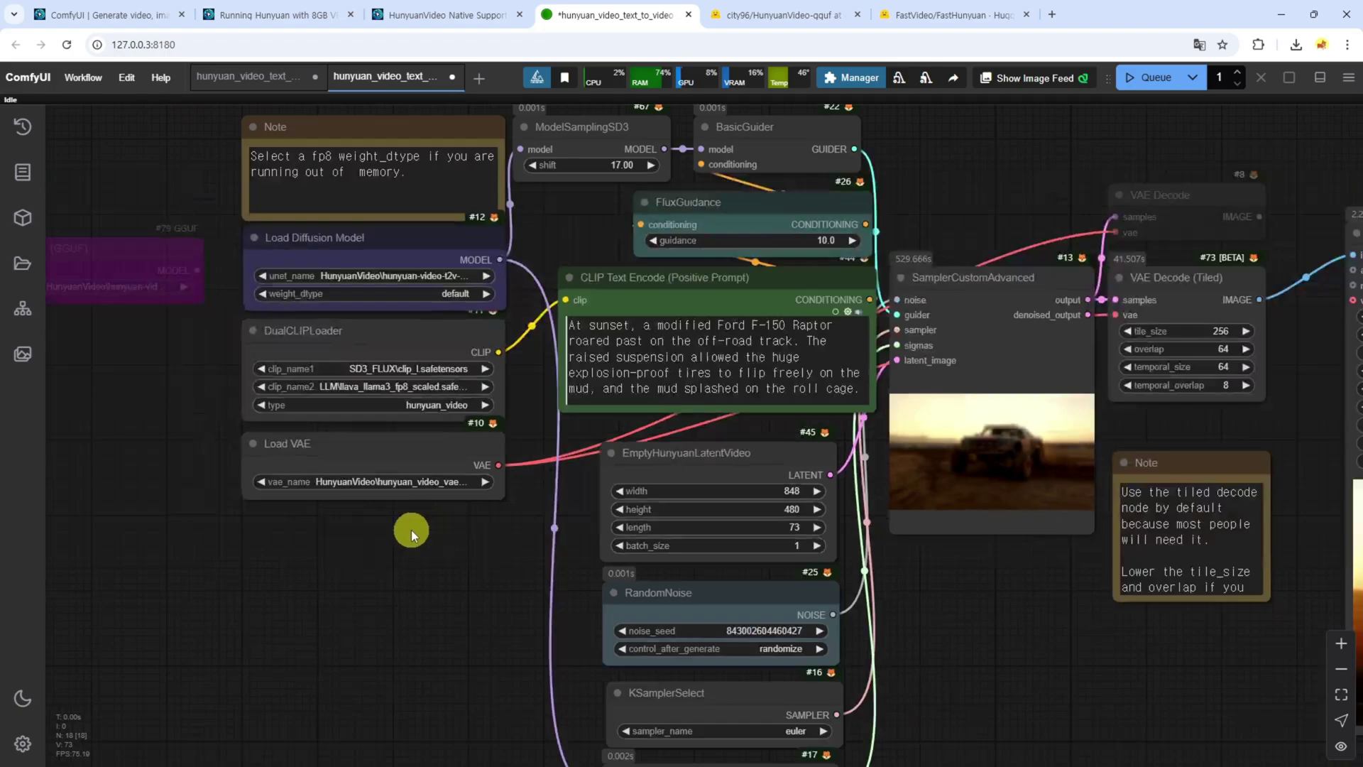
left_click_drag(1058, 627, 867, 471)
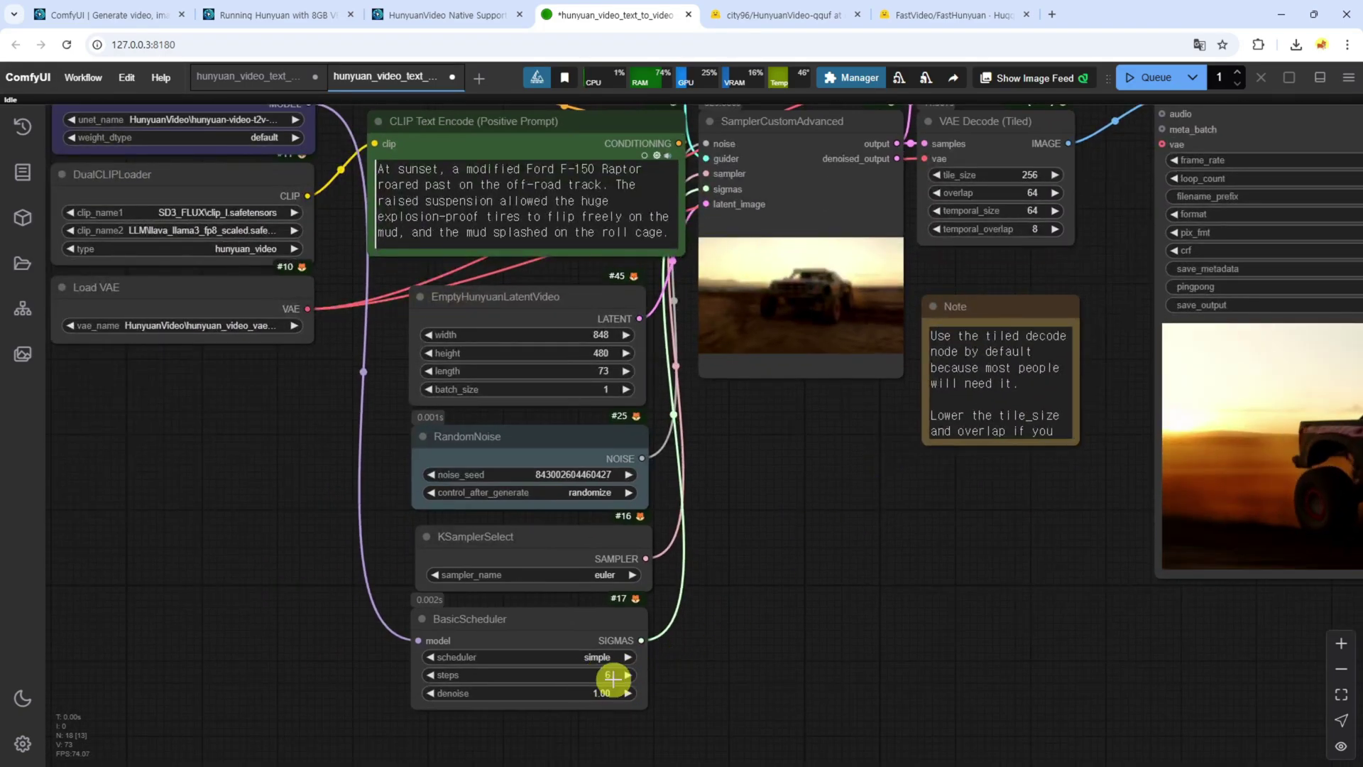
Queue the Hunyuan text-to-video workflow with the sunset off-road truck prompt and preview the resulting clip in the Video Combine node.
left_click_drag(734, 411, 788, 667)
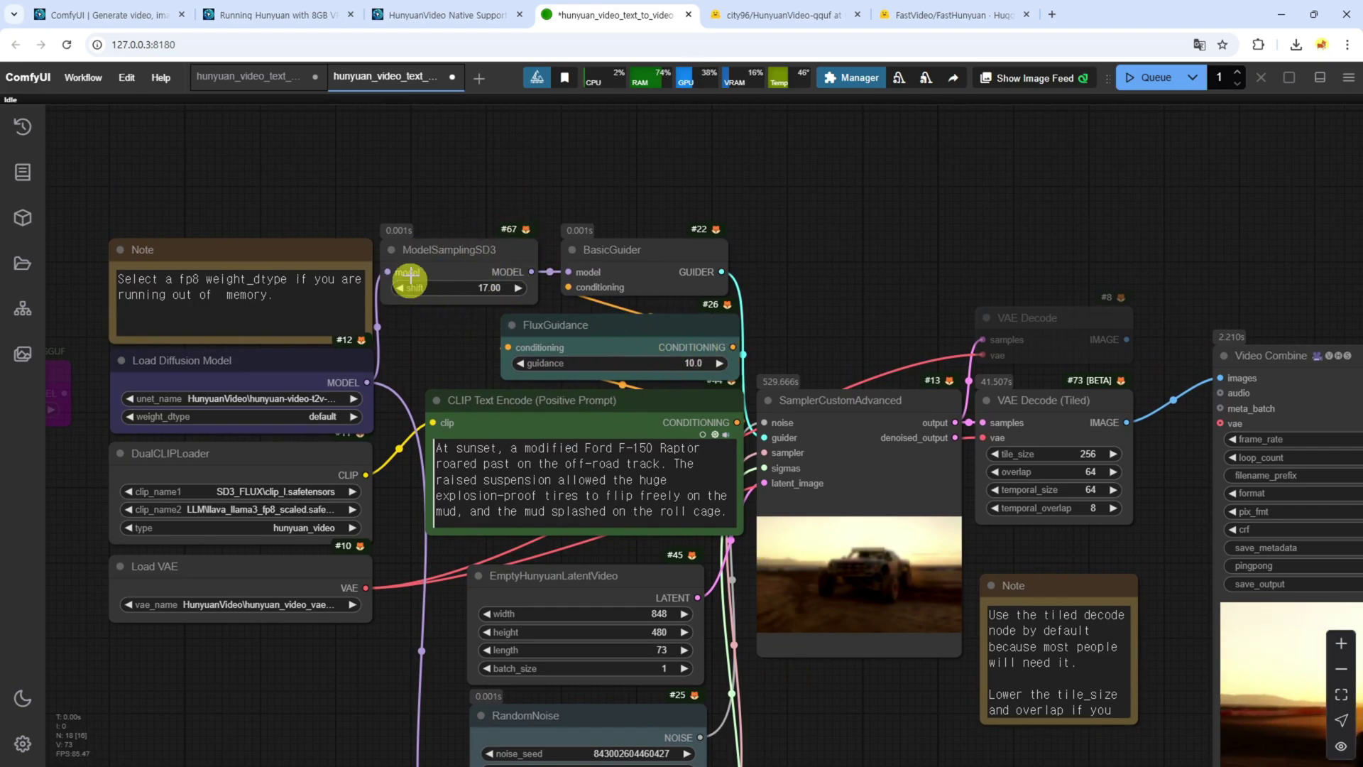
scroll(779, 234, "right", 5)
scroll(689, 489, "down", 3)
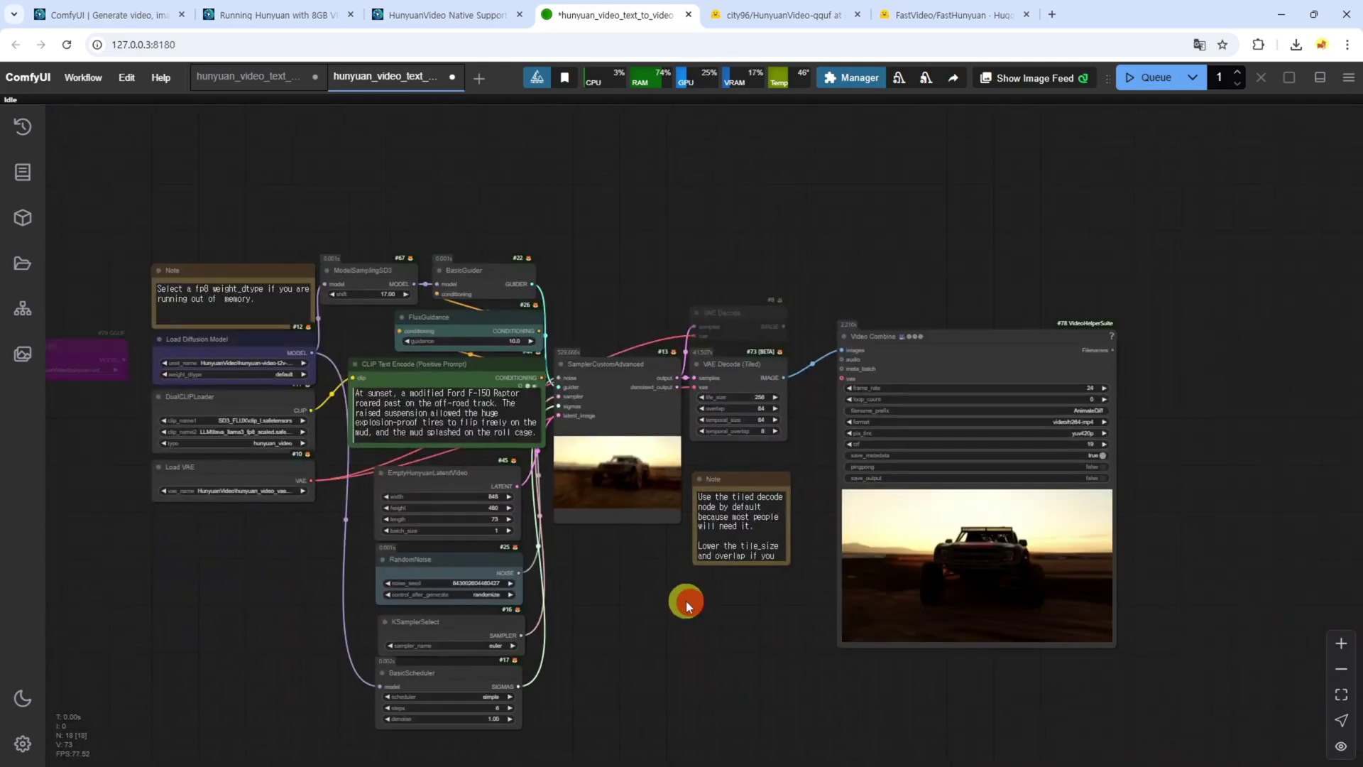
left_click_drag(688, 599, 783, 577)
scroll(783, 577, "up", 4)
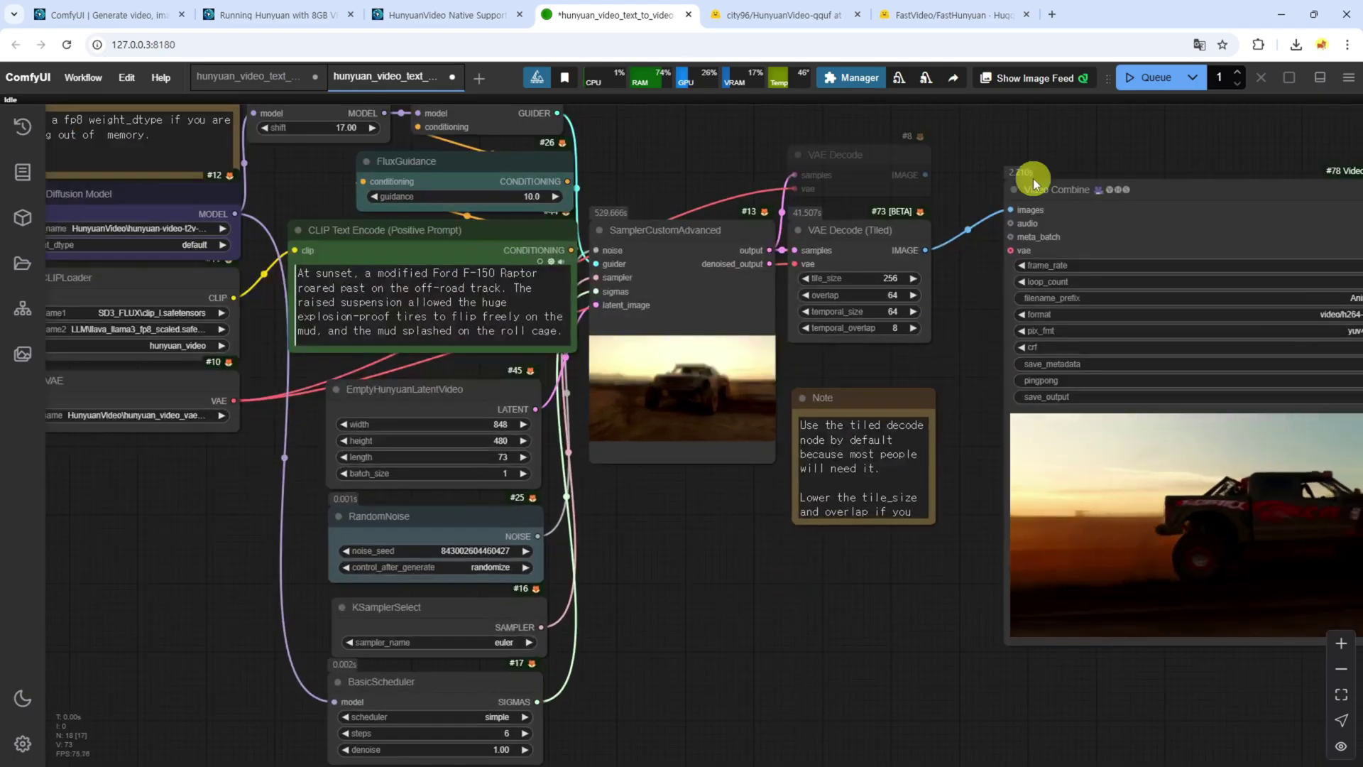
left_click(1152, 78)
left_click_drag(197, 498, 346, 566)
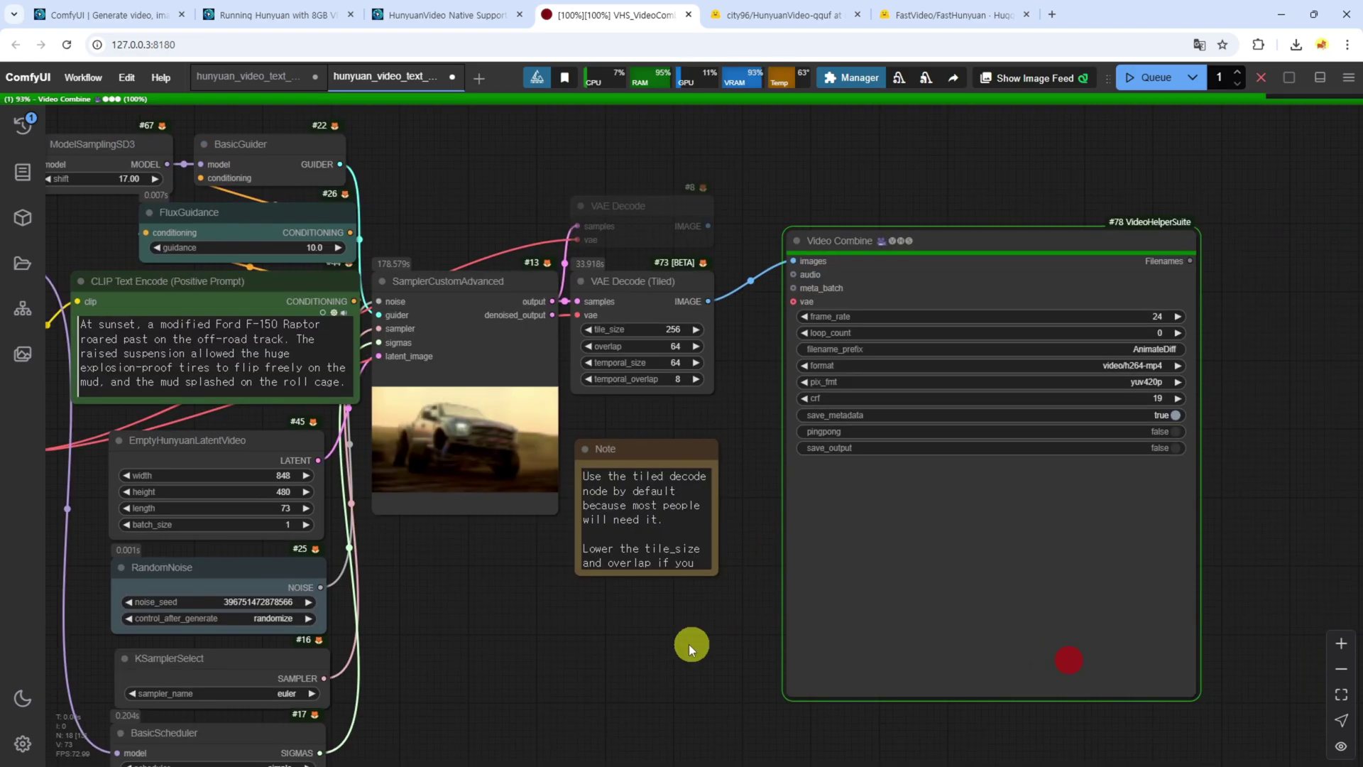
left_click_drag(689, 645, 607, 645)
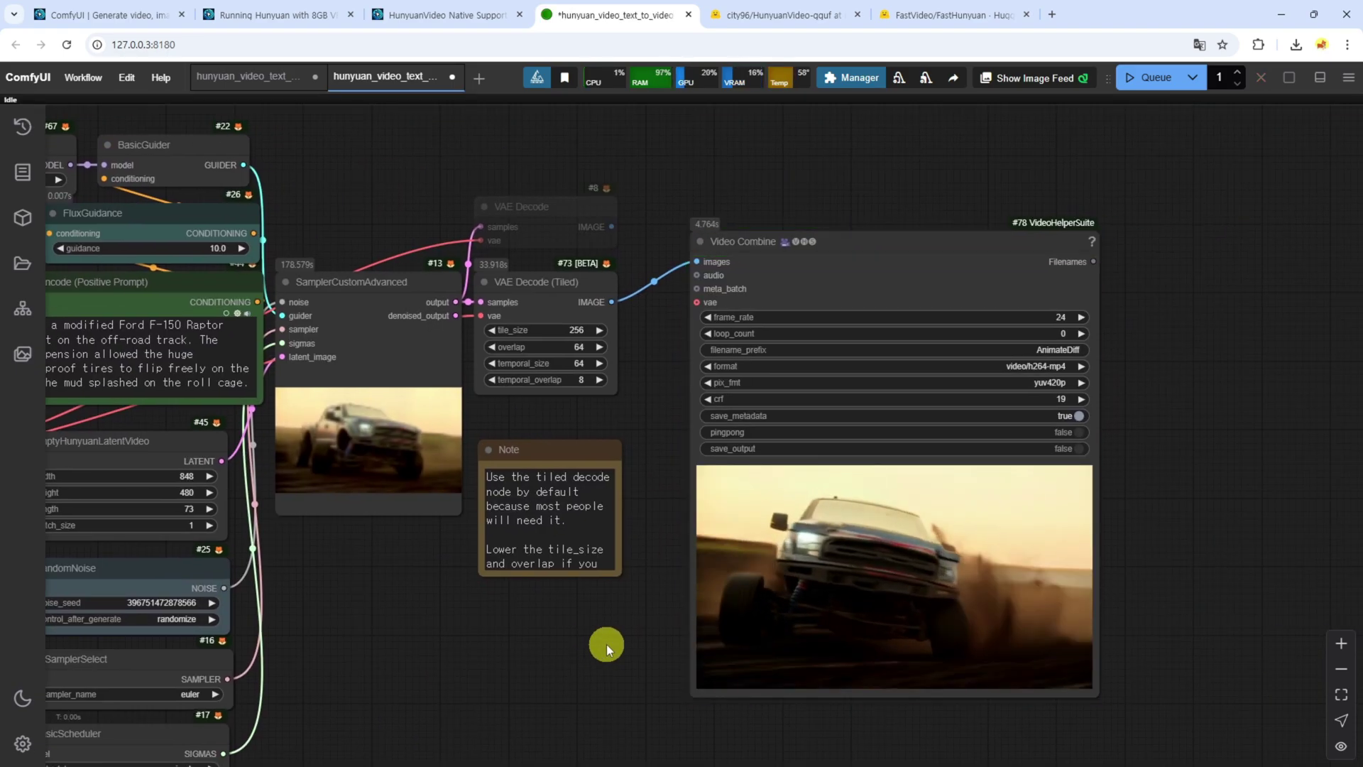
scroll(916, 542, "up", 2)
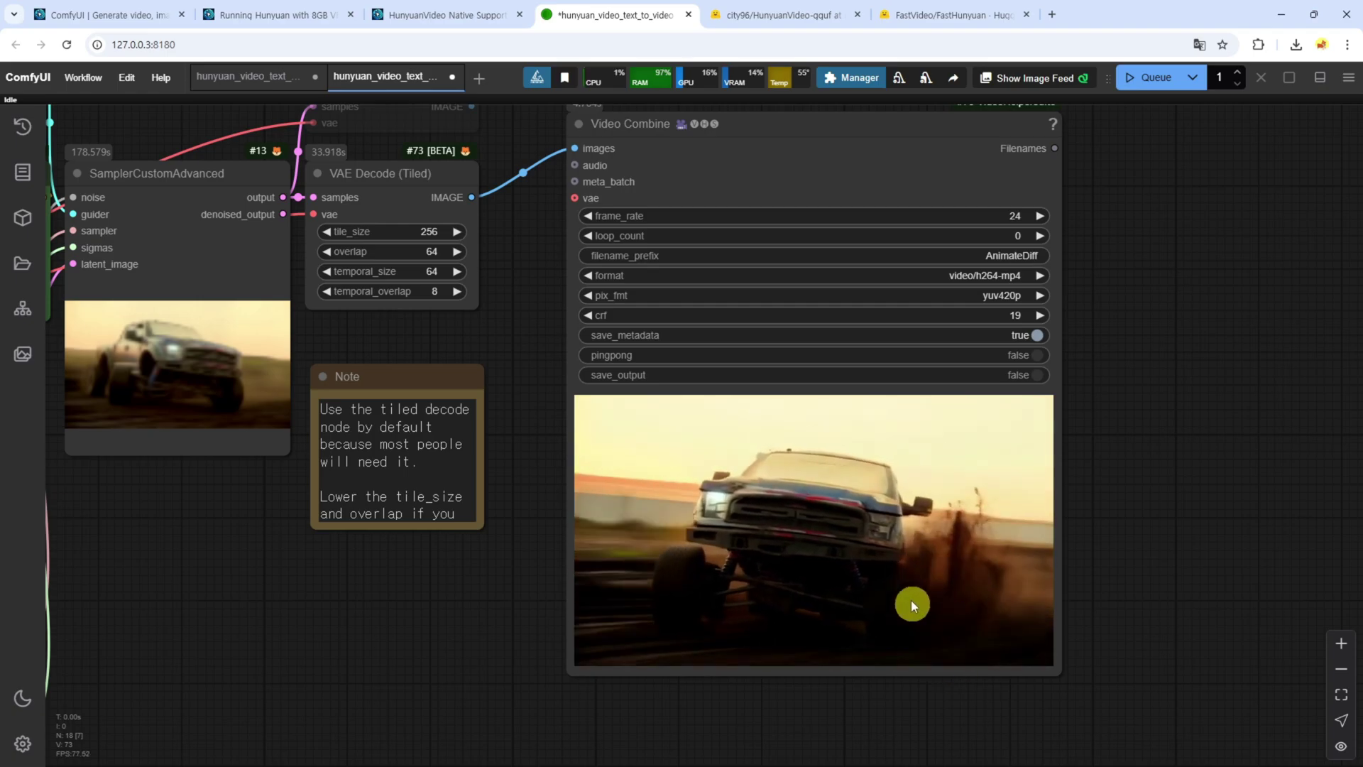
scroll(938, 587, "down", 2)
left_click_drag(389, 621, 543, 611)
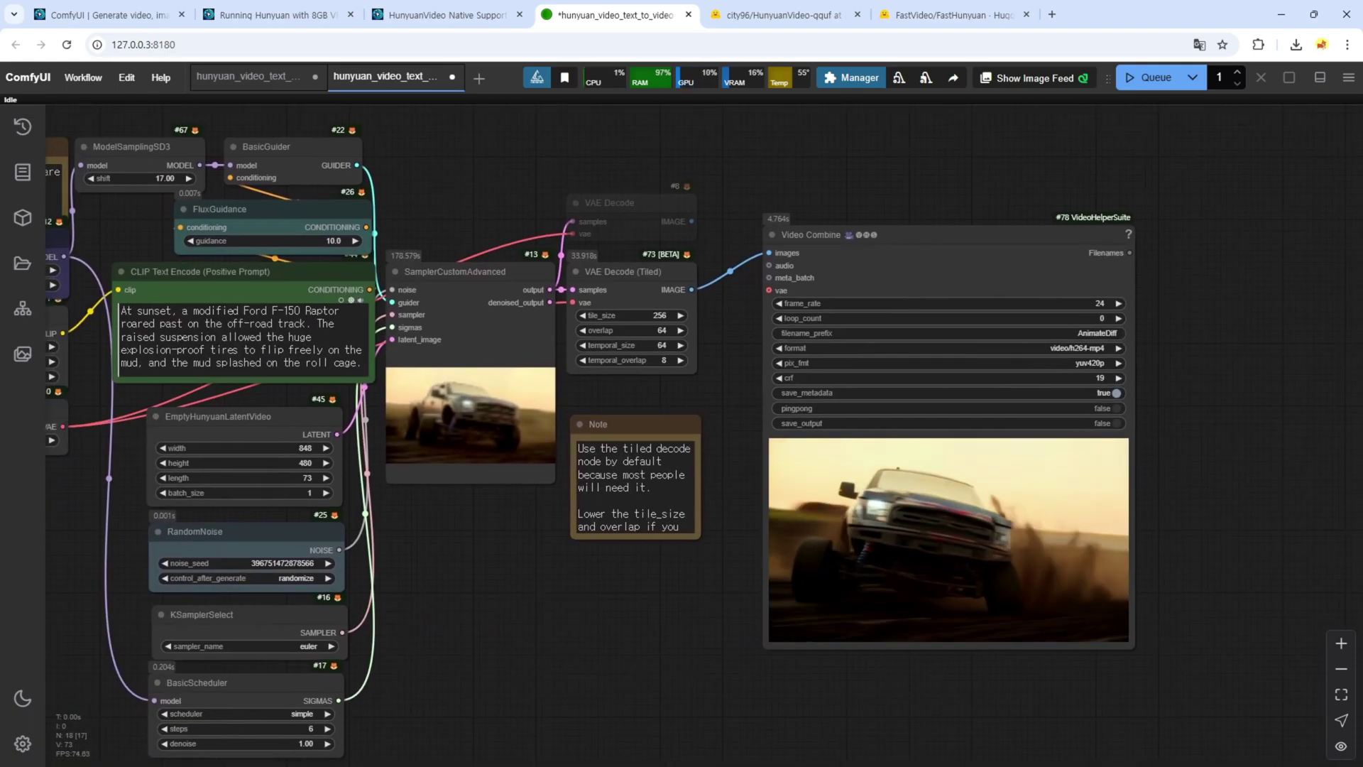
Switch to the Stability Matrix console, compare the sampling times of the 20-step and 6-step runs, and return to the workflow.
key("alt+Tab")
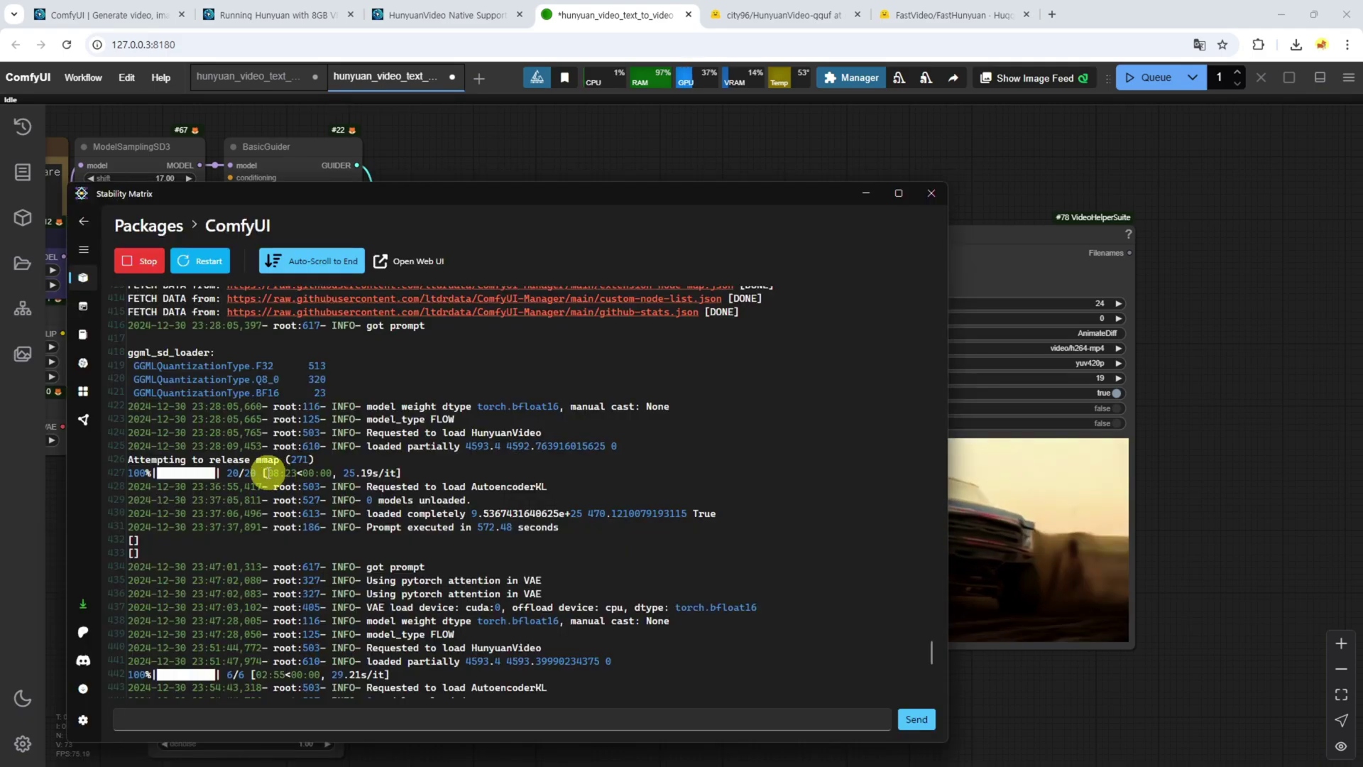
left_click_drag(267, 471, 301, 486)
scroll(289, 441, "down", 3)
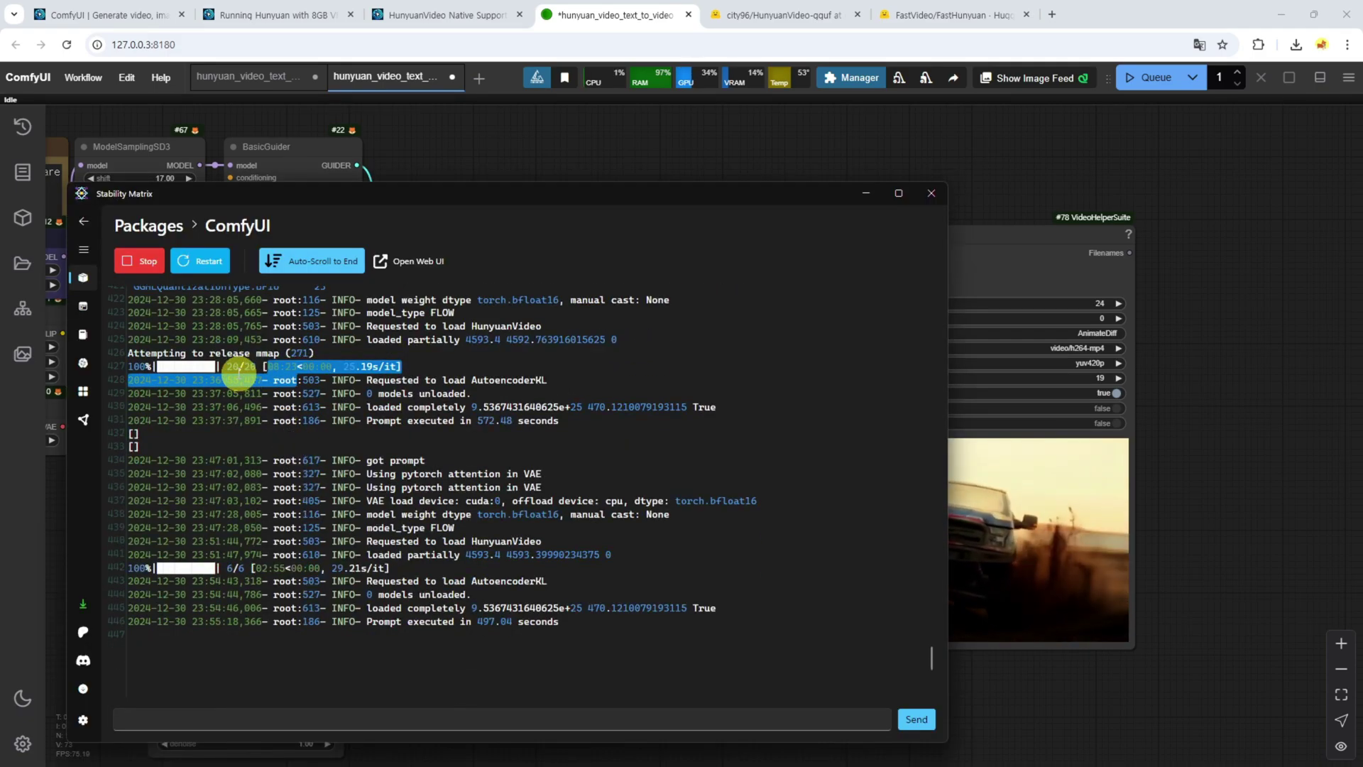
left_click_drag(227, 367, 260, 368)
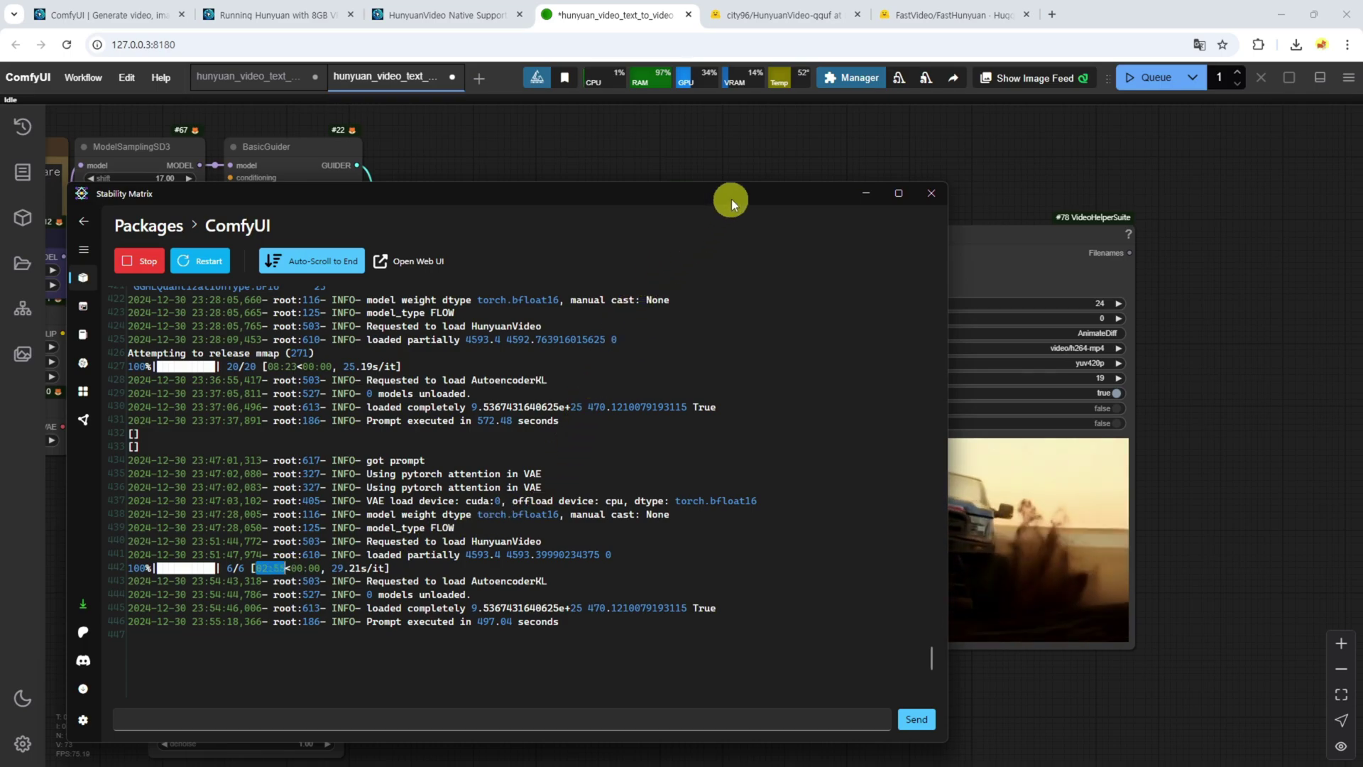
left_click(734, 174)
Set the BasicScheduler steps to 10, generate the truck video again, and preview the new clip.
scroll(603, 609, "up", 5)
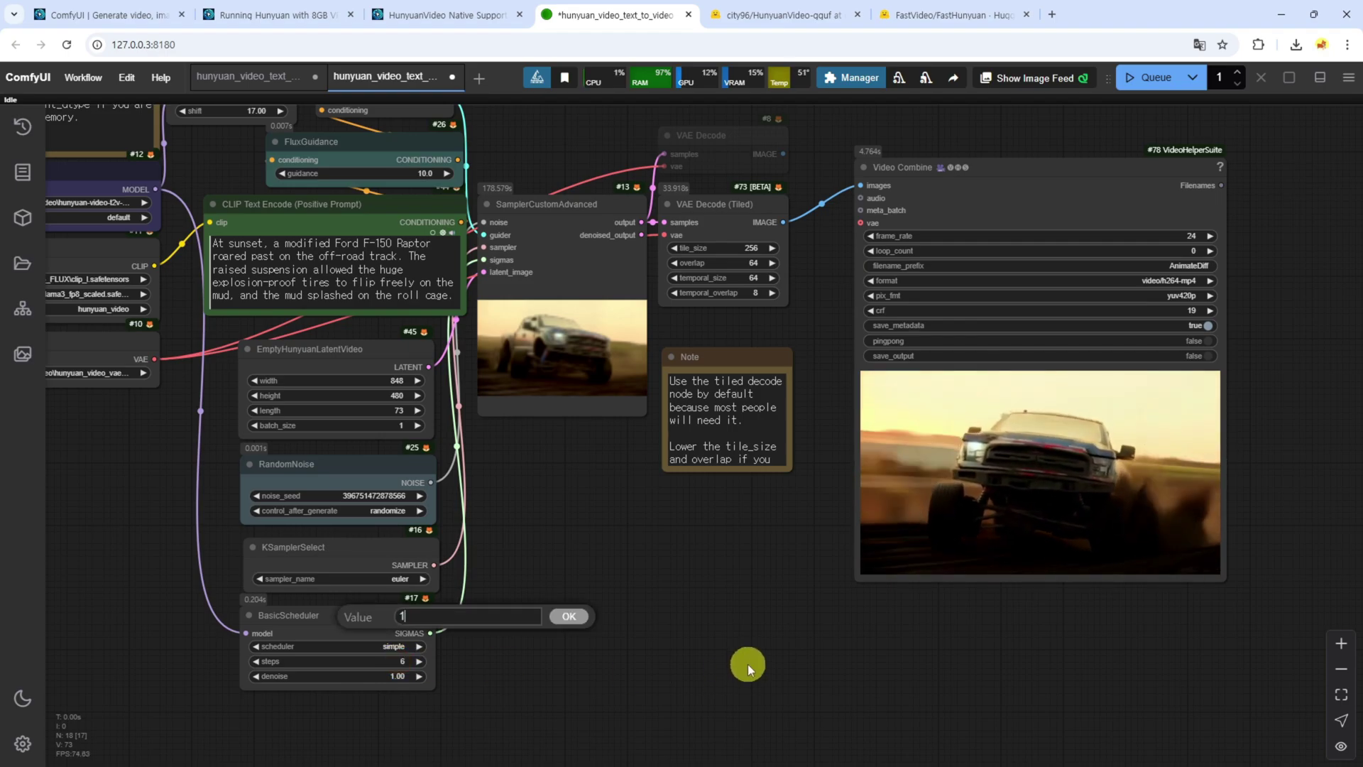
scroll(598, 547, "up", 5)
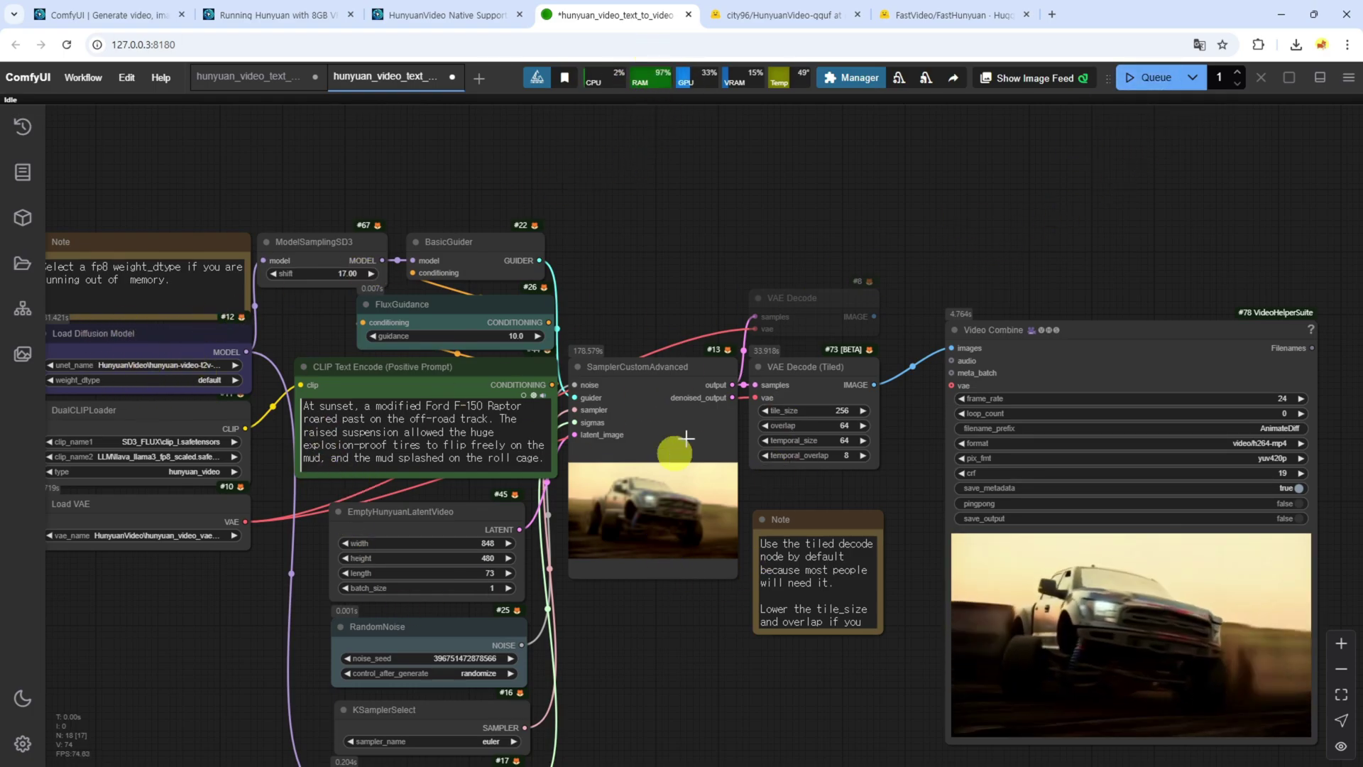
left_click(1158, 78)
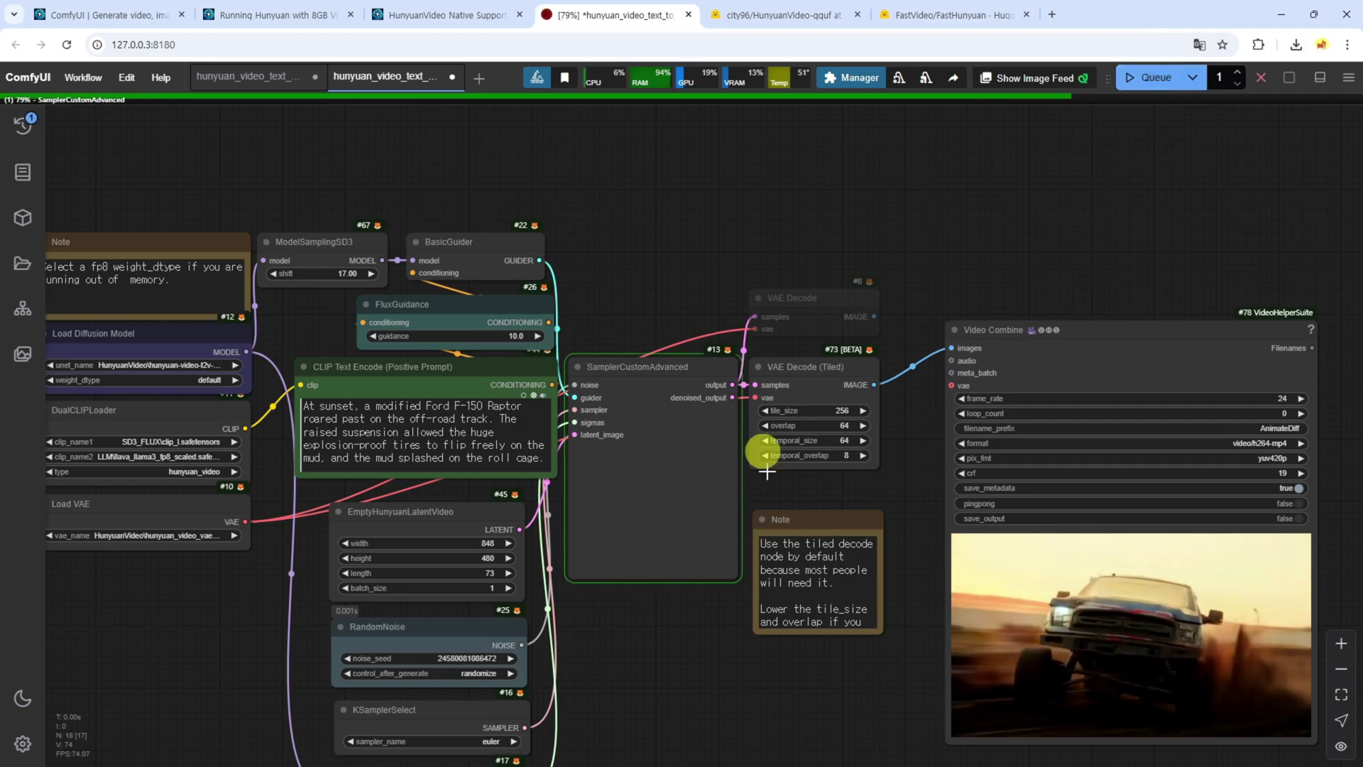
scroll(695, 628, "down", 3)
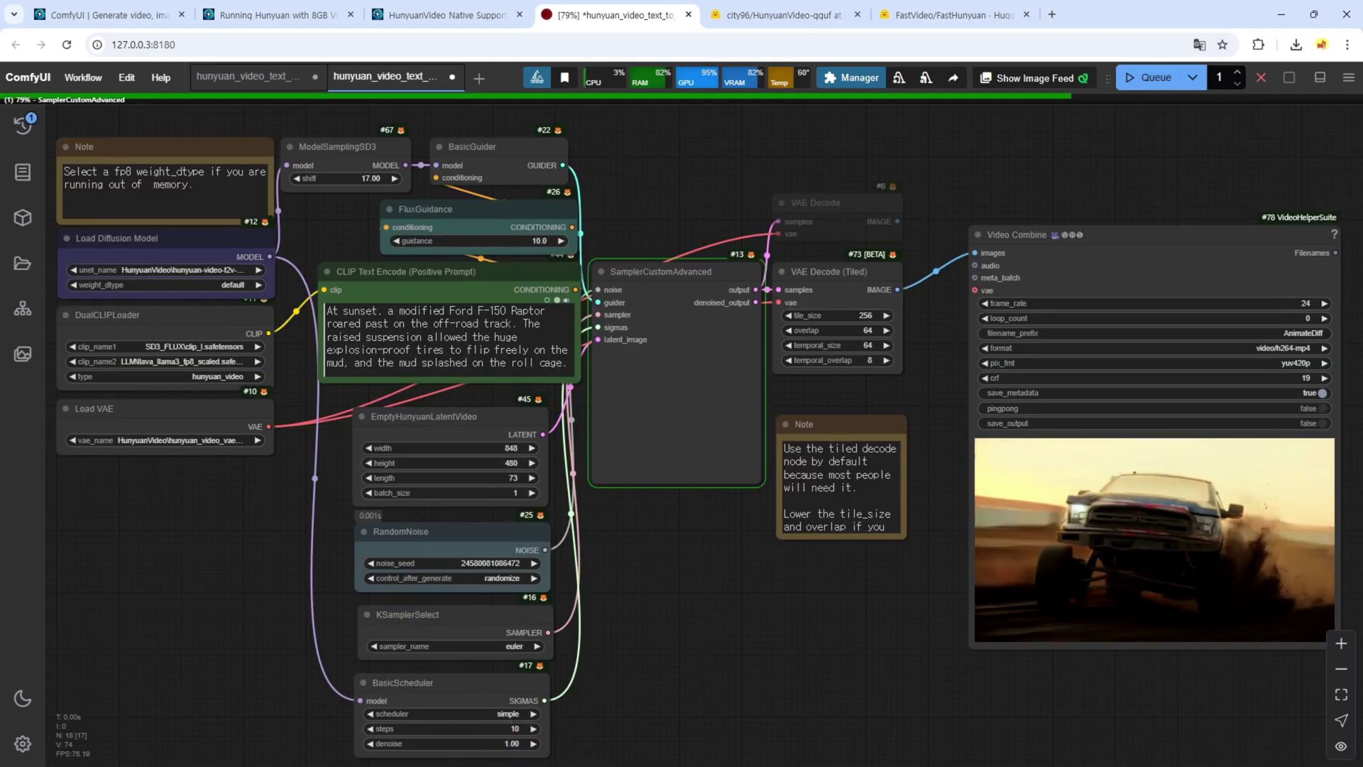
left_click_drag(901, 632, 606, 615)
scroll(944, 560, "up", 5)
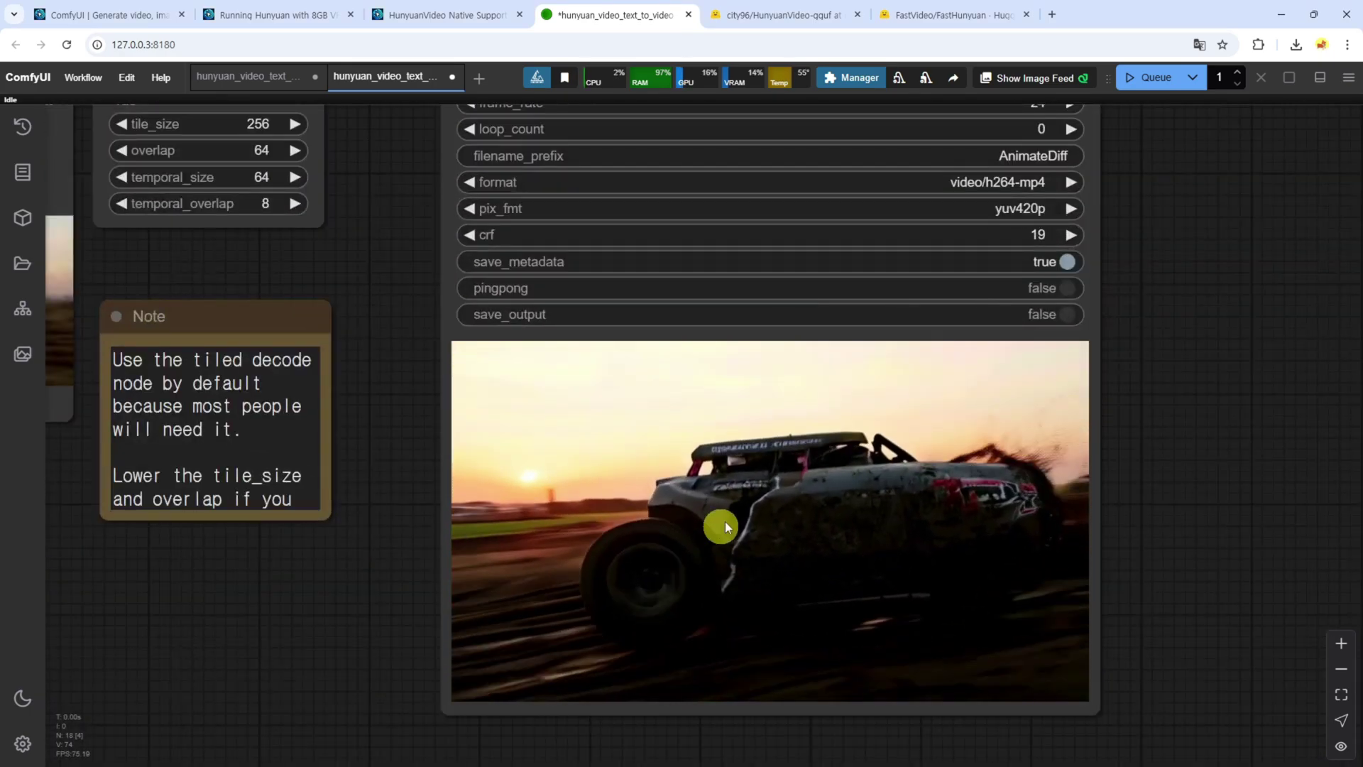
Set the FluxGuidance node's guidance to 7.0 and check it against the cfg recommendation on the FastHunyuan model page.
scroll(781, 524, "down", 4)
left_click_drag(228, 513, 612, 565)
left_click(325, 221)
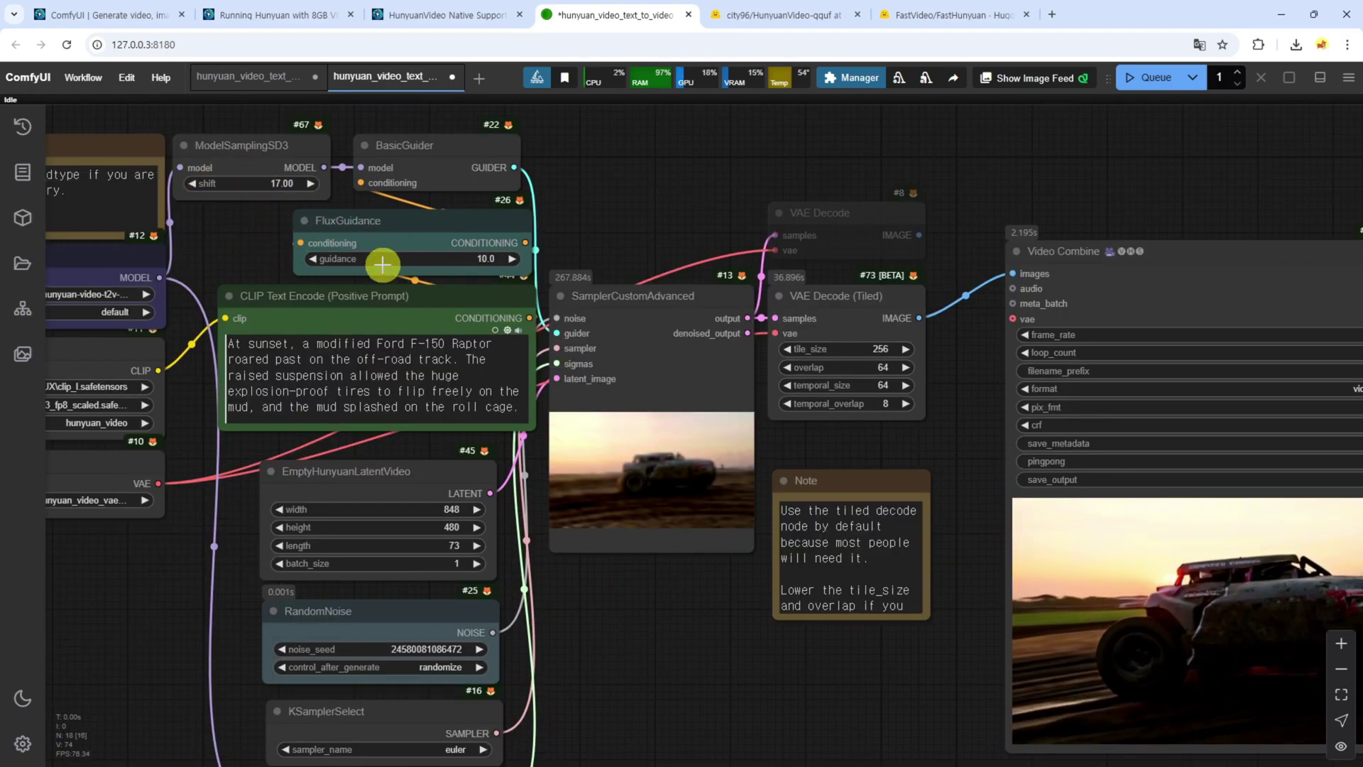
left_click(469, 259)
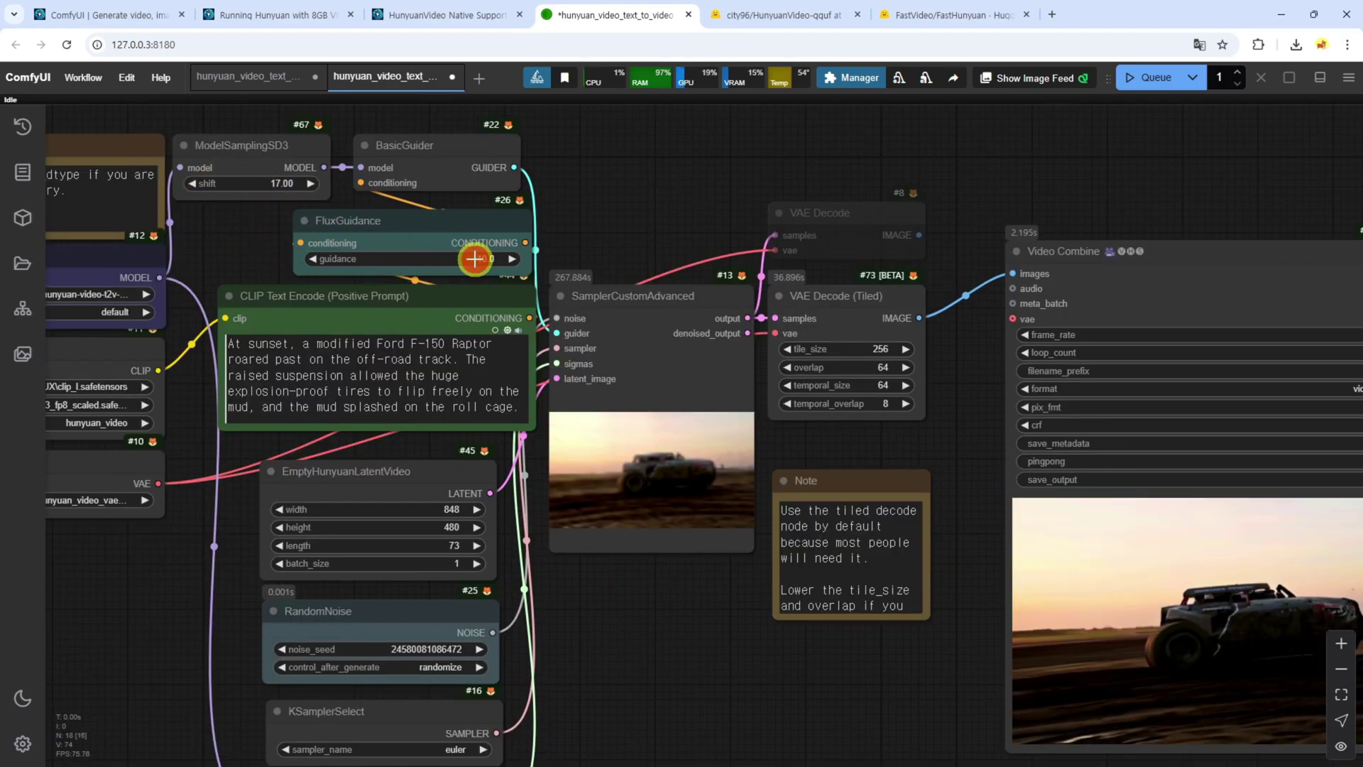
left_click(705, 211)
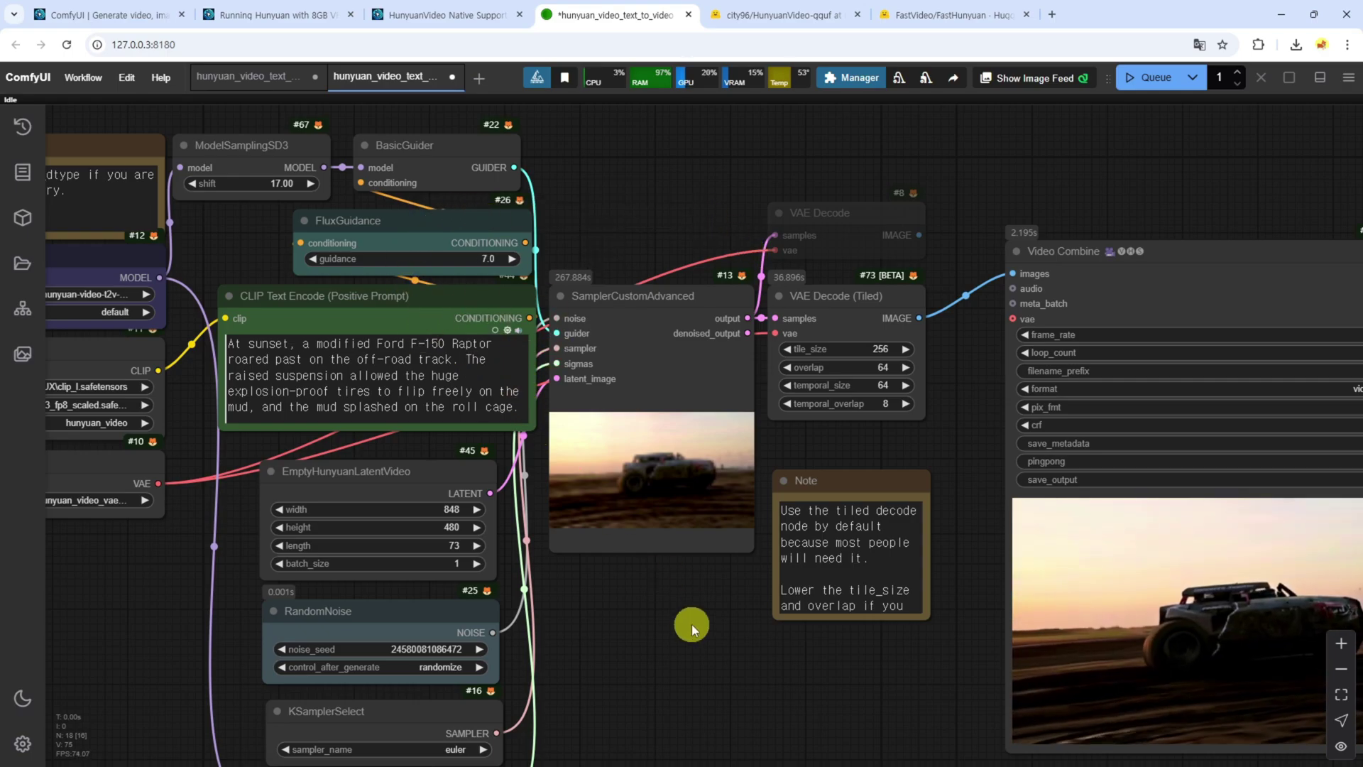
left_click_drag(692, 625, 555, 495)
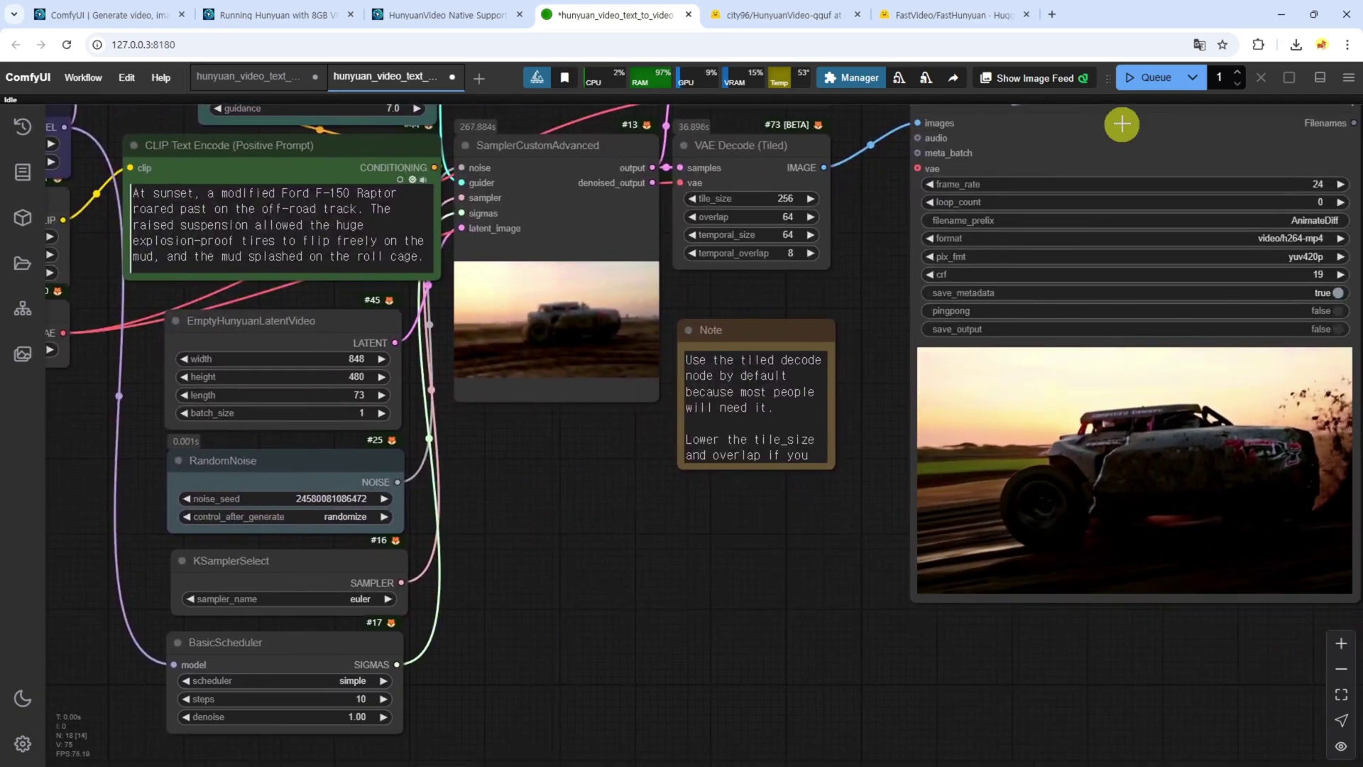
left_click_drag(1120, 122, 1144, 193)
left_click(951, 14)
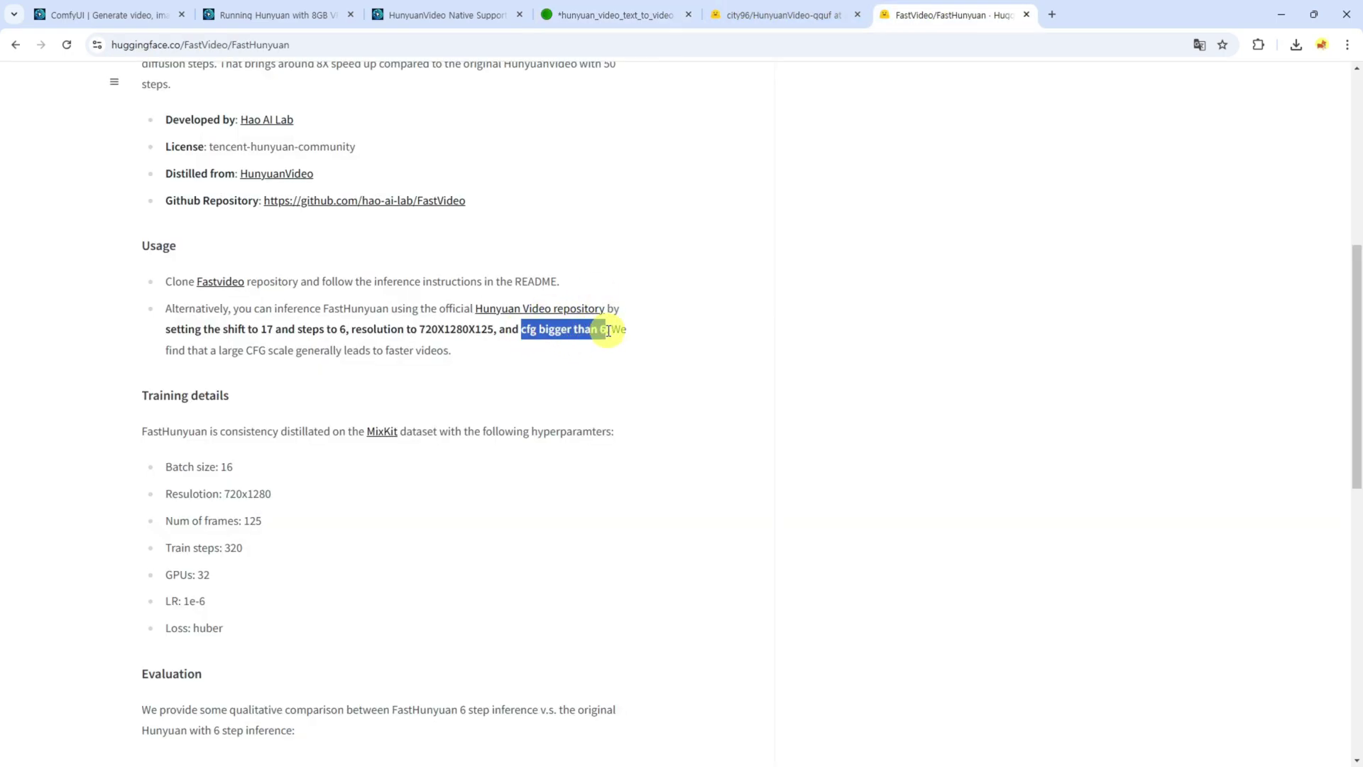
left_click(600, 17)
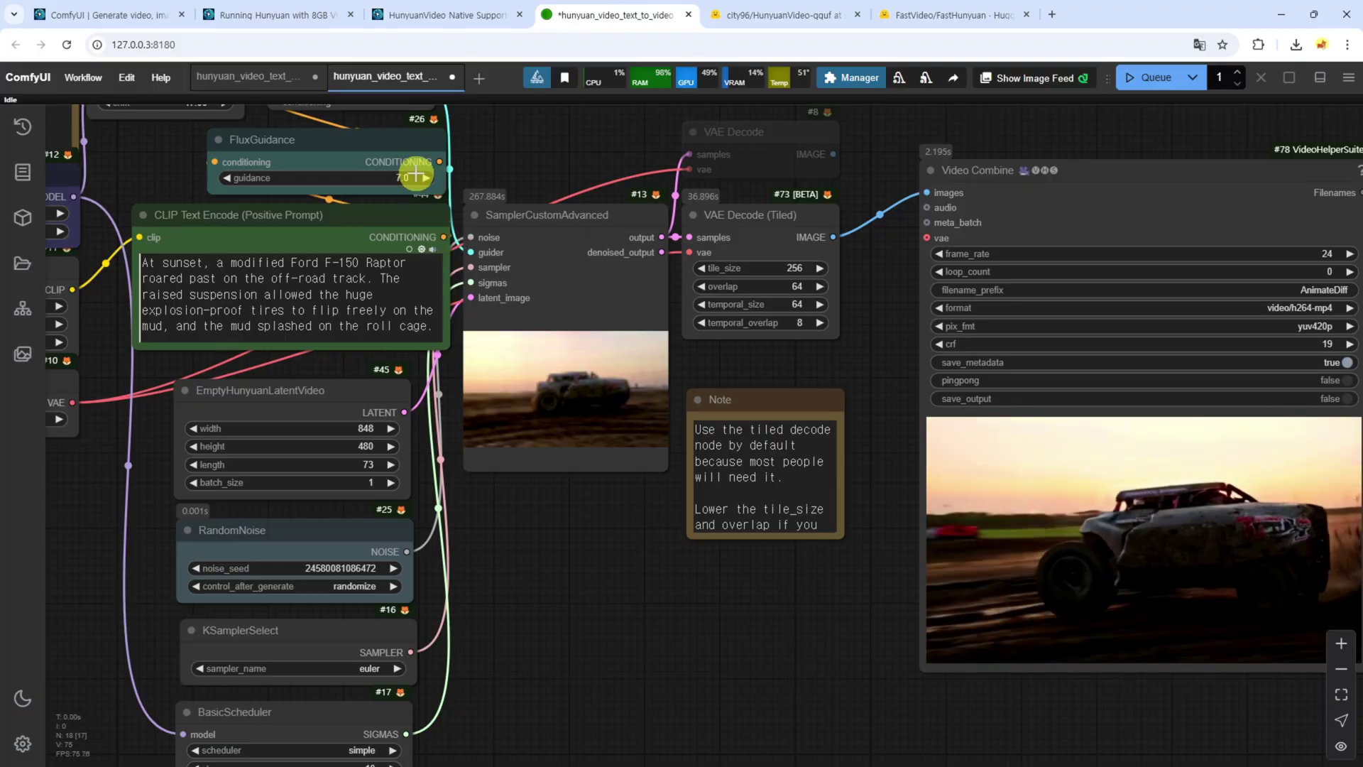
Generate the video with the changed guidance and examine the truck's appearance and motion in the result.
left_click(1154, 78)
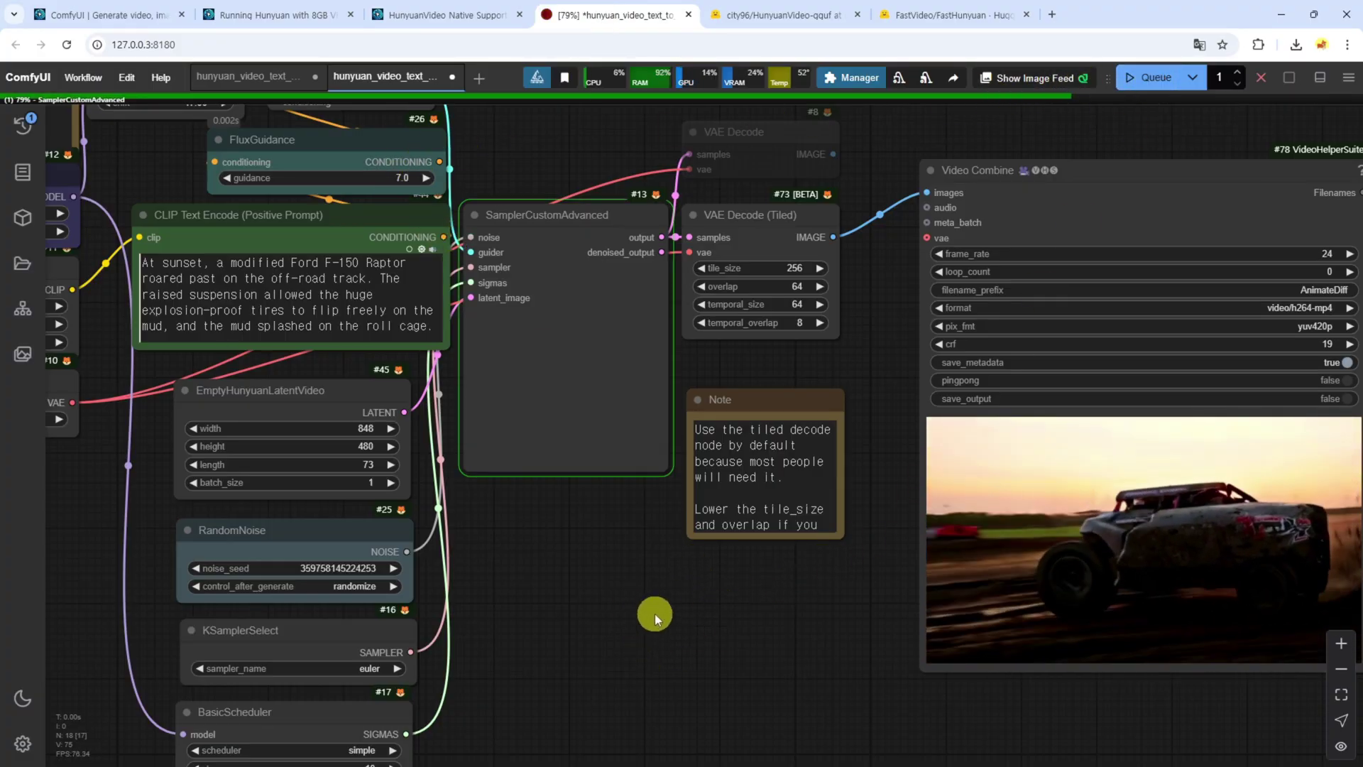
left_click_drag(885, 602, 802, 620)
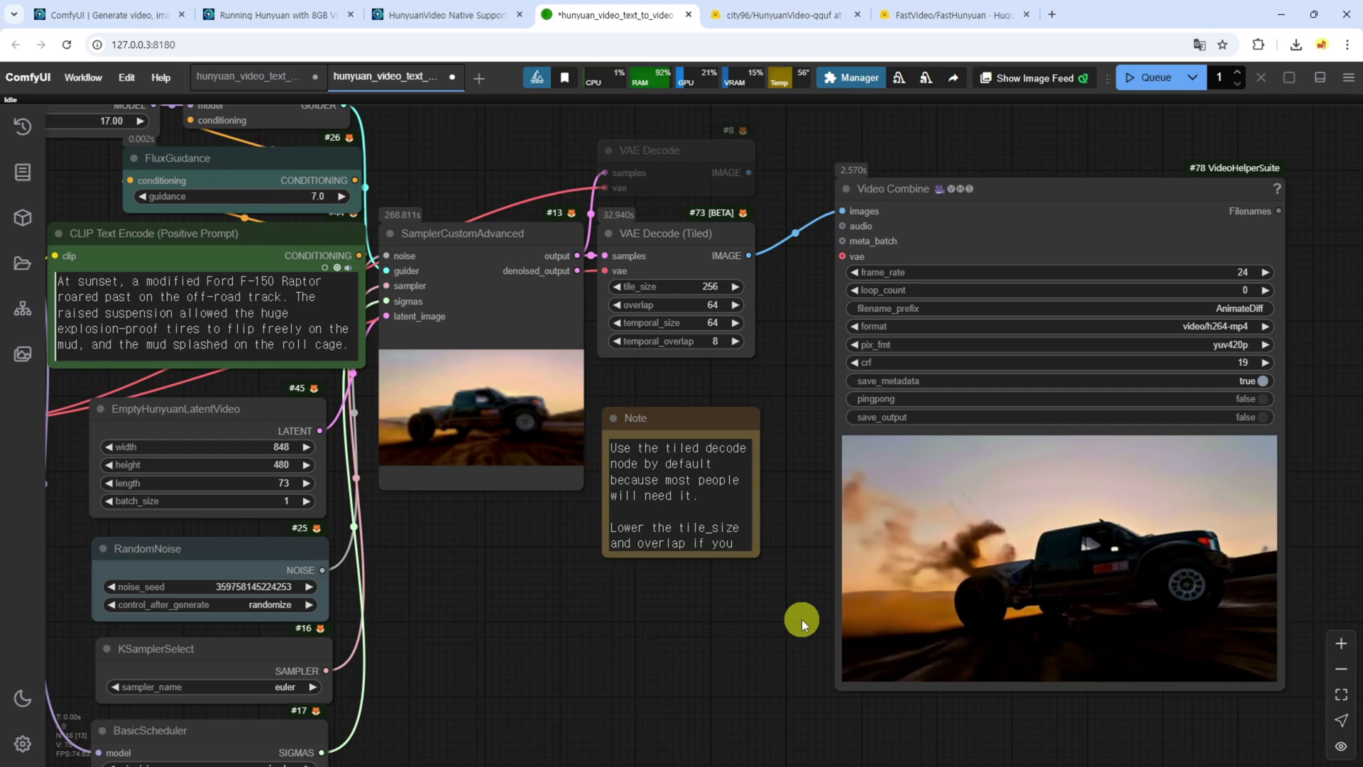
scroll(943, 624, "up", 3)
left_click_drag(943, 623, 630, 584)
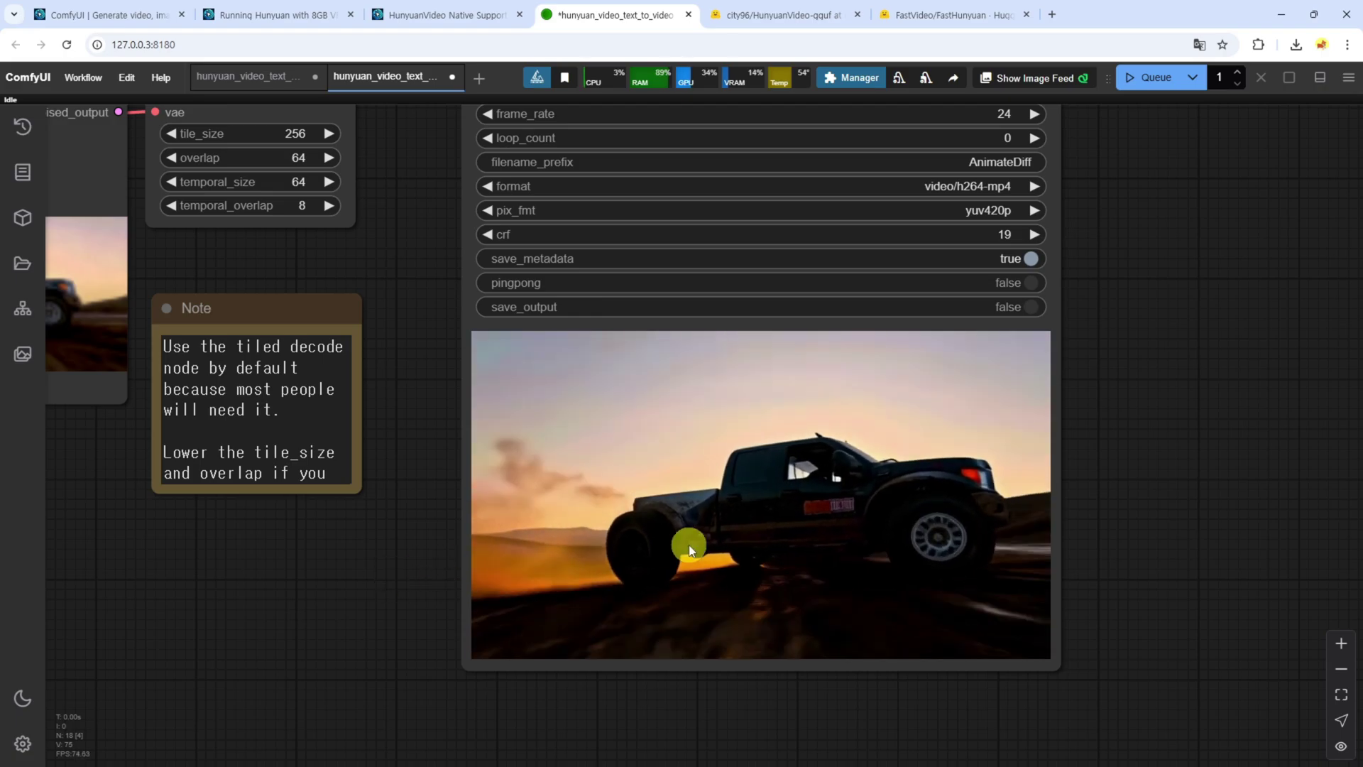
scroll(689, 544, "down", 4)
scroll(877, 467, "down", 2)
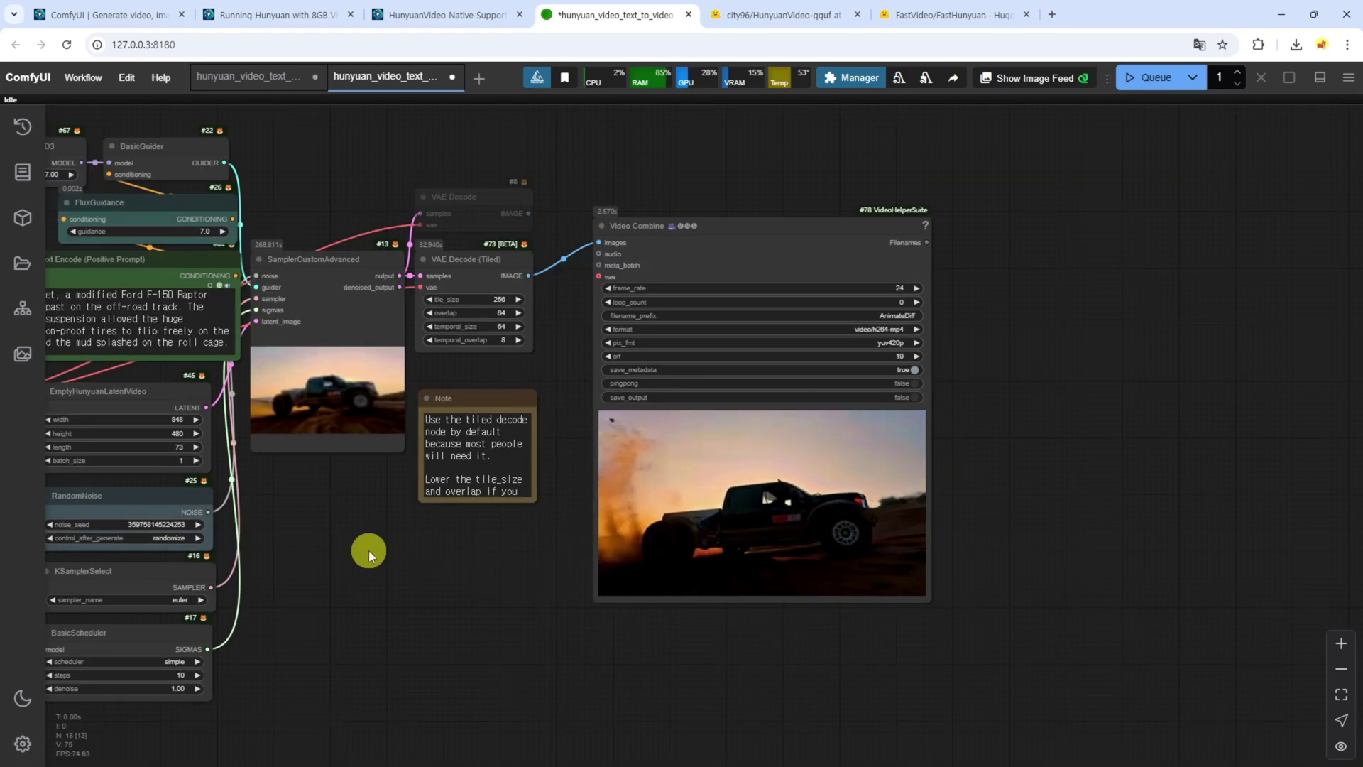
left_click_drag(369, 551, 944, 568)
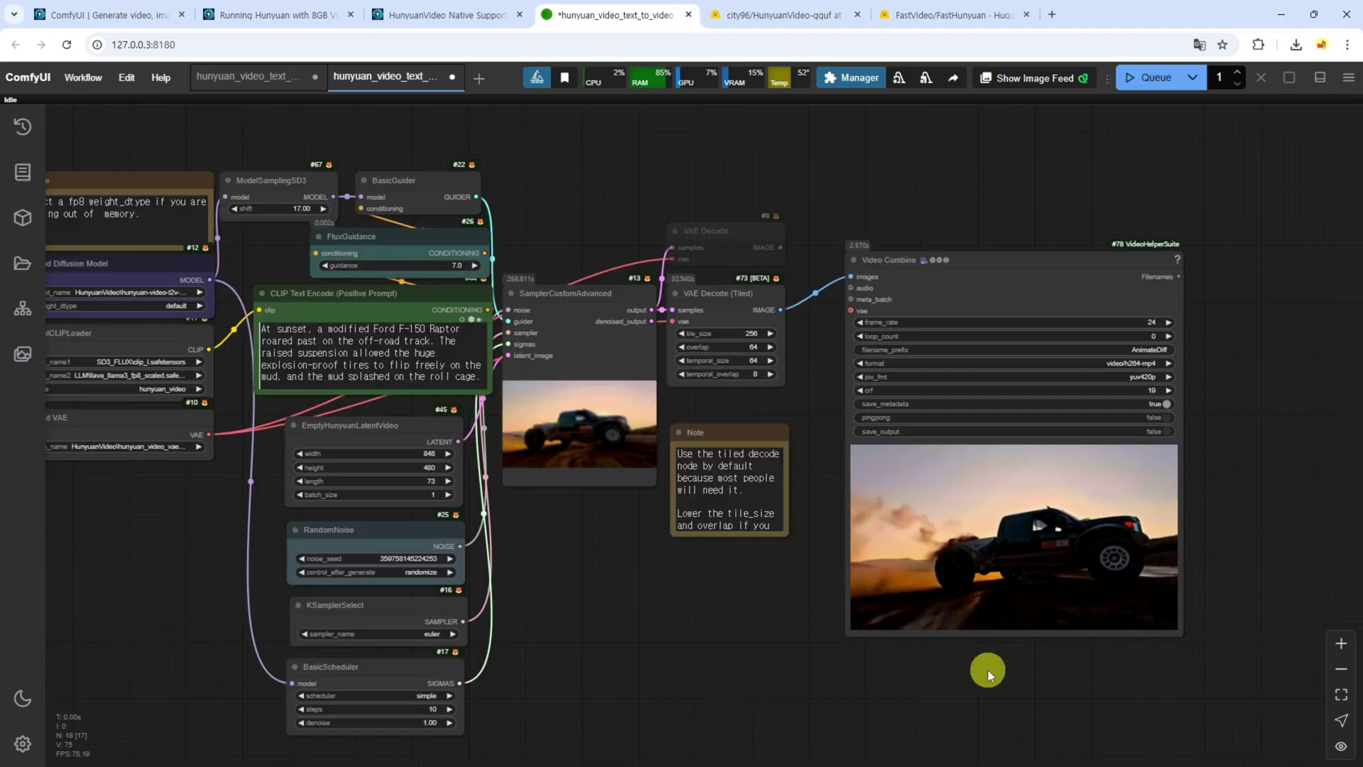
scroll(1024, 655, "up", 3)
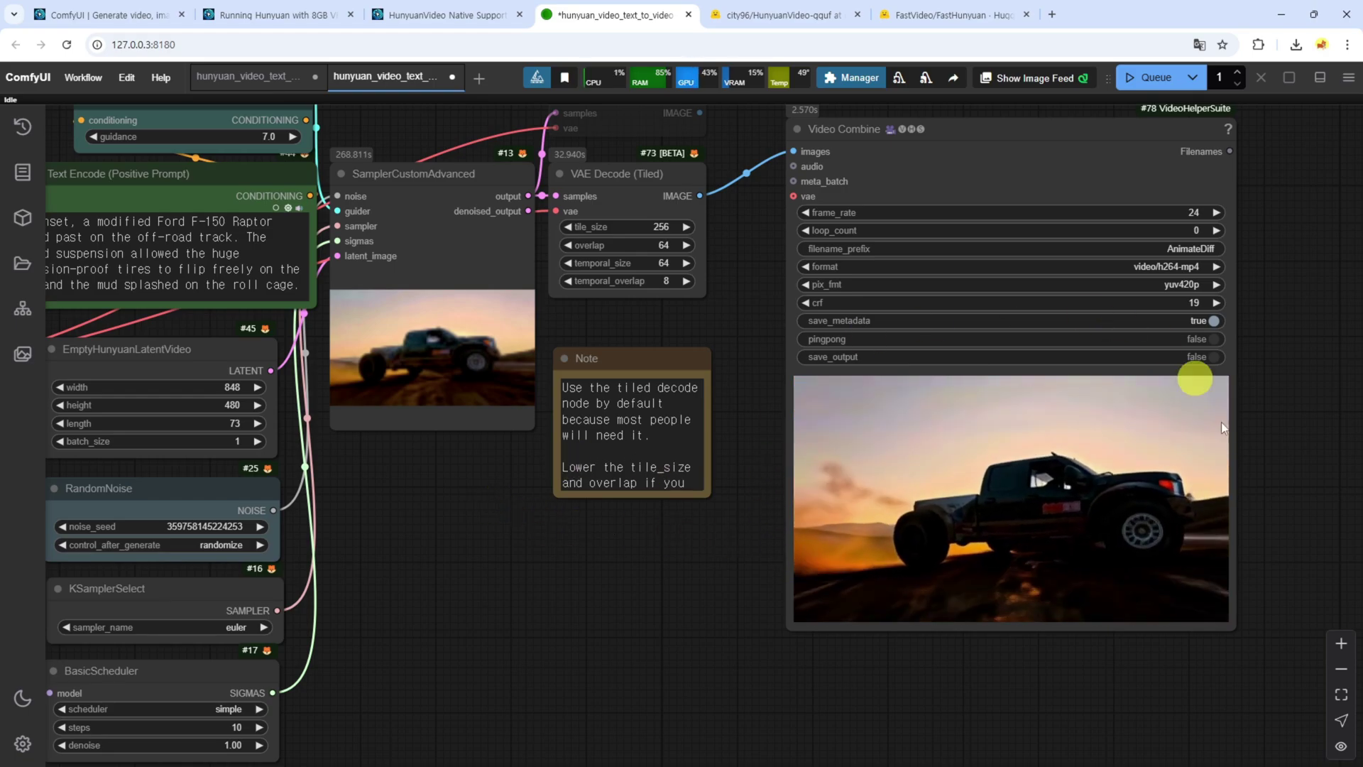
Open the Custom Nodes Manager from ComfyUI Manager and search for "hunyu".
left_click_drag(542, 566, 776, 626)
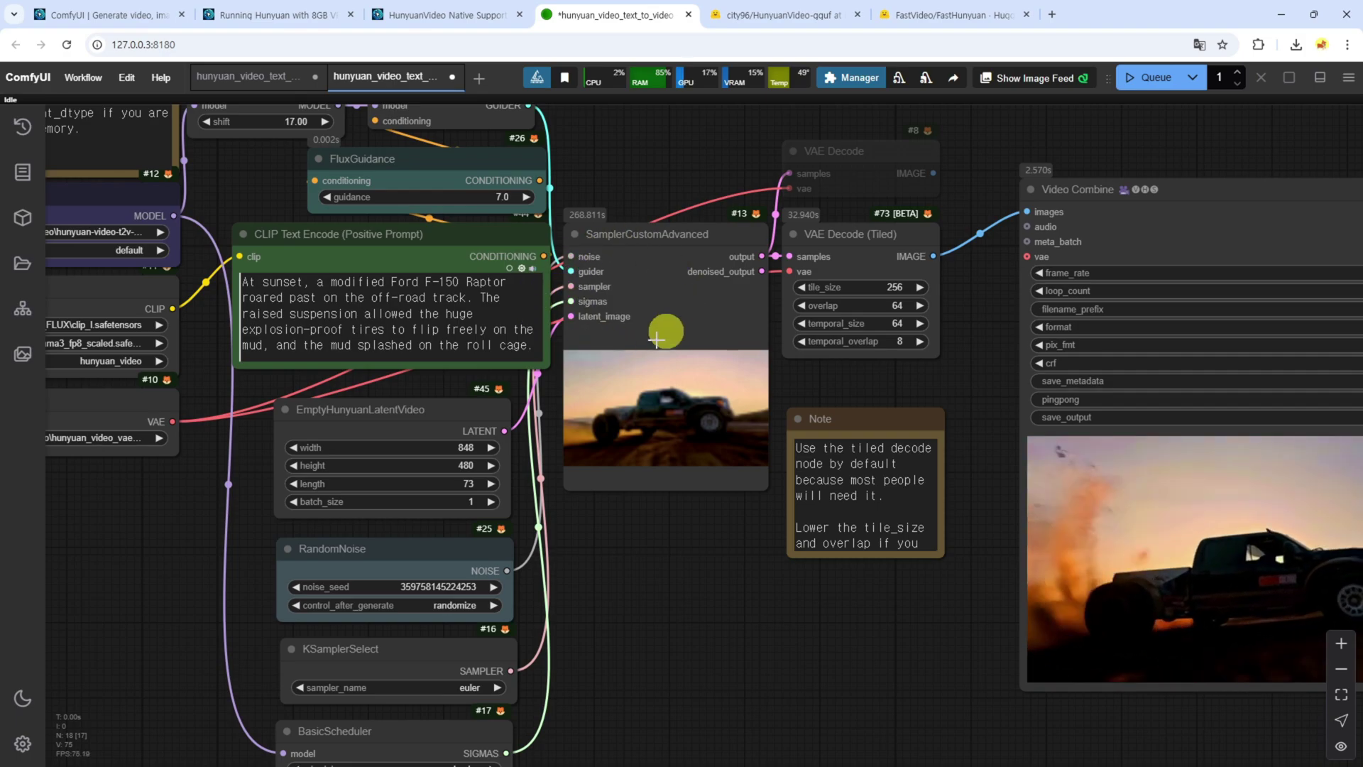
scroll(596, 257, "down", 1)
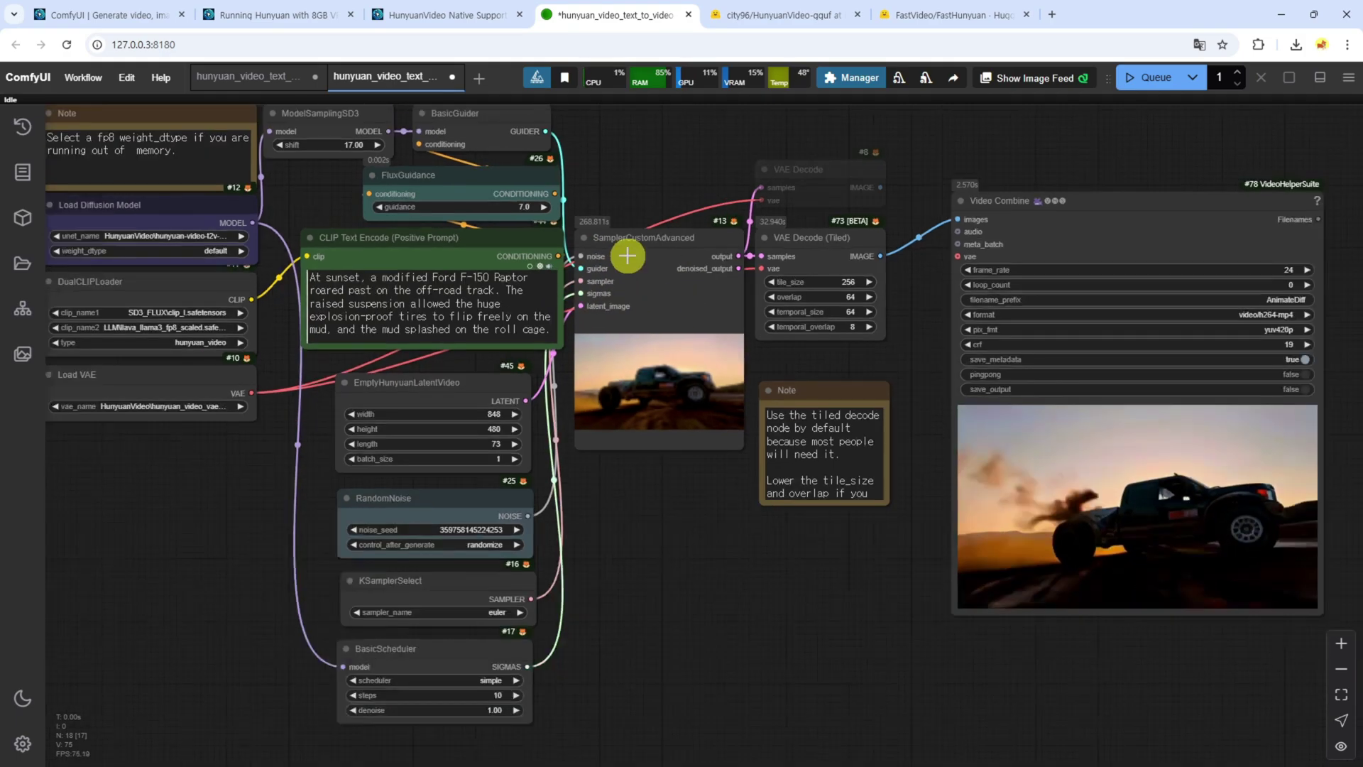
left_click_drag(641, 126, 727, 176)
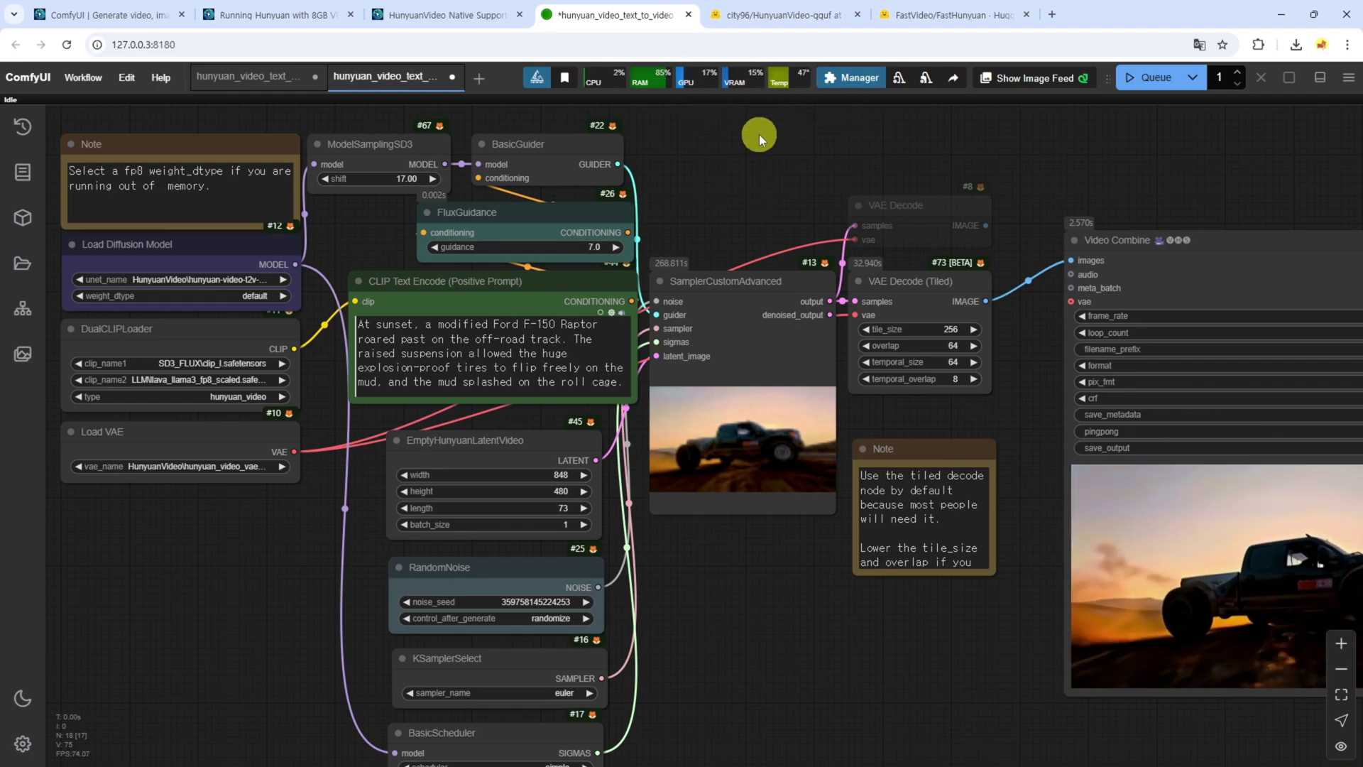
left_click(843, 83)
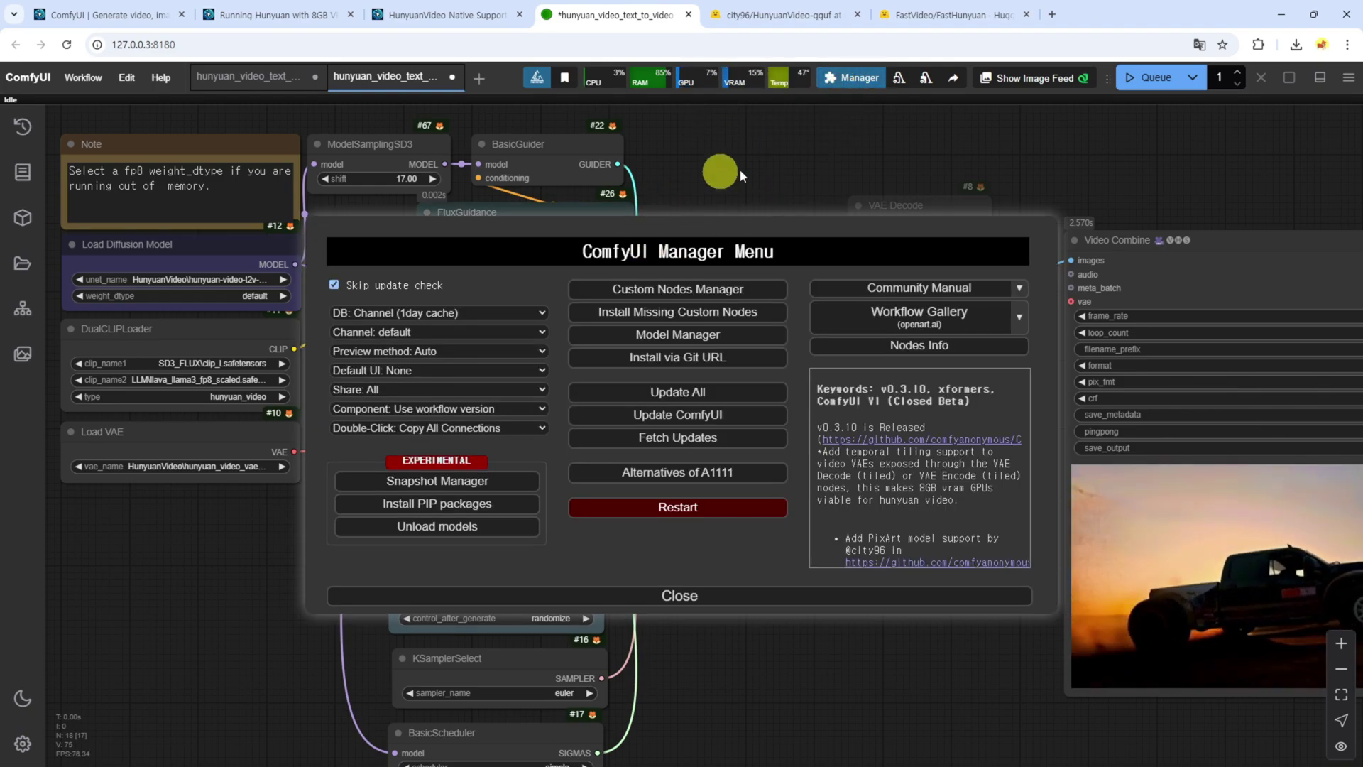
left_click(675, 292)
type("hunyu")
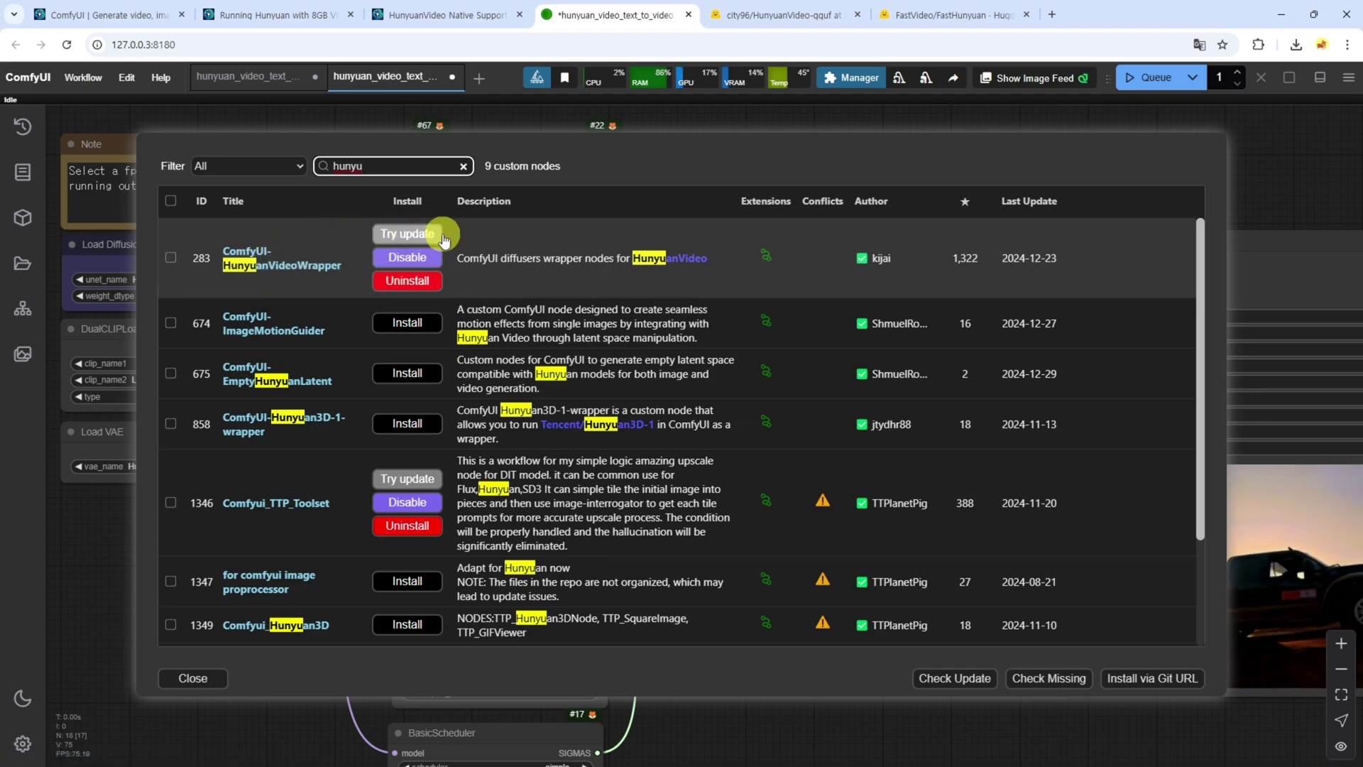
Open the ComfyUI-HunyuanVideoWrapper repository on GitHub and read its README through to the model download and folder instructions.
left_click(329, 275)
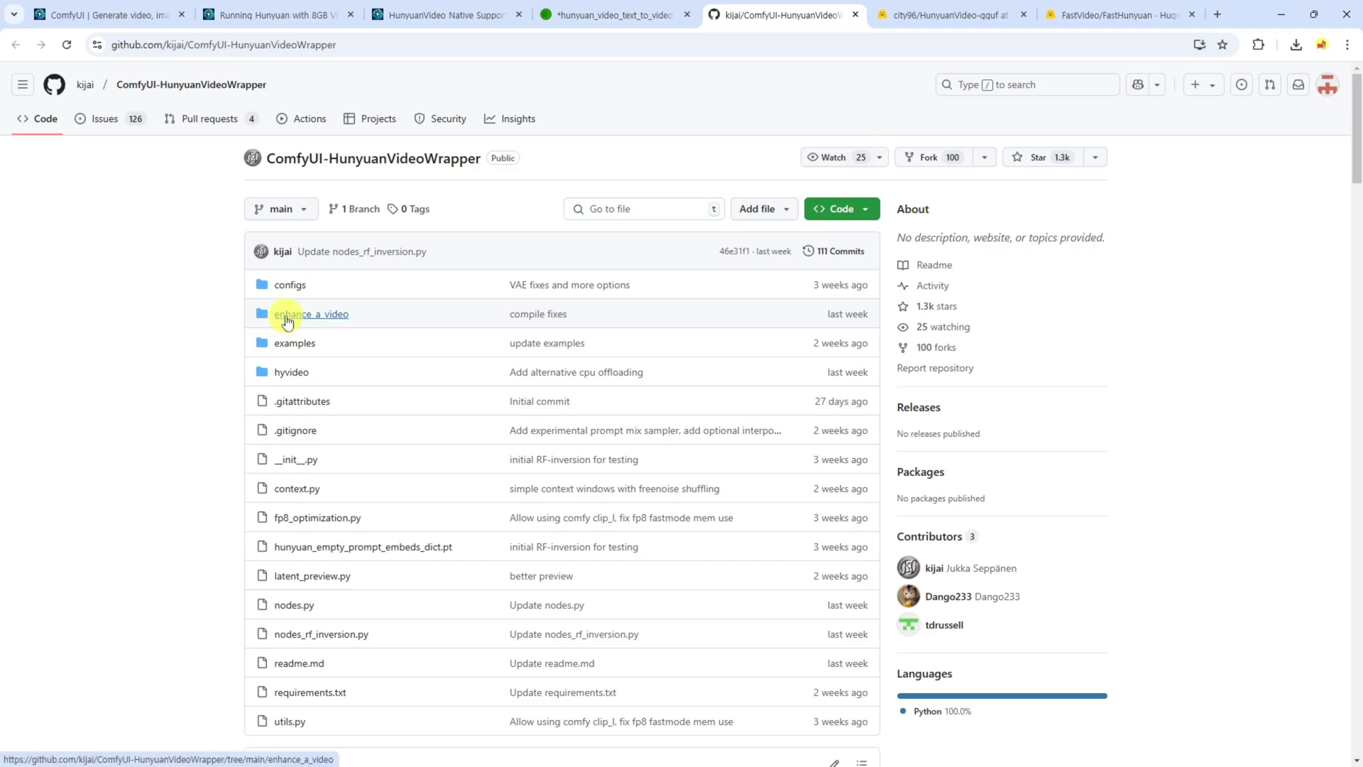
scroll(311, 255, "down", 9)
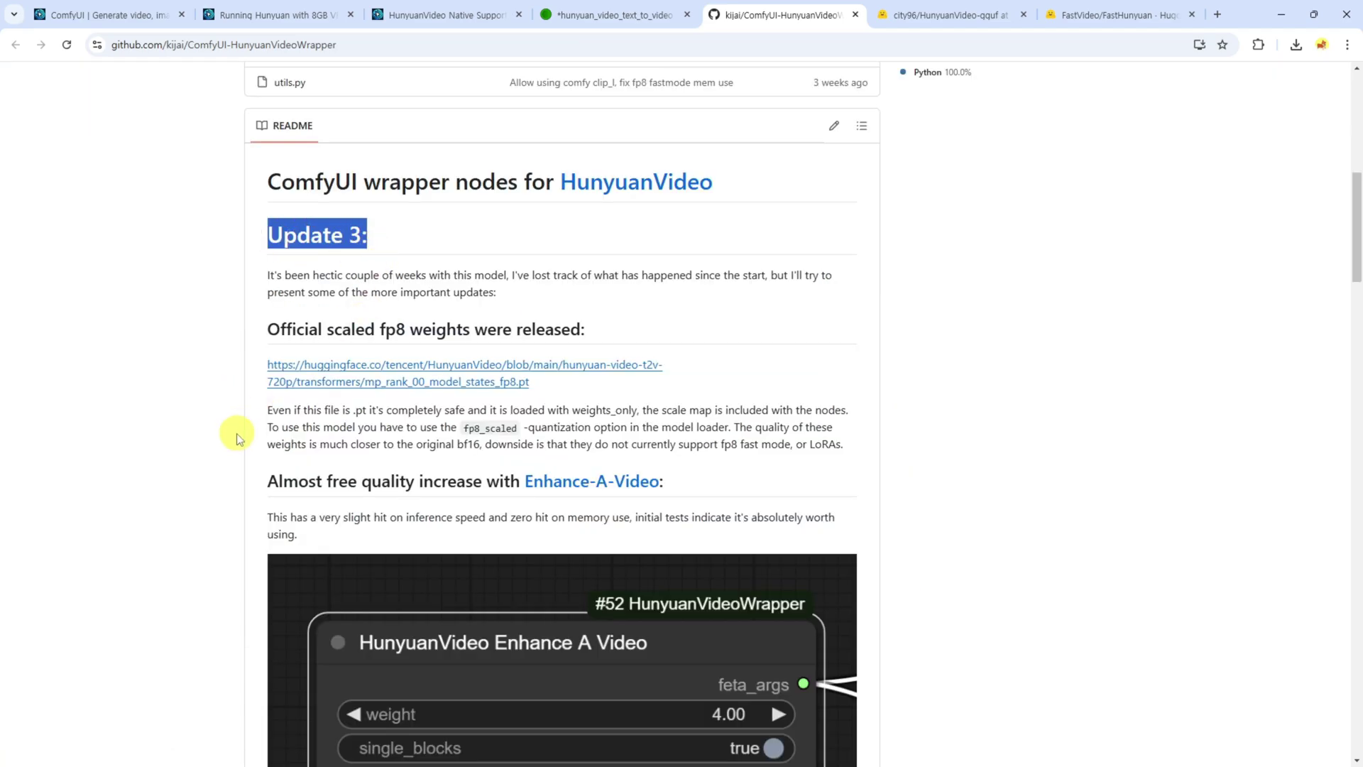
scroll(240, 448, "down", 20)
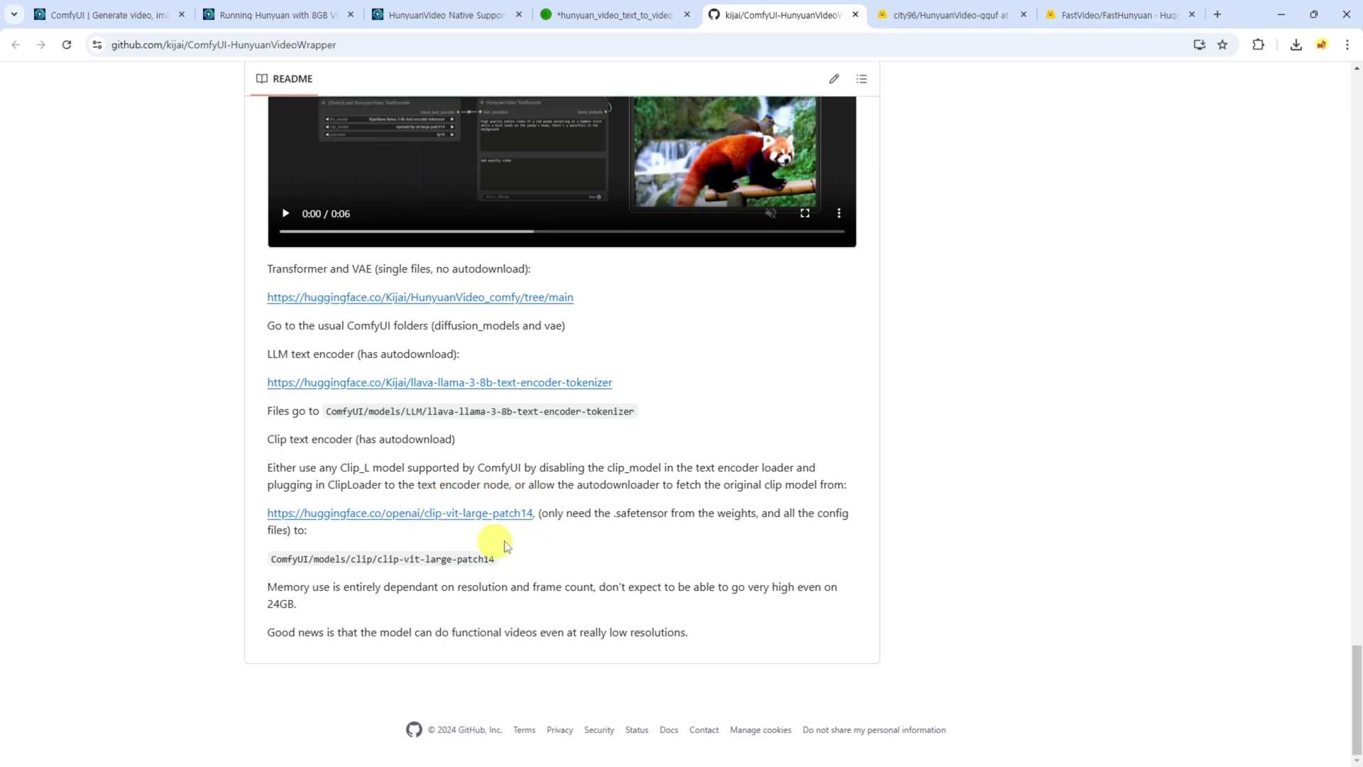
Review the README's text2vid and Vid2vid test sections and play the Vid2vid demo video.
scroll(256, 485, "up", 4)
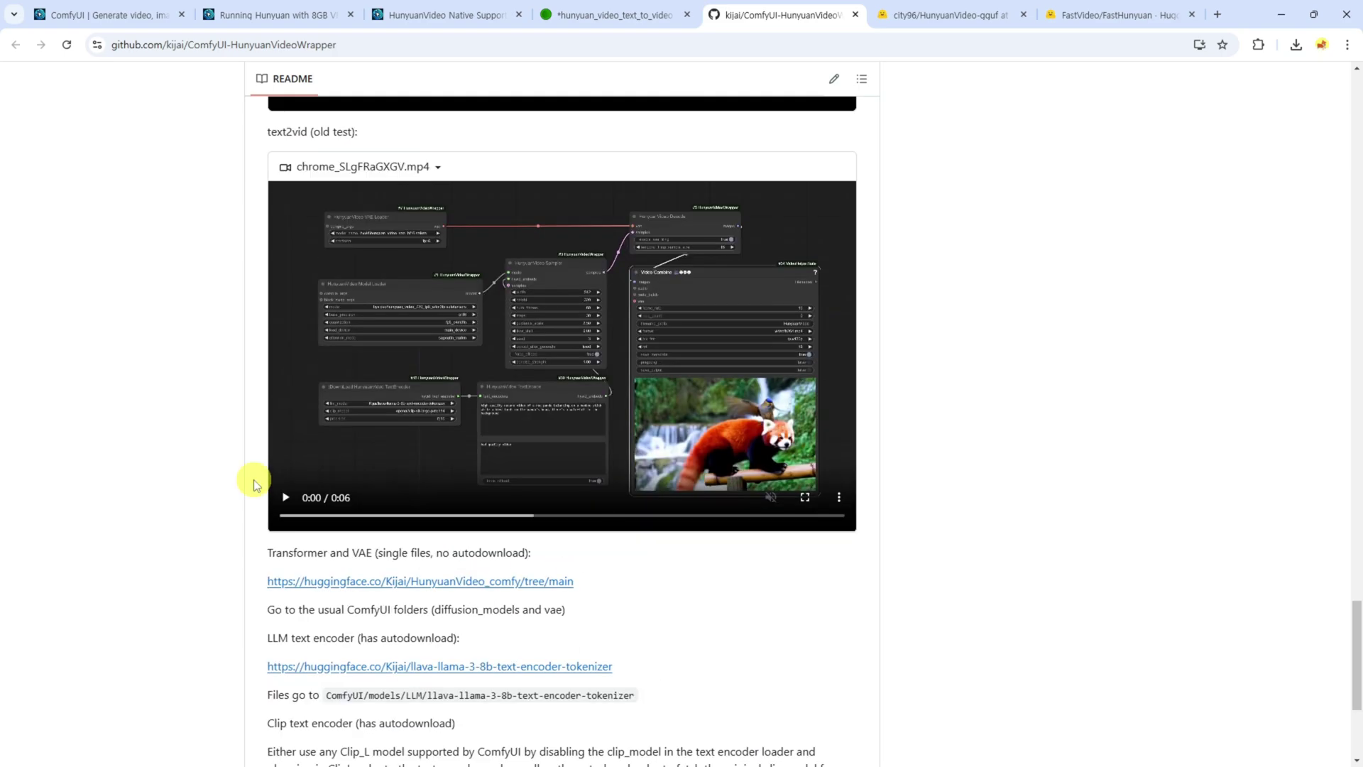
scroll(256, 485, "up", 5)
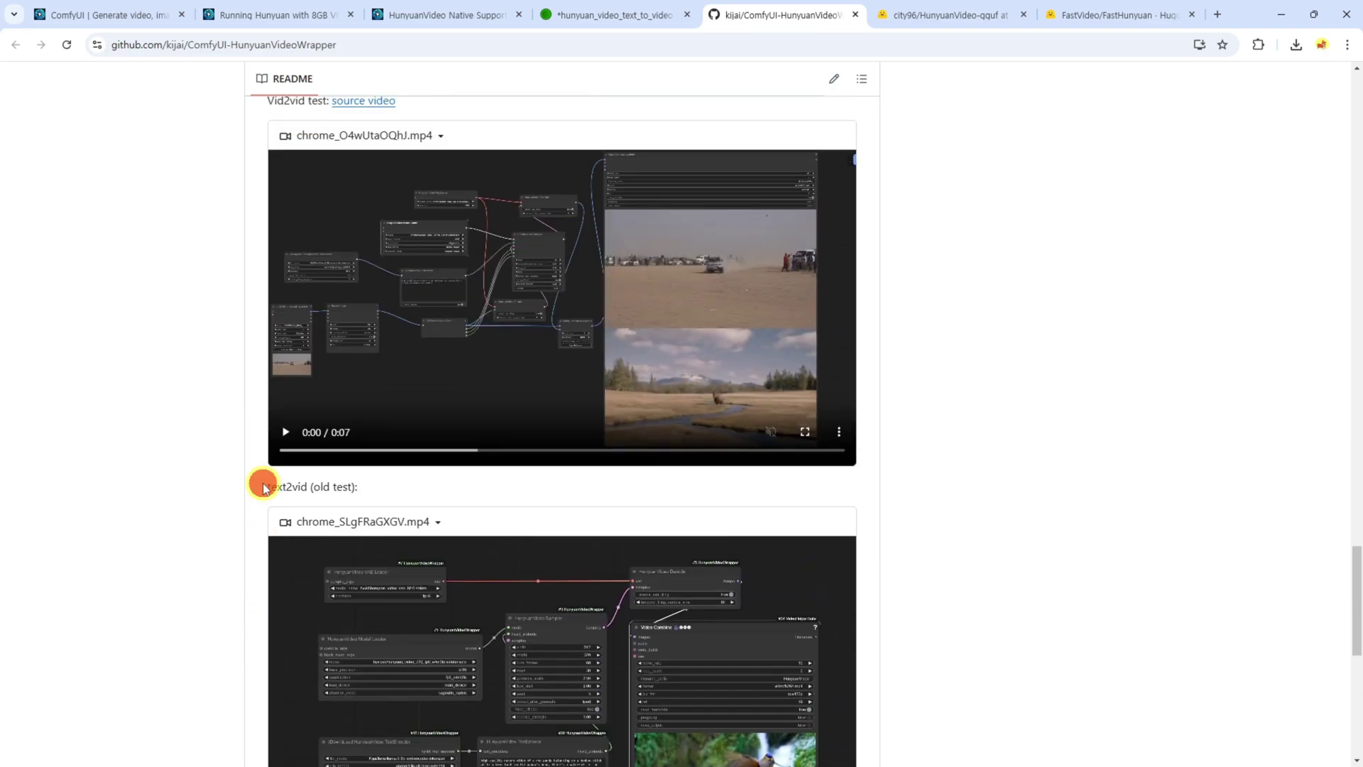
left_click_drag(264, 487, 397, 489)
scroll(270, 463, "up", 4)
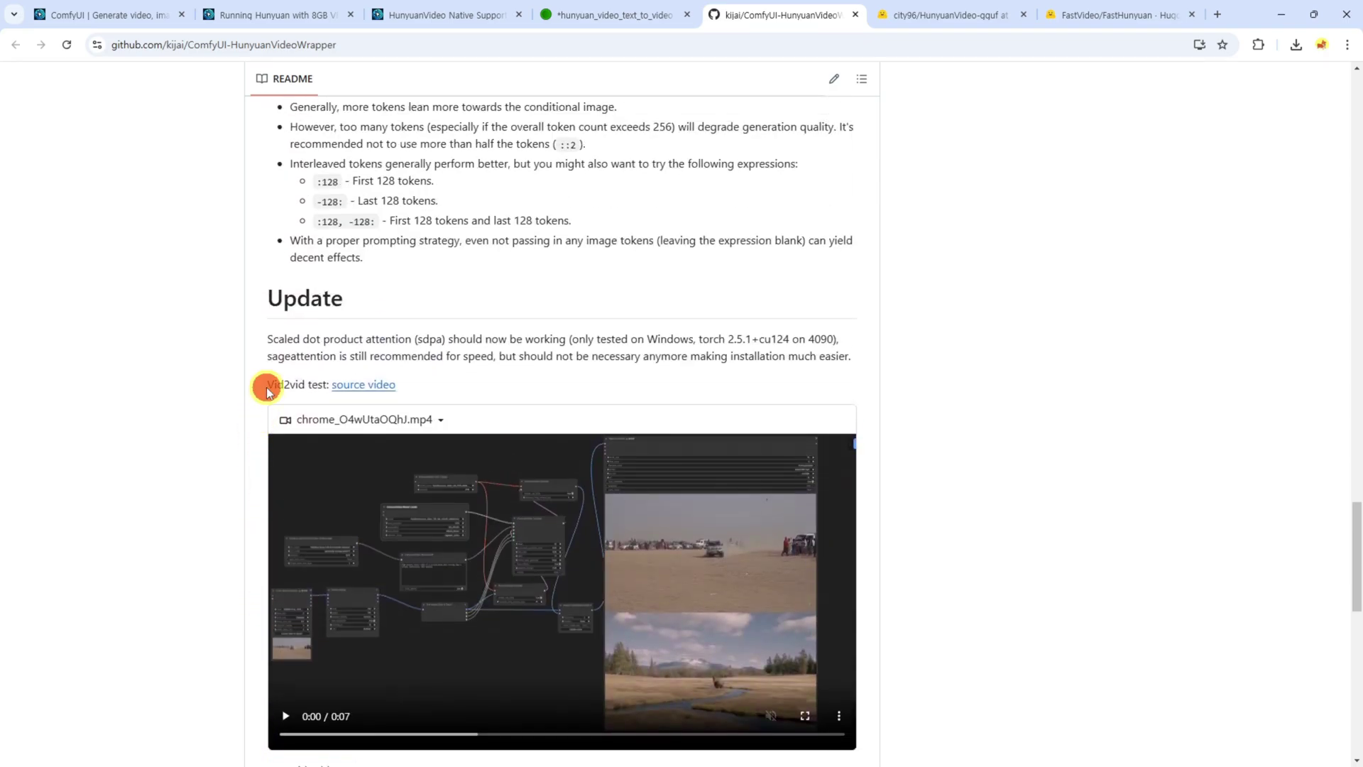
scroll(262, 547, "down", 2)
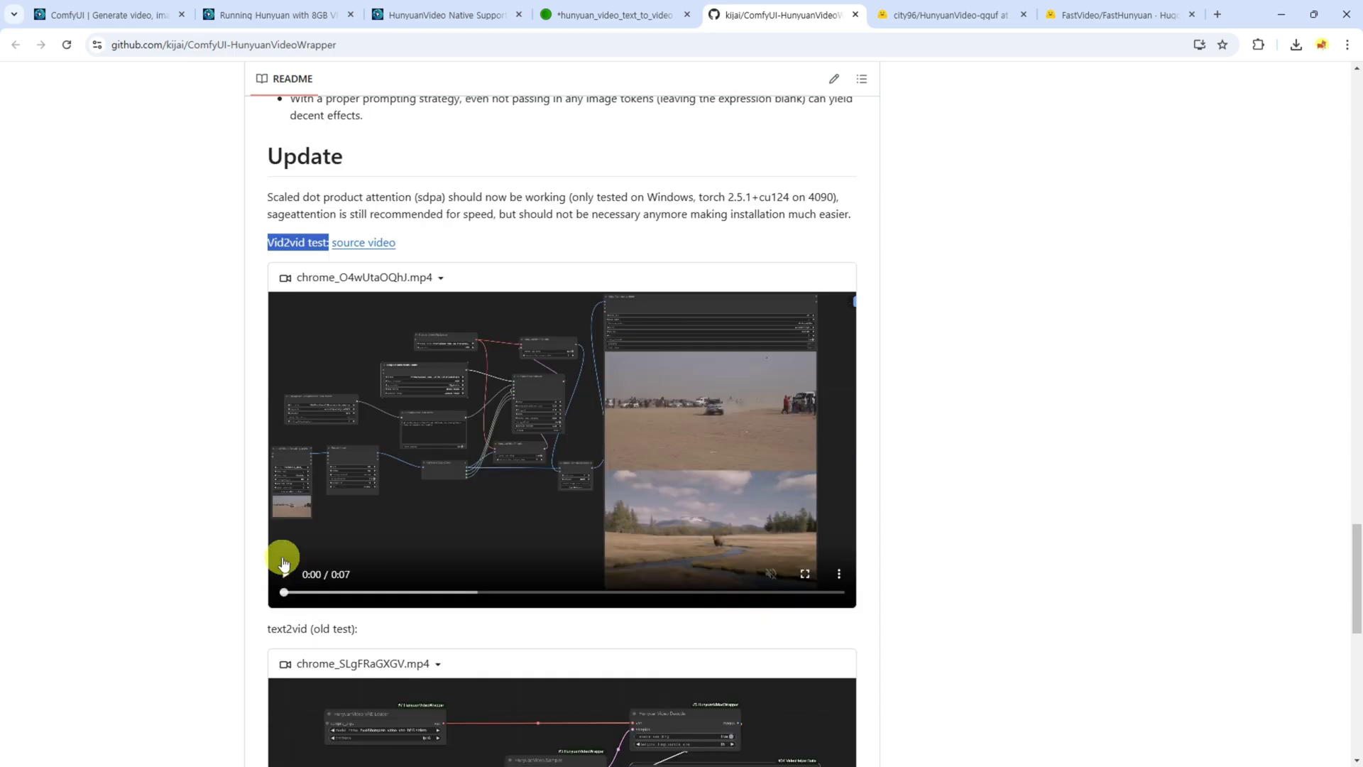
left_click(282, 574)
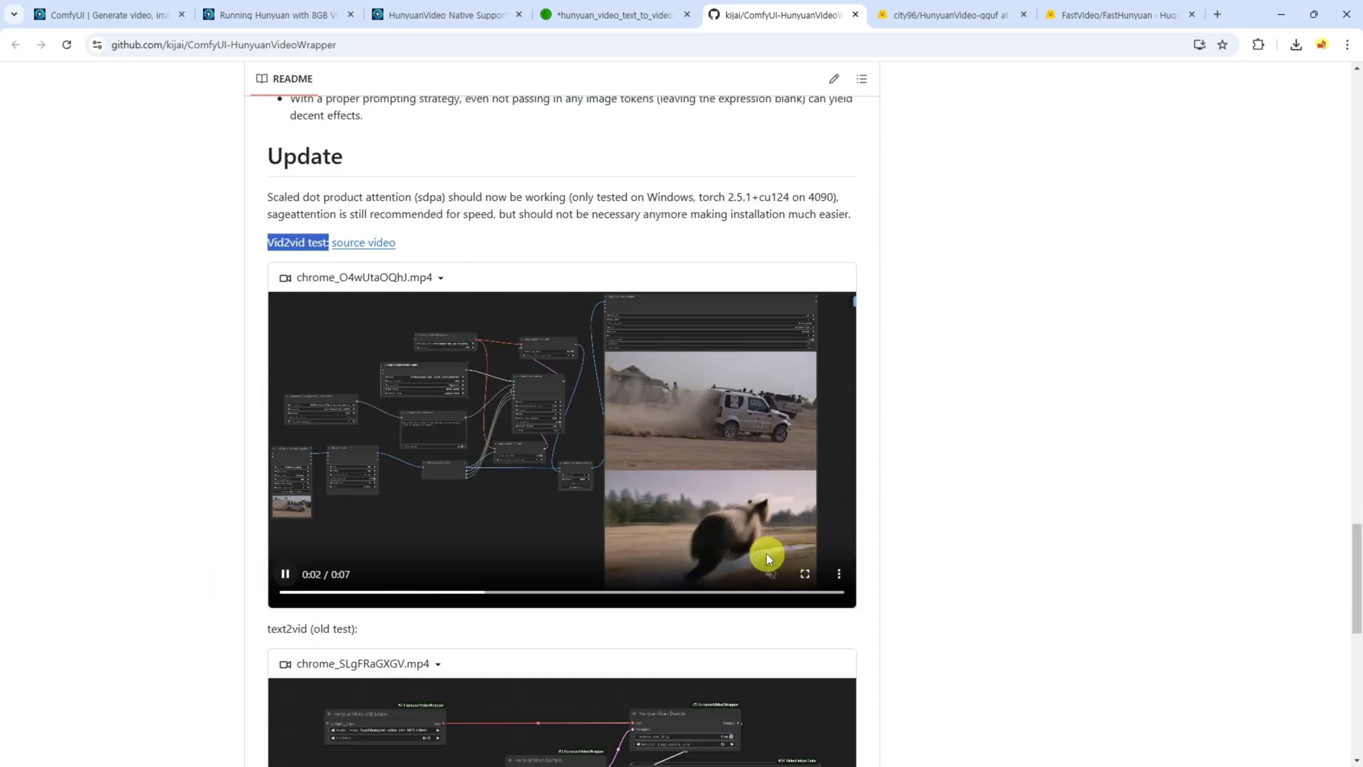
Read the README's experimental IP2V image prompting guide and the Enhance-A-Video section with its node settings.
scroll(239, 447, "up", 10)
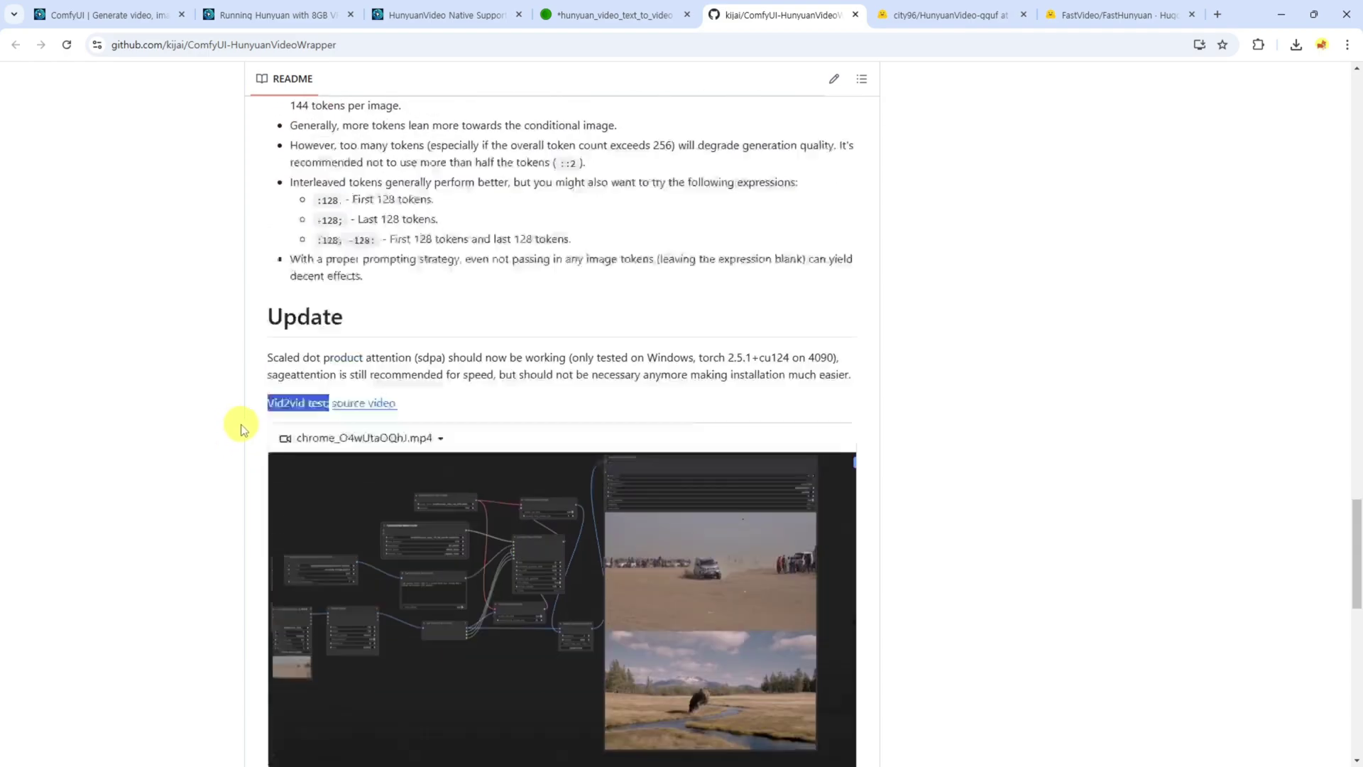
left_click_drag(457, 339, 658, 339)
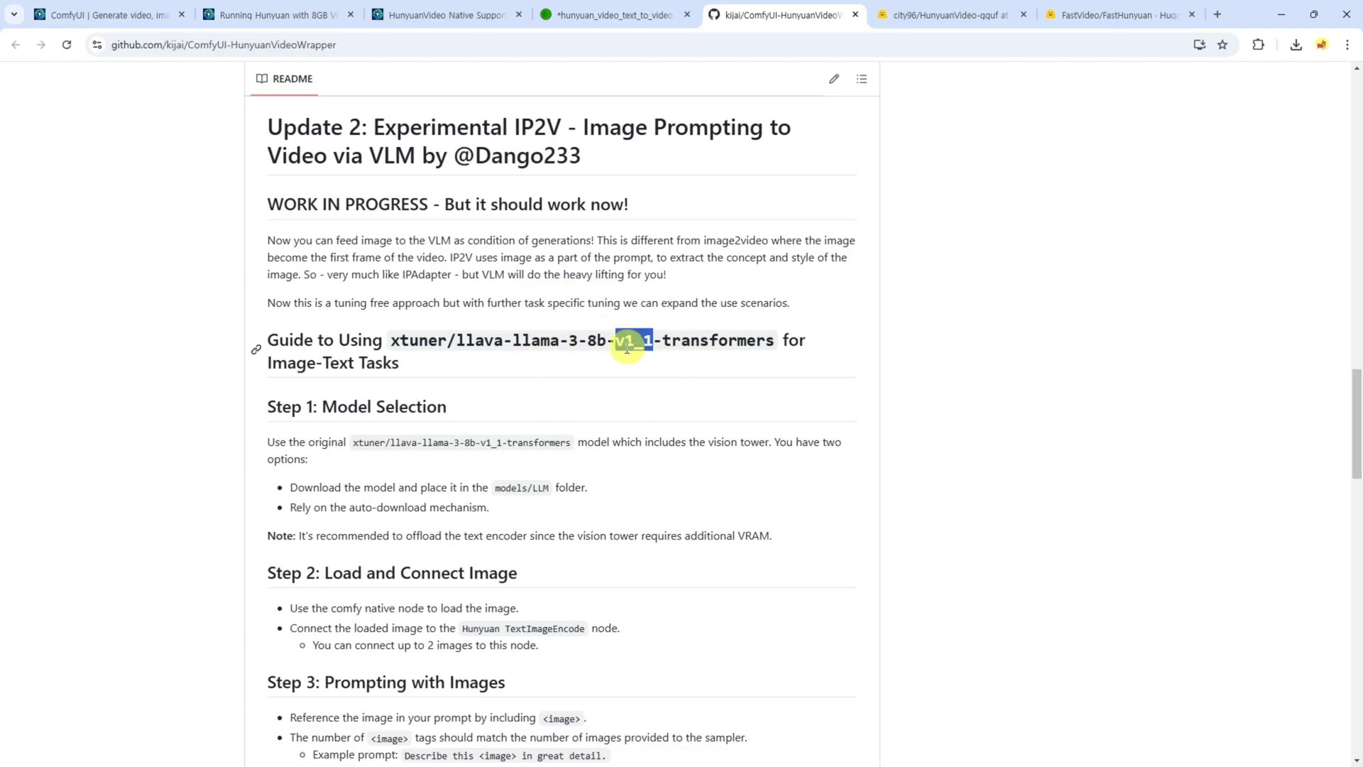
scroll(627, 348, "up", 12)
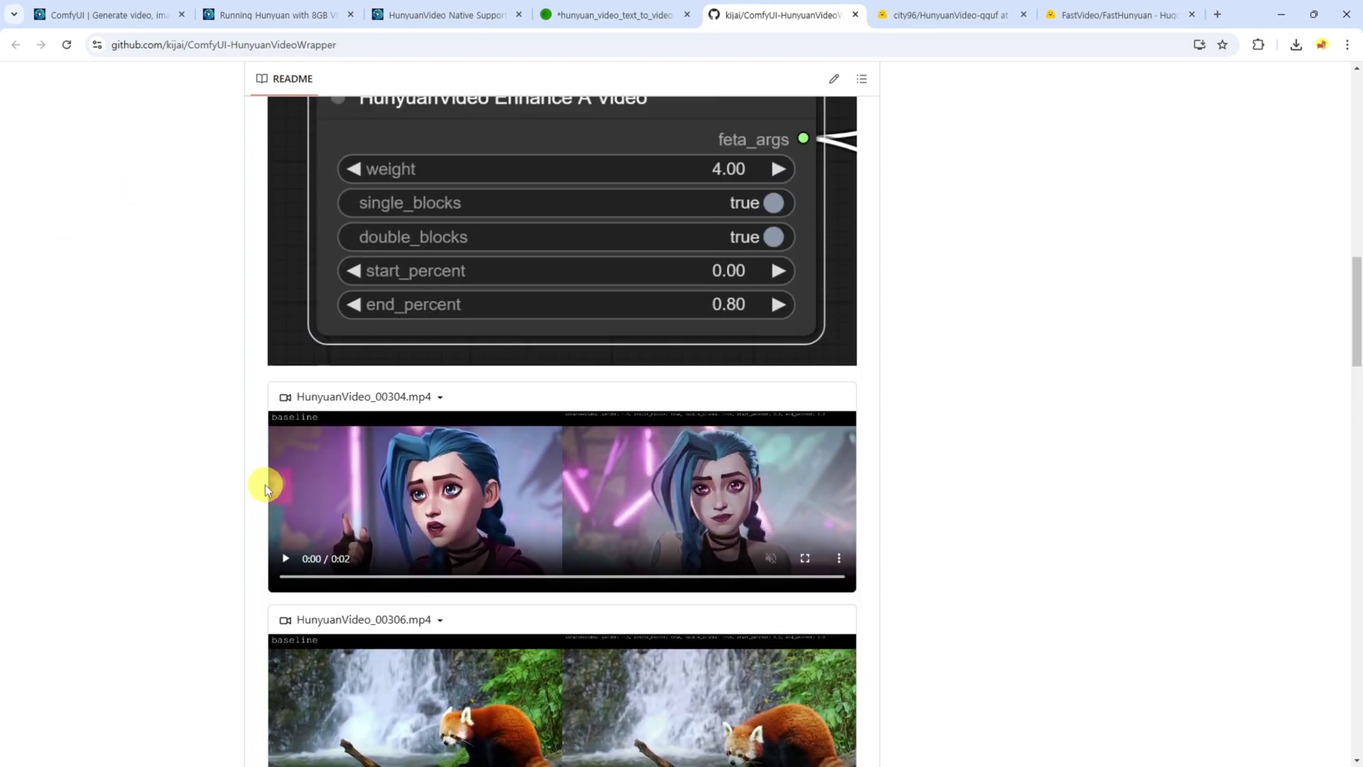
scroll(266, 484, "up", 4)
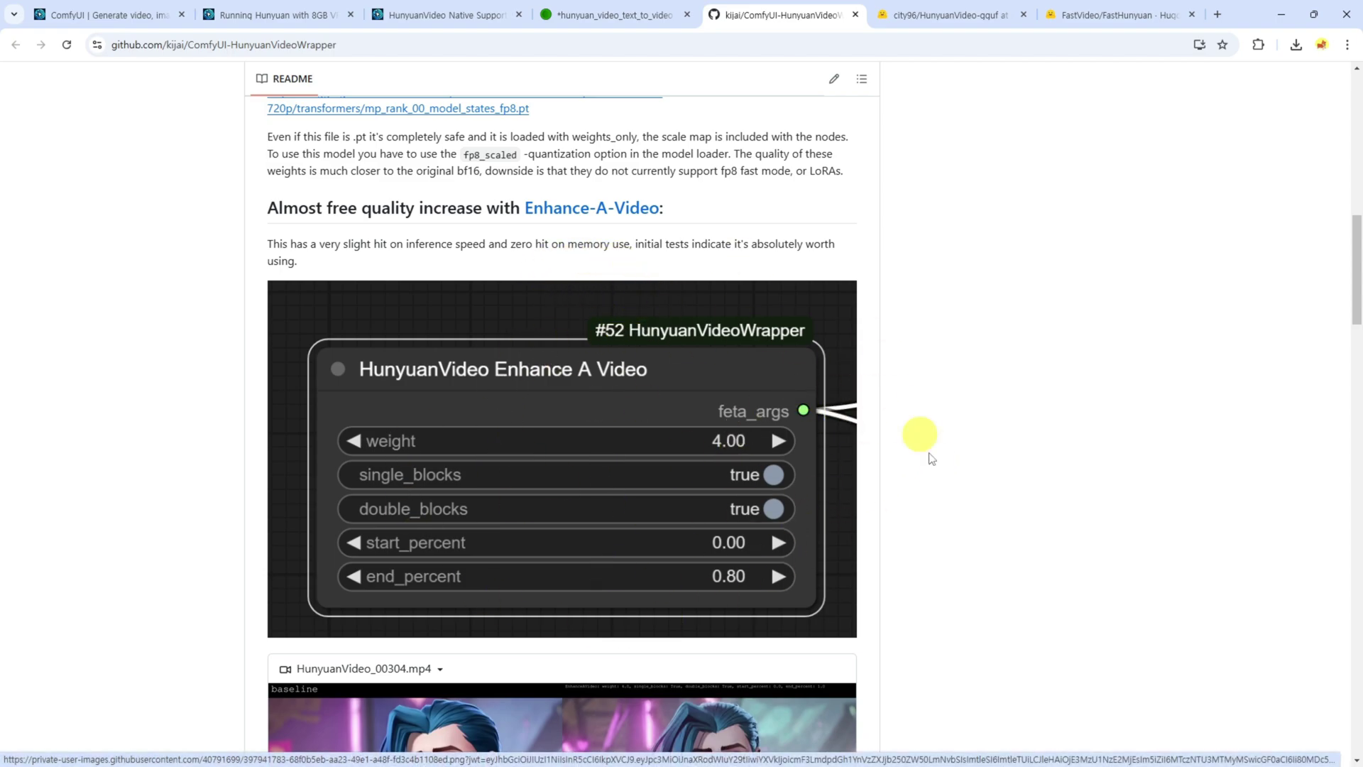
scroll(424, 442, "up", 1)
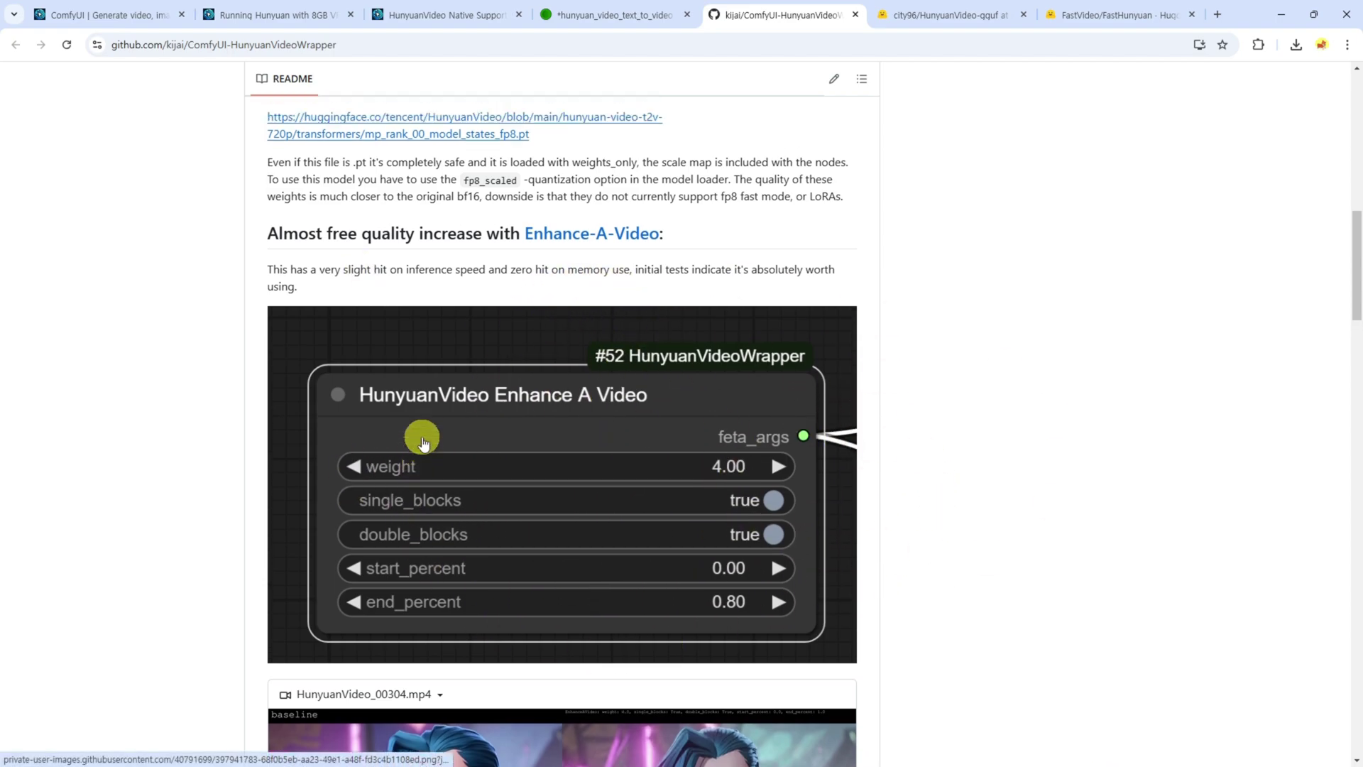
scroll(424, 441, "up", 3)
Open the linked Enhance-A-Video repository in a new tab and examine its demo comparison and requirements table.
left_click(553, 419, "ctrl")
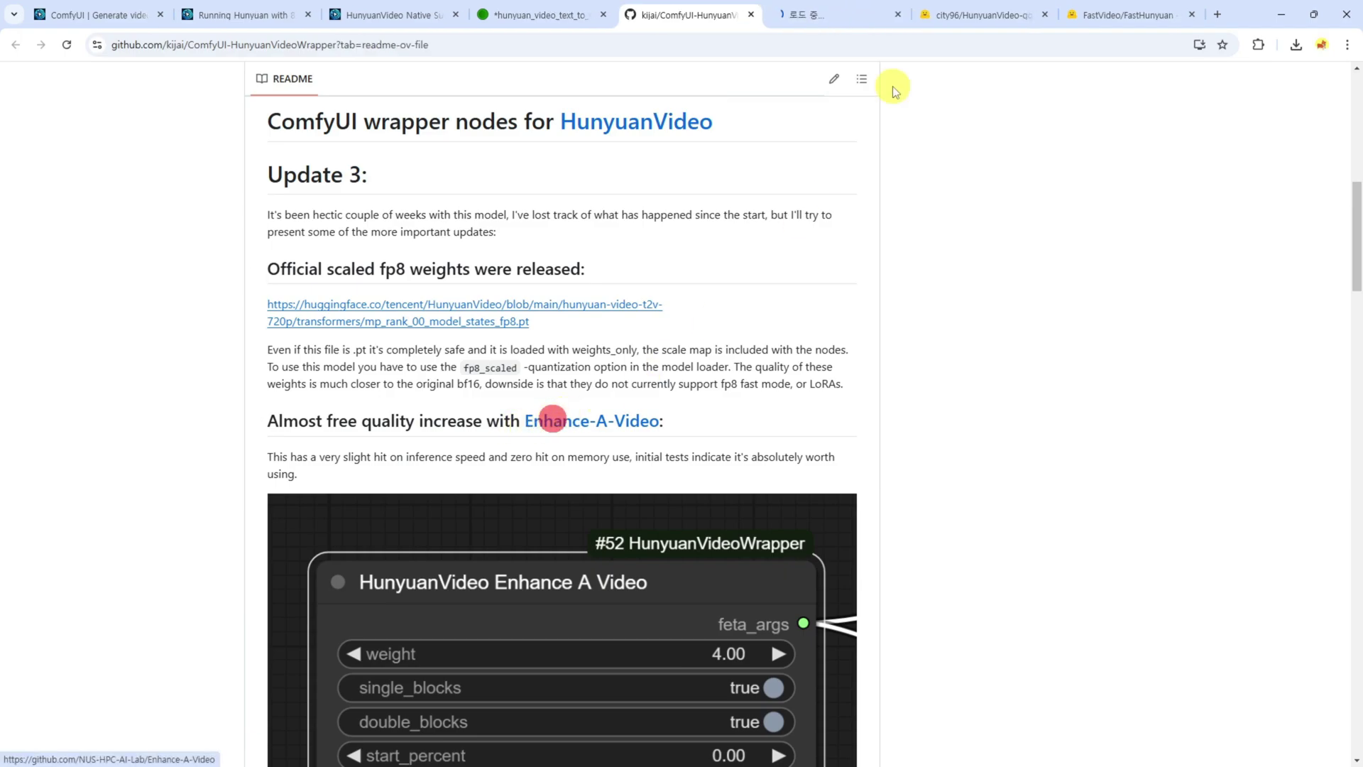
left_click(838, 15)
scroll(206, 472, "down", 8)
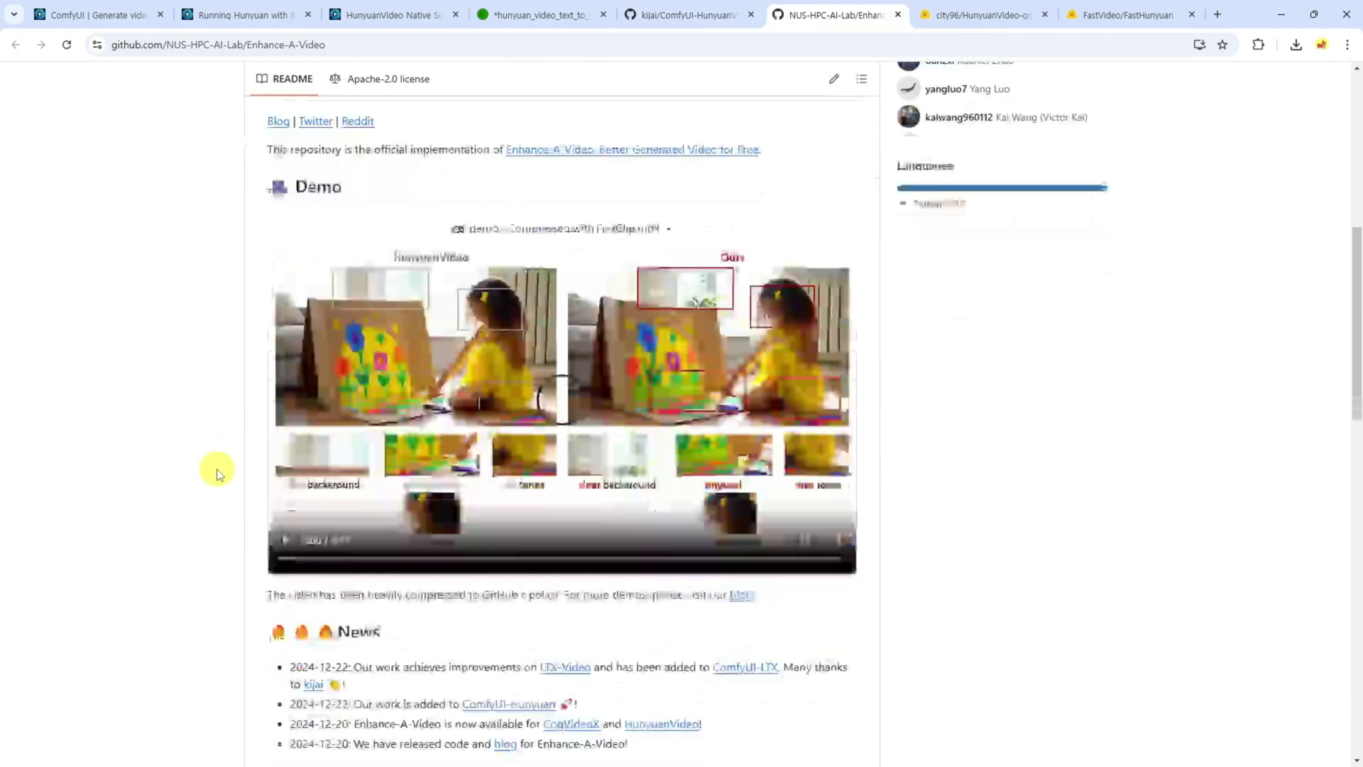
scroll(216, 469, "up", 1)
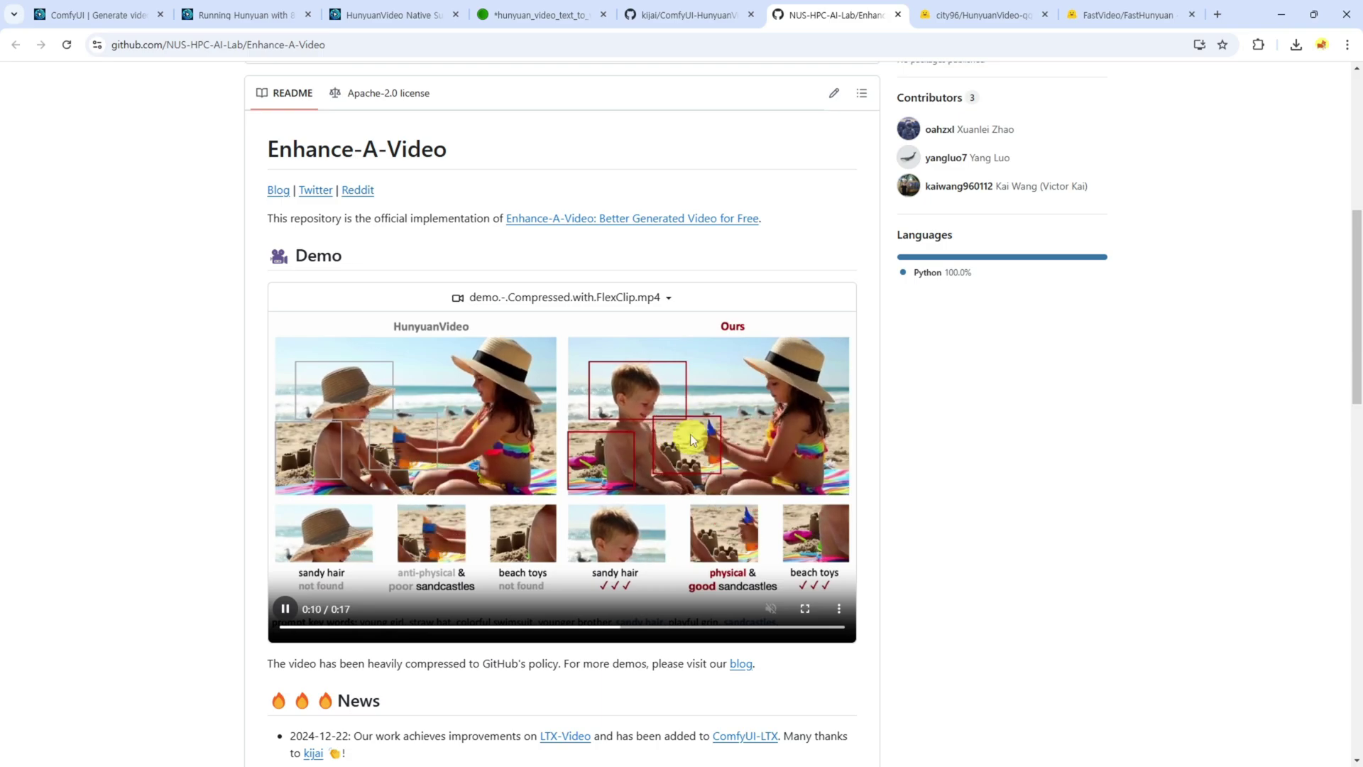
scroll(534, 527, "down", 14)
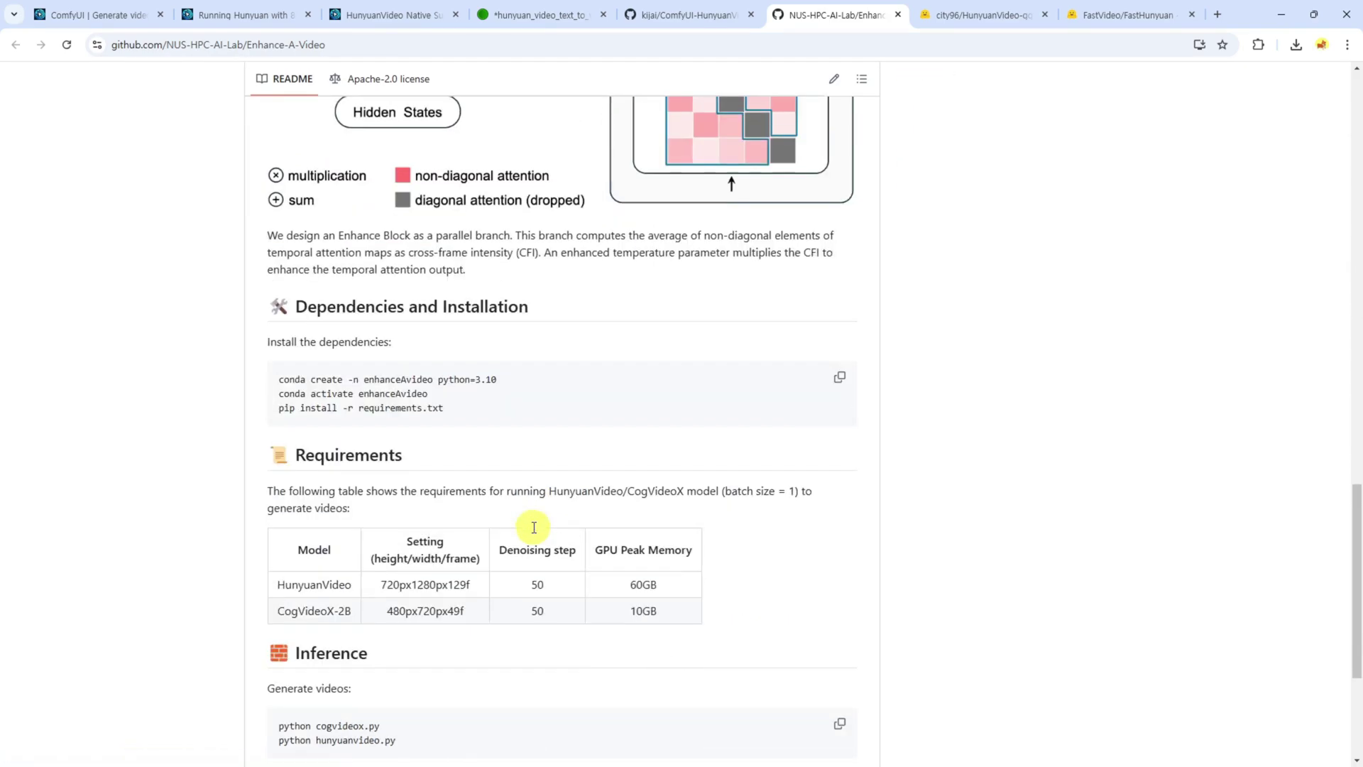
scroll(534, 527, "up", 14)
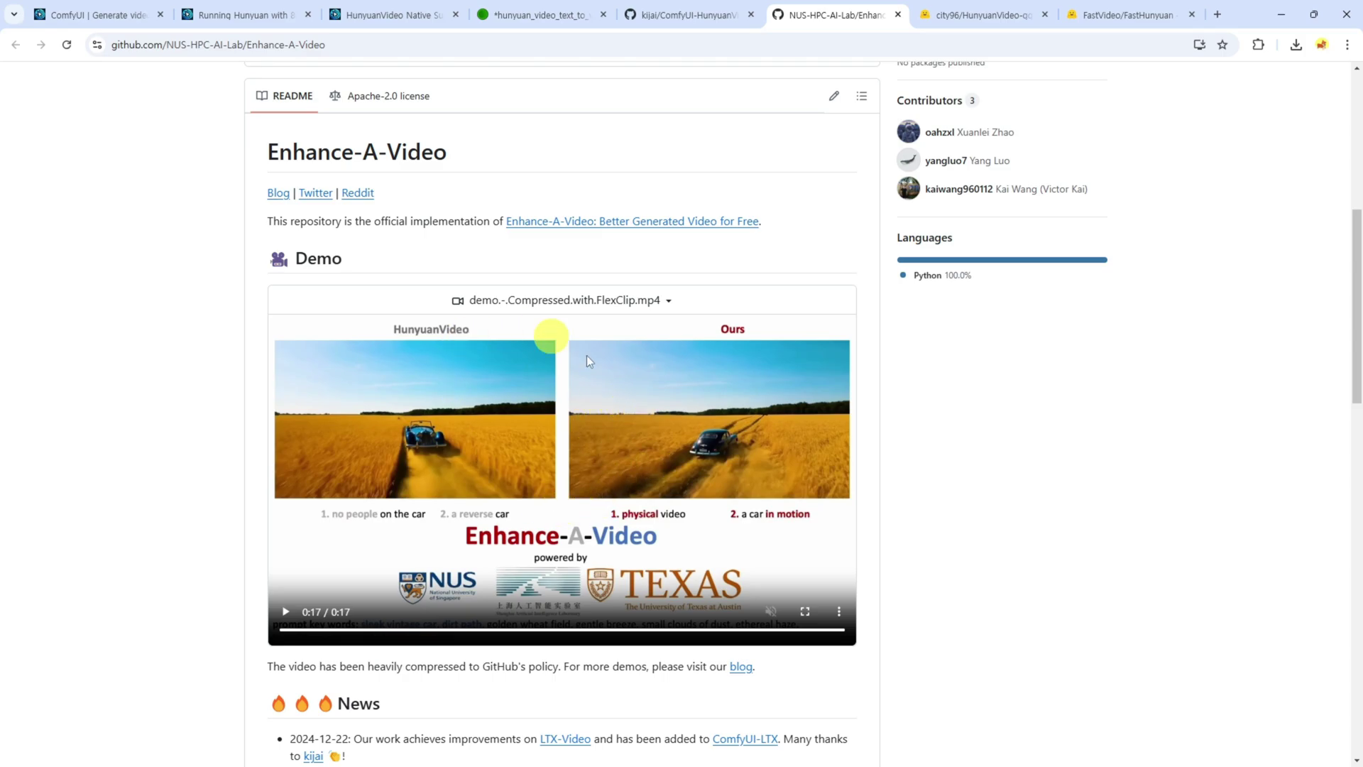
Close ComfyUI's Custom Nodes Manager and open the examples folder of custom_nodes/ComfyUI-HunyuanVideoWrapper in File Explorer.
left_click(540, 14)
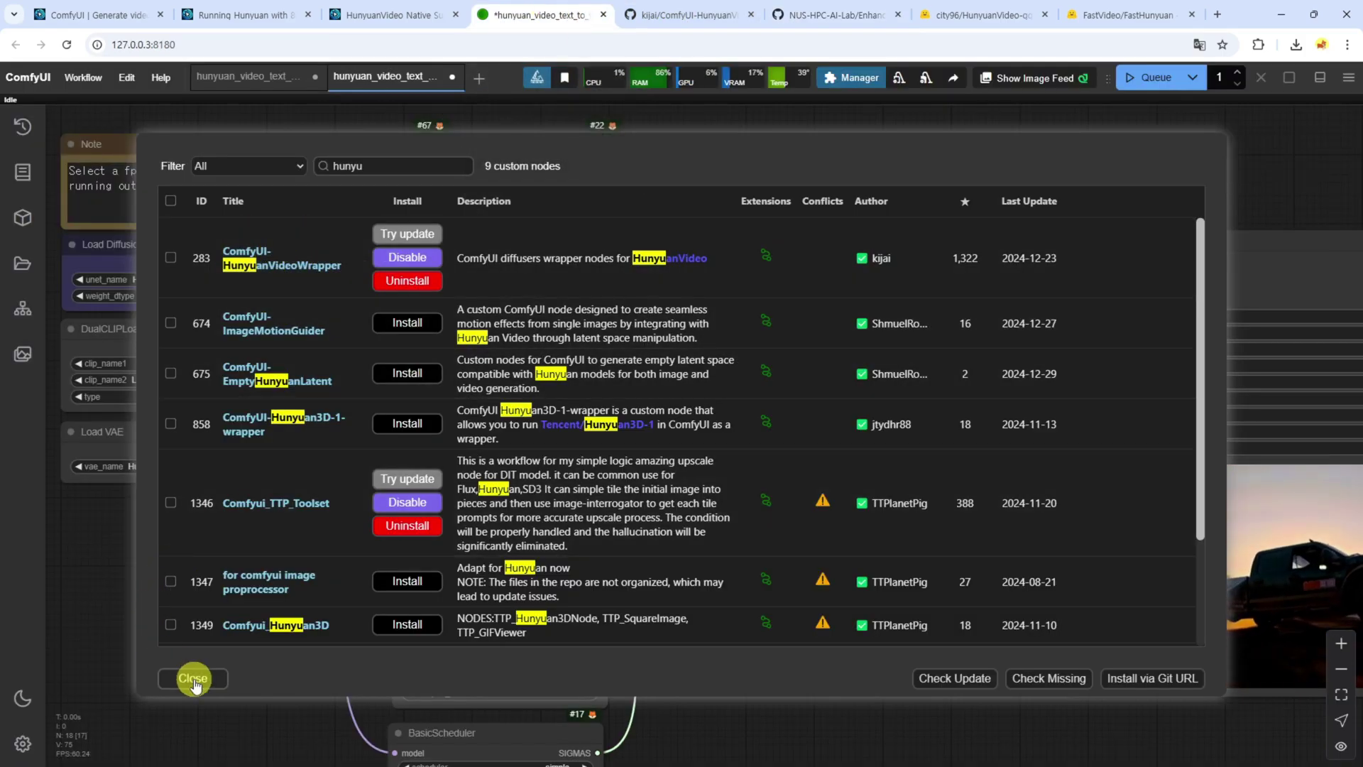
left_click(190, 677)
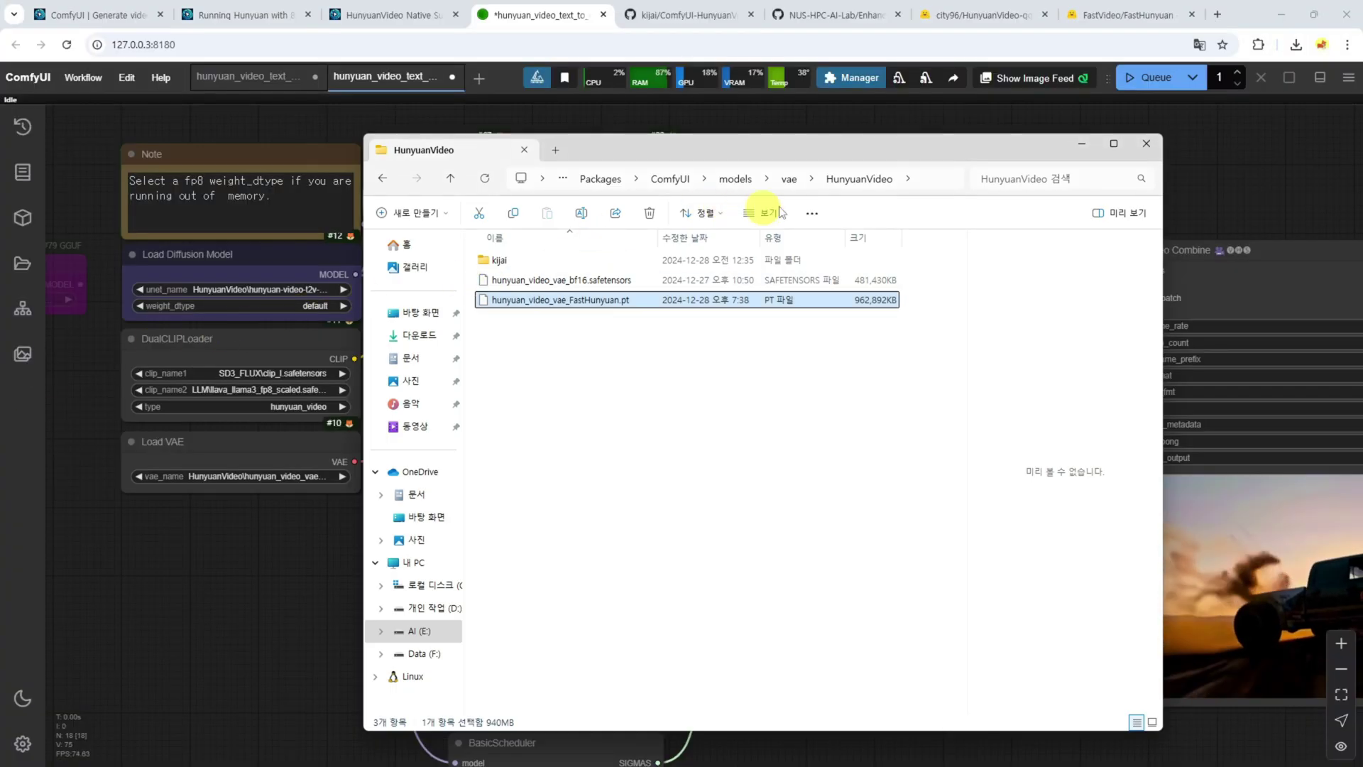
left_click(671, 179)
double_click(522, 439)
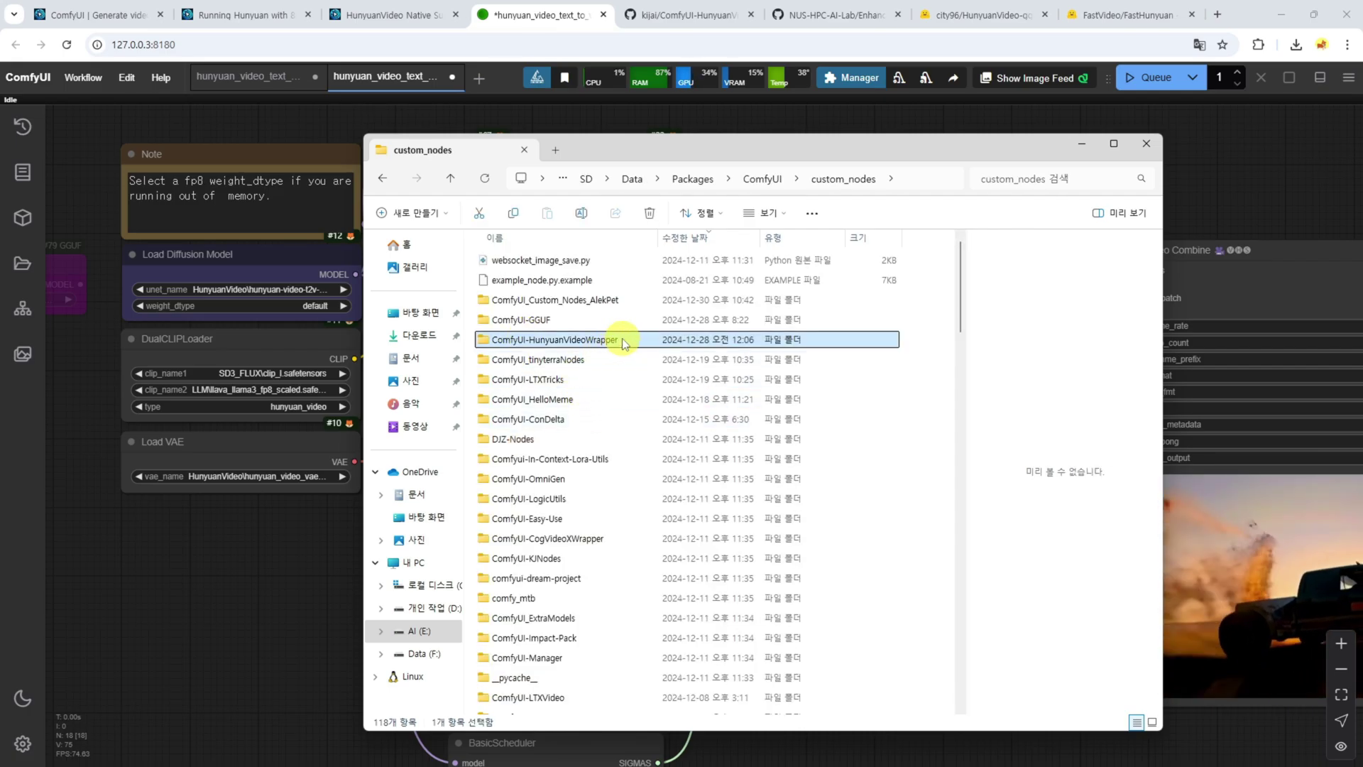
double_click(624, 341)
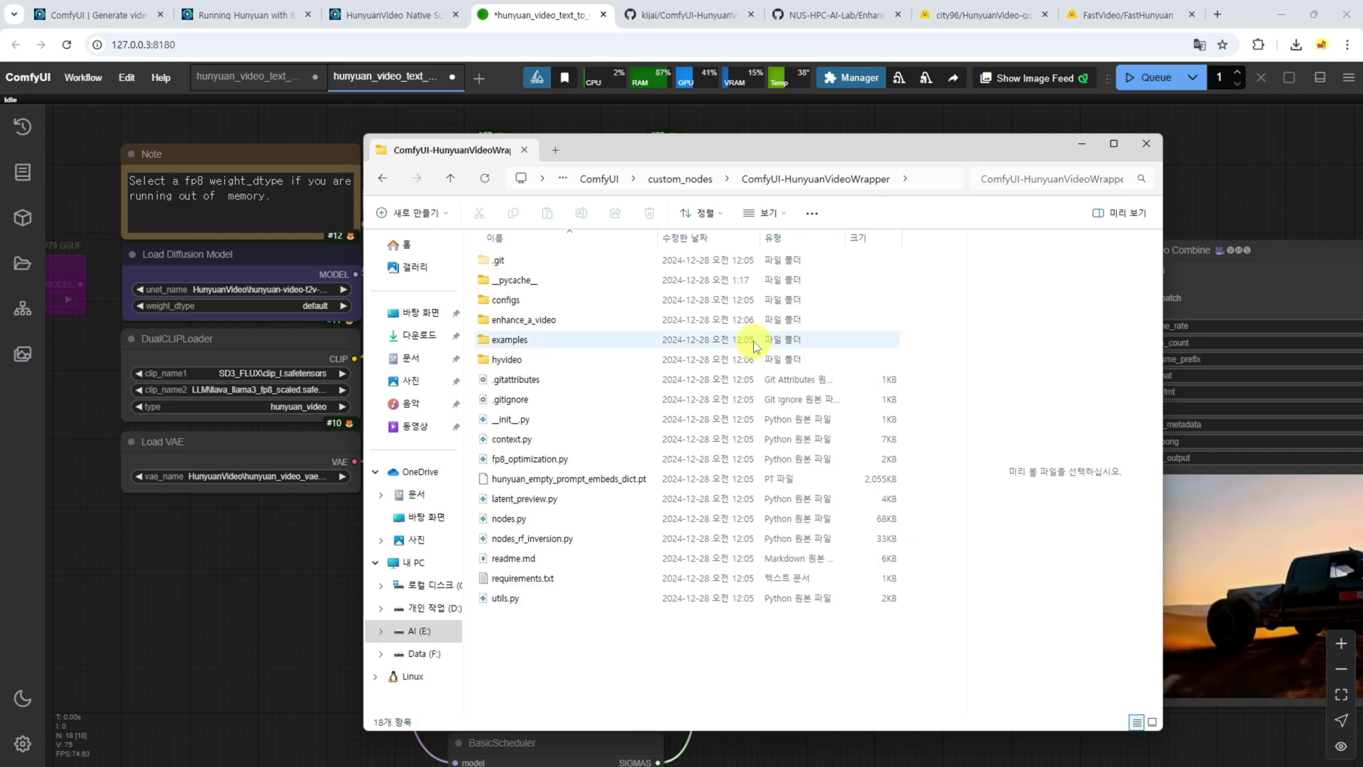
double_click(506, 339)
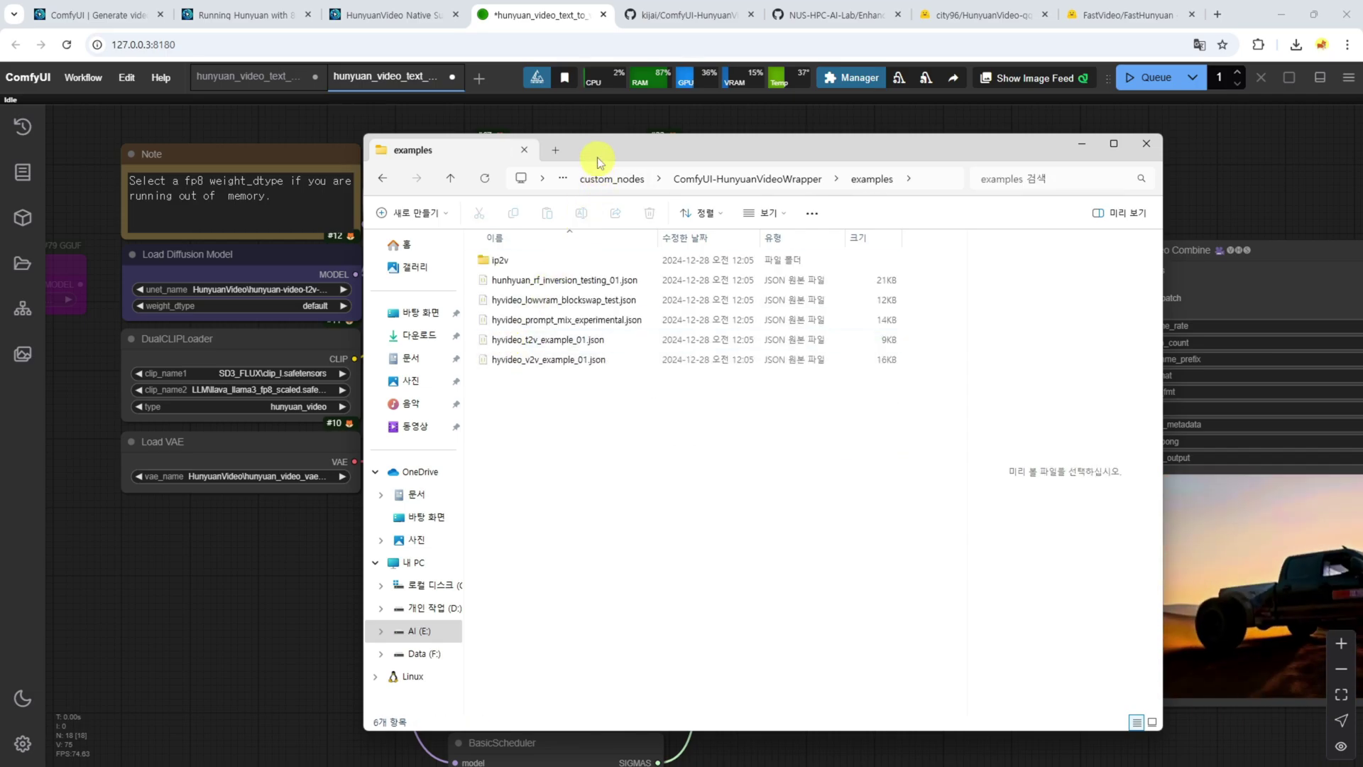
Load the hyvideo_t2v_example_01.json workflow from the examples folder onto the ComfyUI canvas.
left_click_drag(597, 157, 758, 152)
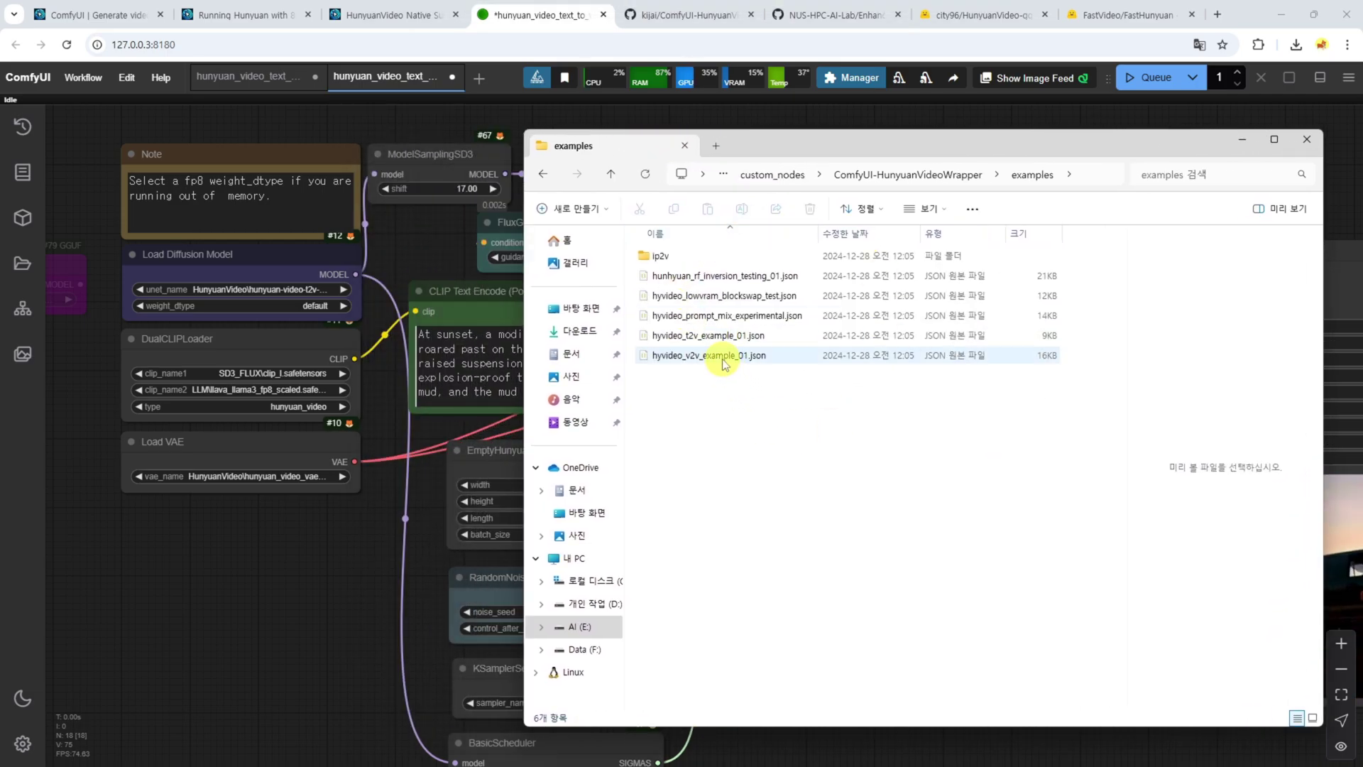
left_click(733, 338)
left_click_drag(737, 344, 352, 512)
scroll(118, 405, "down", 2)
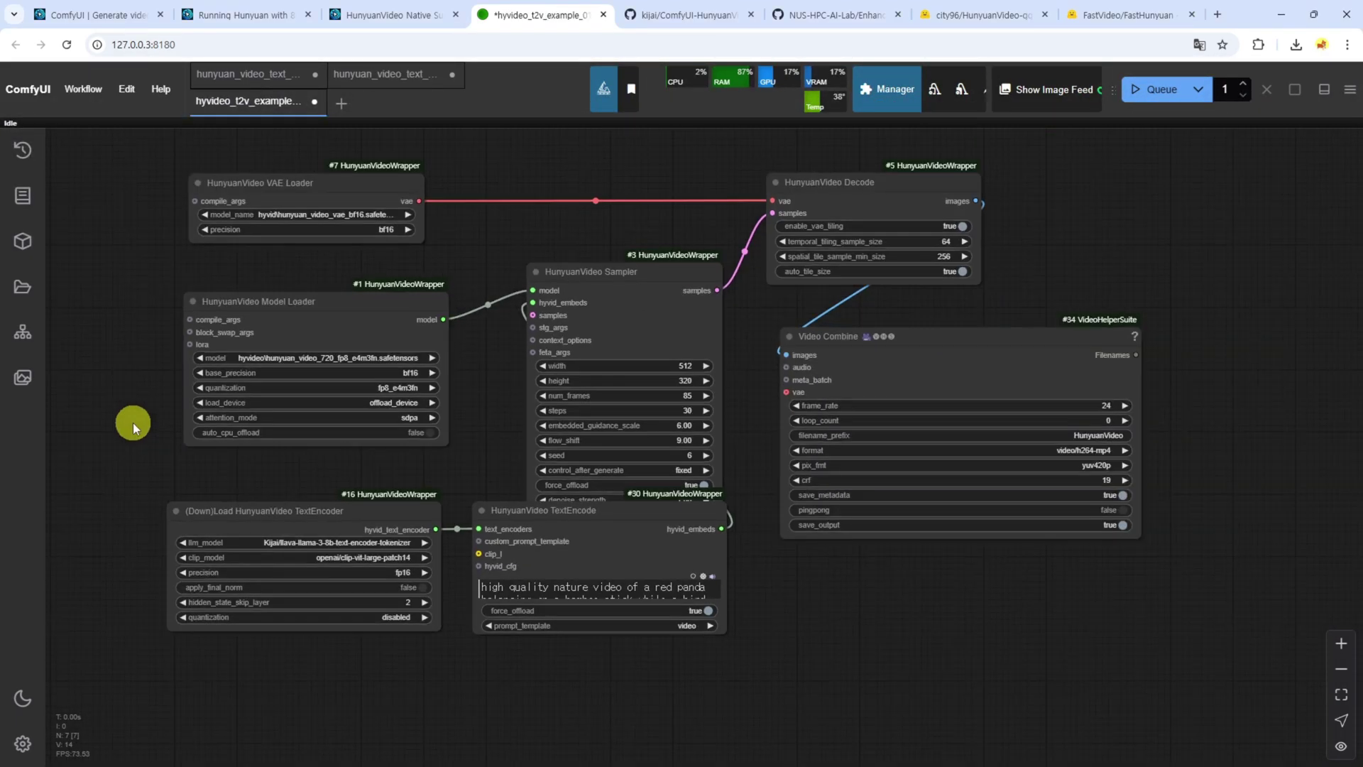
Set the HunyuanVideo VAE Loader's model_name to HunyuanVideo\hunyuan_video_vae_bf16.safetensors.
scroll(133, 192, "up", 5)
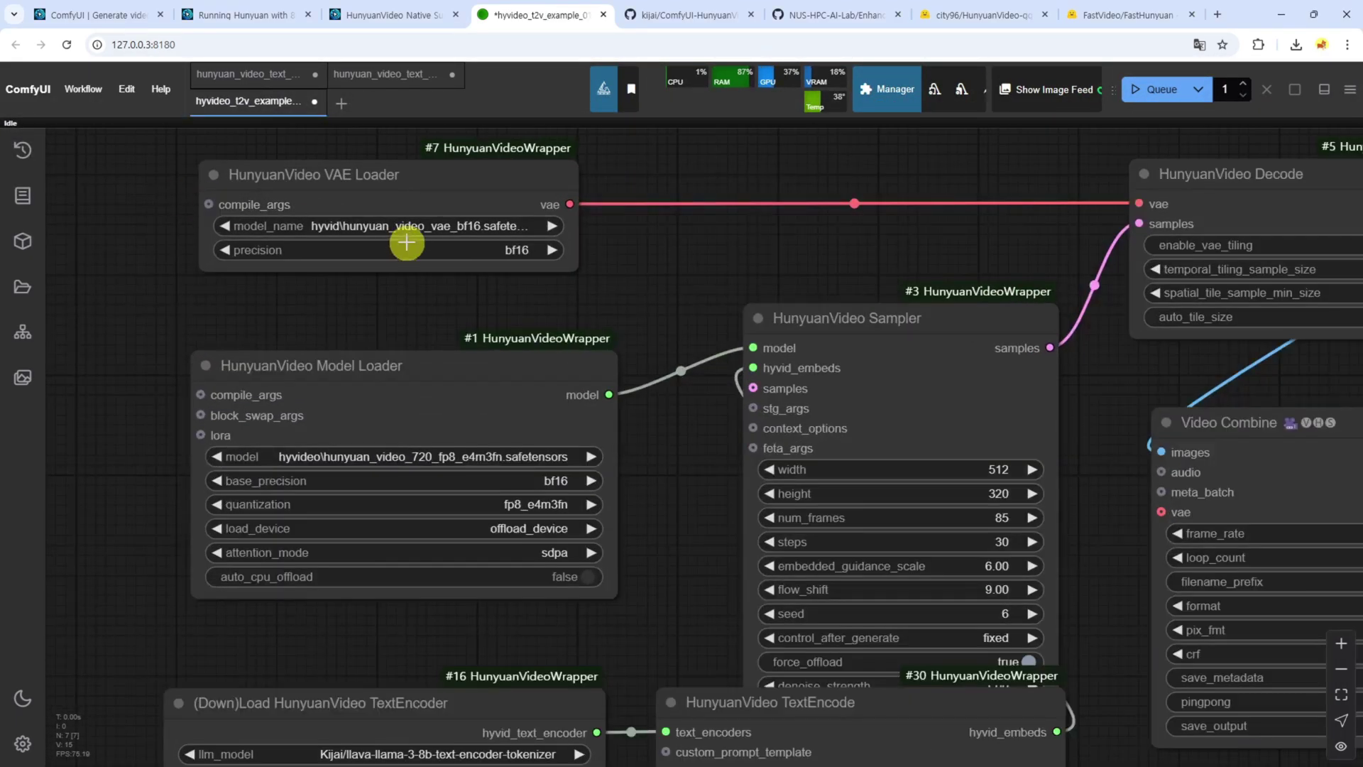
left_click(414, 227)
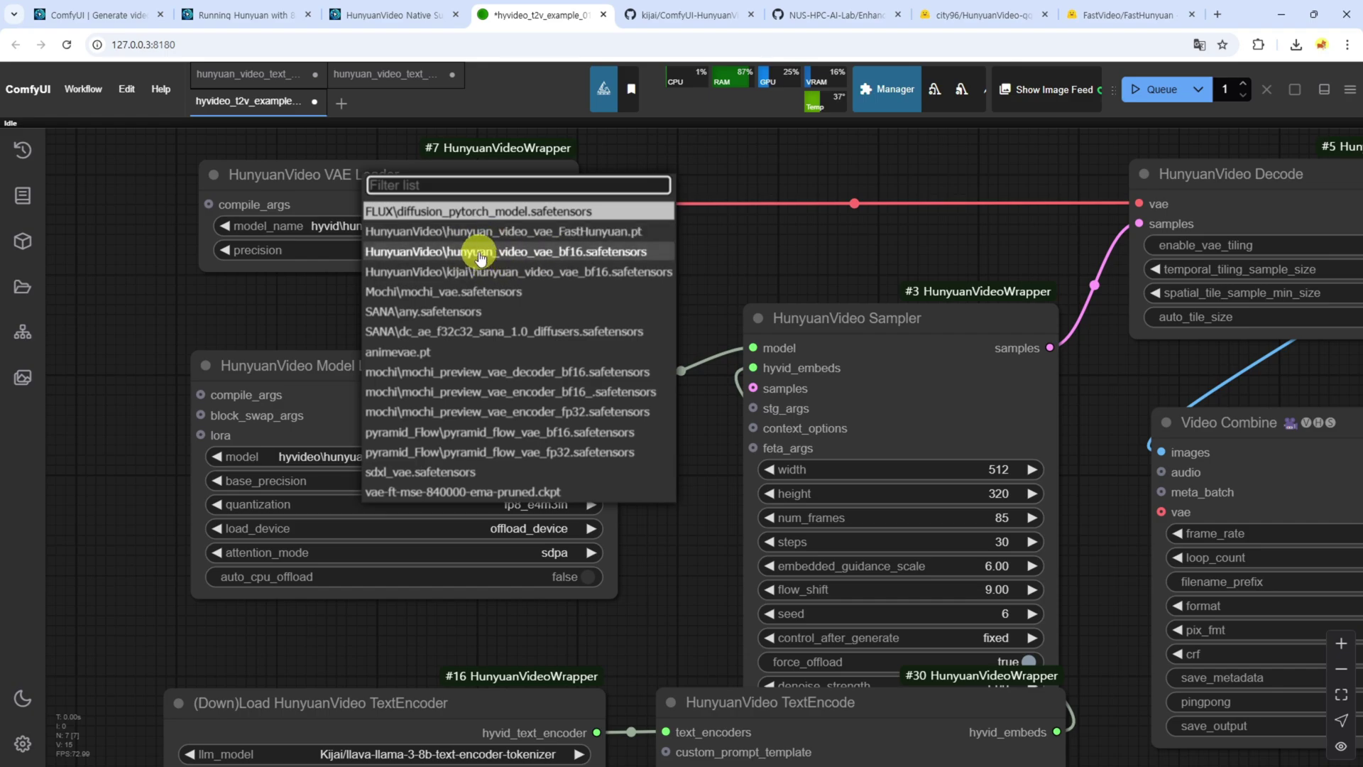
left_click(494, 259)
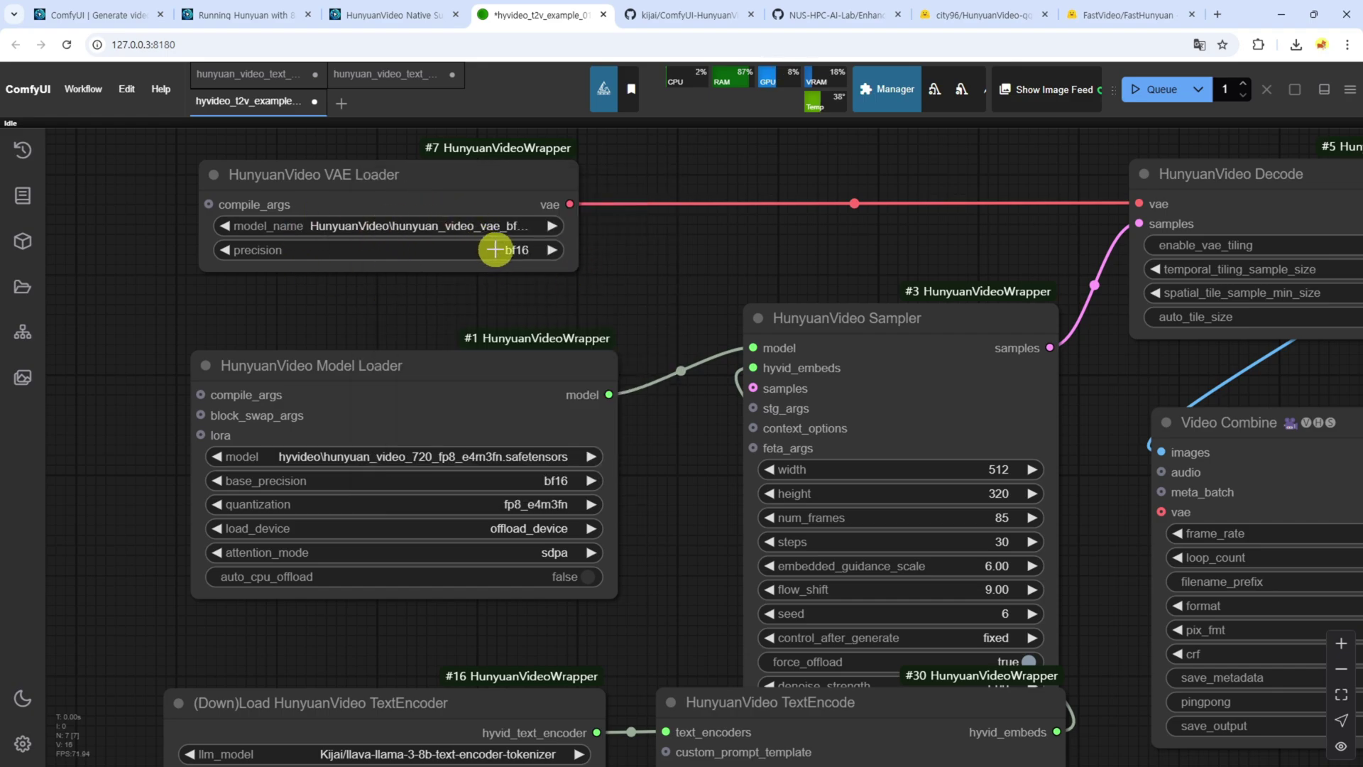
Check which HunyuanVideo models the HunyuanVideo Model Loader offers and review the loader nodes' settings.
left_click_drag(670, 487, 691, 462)
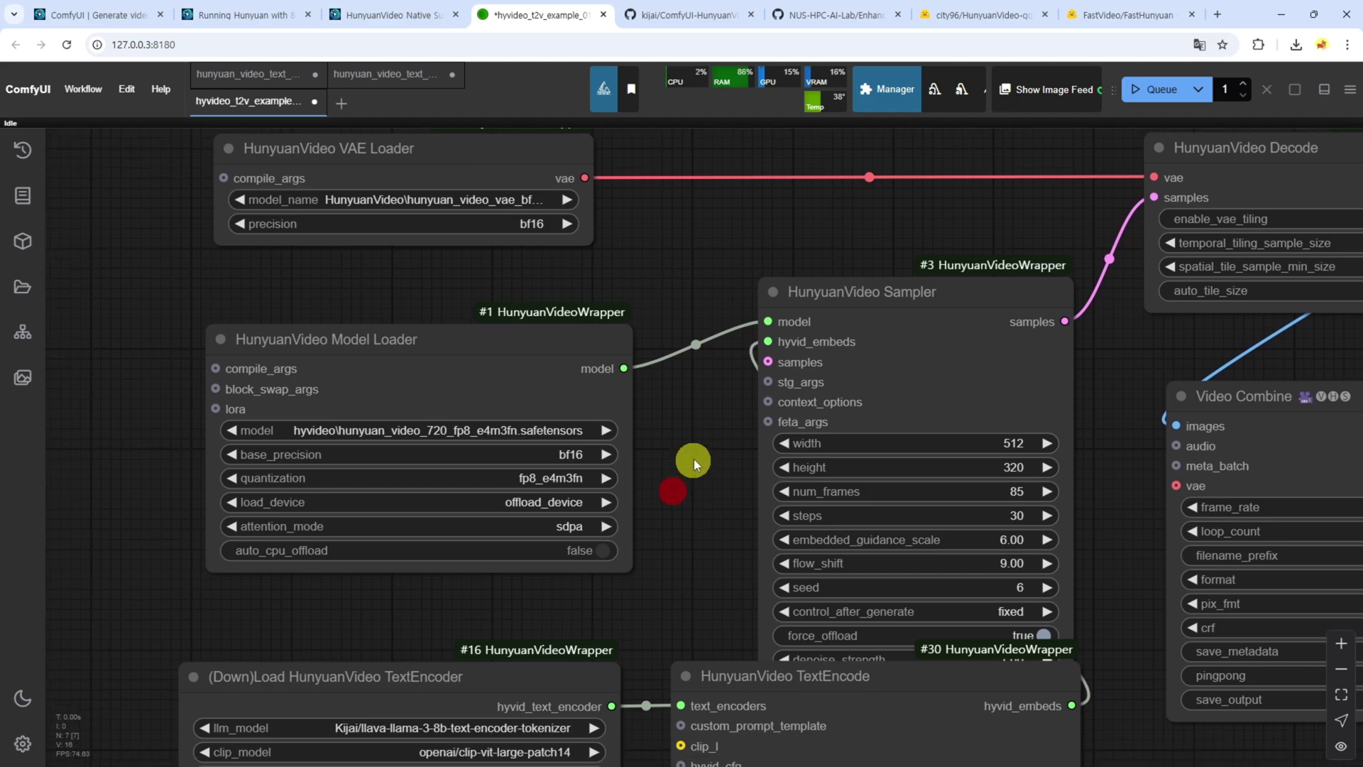
scroll(533, 439, "up", 3)
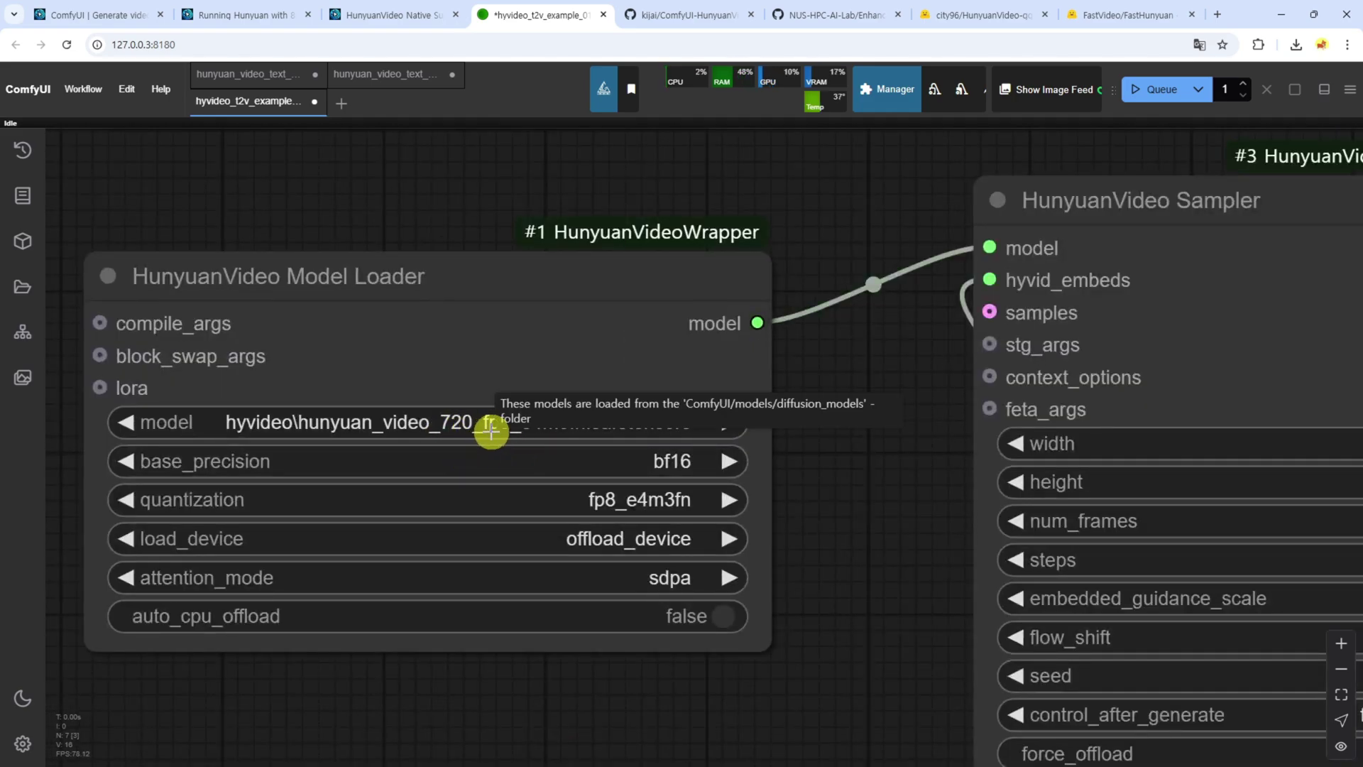
left_click(490, 429)
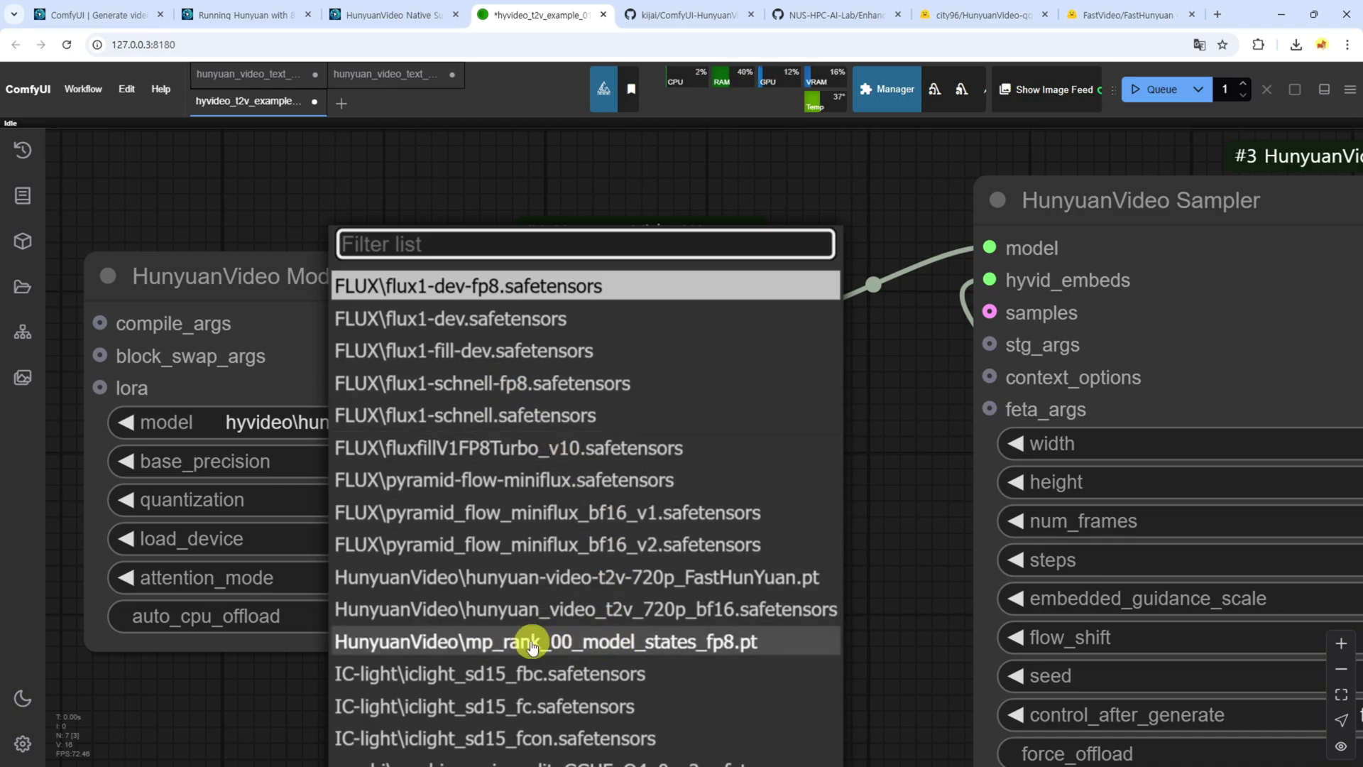
scroll(396, 350, "down", 4)
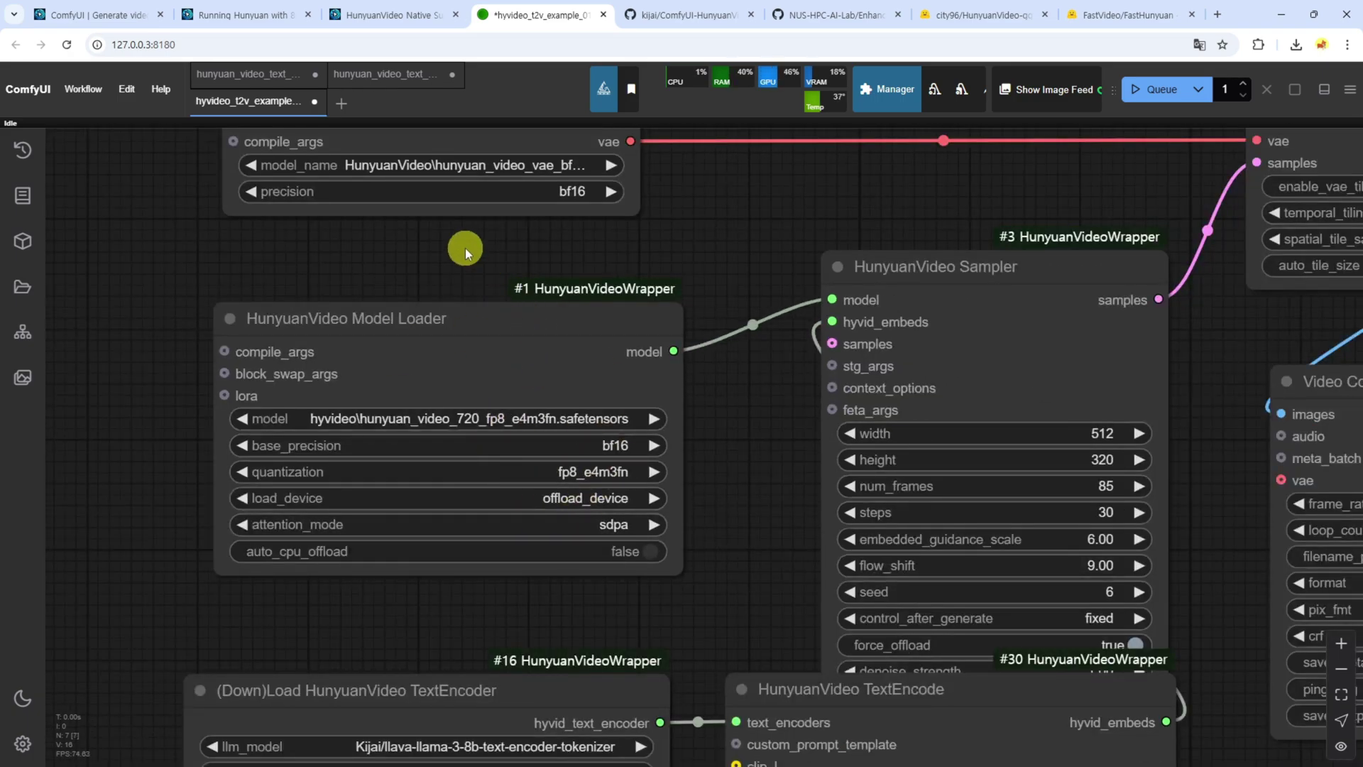
left_click_drag(390, 237, 419, 364)
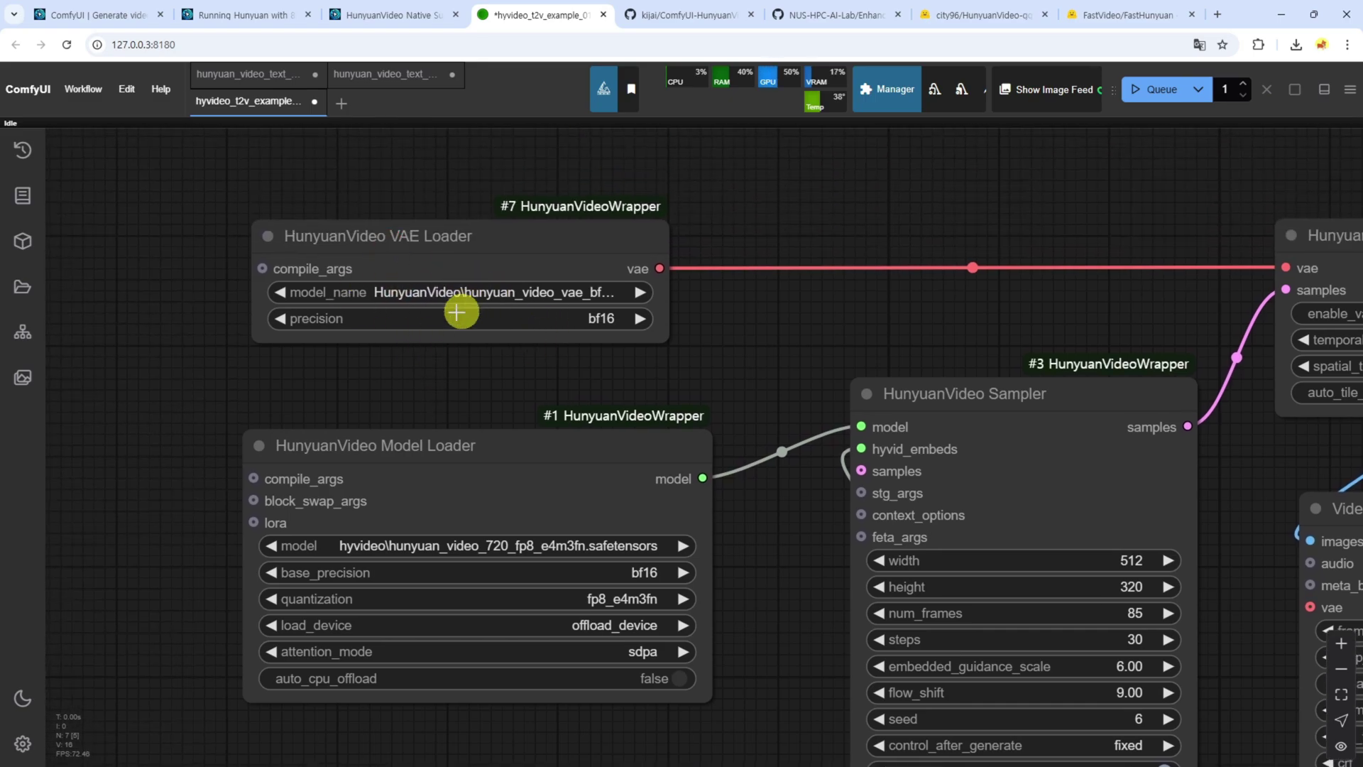
left_click_drag(786, 413, 784, 271)
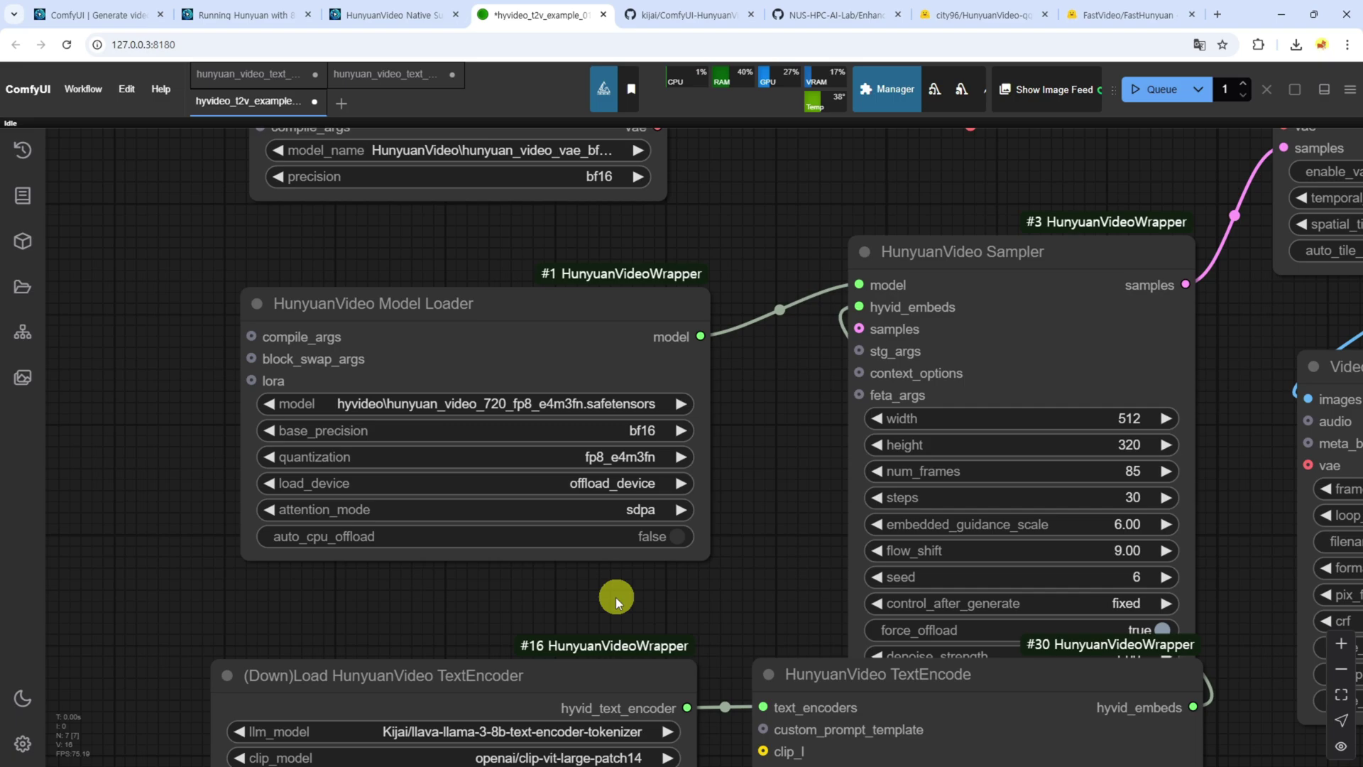
Examine the llm_model and clip_model settings of the (Down)Load HunyuanVideo TextEncoder node.
left_click_drag(618, 597, 609, 419)
scroll(476, 532, "up", 5)
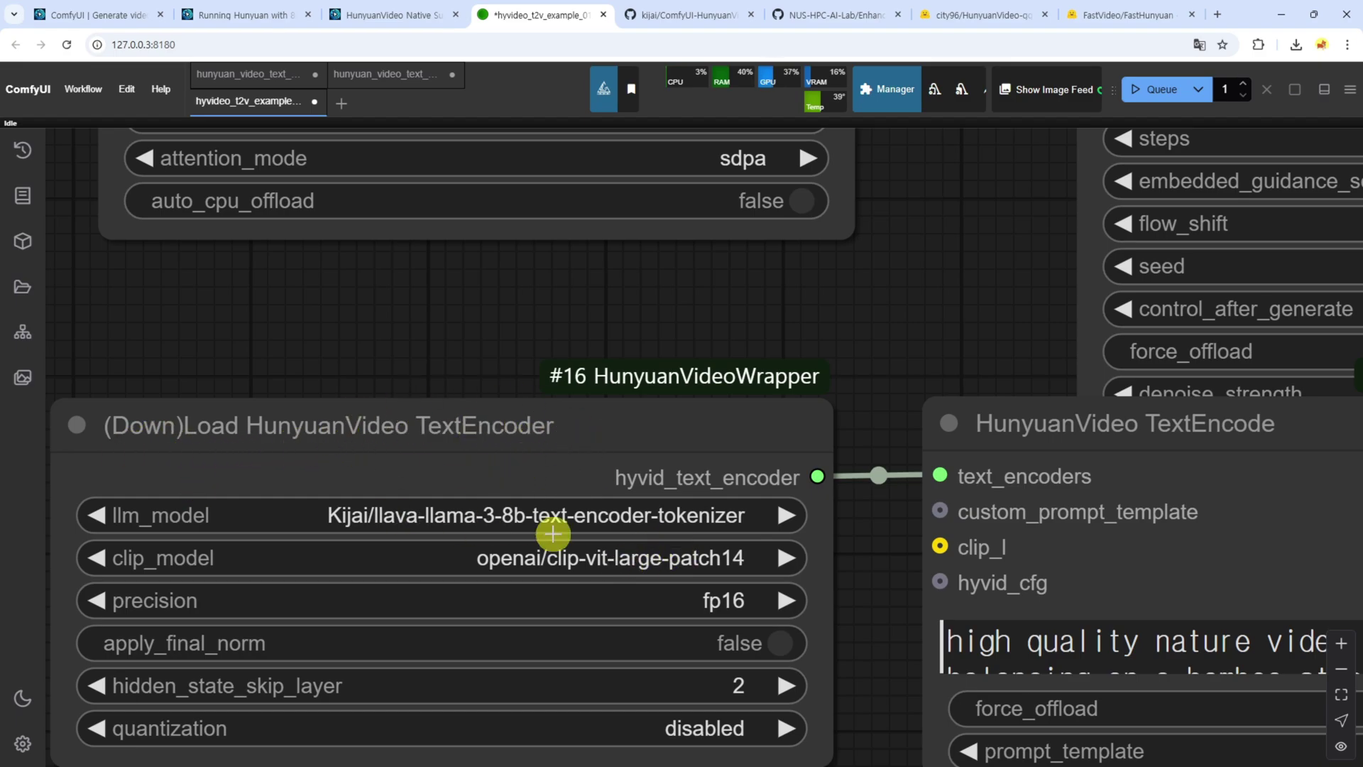
left_click(465, 513)
left_click(566, 439)
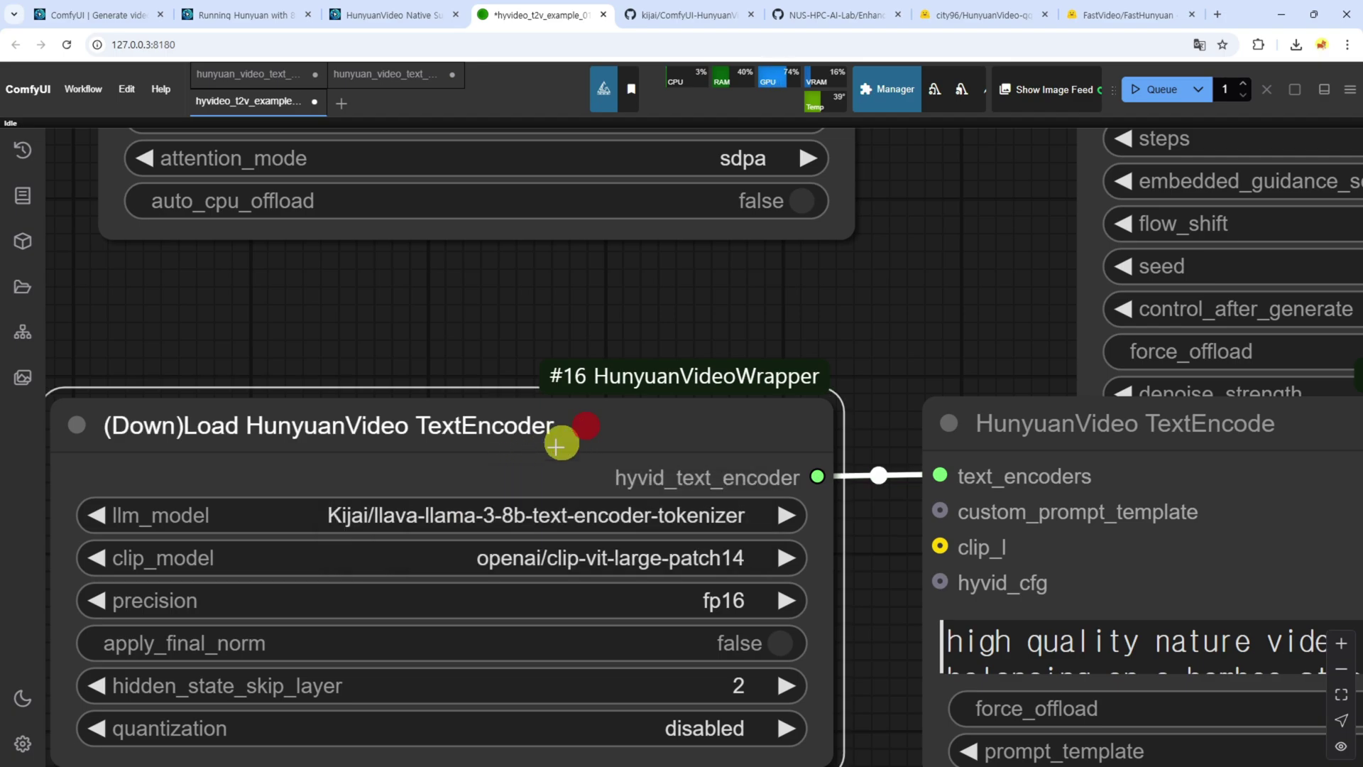
left_click(353, 516)
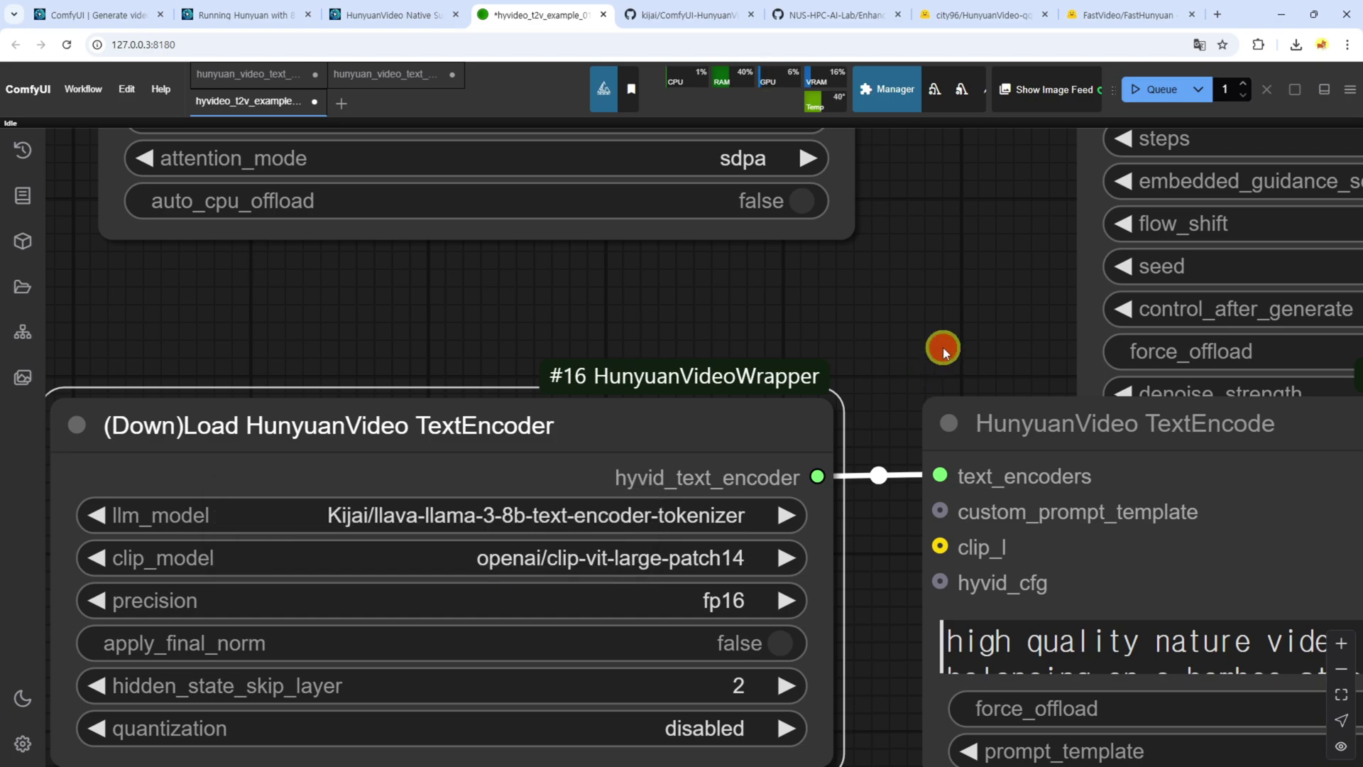
Move the HunyuanVideo TextEncode node down so it no longer overlaps the HunyuanVideo Sampler.
scroll(736, 317, "down", 10)
left_click(694, 570)
left_click_drag(693, 570, 698, 525)
left_click_drag(605, 358, 706, 481)
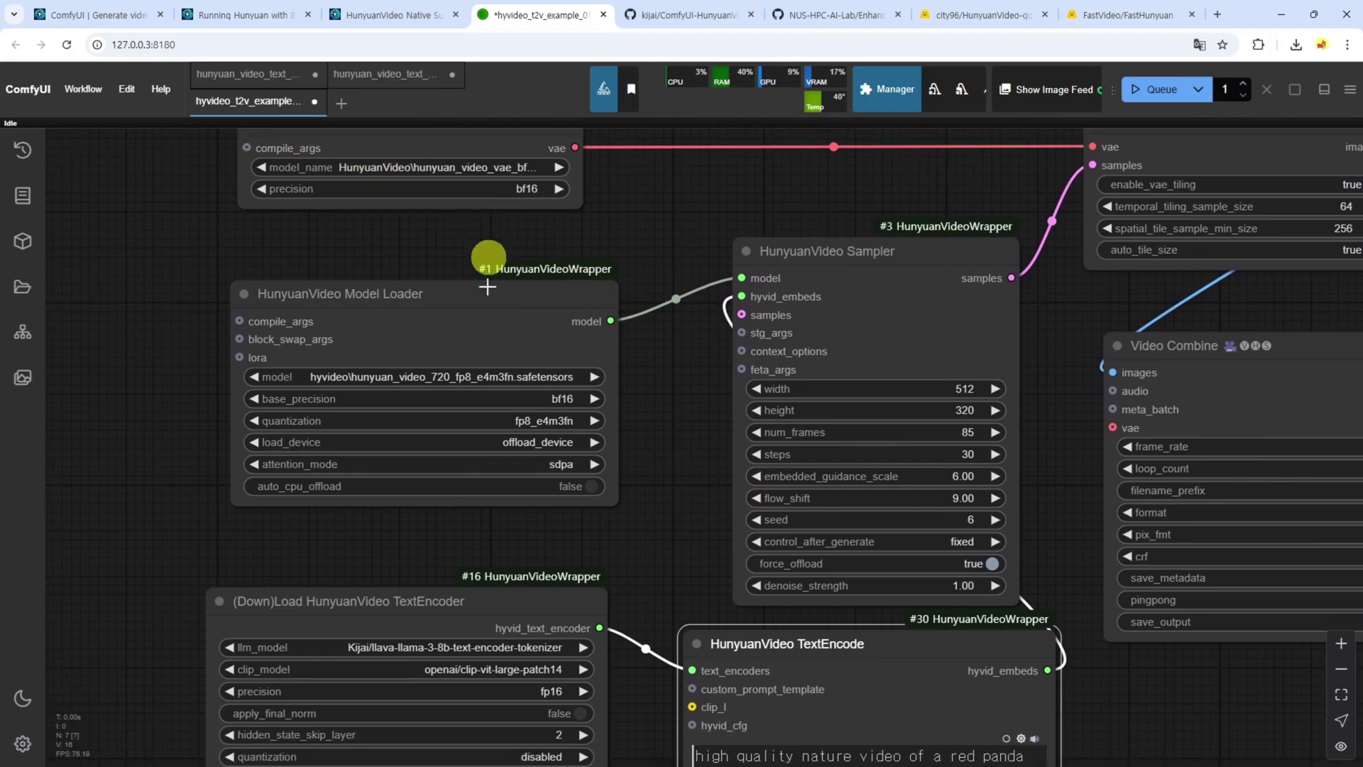
Open the Kijai HunyuanVideo_comfy file repository on Hugging Face from the Transformer and VAE link in the HunyuanVideoWrapper README.
scroll(490, 553, "down", 2)
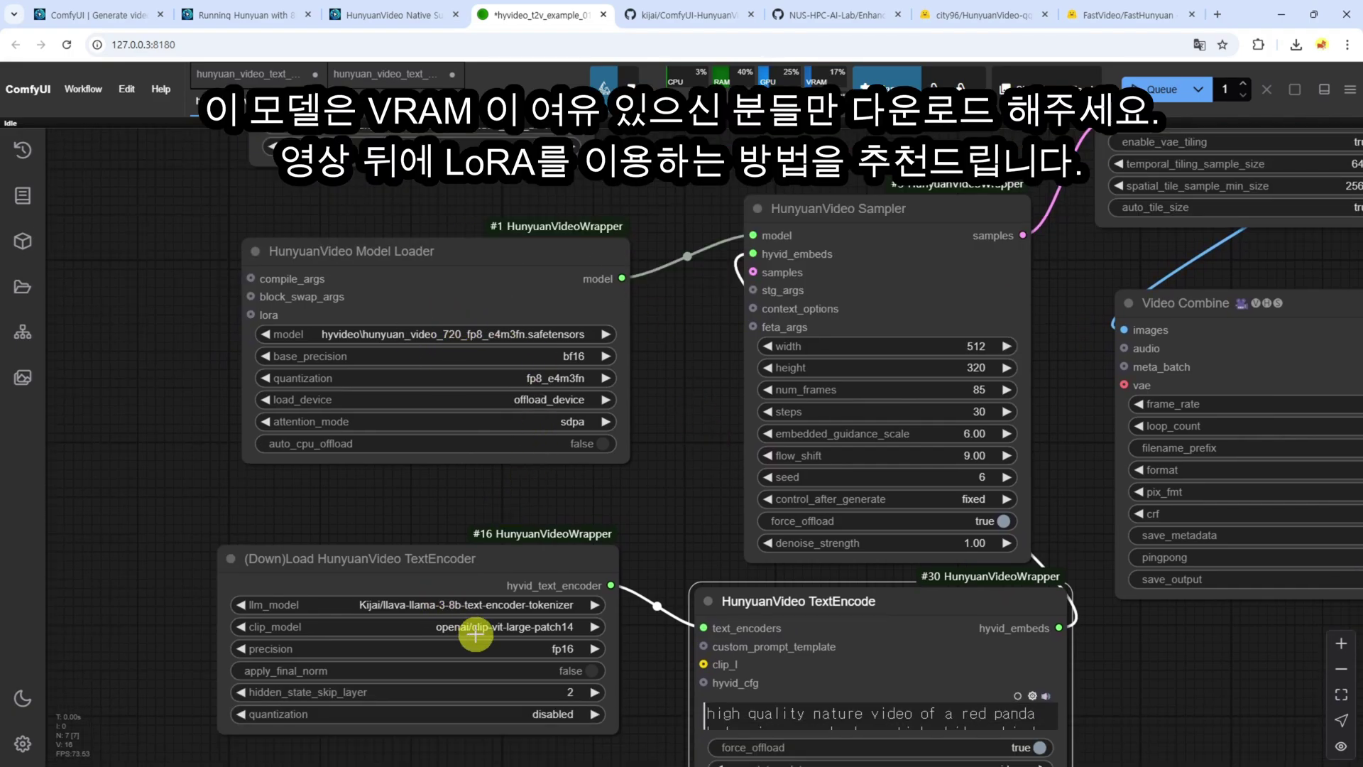
left_click(558, 648)
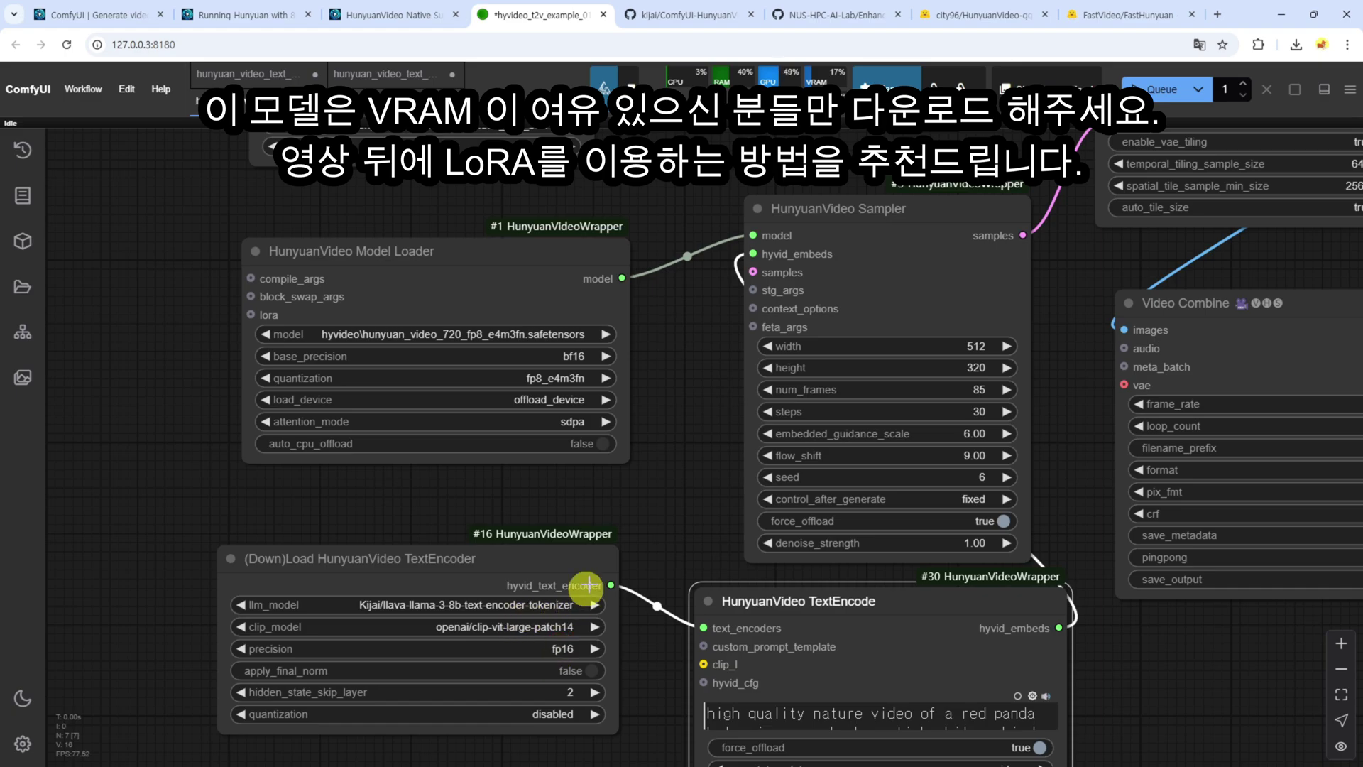
left_click(673, 491)
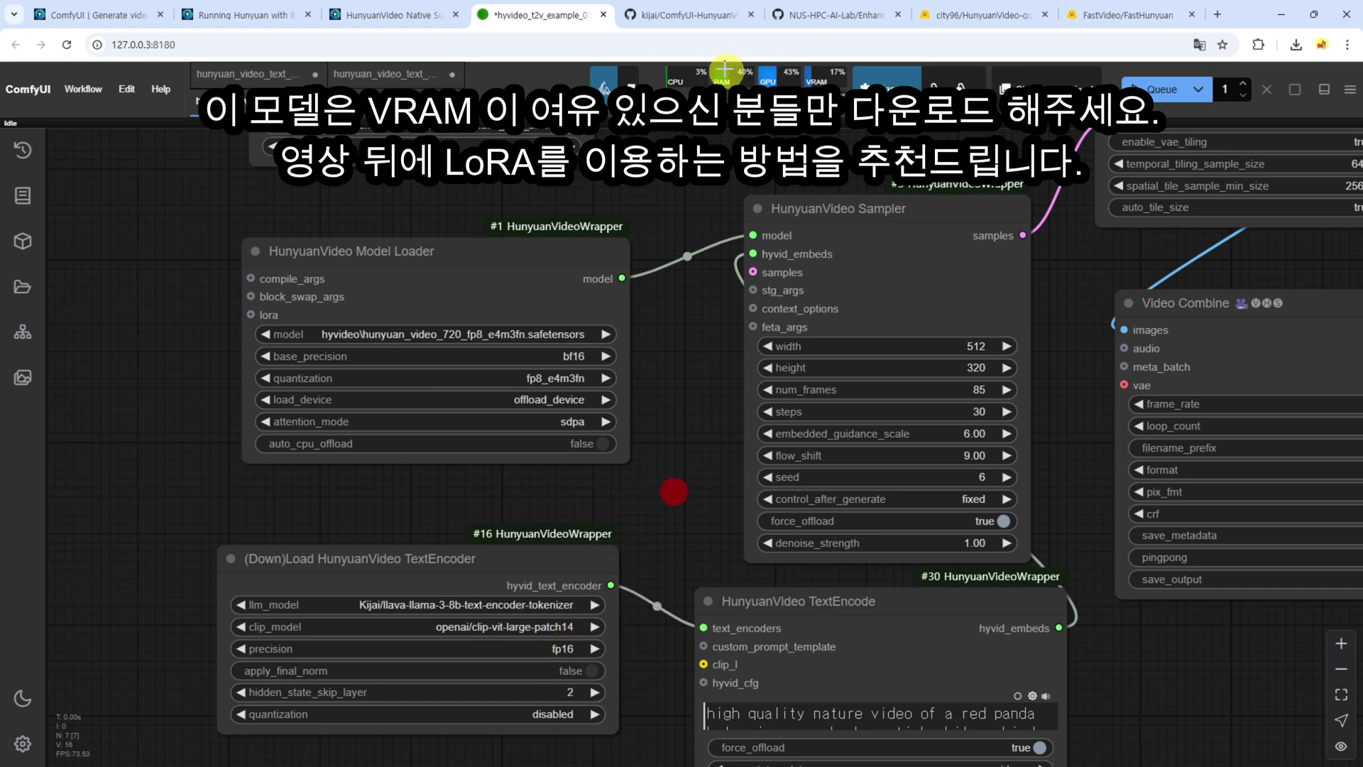
left_click(692, 15)
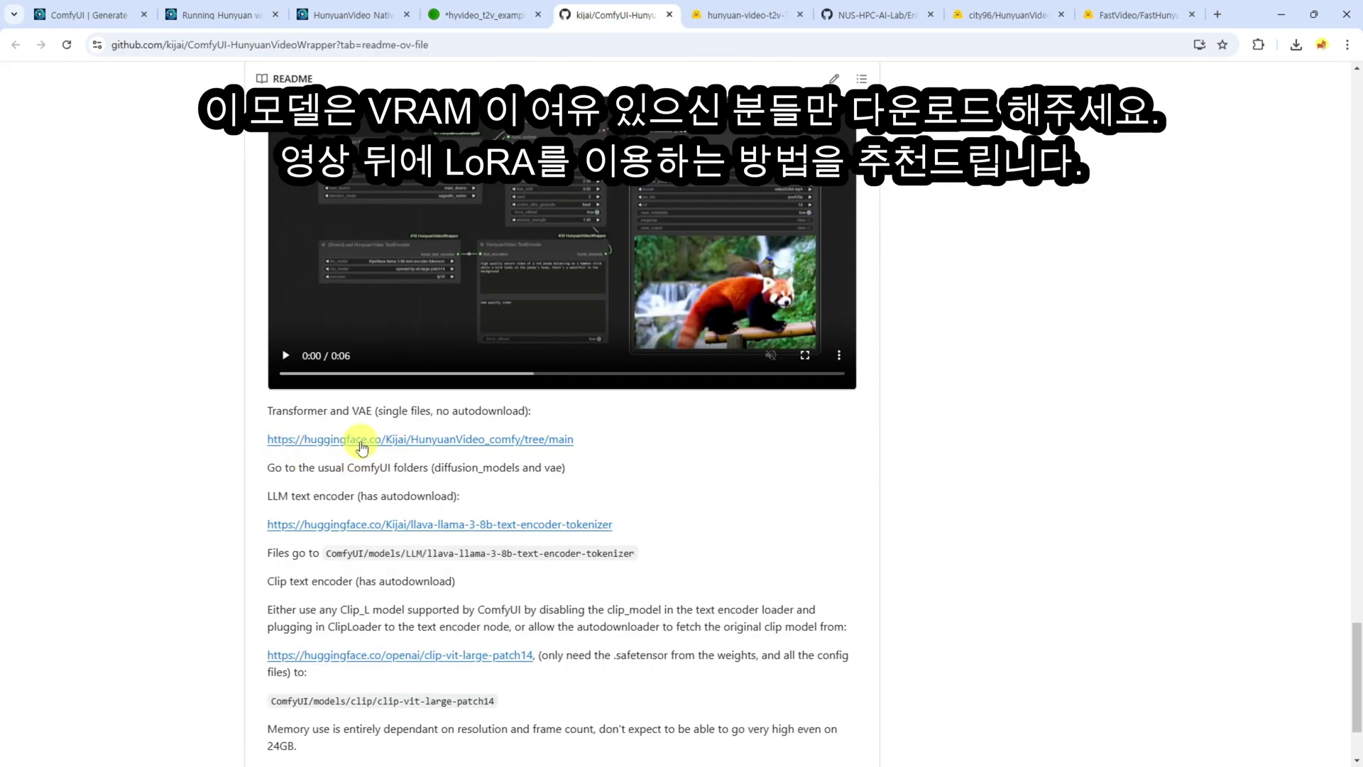
left_click(460, 440, "ctrl")
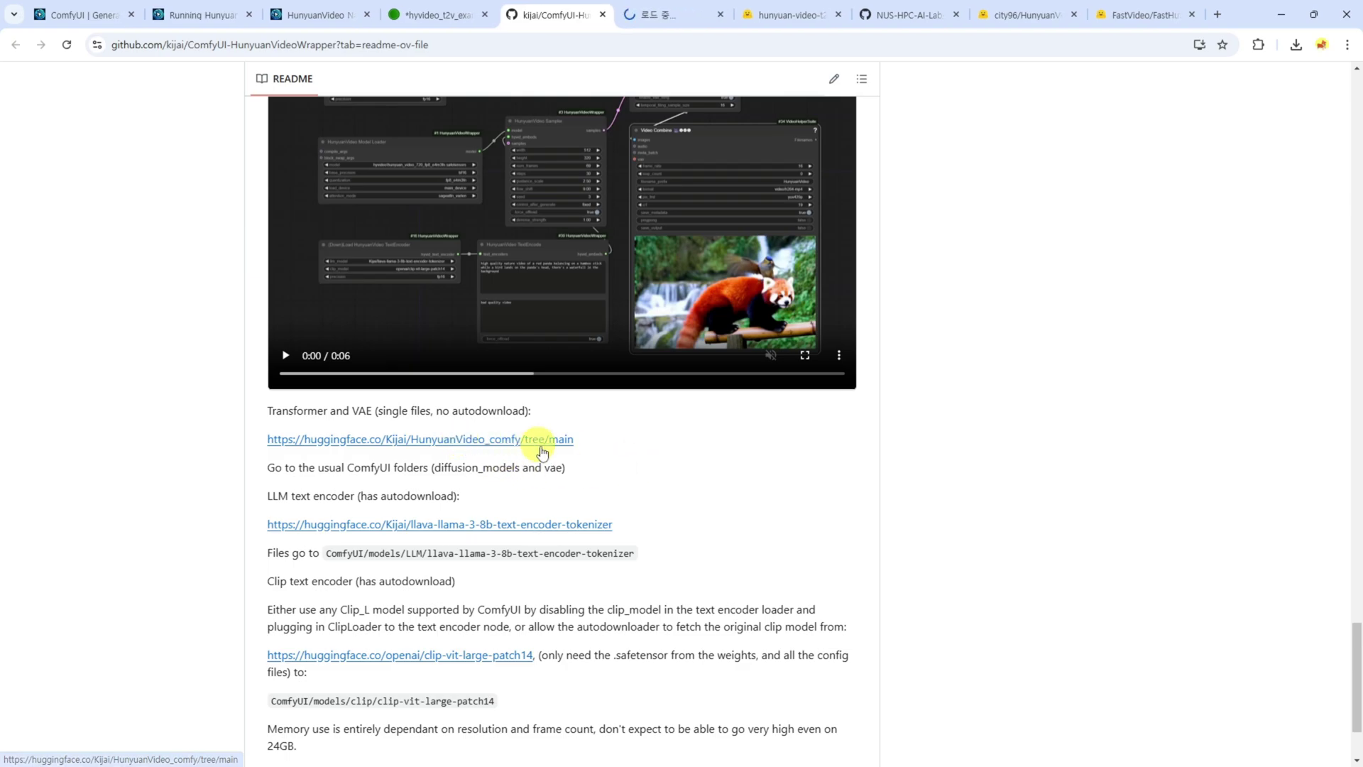
left_click(668, 14)
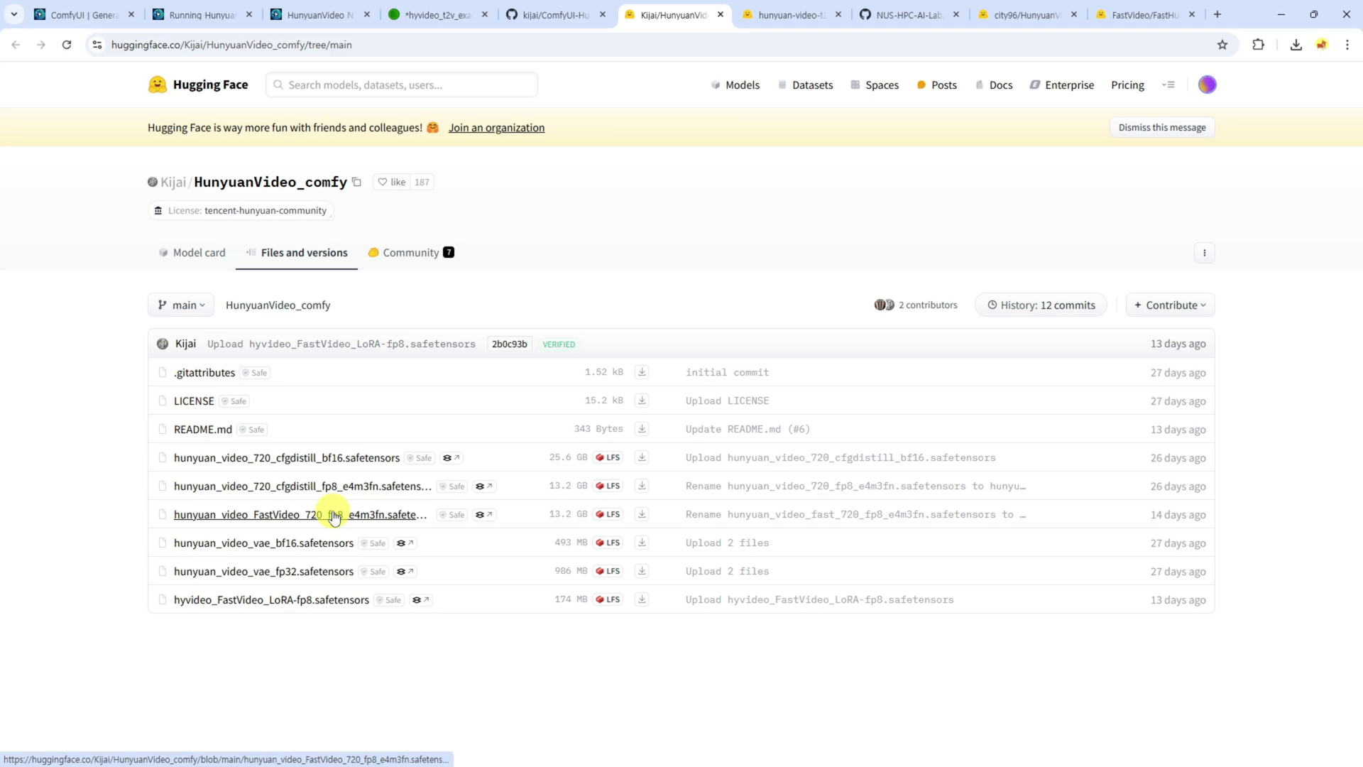
Compare the Model Loader's file name with the repositories and download hunyuan_video_720_cfgdistill_fp8_e4m3fn.safetensors from HunyuanVideo_comfy.
left_click(441, 14)
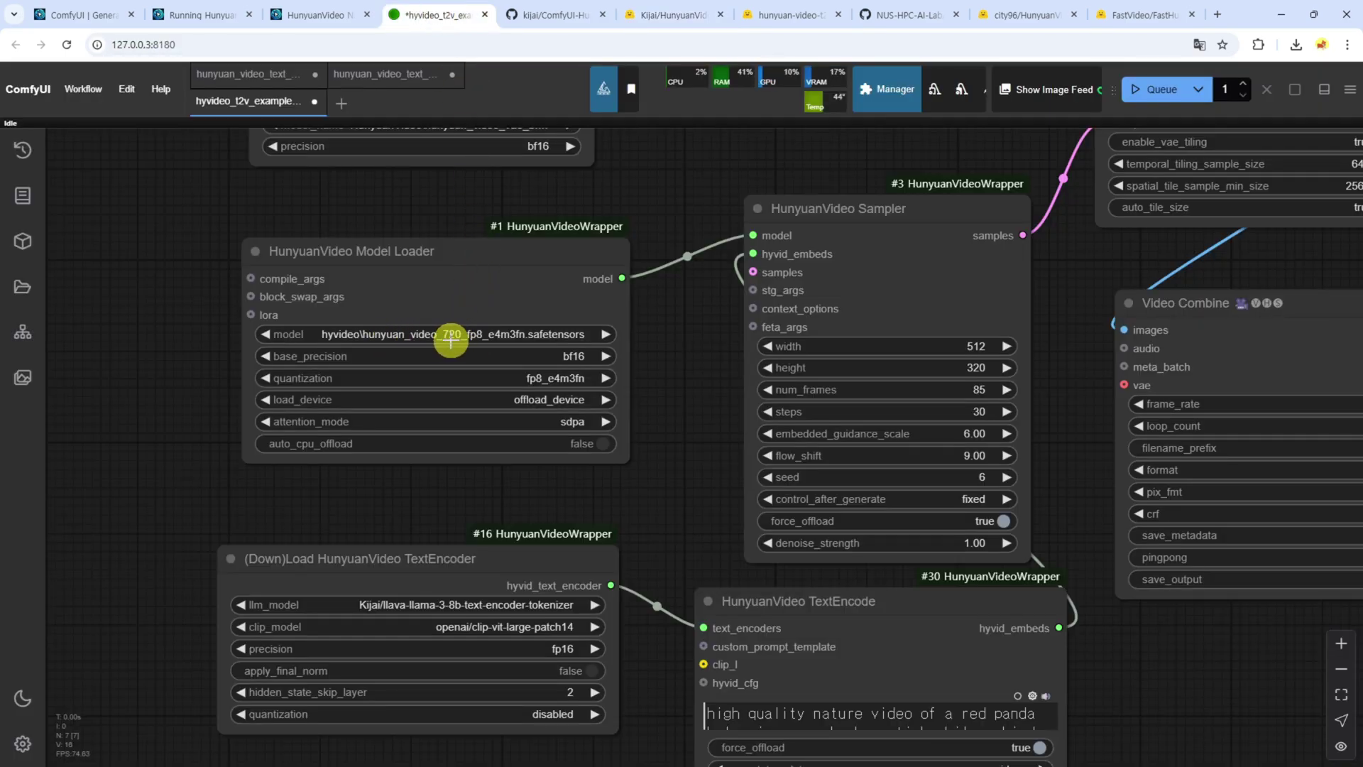
left_click(781, 14)
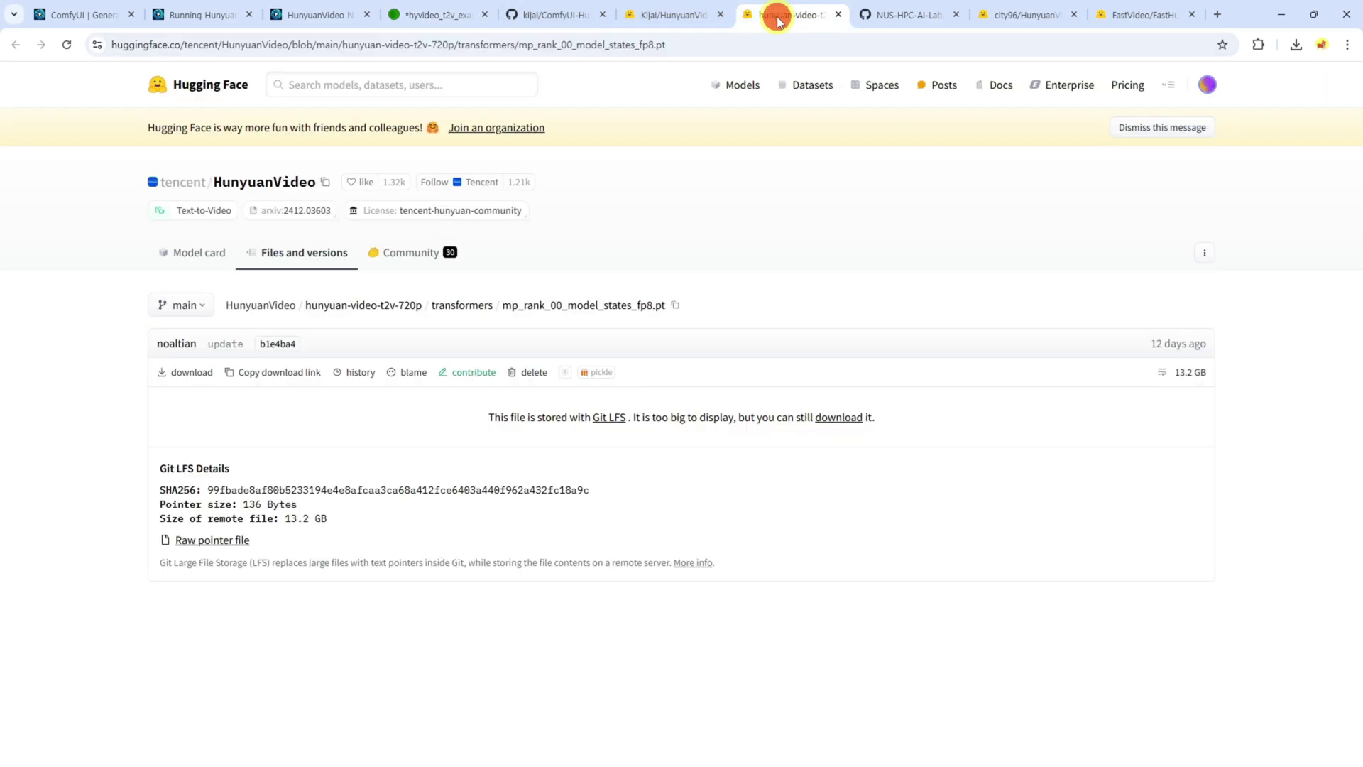
left_click(675, 14)
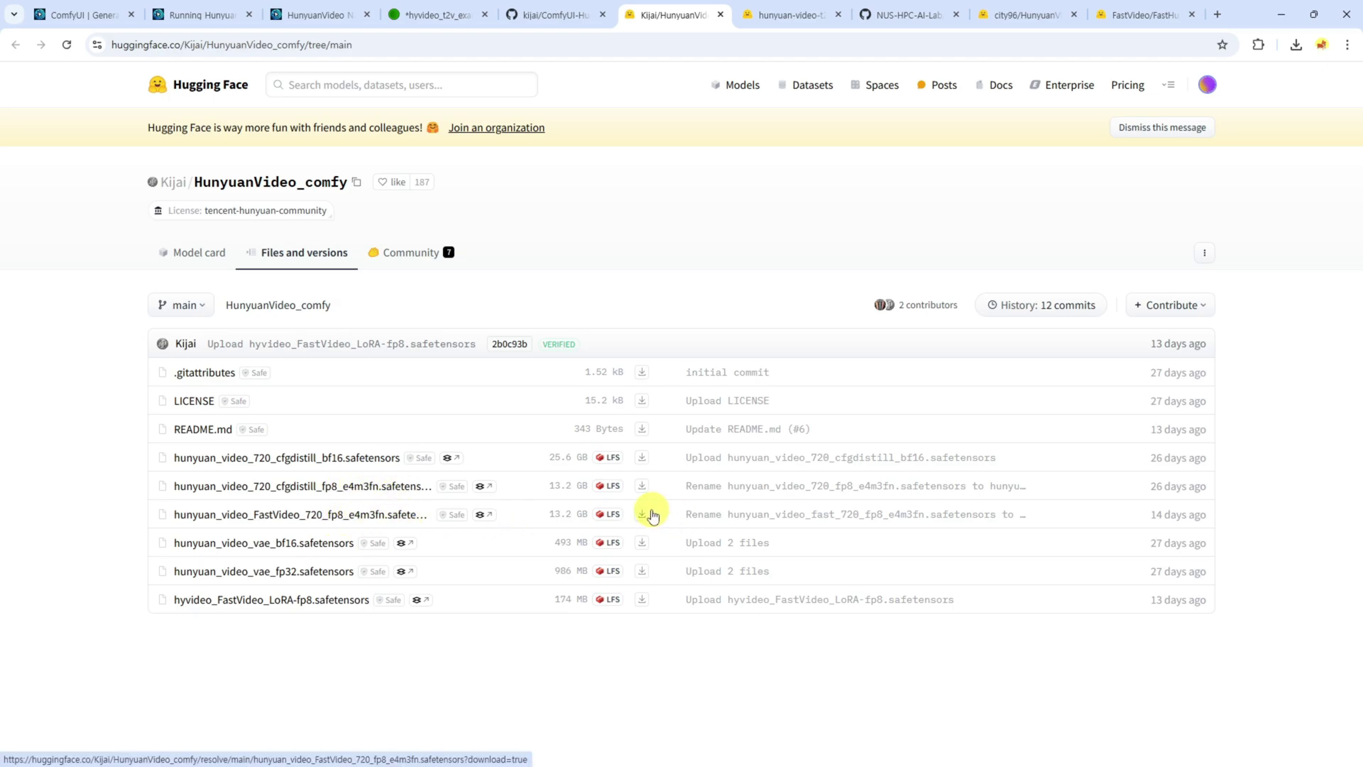
left_click(642, 485)
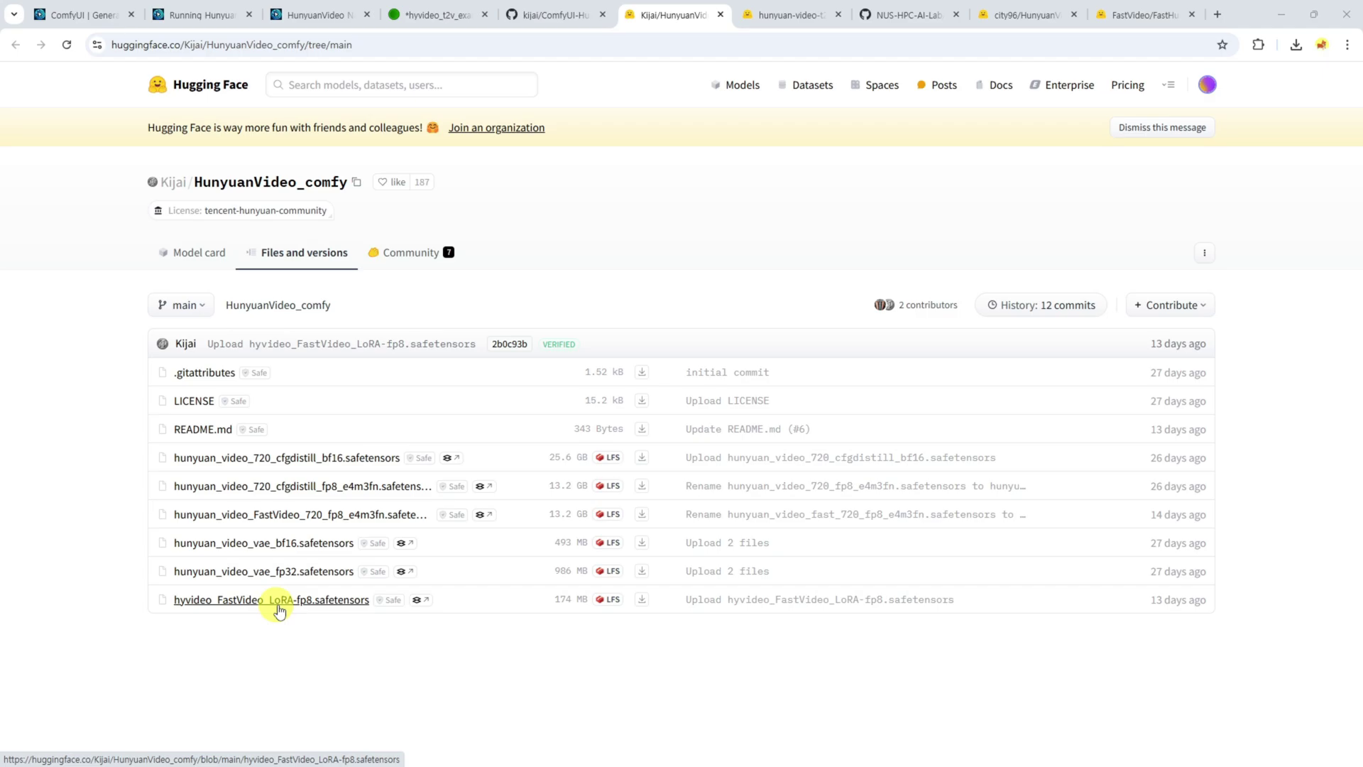
Switch to File Explorer and open the HunyuanVideo folder under Packages\ComfyUI\models\diffusion_models.
key("alt+Tab")
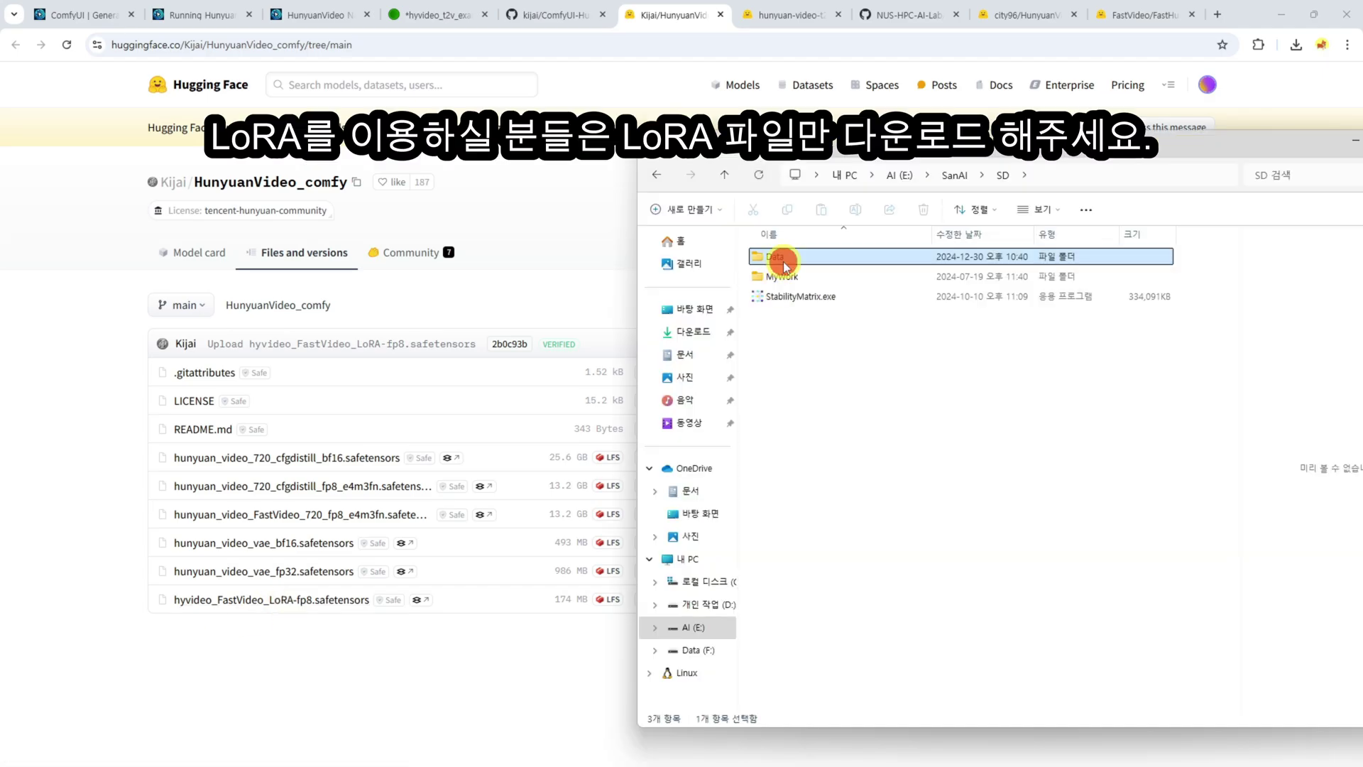
double_click(784, 336)
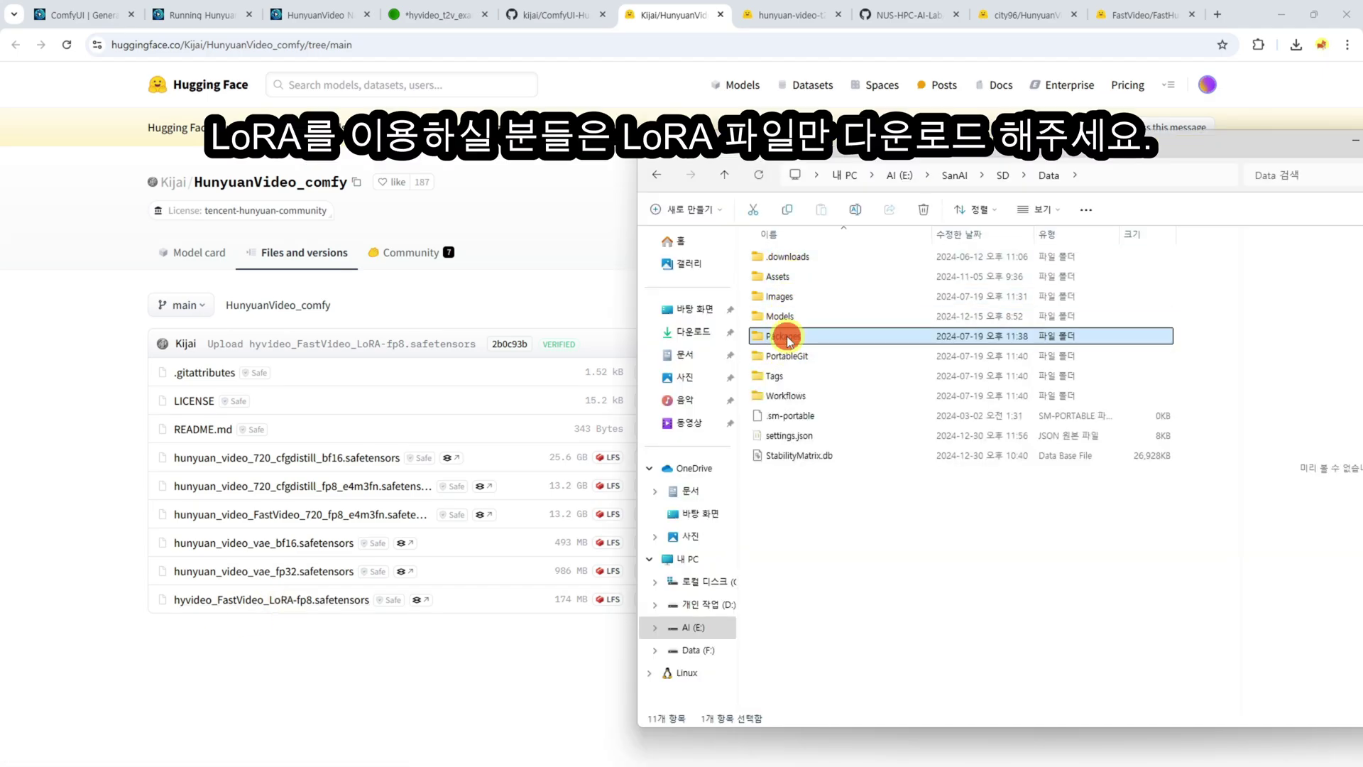
double_click(781, 257)
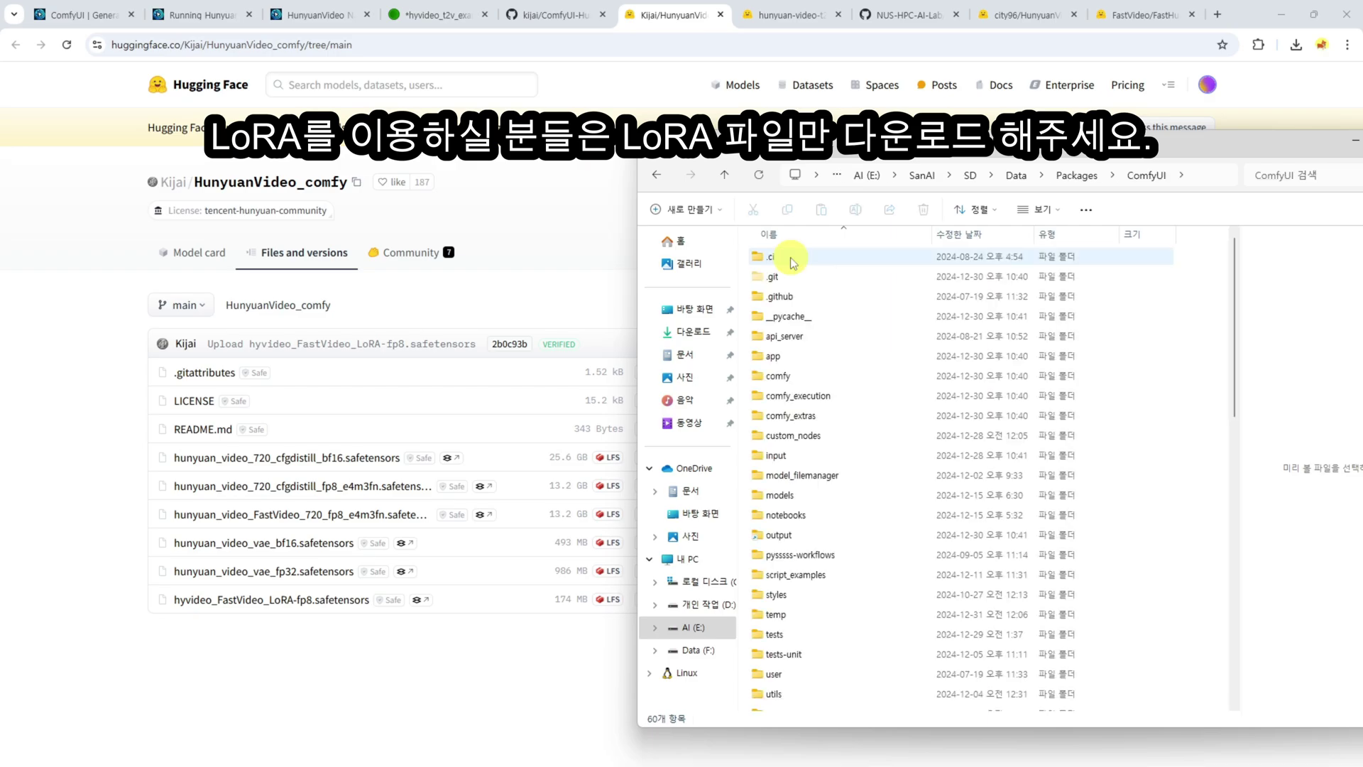
scroll(785, 426, "down", 2)
double_click(784, 391)
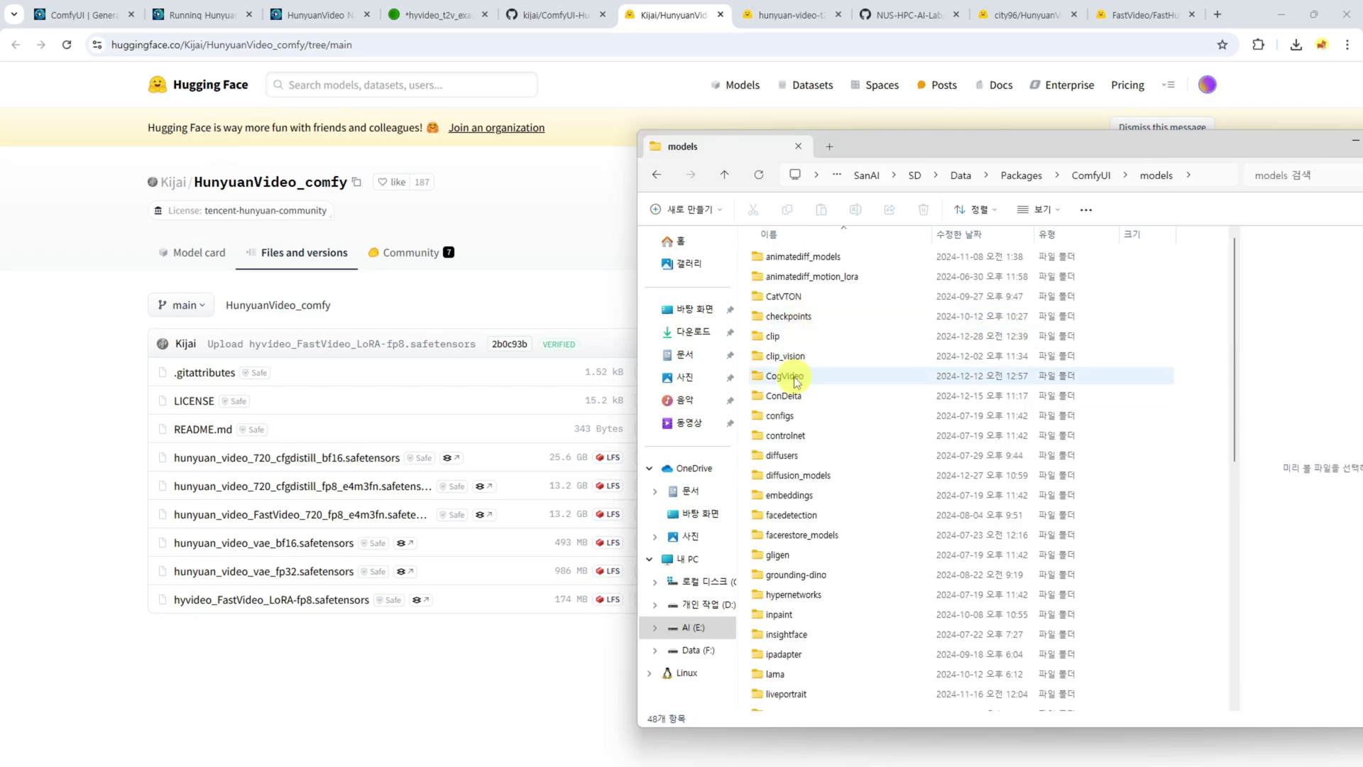
double_click(783, 443)
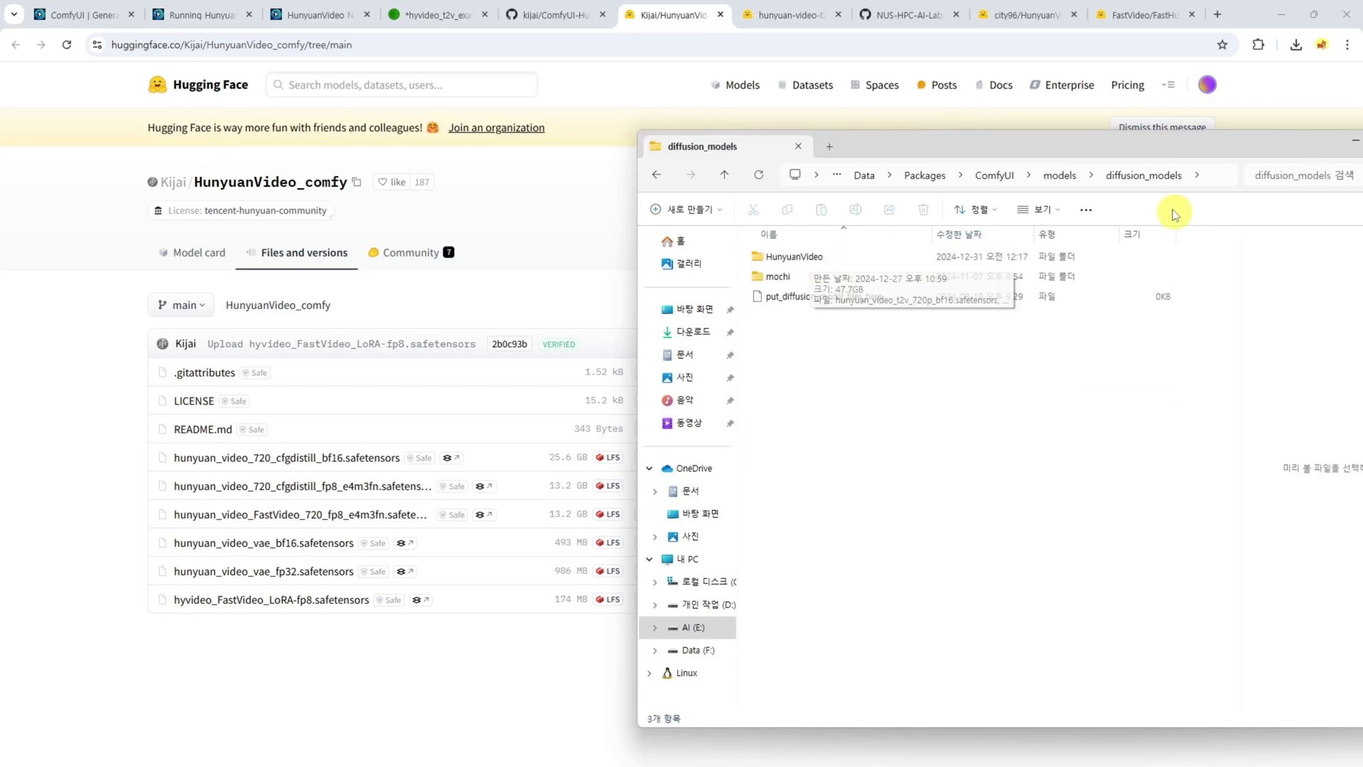
double_click(812, 264)
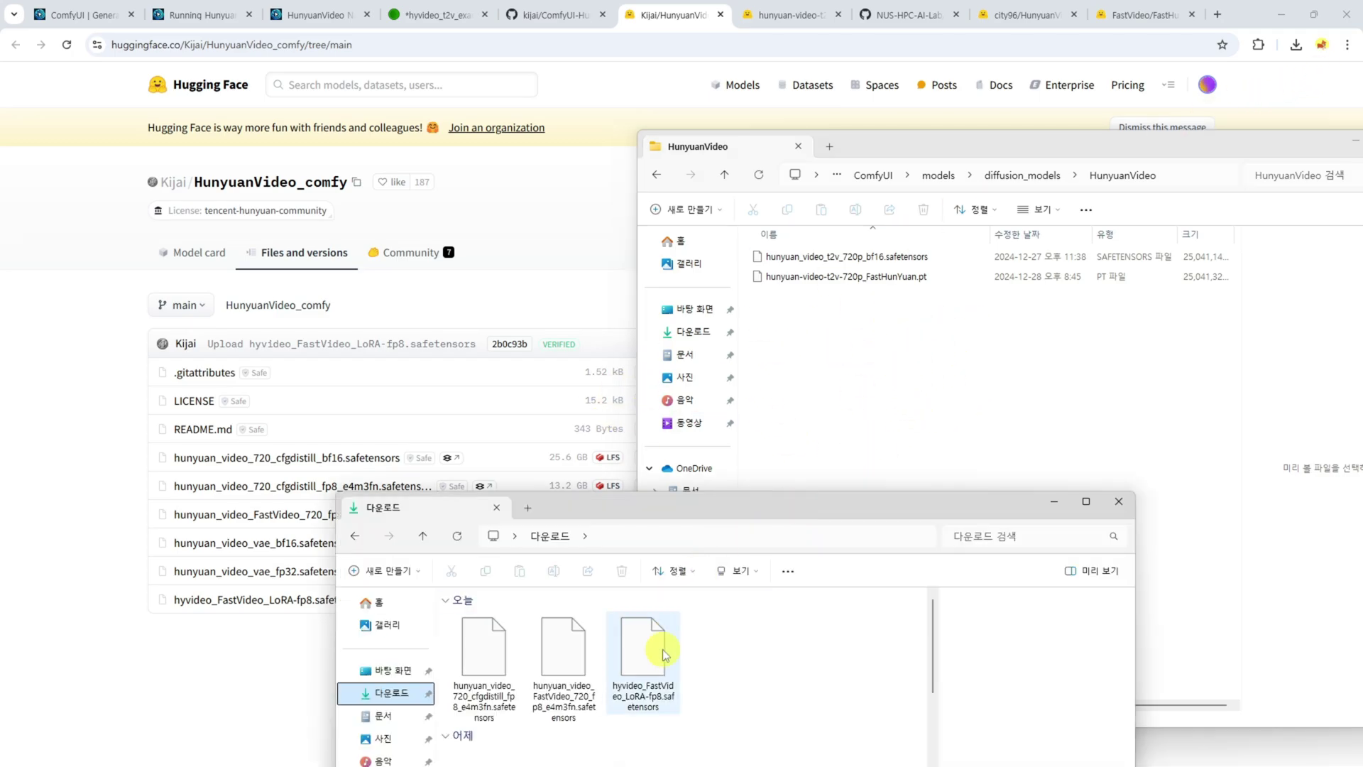
Move the downloaded hunyuan_video_720_cfgdistill_fp8_e4m3fn and hunyuan_video_FastVideo_720_fp8_e4m3fn safetensors files into diffusion_models\HunyuanVideo.
left_click(489, 650)
left_click(563, 649, "ctrl")
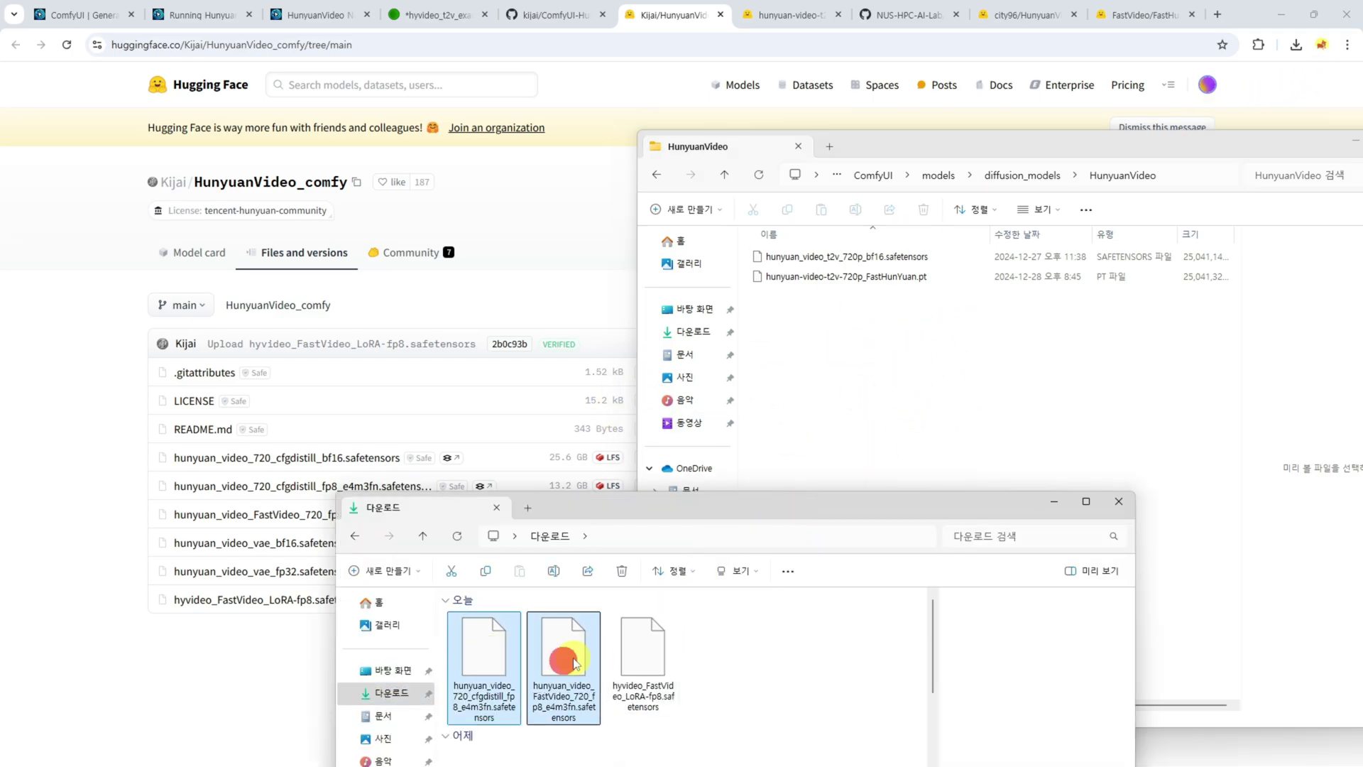
left_click(900, 387)
key("ctrl+v")
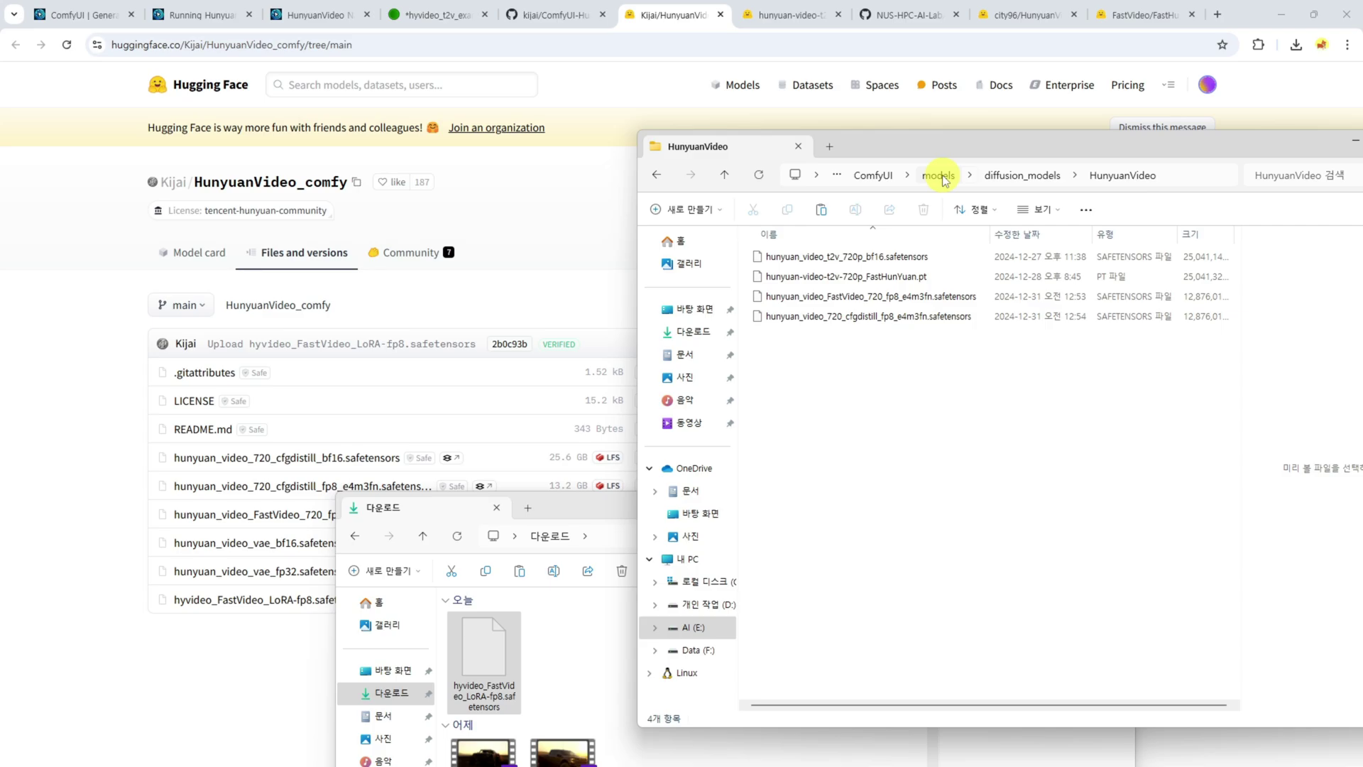
Create a HunyuanVideo folder in Data\Models\Lora and move the downloaded hyvideo_FastVideo_LoRA-fp8.safetensors into it.
left_click(872, 177)
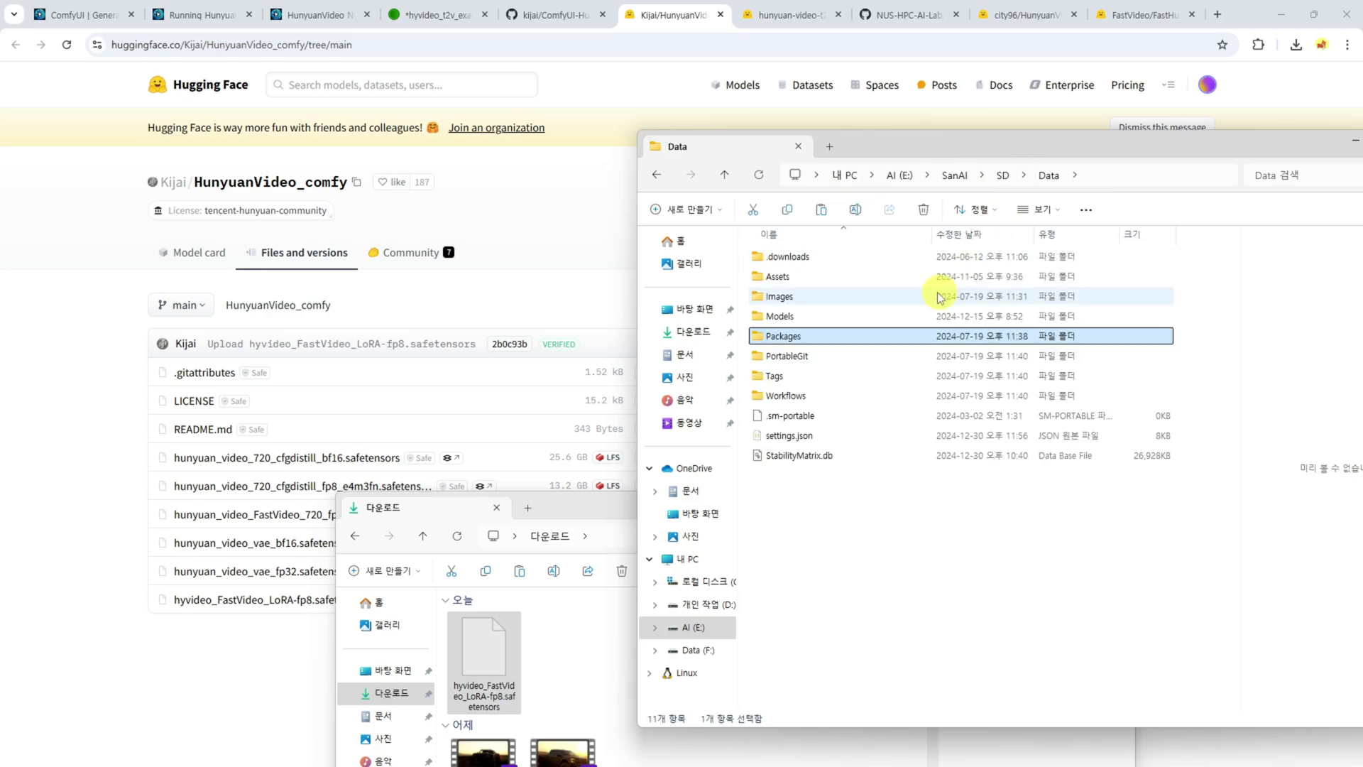
double_click(785, 313)
double_click(776, 614)
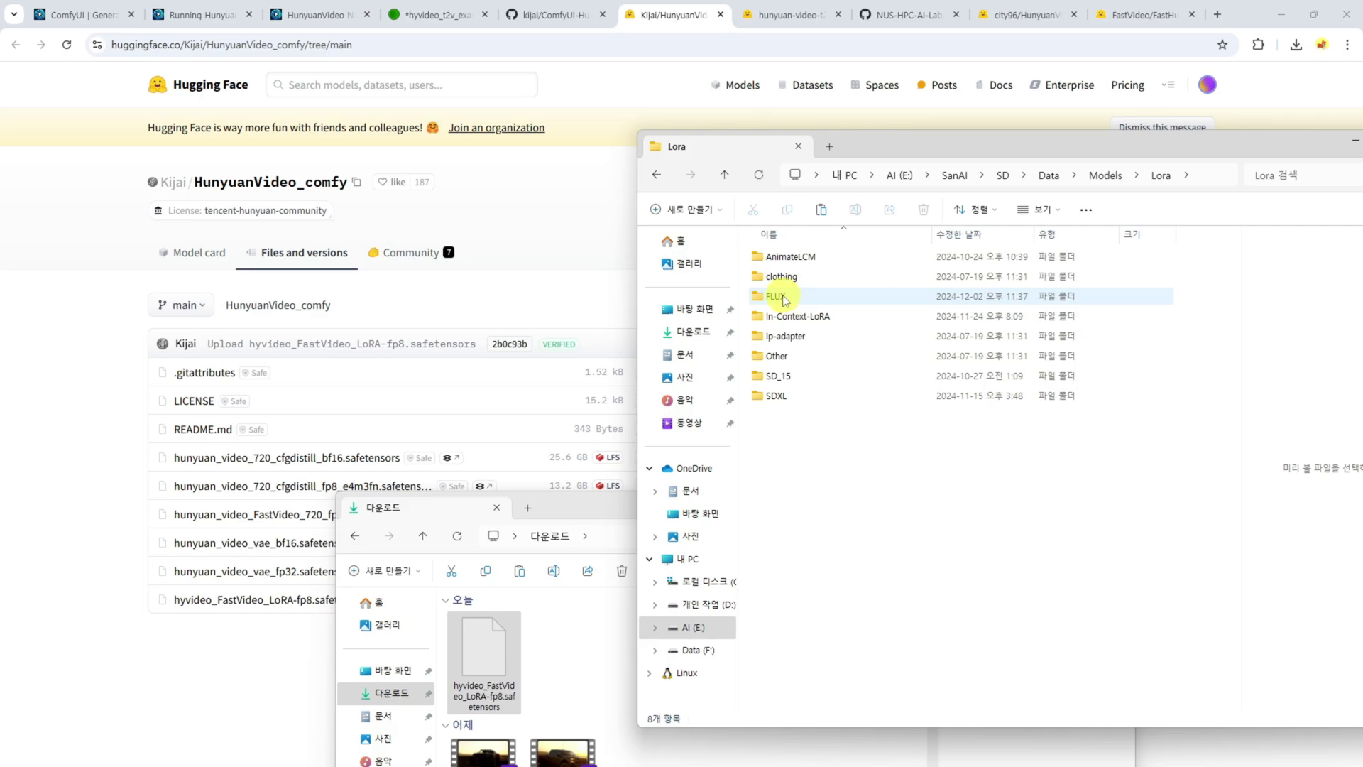
right_click(786, 448)
left_click(828, 642)
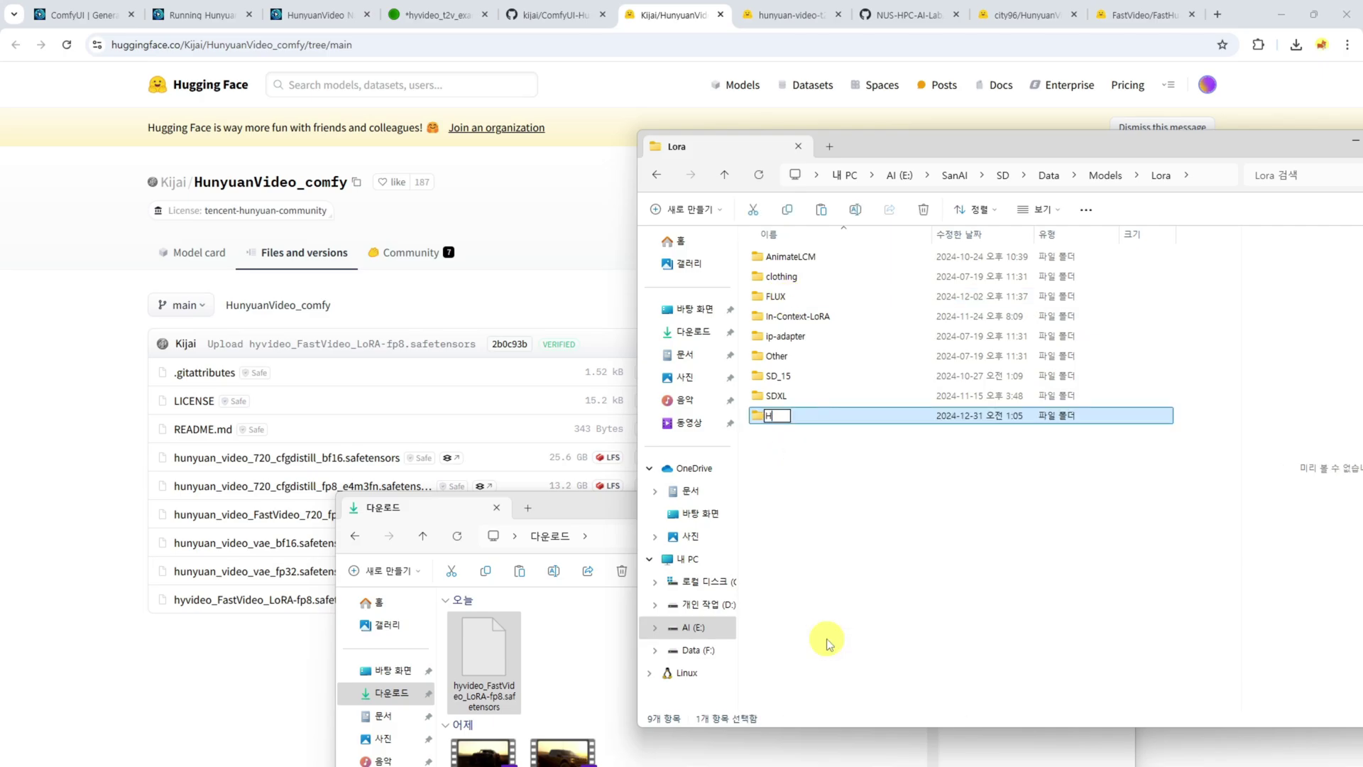
type("HunyuanVideo")
key("Return")
key("Return")
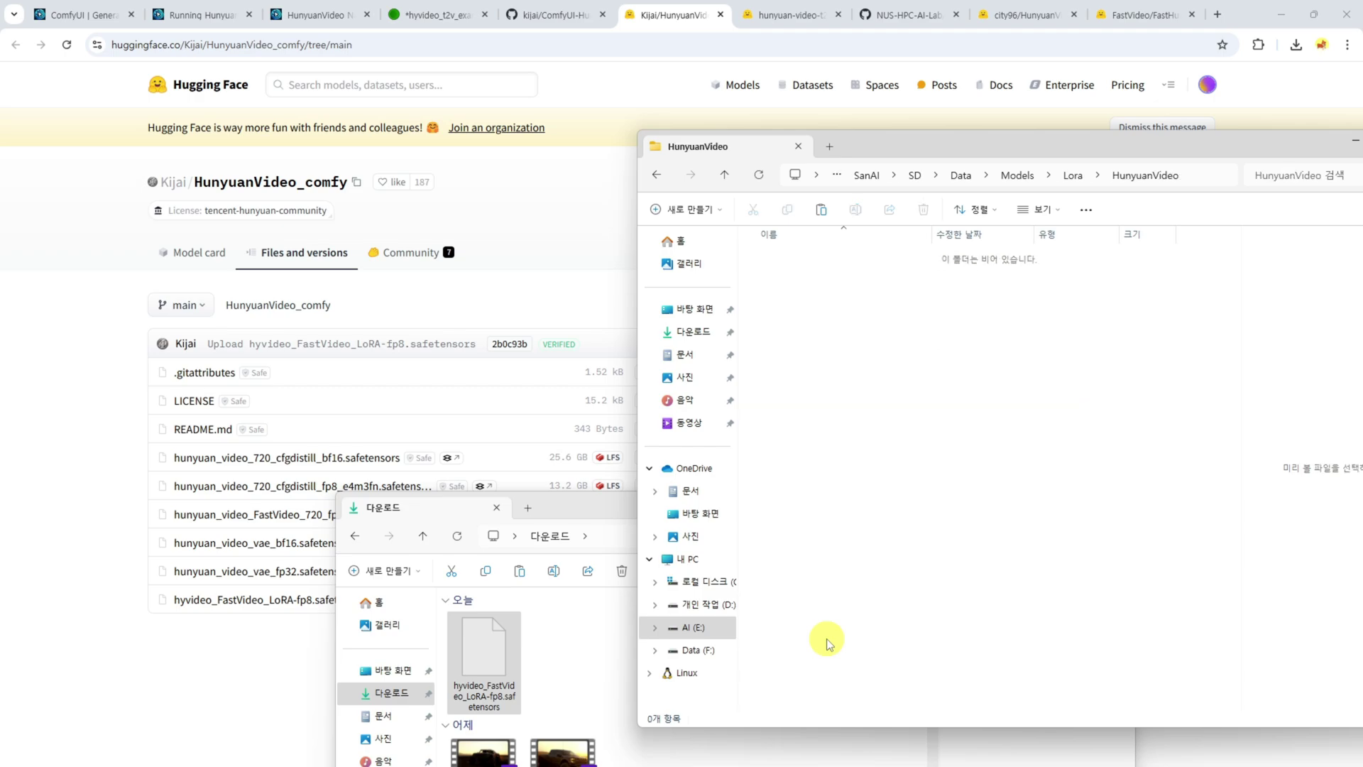
key("ctrl+v")
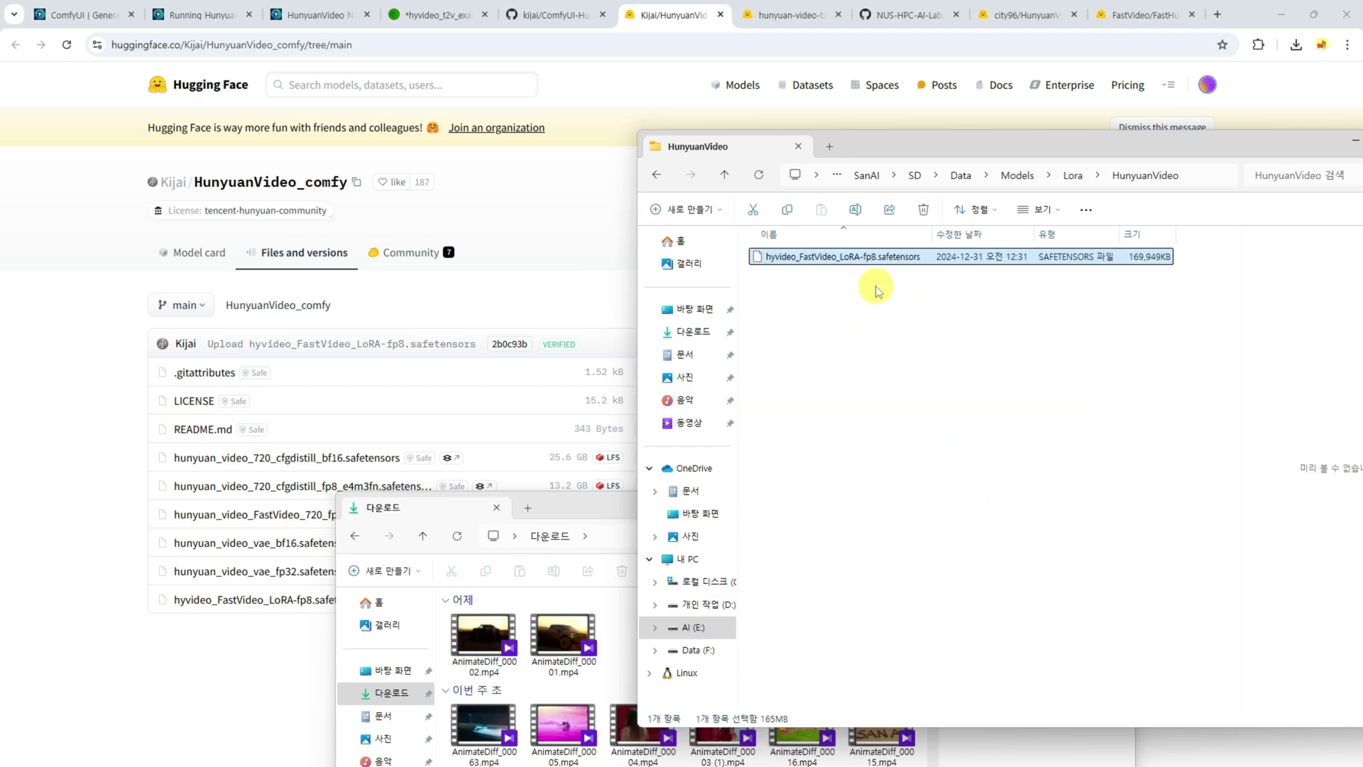
left_click(560, 298)
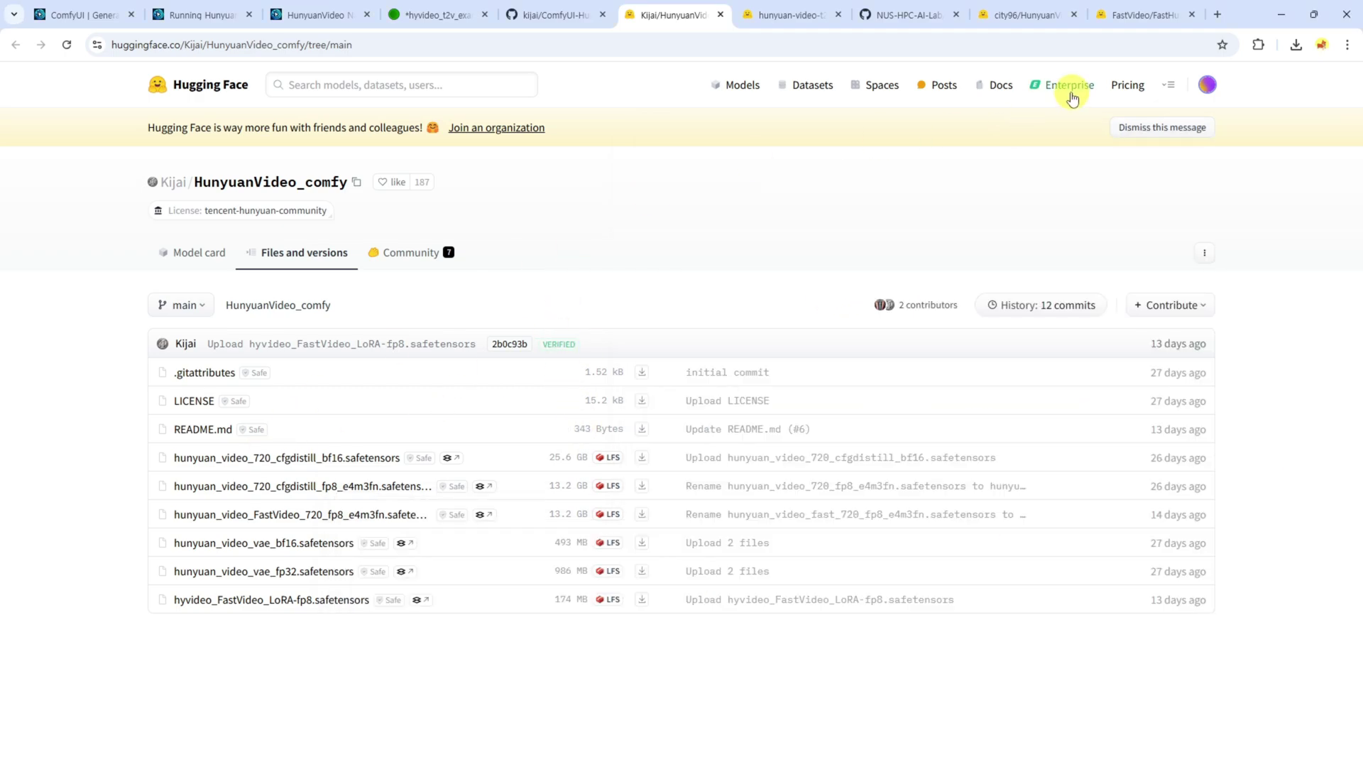
Return to the ComfyUI workflow and select HunyuanVideo\hunyuan_video_vae_bf16.safetensors as the HunyuanVideo VAE Loader's model_name.
key("ctrl+4")
scroll(607, 284, "up", 2)
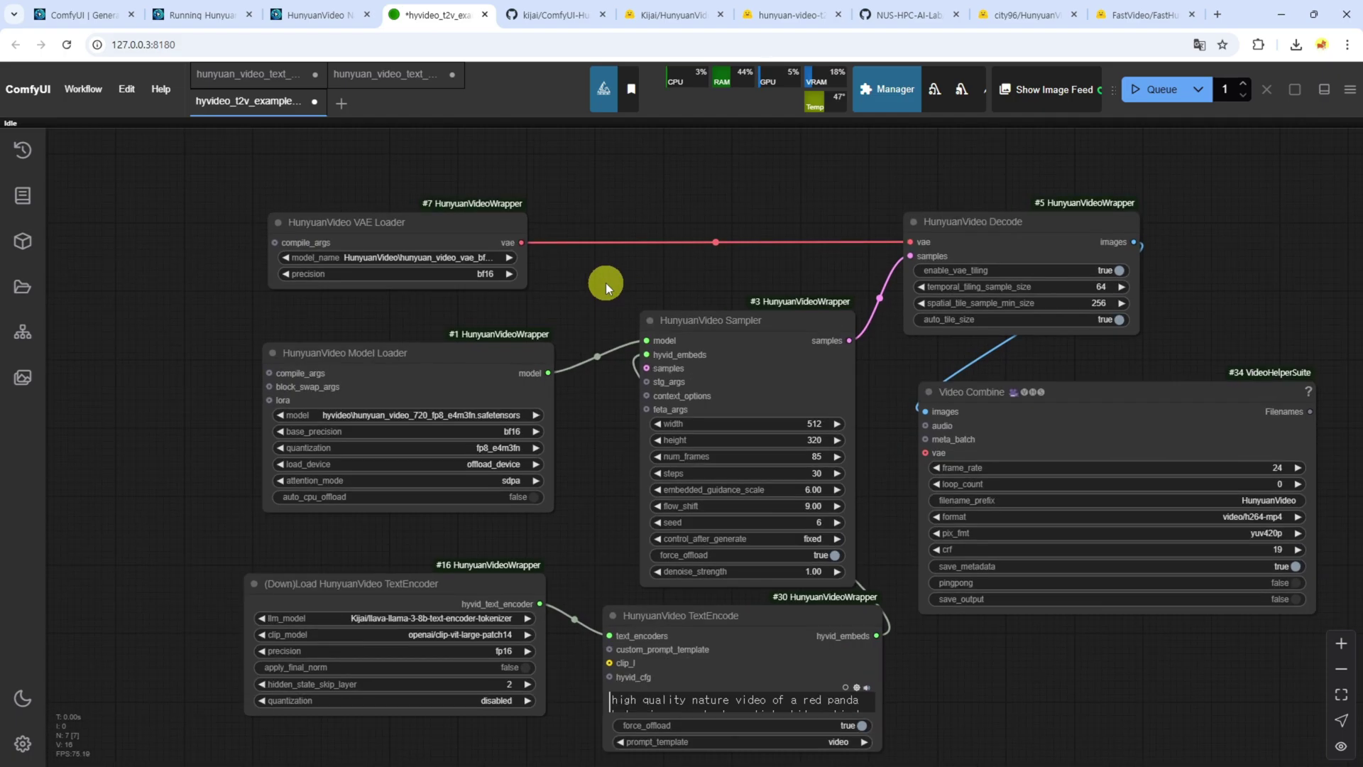
scroll(287, 273, "up", 4)
left_click(381, 247)
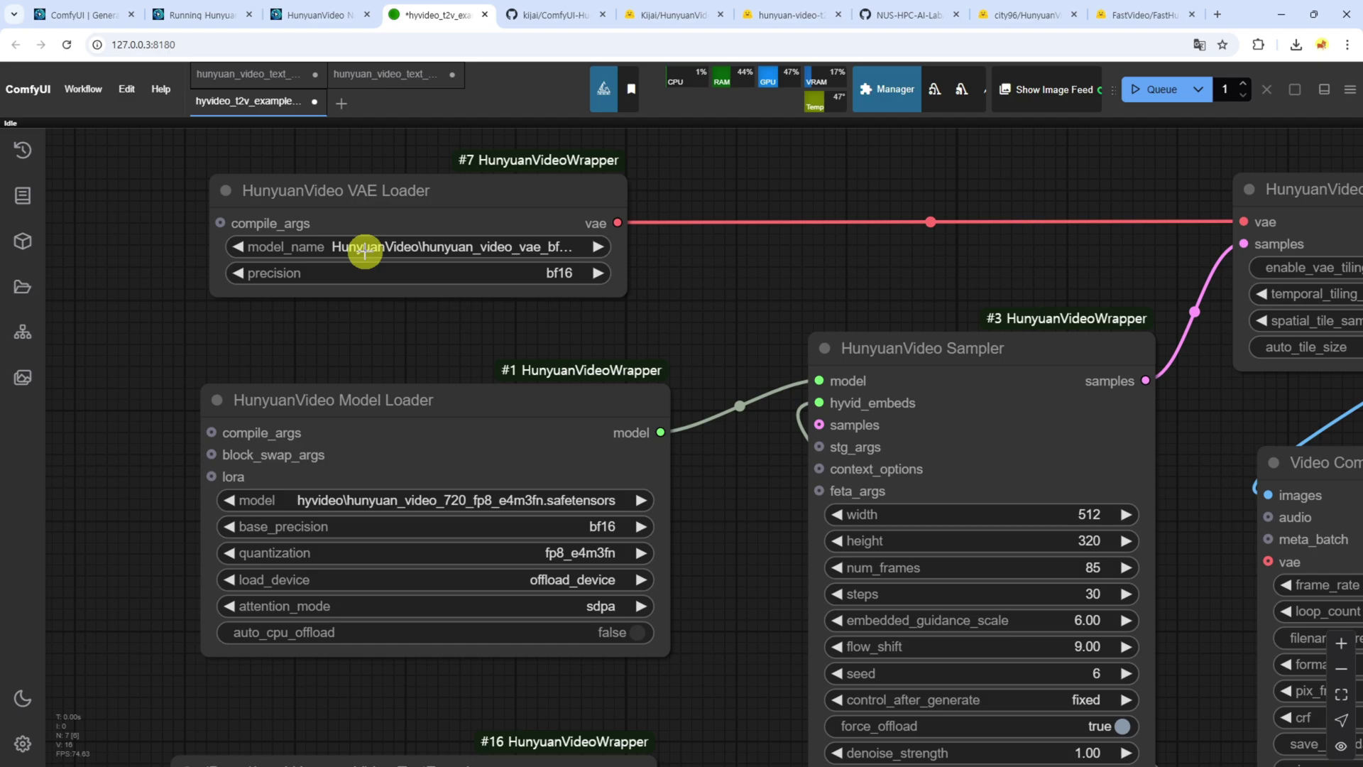
left_click(371, 246)
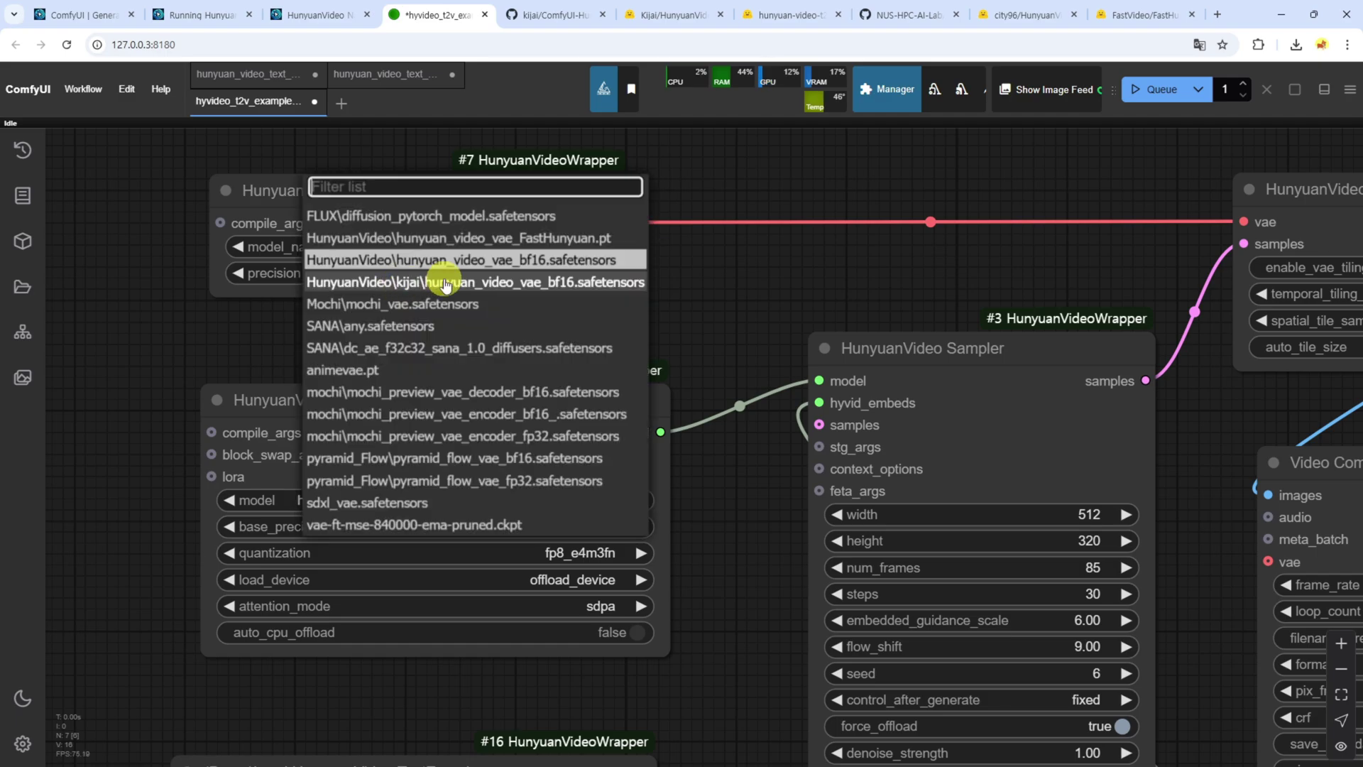
left_click(465, 264)
Refresh the node definitions and set the HunyuanVideo Model Loader's model to HunyuanVideo\hunyuan_video_720_cfgdistill_fp8_e4m3fn.safetensors.
scroll(663, 313, "down", 3)
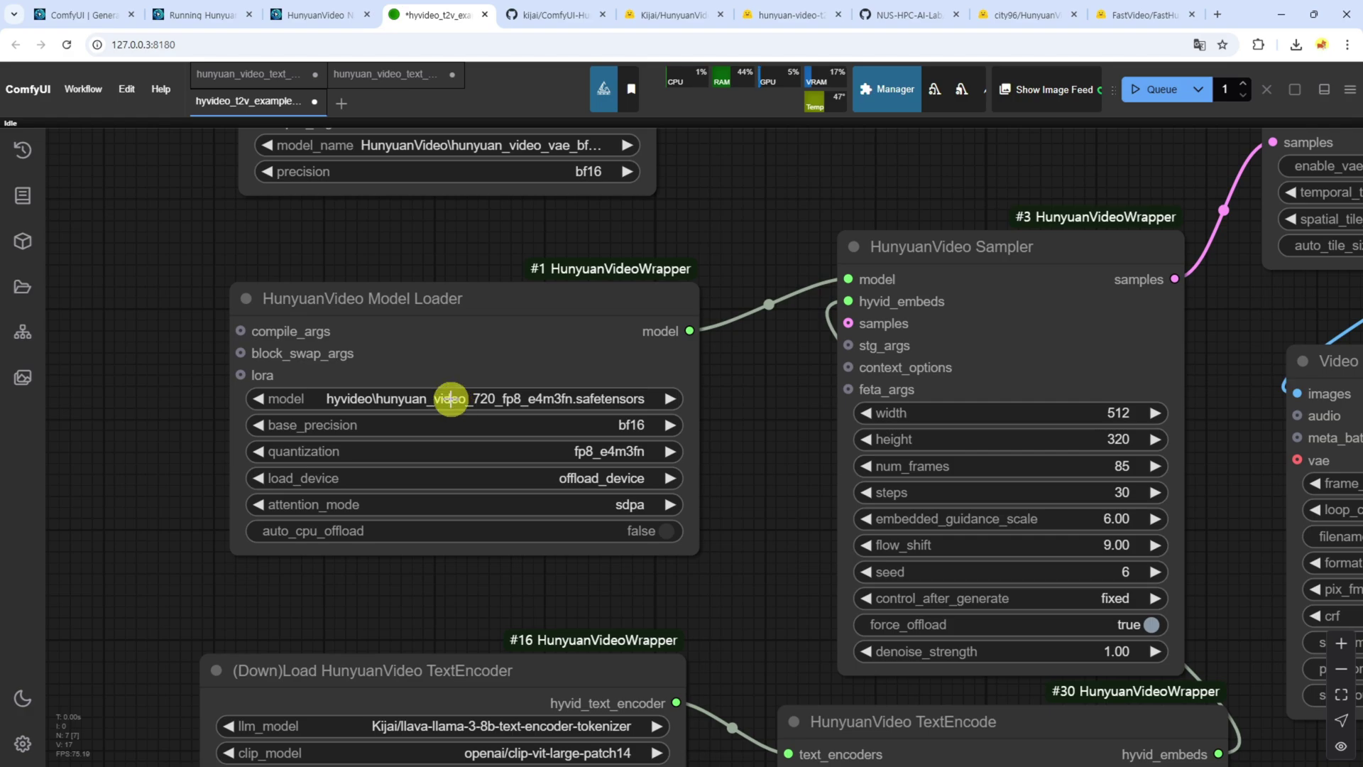
left_click(541, 398)
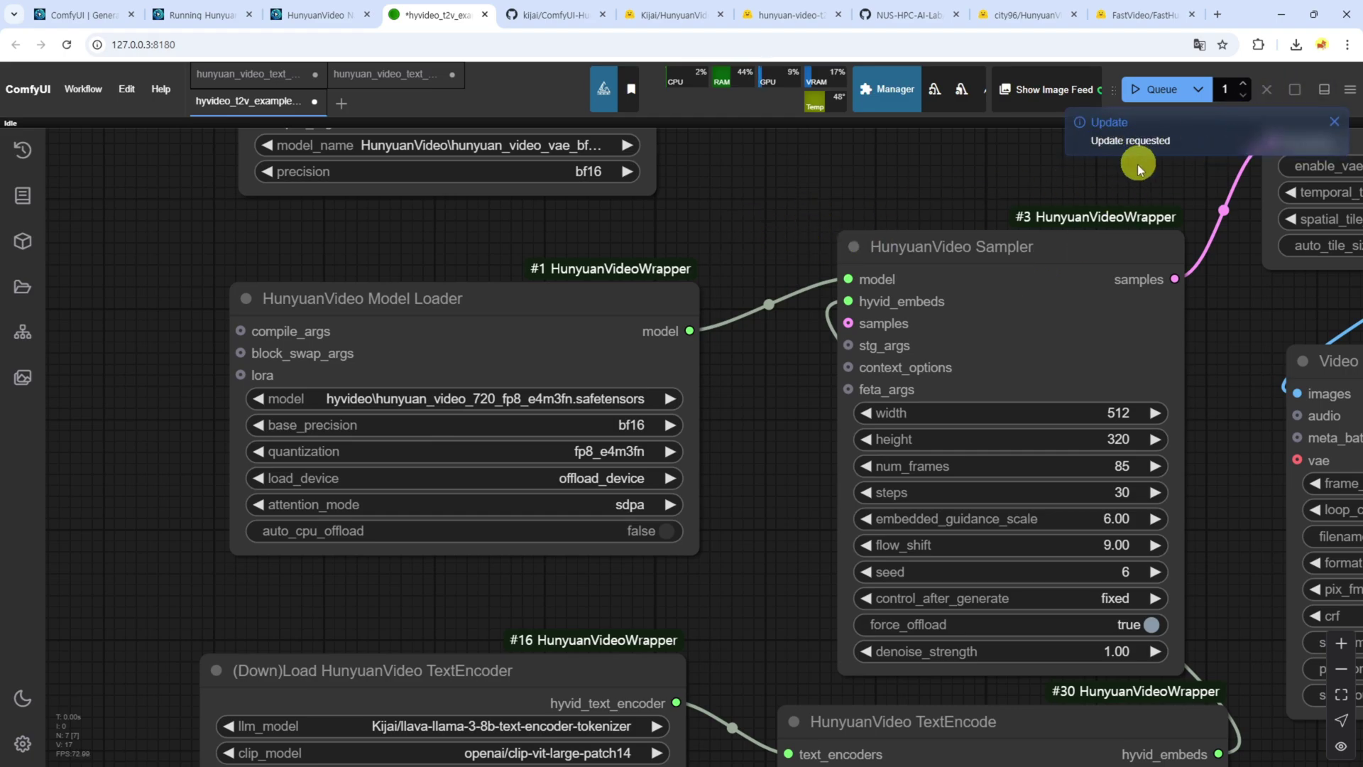
left_click(522, 398)
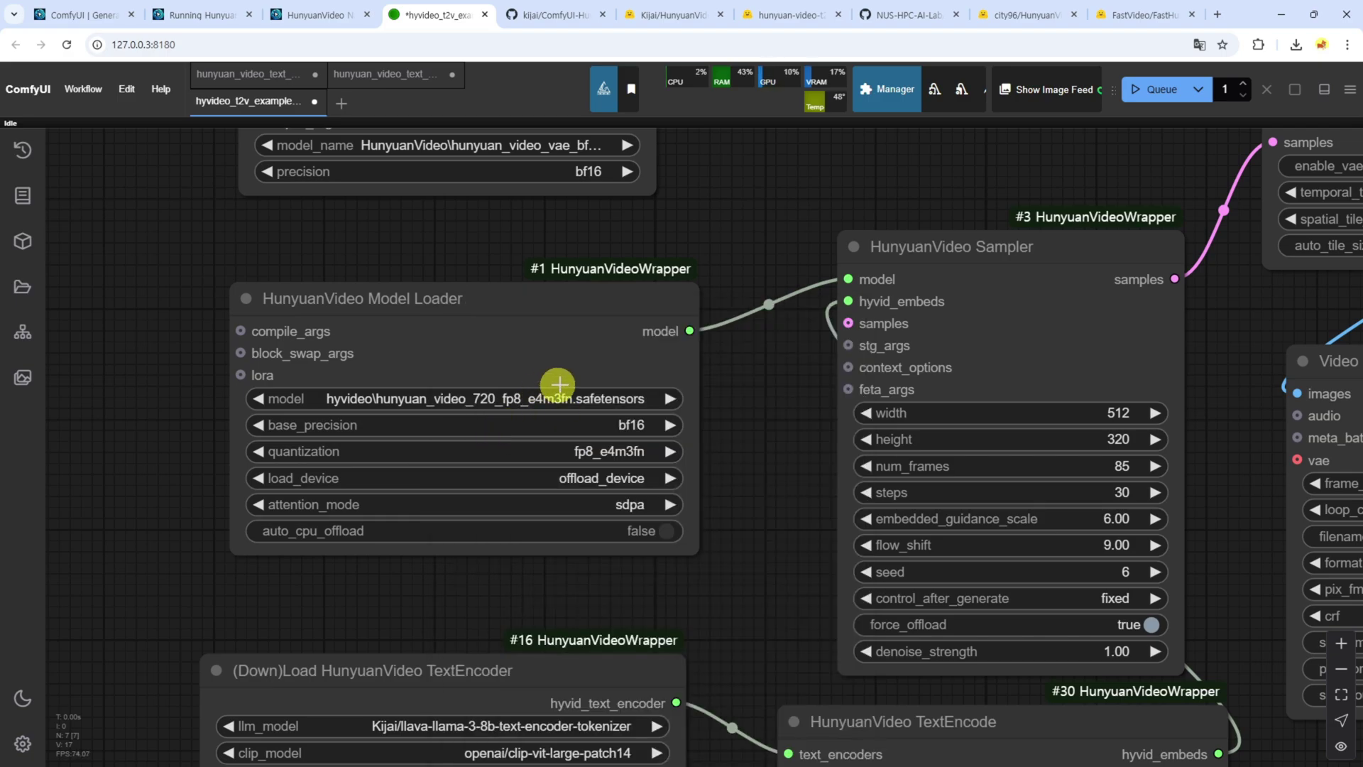
left_click(675, 14)
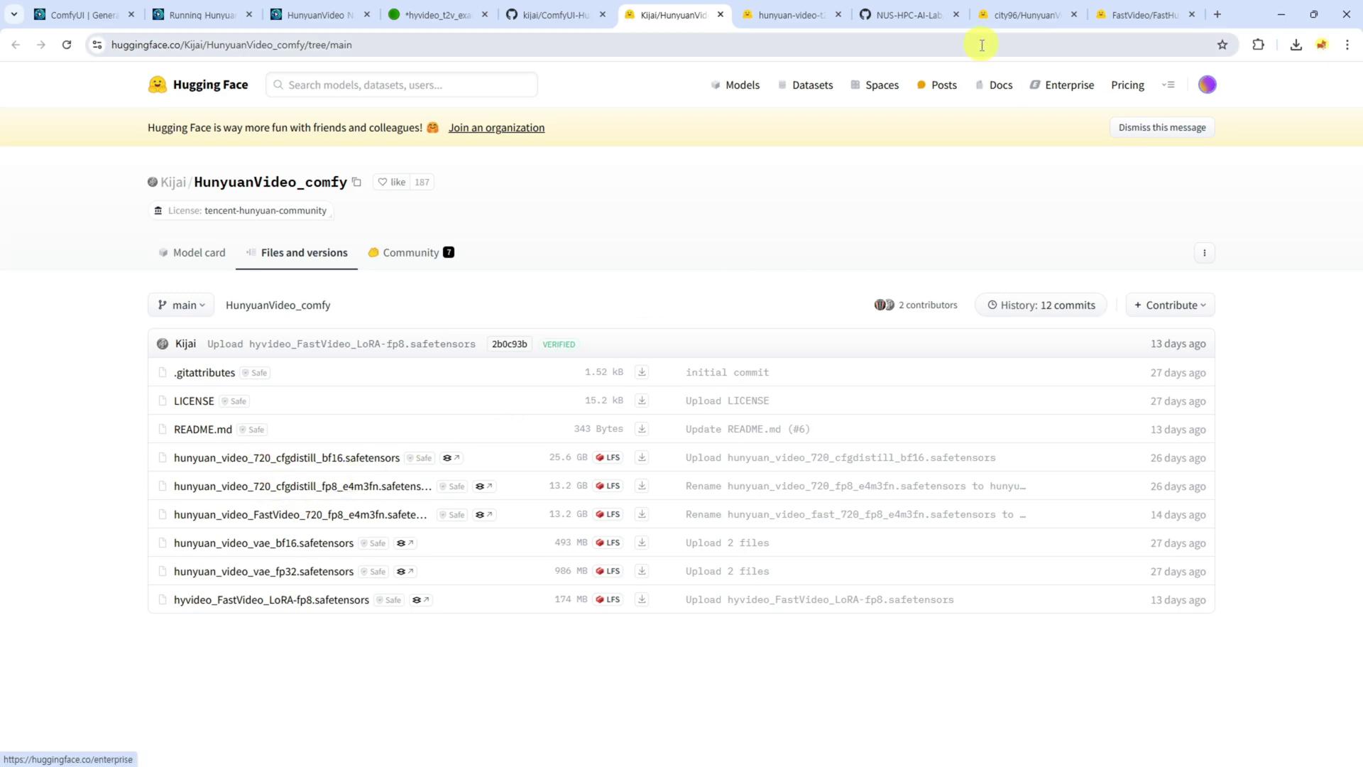
left_click(427, 28)
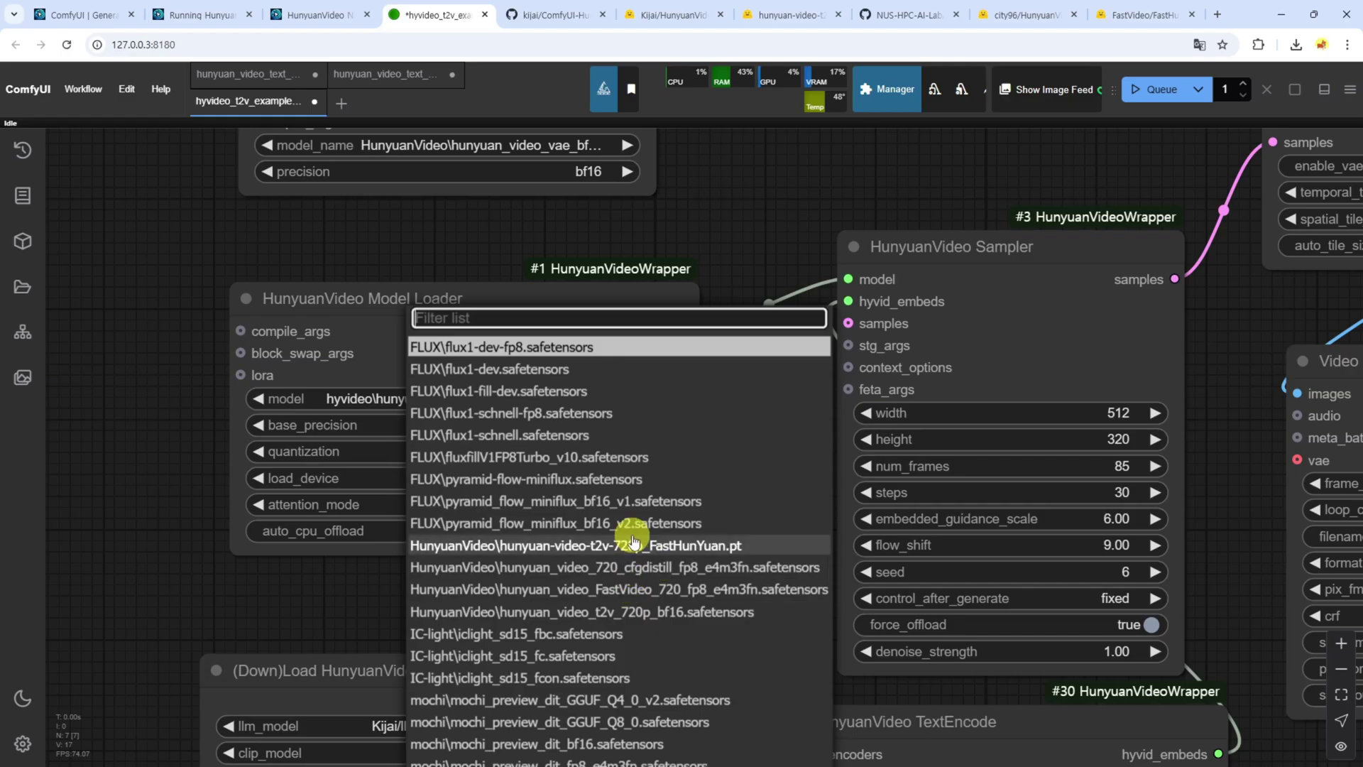
left_click(628, 566)
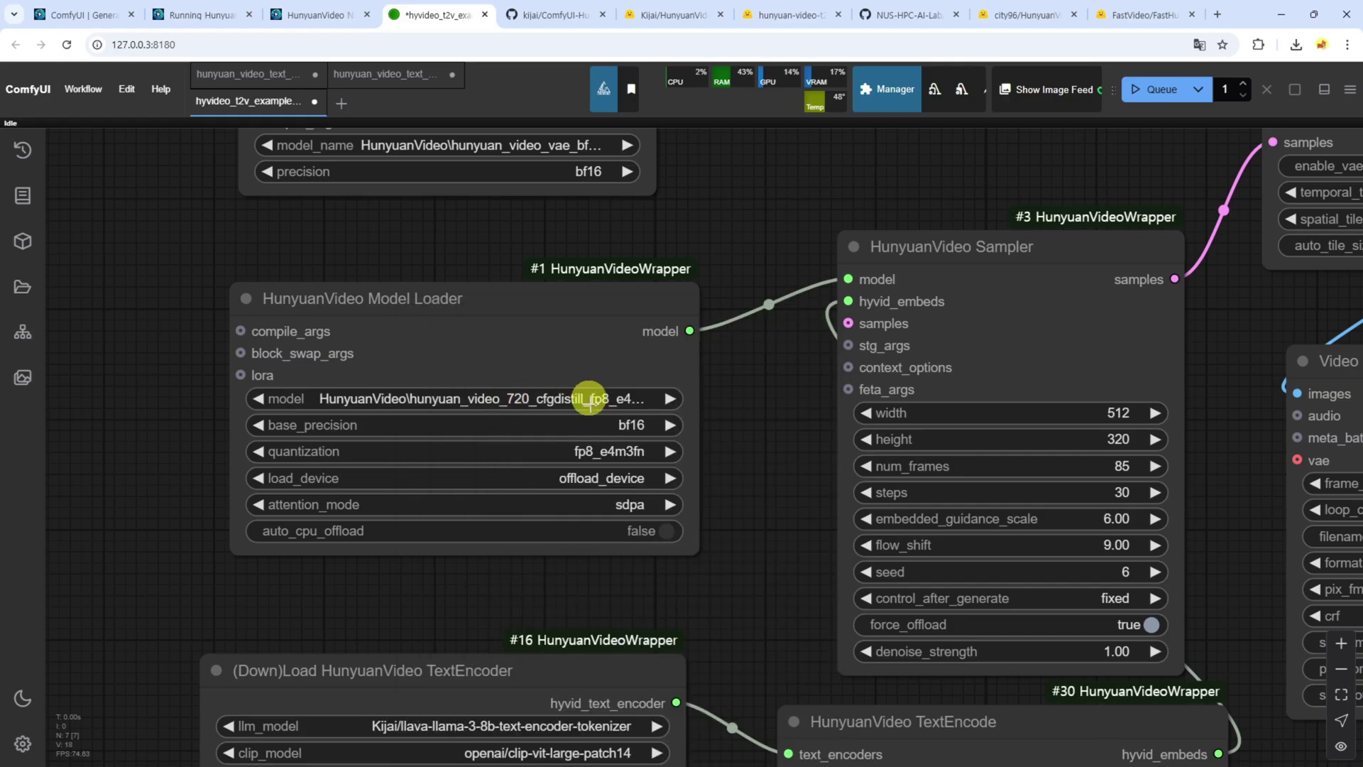
Examine the TextEncoder loader's model names and look through the Data\Models folder for a matching text encoder location.
left_click_drag(739, 544, 748, 319)
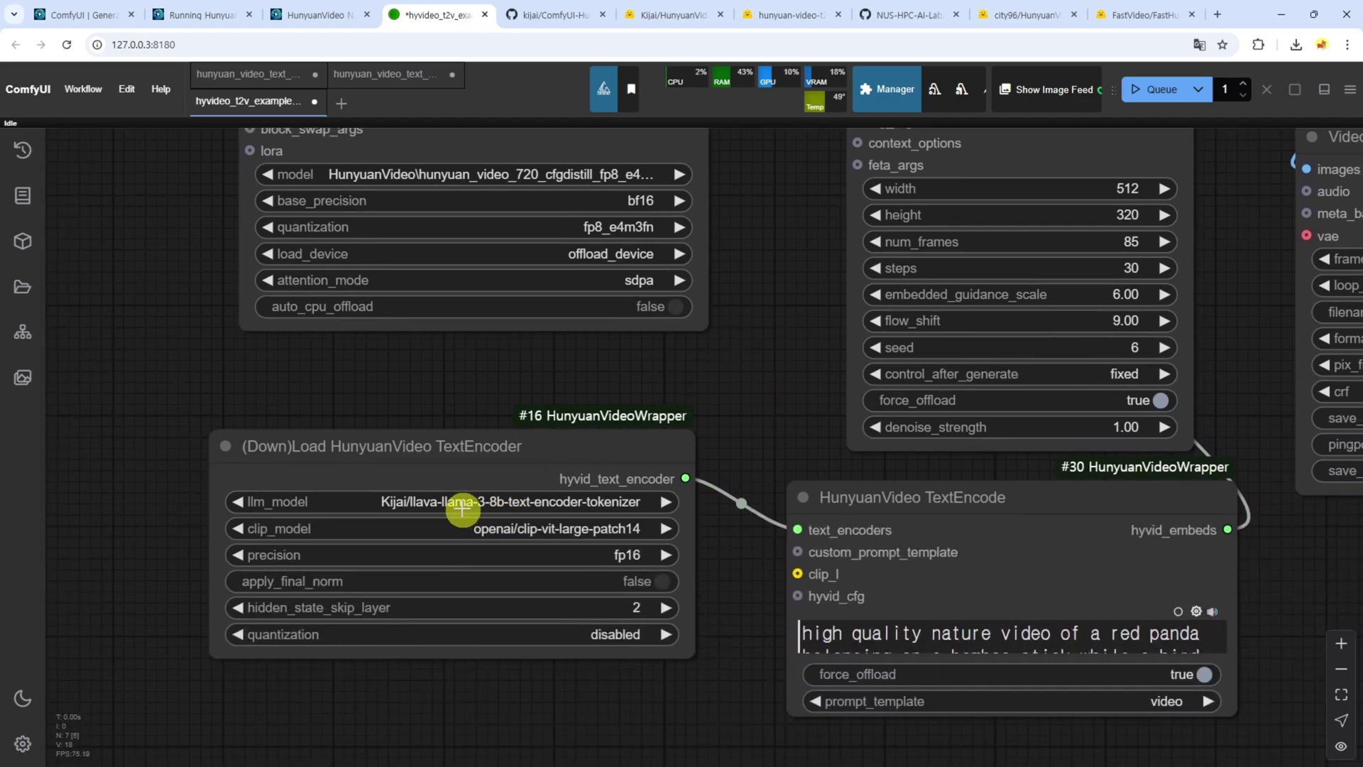
scroll(462, 508, "up", 5)
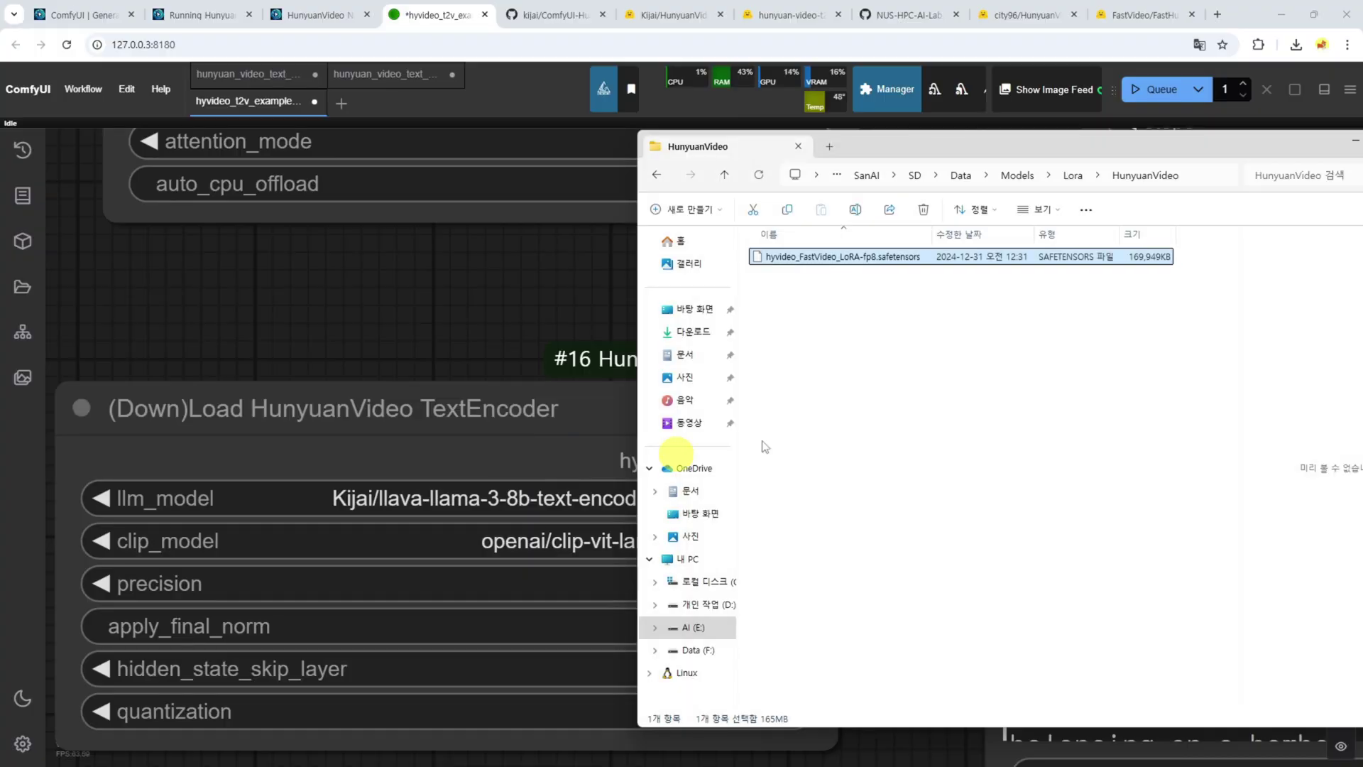
left_click(1016, 175)
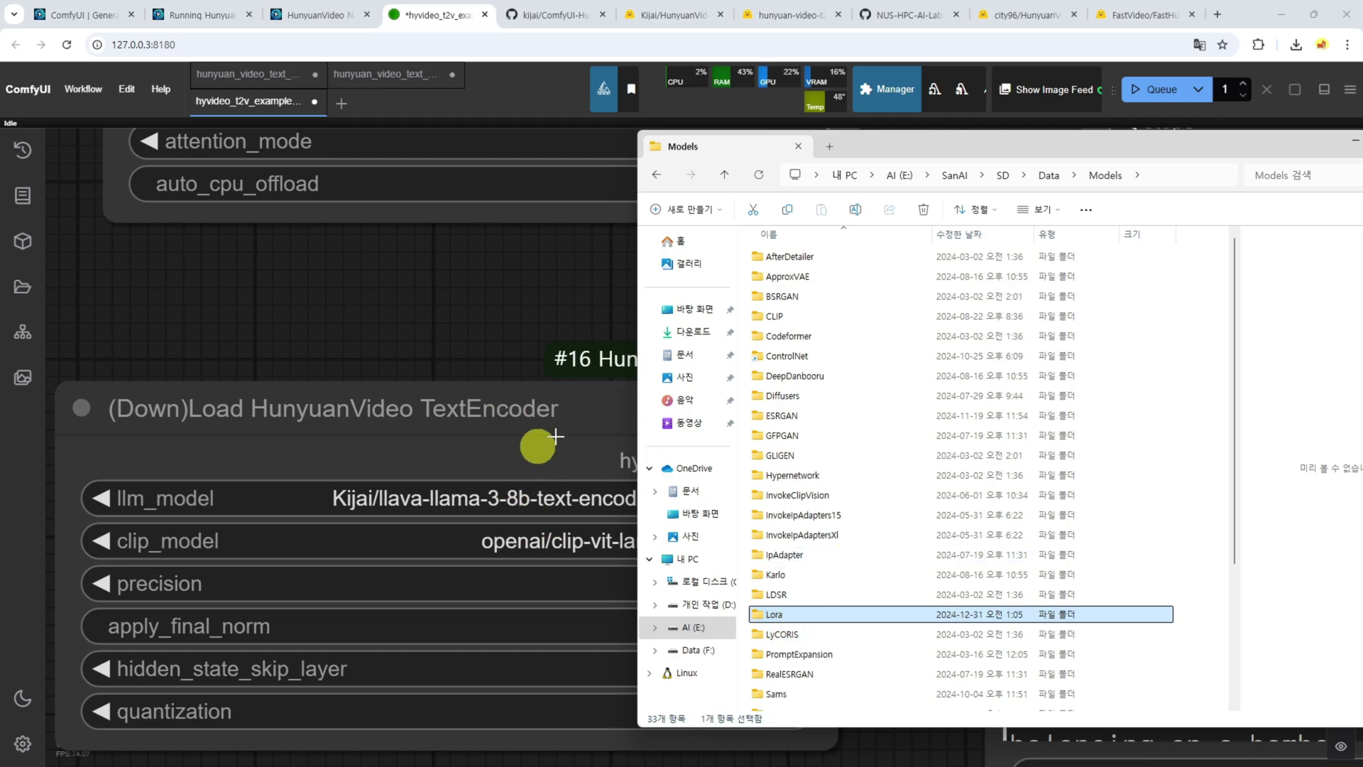
scroll(850, 500, "down", 3)
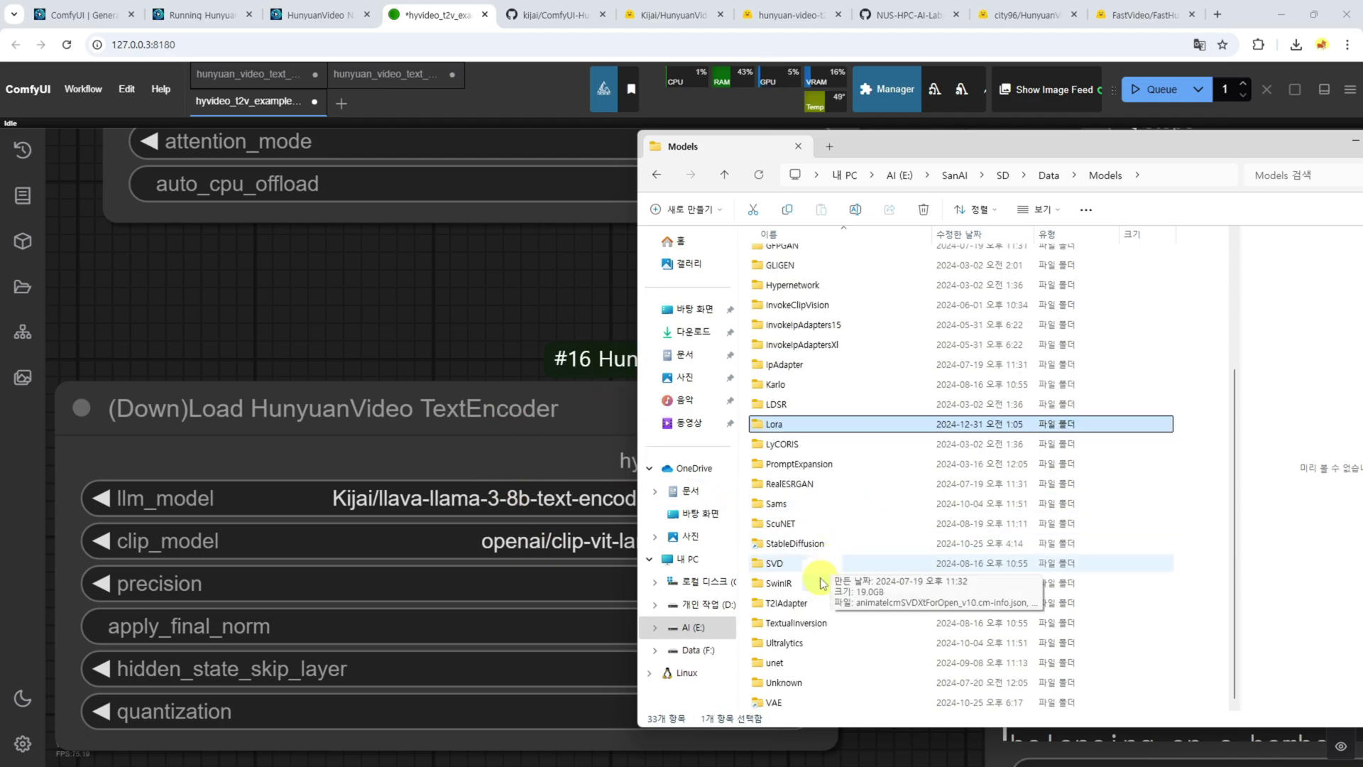
scroll(808, 607, "up", 2)
scroll(807, 608, "up", 2)
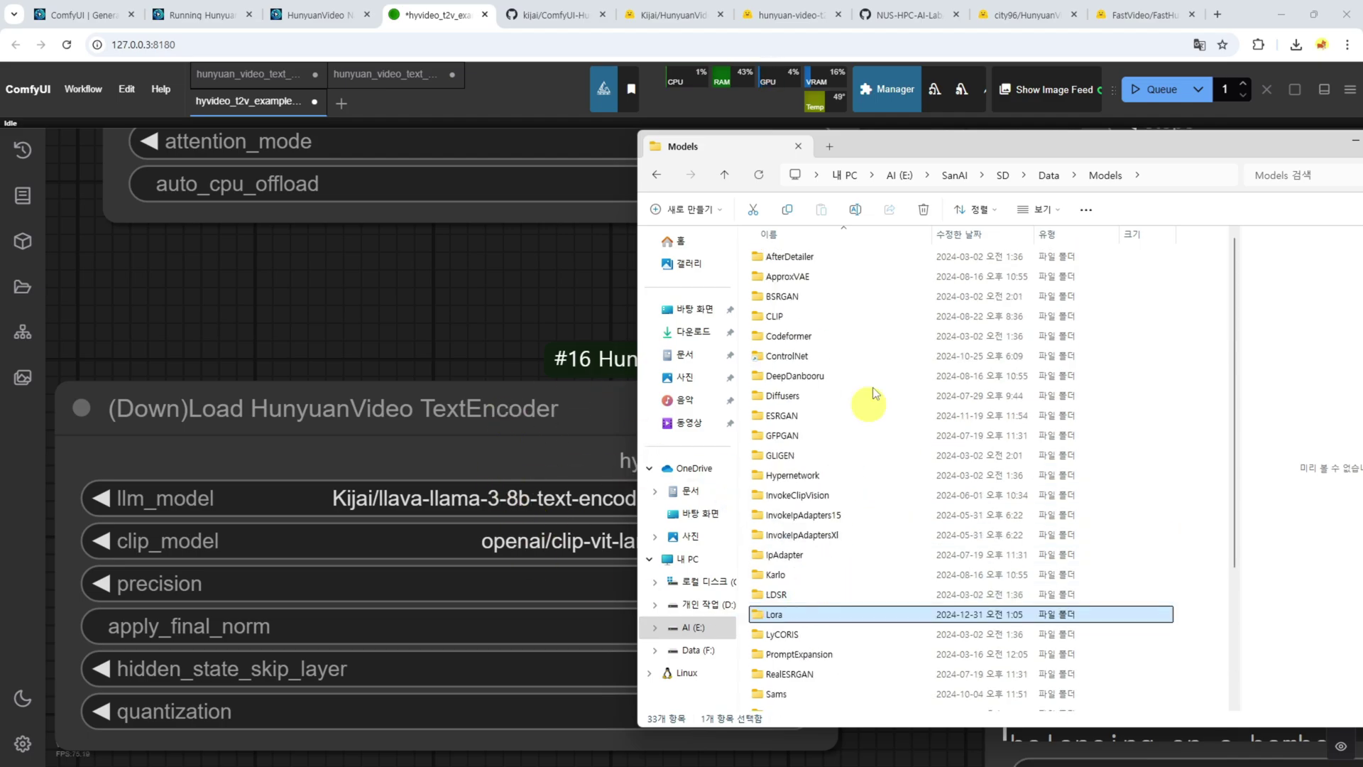
Open Data\Packages\ComfyUI\models\LLM\llava-llama-3-8b-text-encoder-tokenizer and examine its files, then return to the workflow.
left_click(1048, 176)
double_click(791, 335)
double_click(798, 256)
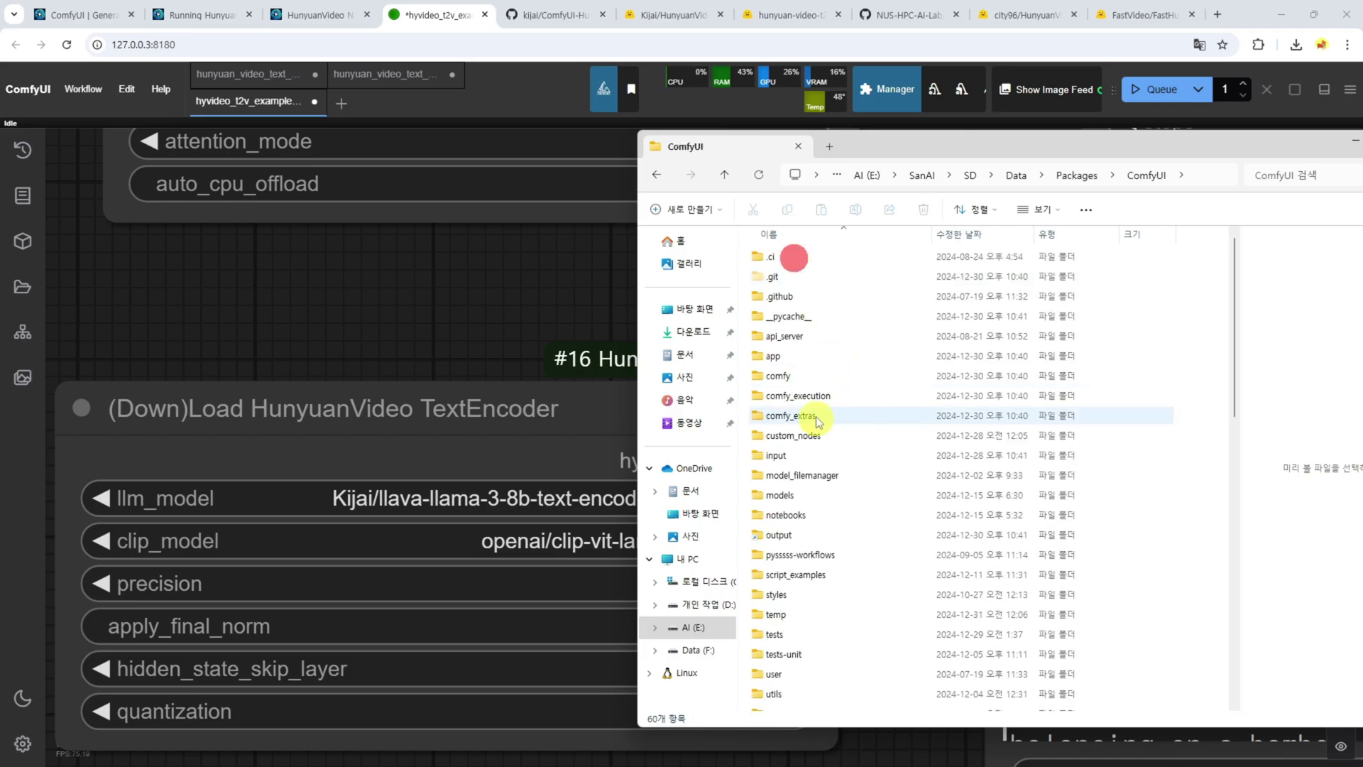
double_click(781, 495)
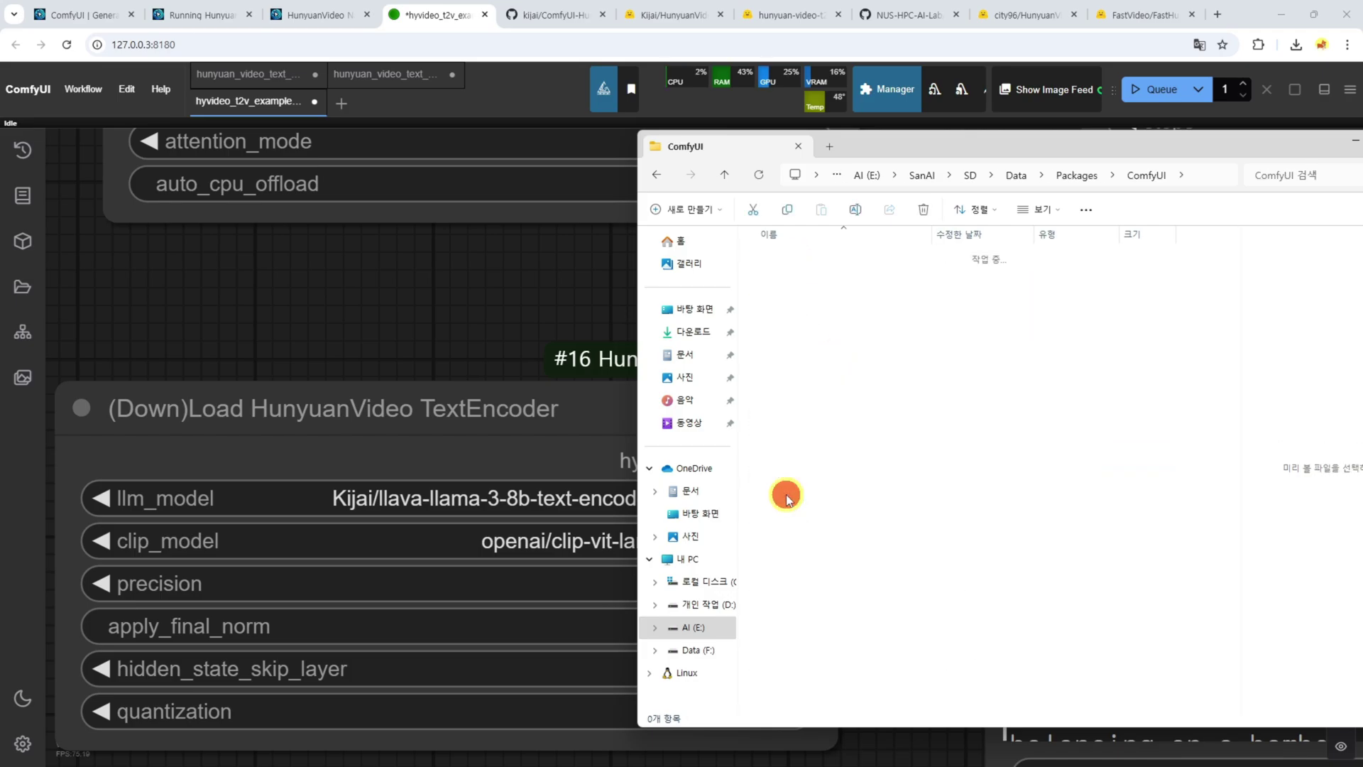
scroll(794, 497, "down", 3)
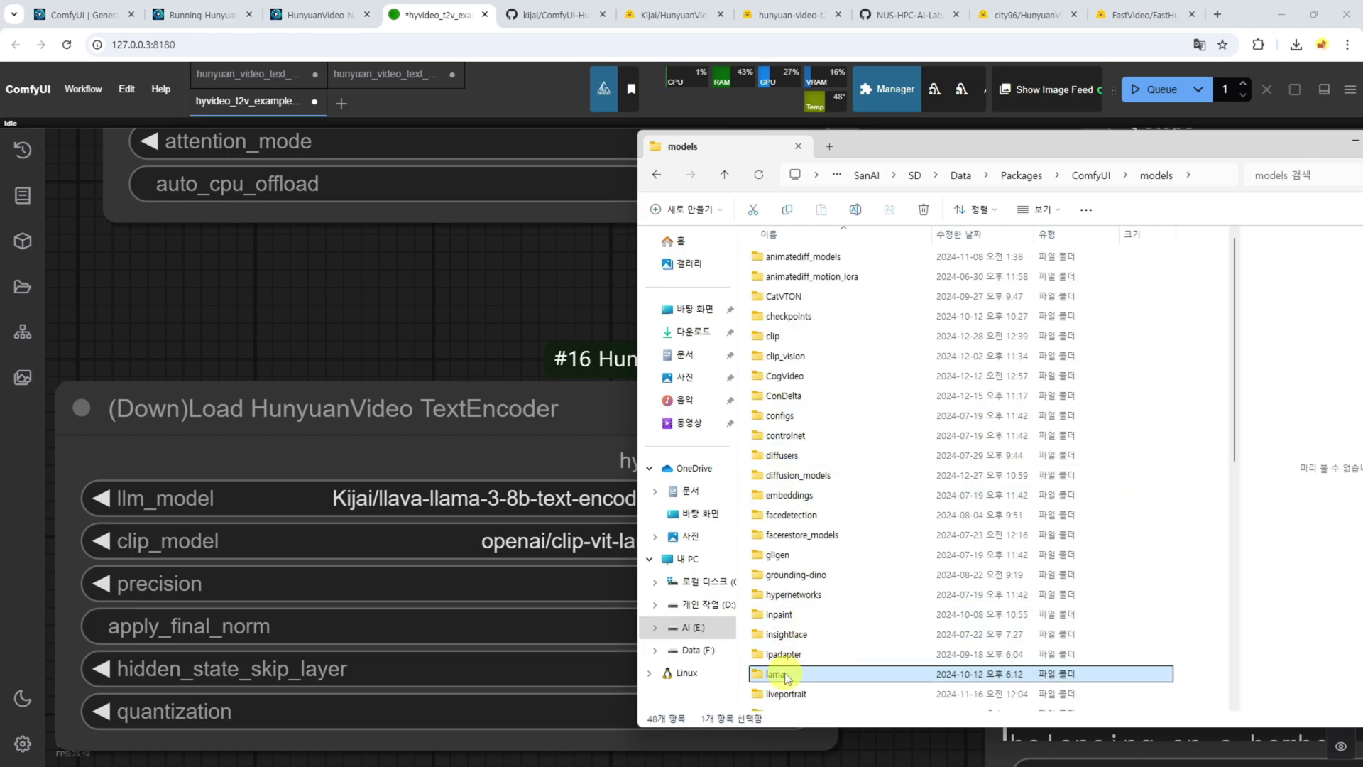
double_click(788, 588)
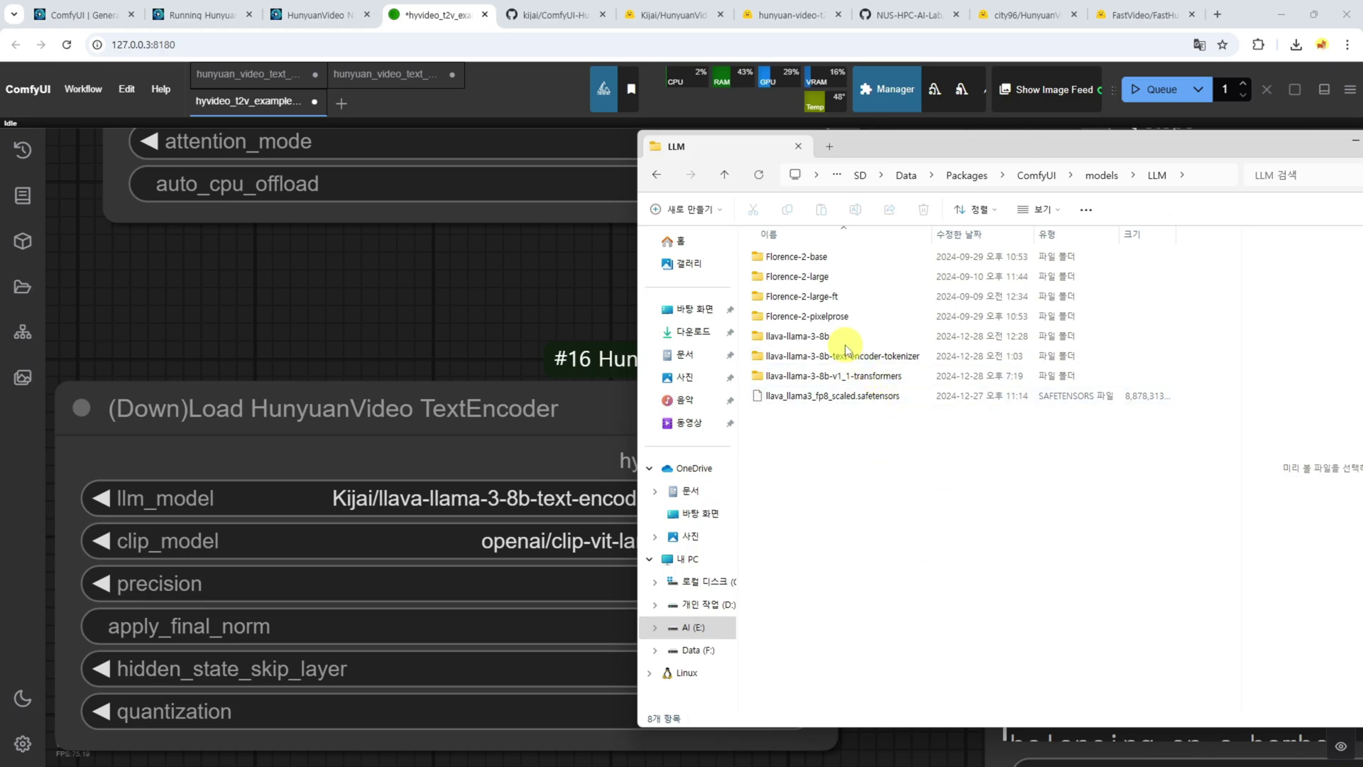
left_click(872, 360)
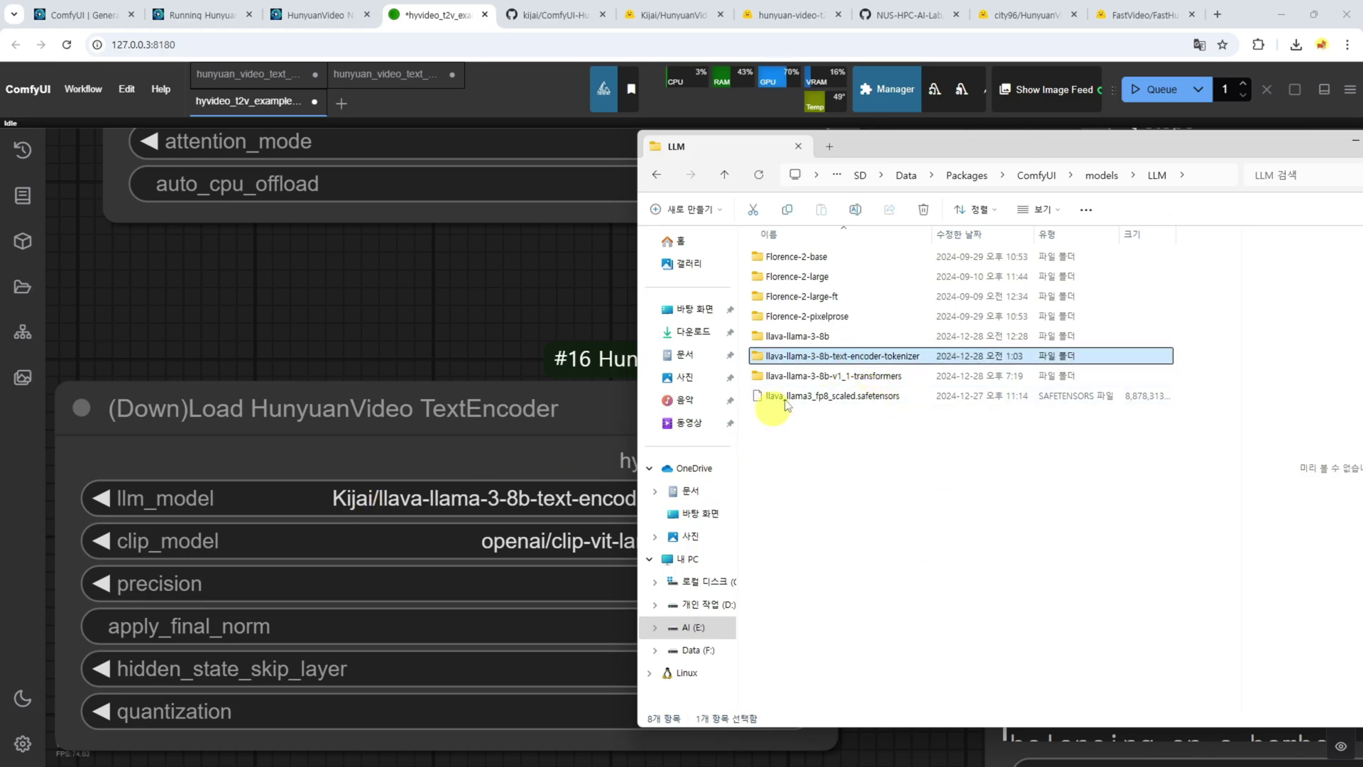
double_click(849, 362)
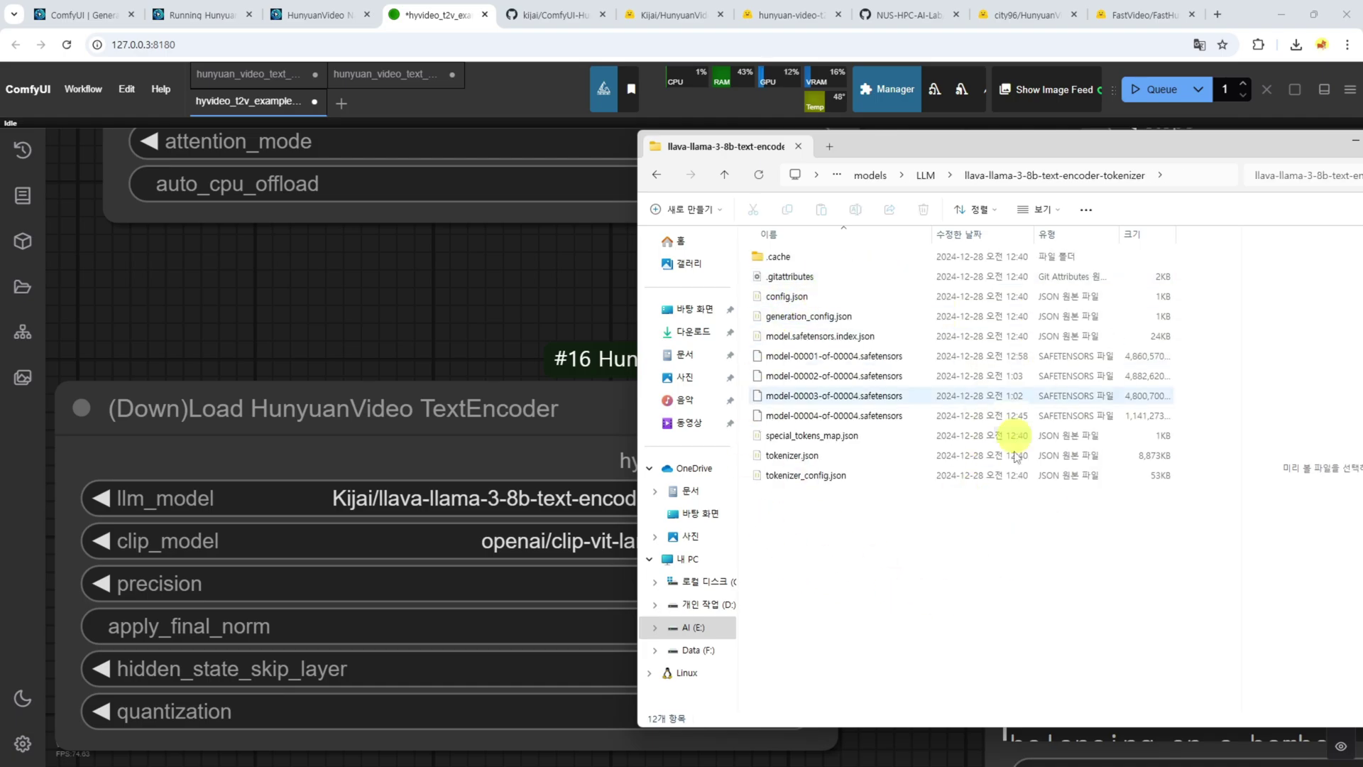
left_click(441, 333)
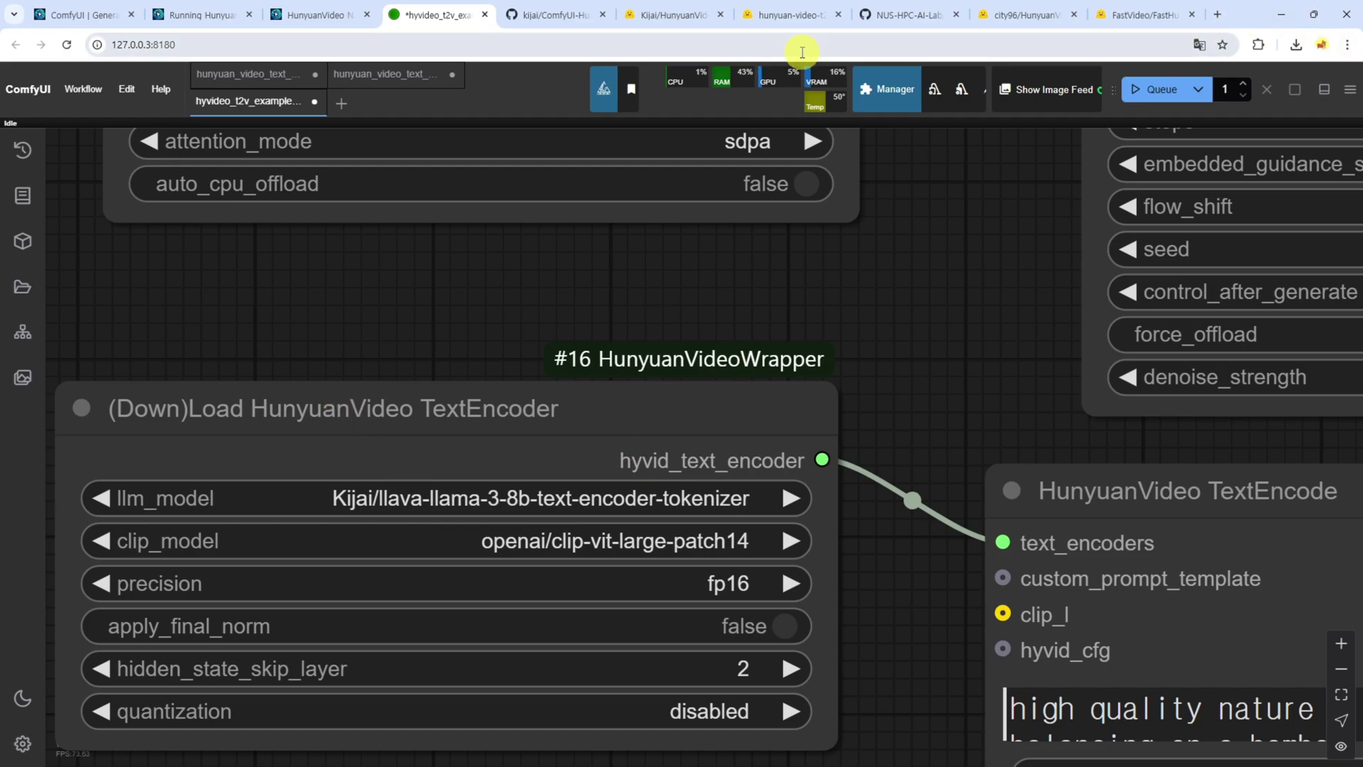
Open the Hugging Face file list of Kijai/llava-llama-3-8b-text-encoder-tokenizer and compare it with the local folder's files.
left_click(663, 15)
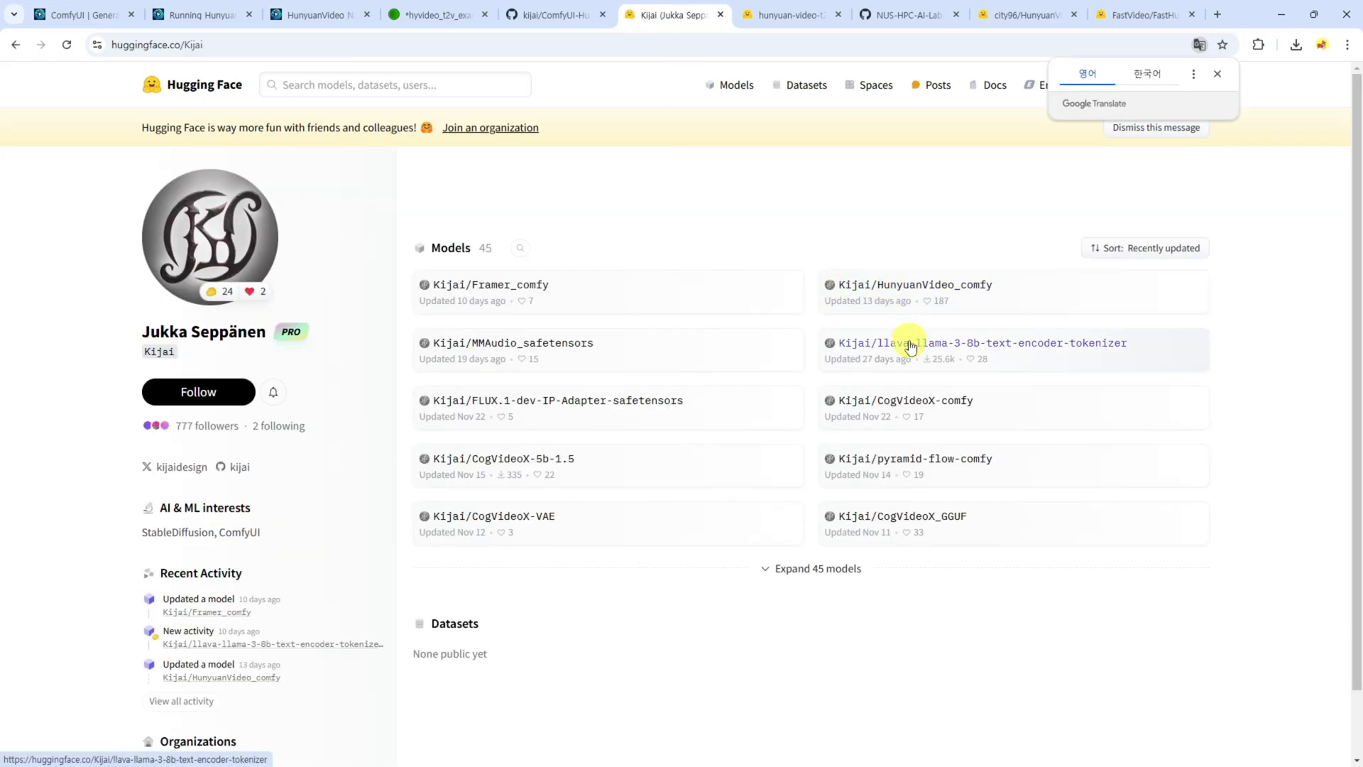
left_click(909, 344)
left_click(297, 253)
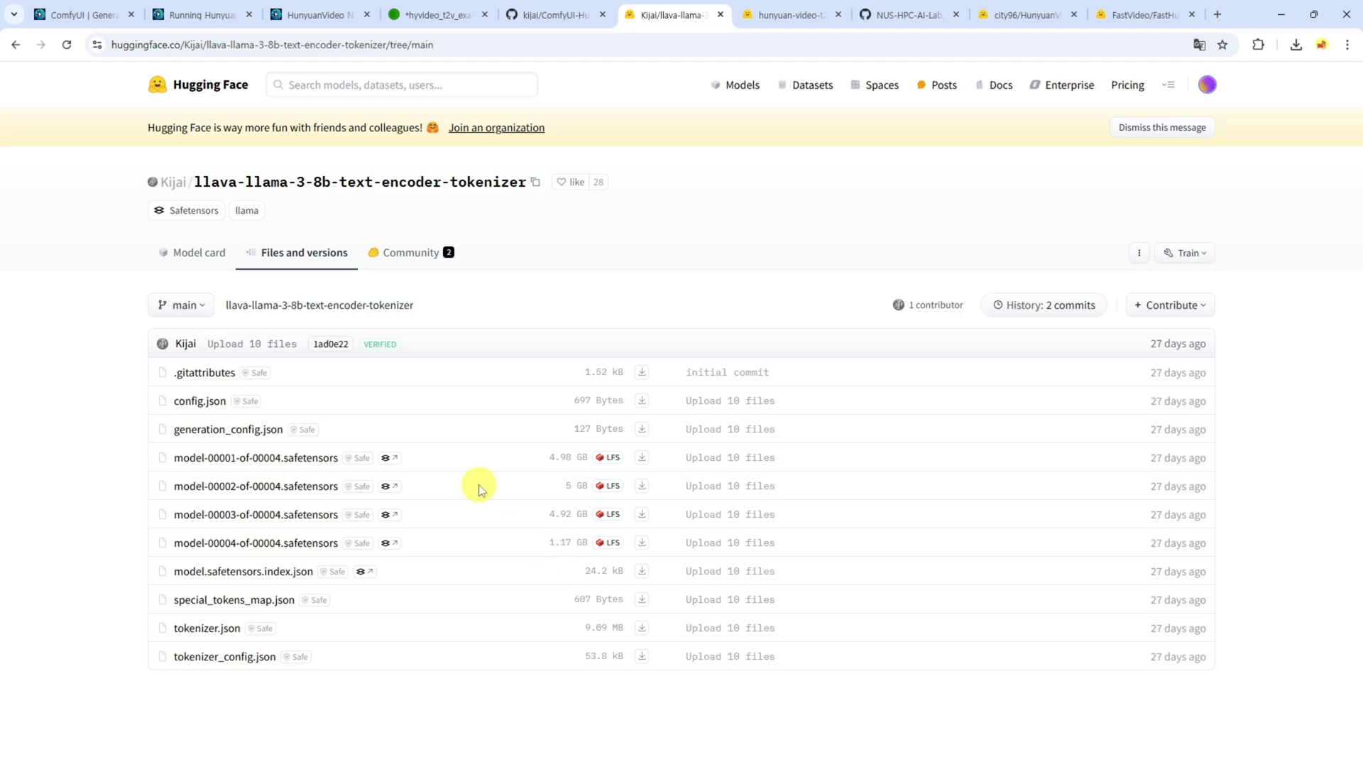
left_click(426, 14)
scroll(496, 538, "down", 3)
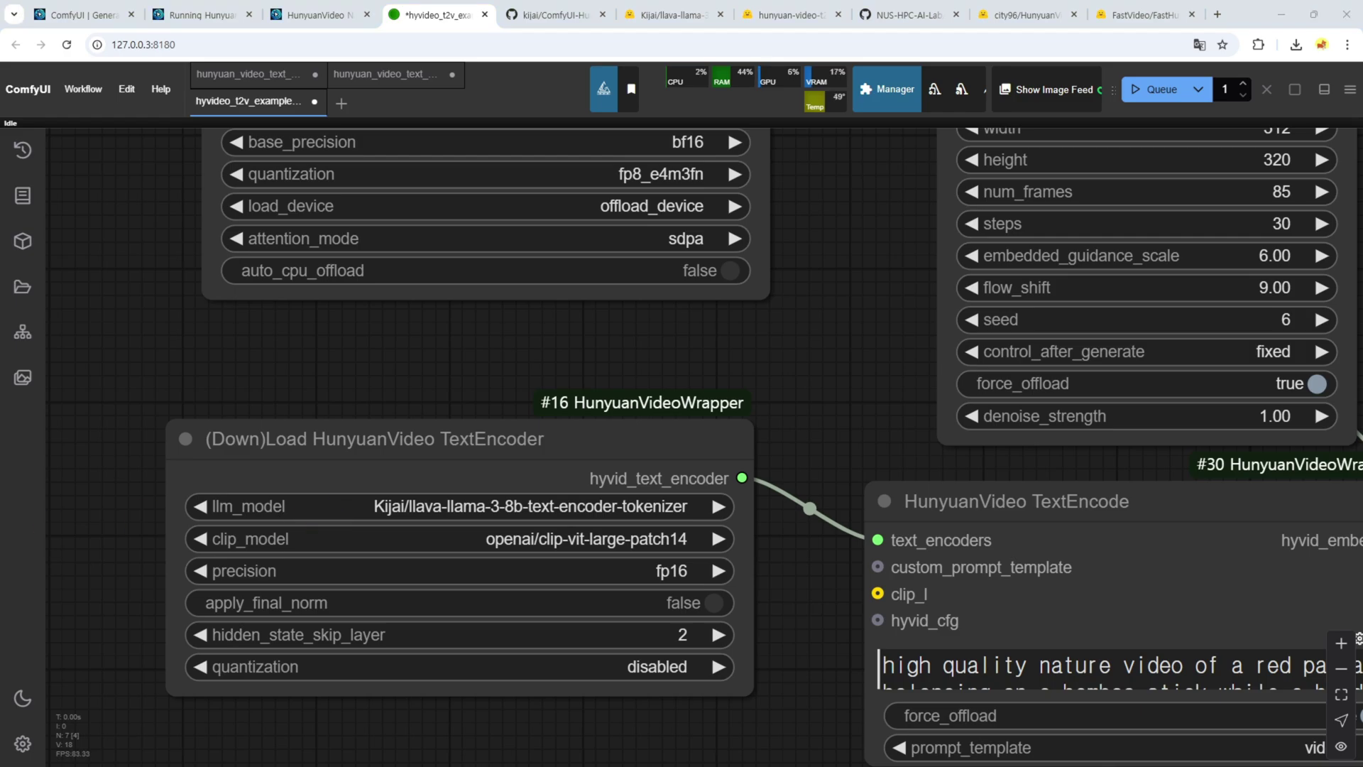
key("alt+Tab")
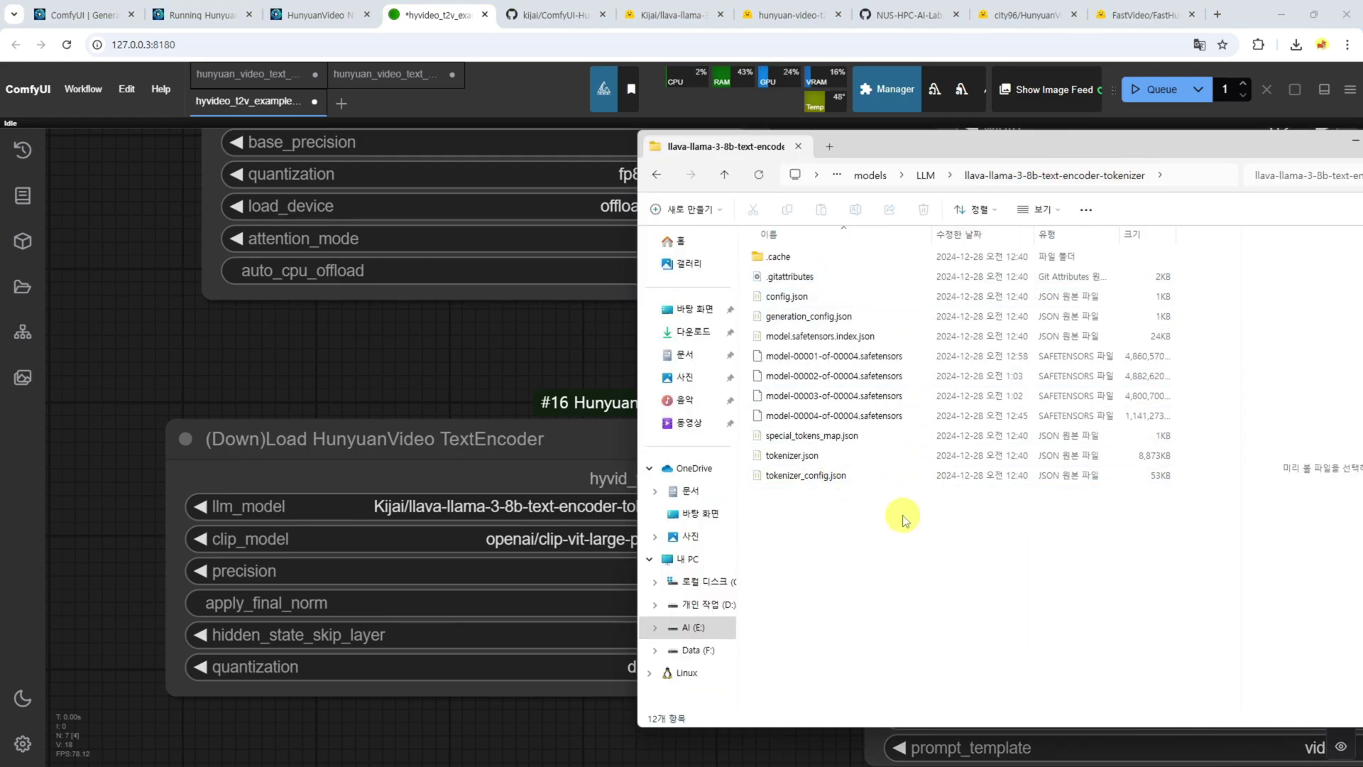
key("alt+Tab")
Enlarge the HunyuanVideo TextEncode node to give its prompt text more room.
scroll(669, 429, "down", 5)
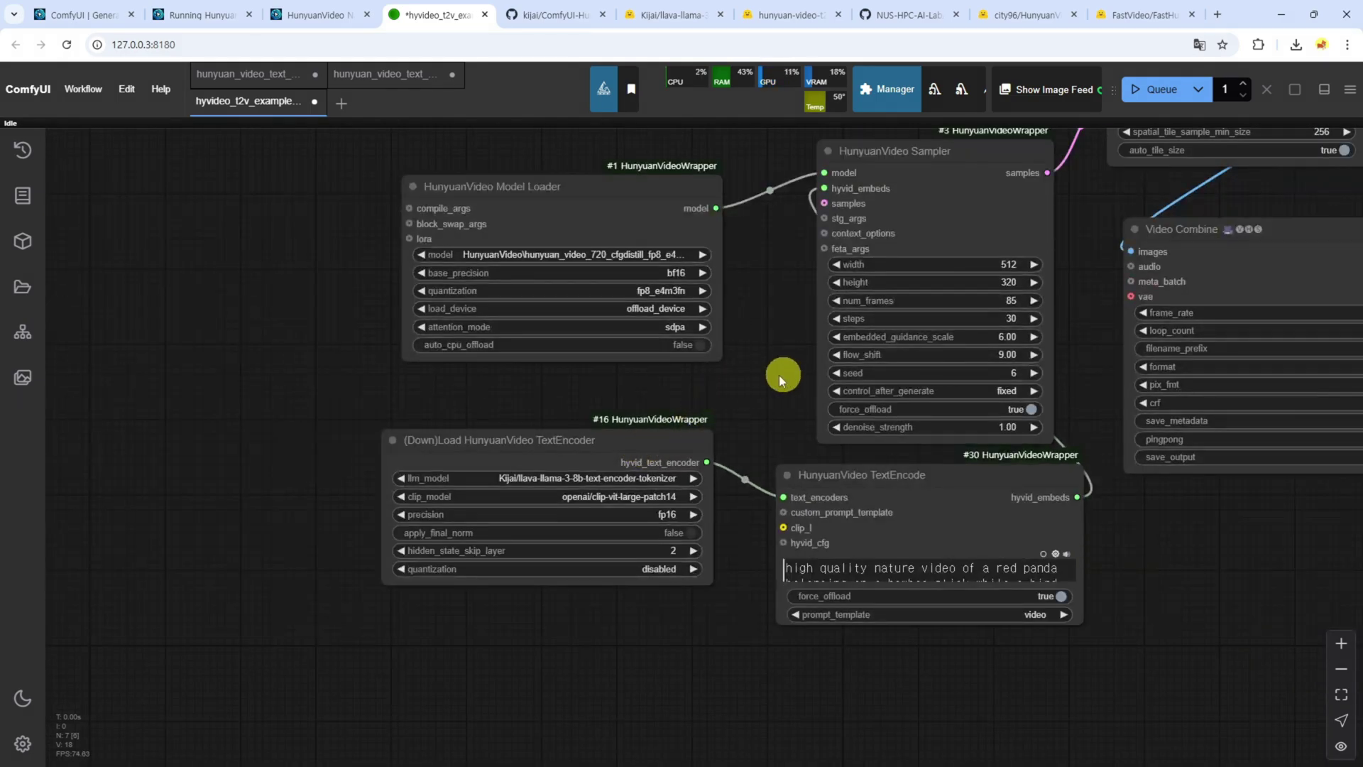
left_click_drag(779, 375, 536, 389)
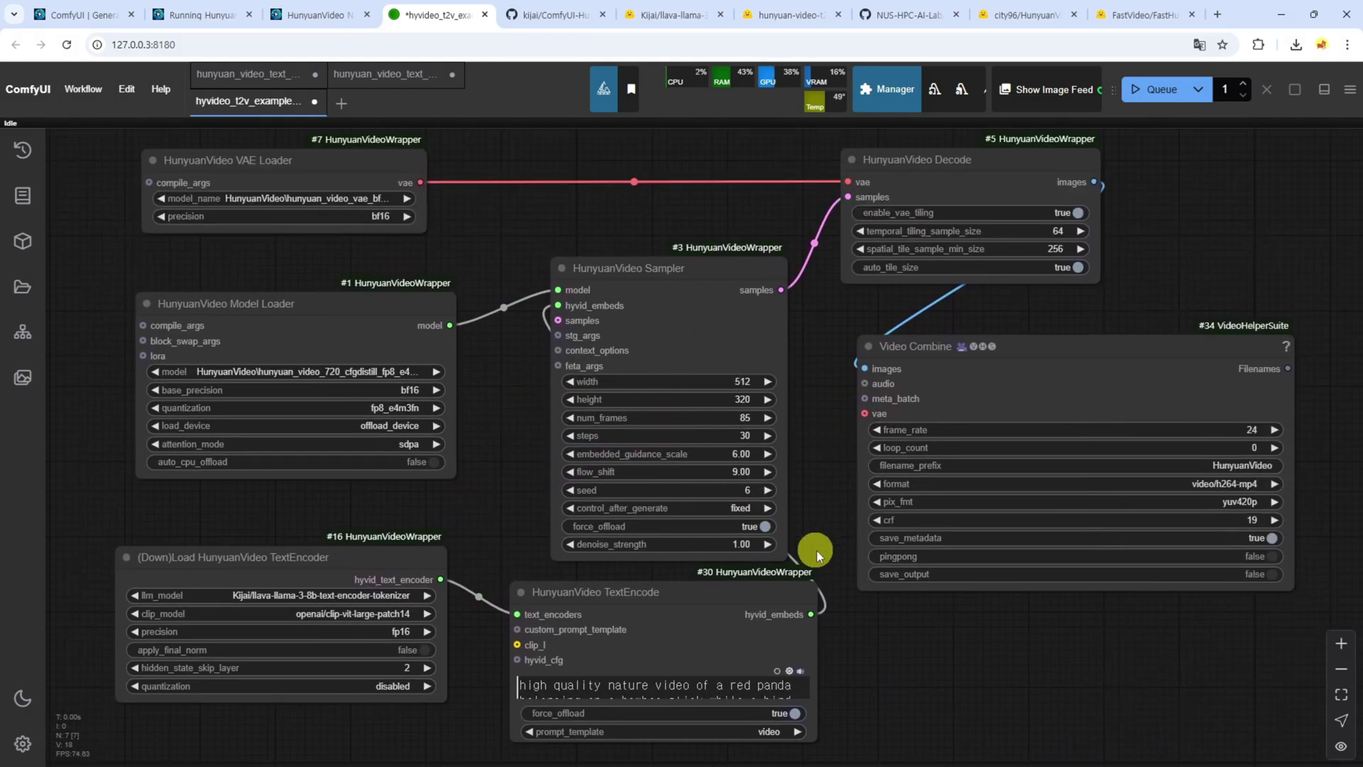
left_click_drag(881, 671, 874, 540)
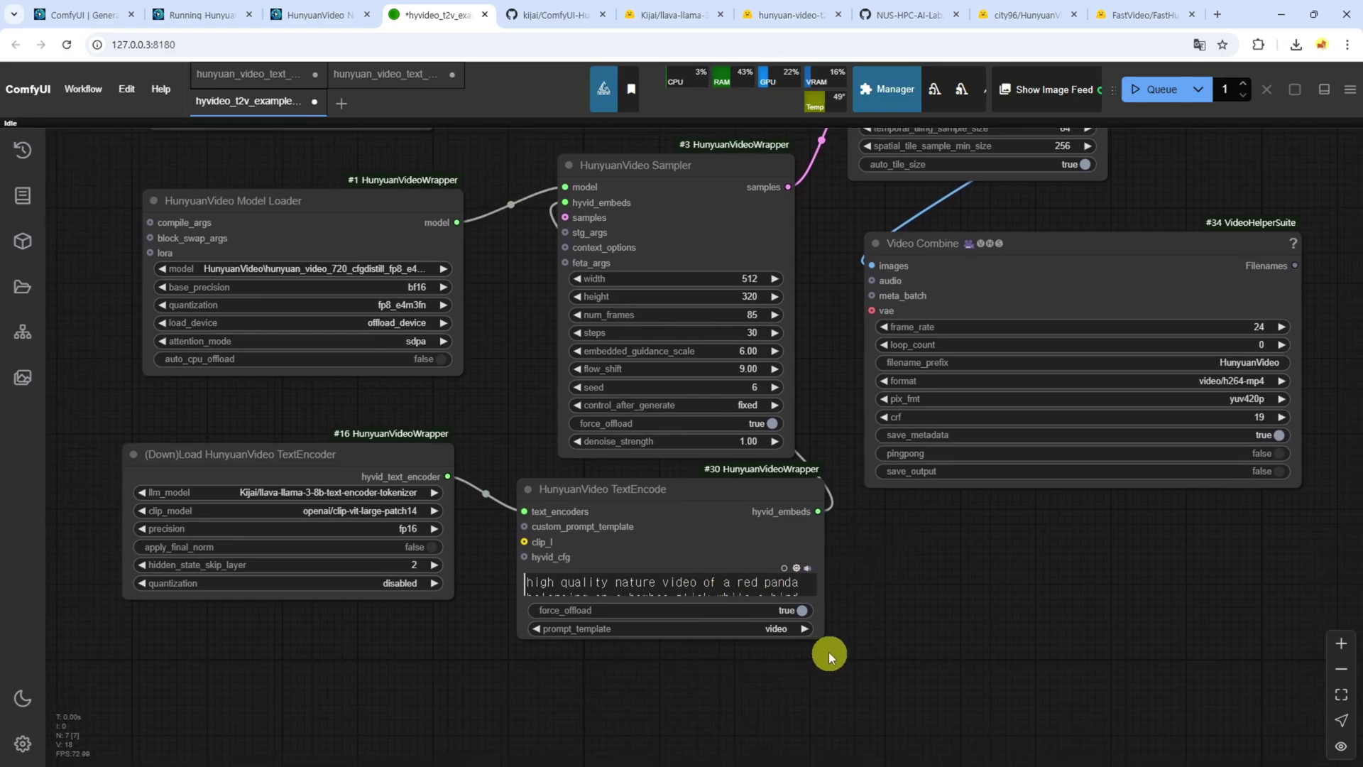
left_click_drag(824, 641, 843, 715)
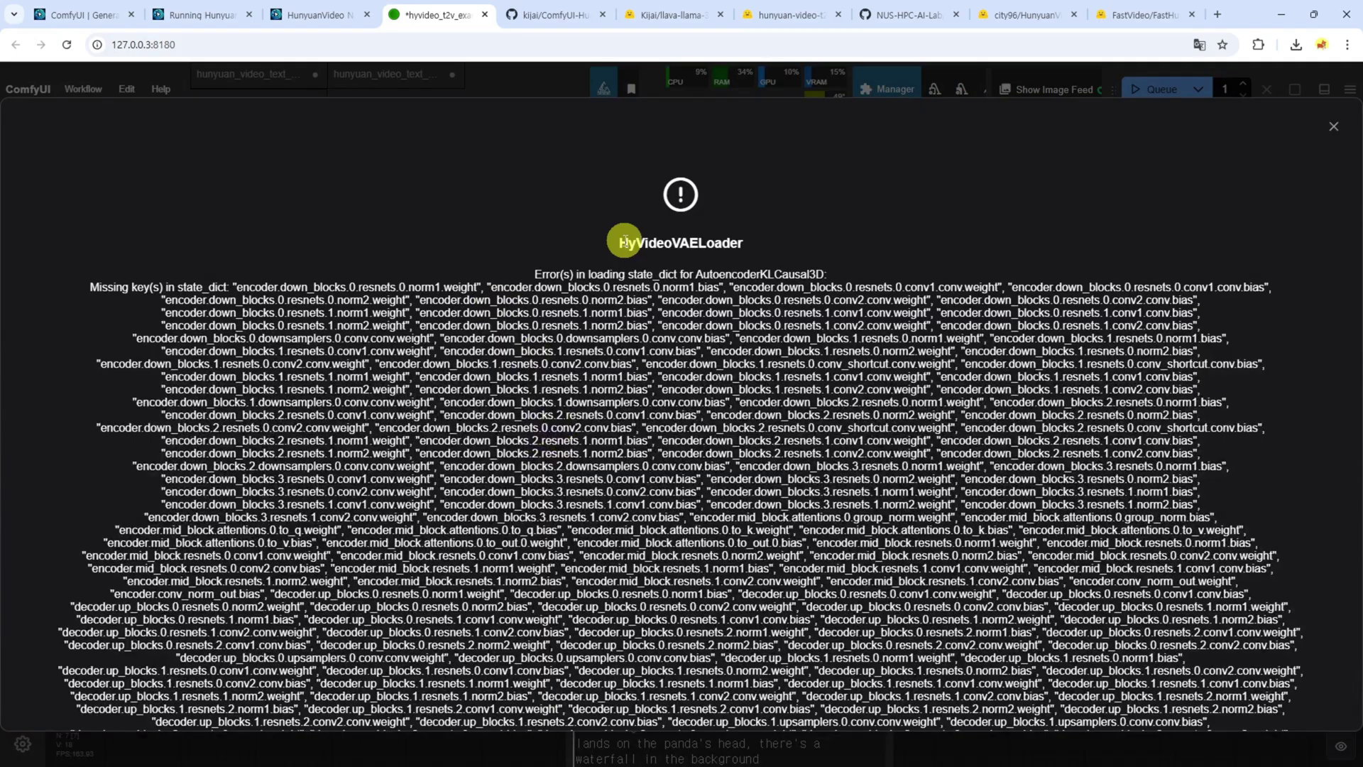
Set the HunyuanVideo VAE Loader's model_name to HunyuanVideo\kijai\hunyuan_video_vae_bf16.safetensors and queue the workflow again.
left_click_drag(617, 246, 754, 246)
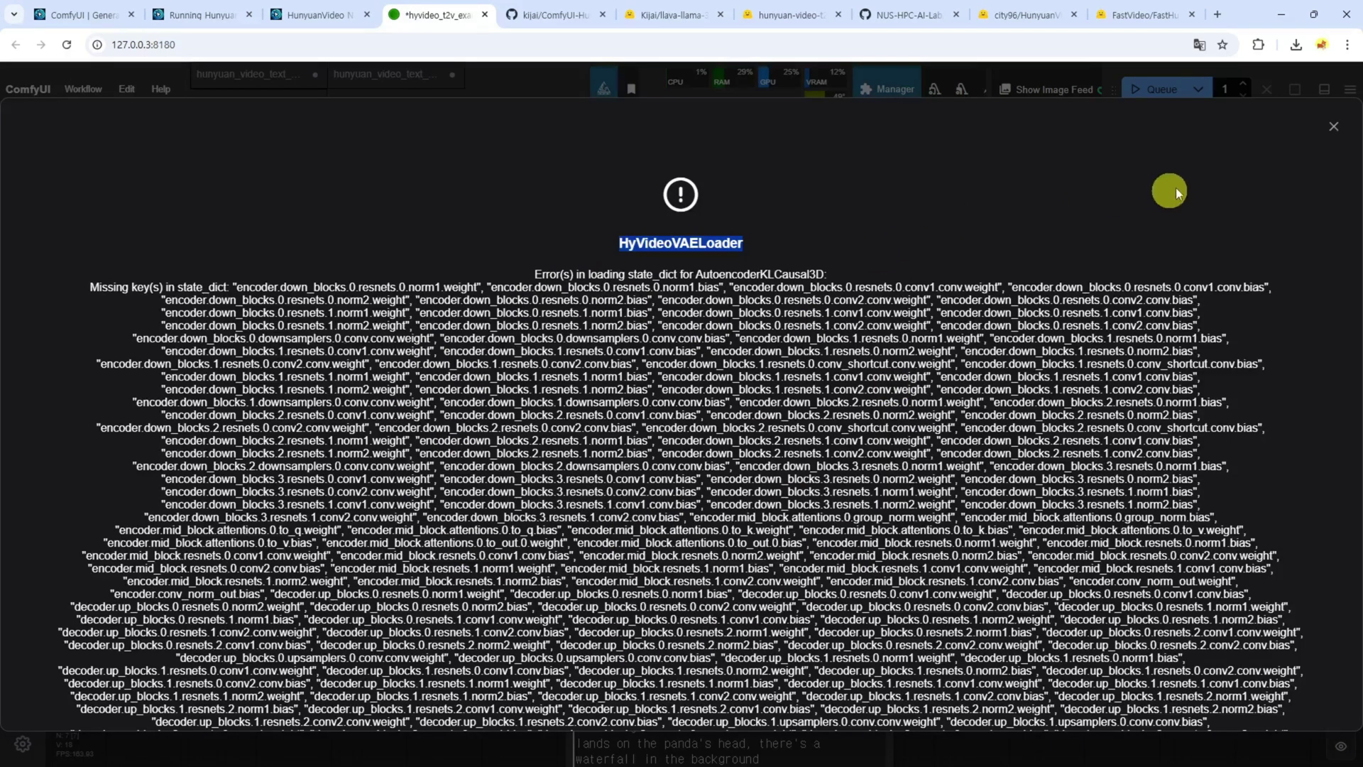
left_click(1335, 128)
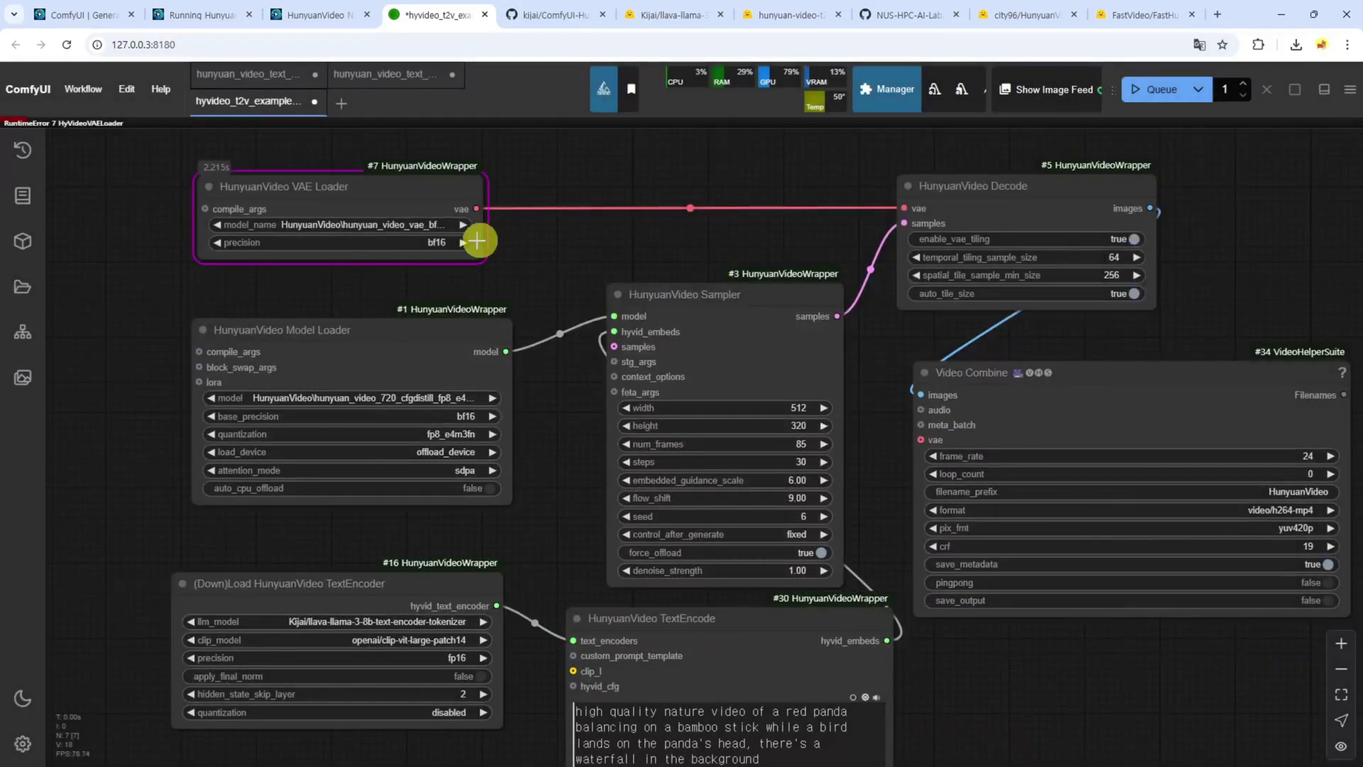
left_click(328, 225)
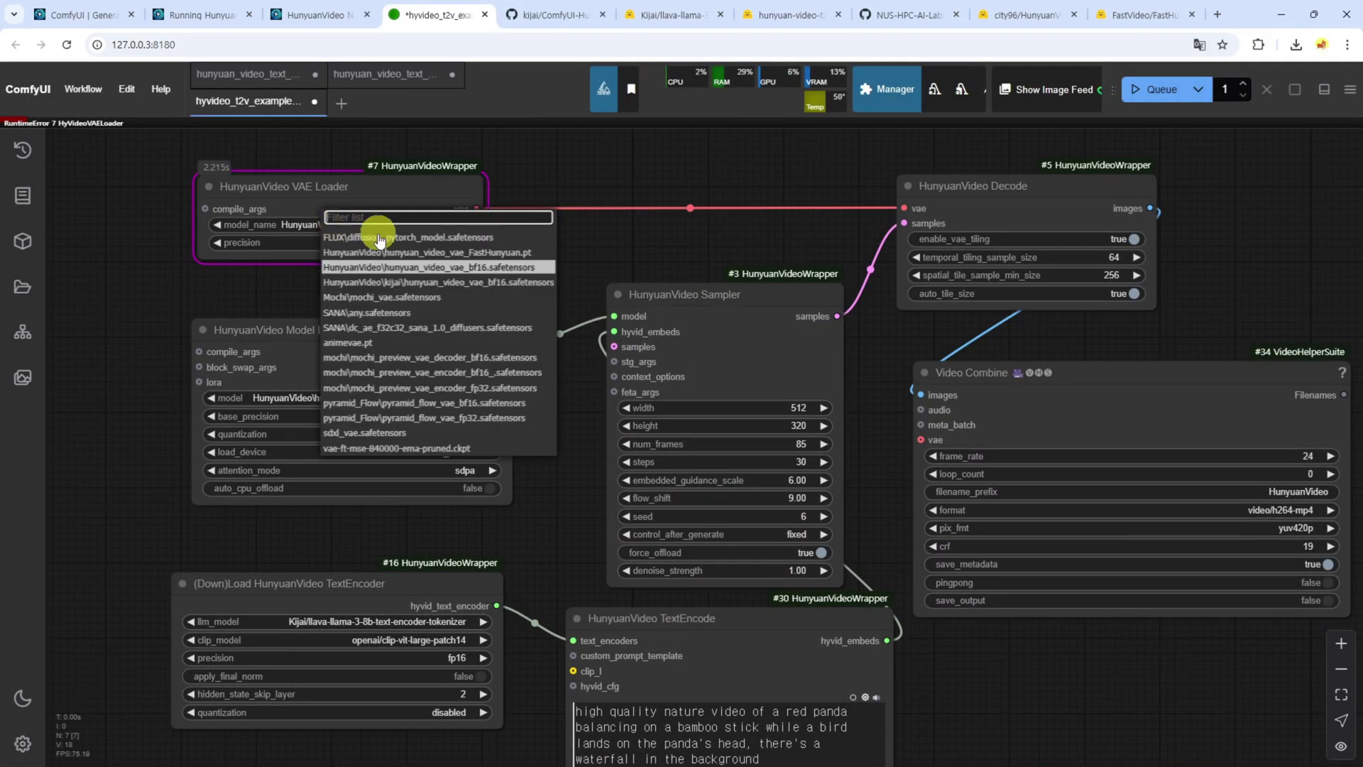
left_click(426, 283)
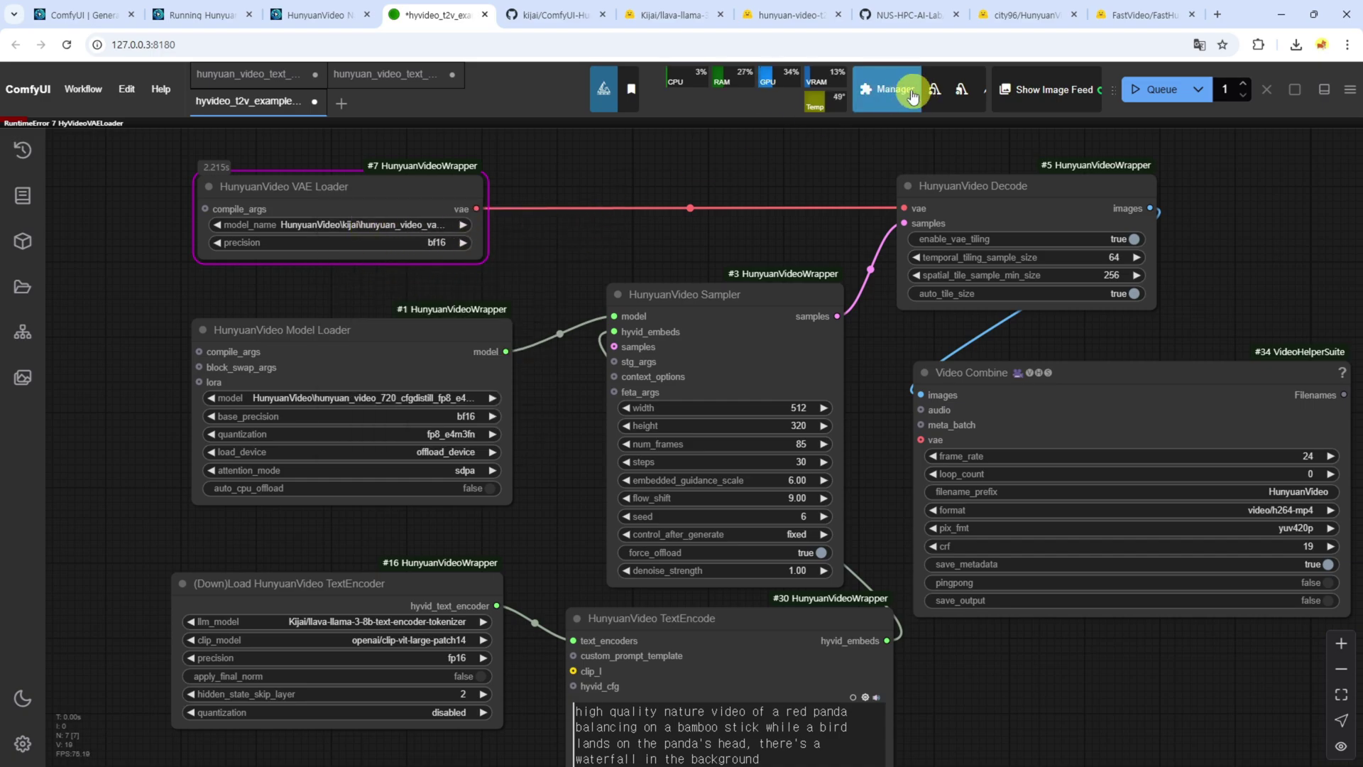
key("ctrl+Return")
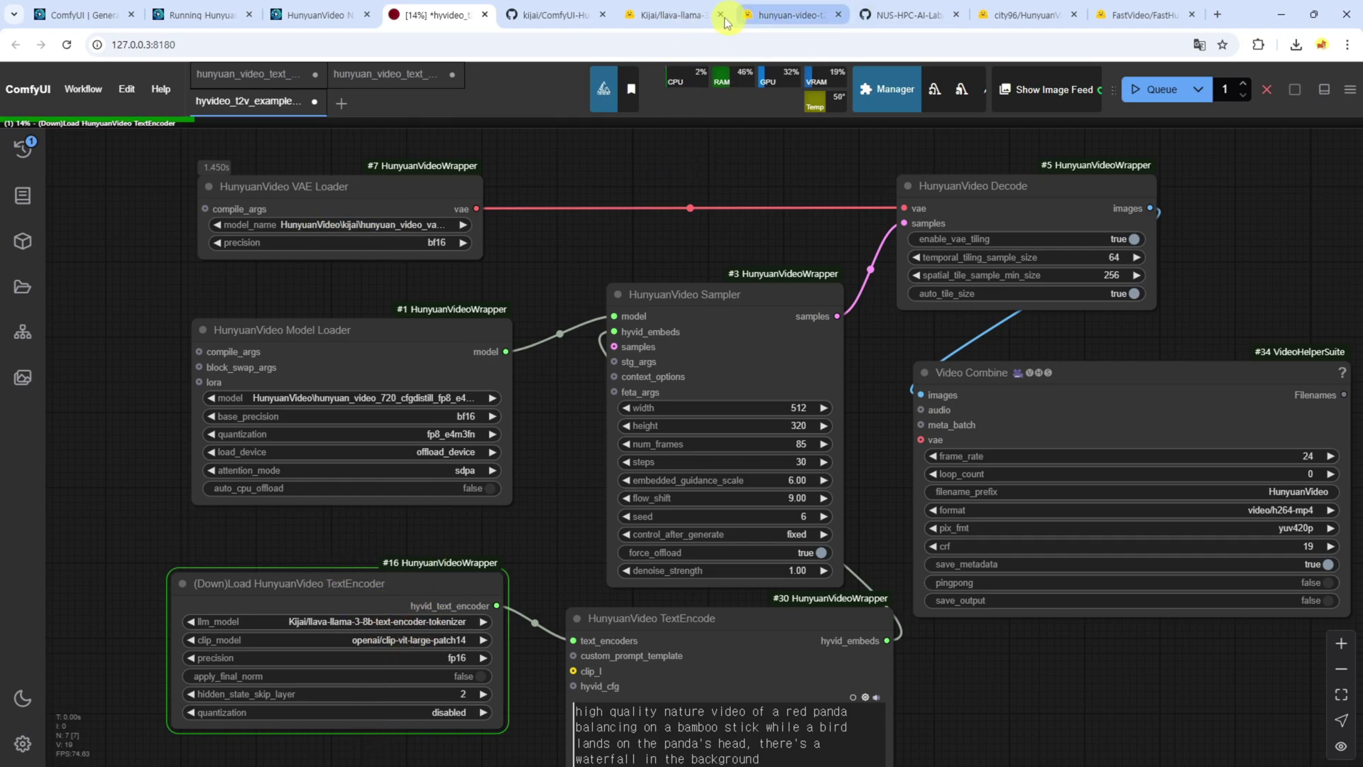
Check the VAE files in the Kijai/HunyuanVideo_comfy repository linked from the wrapper's README against the VAE Loader's model choice.
left_click(547, 17)
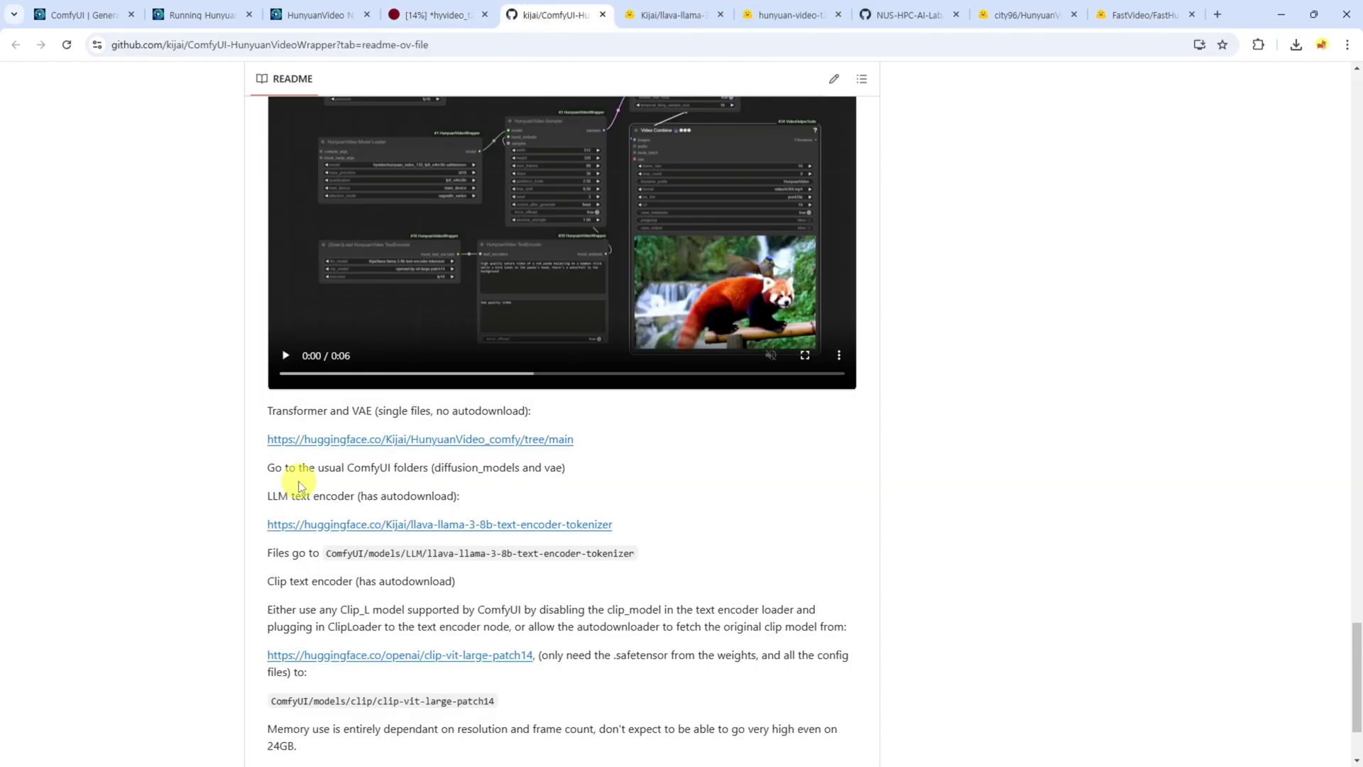
middle_click(325, 442)
left_click(611, 15)
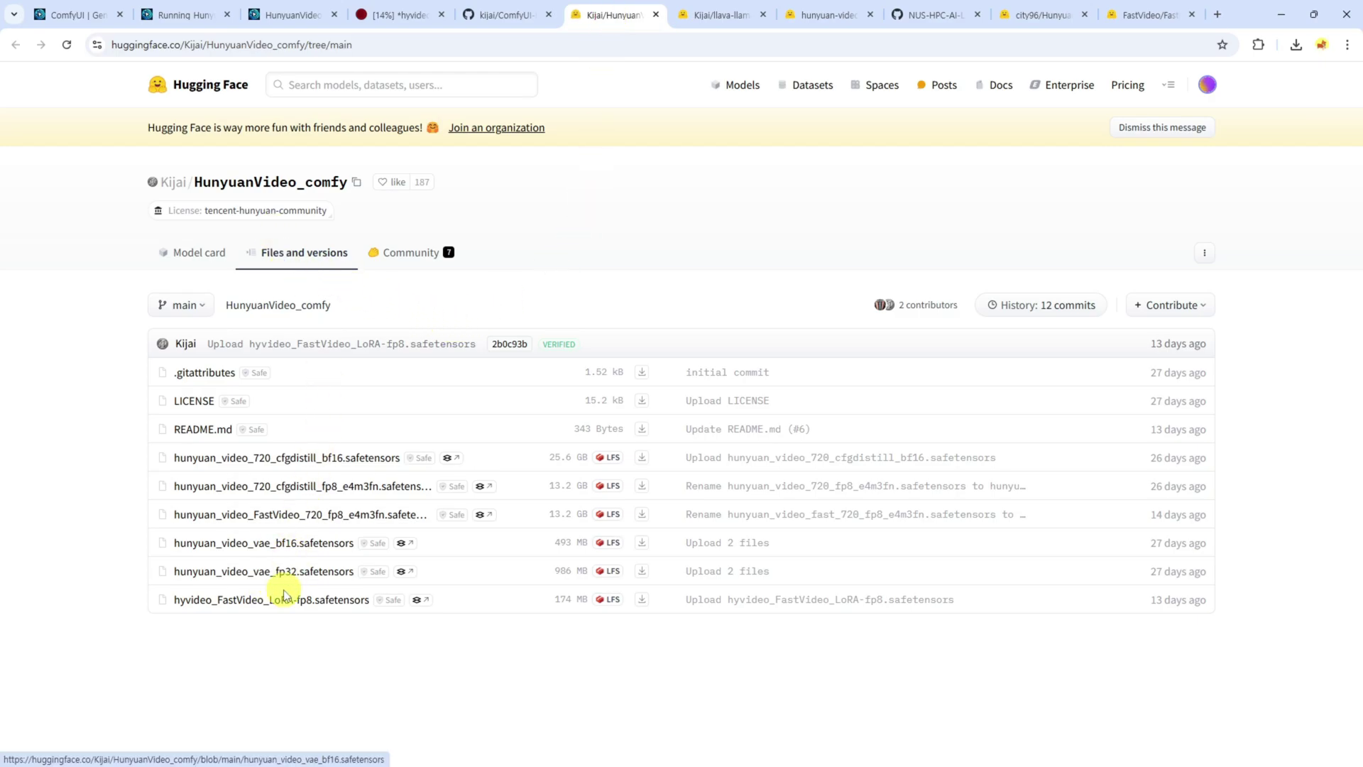
left_click(372, 15)
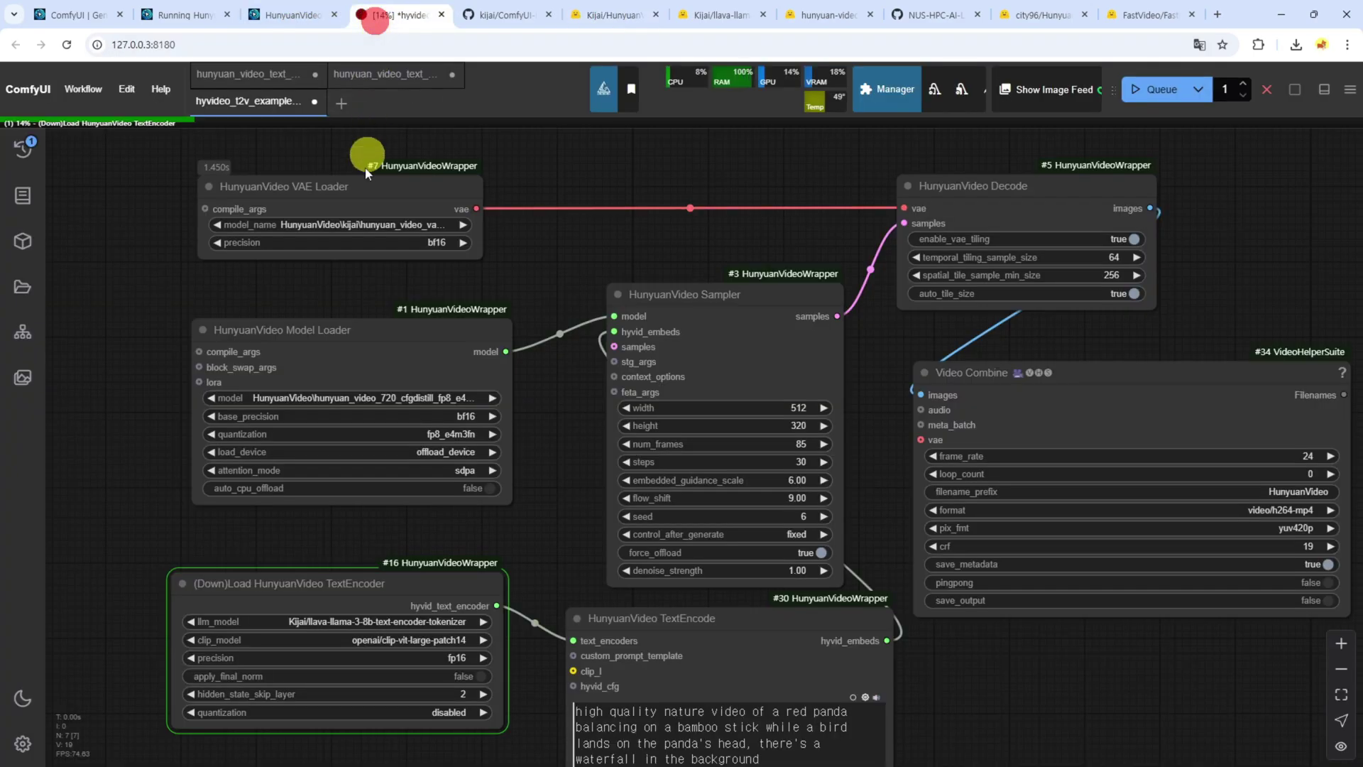
left_click(345, 224)
left_click(526, 284)
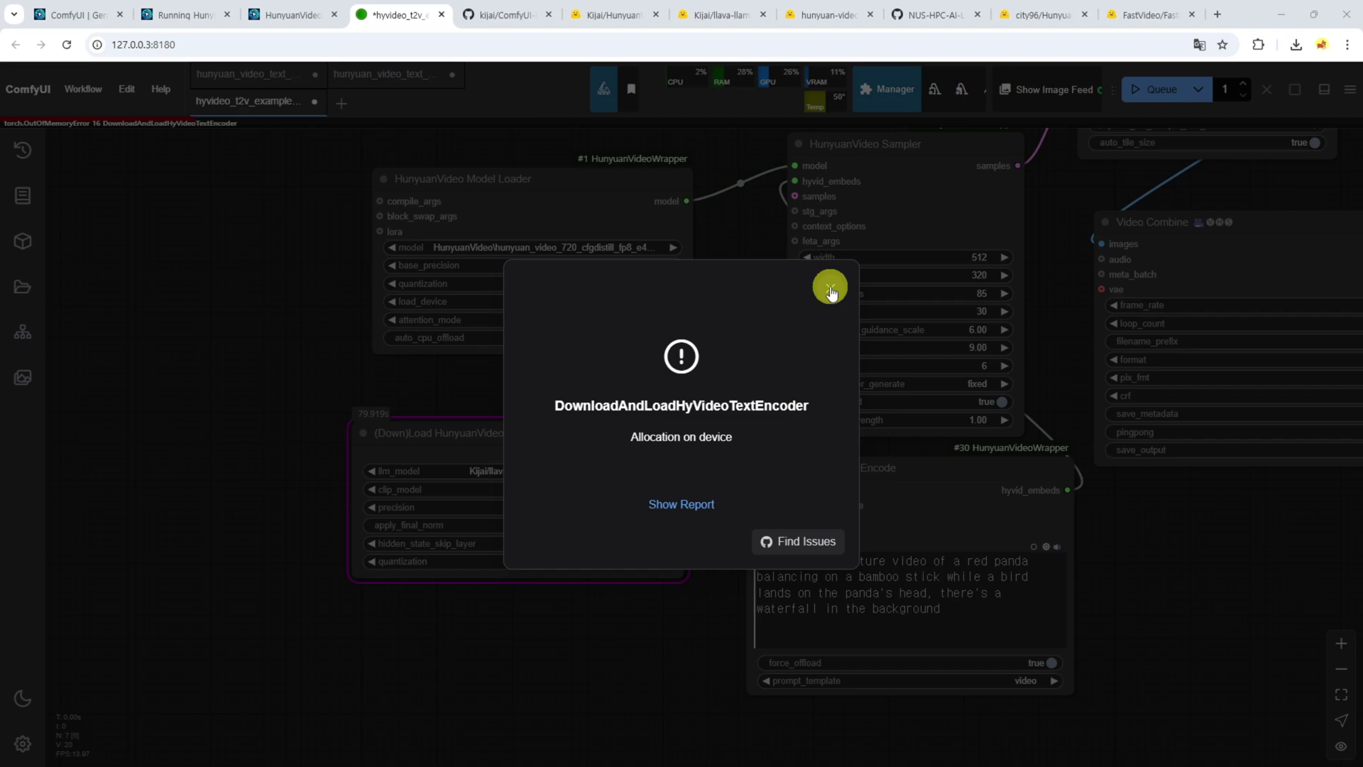
Open the error report for the text encoder loader, examine its exception type, and close the report.
left_click(689, 505)
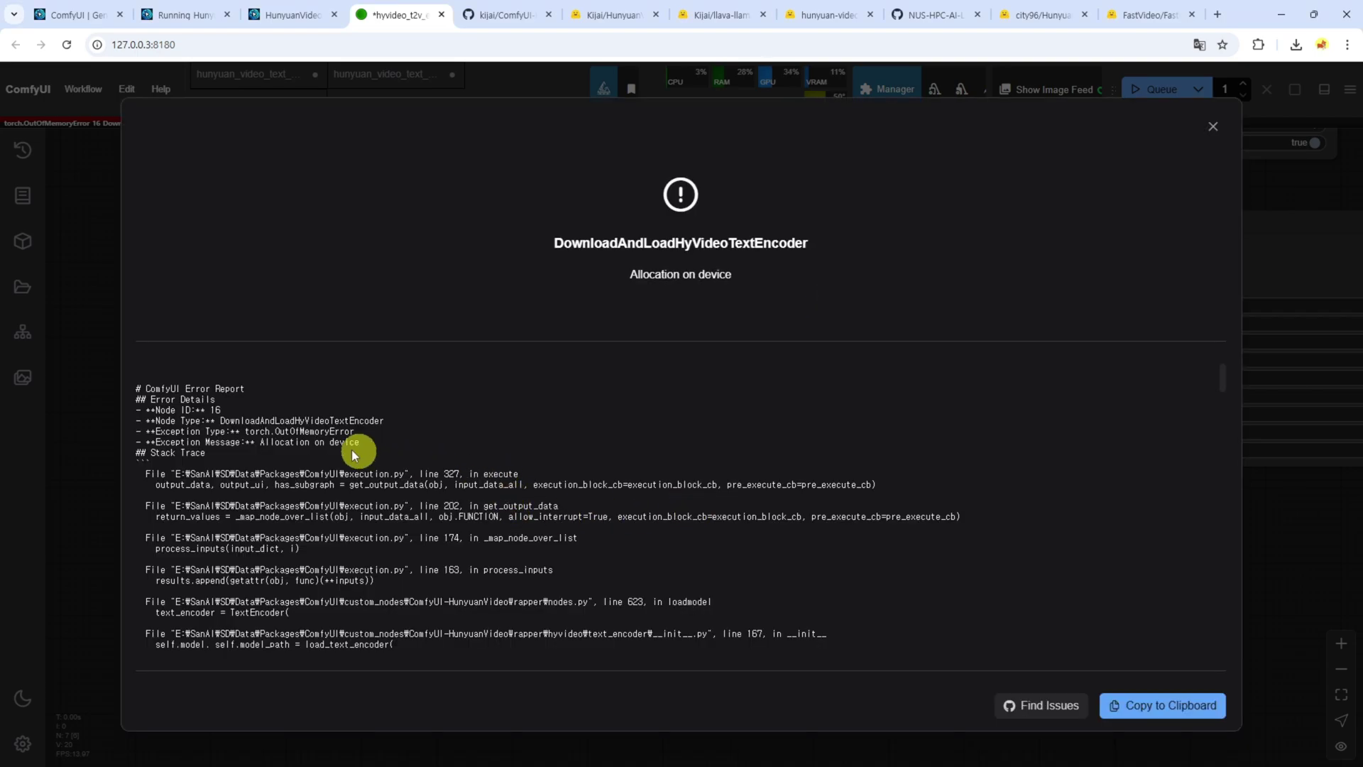
left_click_drag(276, 434, 368, 436)
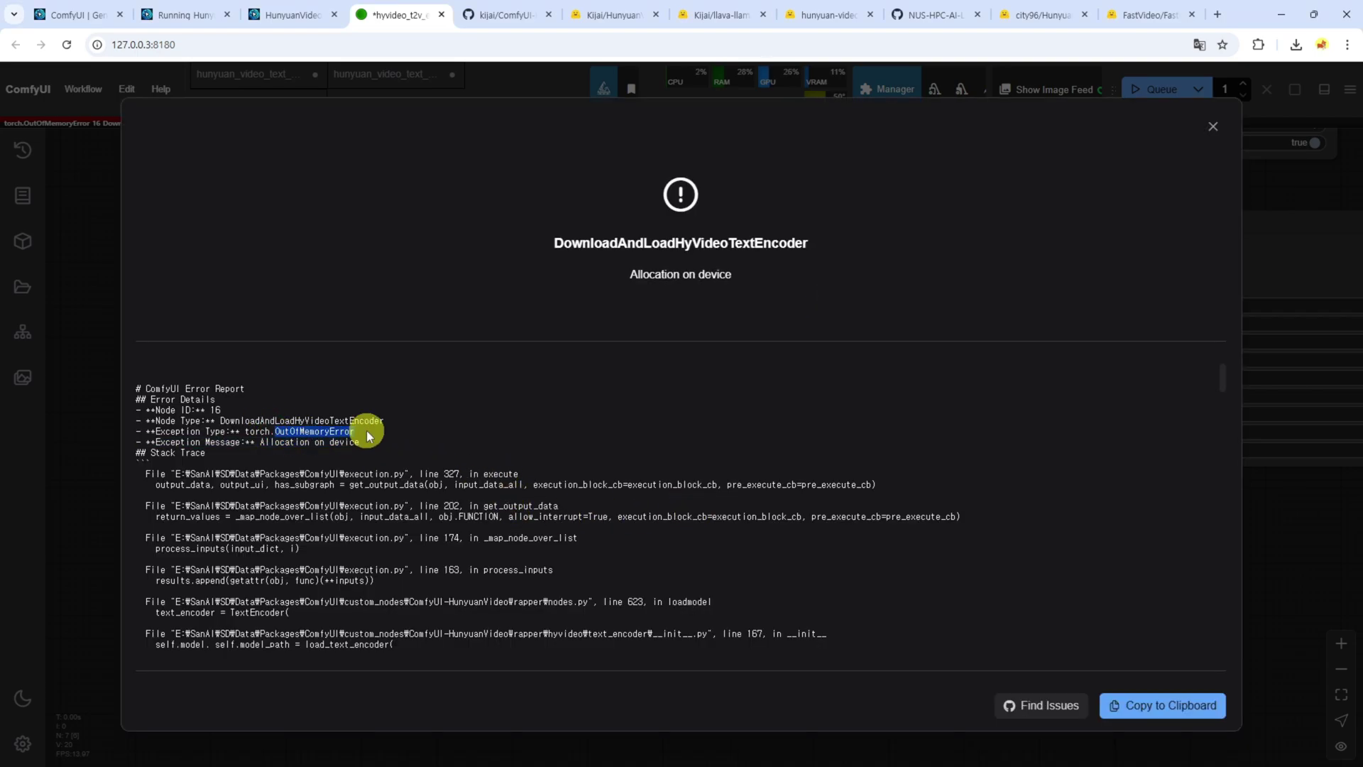
left_click(1211, 128)
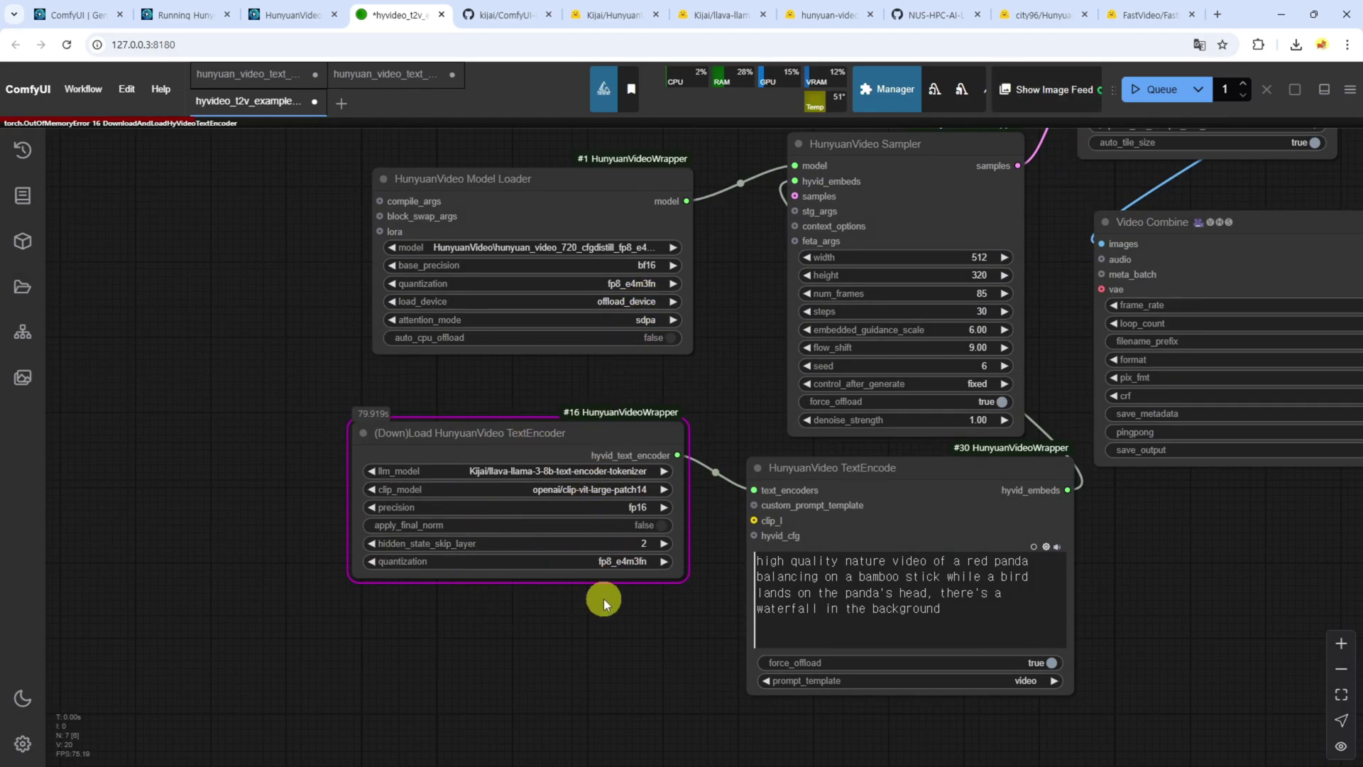
Set the (Down)Load HunyuanVideo TextEncoder's quantization to bnb_nf4.
scroll(607, 607, "up", 4)
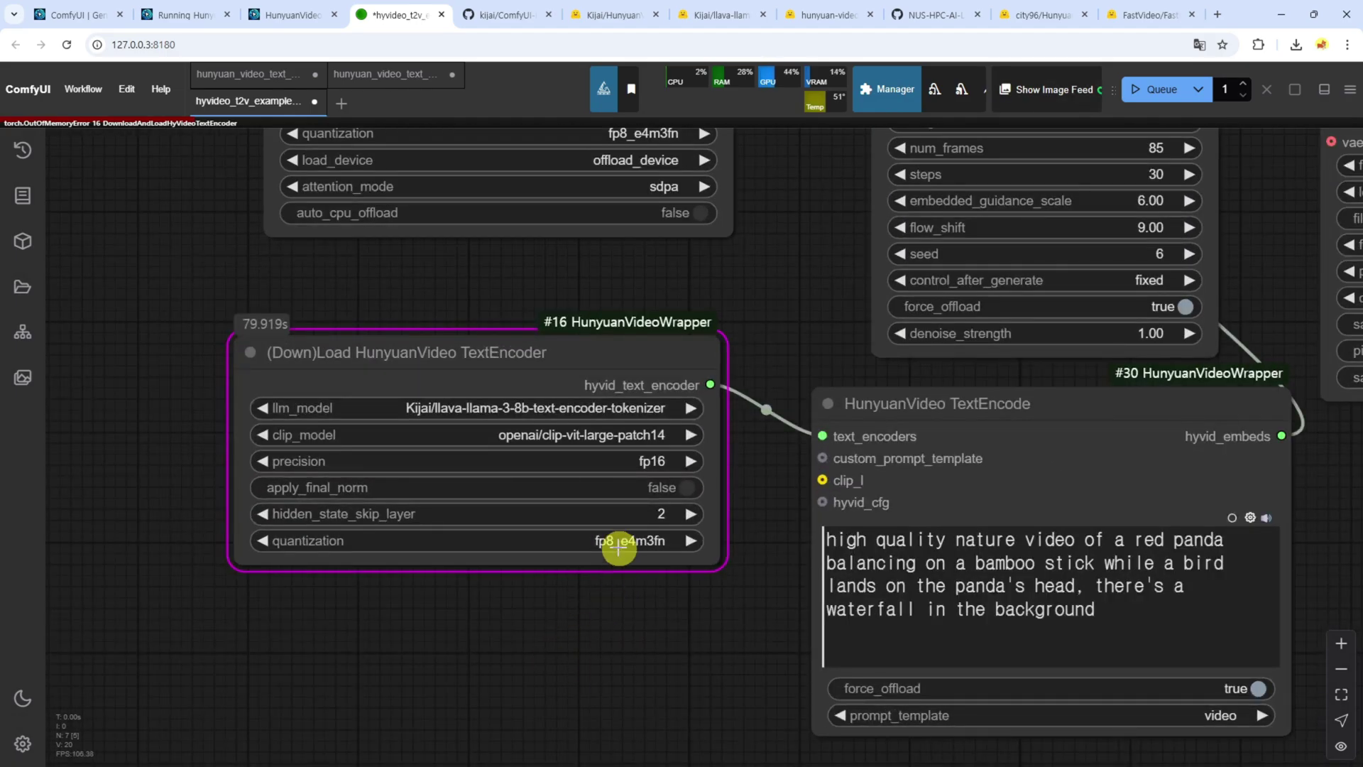
left_click(617, 541)
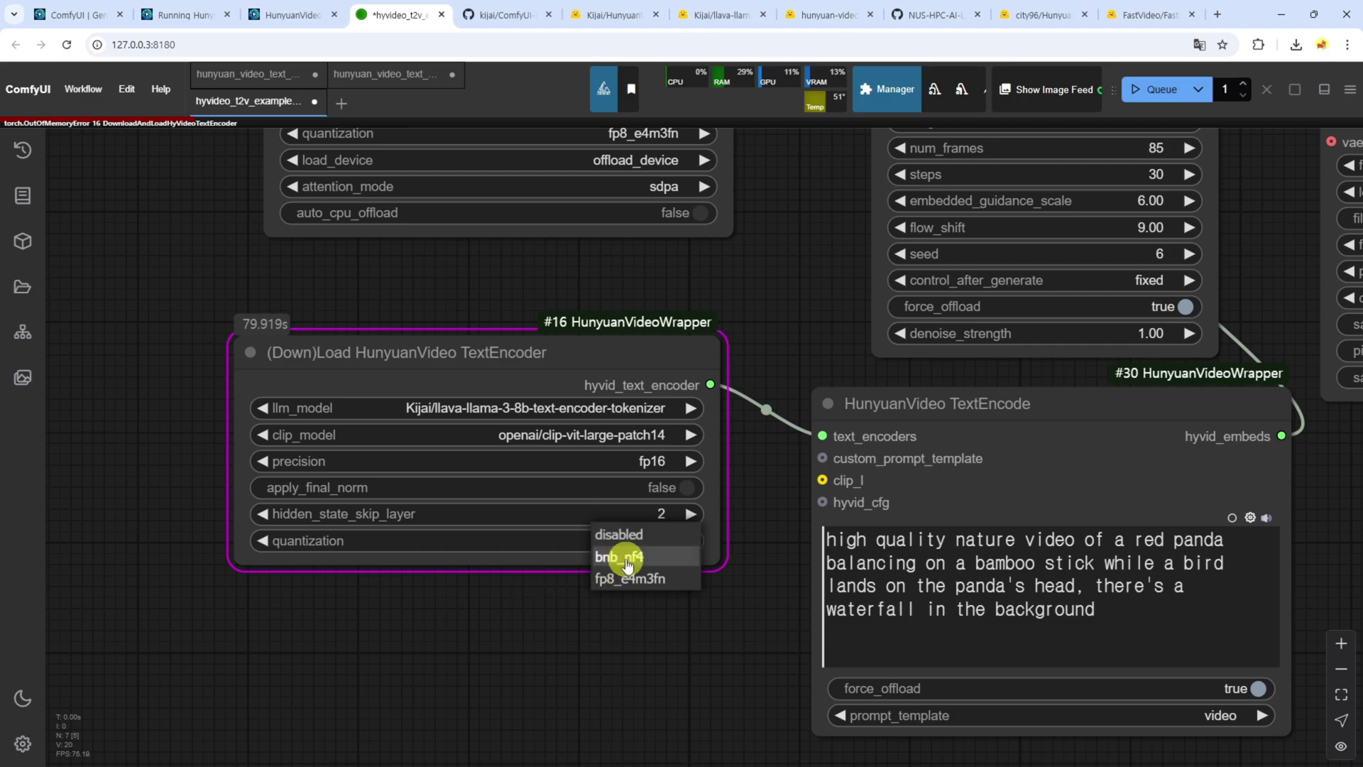
left_click(641, 560)
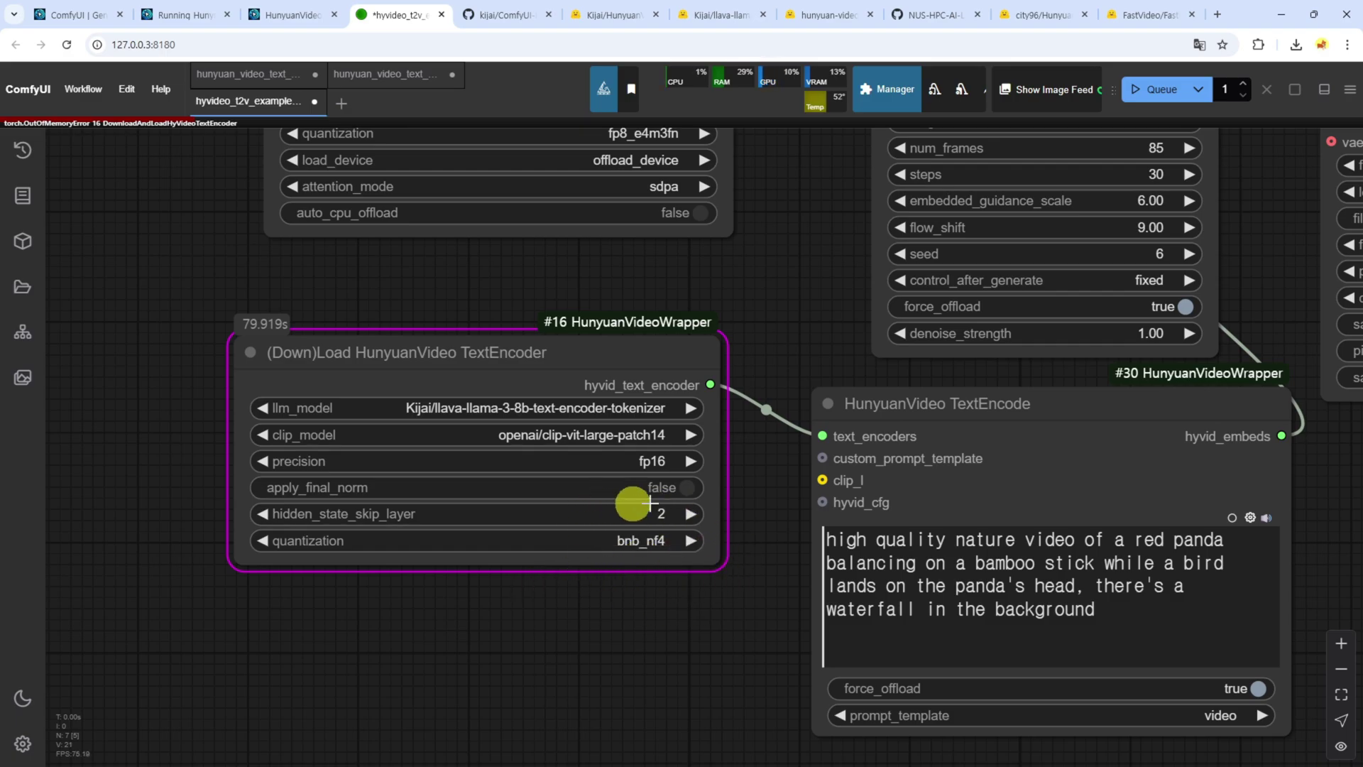
Search the ComfyUI Manager's custom node list for bitsandbytes.
key("ctrl+Tab")
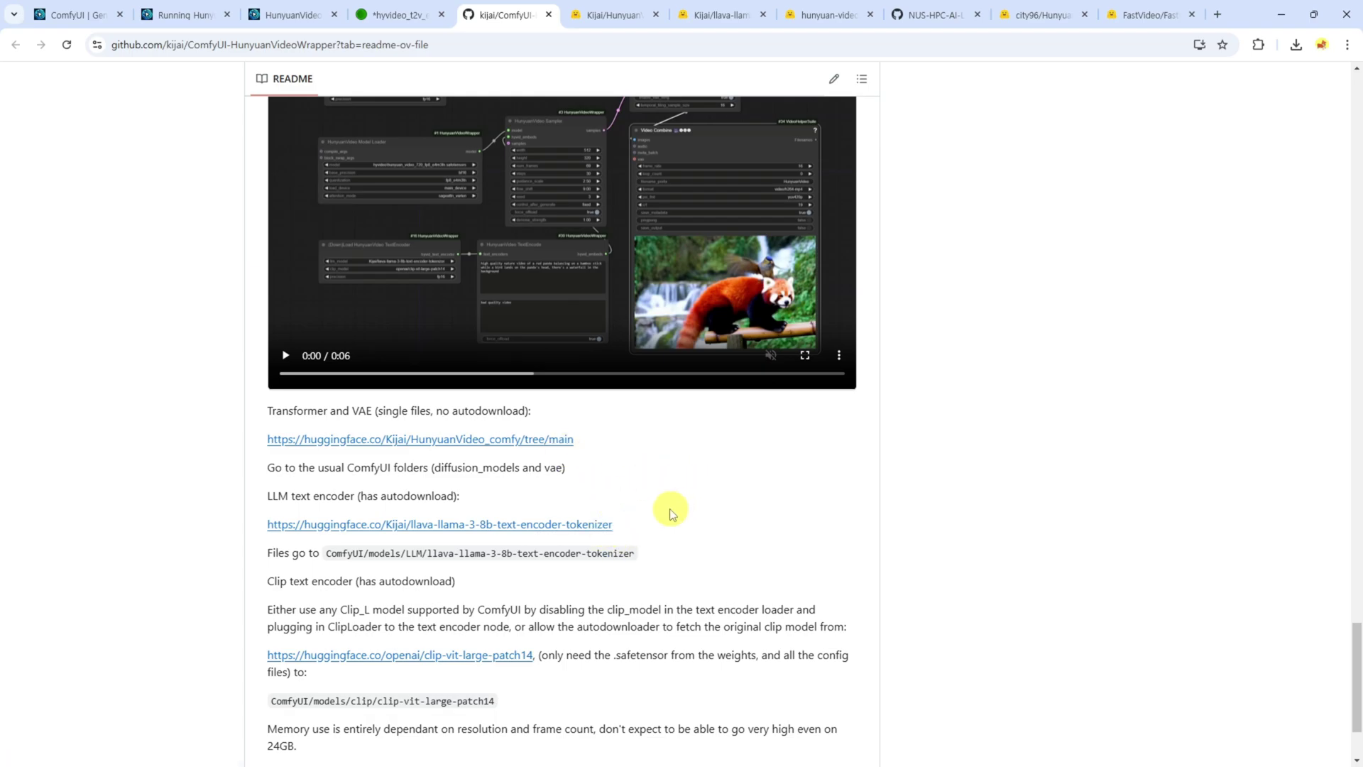
key("ctrl+shift+Tab")
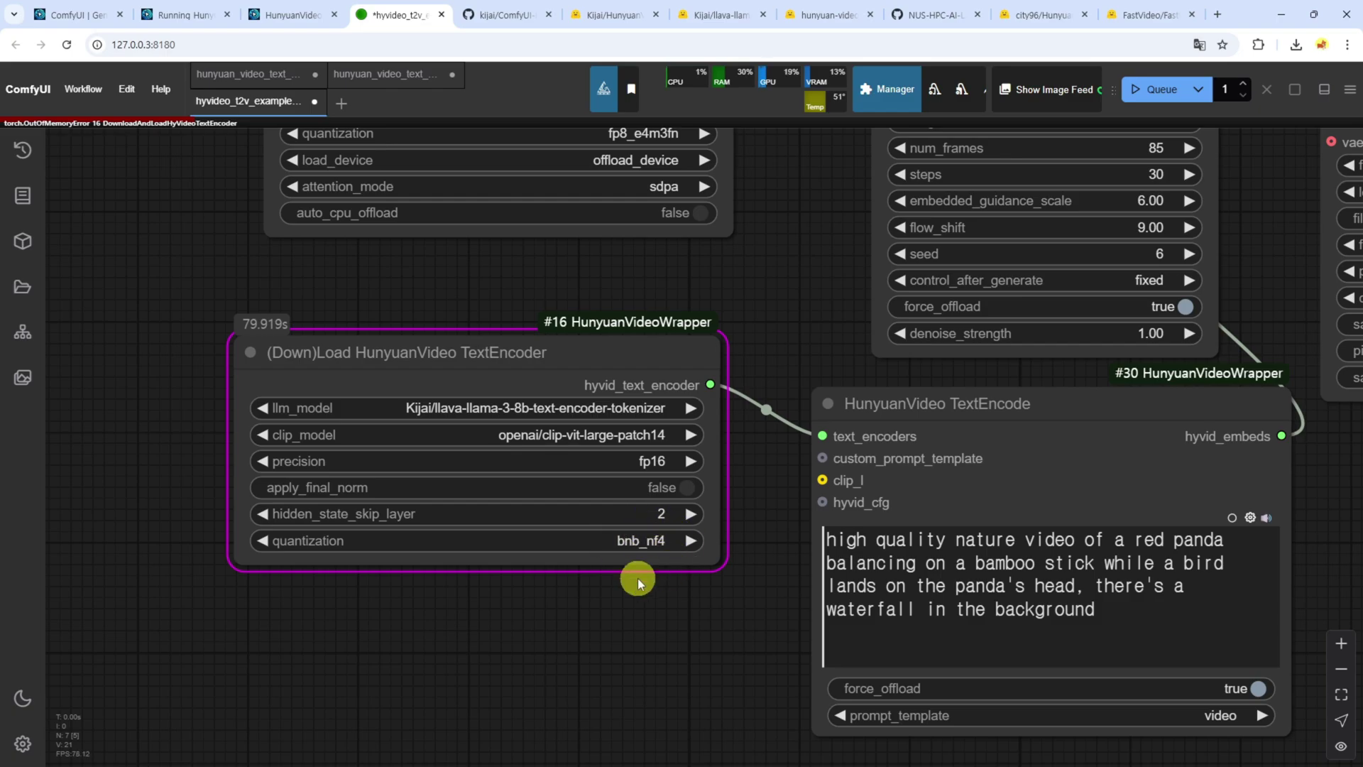
left_click(879, 97)
left_click(644, 290)
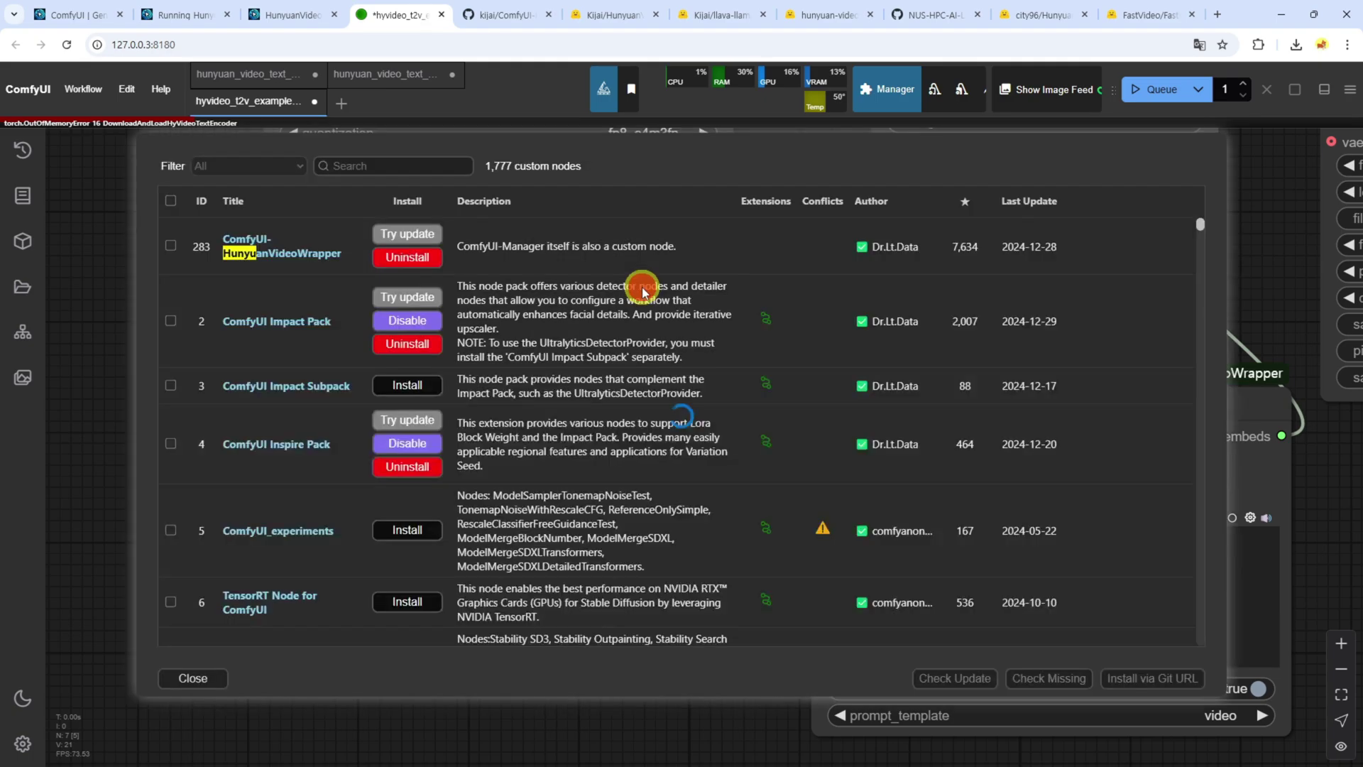
key("Escape")
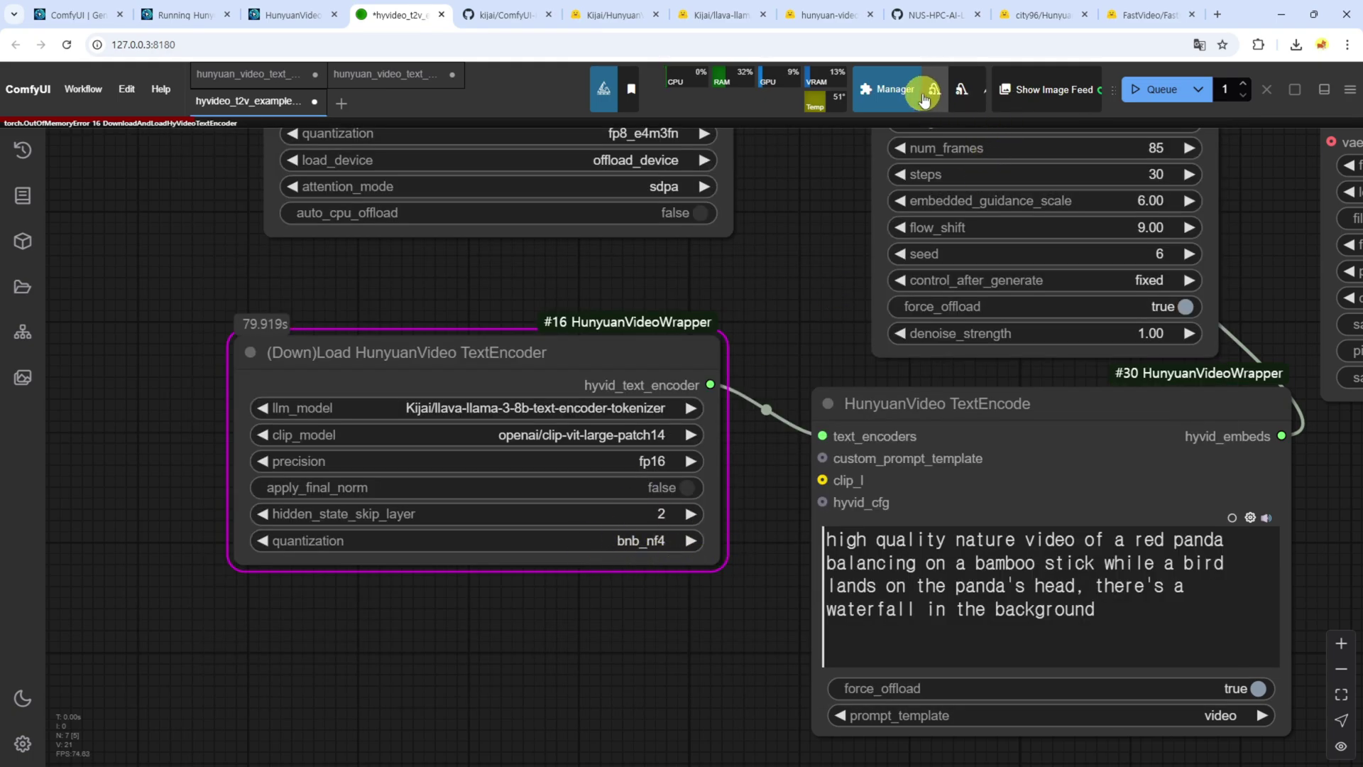
left_click(923, 96)
left_click(622, 291)
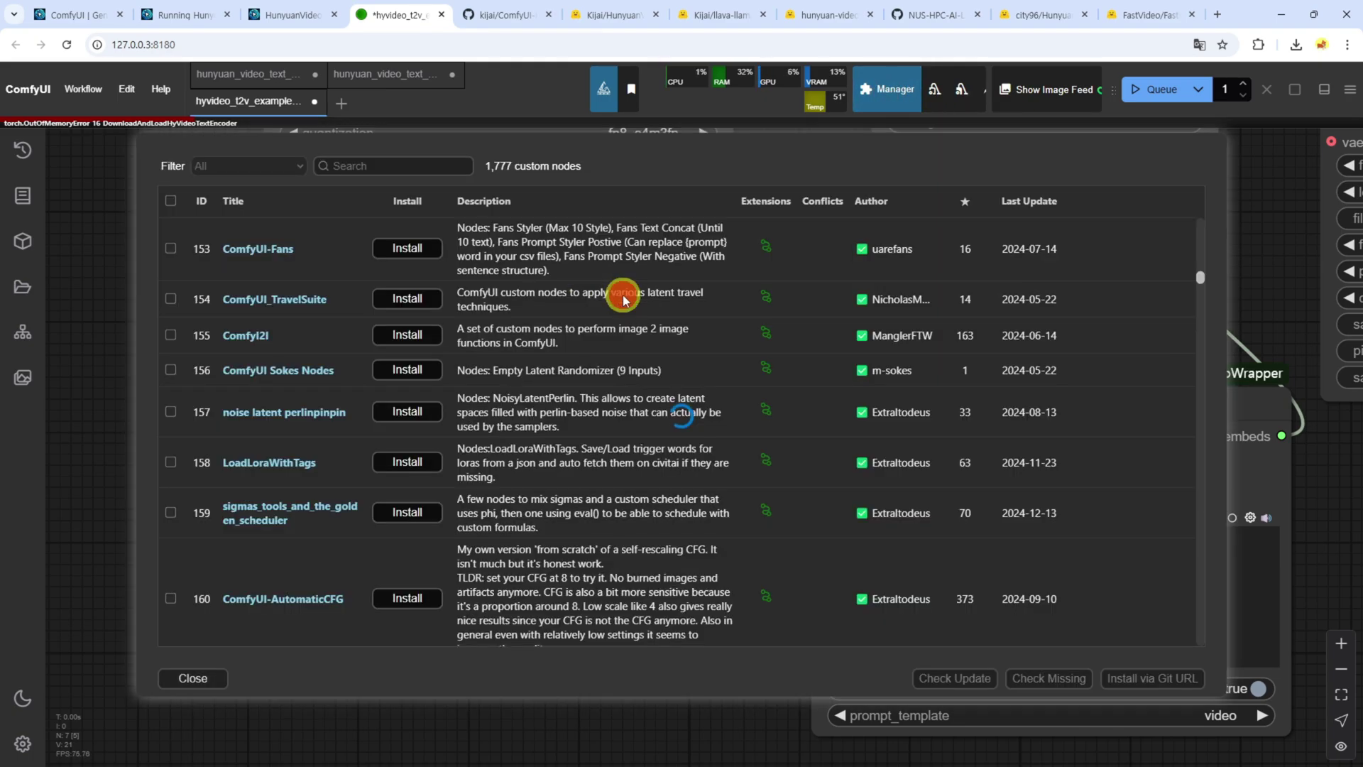
left_click(430, 168)
type("bitsandbytes")
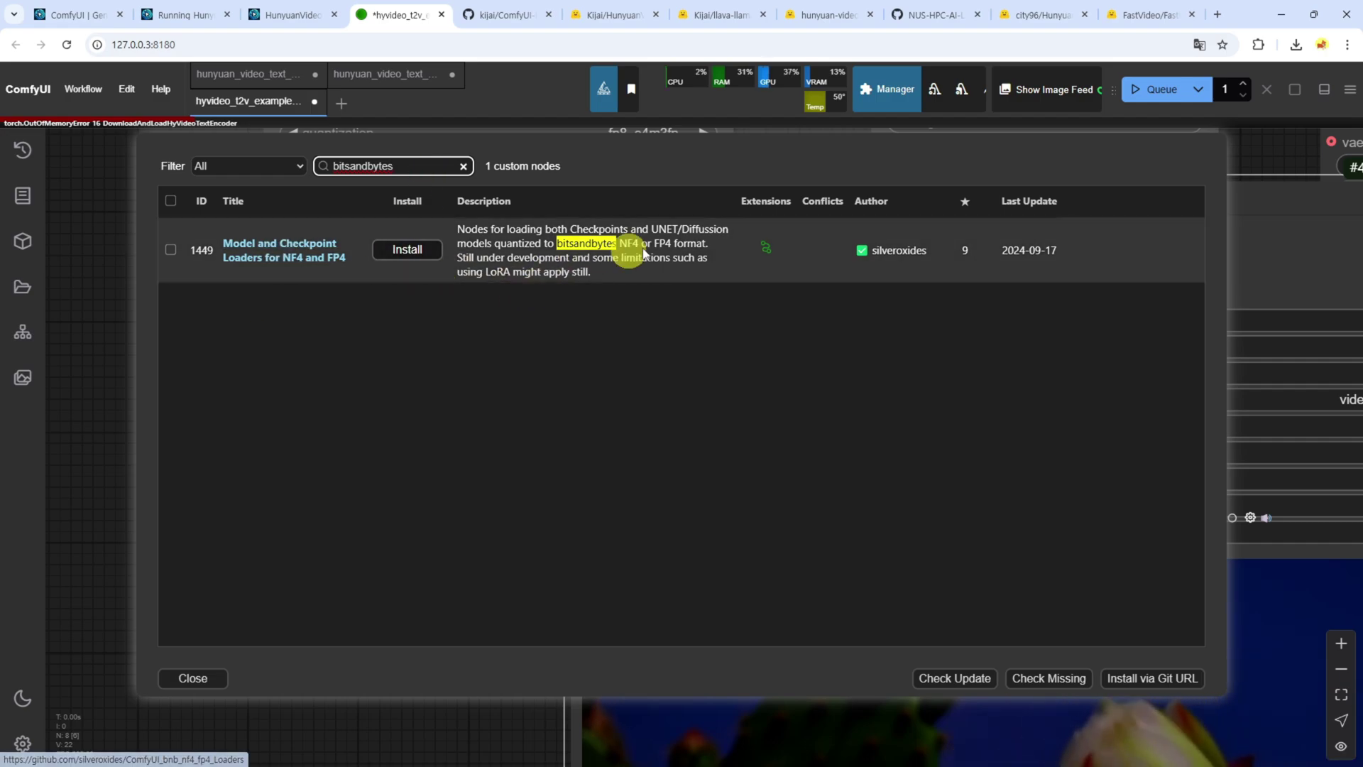
Check the GitHub repository of Model and Checkpoint Loaders for NF4 and FP4, close its page, and exit the custom node list.
left_click(300, 250)
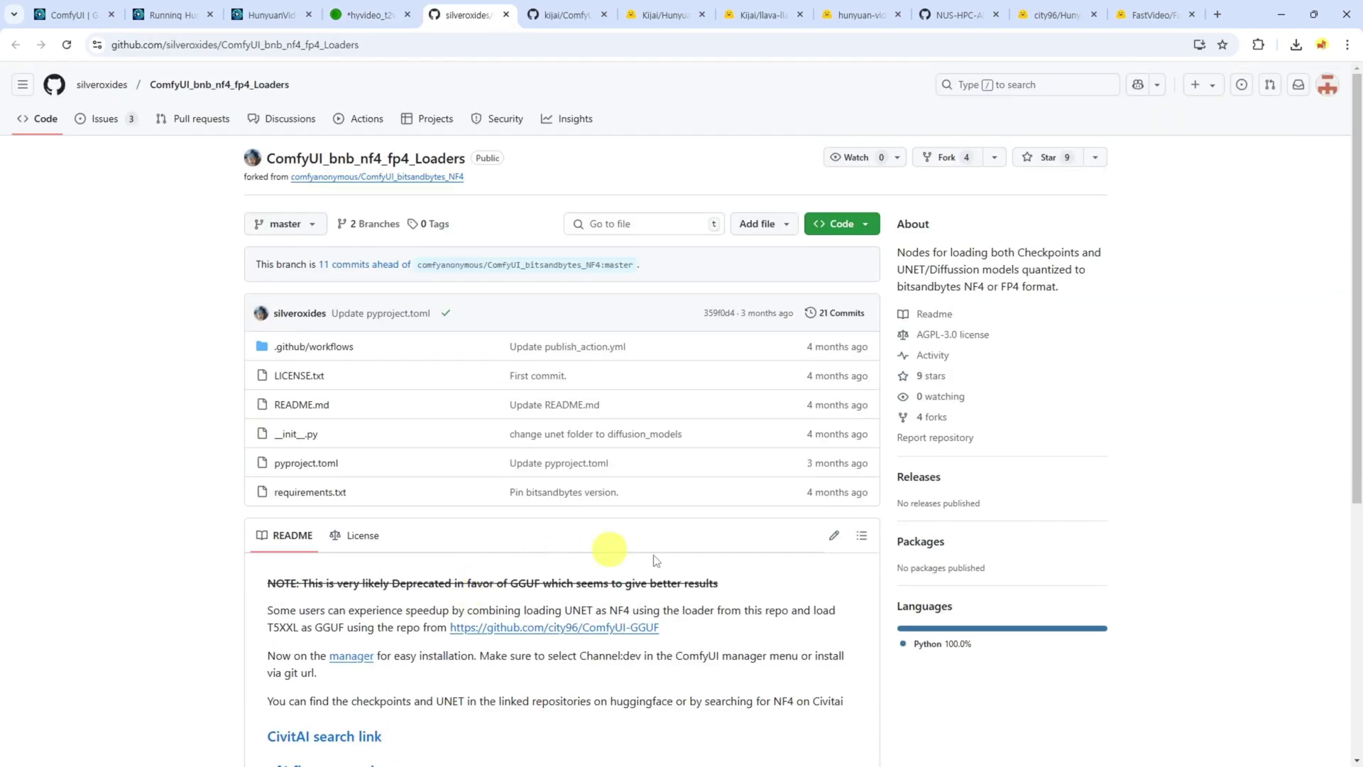
left_click(507, 15)
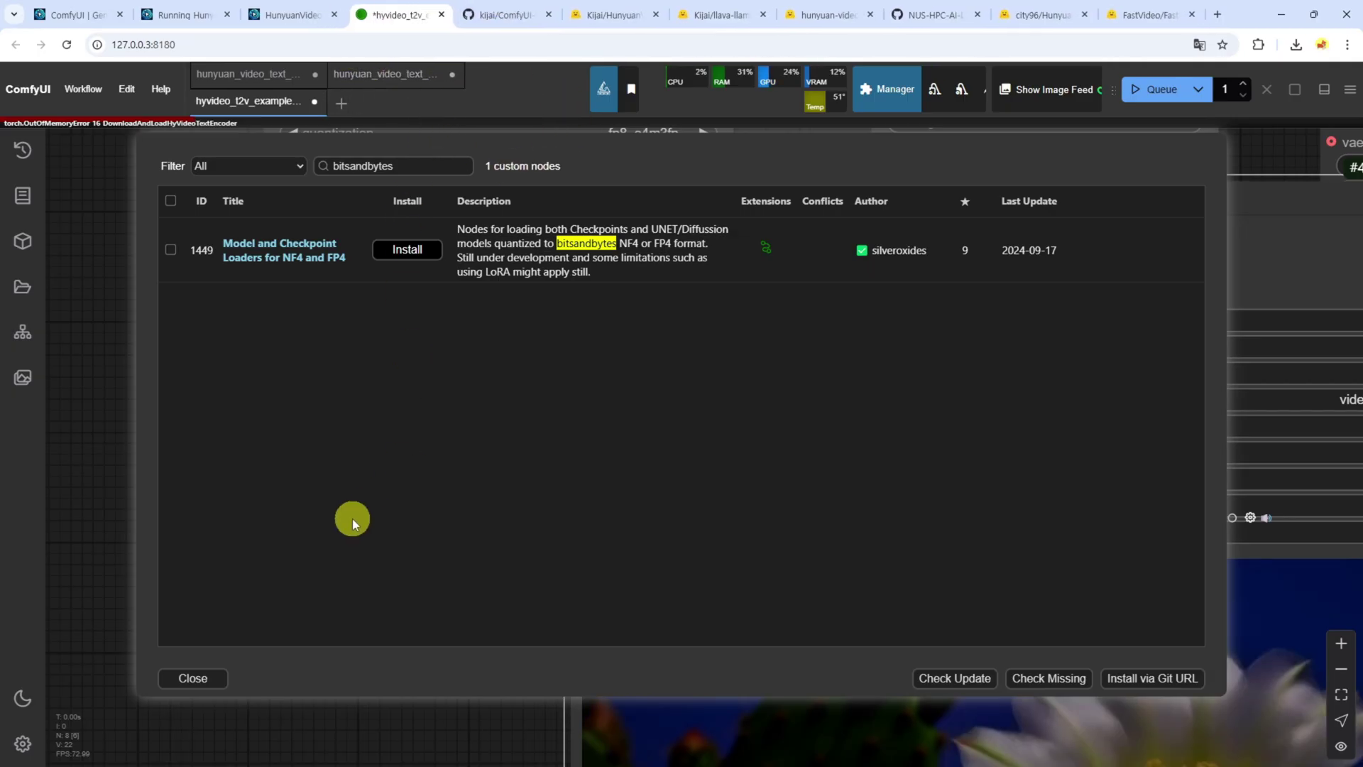
left_click(208, 684)
left_click(624, 591)
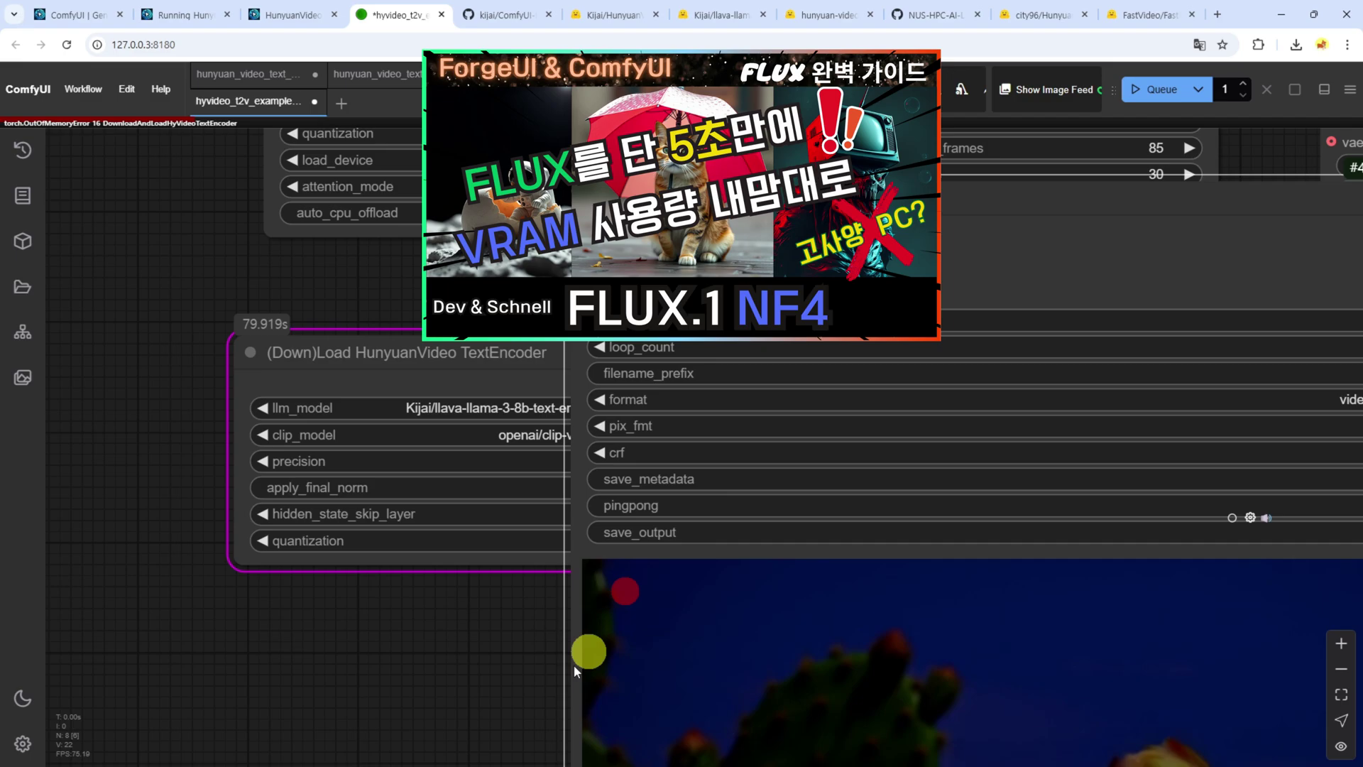
left_click(455, 678)
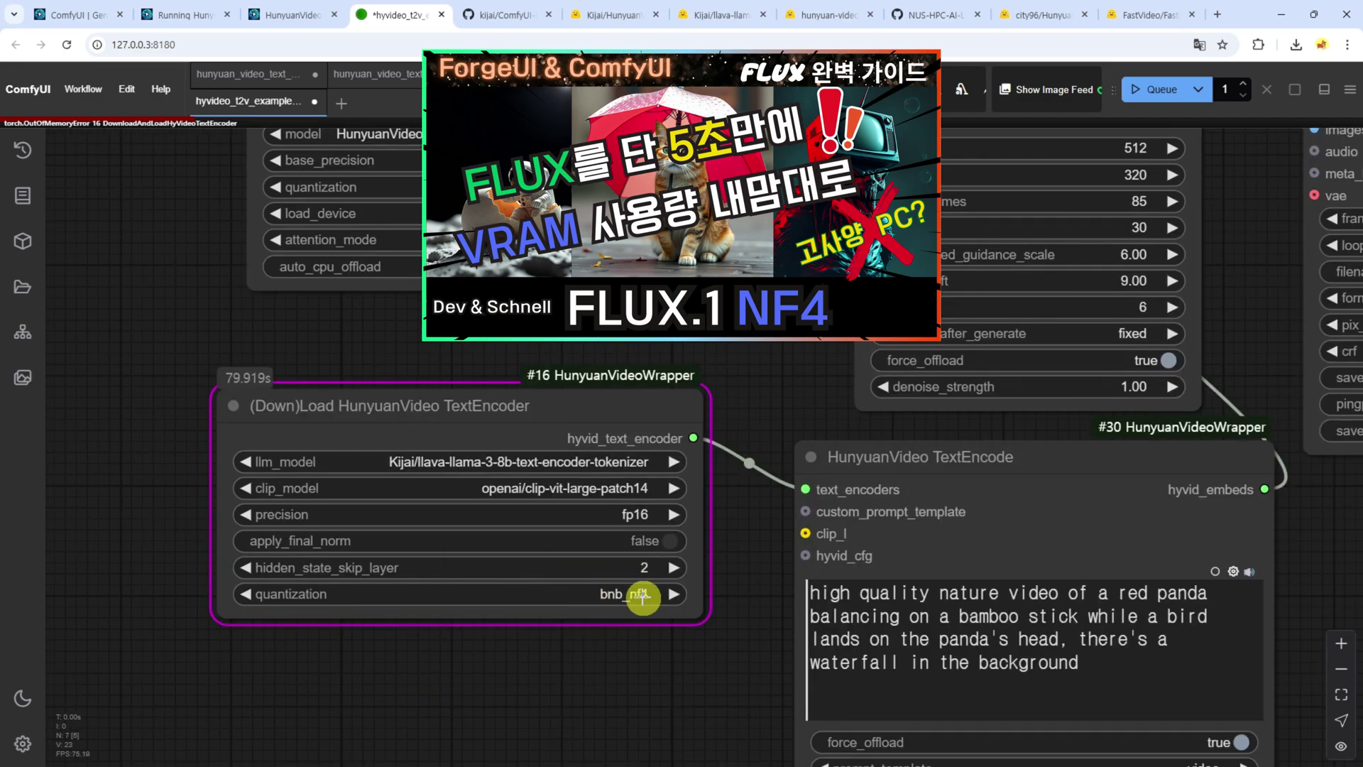
Queue the text-to-video workflow with the bnb_nf4 text encoder and dismiss the HyVideoSampler error.
scroll(643, 596, "down", 5)
left_click_drag(727, 462, 545, 466)
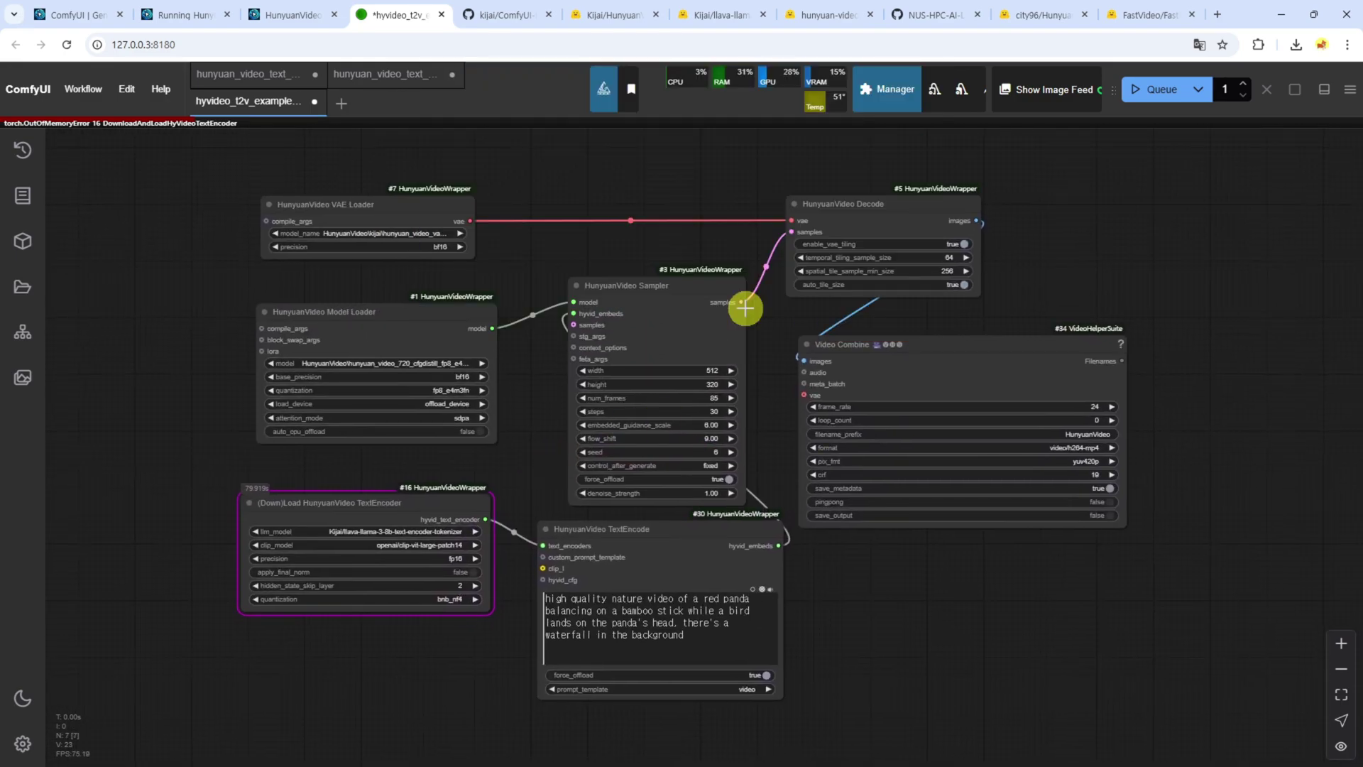
left_click(1160, 91)
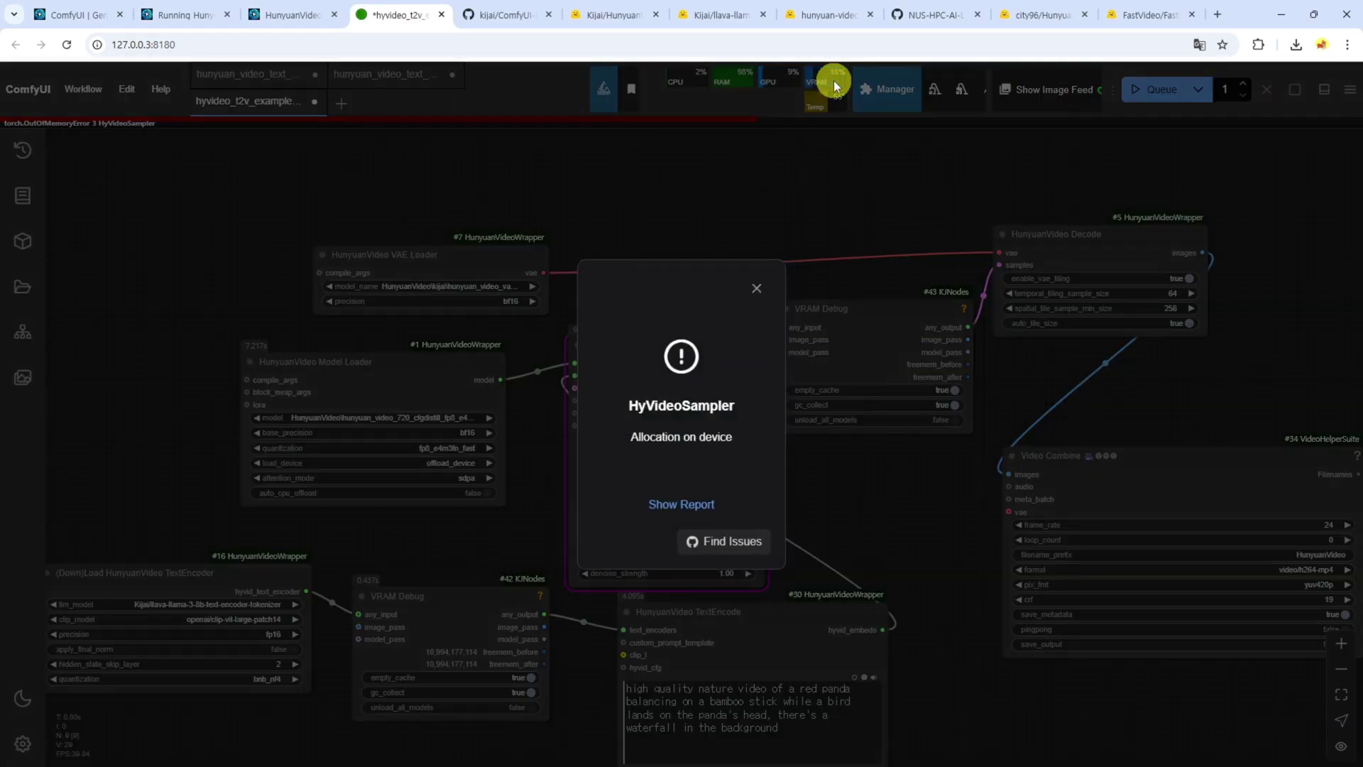
left_click(757, 290)
Nudge the HunyuanVideo Sampler node toward the Model Loader and set the HunyuanVideo VAE Loader's precision to fp16.
scroll(568, 369, "up", 4)
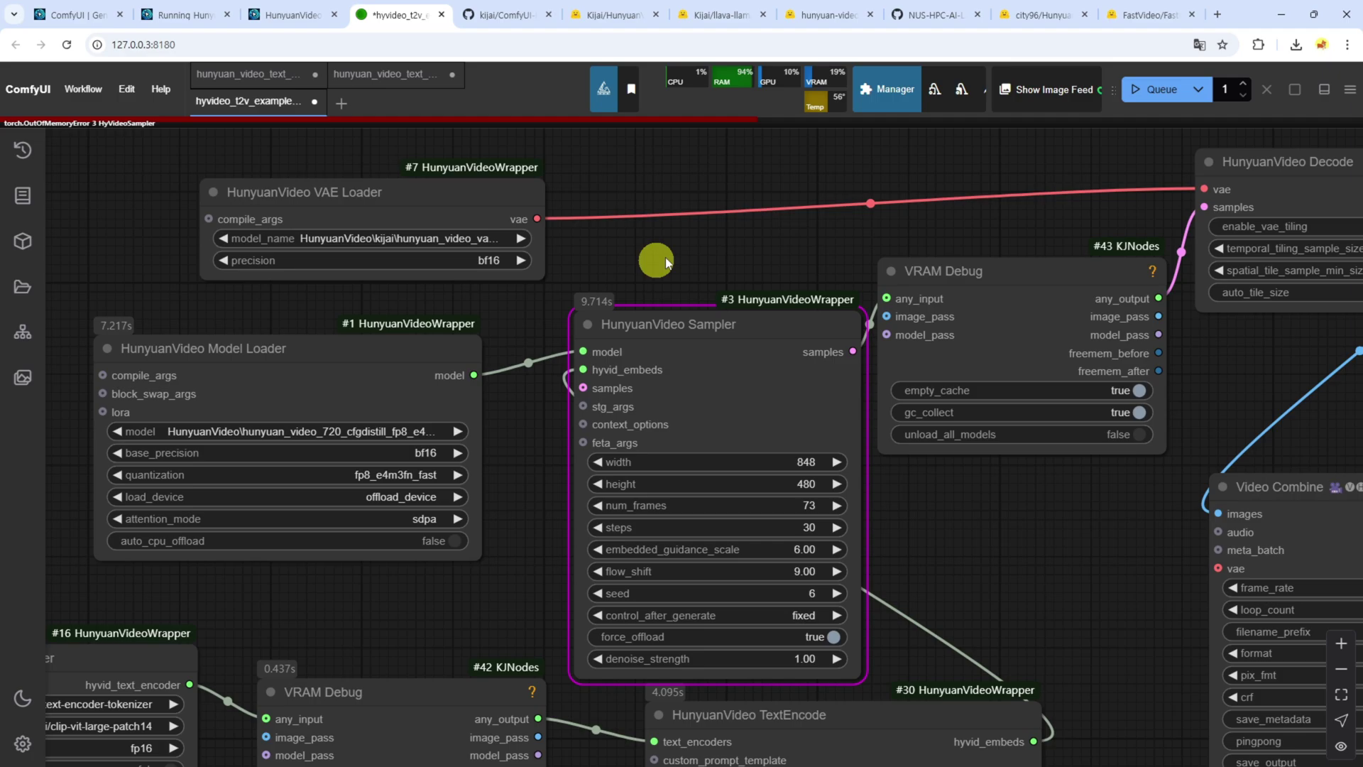
left_click_drag(747, 325, 831, 90)
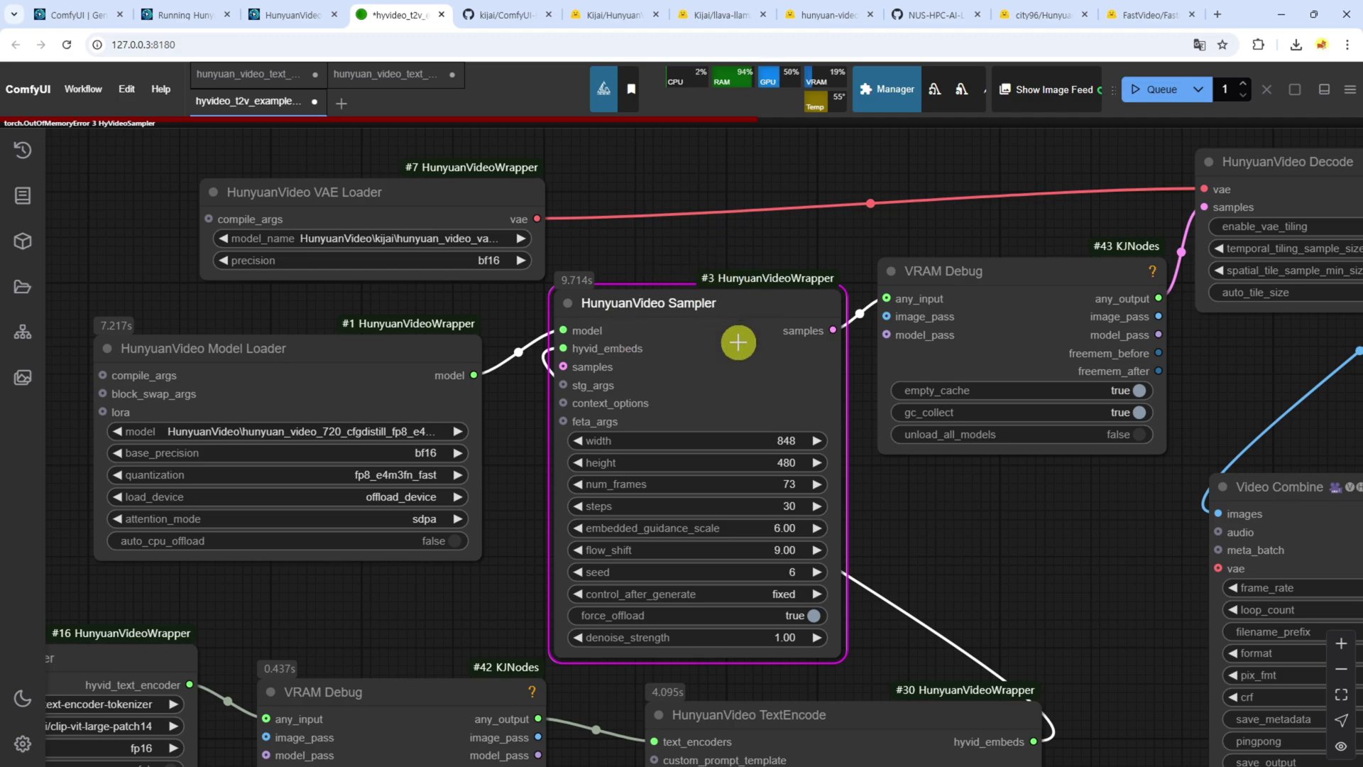
left_click_drag(684, 301, 686, 302)
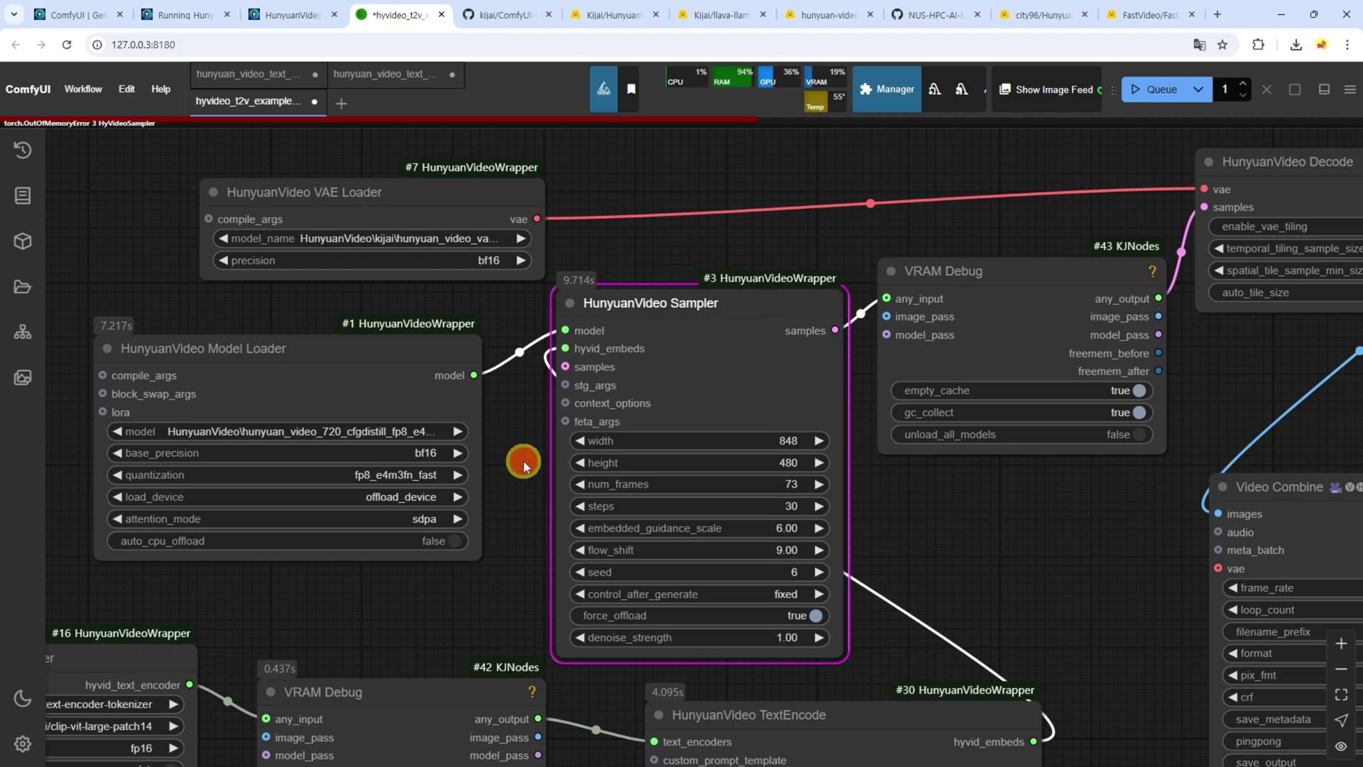
left_click_drag(523, 461, 628, 510)
scroll(589, 348, "up", 4)
left_click(568, 291)
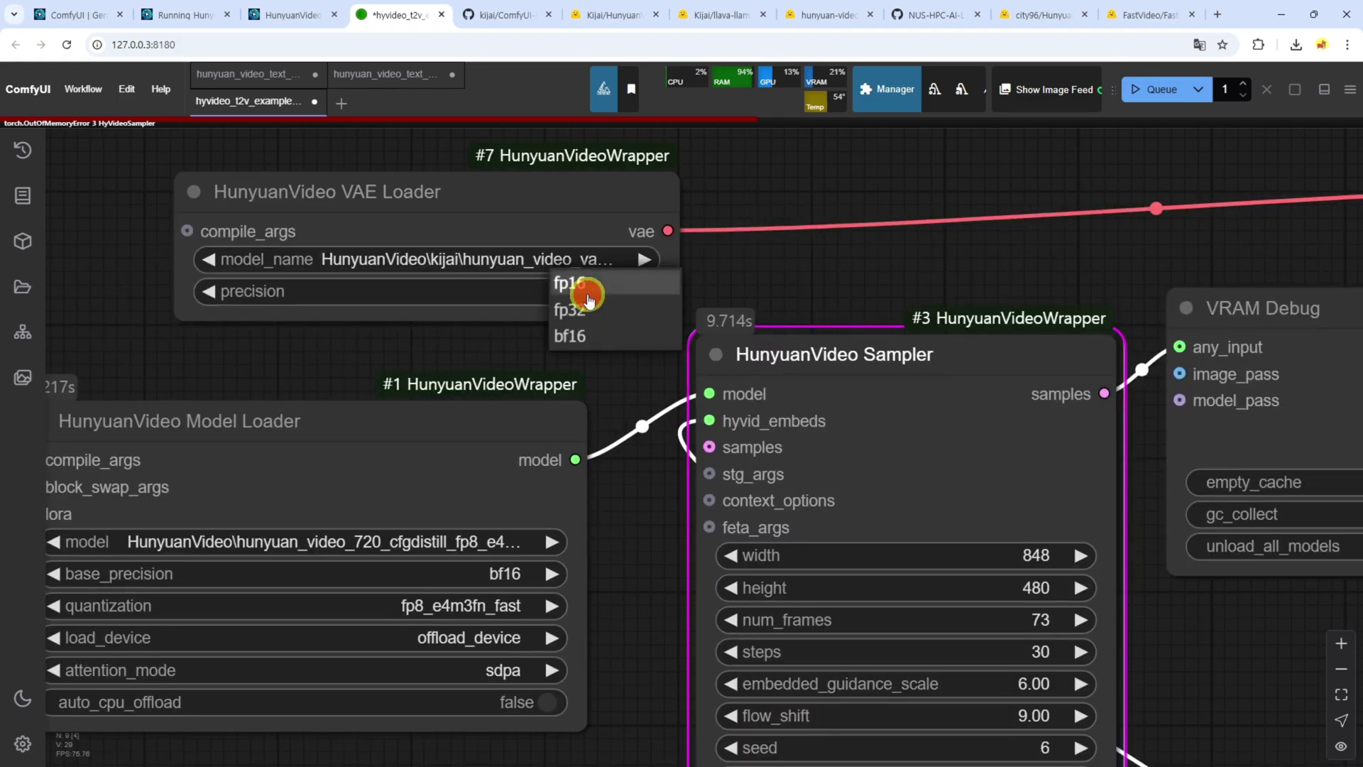
left_click(578, 291)
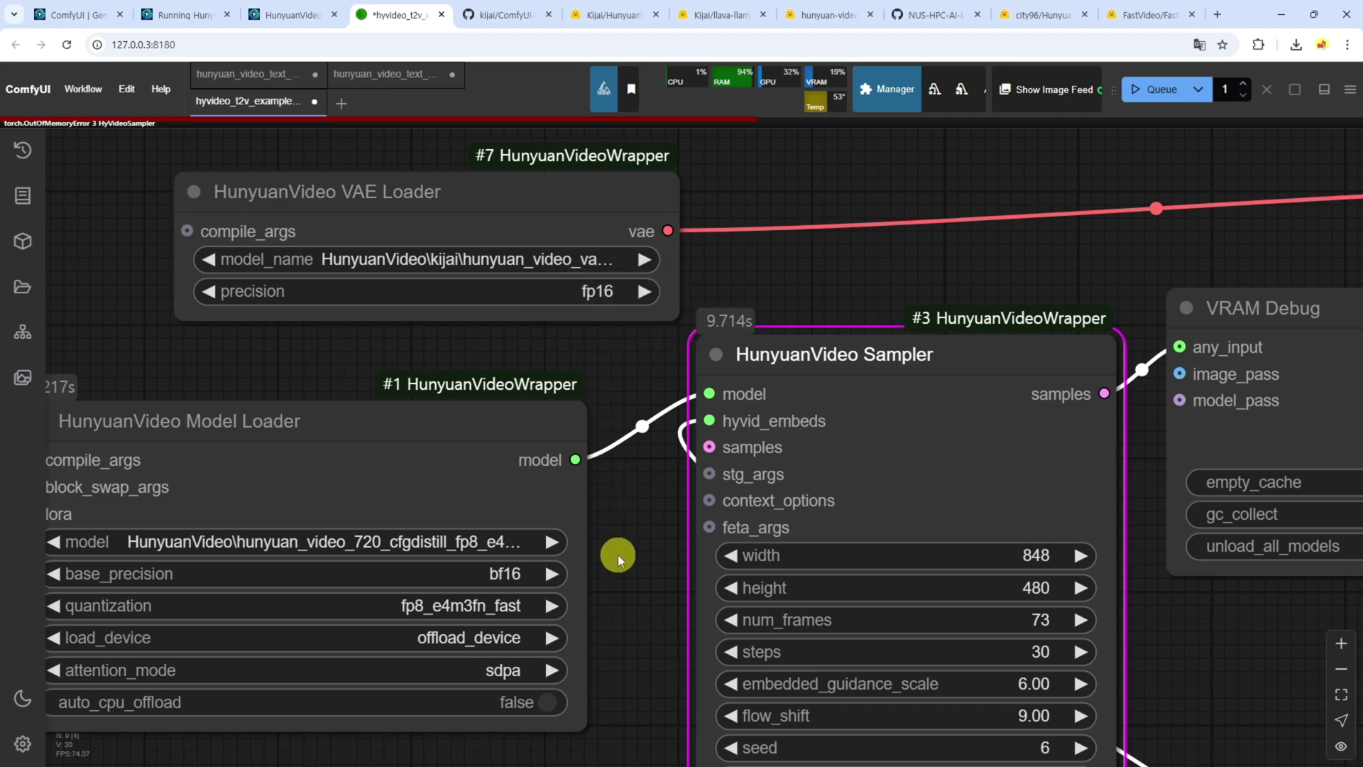
Queue the workflow again with the fp16 VAE precision and dismiss the HyVideoSampler error.
left_click_drag(618, 558, 671, 432)
left_click(560, 449)
scroll(682, 436, "down", 5)
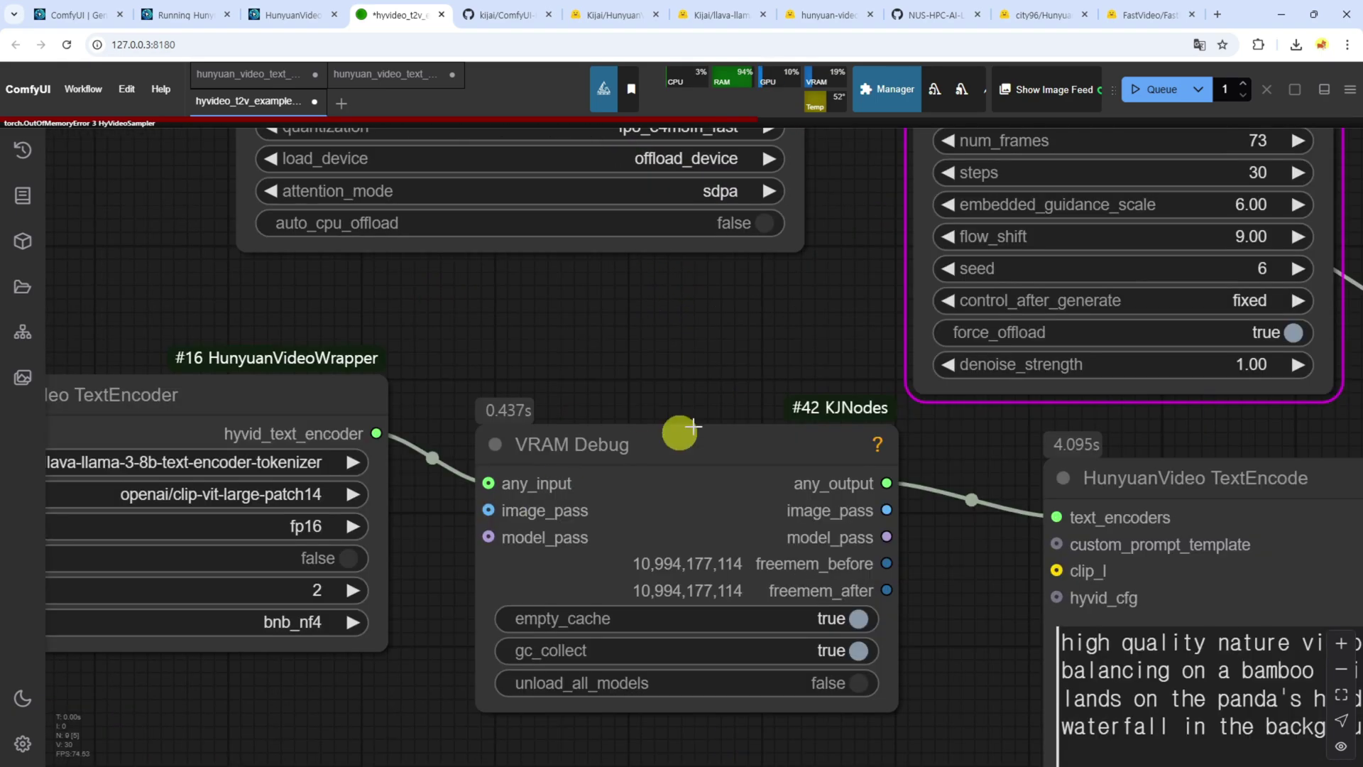
scroll(484, 542, "down", 3)
scroll(482, 547, "down", 3)
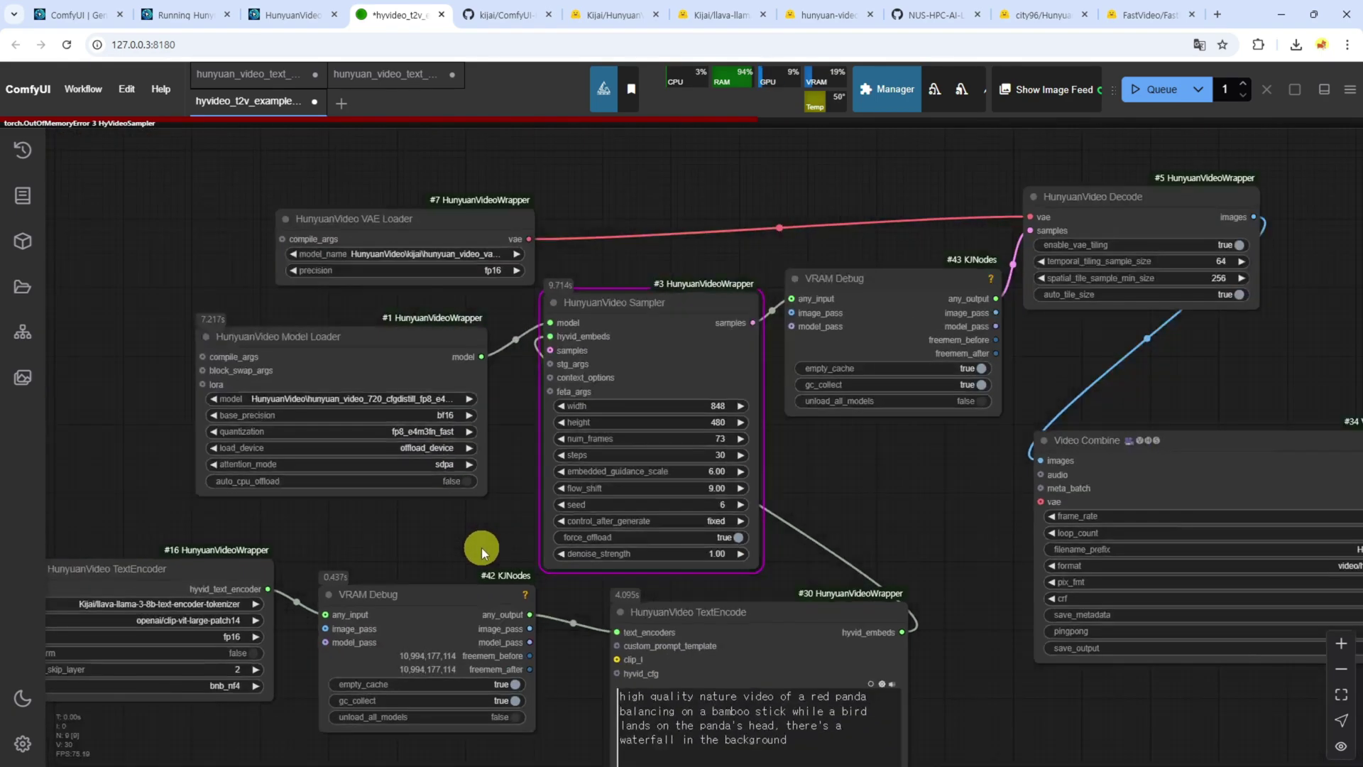
left_click(1157, 89)
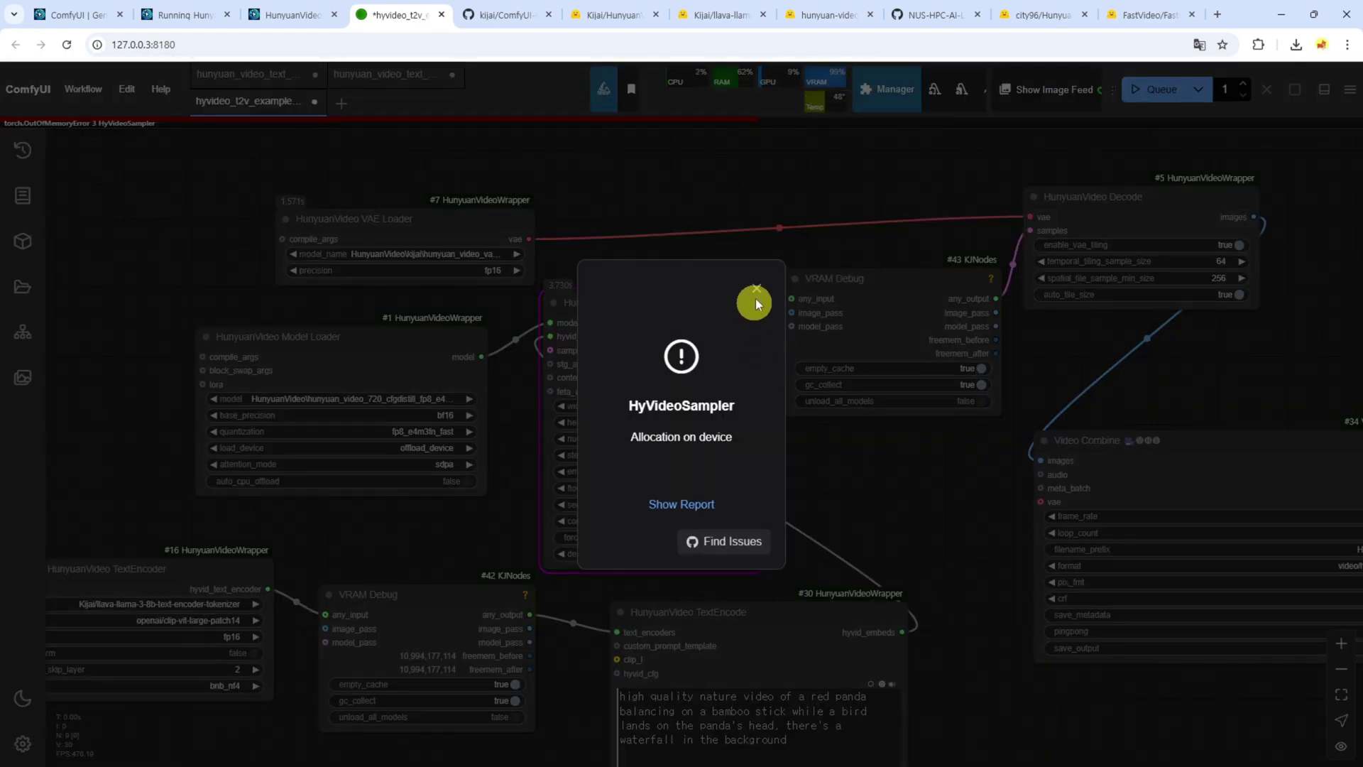
left_click(757, 290)
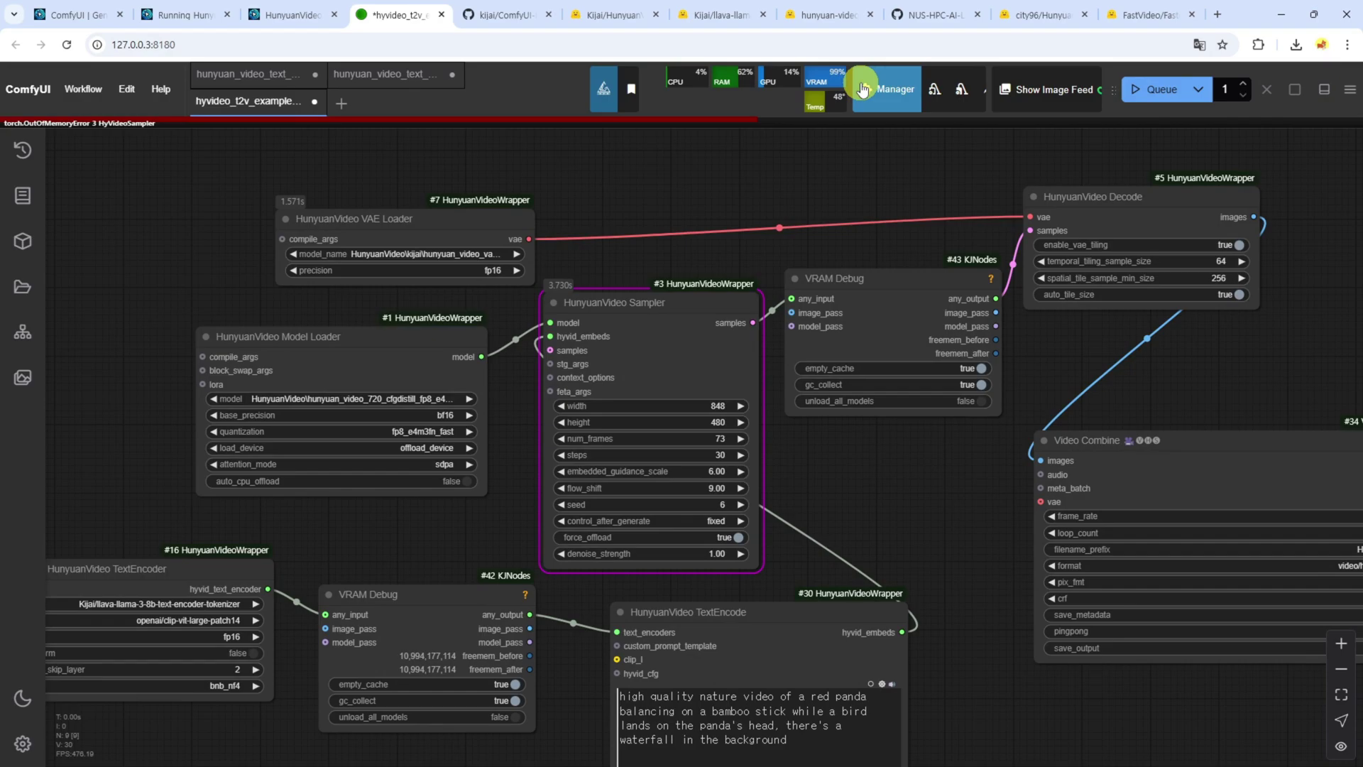
In File Explorer, go to the examples folder of ComfyUI-HunyuanVideoWrapper inside ComfyUI's custom_nodes.
left_click_drag(673, 210, 825, 257)
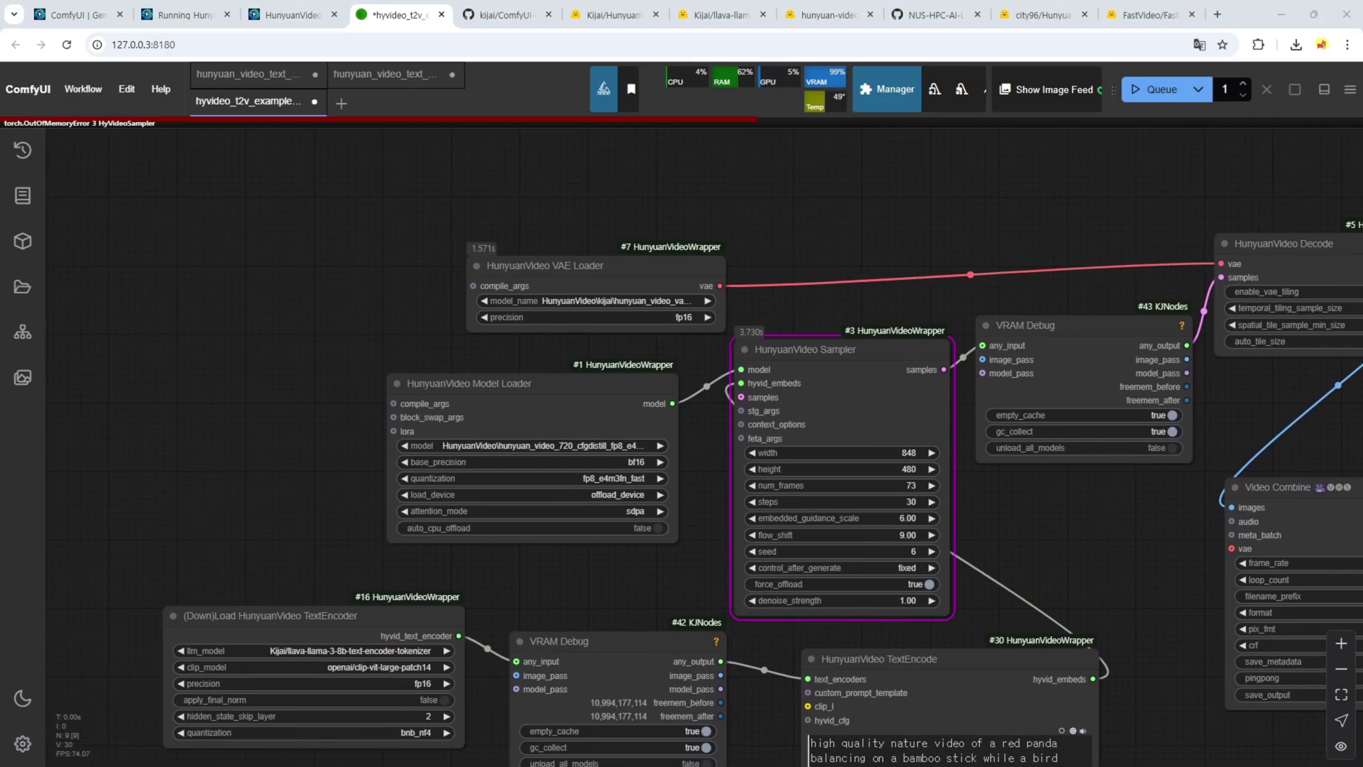
key("alt+Tab")
key("alt+Up")
key("alt+Up")
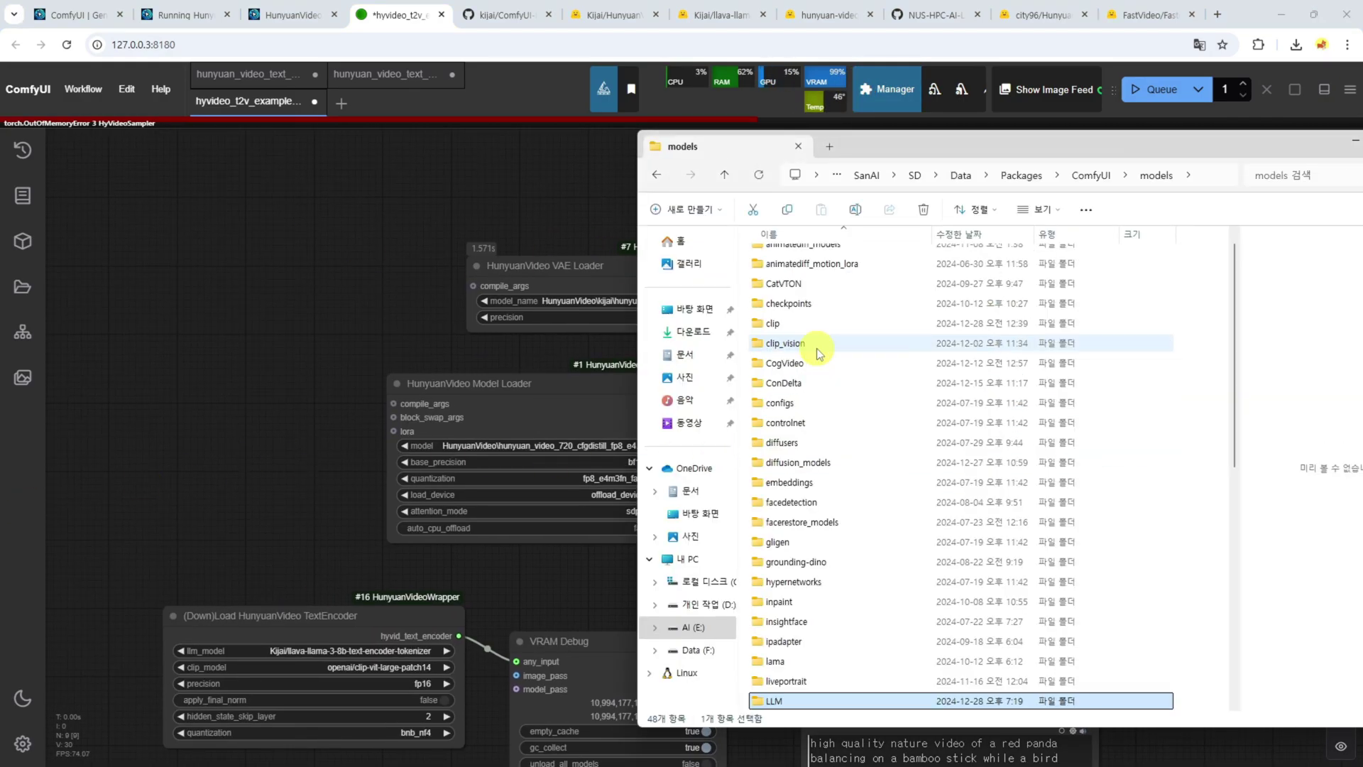
left_click(1090, 175)
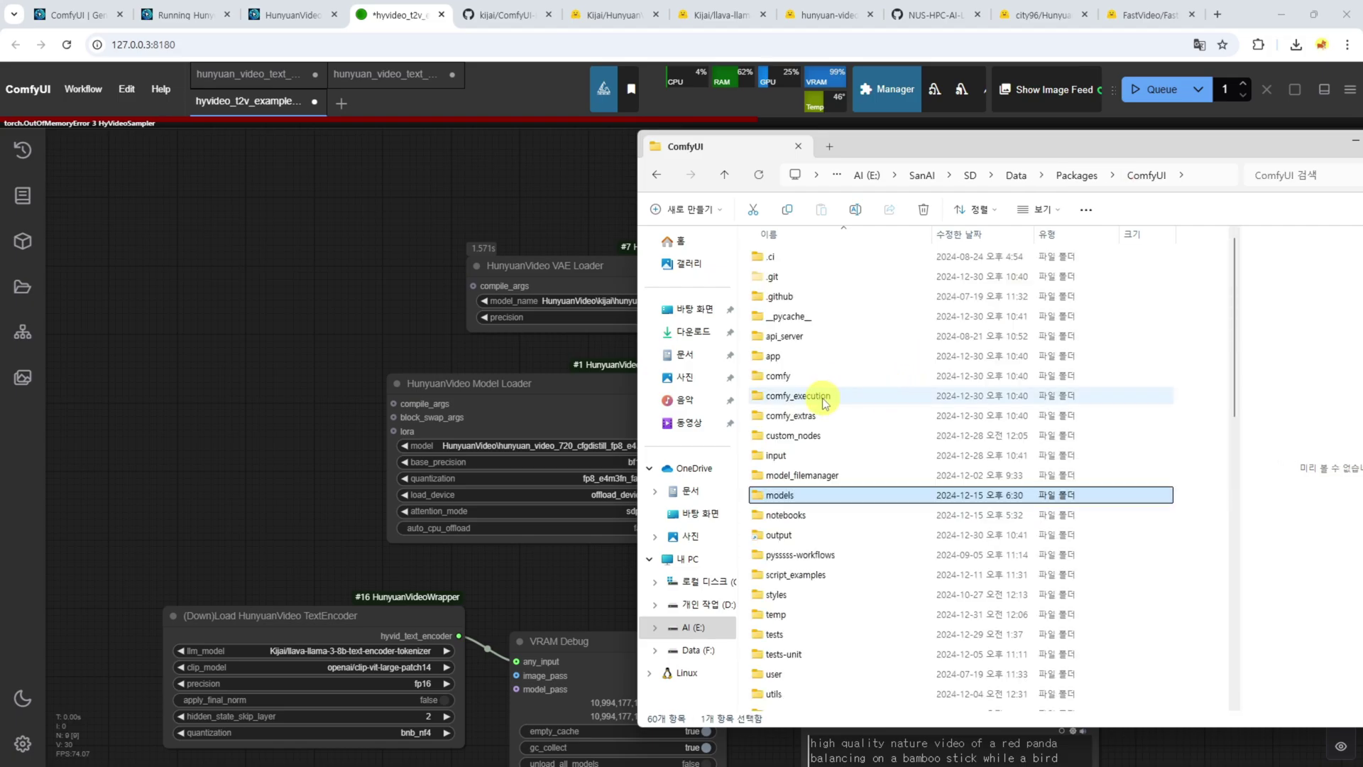
double_click(809, 436)
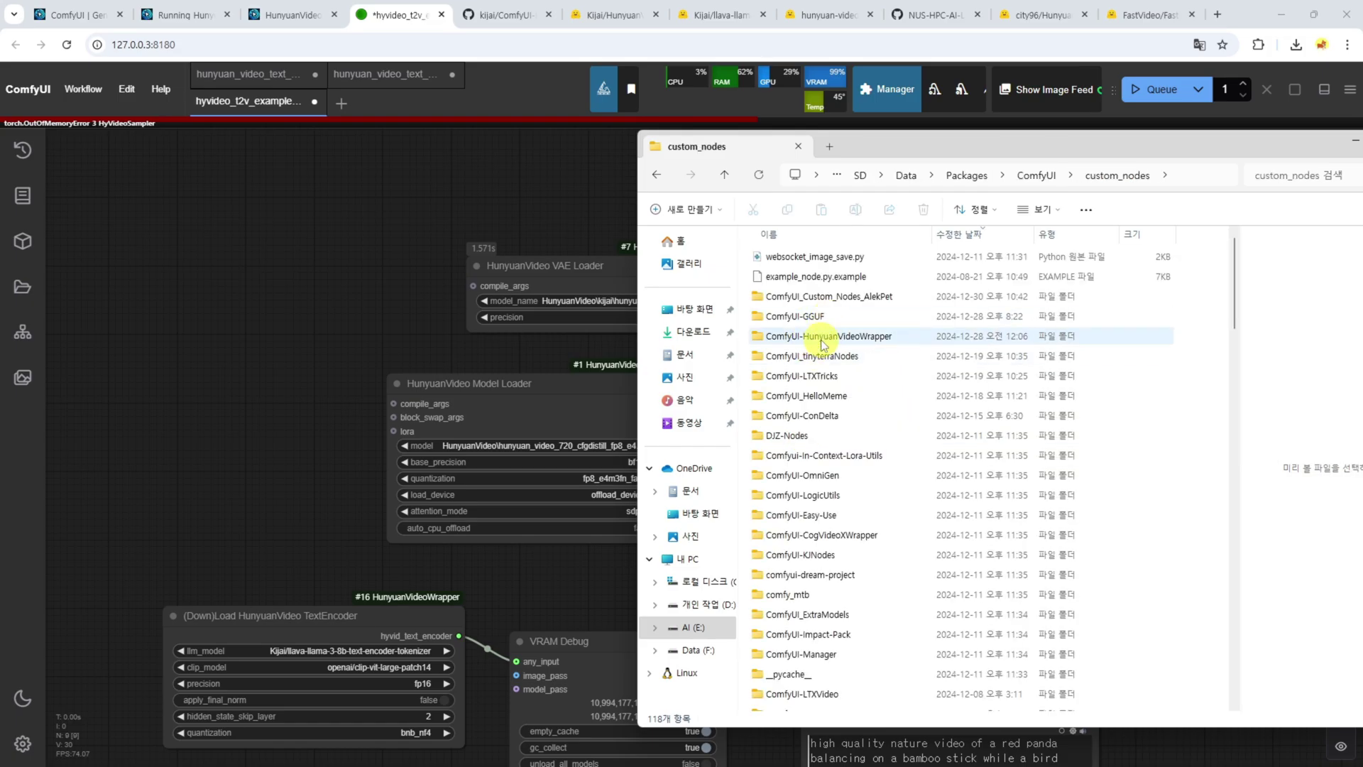
double_click(816, 334)
double_click(784, 335)
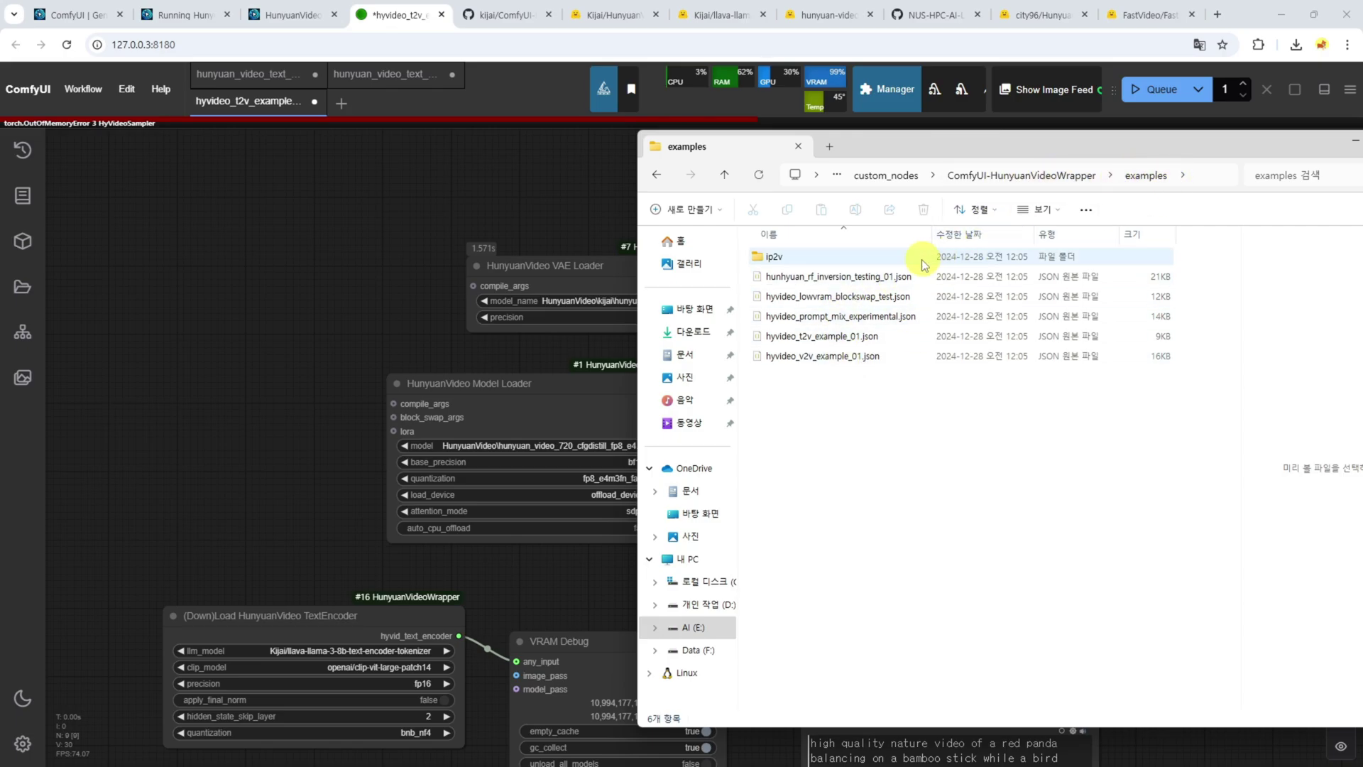
Load hyvideo_lowvram_blockswap_test.json from the examples folder into ComfyUI as a new workflow.
left_click(845, 299)
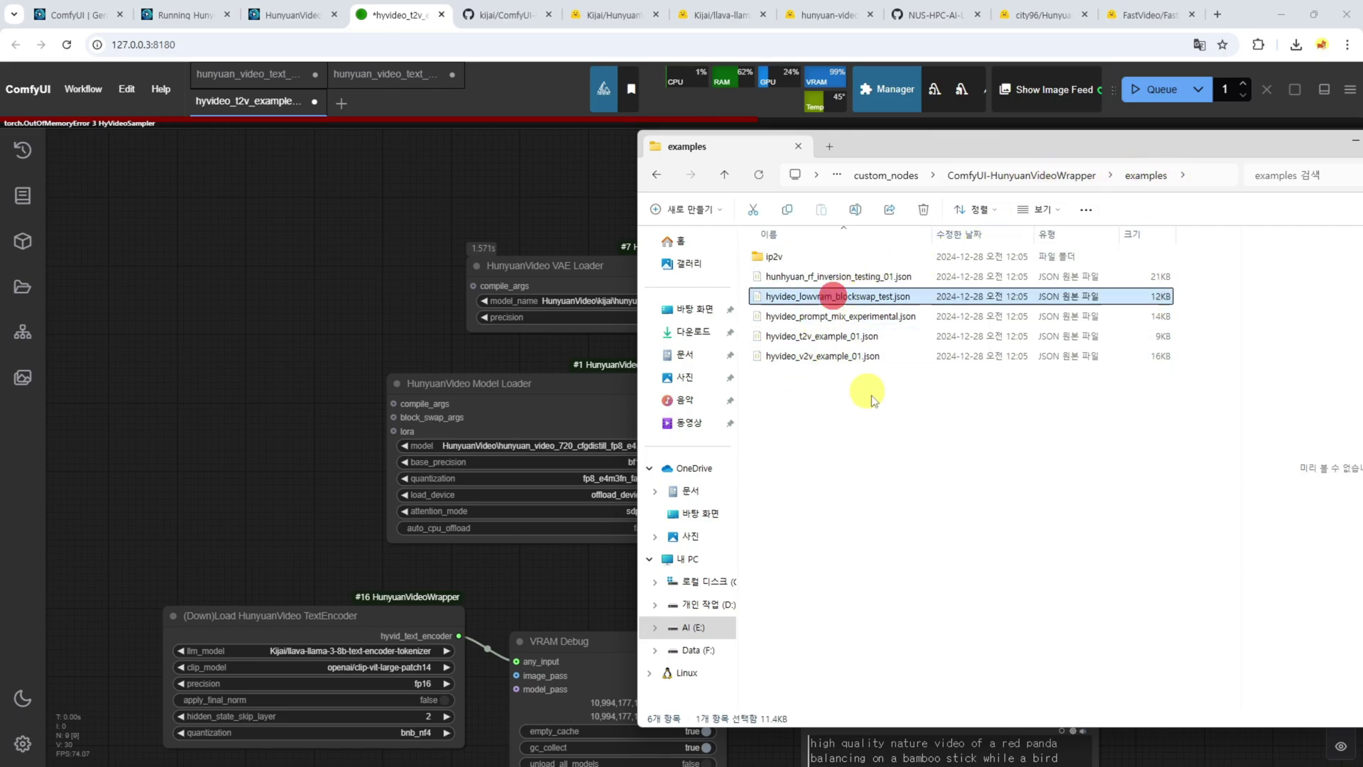
left_click_drag(861, 300, 258, 365)
scroll(341, 253, "up", 5)
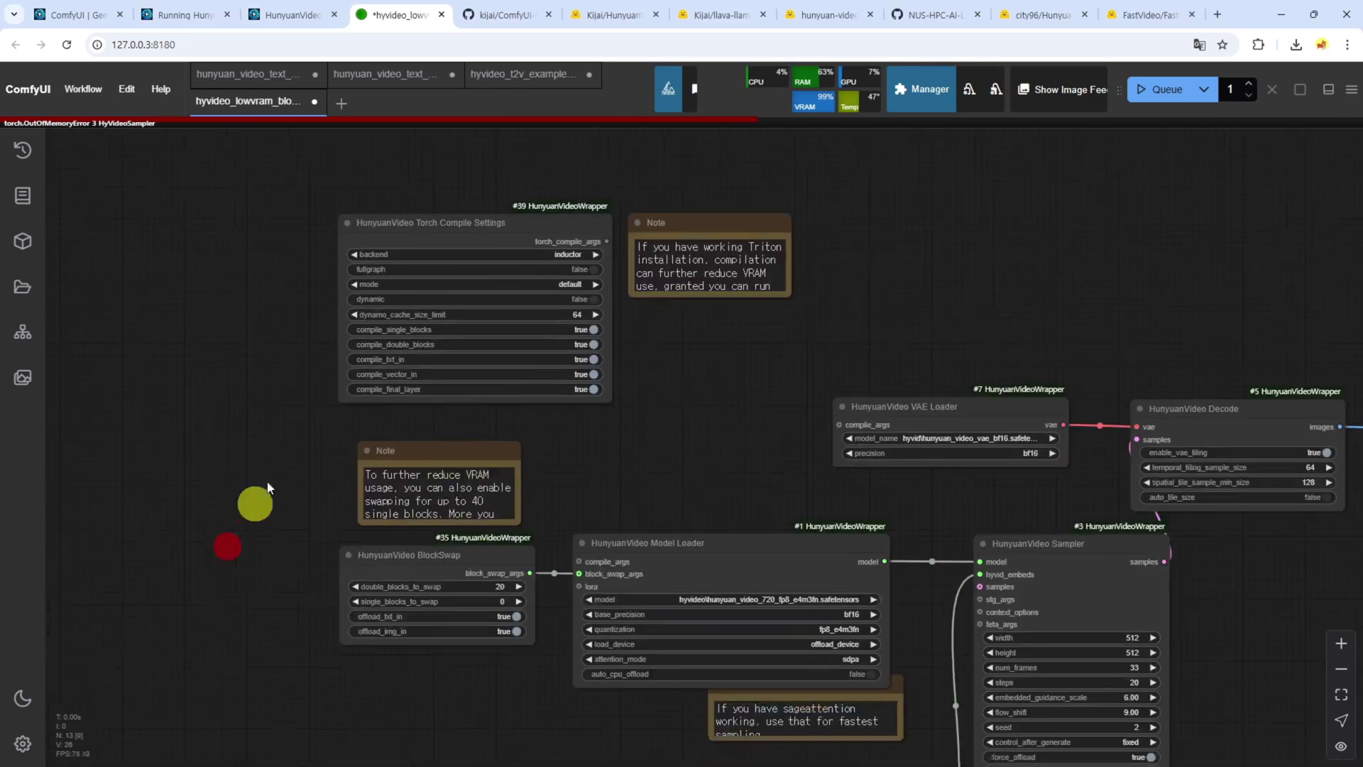
Copy the HunyuanVideo BlockSwap node from the low-VRAM workflow into the hyvideo_t2v_example workflow and connect it to the Model Loader's block_swap_args.
left_click_drag(253, 502, 436, 493)
scroll(436, 493, "up", 3)
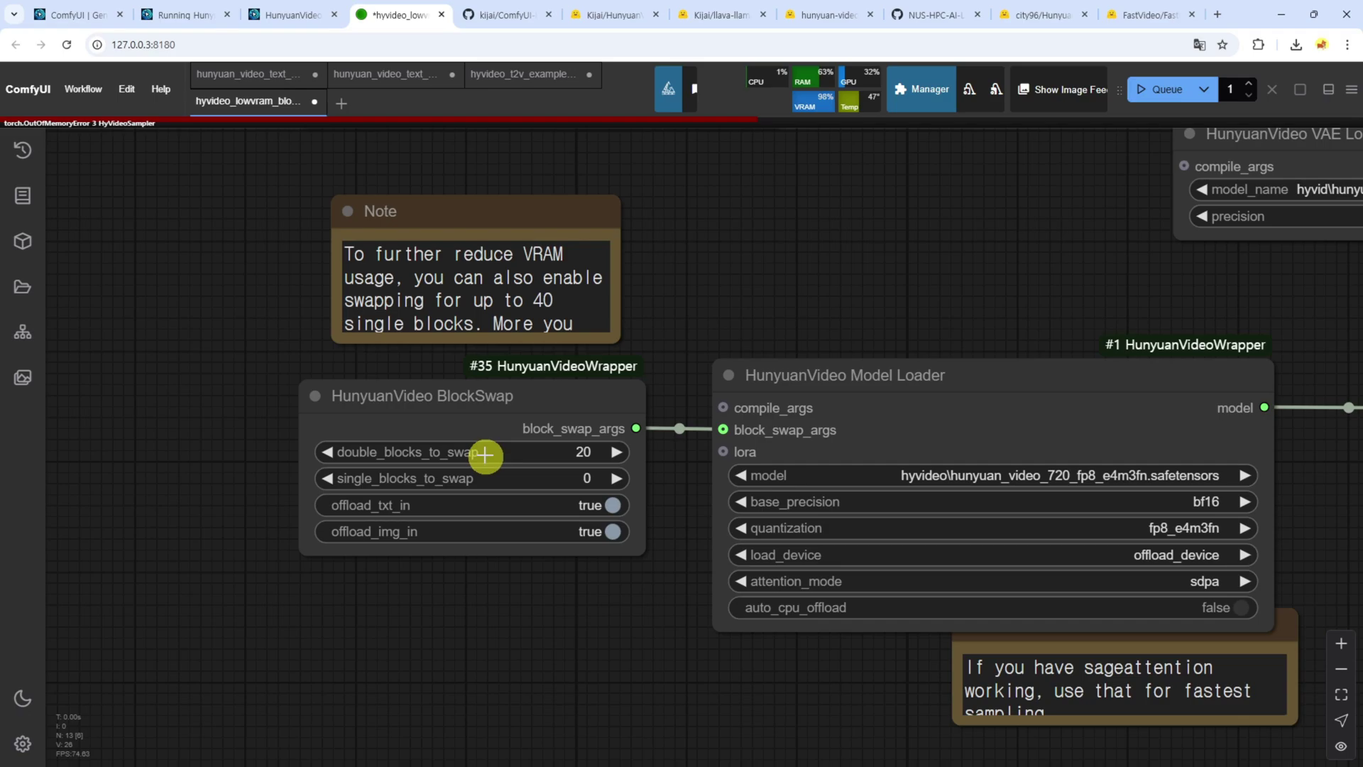
left_click_drag(487, 393, 476, 401)
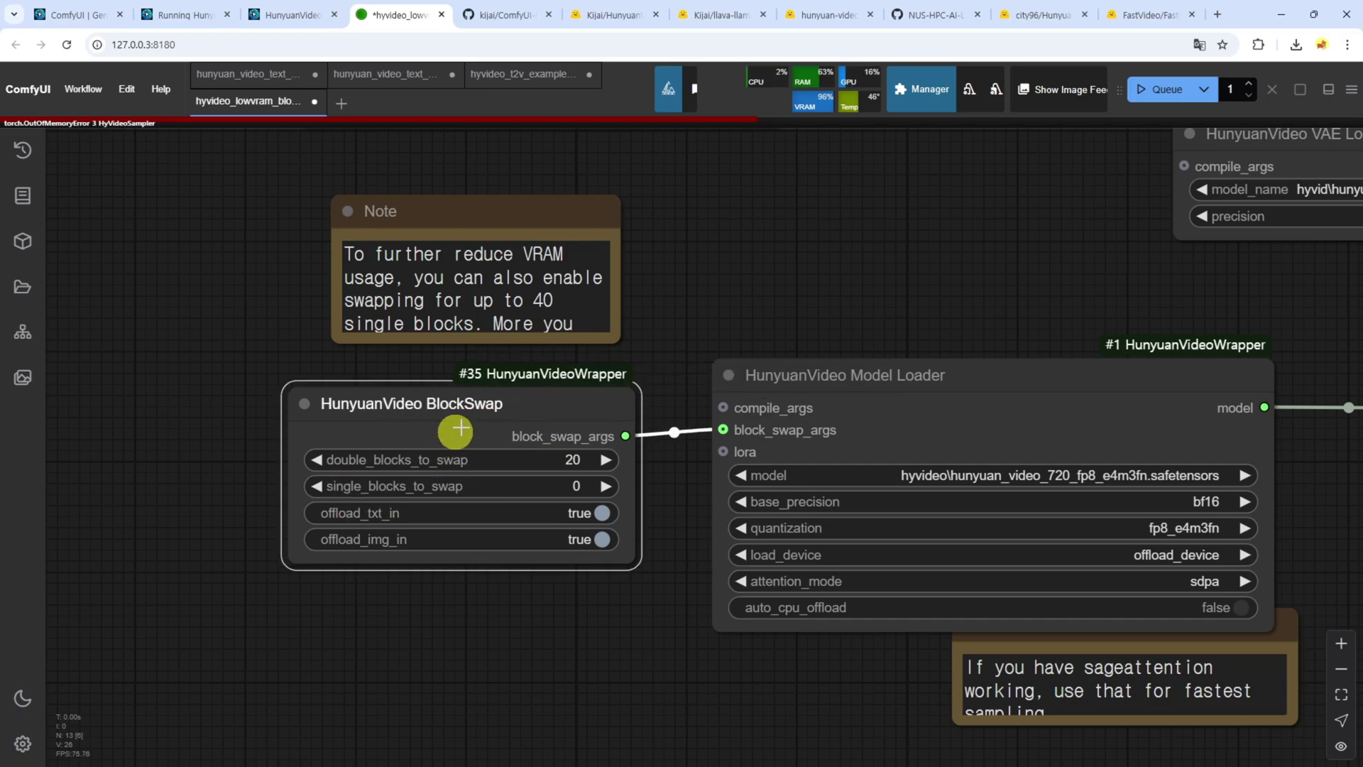
left_click_drag(961, 295, 840, 313)
scroll(753, 333, "down", 4)
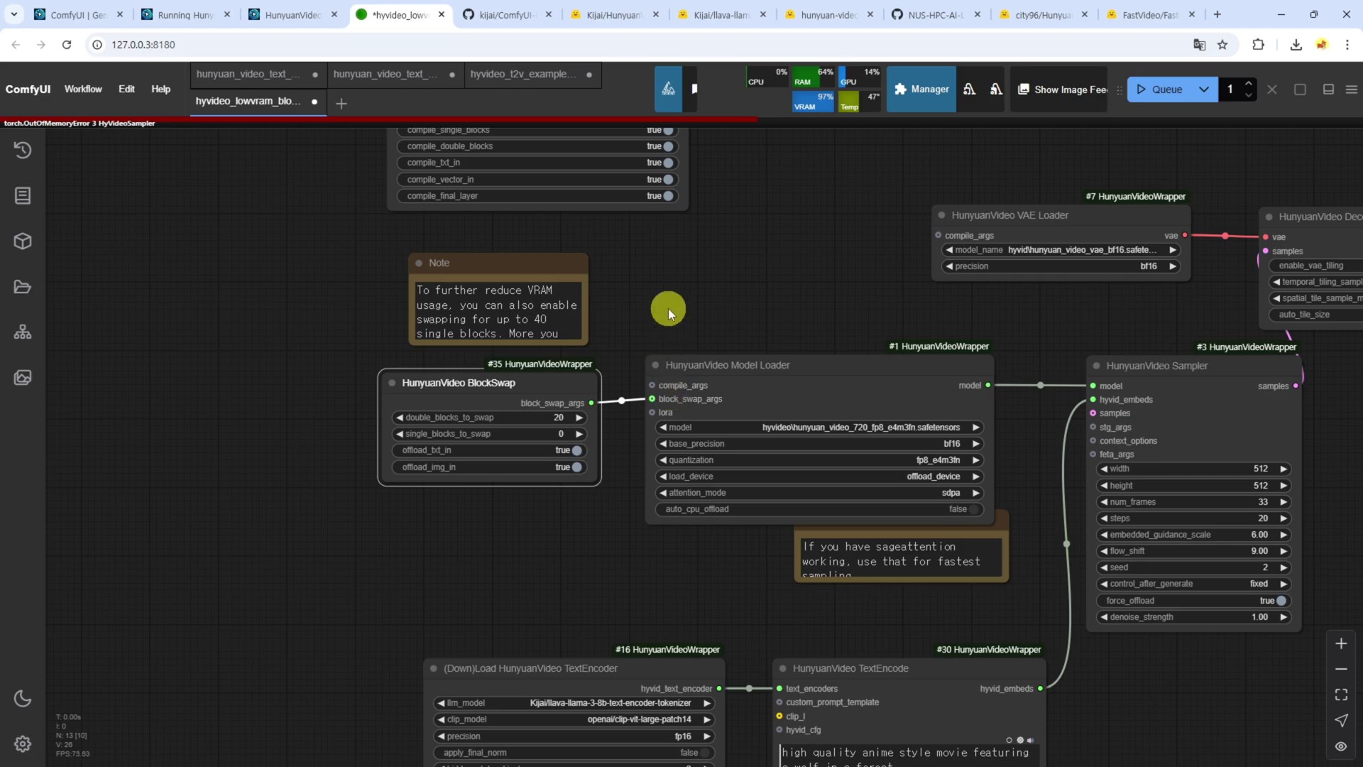
left_click(524, 74)
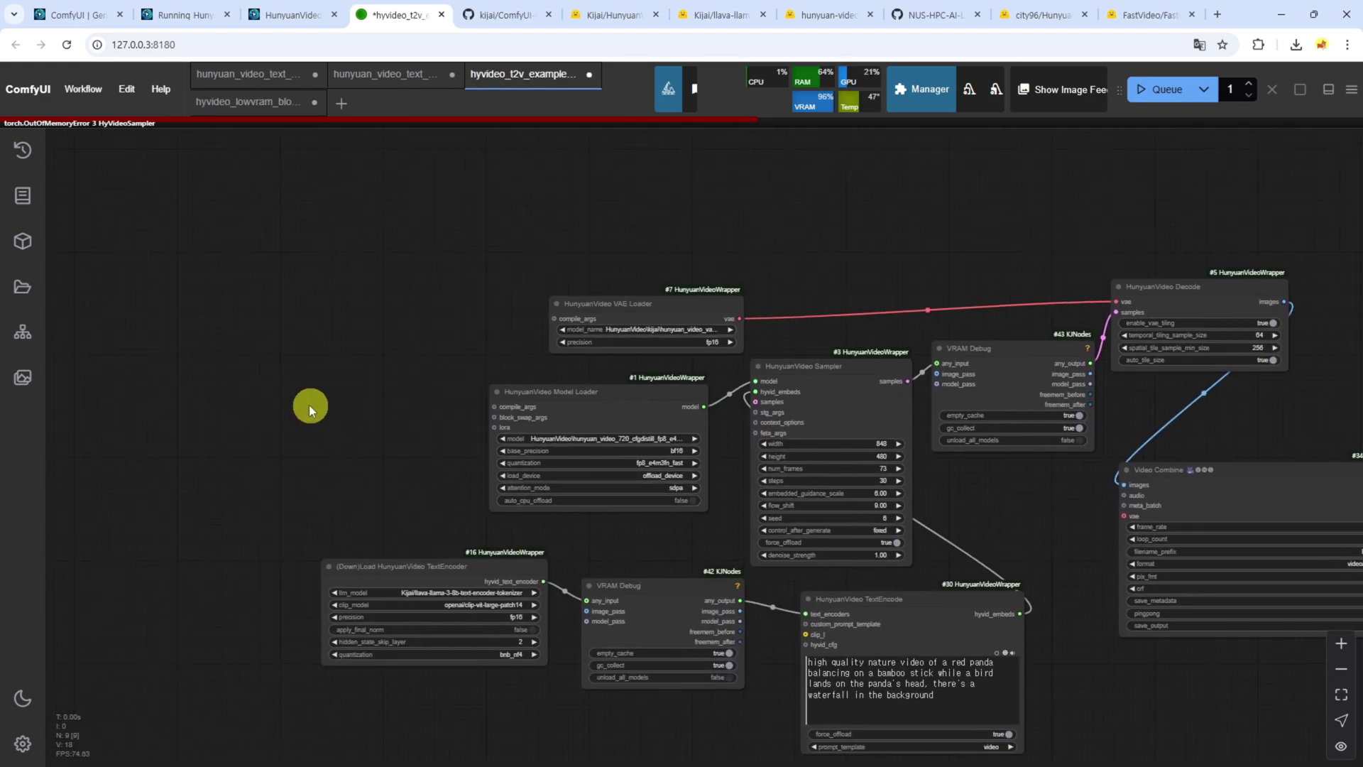
key("ctrl+v")
left_click_drag(410, 398, 367, 399)
left_click_drag(444, 418, 498, 417)
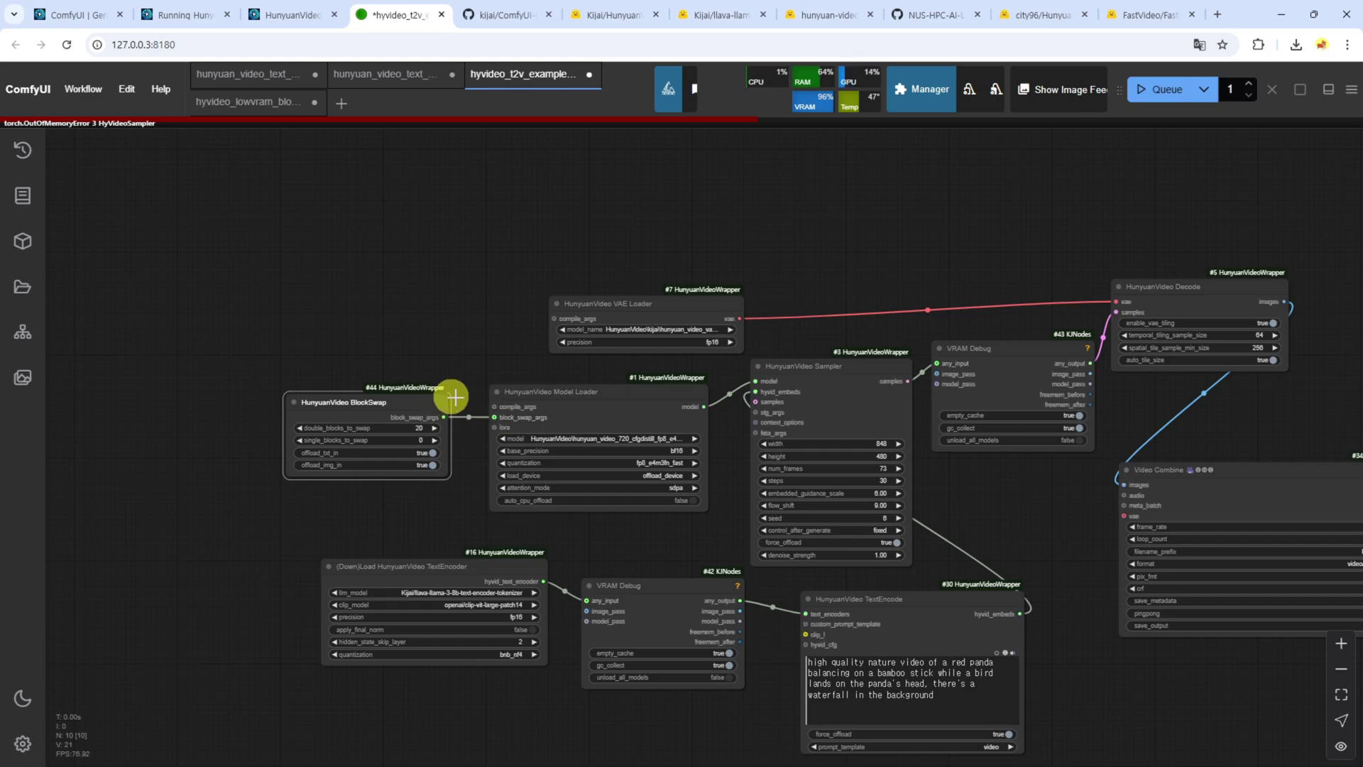
Queue the hyvideo_t2v_example workflow with BlockSwap connected and dismiss the HyVideoSampler error.
left_click_drag(845, 271, 695, 266)
left_click(1161, 90)
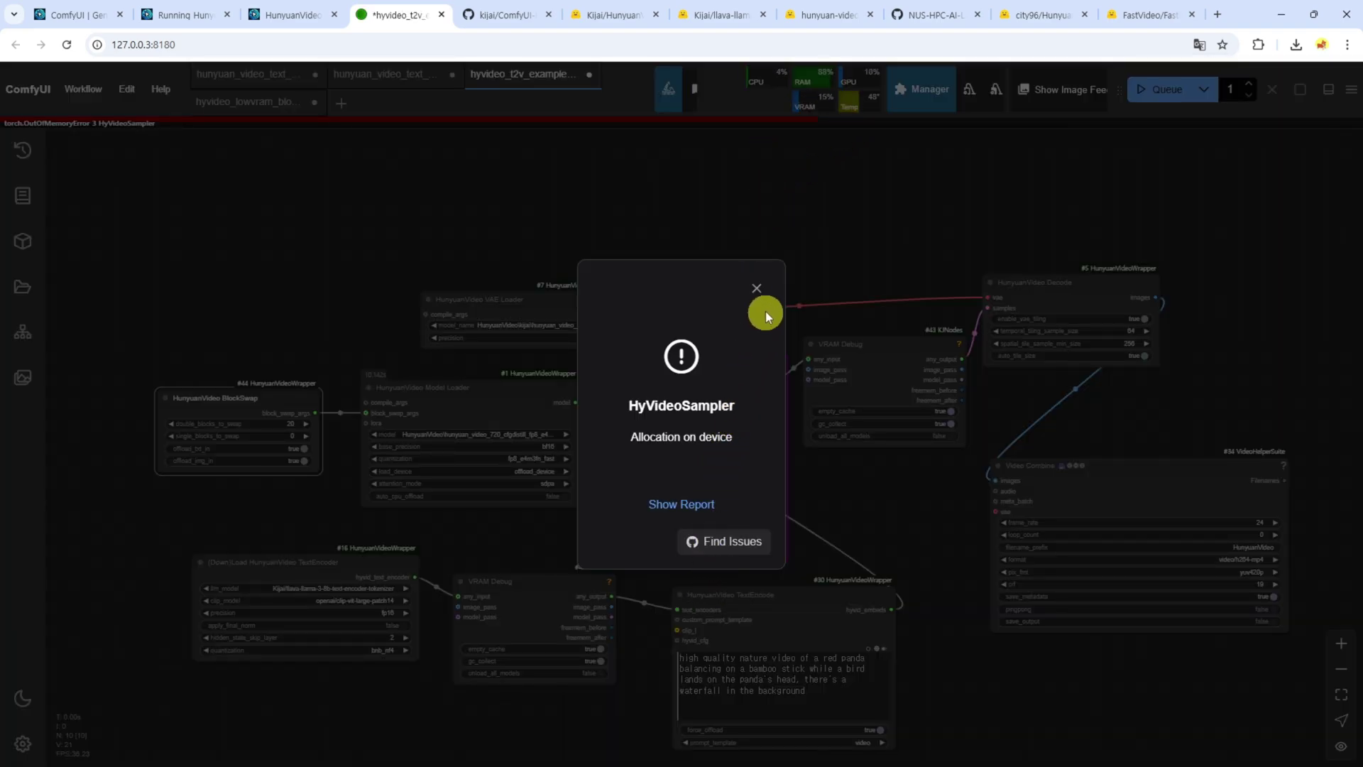
left_click(759, 294)
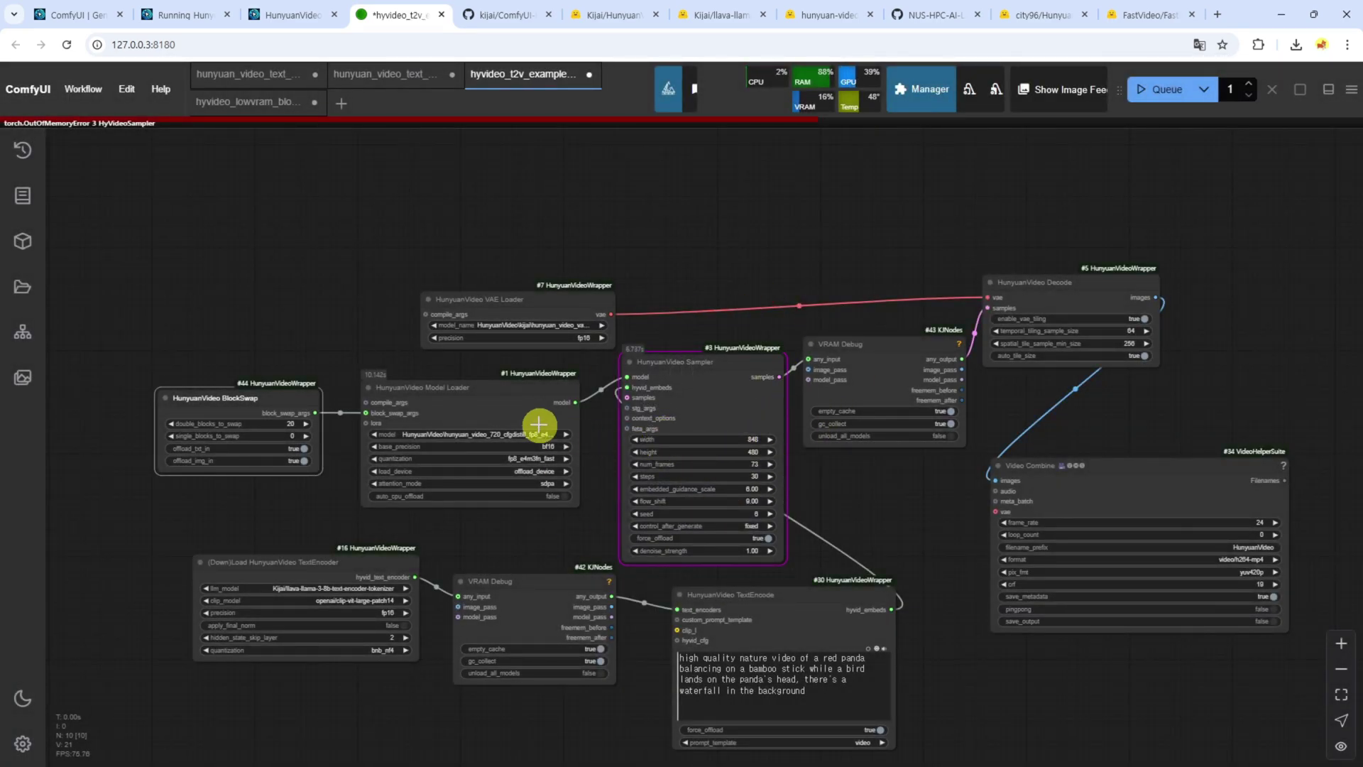
Shift the VAE Loader node aside and try out a HunyuanVideo STG node on the Sampler's stg_args input, deleting it again.
left_click_drag(483, 299, 450, 285)
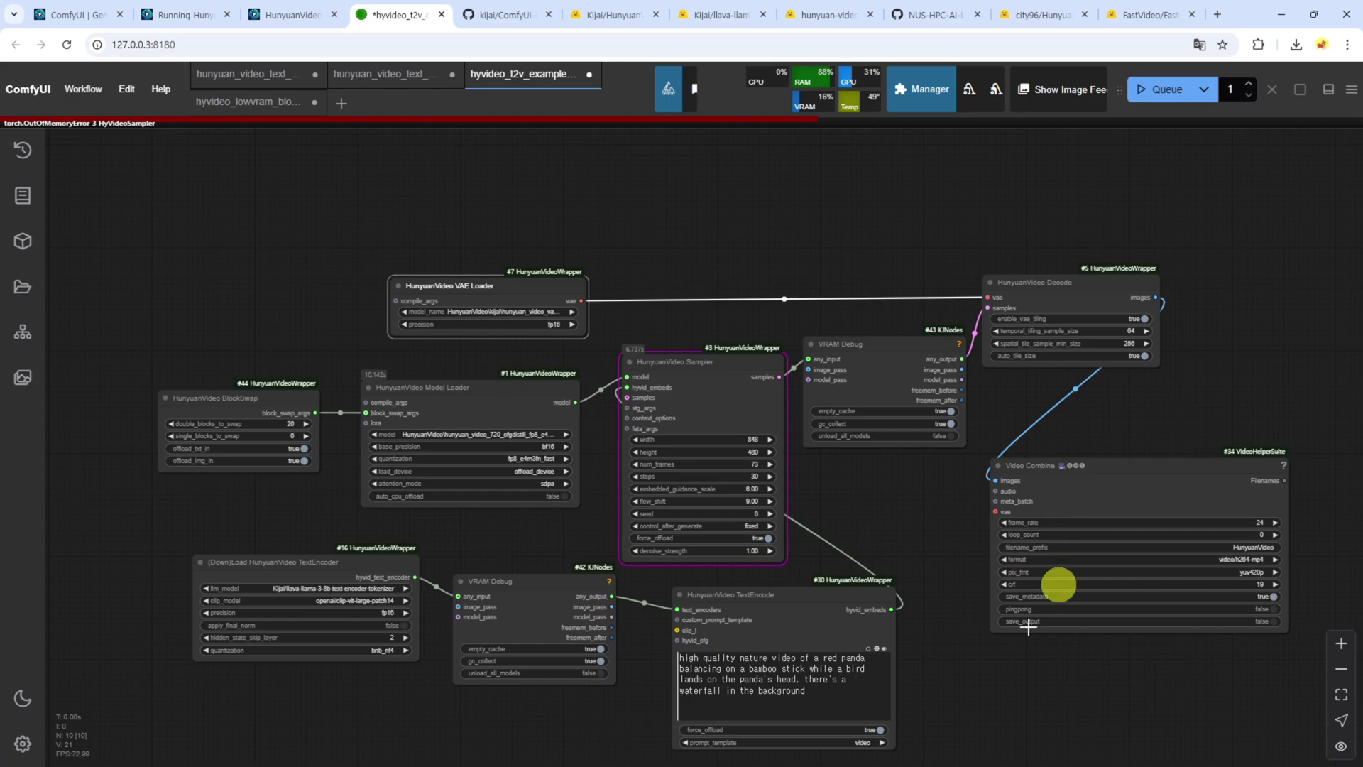
mouse_move(803, 108)
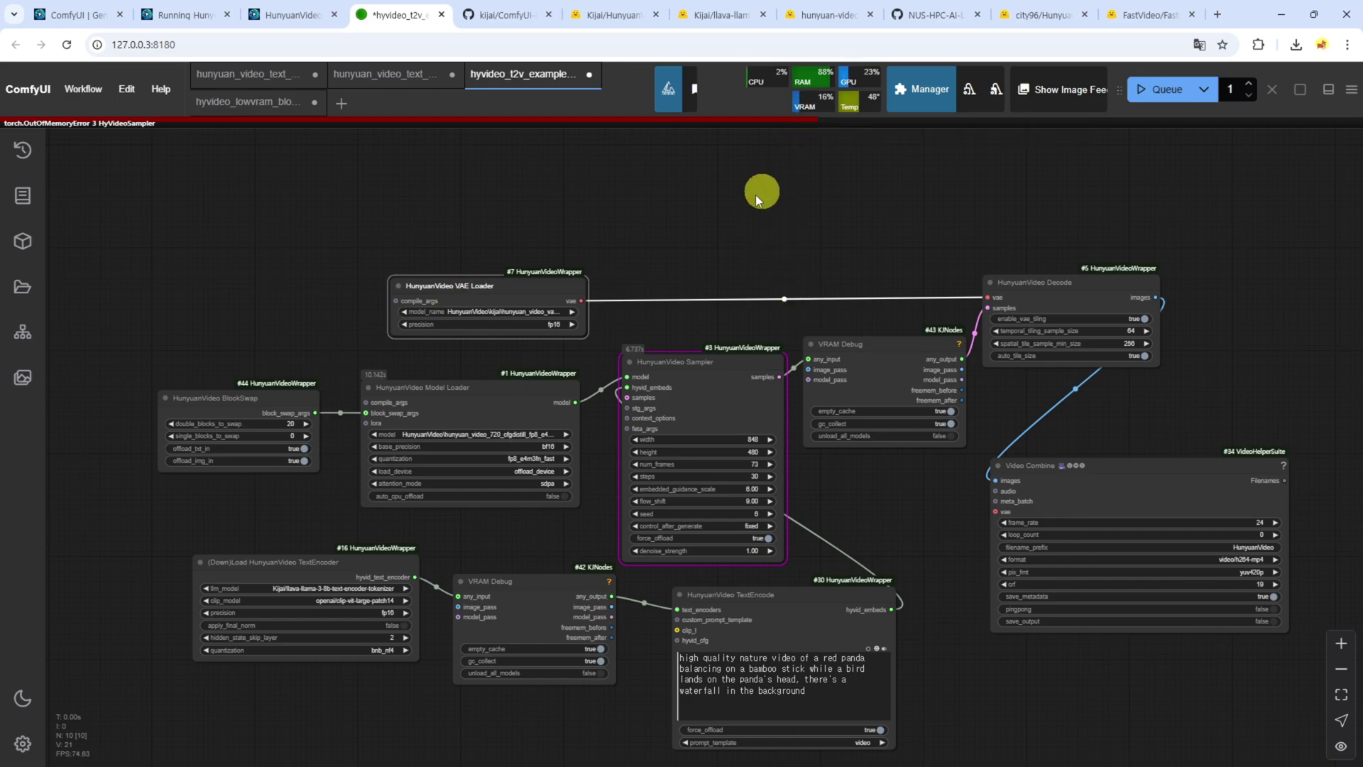
left_click_drag(685, 246, 699, 236)
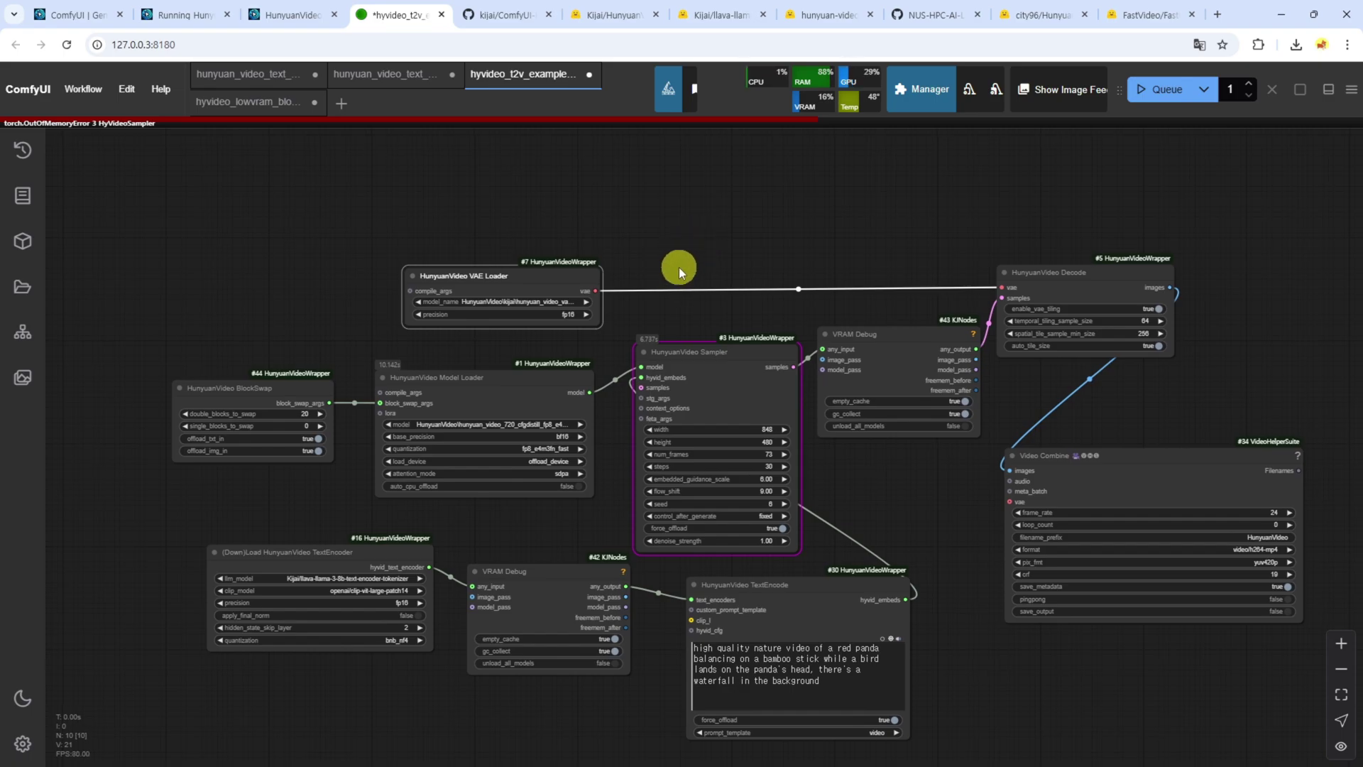
scroll(613, 347, "up", 7)
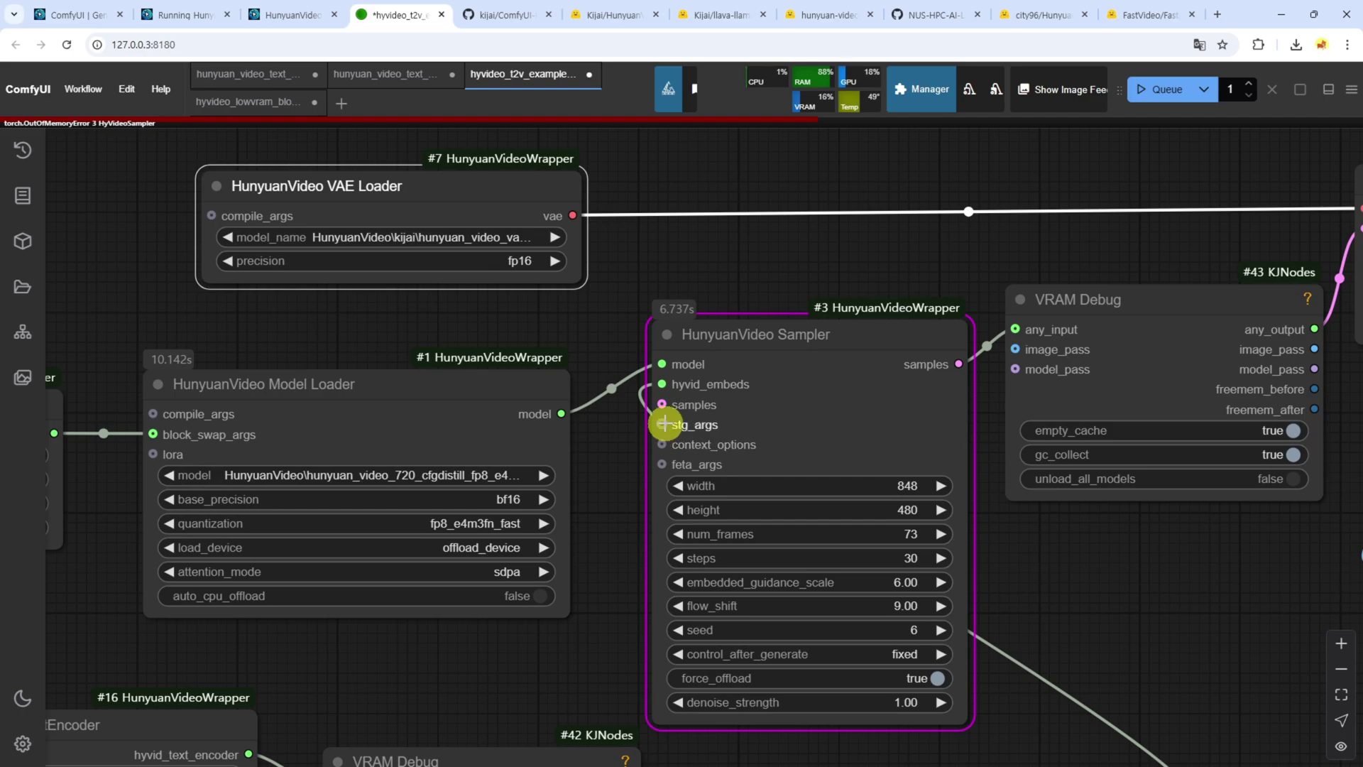
left_click_drag(724, 265, 596, 458)
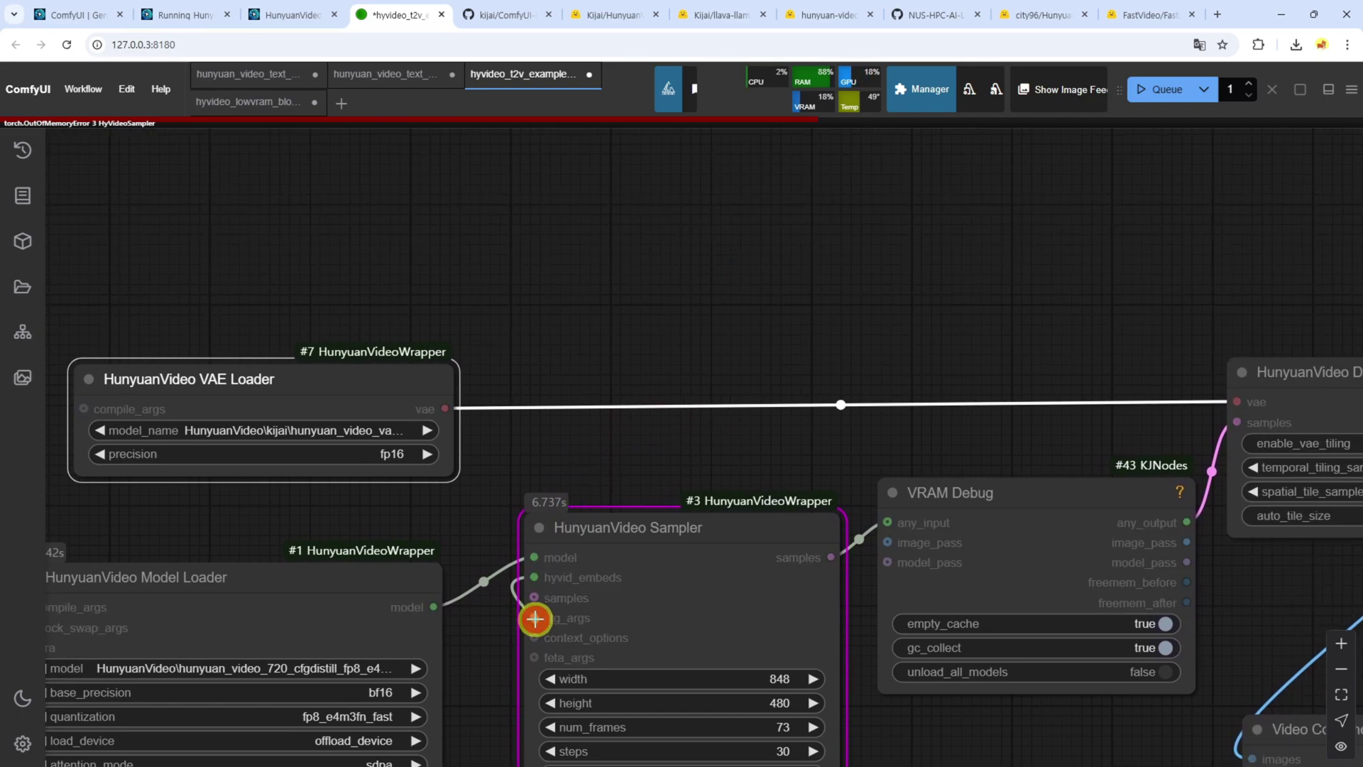
left_click_drag(536, 618, 572, 228)
left_click(618, 284)
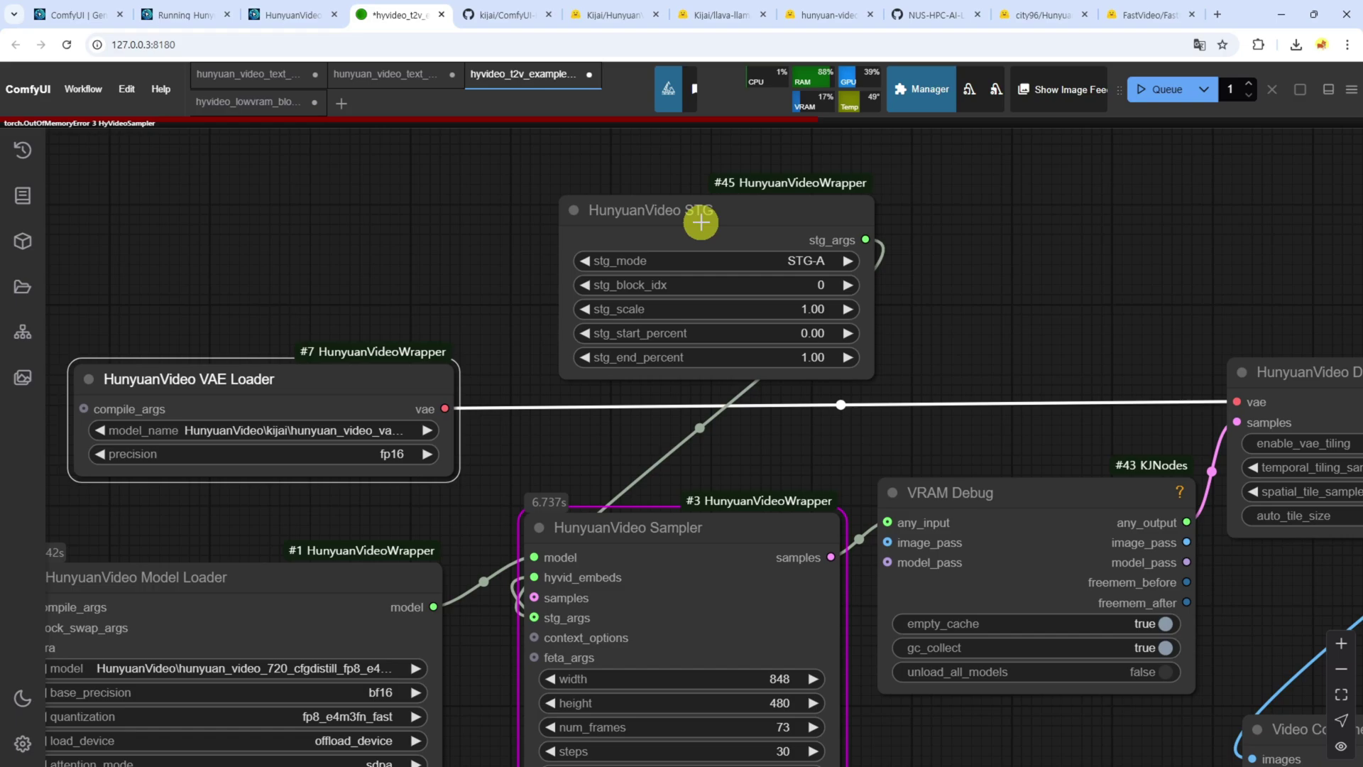
left_click_drag(701, 222, 564, 178)
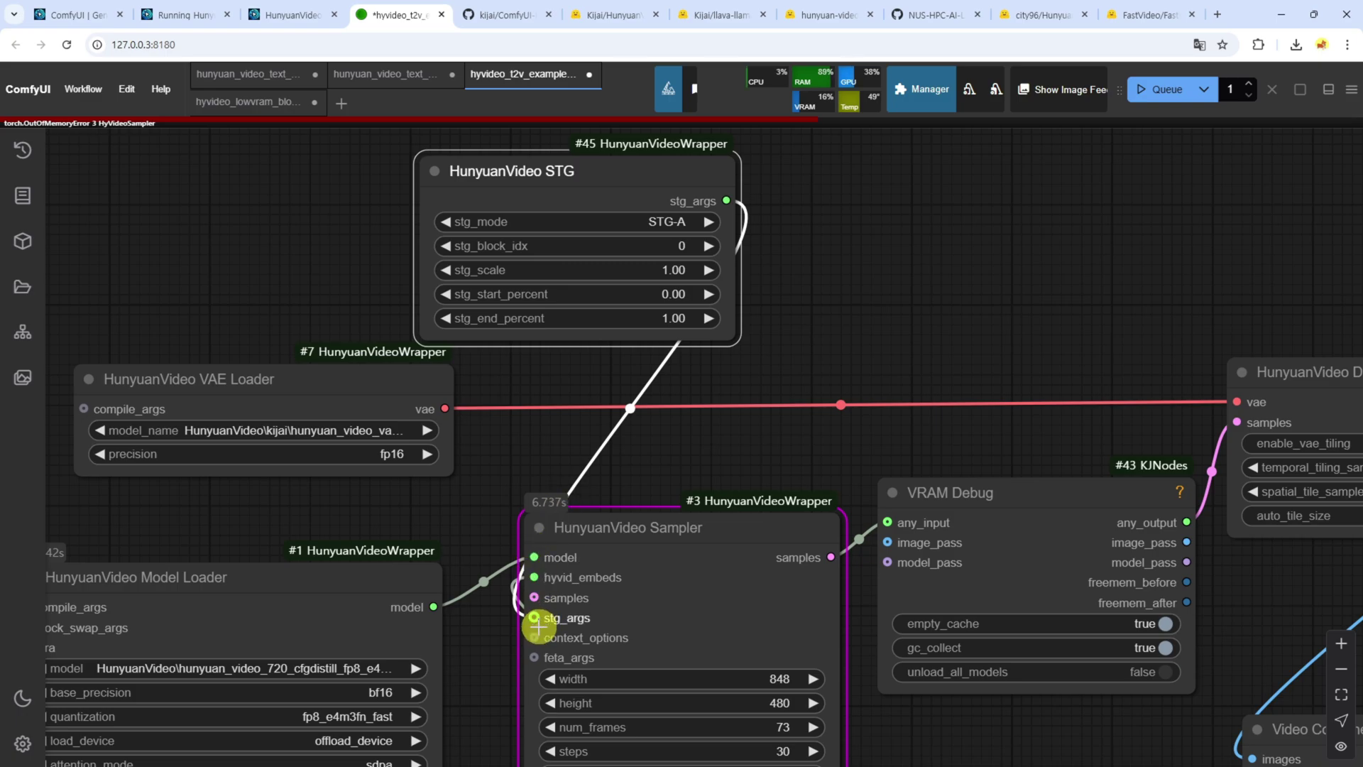
key("Delete")
Add a HunyuanVideo Enhance A Video node to the Sampler's feta_args input and place it above the Sampler.
left_click_drag(532, 657, 583, 292)
left_click(624, 339)
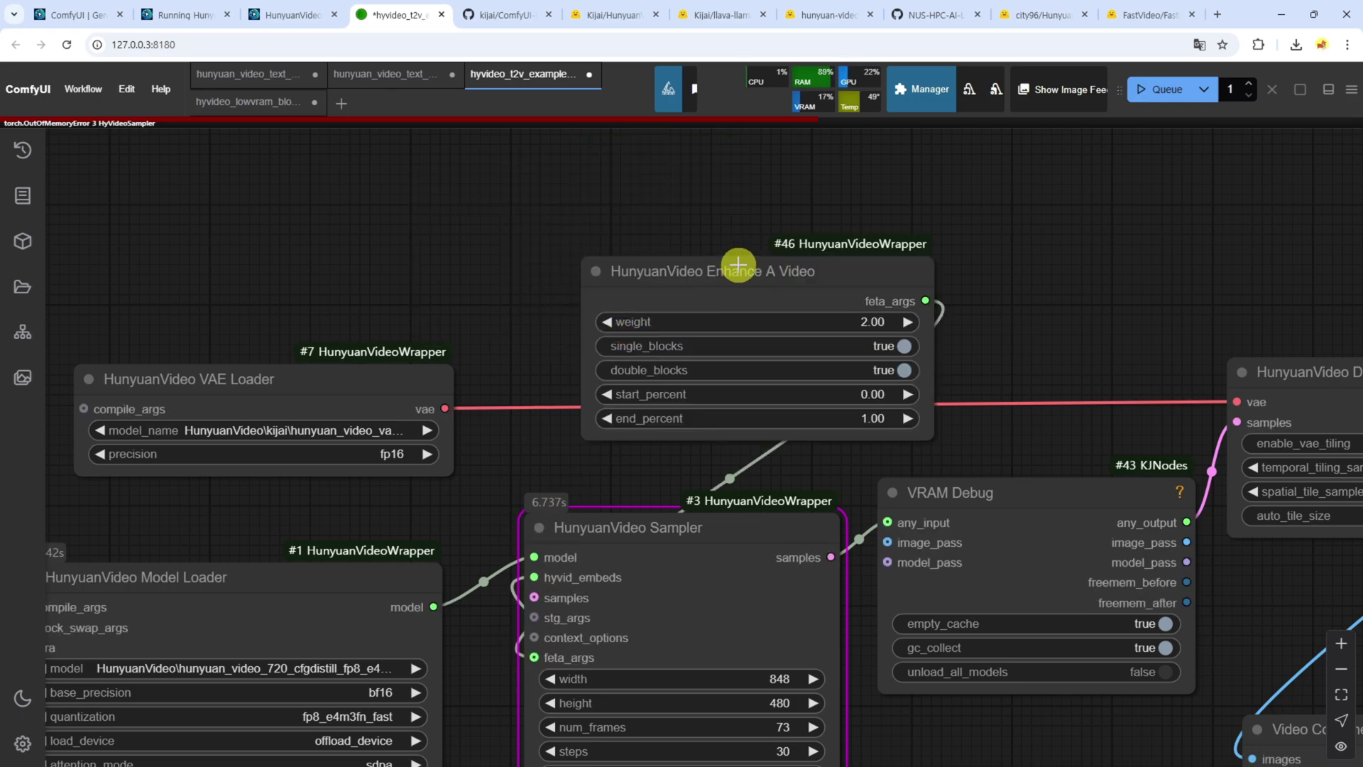
left_click_drag(736, 268, 730, 206)
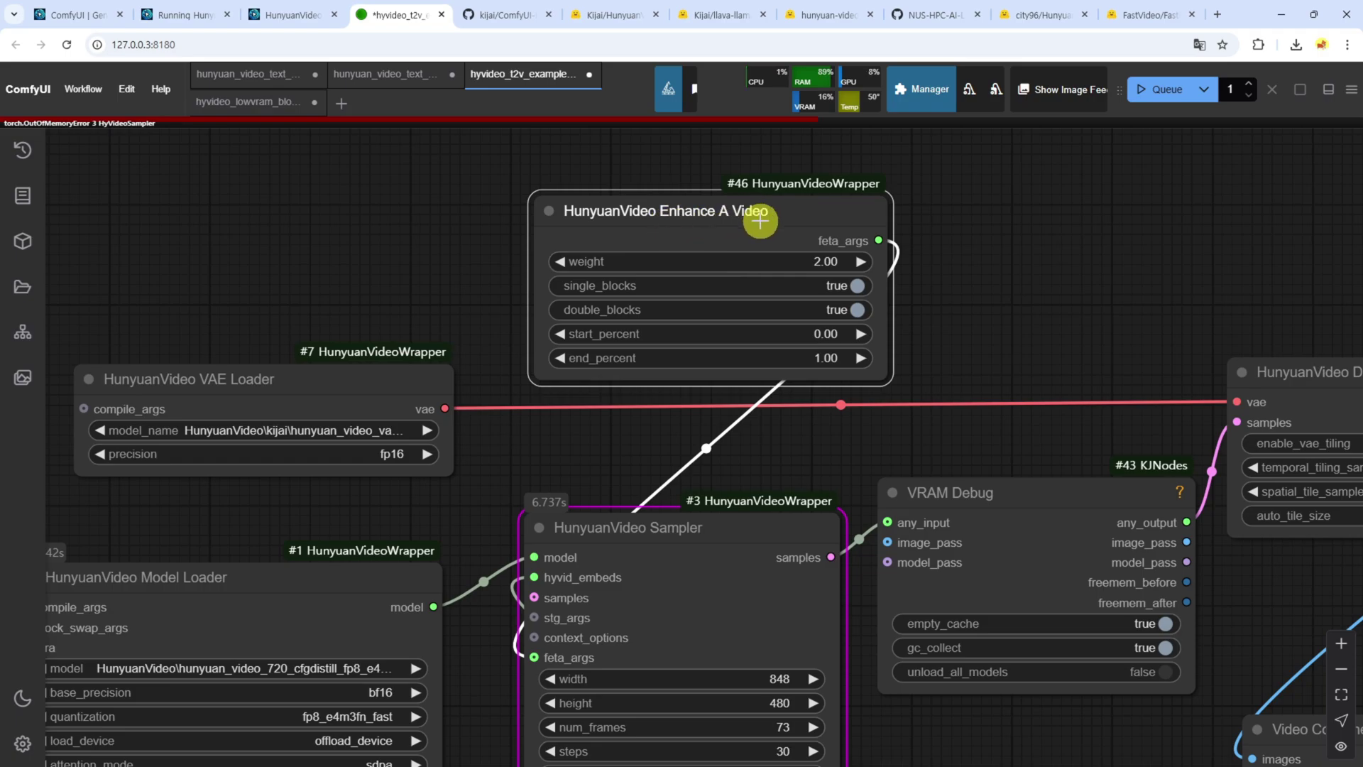
Review the Enhance-A-Video section of the HunyuanVideoWrapper readme and the demo in the NUS-HPC-AI-Lab repository, and return to ComfyUI.
left_click(519, 15)
scroll(480, 313, "down", 10)
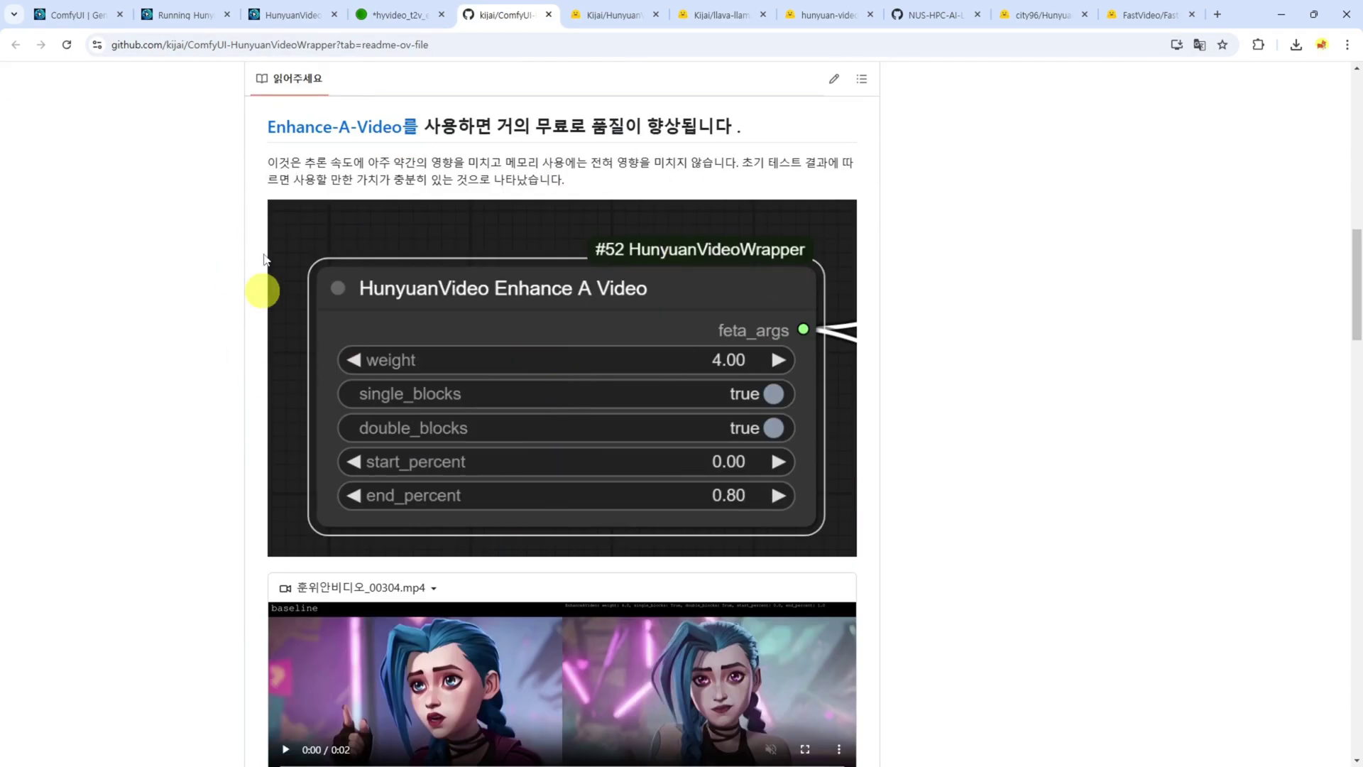
left_click(946, 22)
scroll(697, 393, "down", 2)
scroll(507, 453, "up", 3)
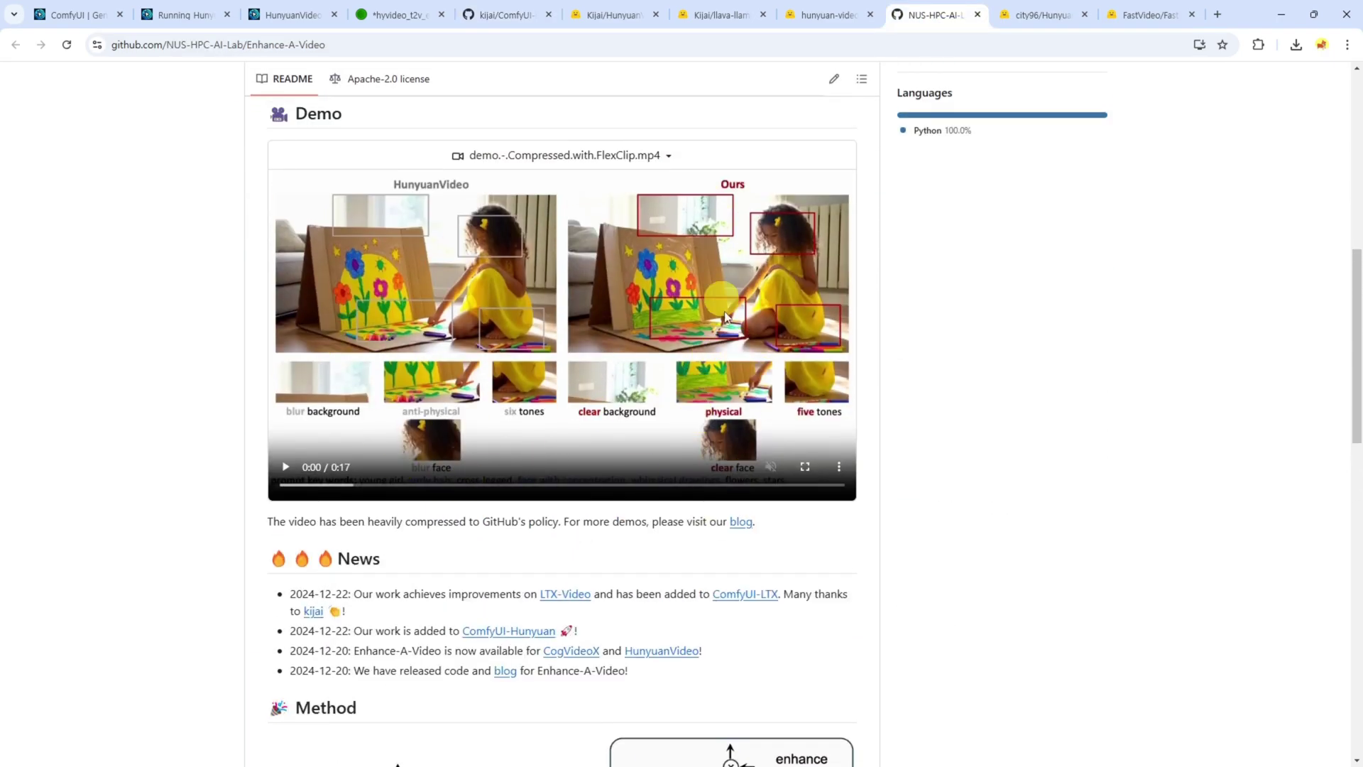
left_click(398, 15)
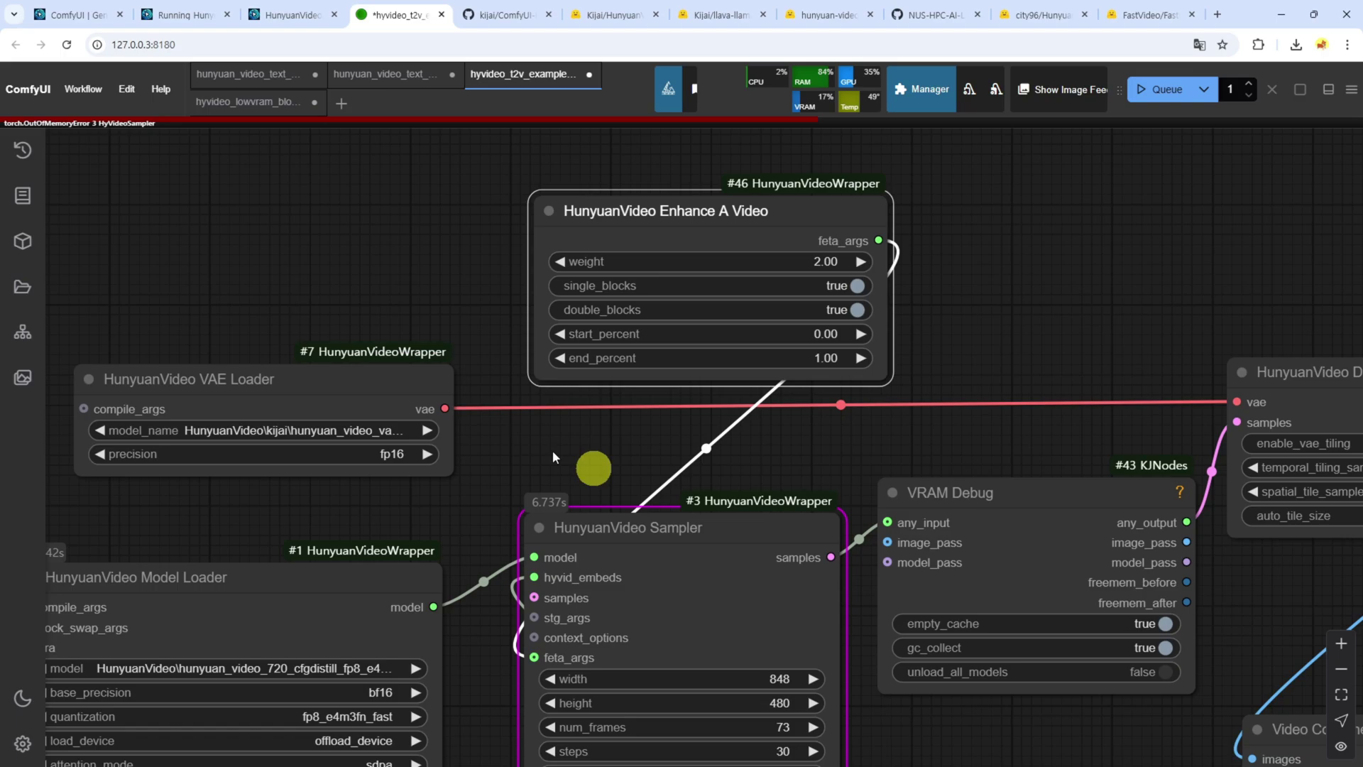
Close the hyvideo_lowvram_blockswap_test and hyvideo_t2v_example workflows without saving their changes.
left_click_drag(648, 448, 674, 393)
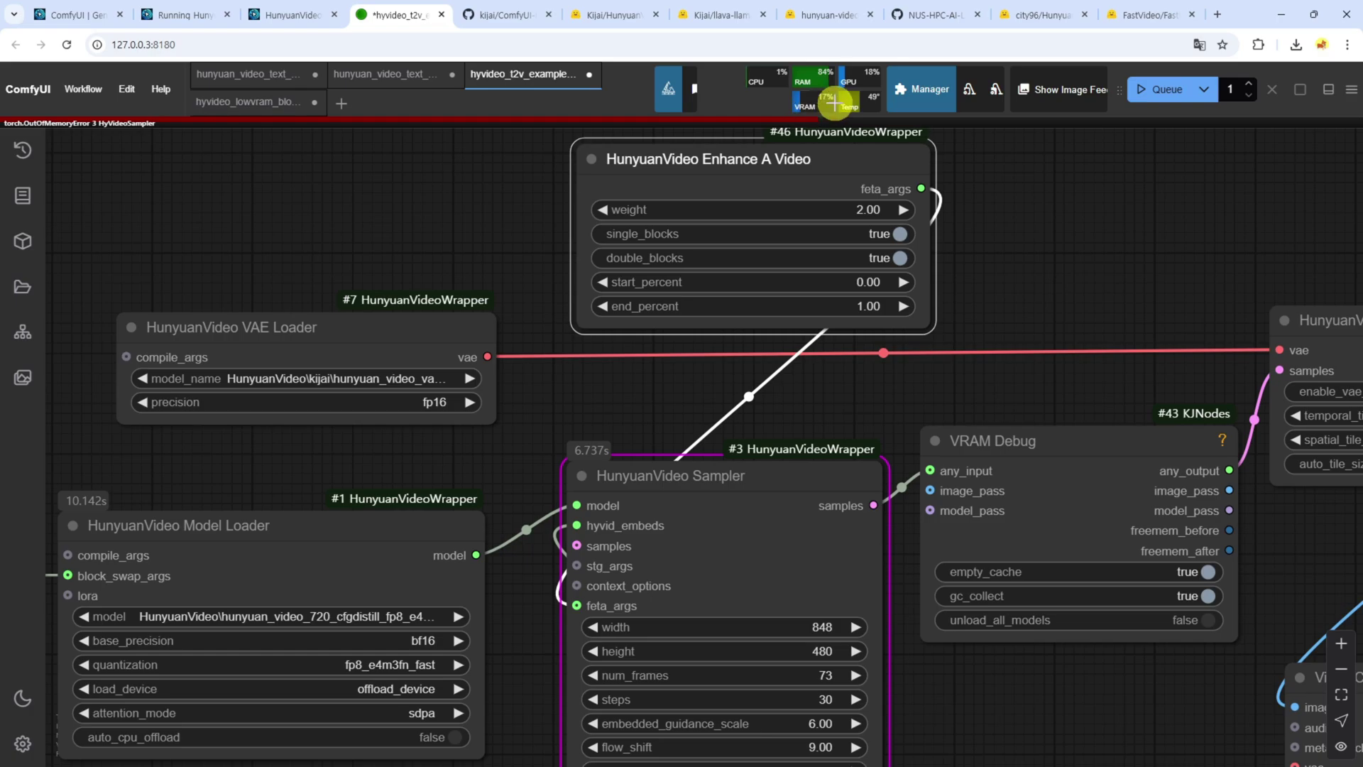
scroll(689, 362, "down", 5)
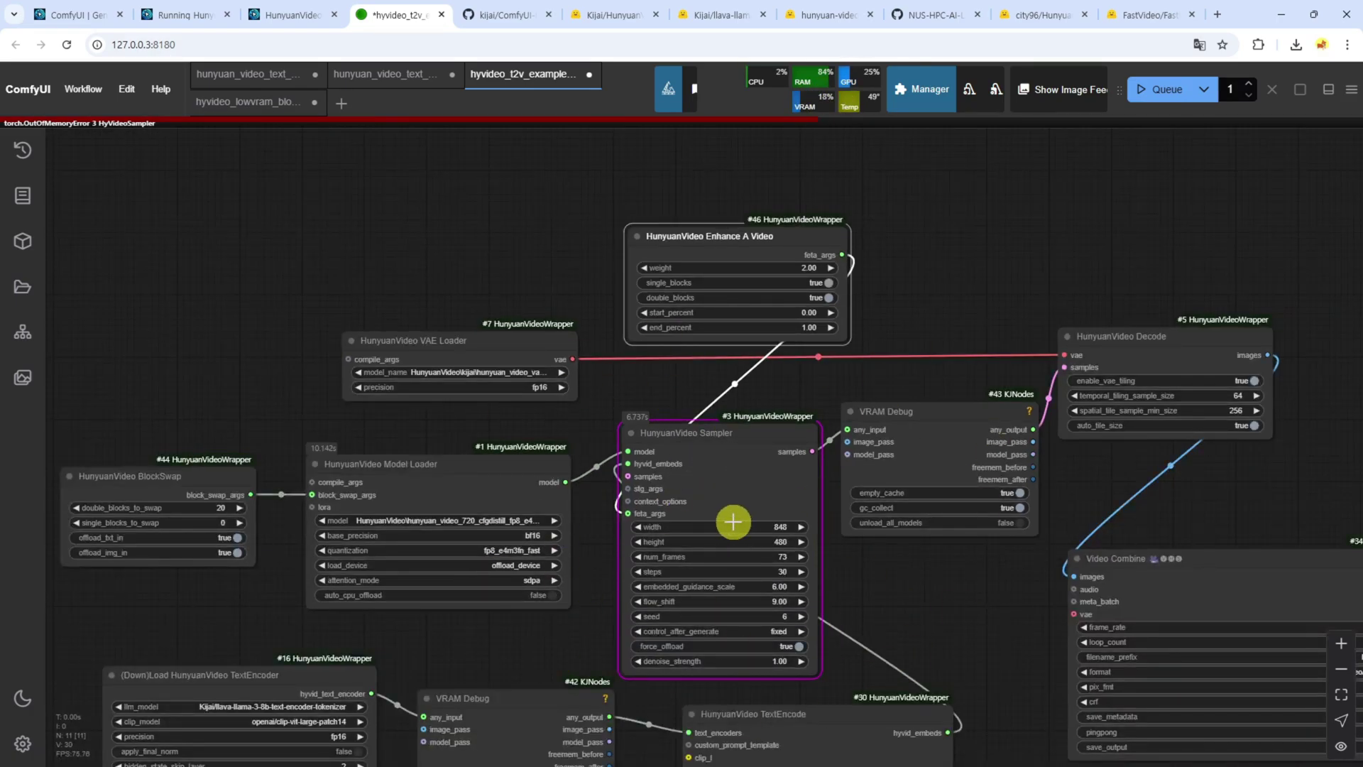
scroll(733, 522, "down", 2)
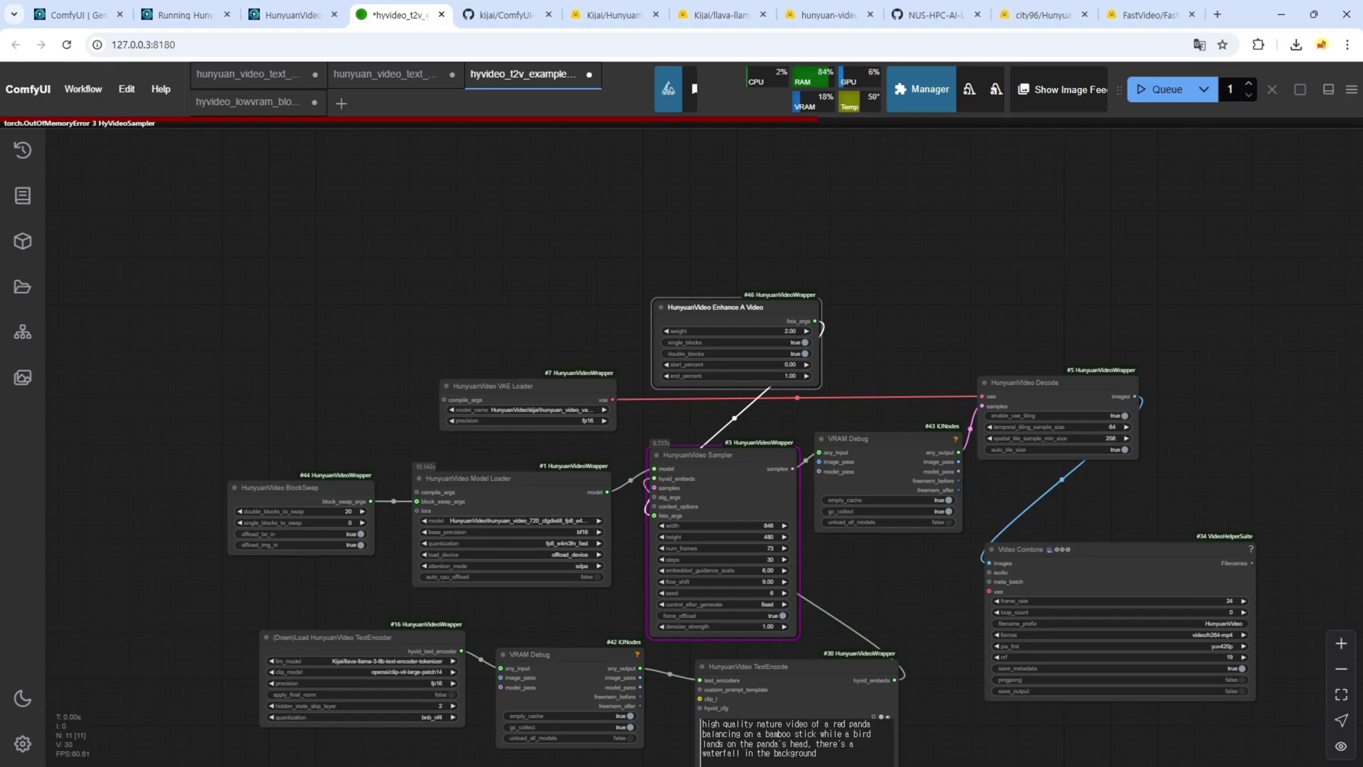
left_click(326, 327)
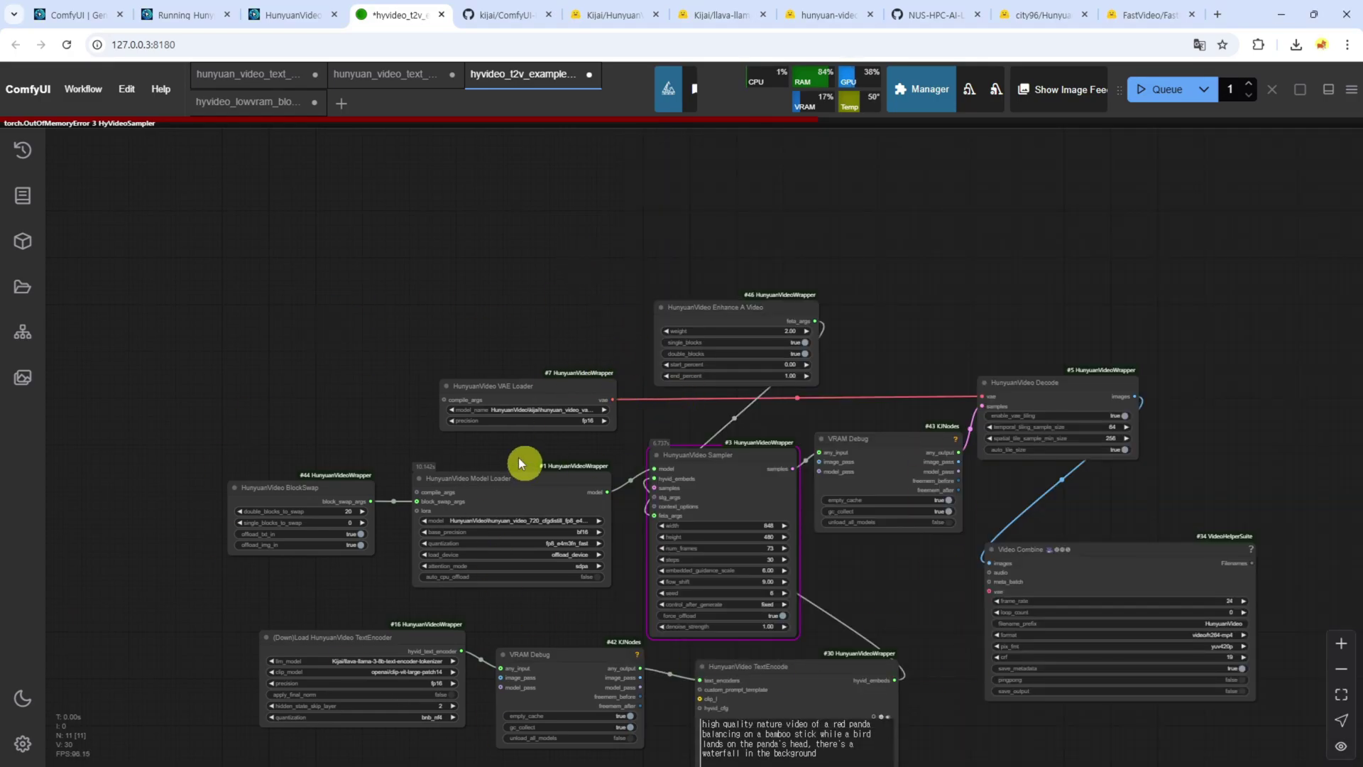
left_click(314, 104)
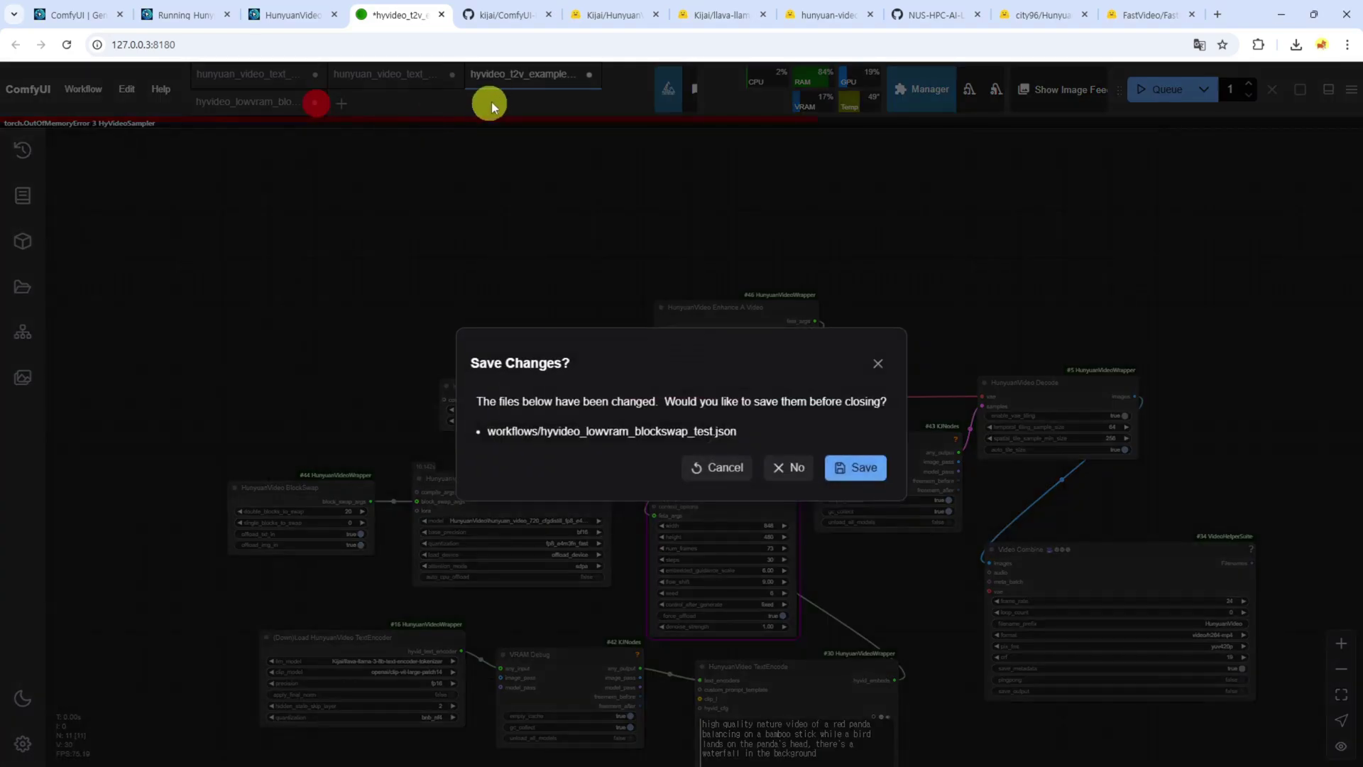
left_click(785, 468)
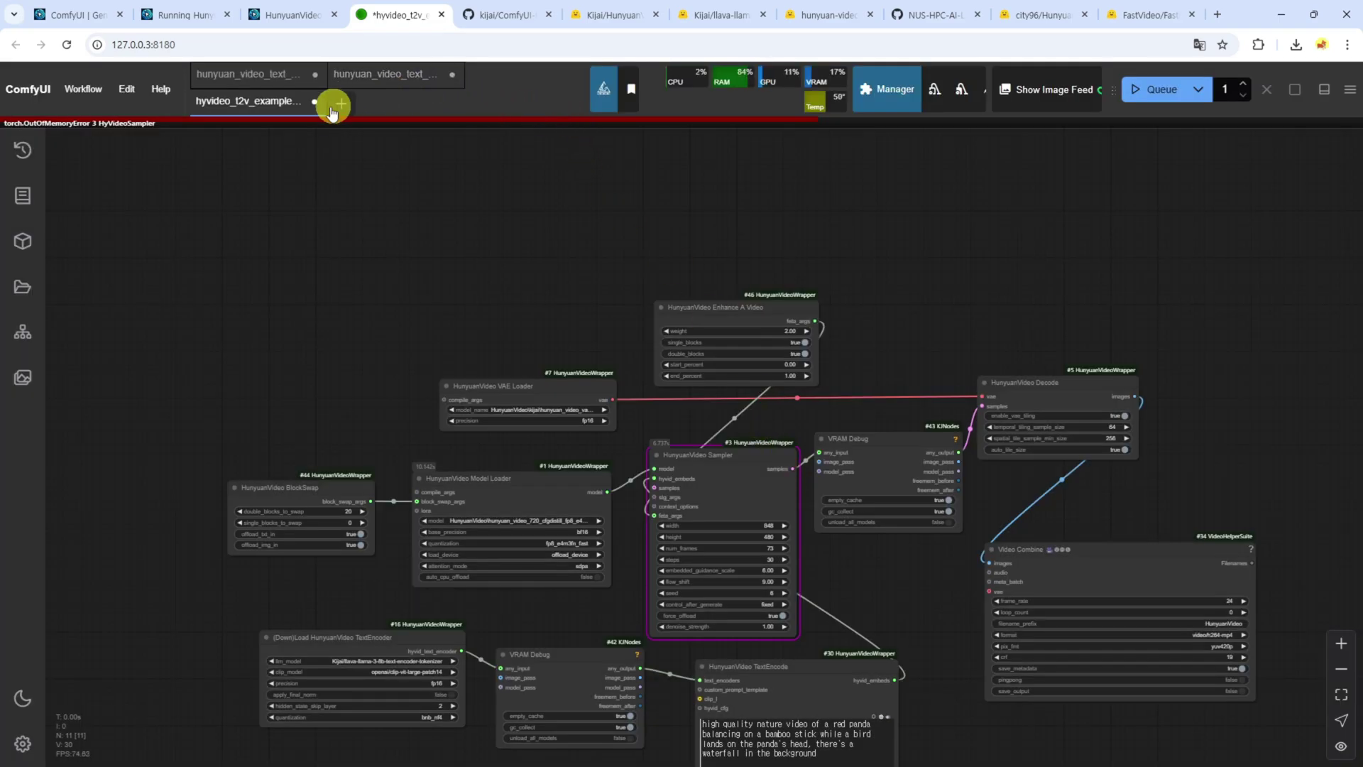
left_click(319, 107)
left_click(785, 469)
Set the Load Diffusion Model node's unet_name to HunyuanVideo\hunyuan_video_720_cfgdistill_fp8_e4m3fn.safetensors in the remaining native HunyuanVideo workflow.
left_click_drag(829, 640, 747, 544)
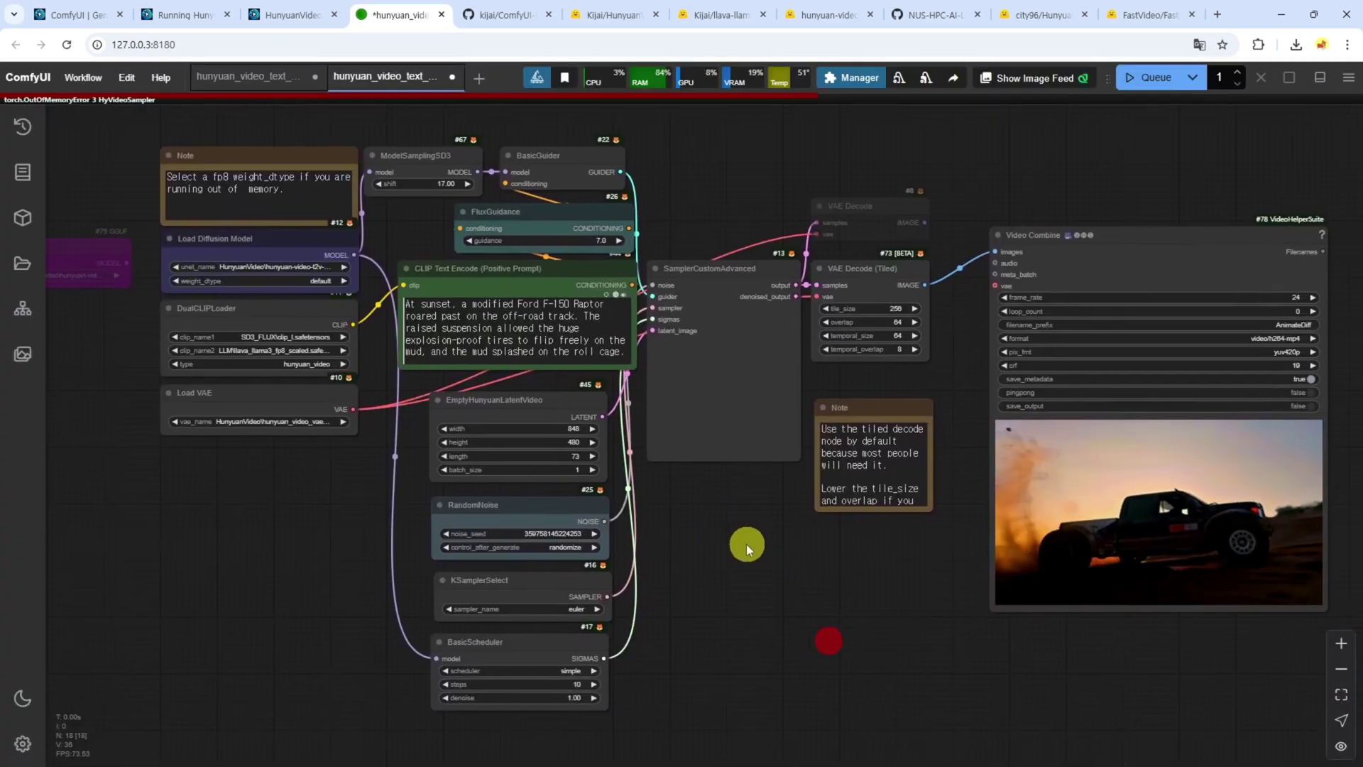
scroll(757, 560, "down", 3)
scroll(297, 306, "up", 10)
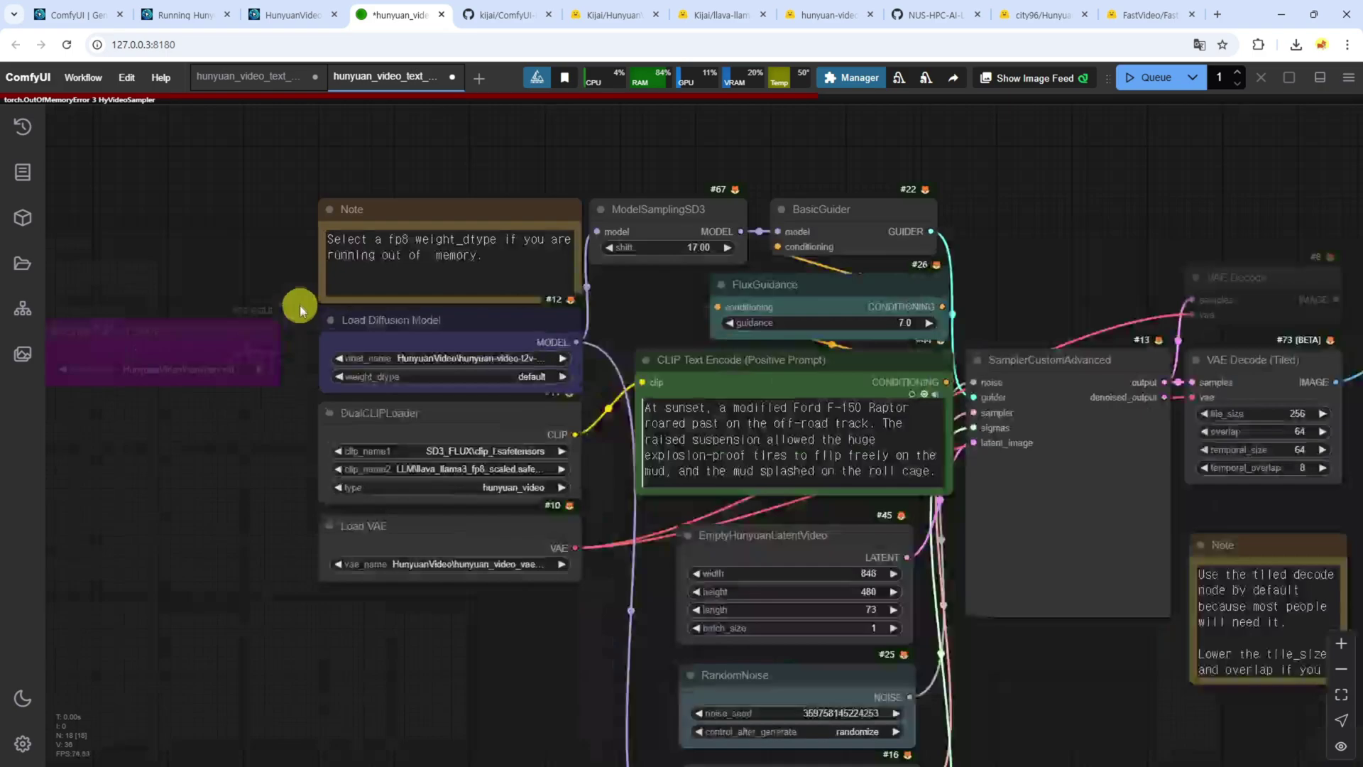
left_click(502, 387)
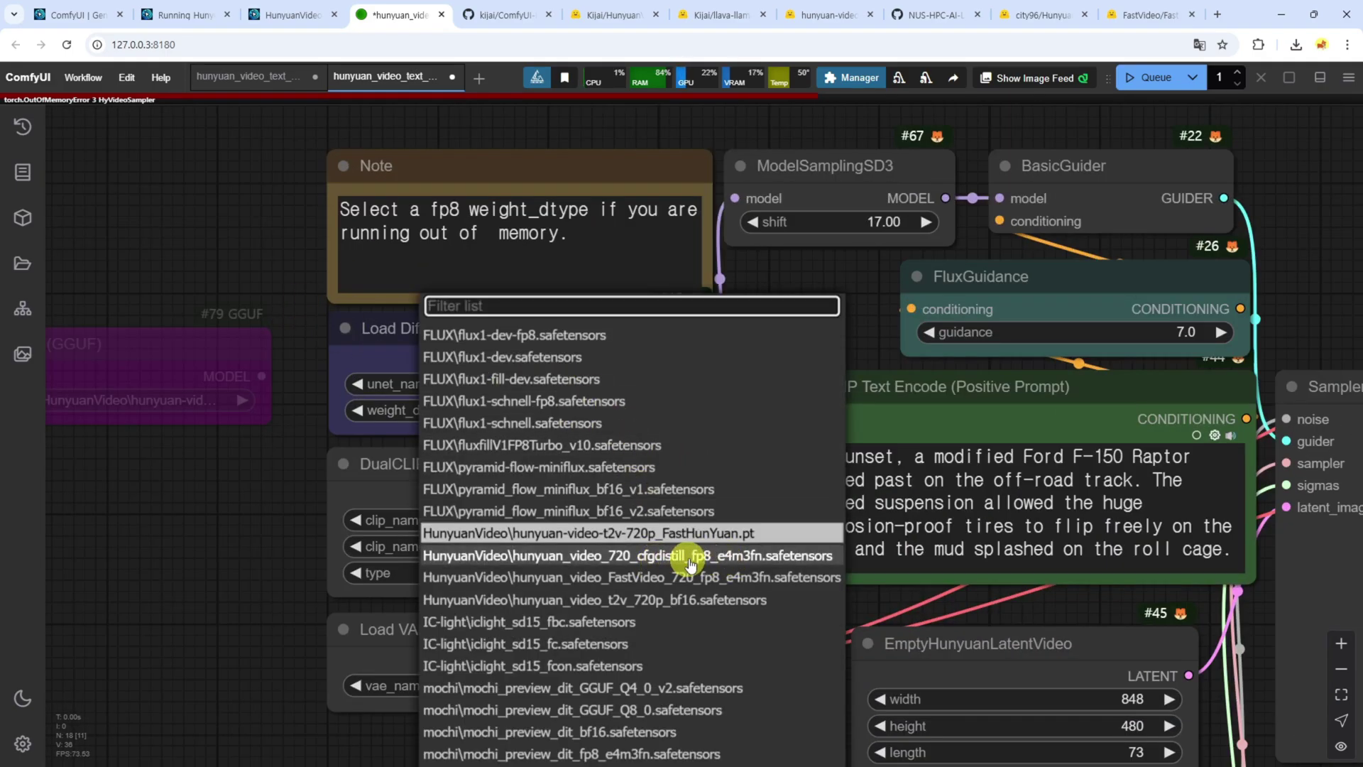
left_click(722, 560)
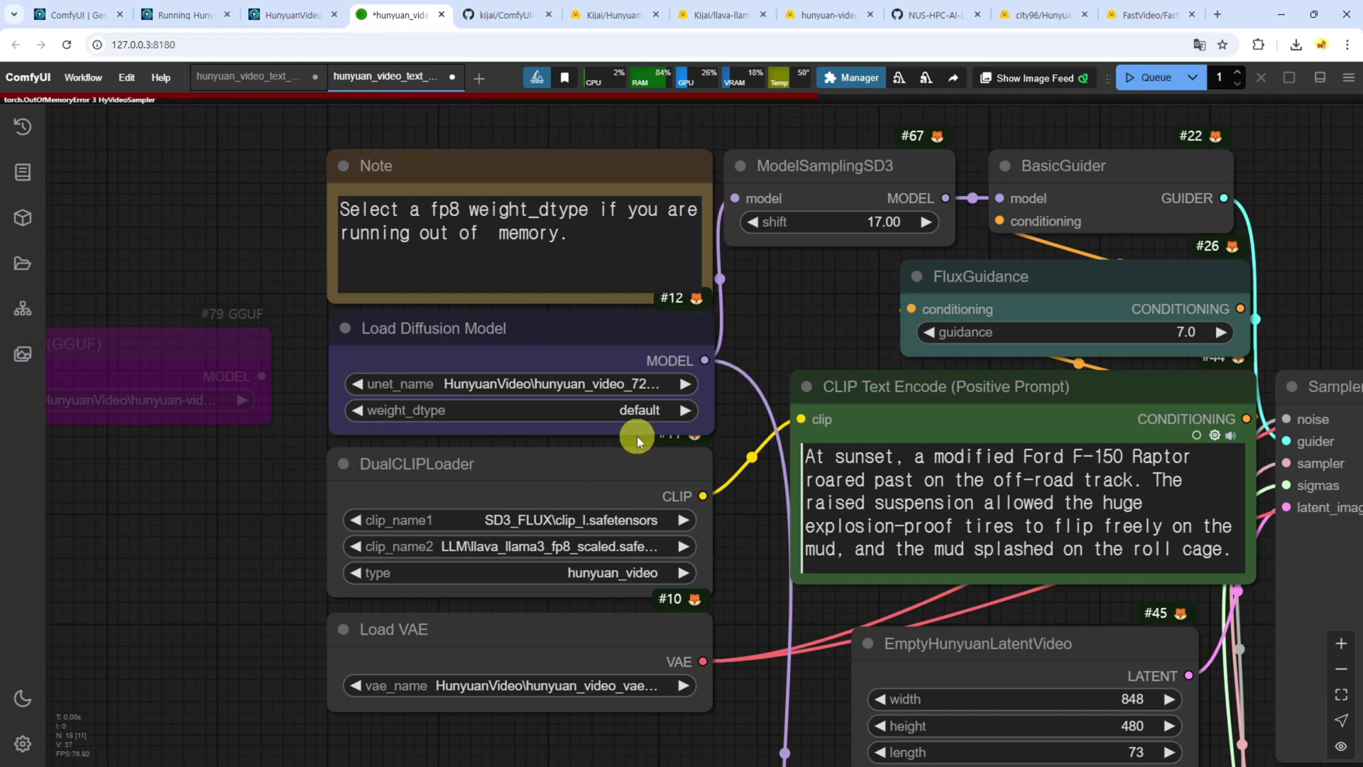
left_click(643, 384)
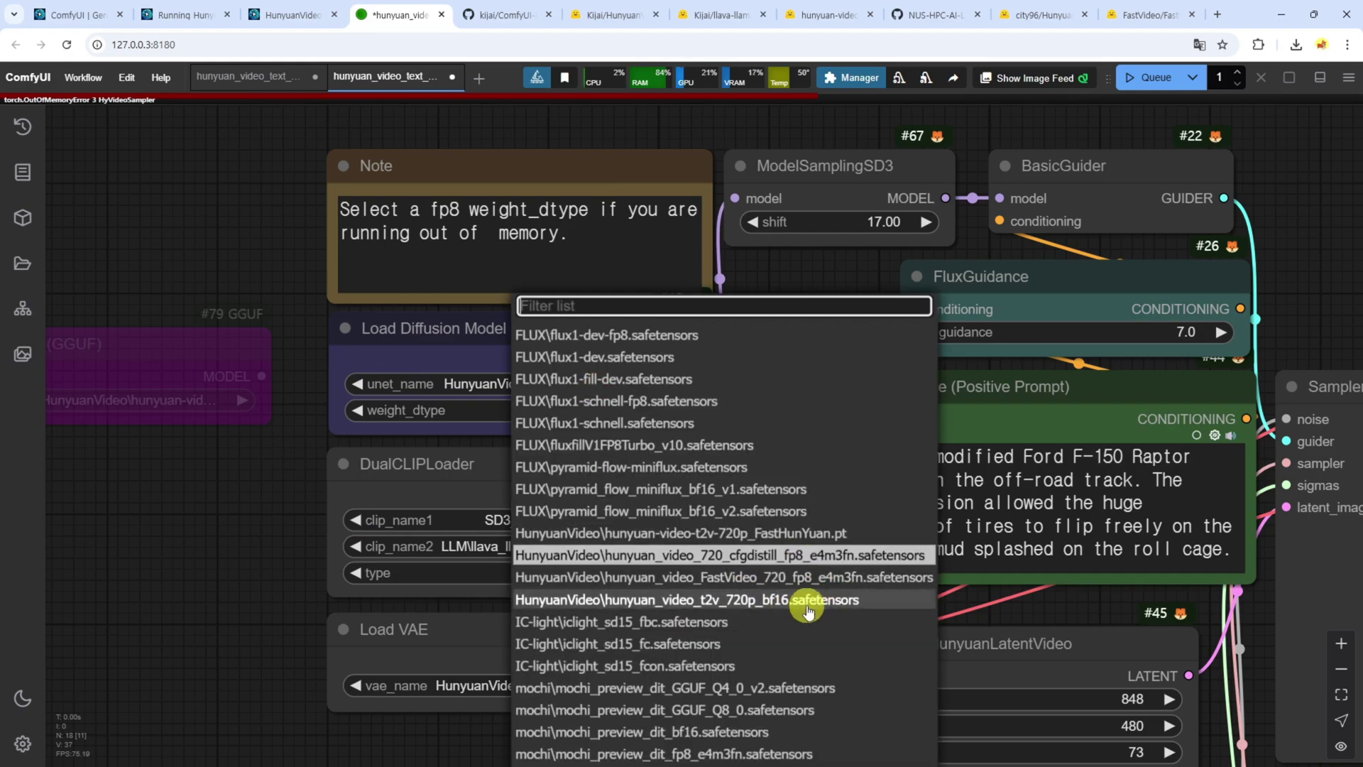
key("Escape")
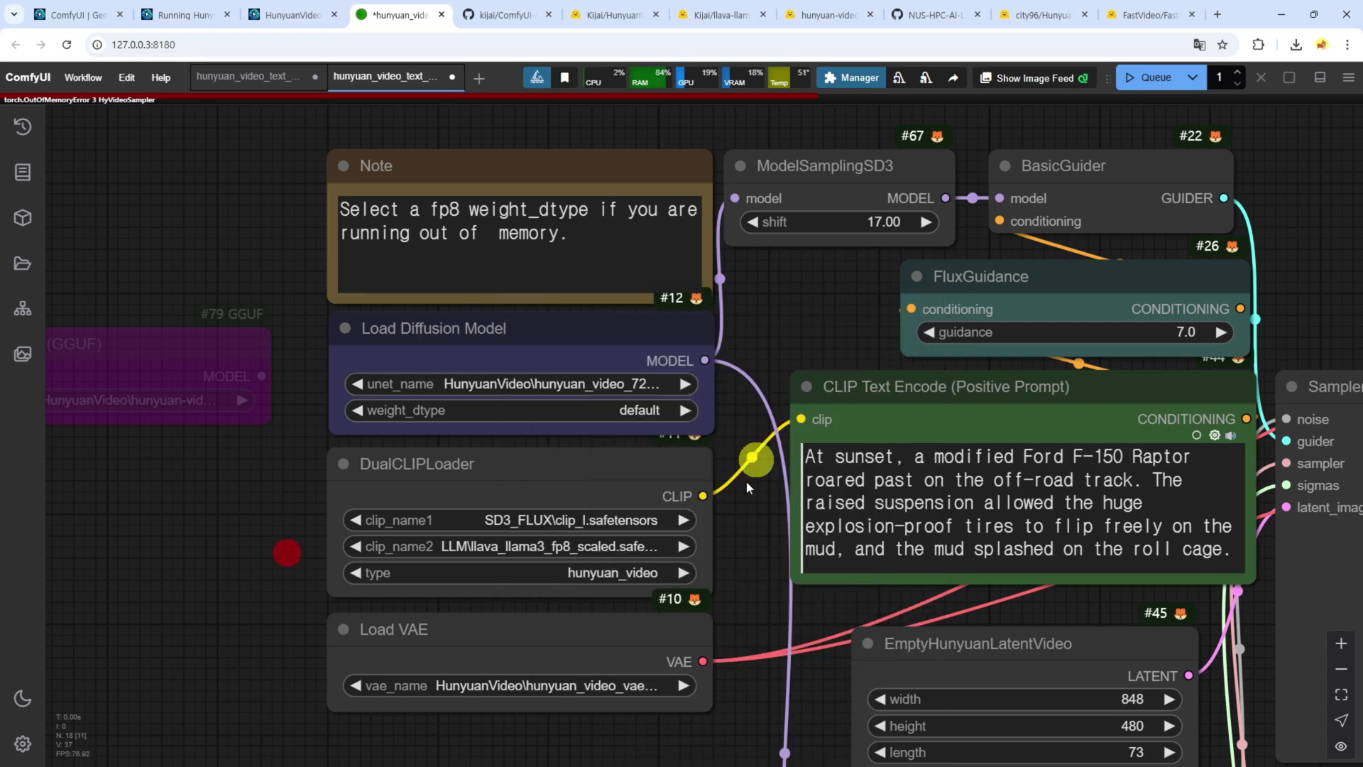
Set the ModelSamplingSD3 shift to 7 and the FluxGuidance guidance to 6.0.
left_click_drag(838, 313, 765, 321)
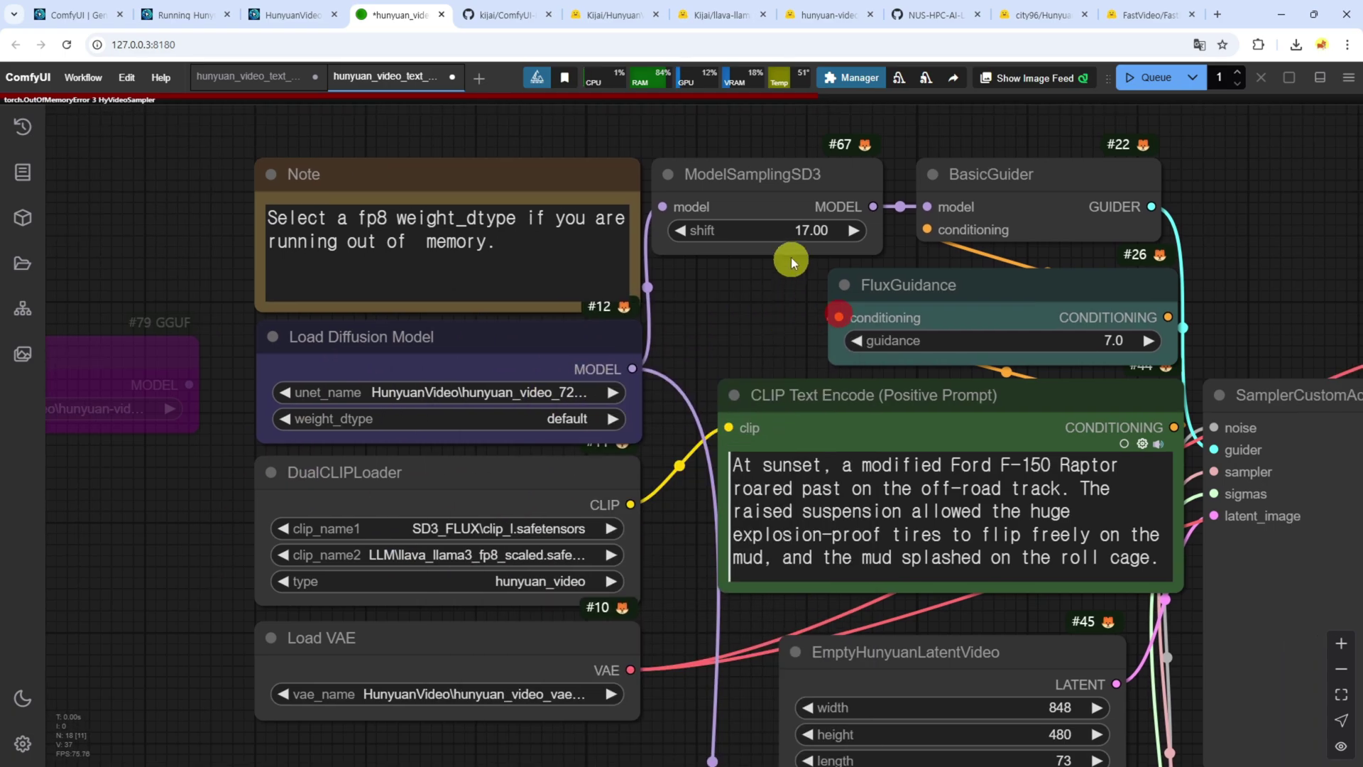
left_click(799, 231)
type("7")
key("Return")
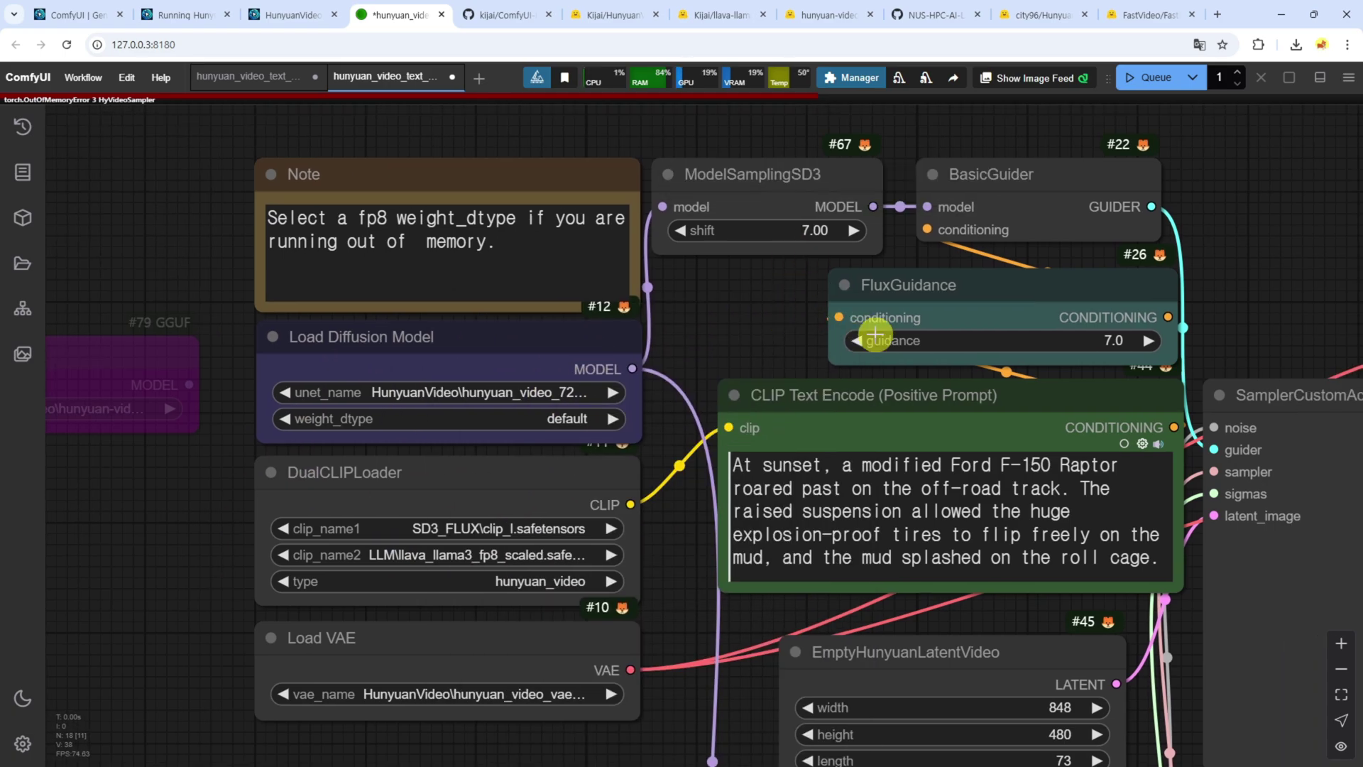
left_click_drag(1114, 338, 1112, 338)
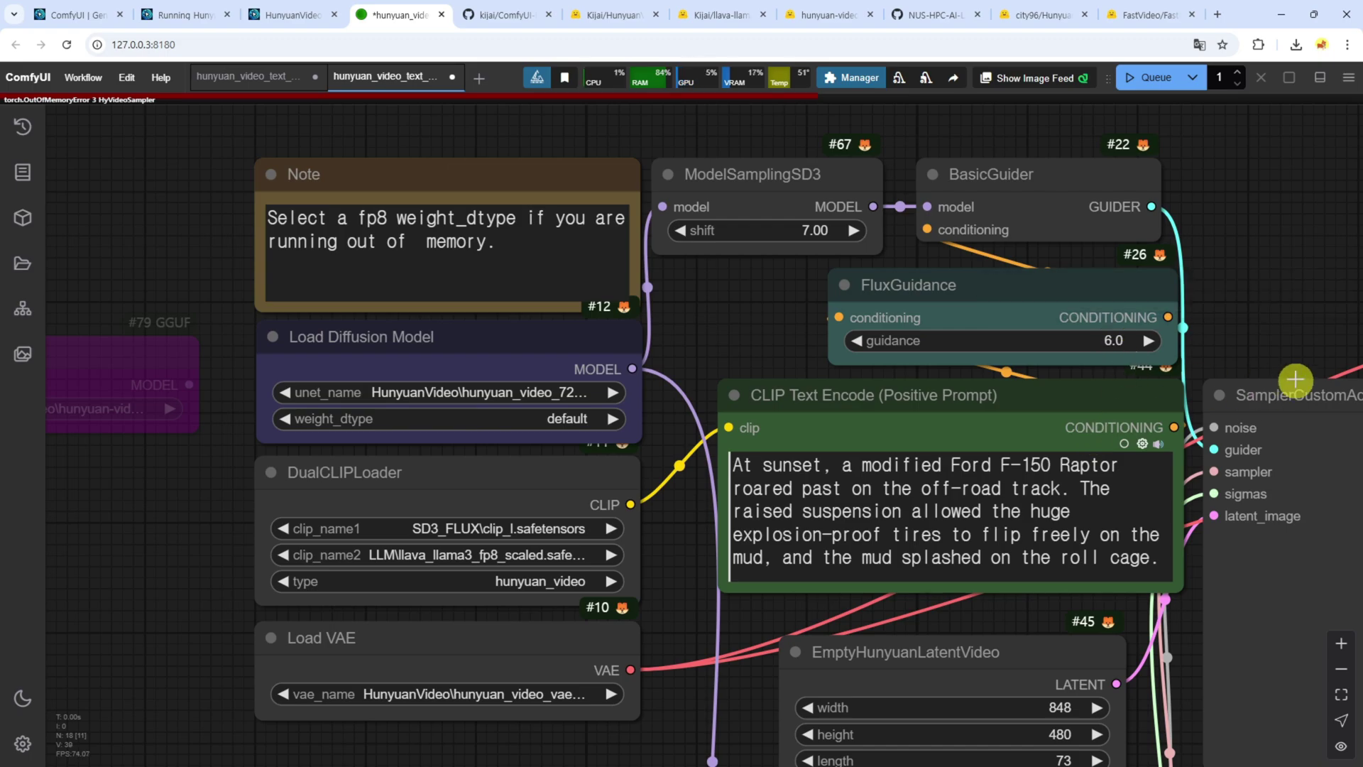
Set the BasicScheduler node's steps to 20.
scroll(1296, 380, "down", 10)
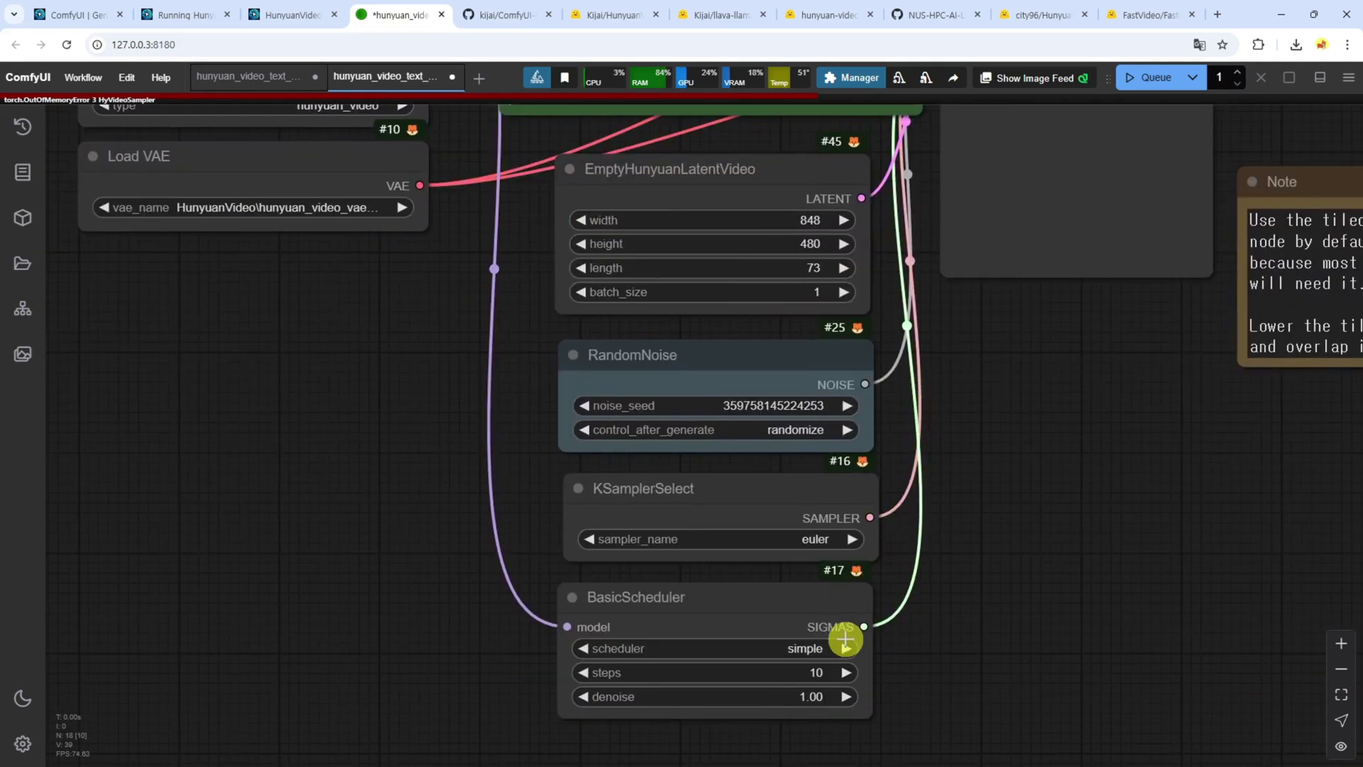
left_click(816, 672)
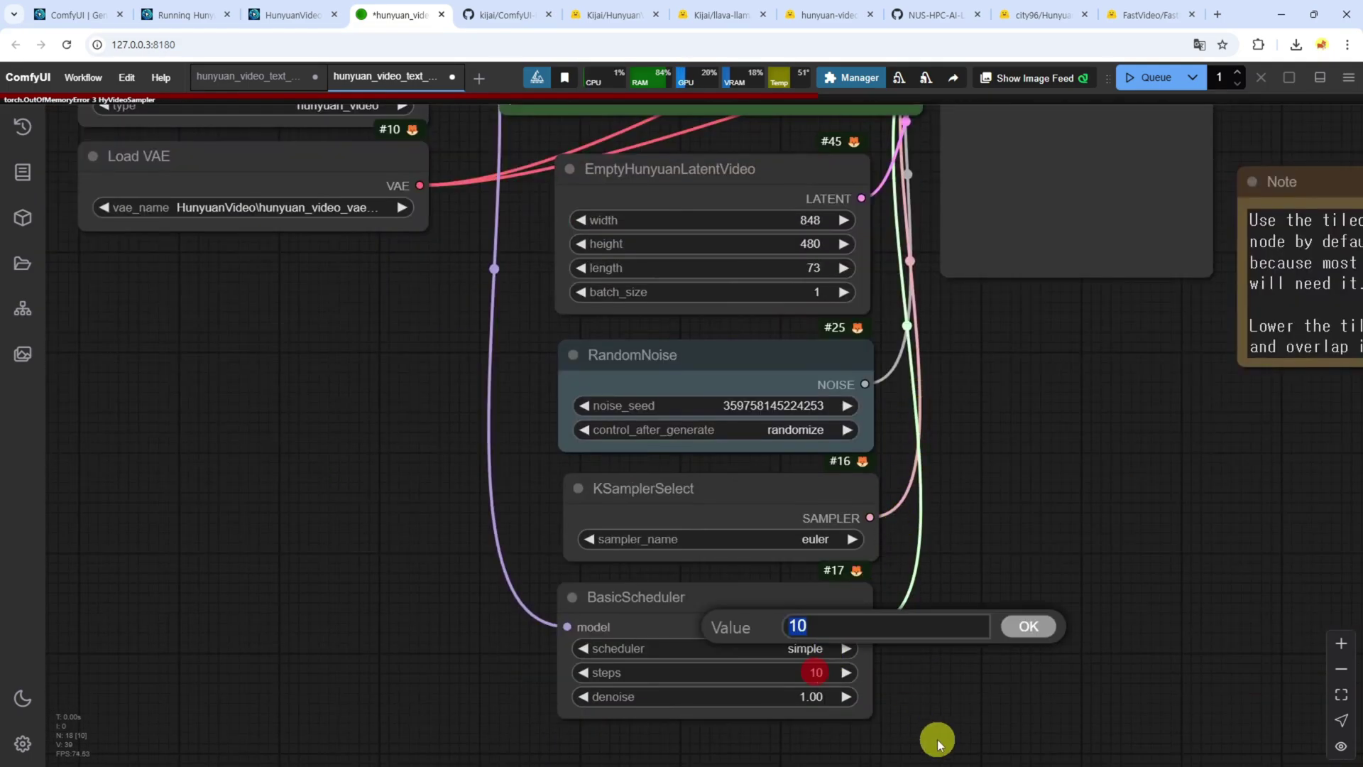
type("20")
key("Return")
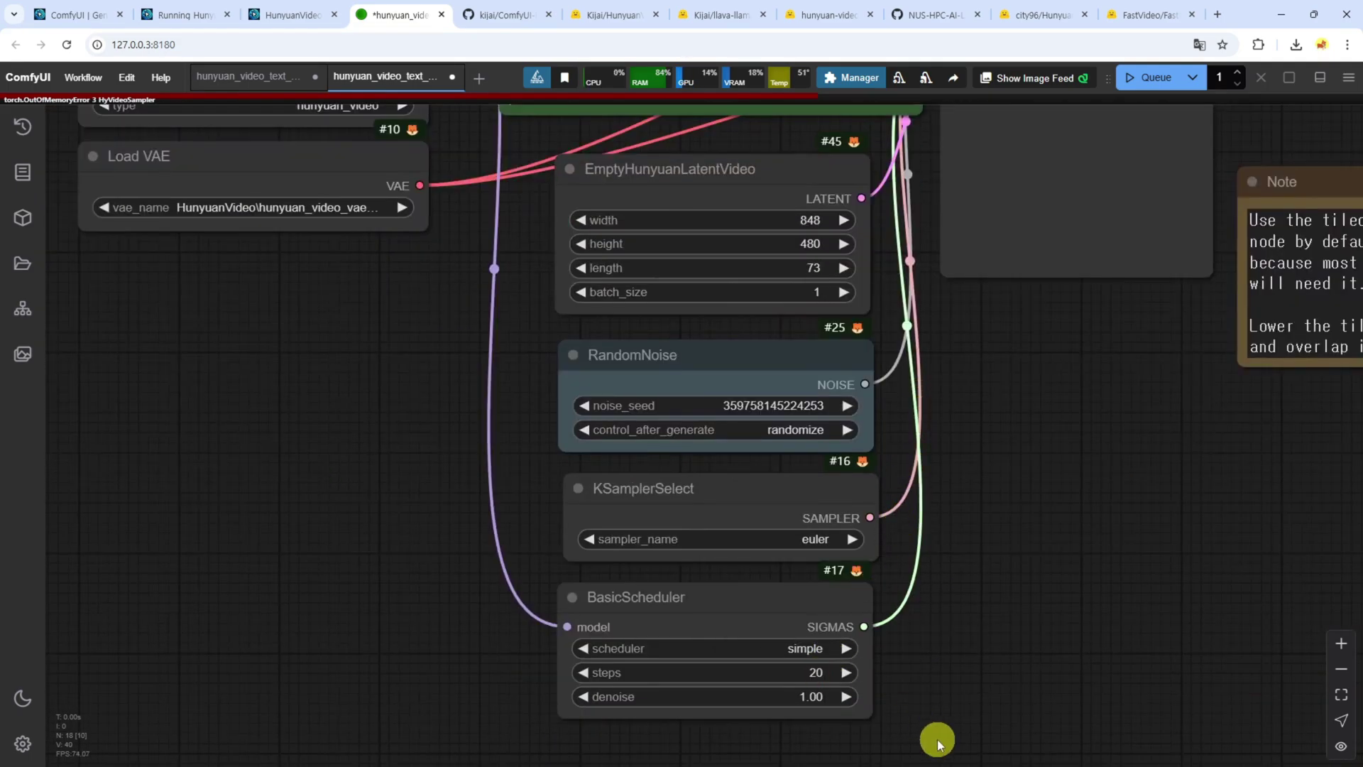
left_click(812, 665)
key("Return")
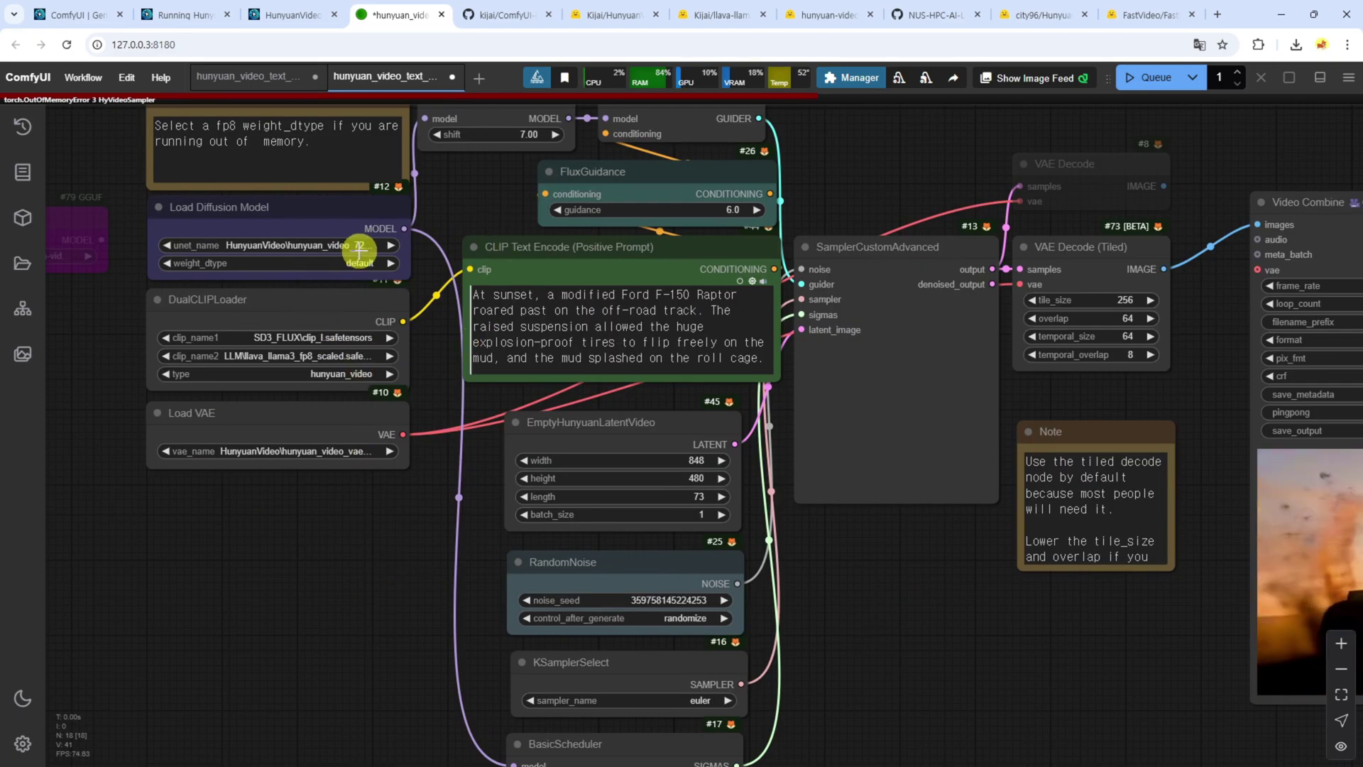
Check the Load Diffusion Model node's unet_name choice and its weight_dtype options, keeping the fp8 cfgdistill model and the default dtype.
scroll(341, 245, "up", 4)
left_click(341, 245)
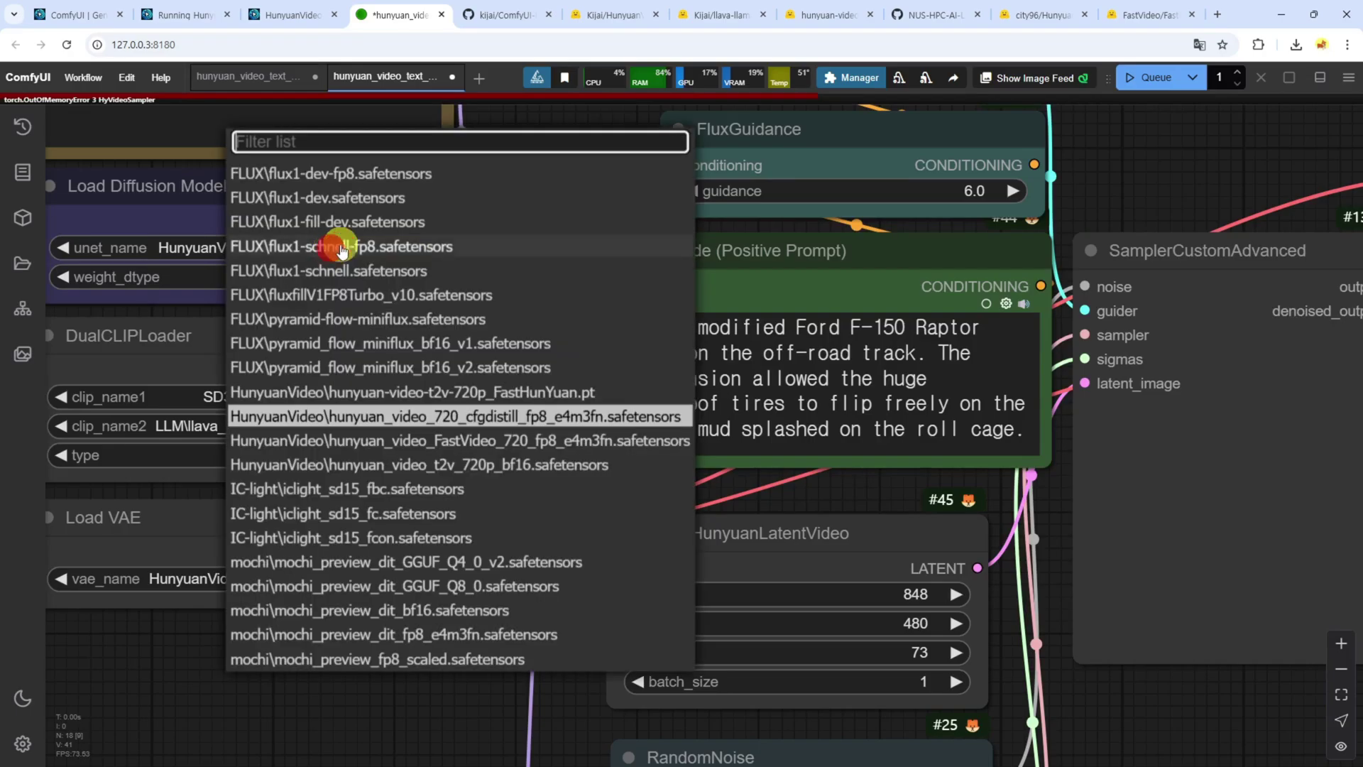
left_click(473, 418)
left_click(366, 276)
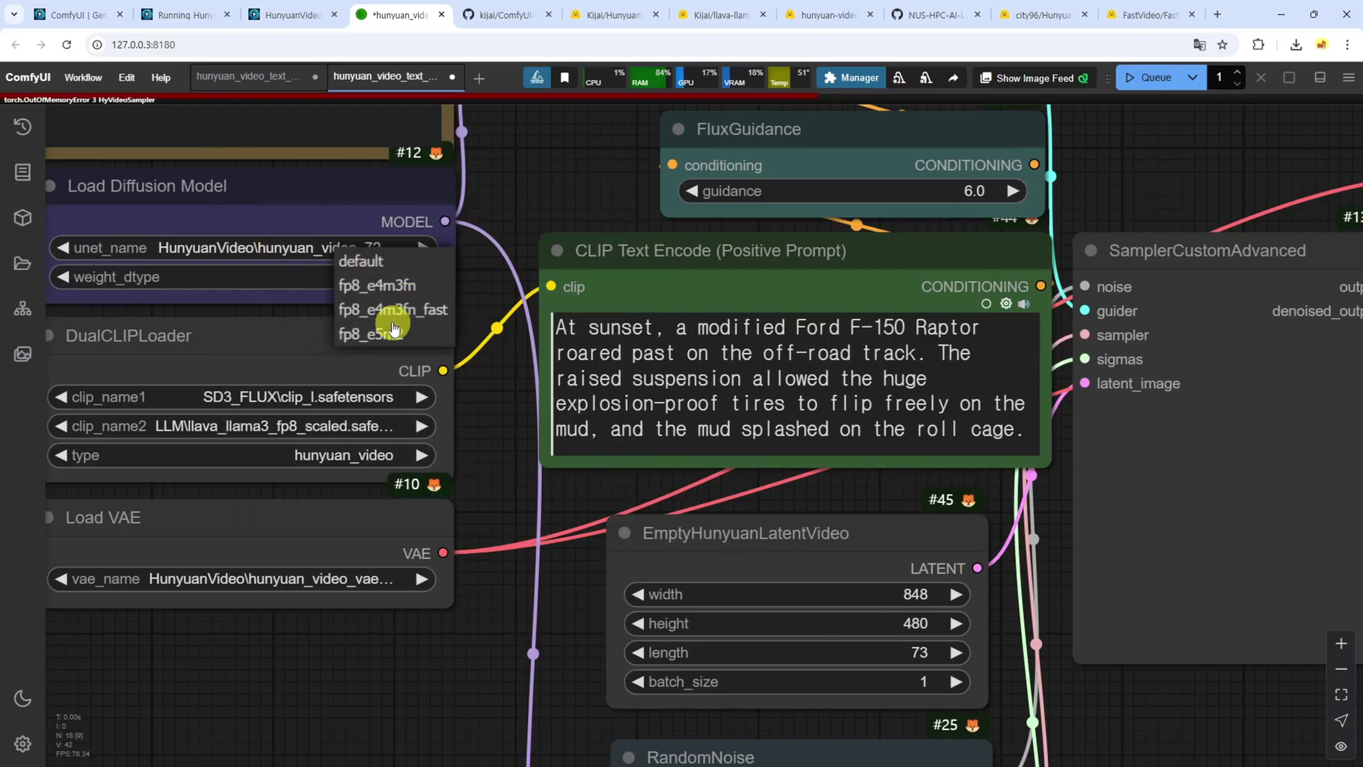
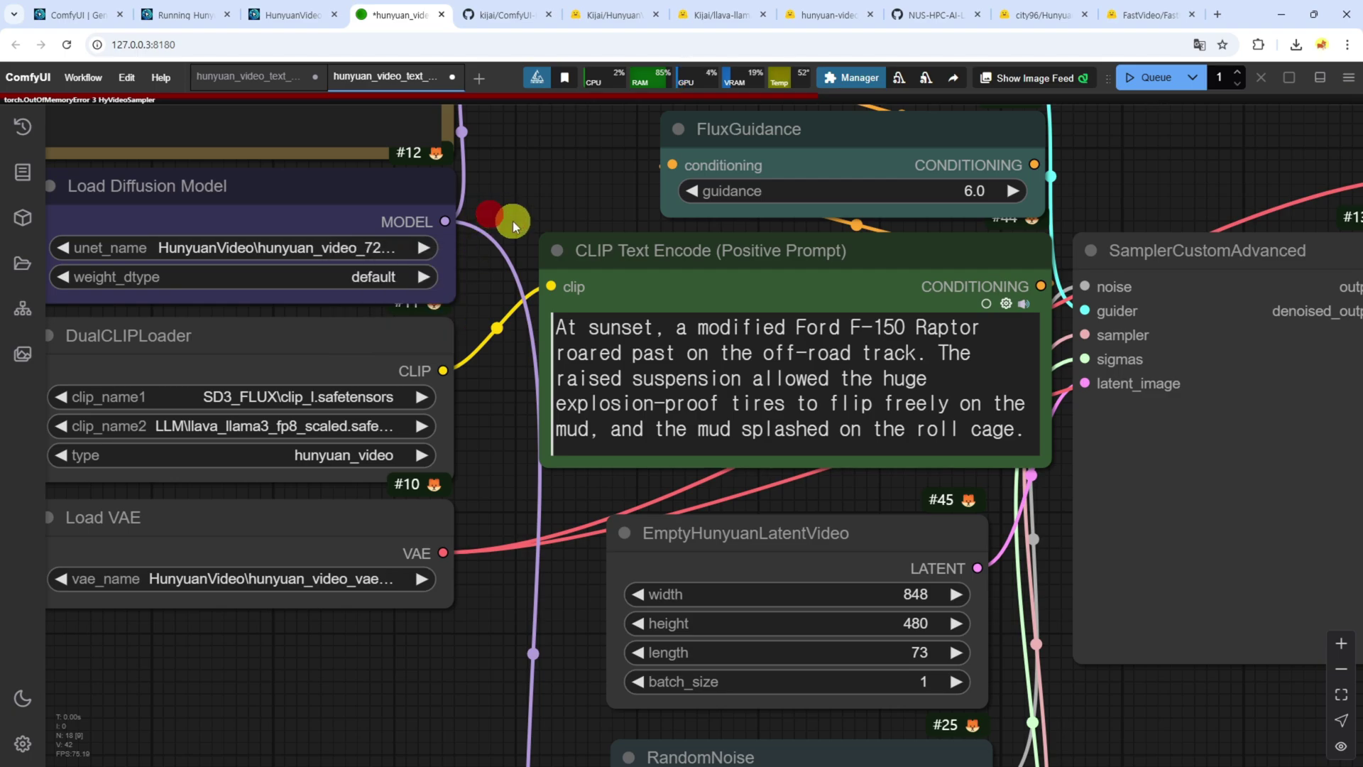
scroll(509, 227, "down", 6)
scroll(490, 234, "up", 2)
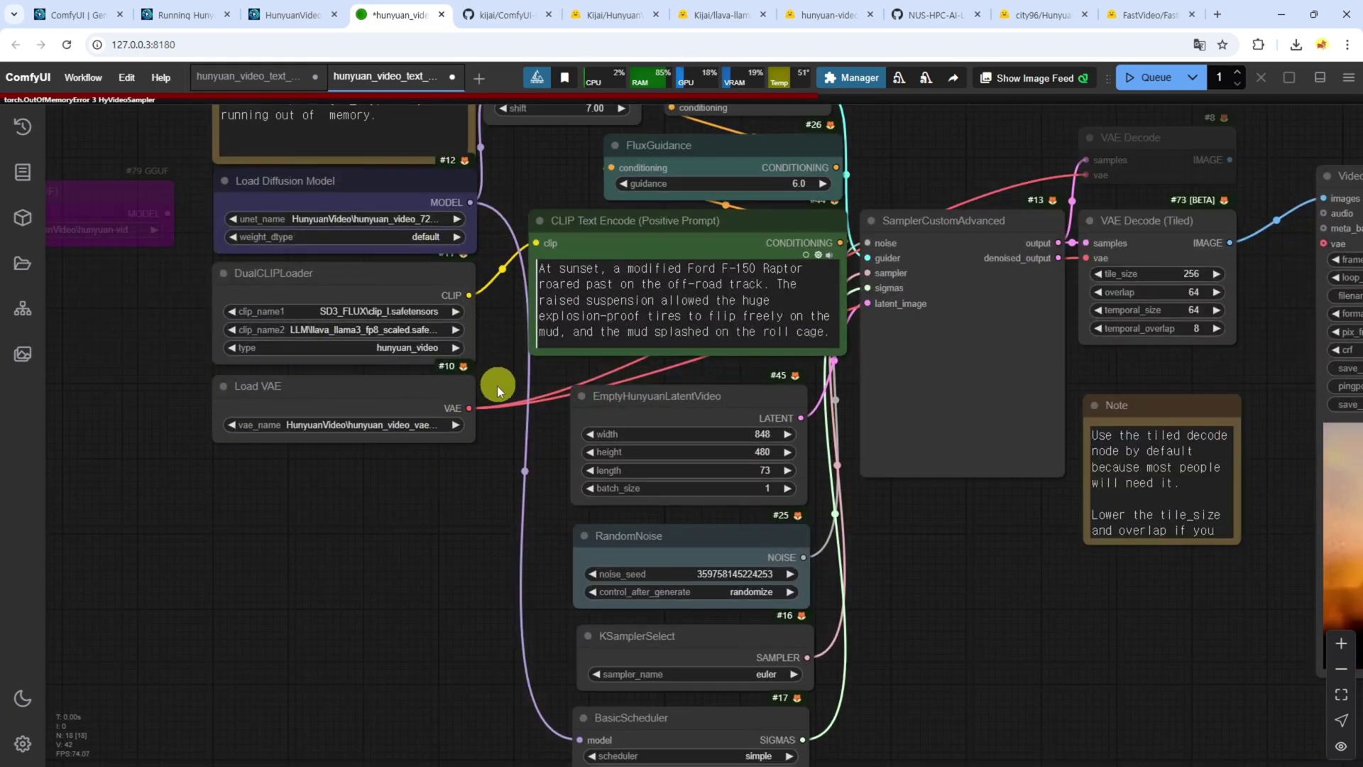
Set the Load VAE node's vae_name to HunyuanVideo\hunyuan_video_vae_bf16.safetensors.
left_click(367, 424)
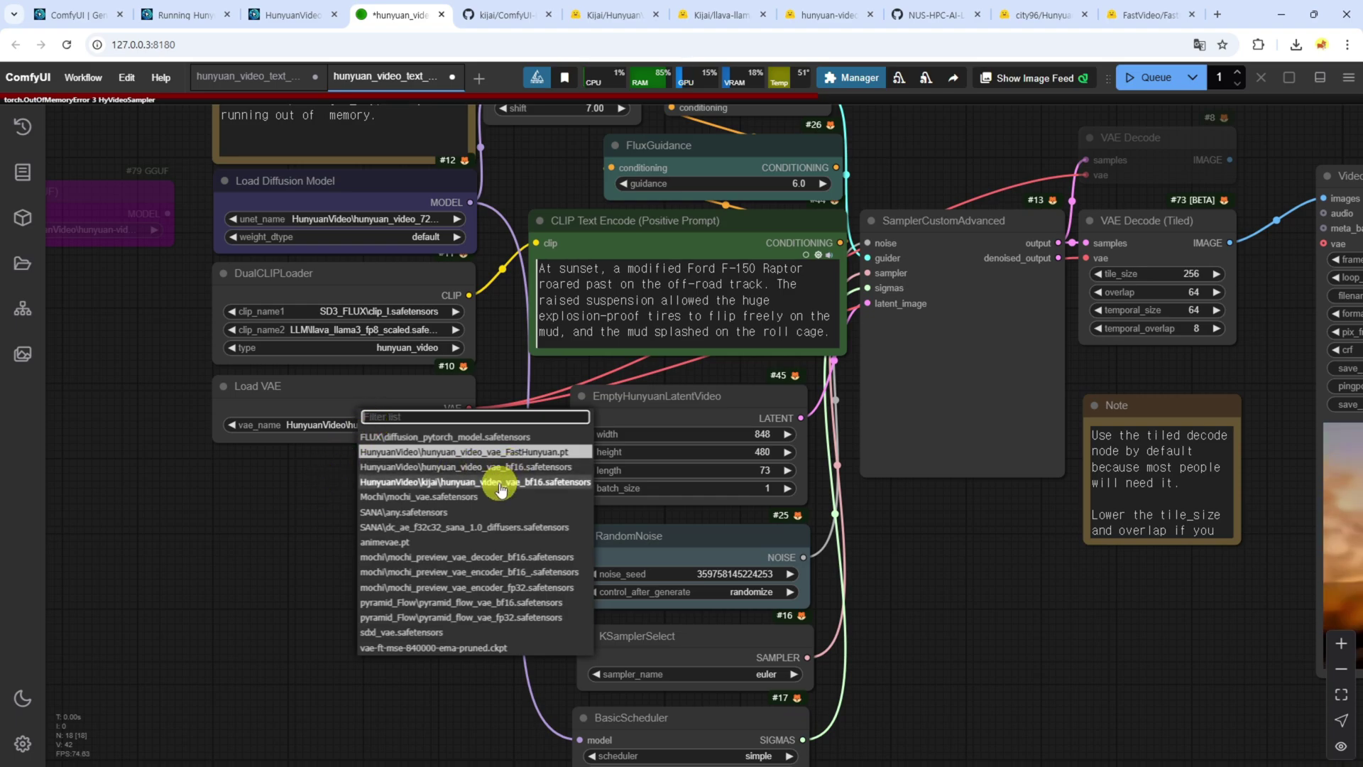
left_click(552, 466)
scroll(503, 405, "down", 7)
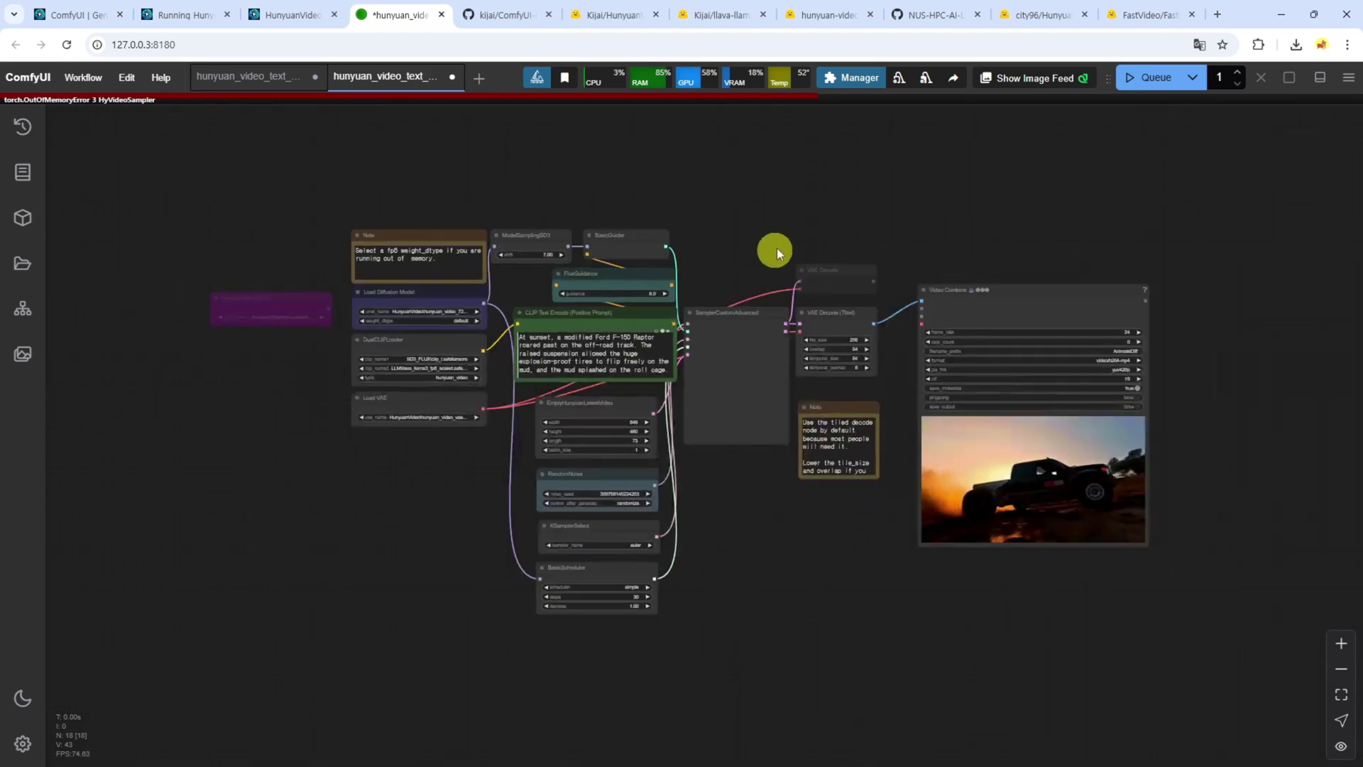
left_click_drag(777, 249, 575, 270)
scroll(704, 226, "up", 5)
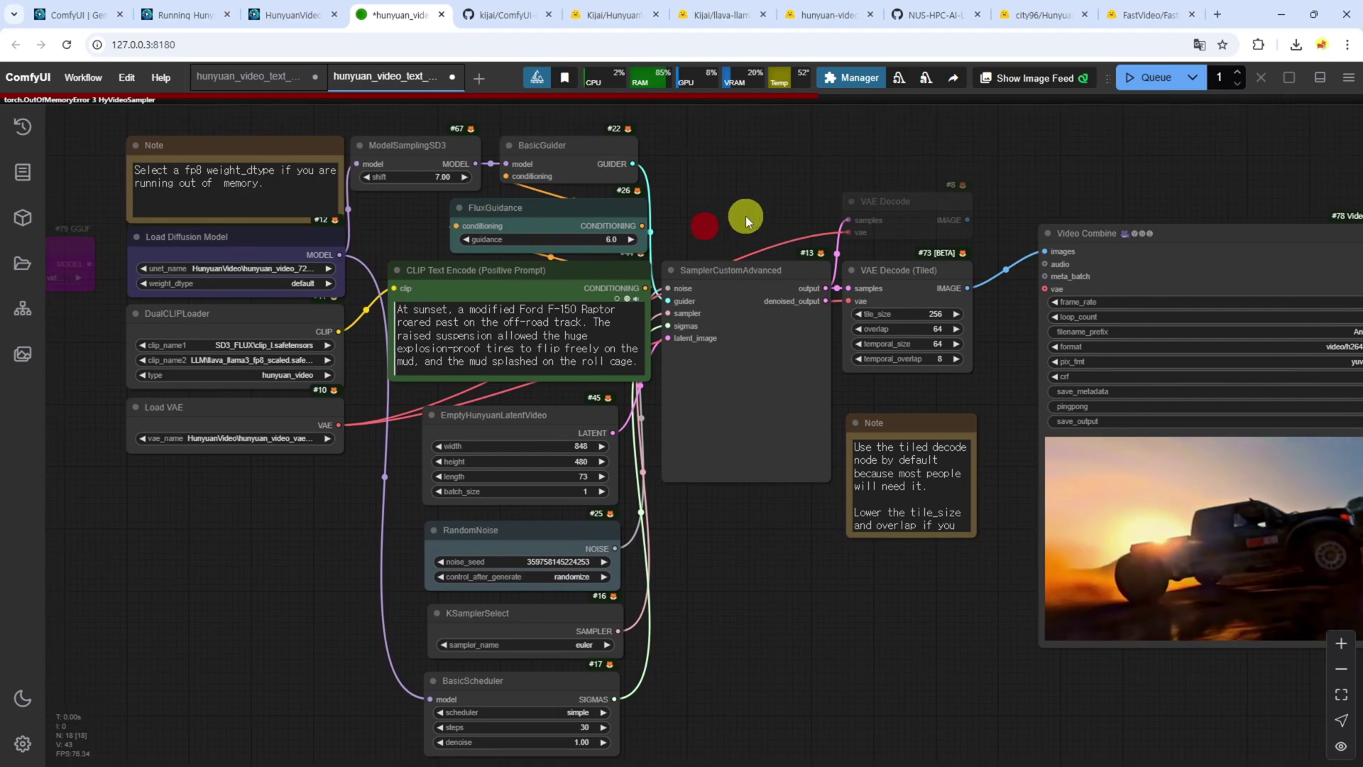
left_click(296, 270)
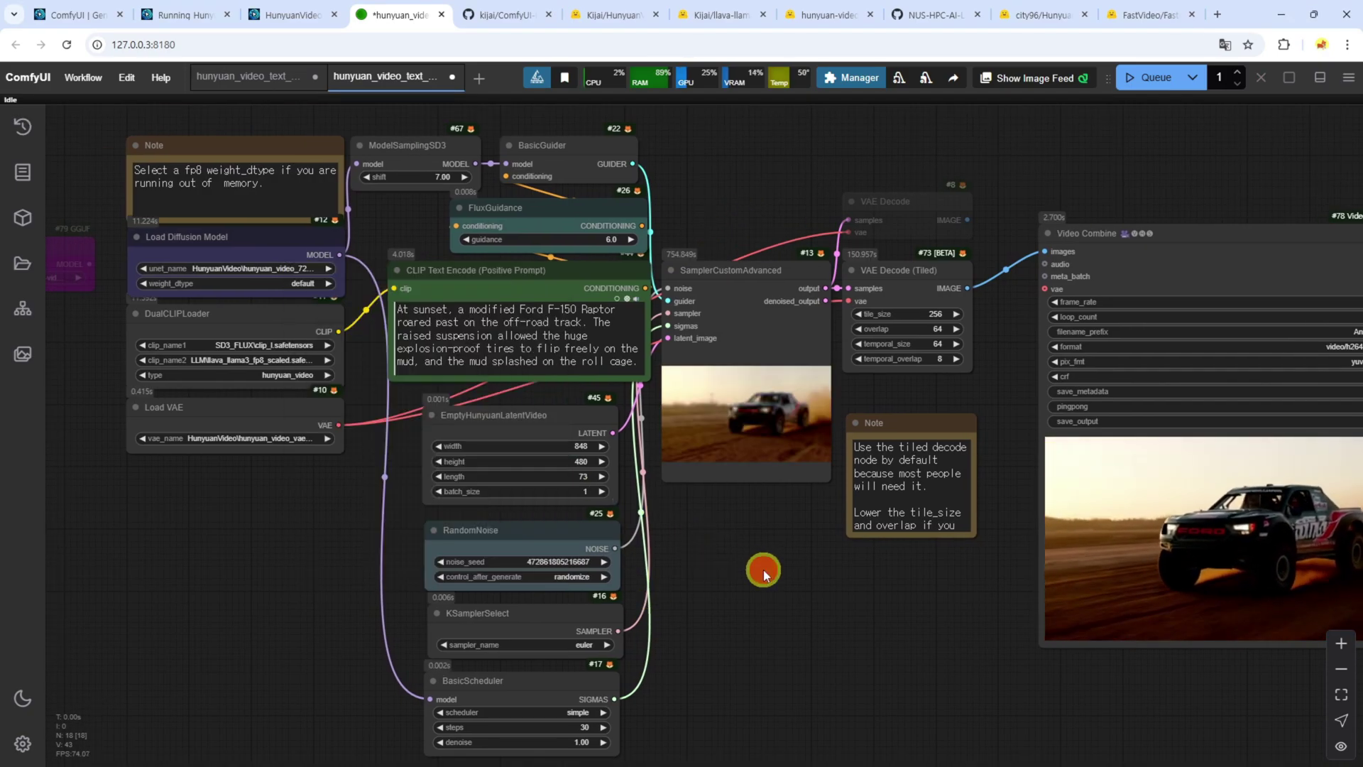
Examine the generated truck video in the Video Combine node's preview.
left_click_drag(828, 578, 480, 554)
scroll(970, 558, "up", 4)
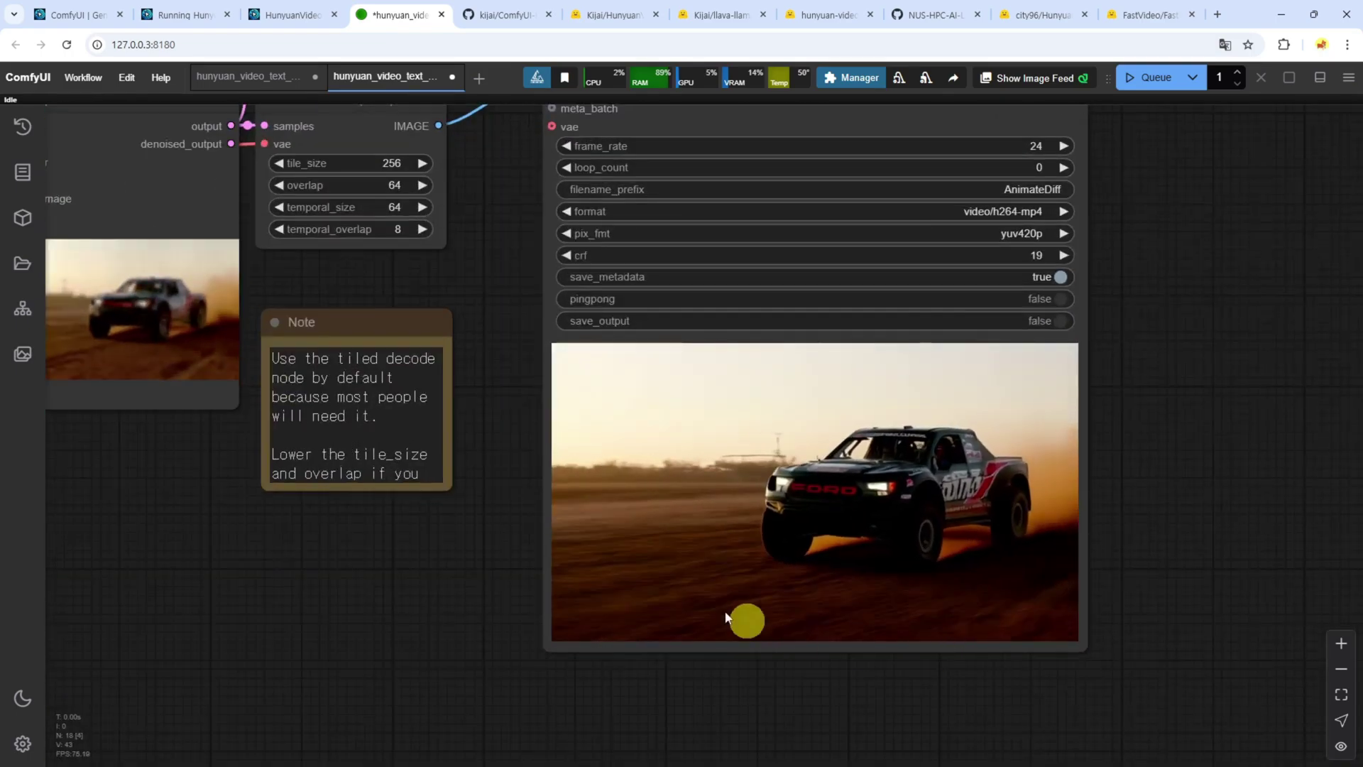
scroll(817, 524, "down", 3)
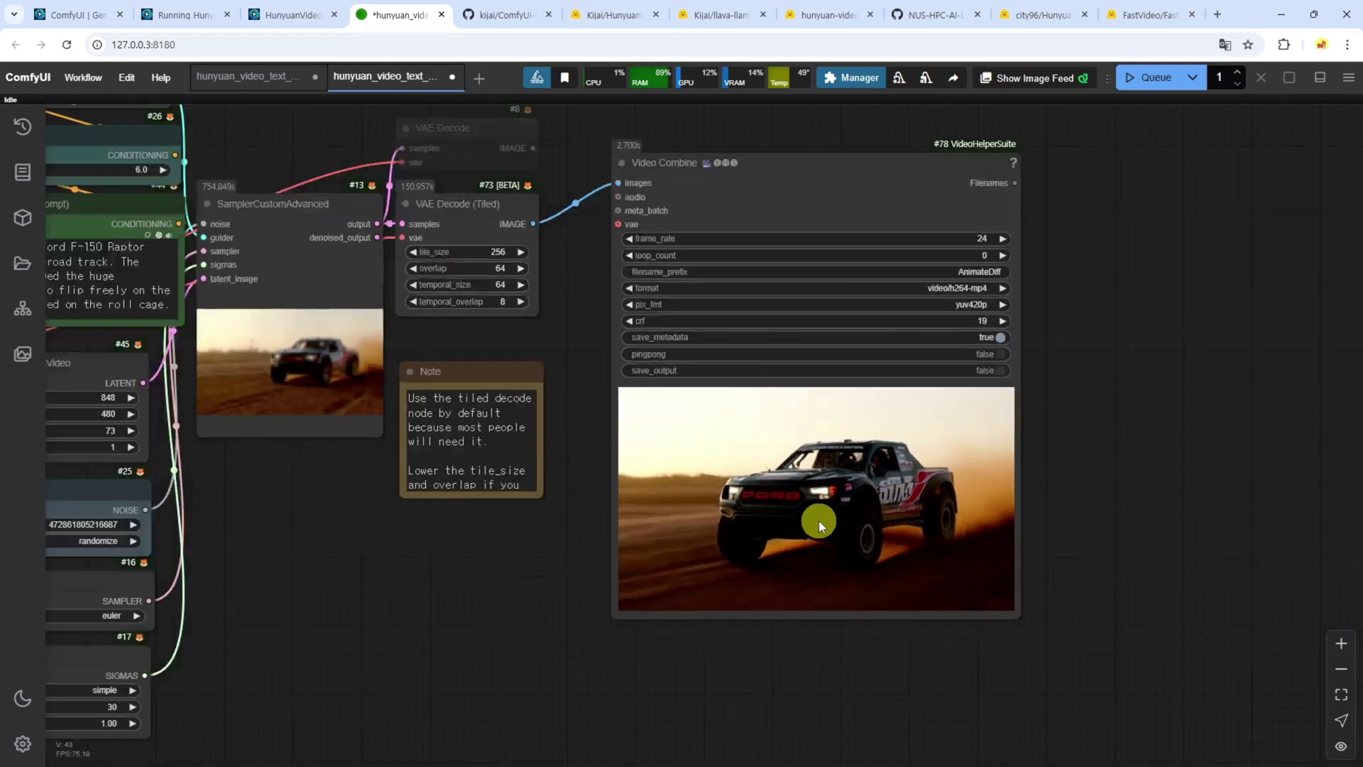
scroll(822, 560, "down", 3)
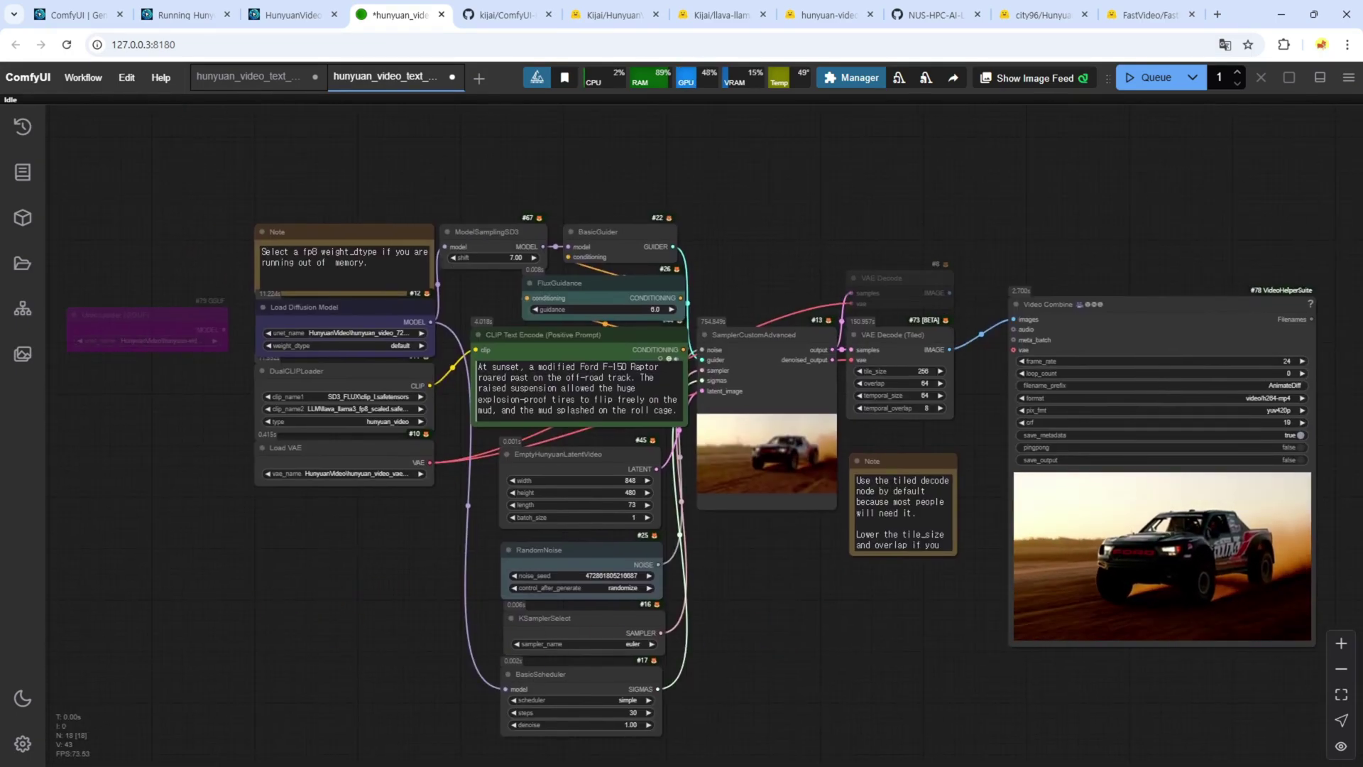
Switch to the Stability Matrix console and read the completed run's sampling step count and elapsed time.
key("alt+Tab")
left_click(504, 486)
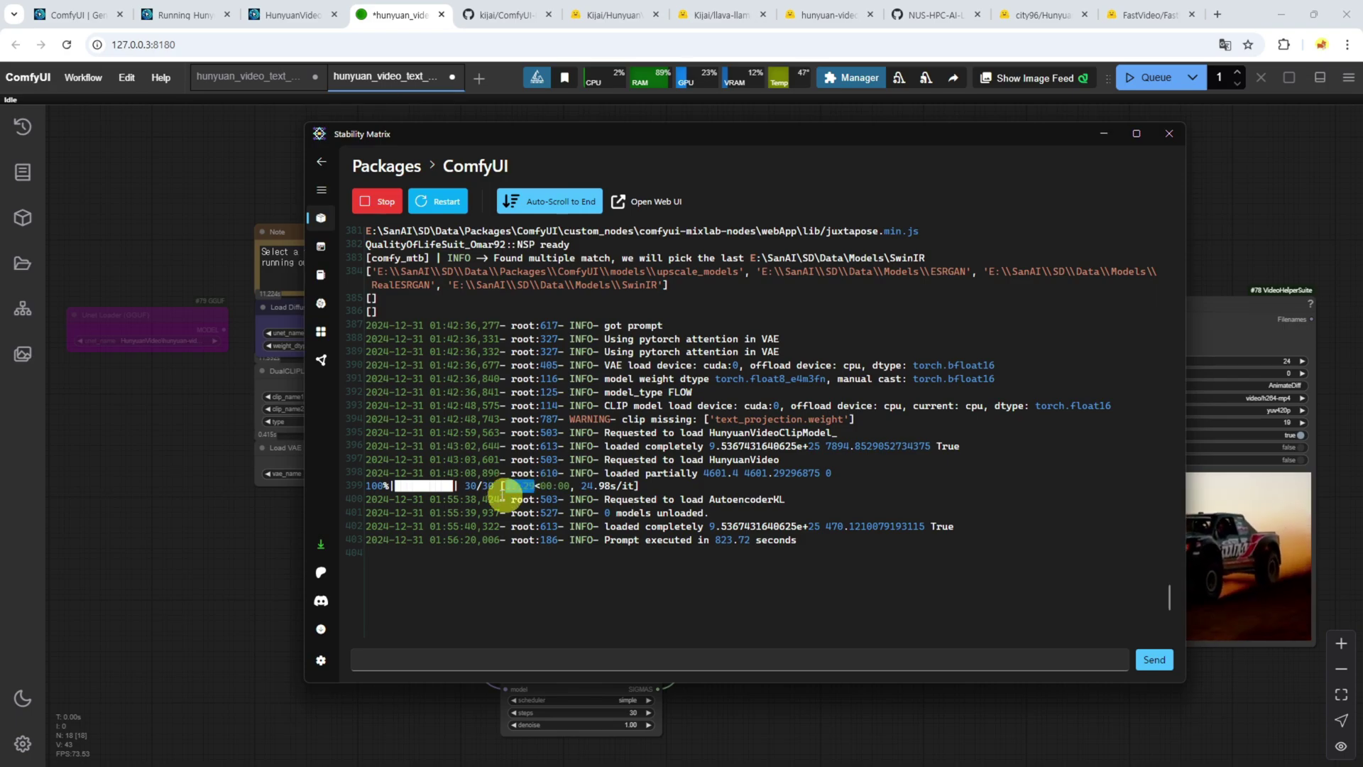
left_click(466, 486)
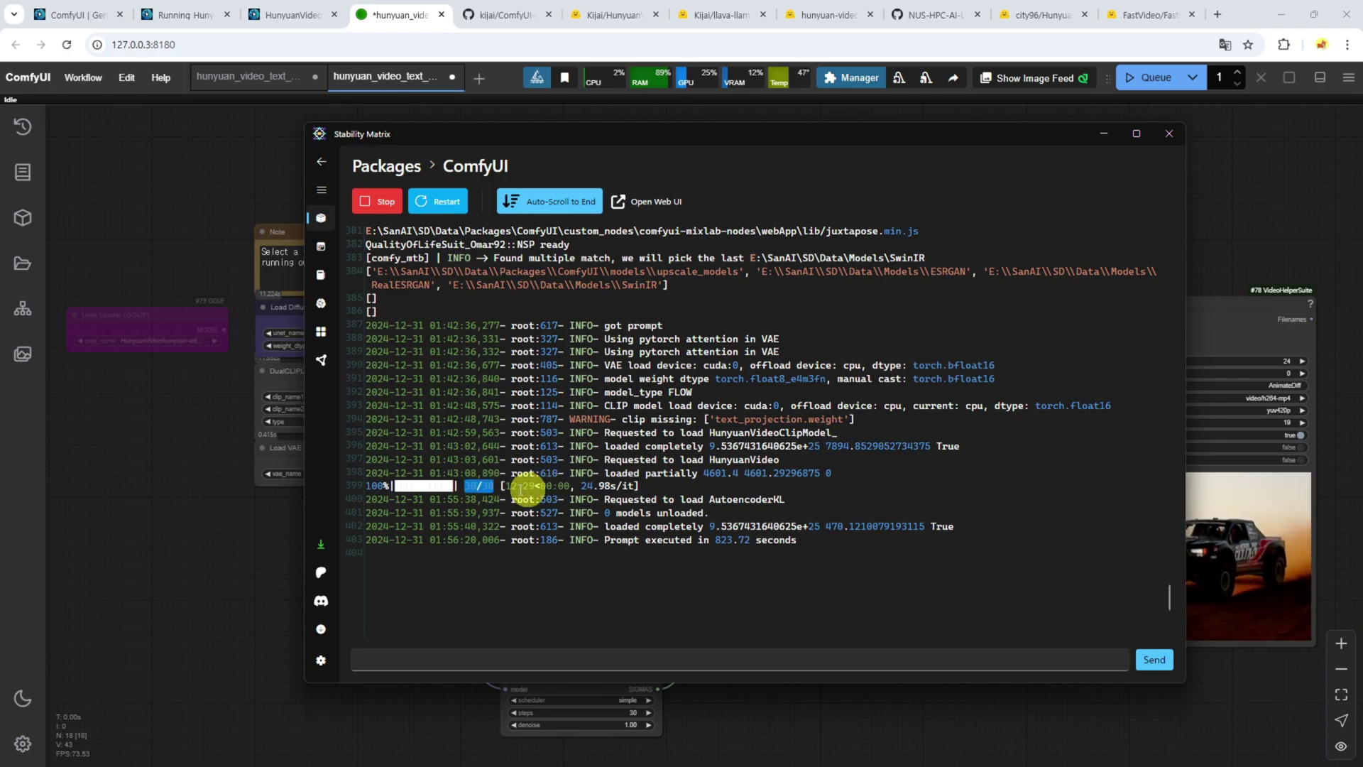
left_click_drag(506, 486, 535, 486)
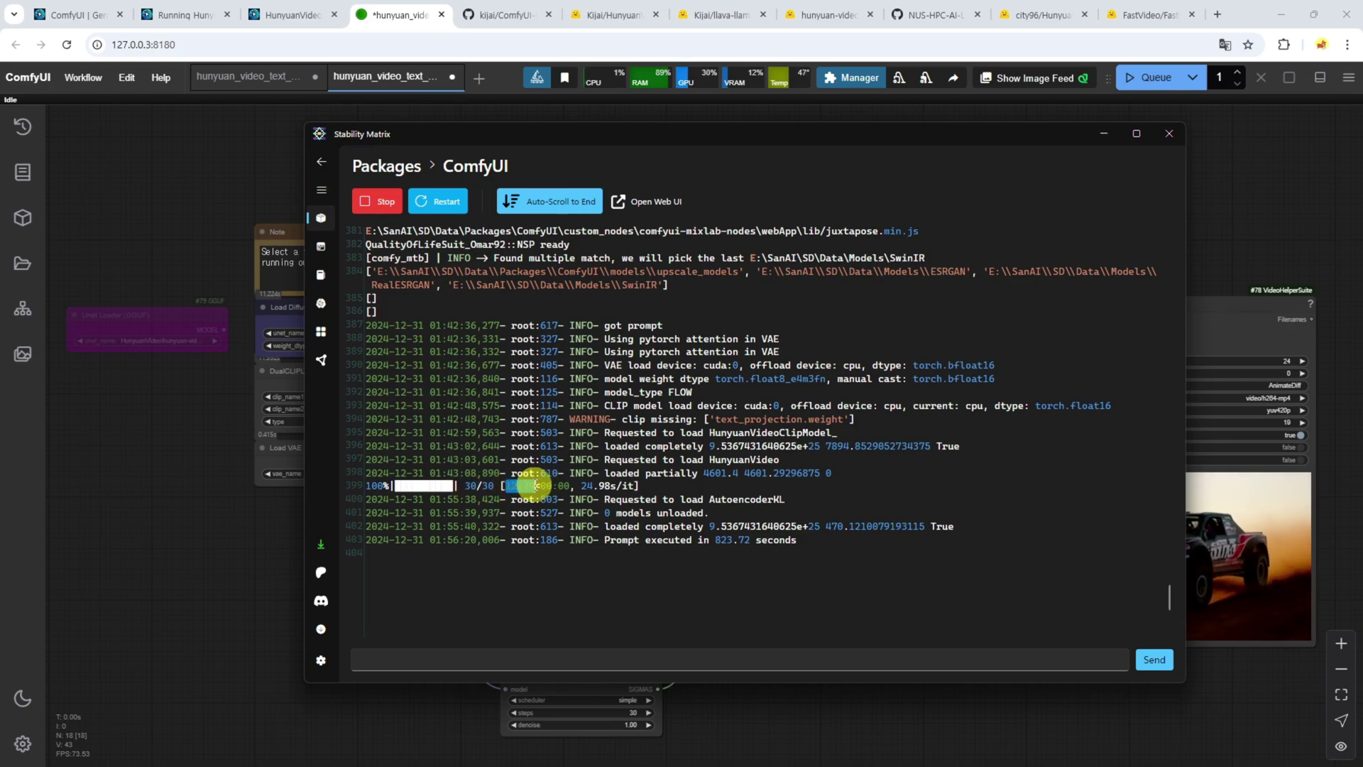
left_click(220, 529)
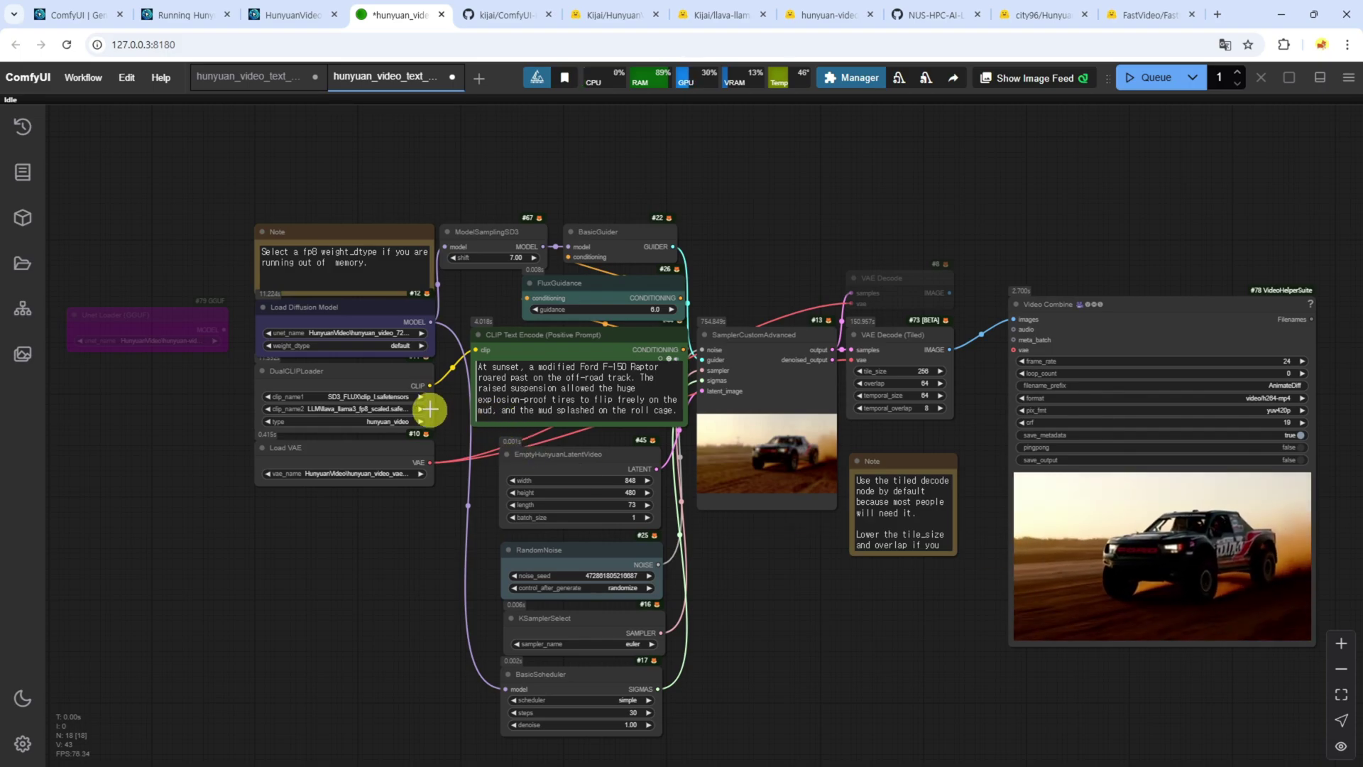
Set the Load Diffusion Model node's unet_name to HunyuanVideo\hunyuan_video_FastVideo_720_fp8_e4m3fn.safetensors, checking the matching file in the Kijai/HunyuanVideo_comfy repository on Hugging Face.
scroll(444, 355, "up", 8)
left_click_drag(439, 329, 479, 376)
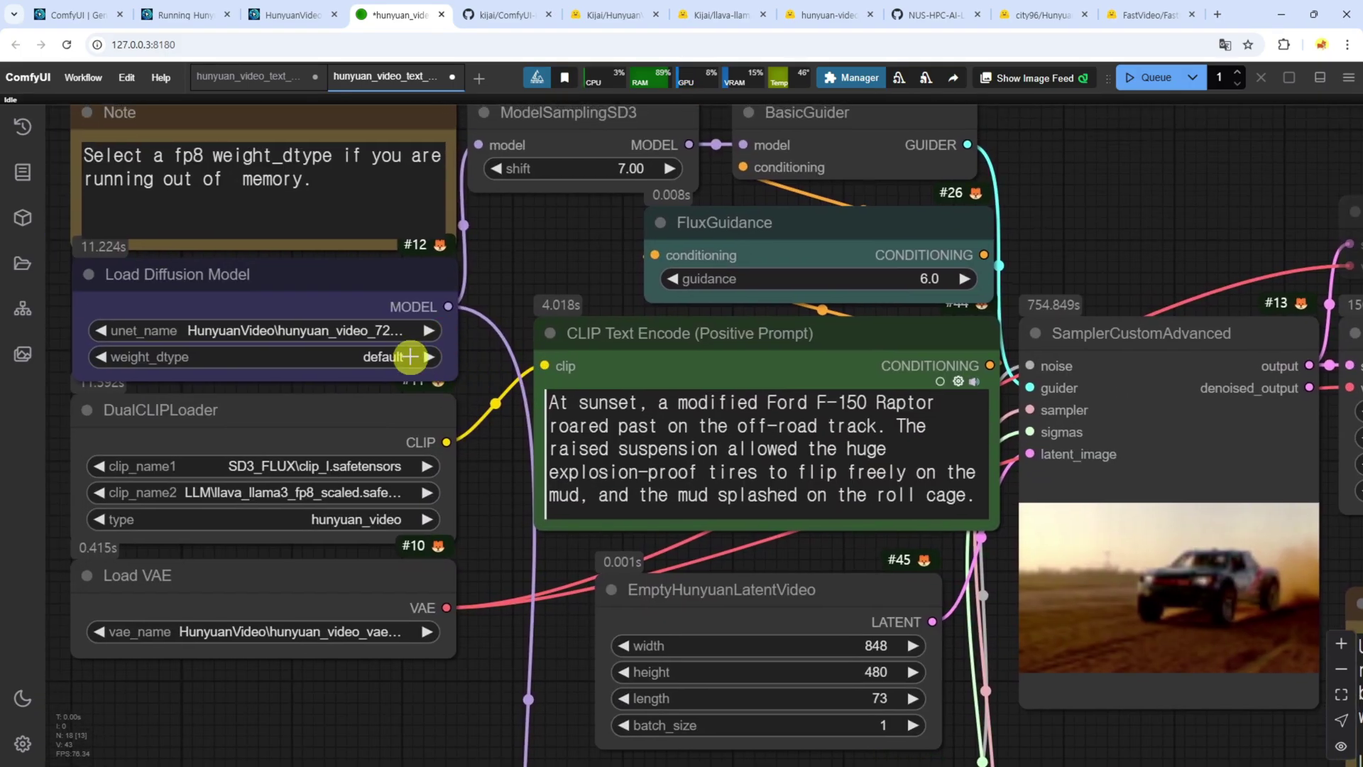
left_click(368, 331)
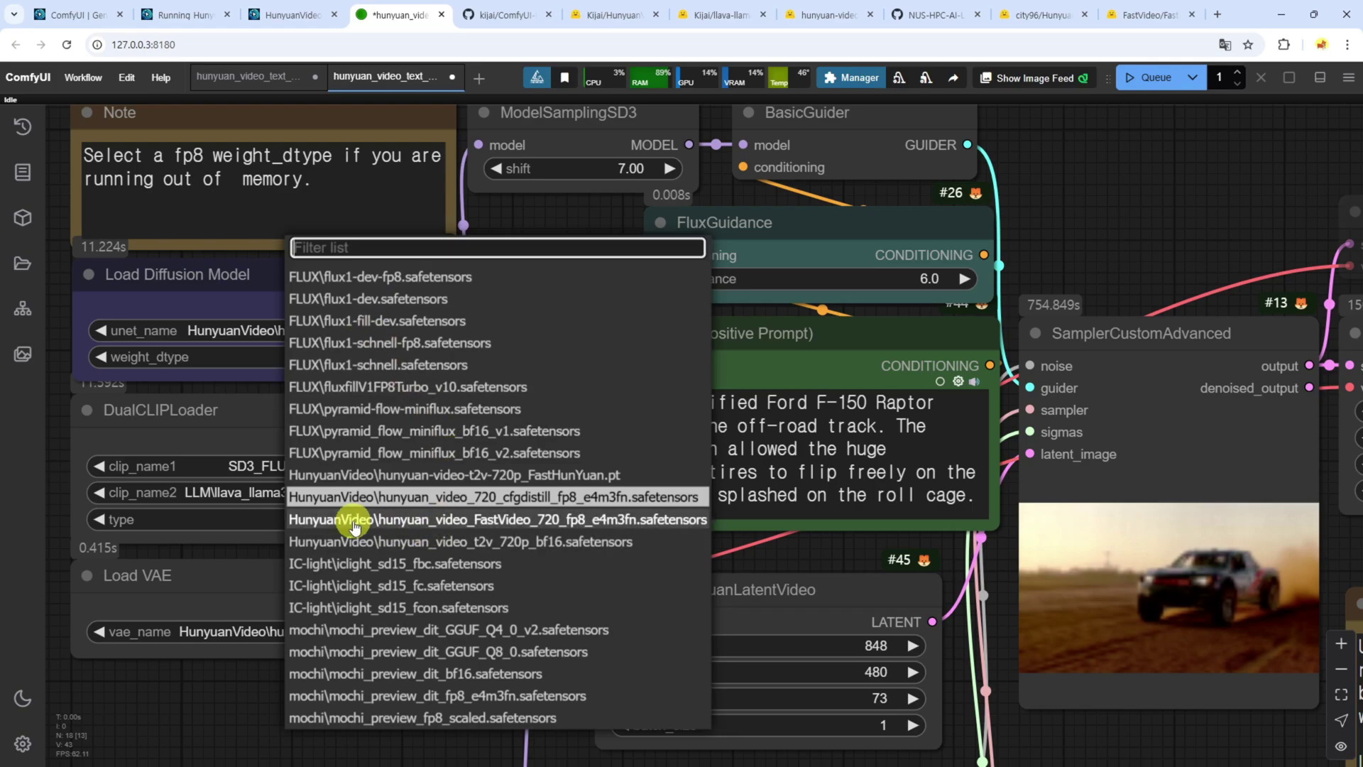
left_click(610, 15)
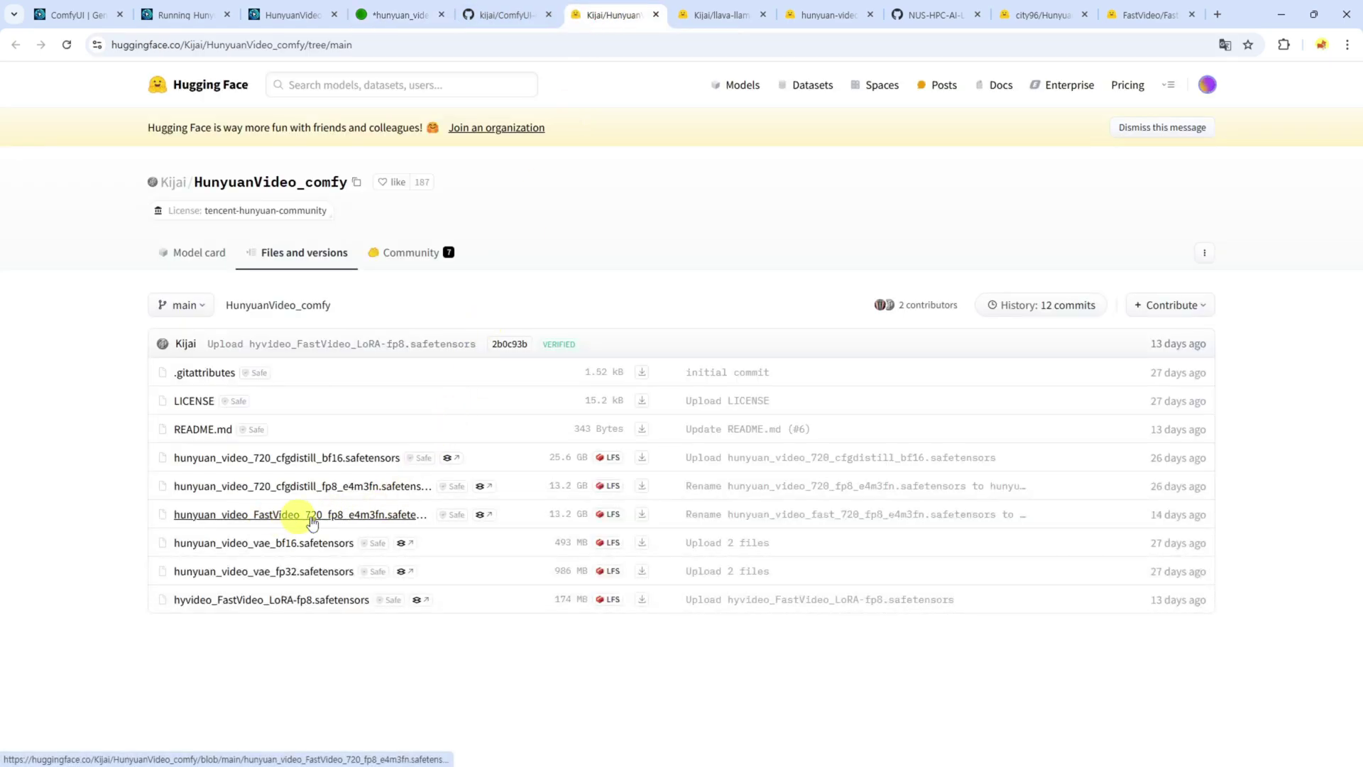
left_click(398, 15)
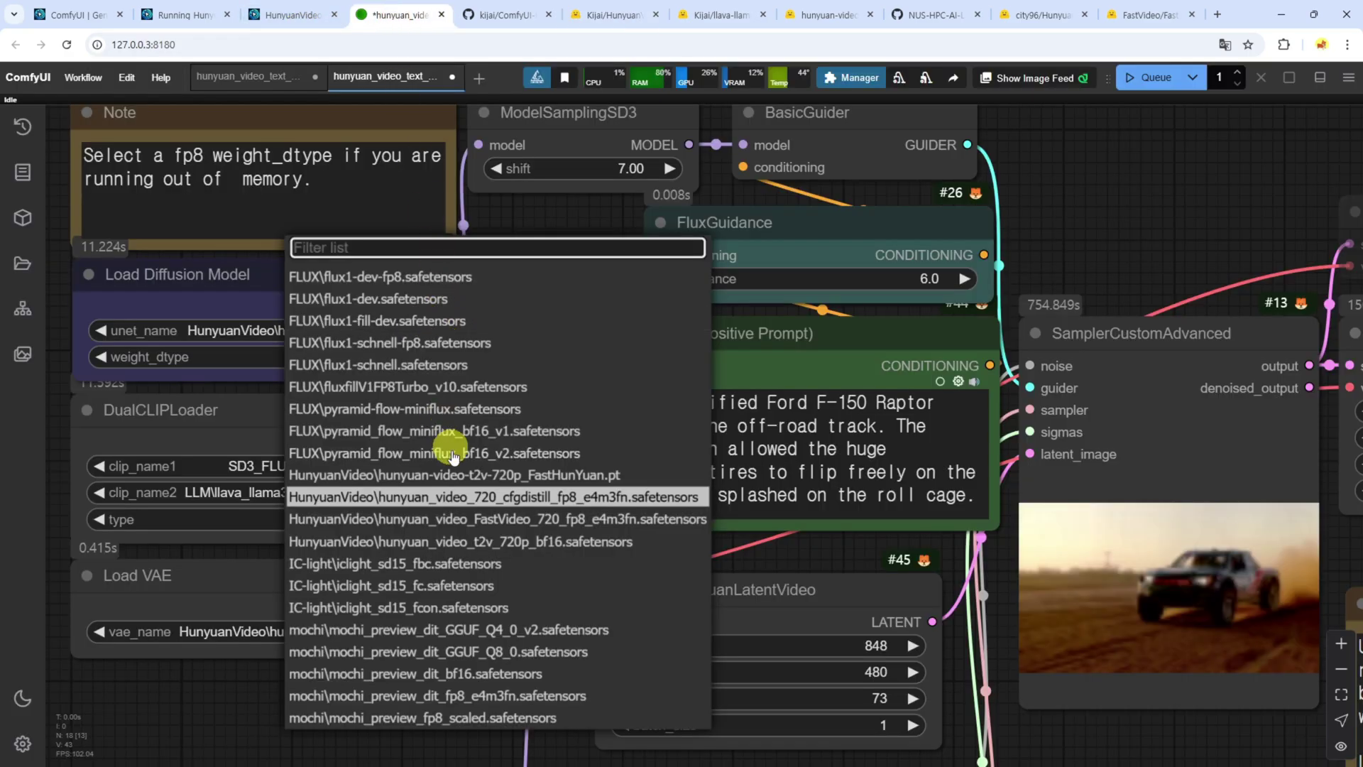
left_click(478, 520)
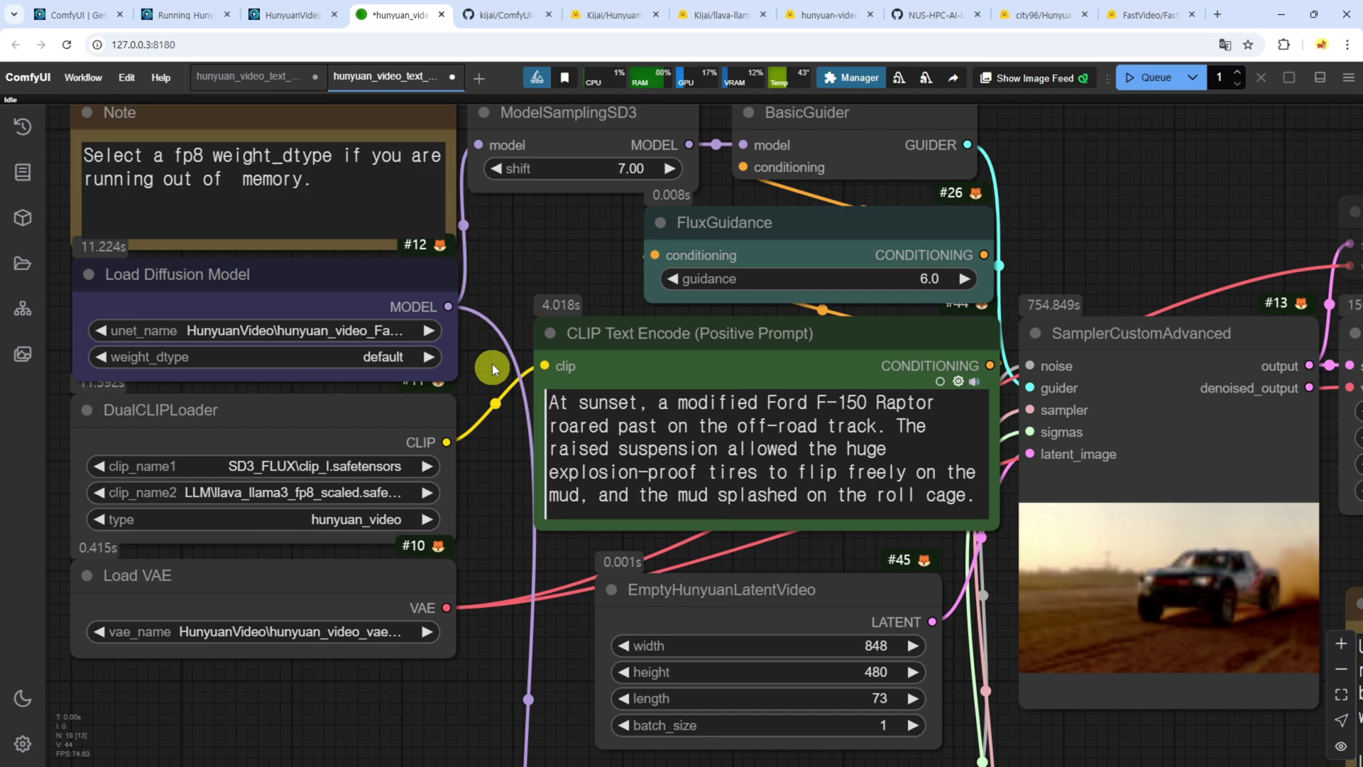
scroll(493, 364, "left", 4)
scroll(492, 364, "up", 1)
left_click(579, 367)
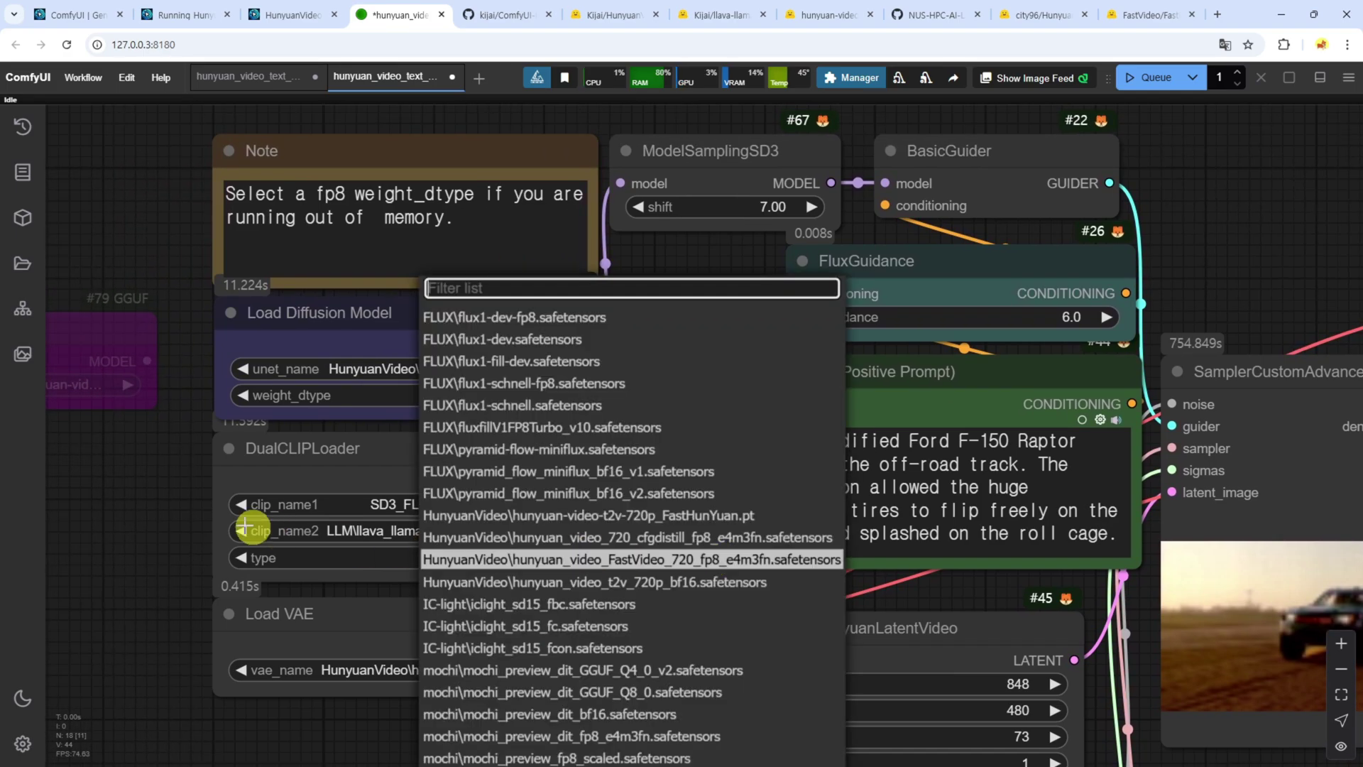
left_click(142, 496)
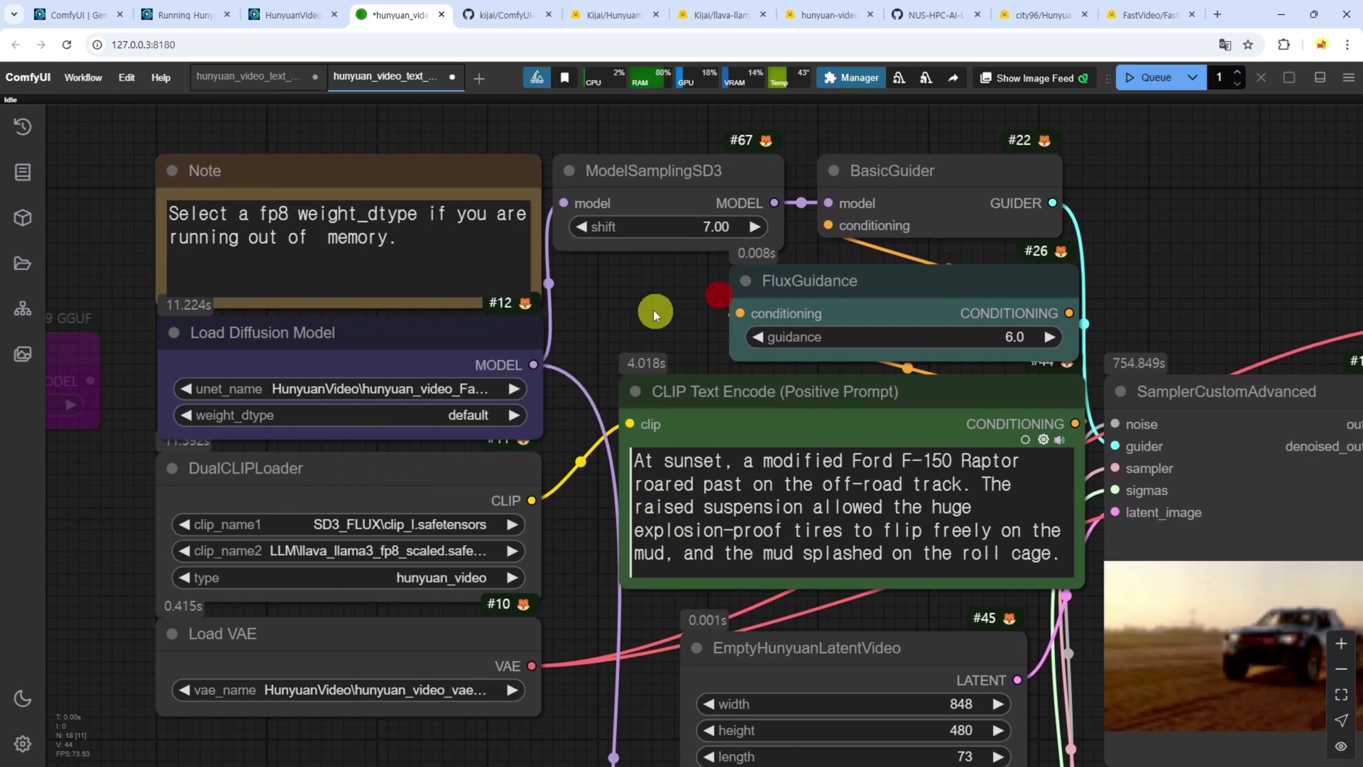
Set the BasicScheduler node's steps to 6.
scroll(654, 307, "down", 3)
scroll(654, 307, "right", 5)
scroll(435, 721, "down", 7)
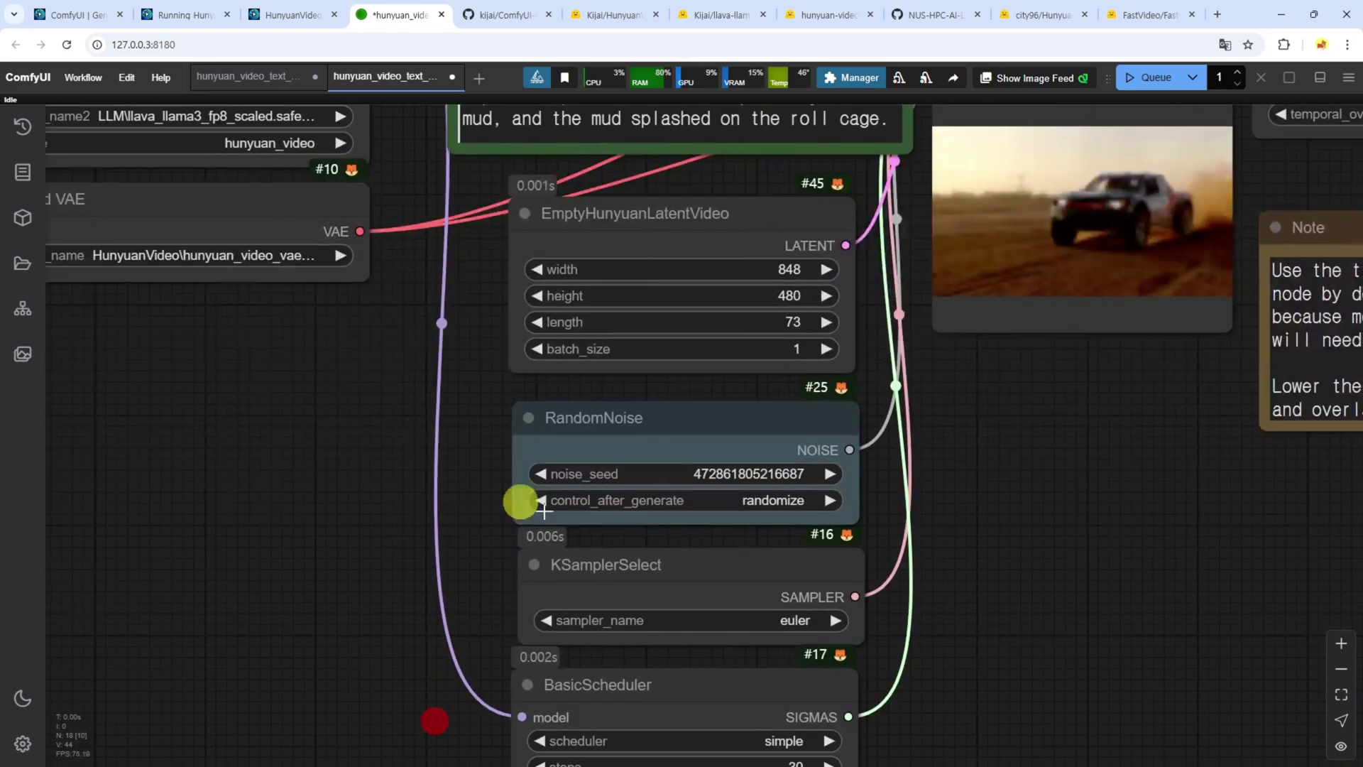
scroll(996, 689, "down", 4)
left_click(783, 622)
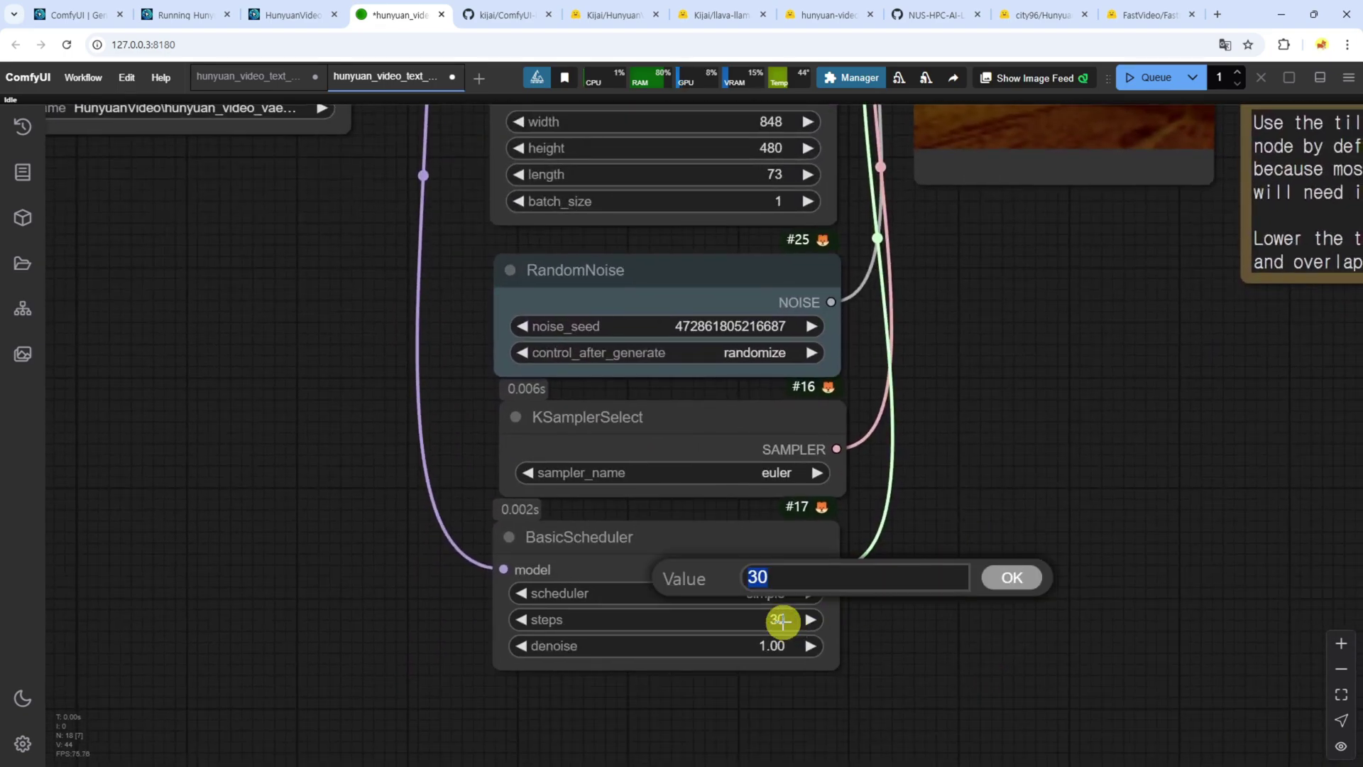
key("Return")
Set the ModelSamplingSD3 shift to 17 and the FluxGuidance guidance to 7.
left_click_drag(1160, 266, 731, 654)
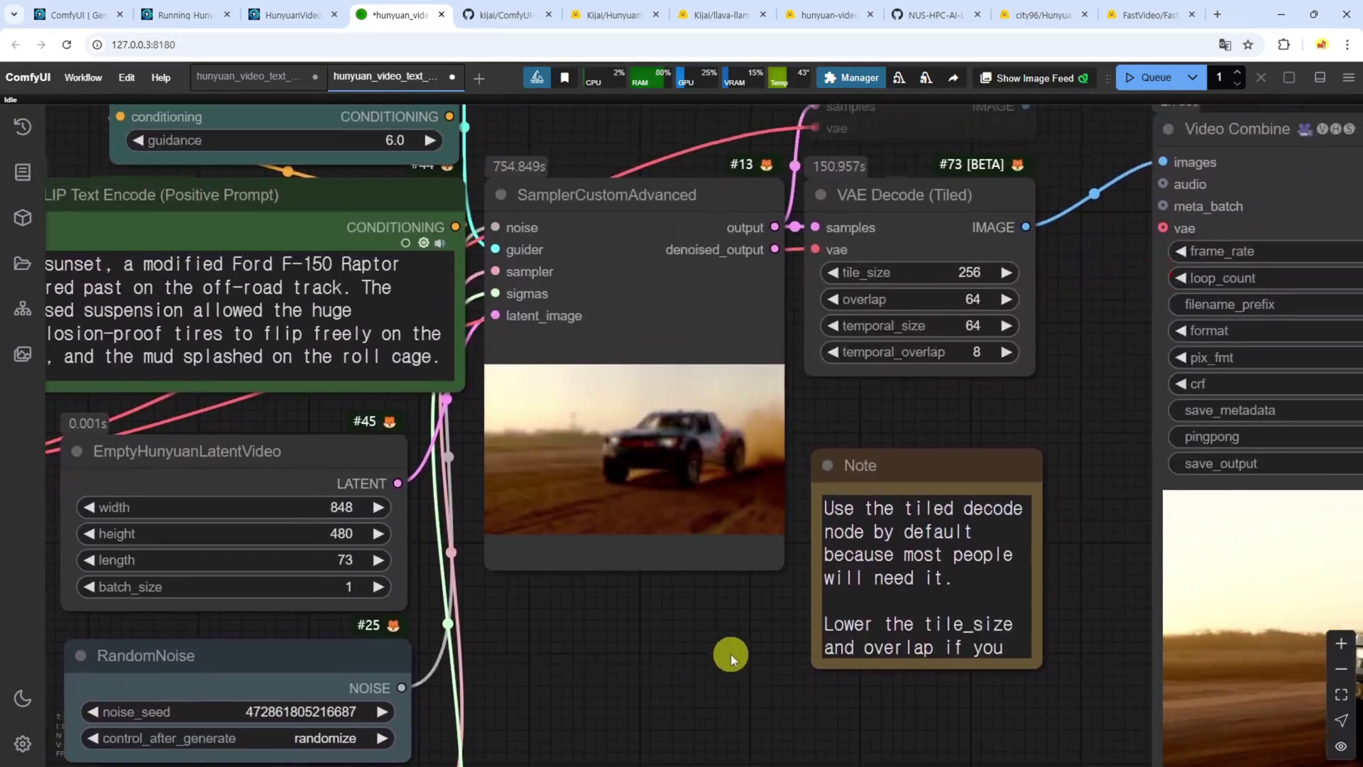
left_click_drag(218, 128, 497, 313)
left_click(500, 323)
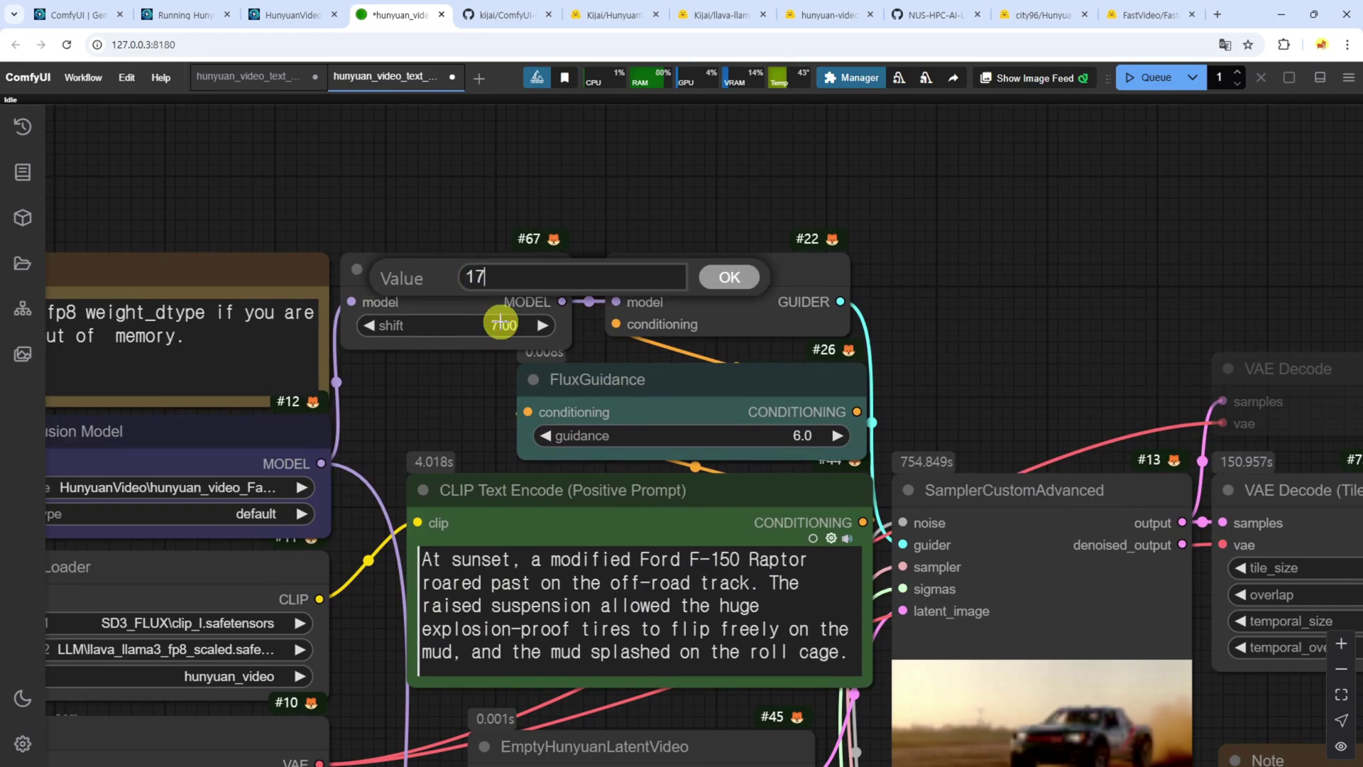
type("17")
key("Return")
left_click(792, 435)
type("7")
key("Return")
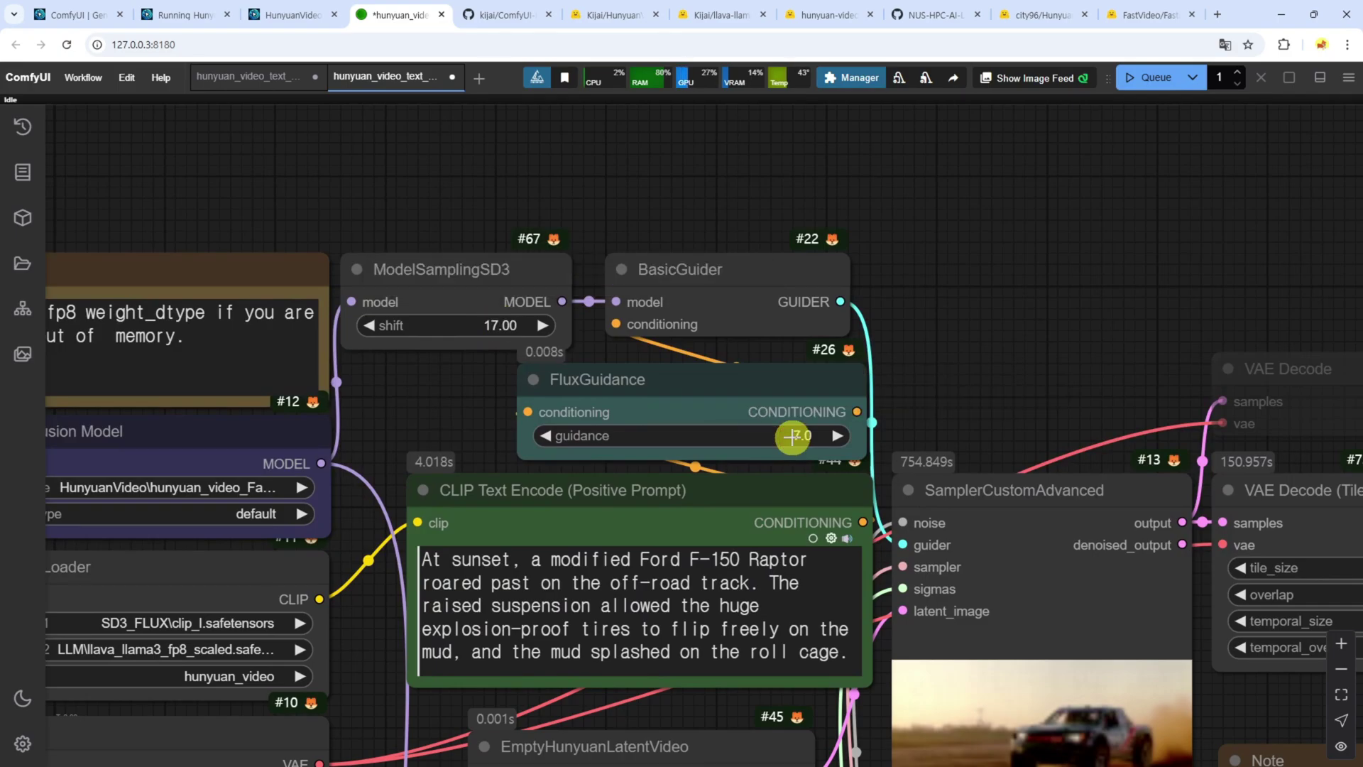
Check that the FastVideo fp8 model is chosen in the Load Diffusion Model node and queue the video generation.
left_click_drag(452, 430, 716, 311)
left_click_drag(606, 603, 579, 554)
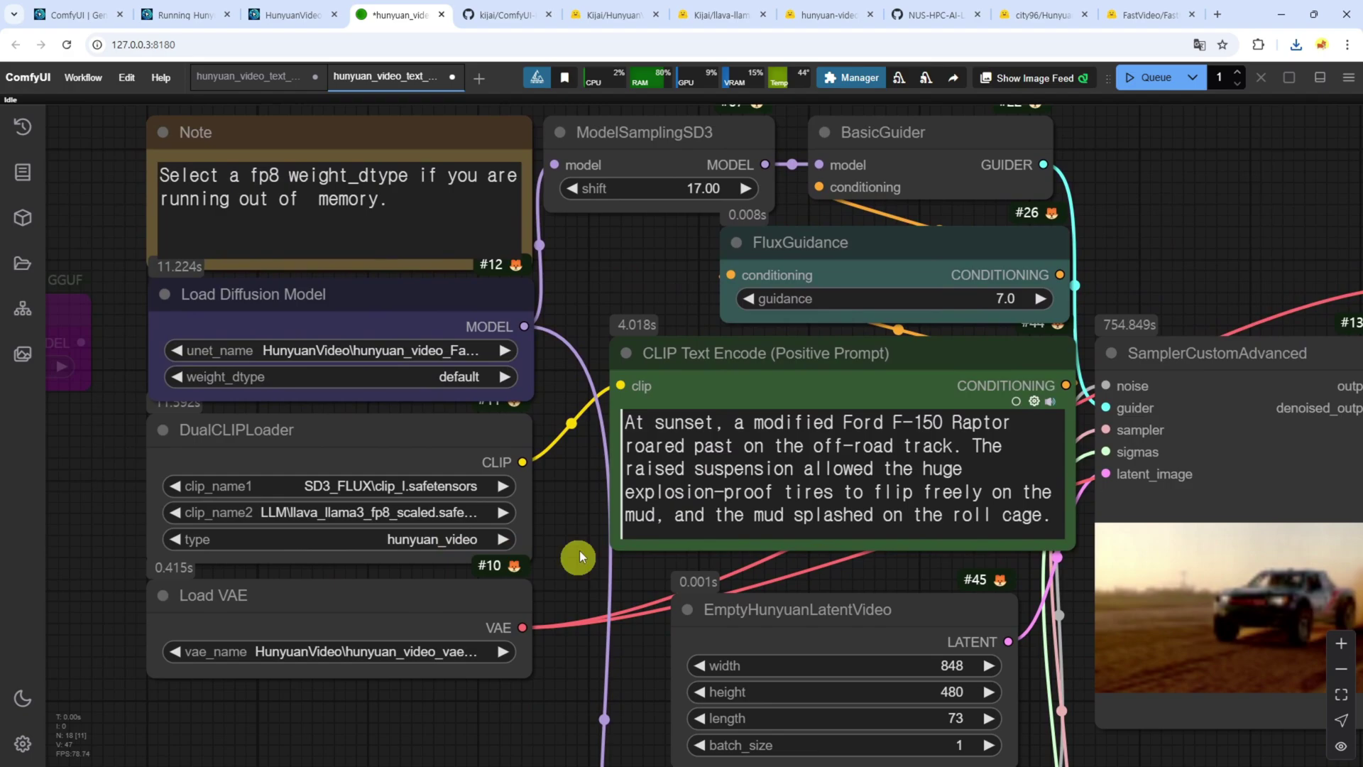
left_click(373, 353)
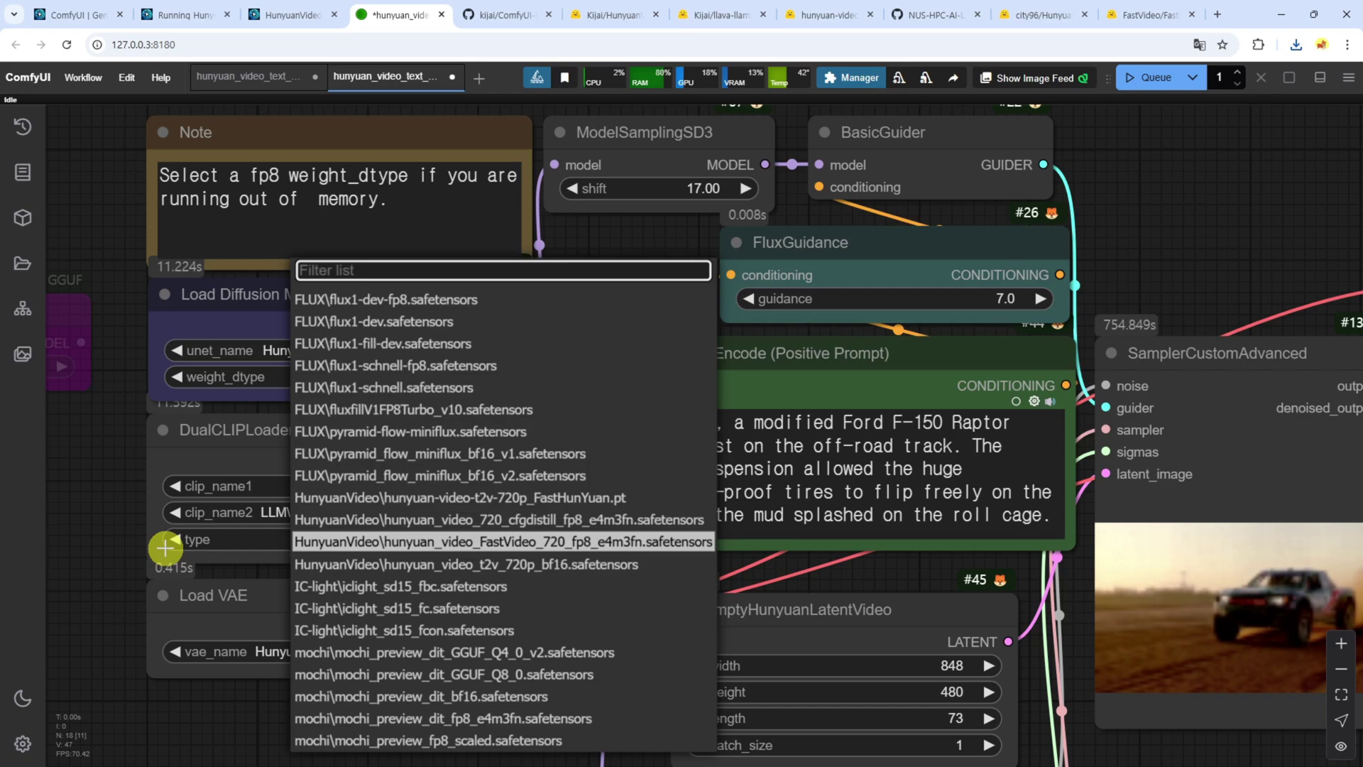
left_click(551, 549)
left_click(1149, 77)
scroll(599, 337, "down", 5)
scroll(600, 337, "down", 1)
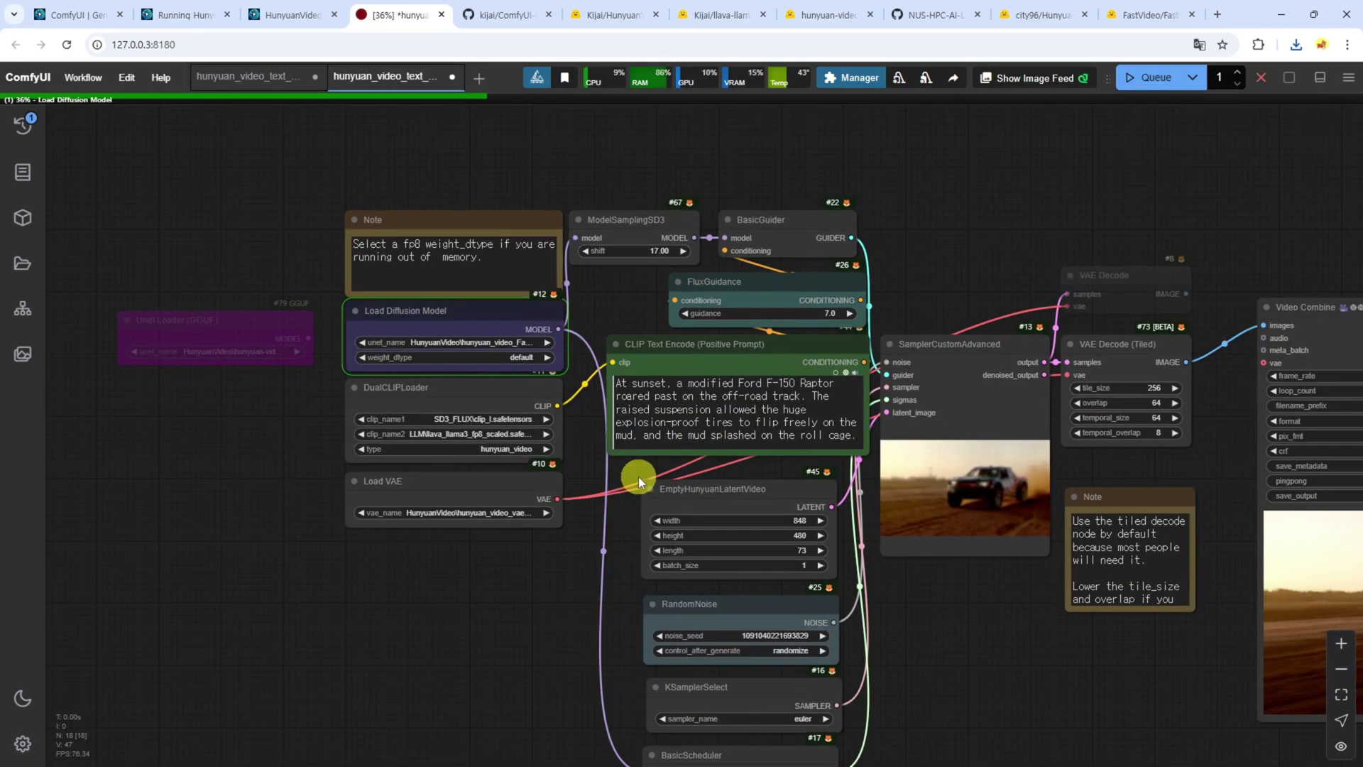
left_click_drag(637, 476, 511, 458)
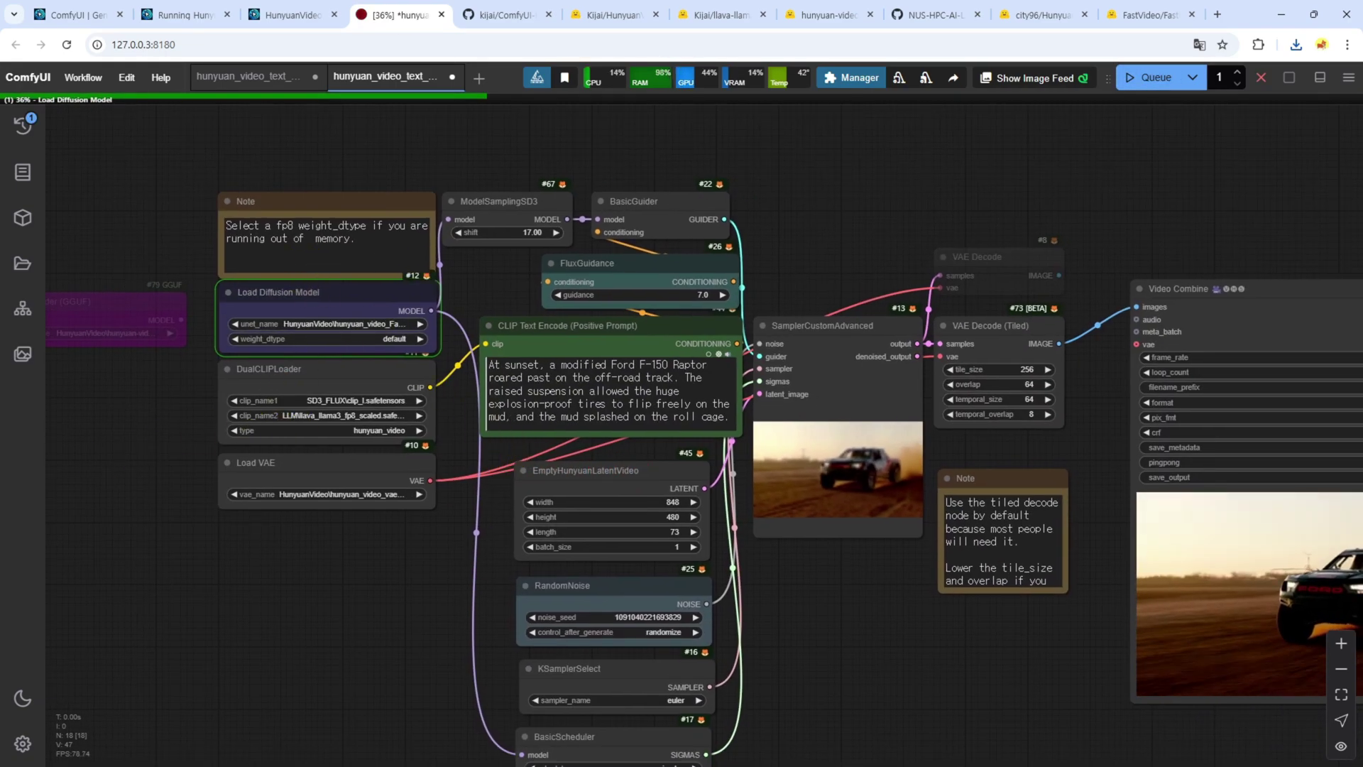
Check the FastVideo run's progress and sampling time in the Stability Matrix console, comparing it with the previous run.
key("alt+Tab")
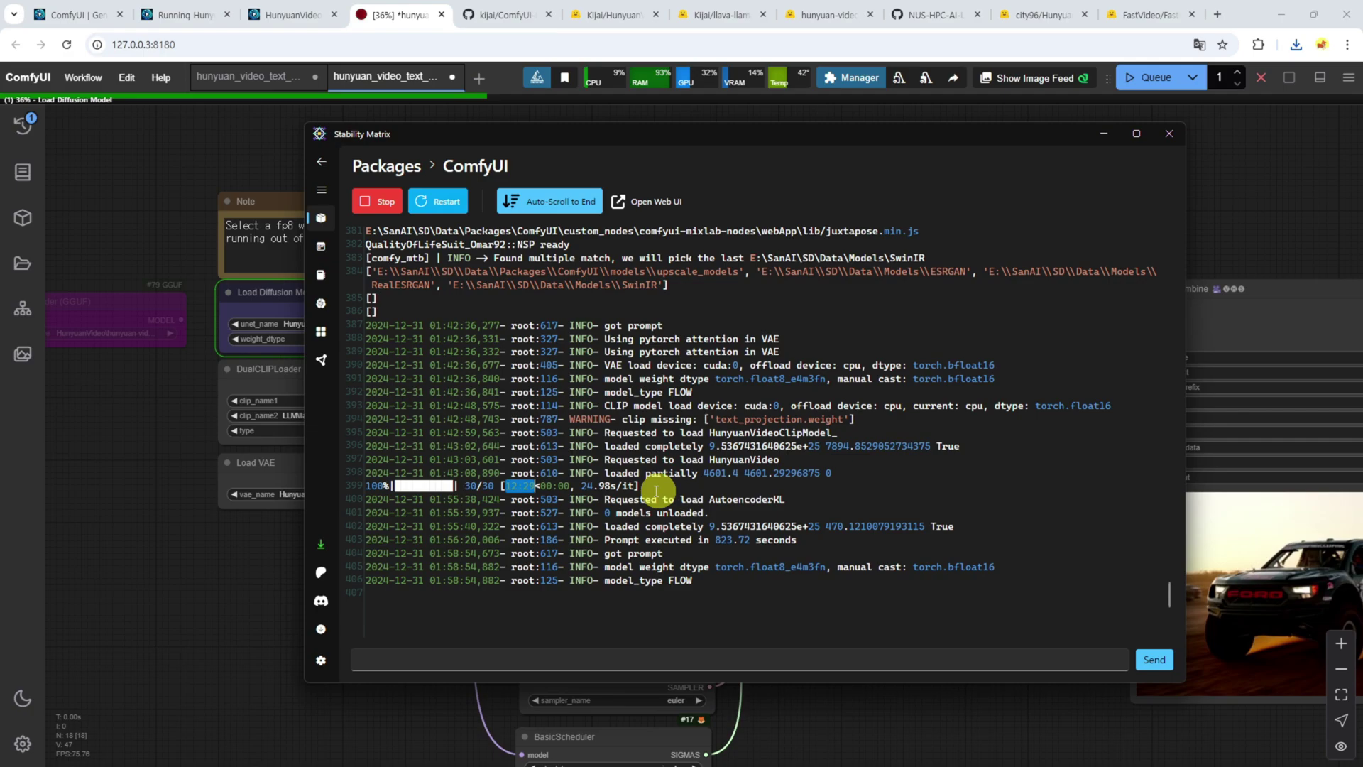
left_click(213, 508)
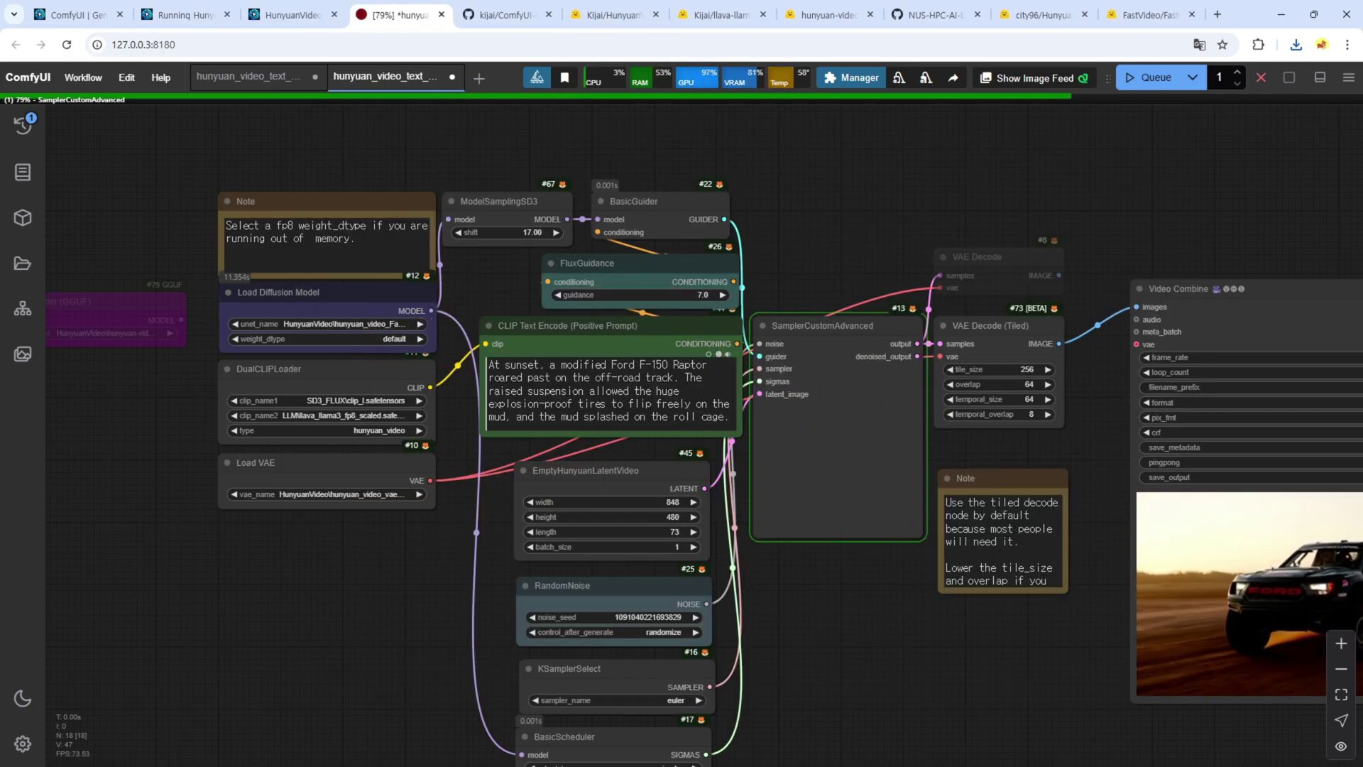
key("alt+Tab")
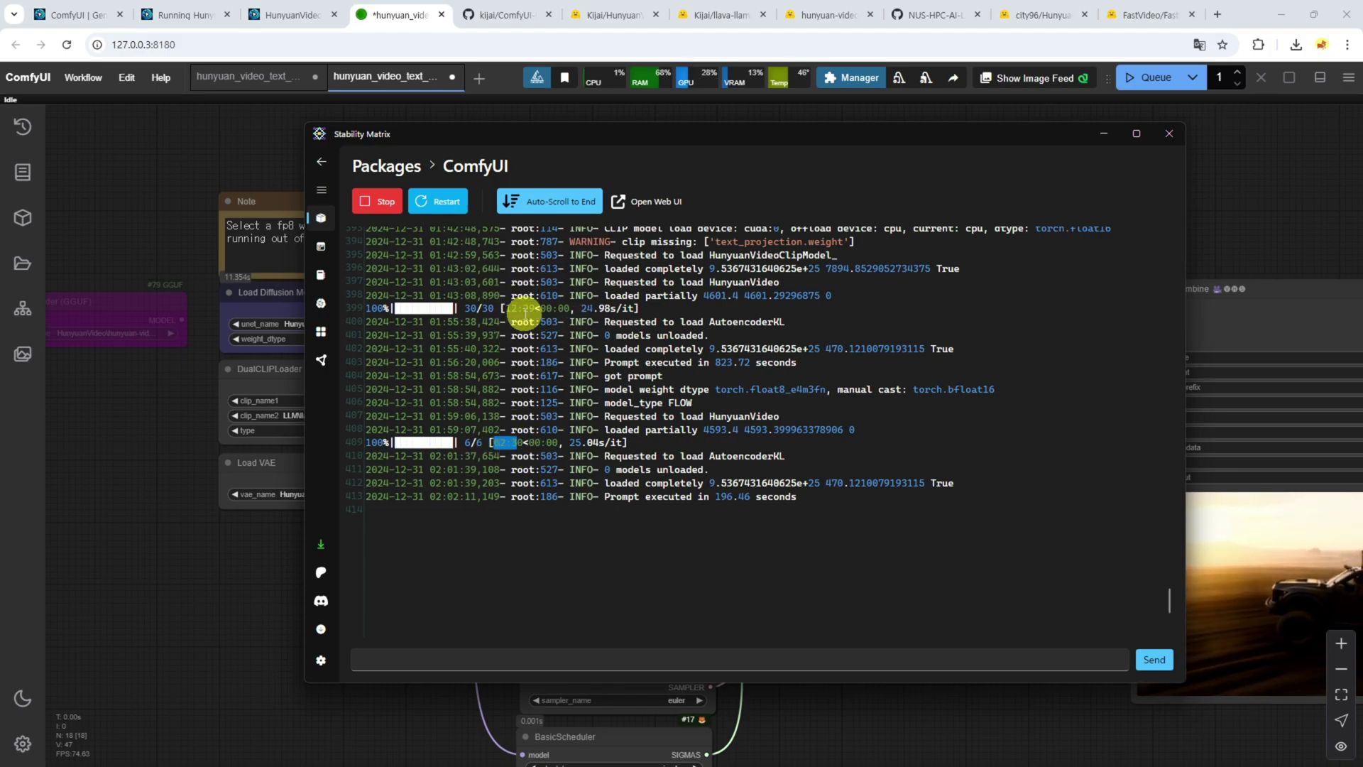
key("alt+Tab")
Examine the FastVideo model's generated truck video in the Video Combine node.
scroll(880, 675, "down", 5)
scroll(530, 624, "up", 3)
scroll(816, 593, "up", 3)
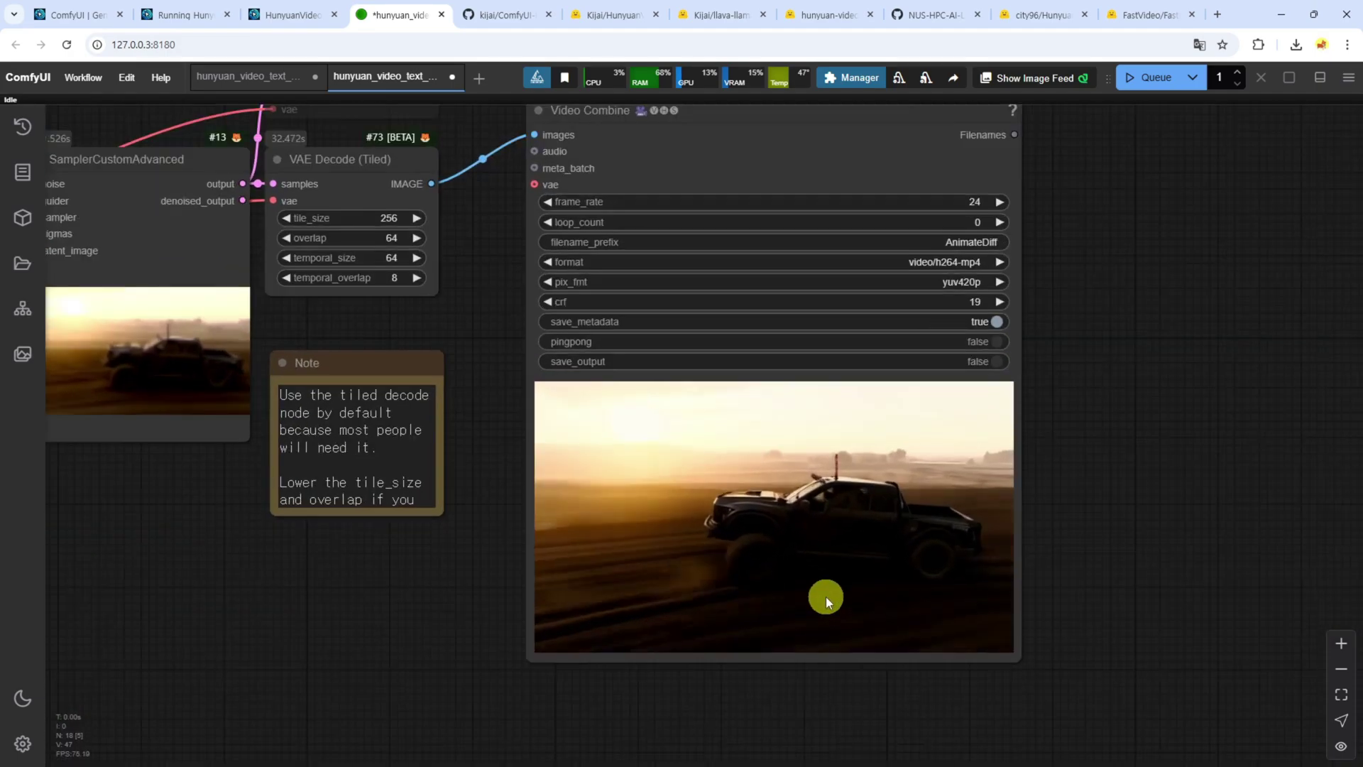
scroll(825, 597, "up", 2)
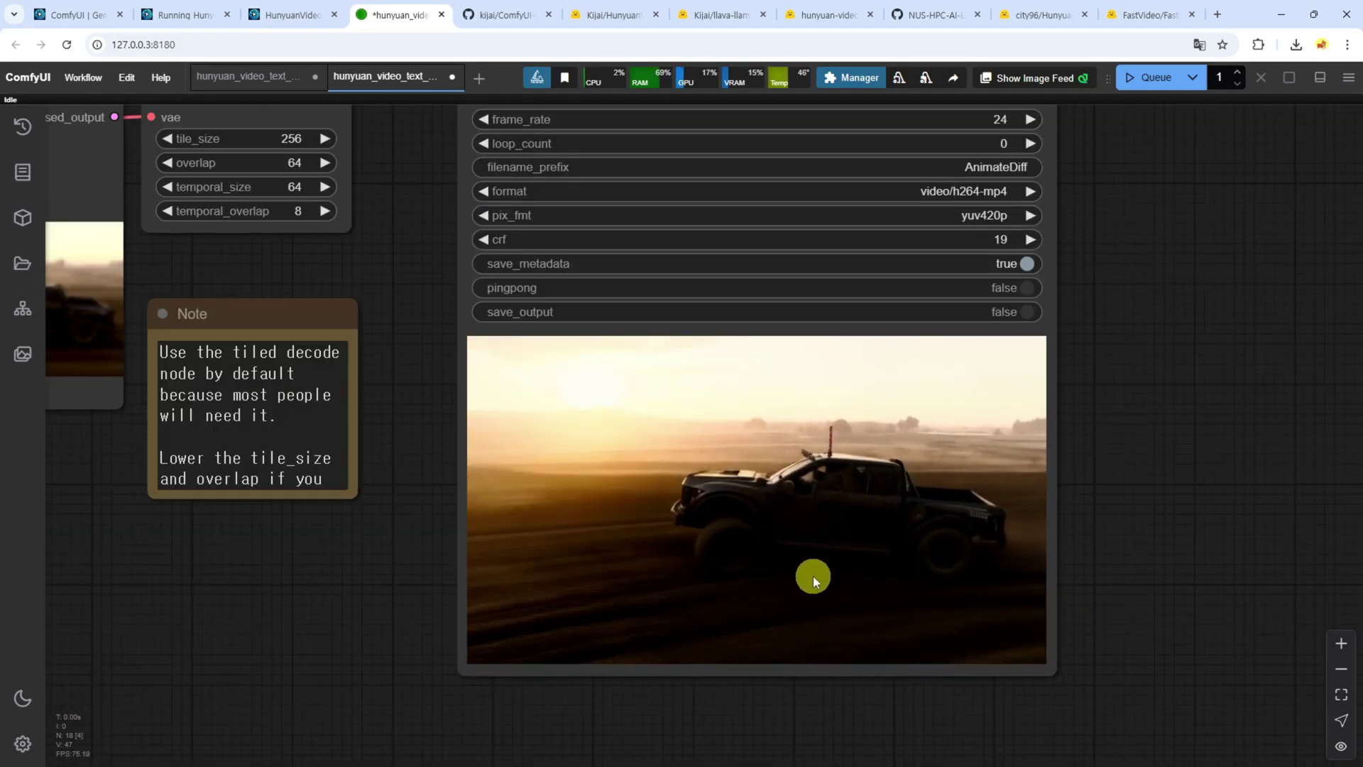
scroll(807, 538, "down", 7)
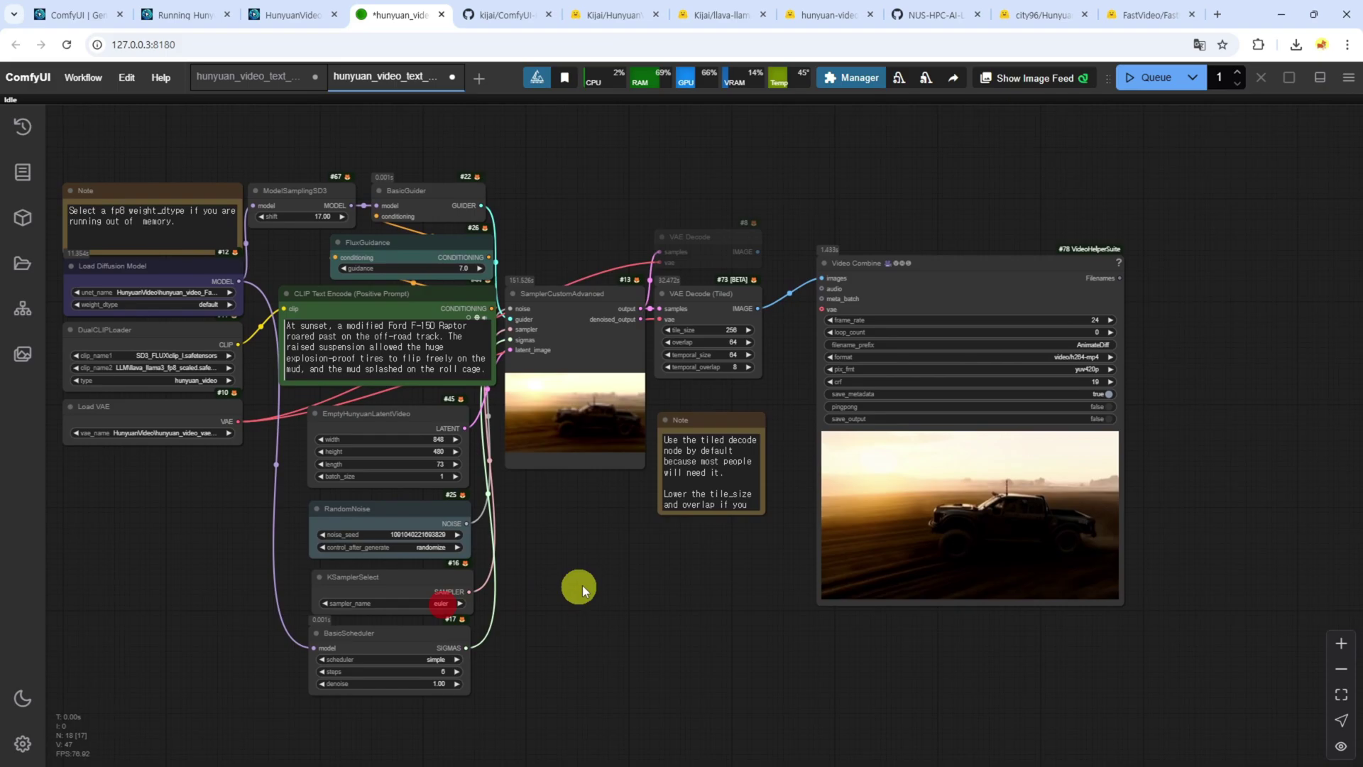
Select the HunyuanVideo\hunyuan_video_720_cfgdistill_fp8_e4m3fn.safetensors model in the Load Diffusion Model node.
left_click_drag(583, 586, 670, 559)
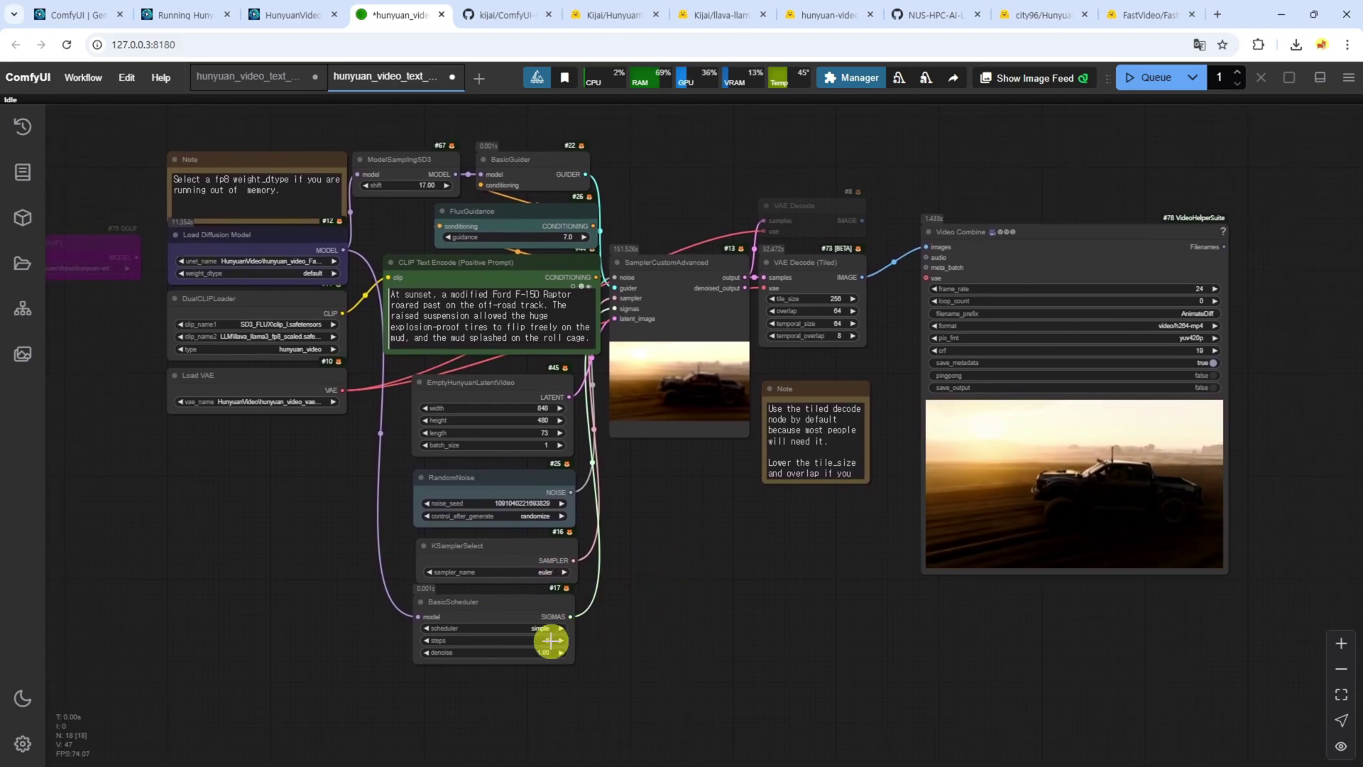
scroll(675, 675, "up", 3)
left_click(483, 364)
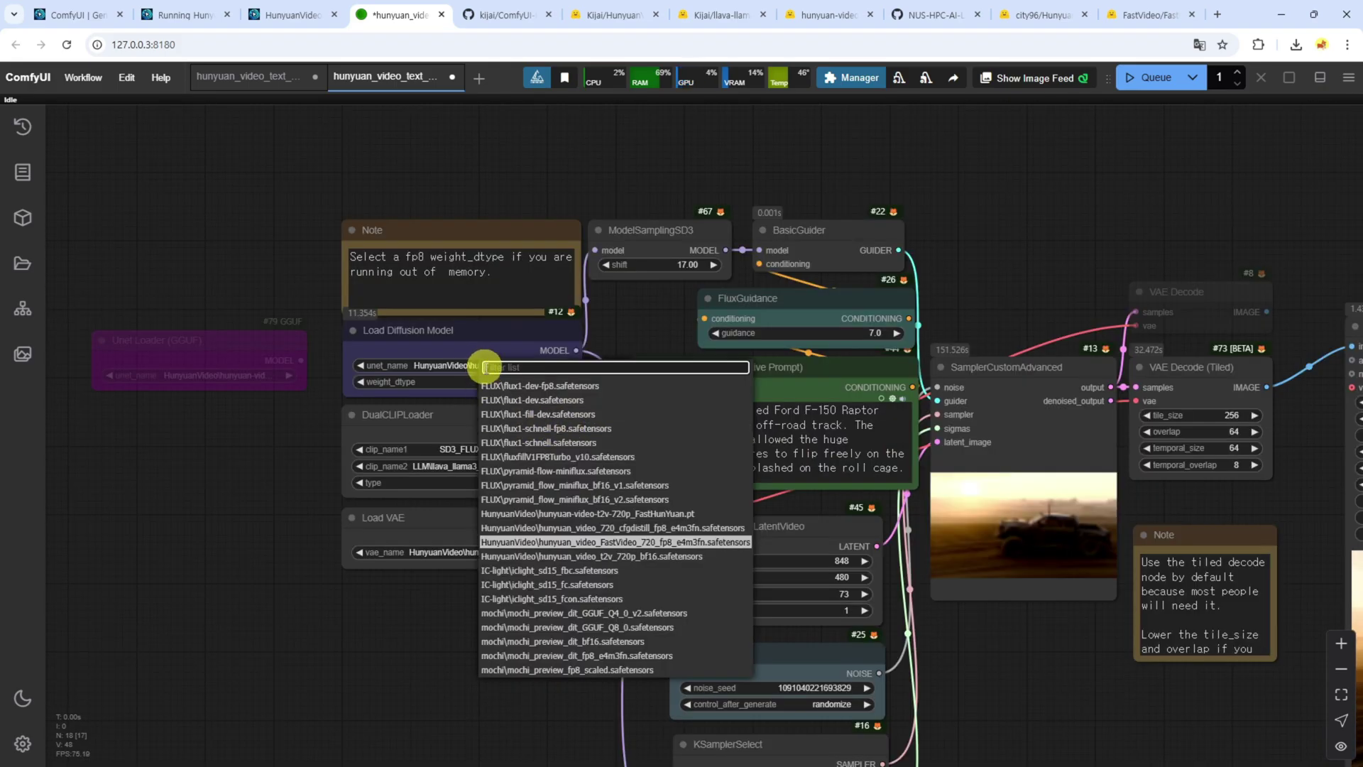
left_click(672, 529)
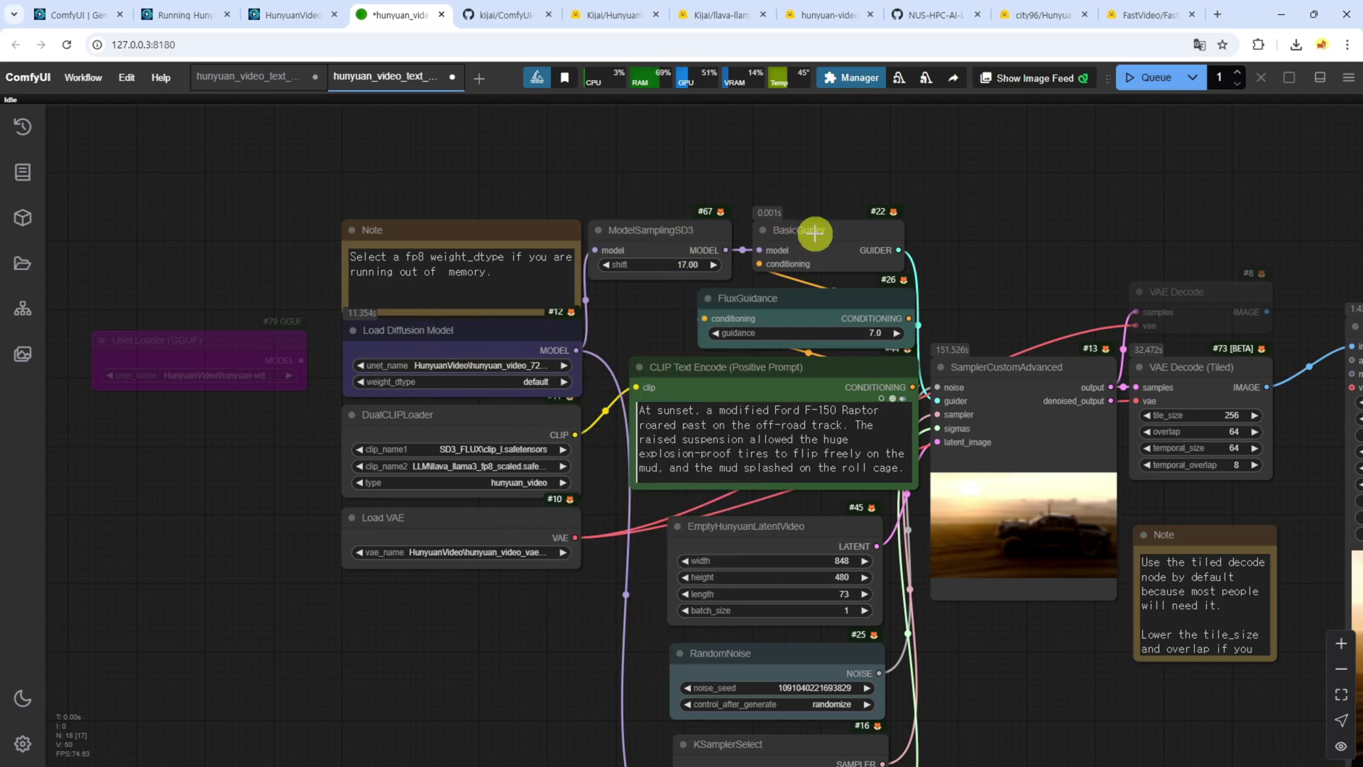
Move the BasicGuider and ModelSamplingSD3 nodes apart and add a Load LoRA node fed by ModelSamplingSD3's MODEL output.
left_click_drag(815, 234, 942, 229)
left_click_drag(693, 225, 674, 146)
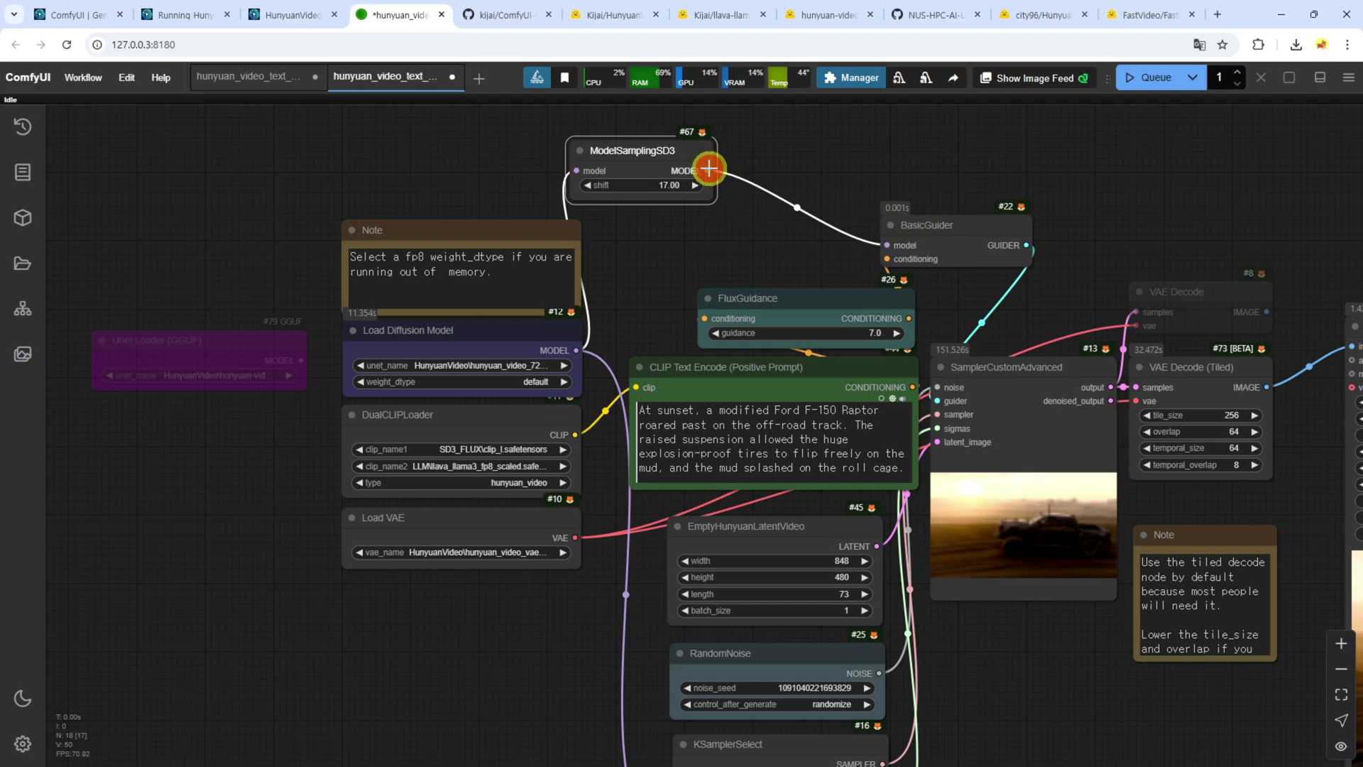
left_click_drag(710, 168, 811, 213)
left_click_drag(1019, 143, 873, 304)
left_click_drag(733, 282, 744, 232)
Choose HunyuanVideo\hyvideo_FastVideo_LoRA-fp8.safetensors in the Load LoRA node and widen the node to fit the file name.
left_click(720, 271)
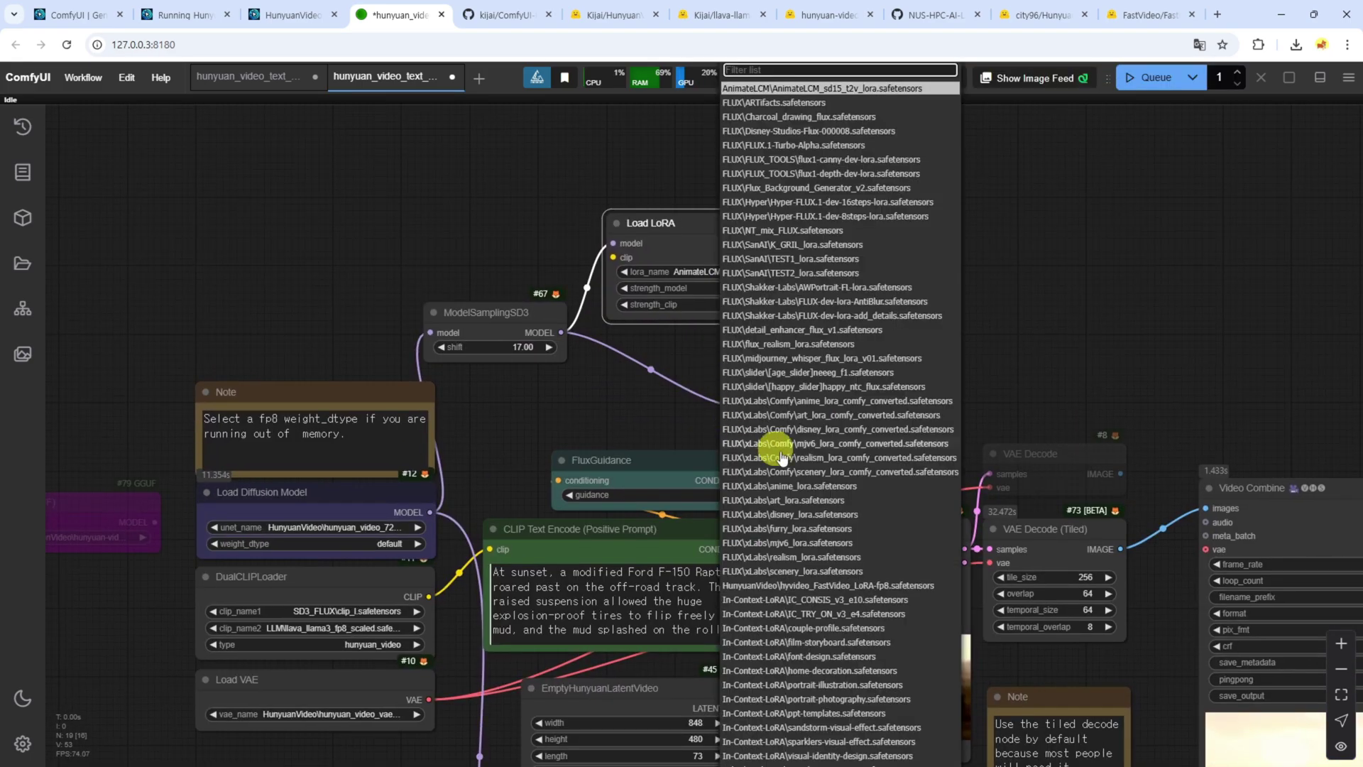
left_click(901, 338)
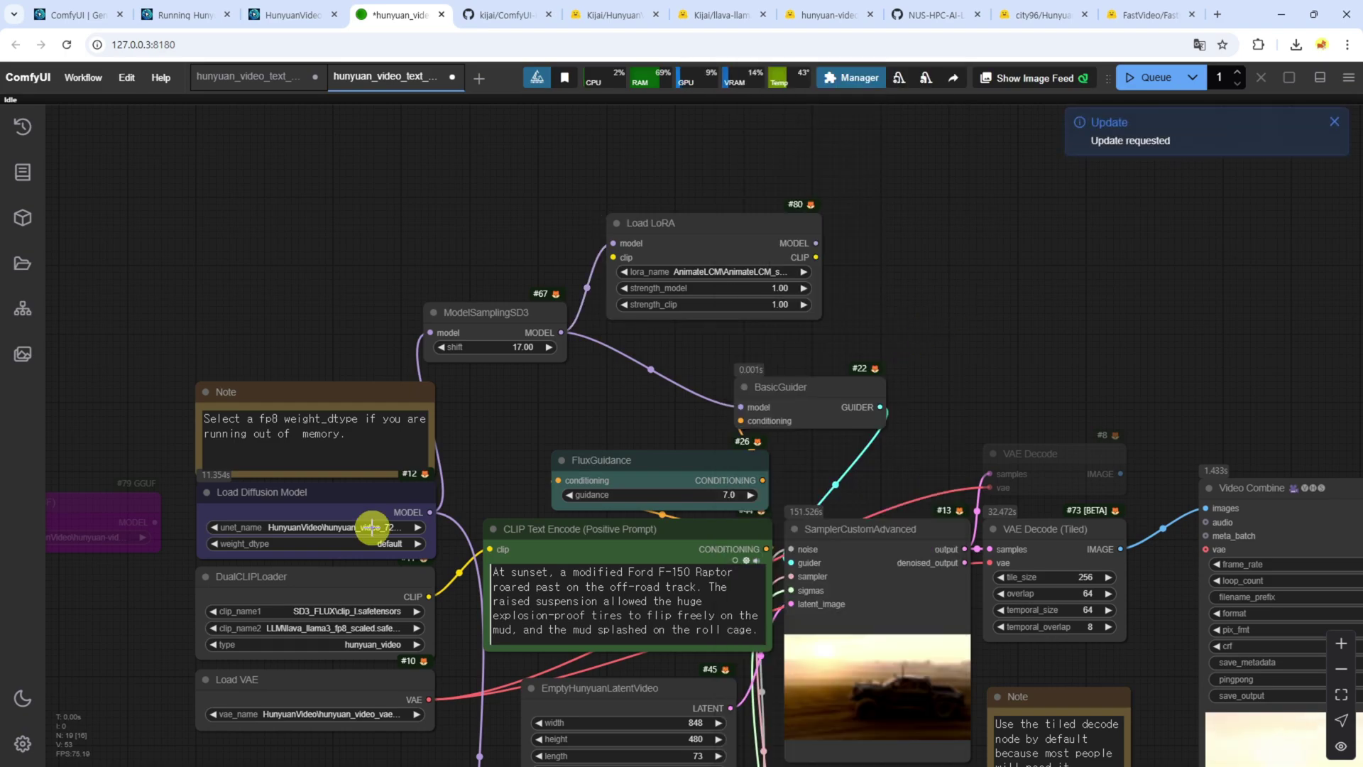
left_click(734, 277)
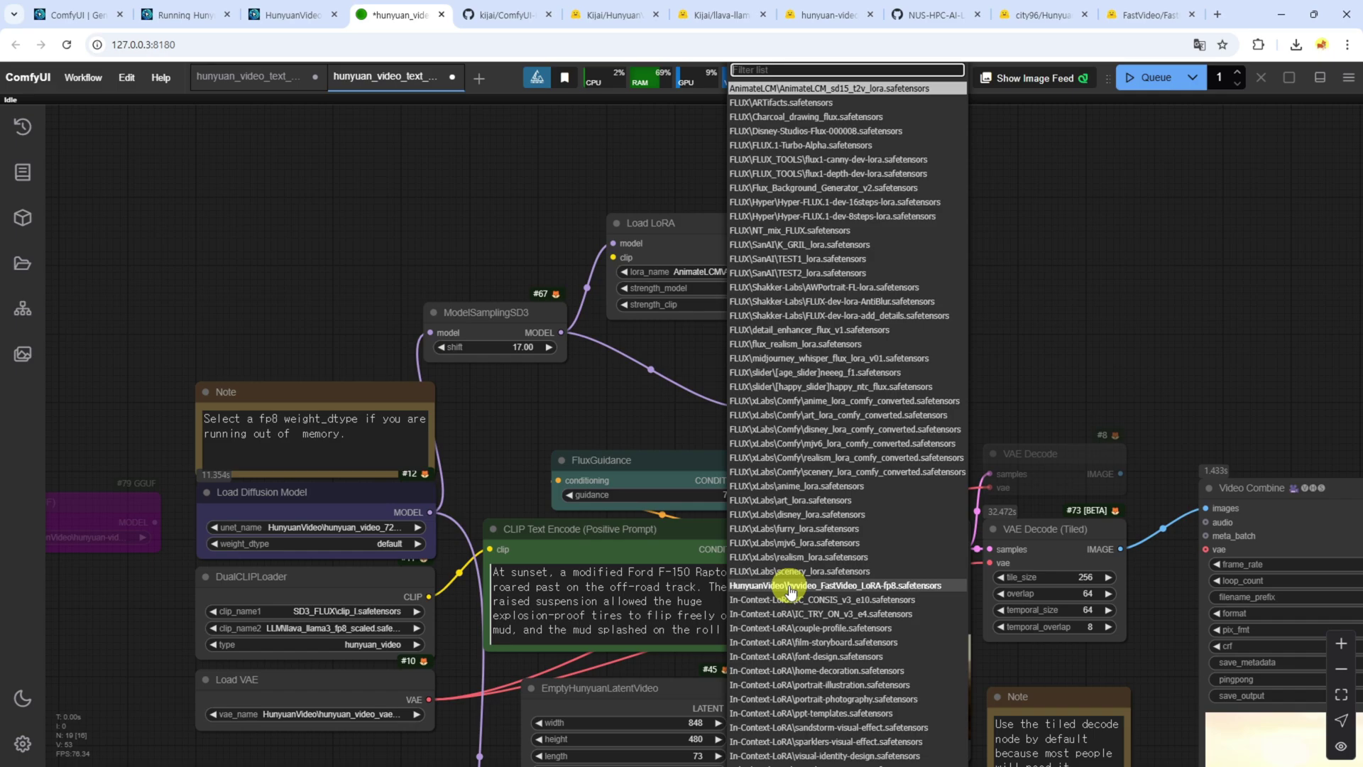
left_click(793, 587)
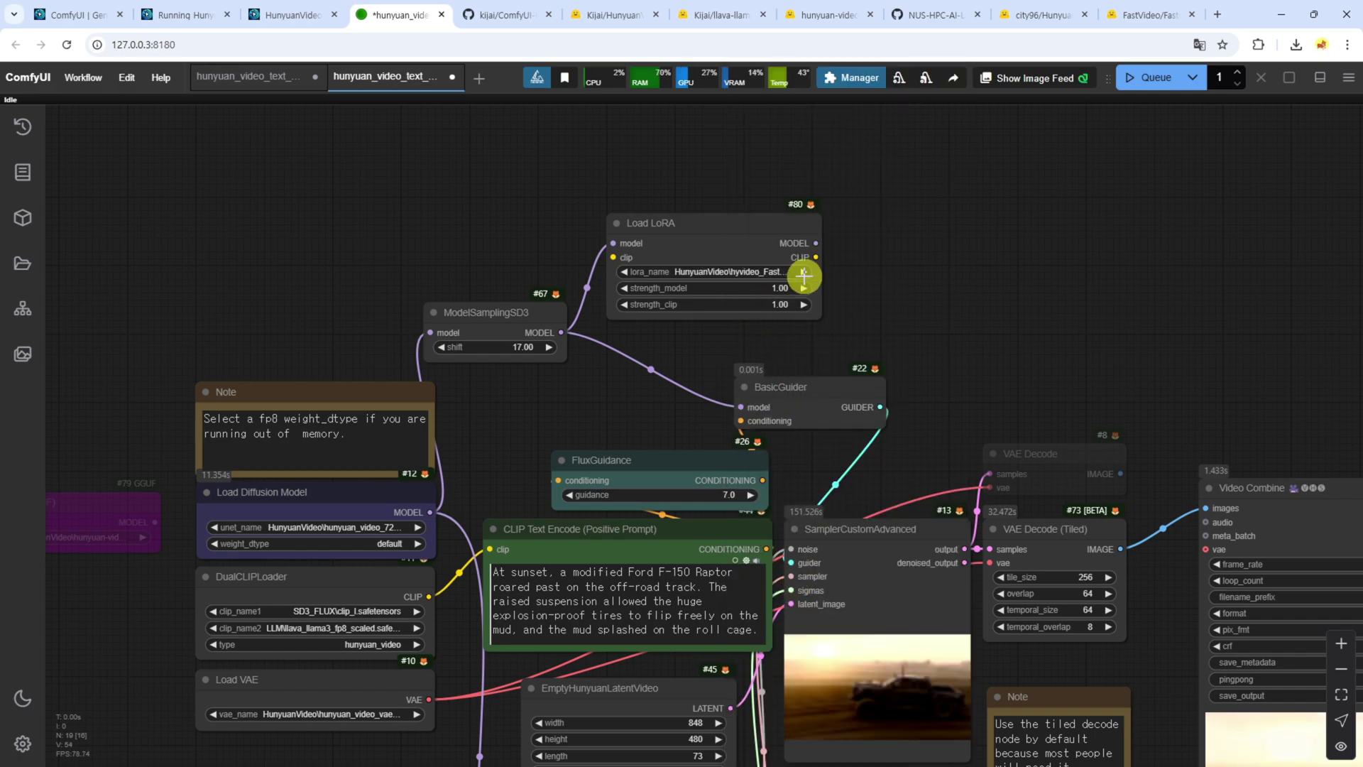
left_click_drag(821, 316, 934, 313)
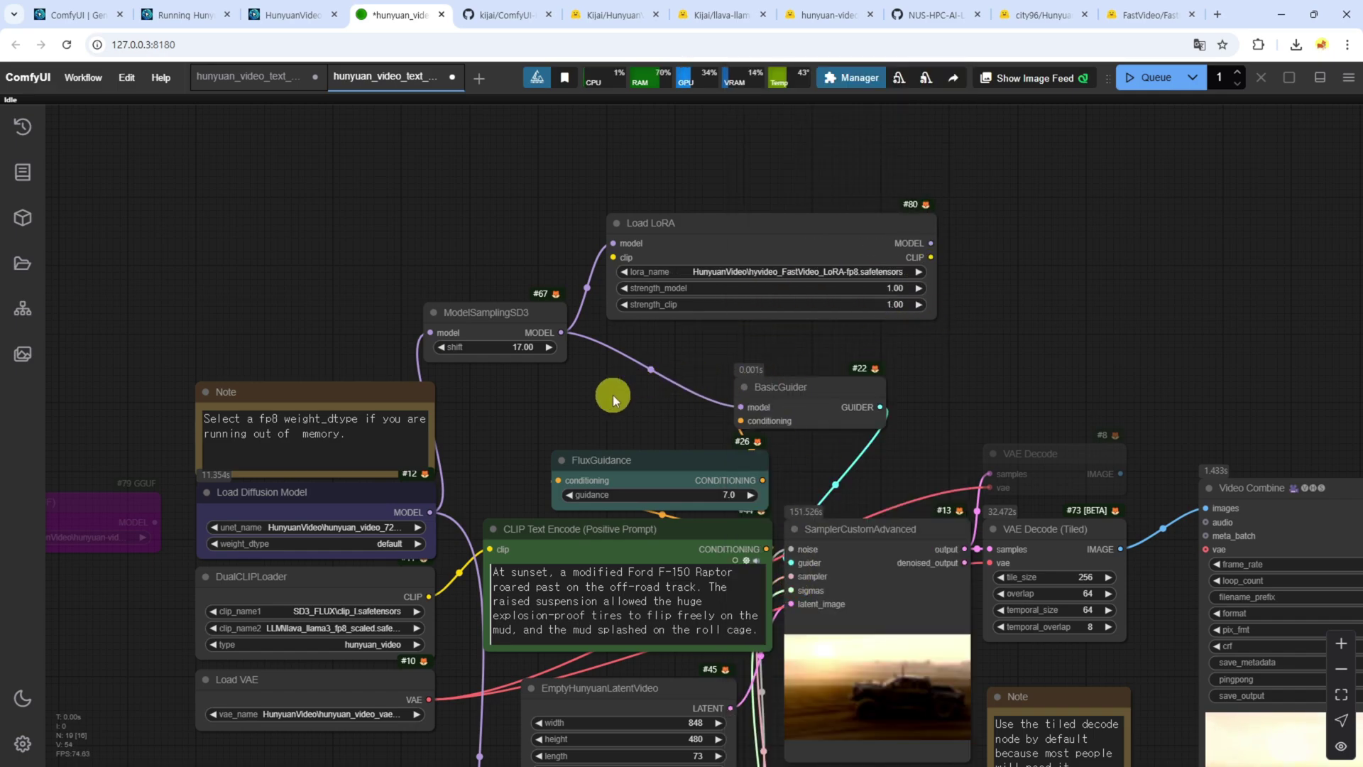
Review the sampling settings and generated preview, and queue the video generation with the cfgdistill fp8 model.
scroll(536, 436, "down", 5)
scroll(497, 292, "right", 2)
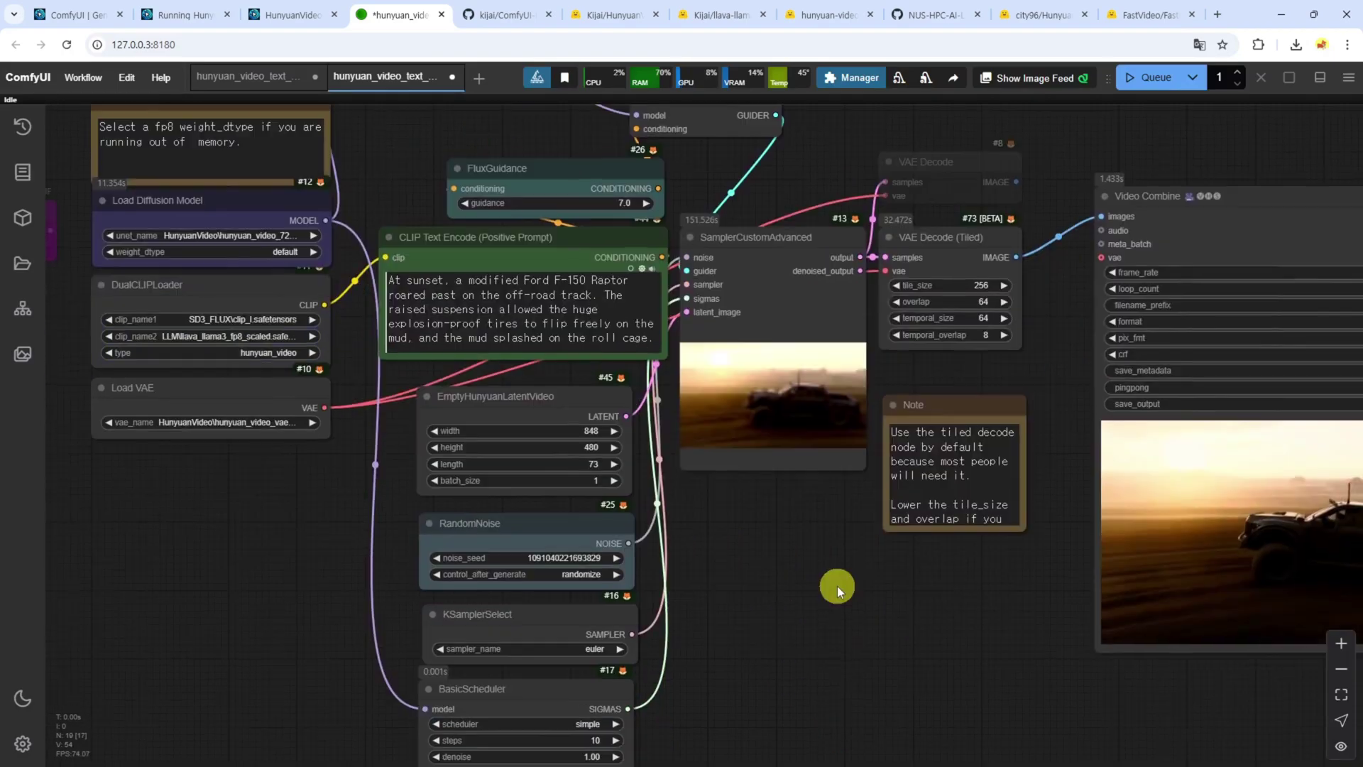
left_click_drag(798, 566, 716, 692)
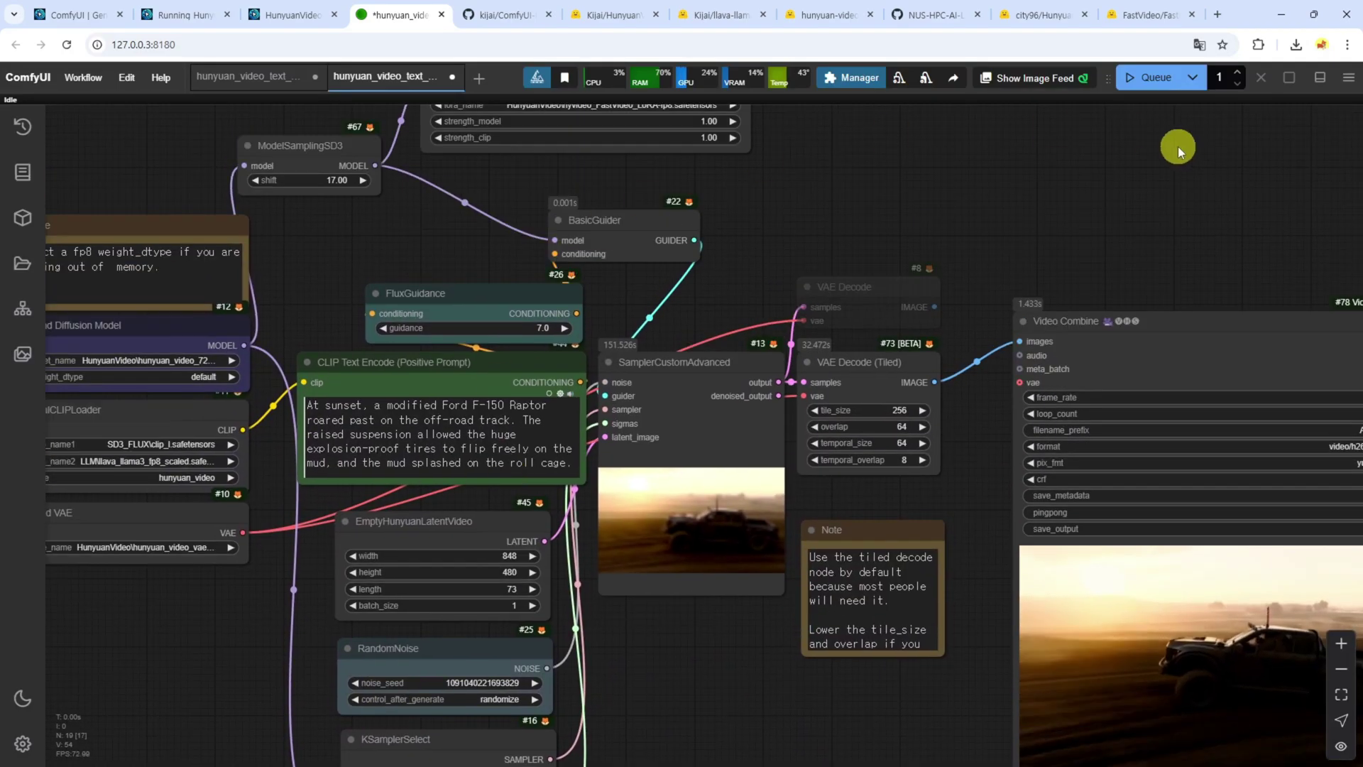
left_click(1156, 78)
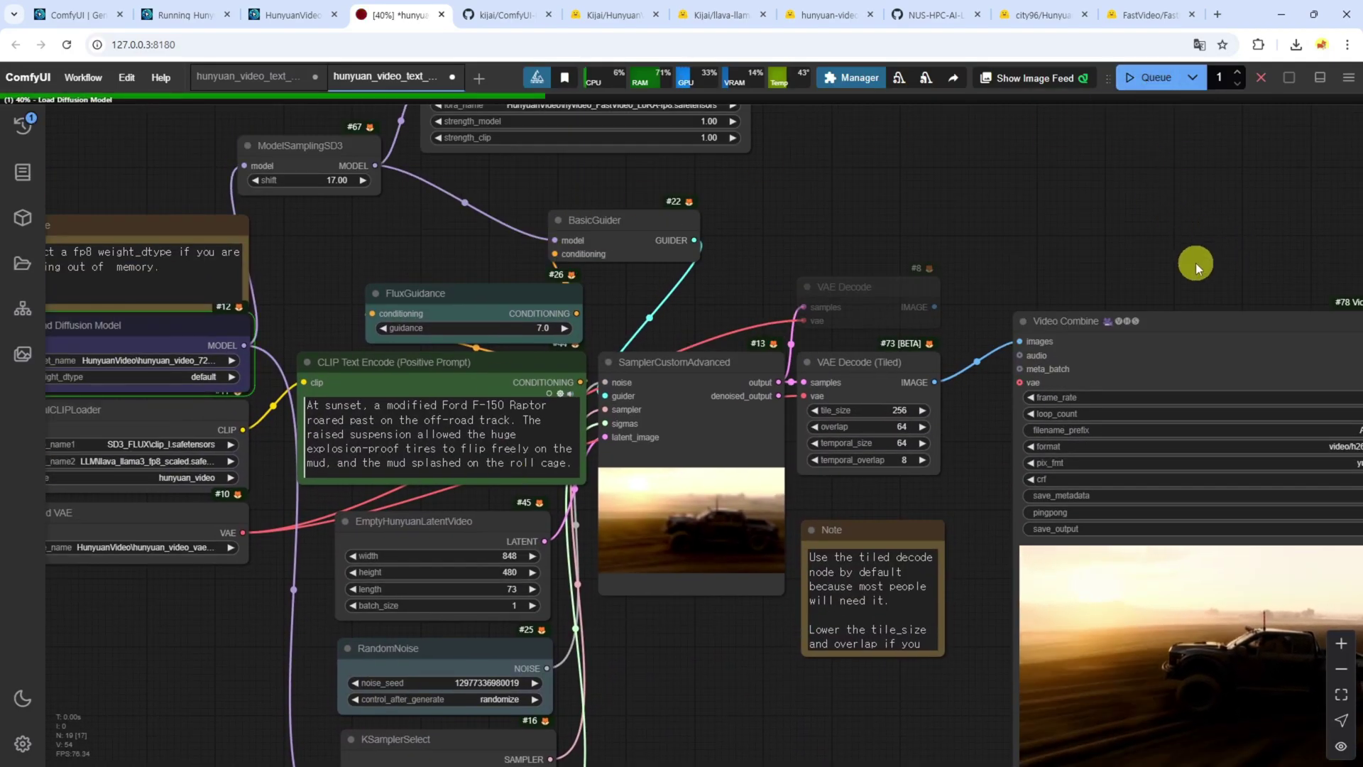
Connect the Load LoRA node's MODEL output to the BasicGuider's model input.
left_click_drag(305, 308, 465, 314)
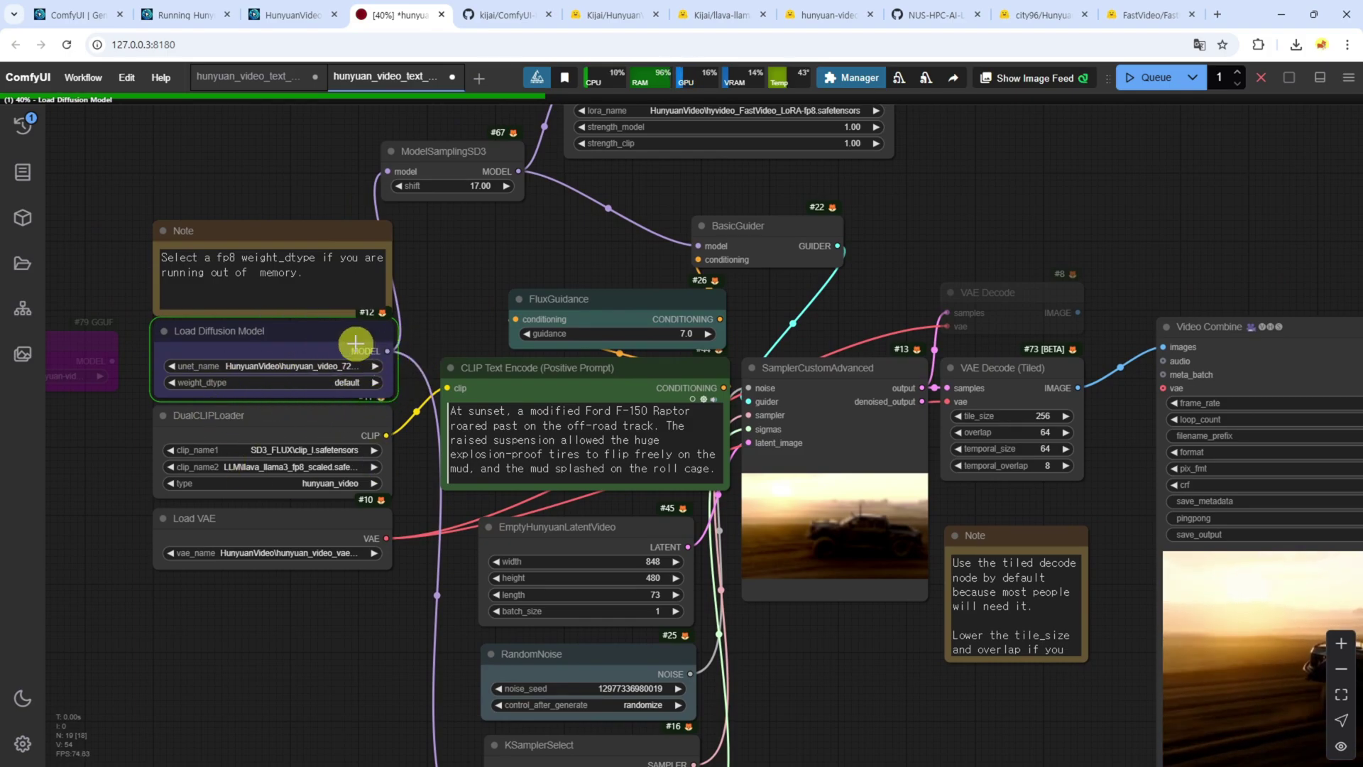
left_click(556, 246)
left_click_drag(557, 246, 511, 359)
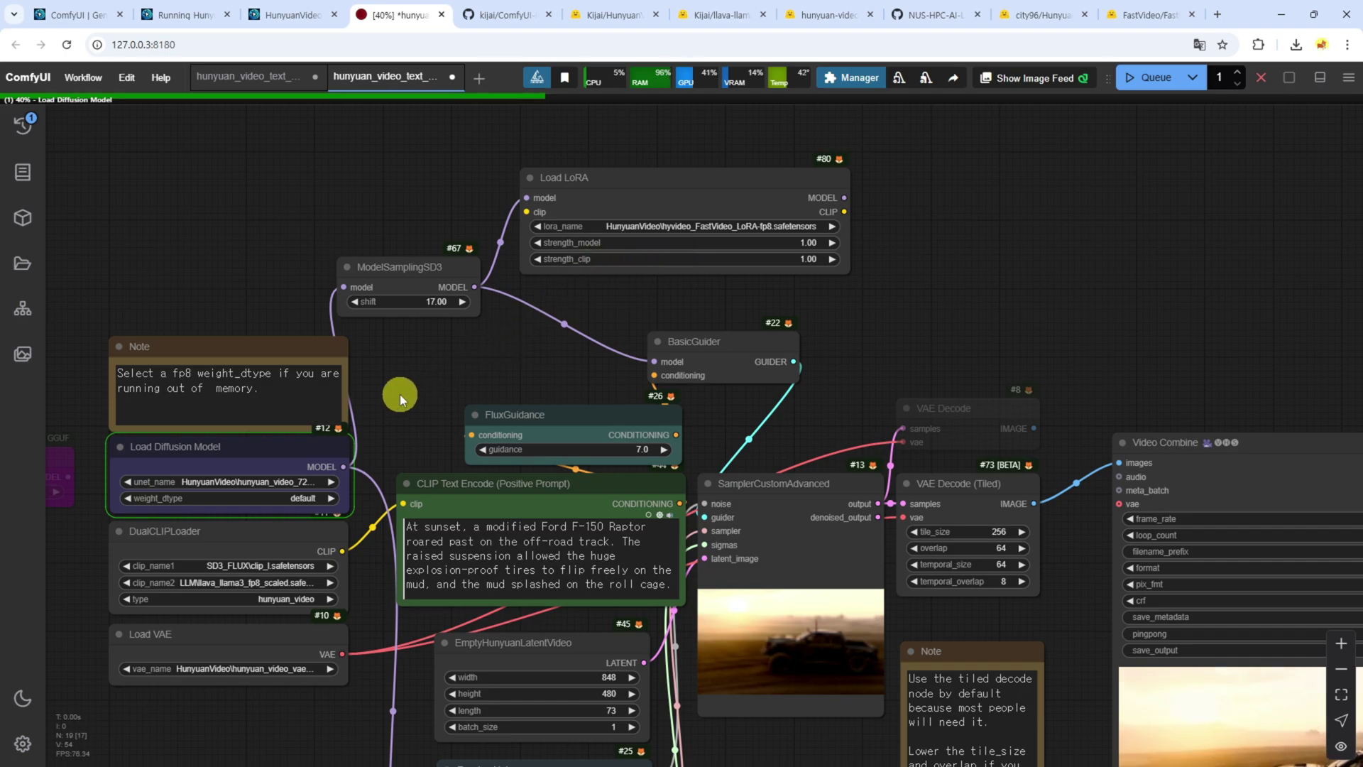
scroll(643, 384, "up", 1)
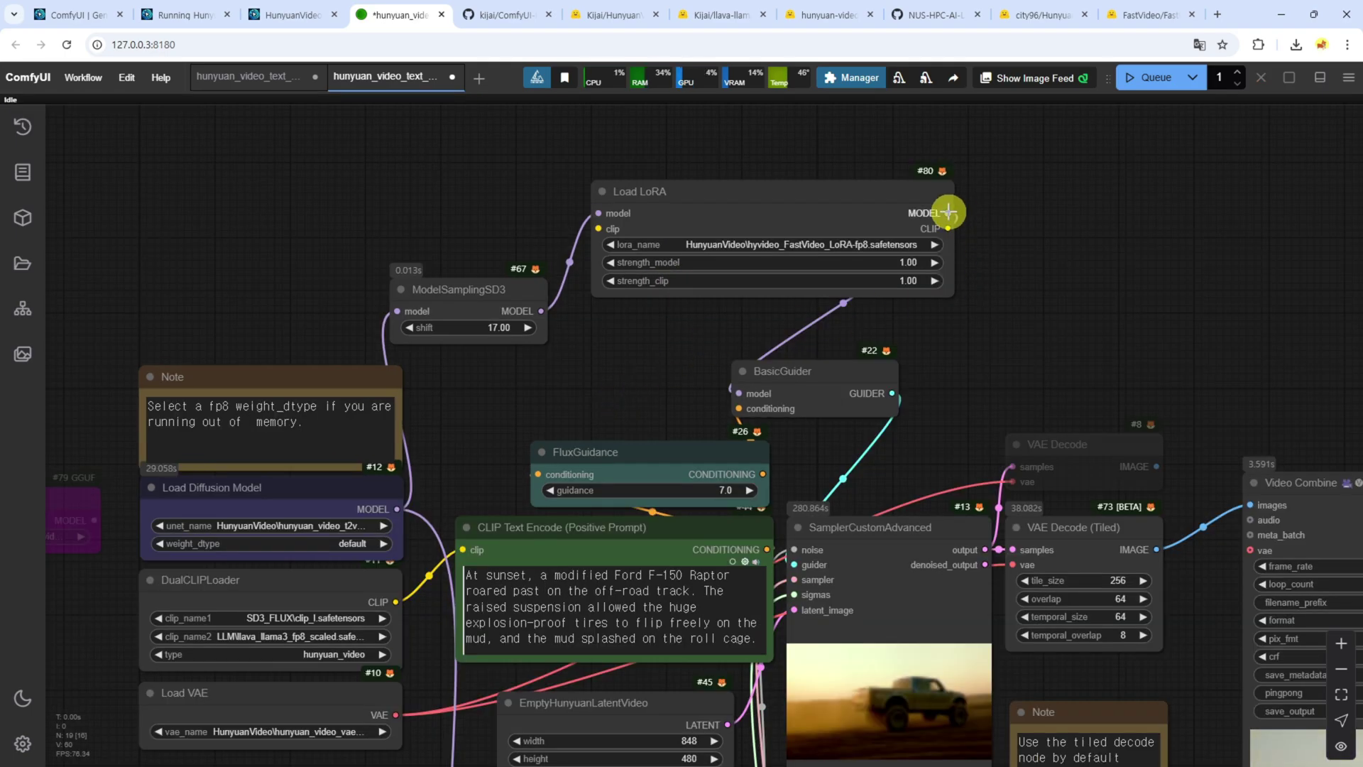
left_click_drag(948, 212, 727, 398)
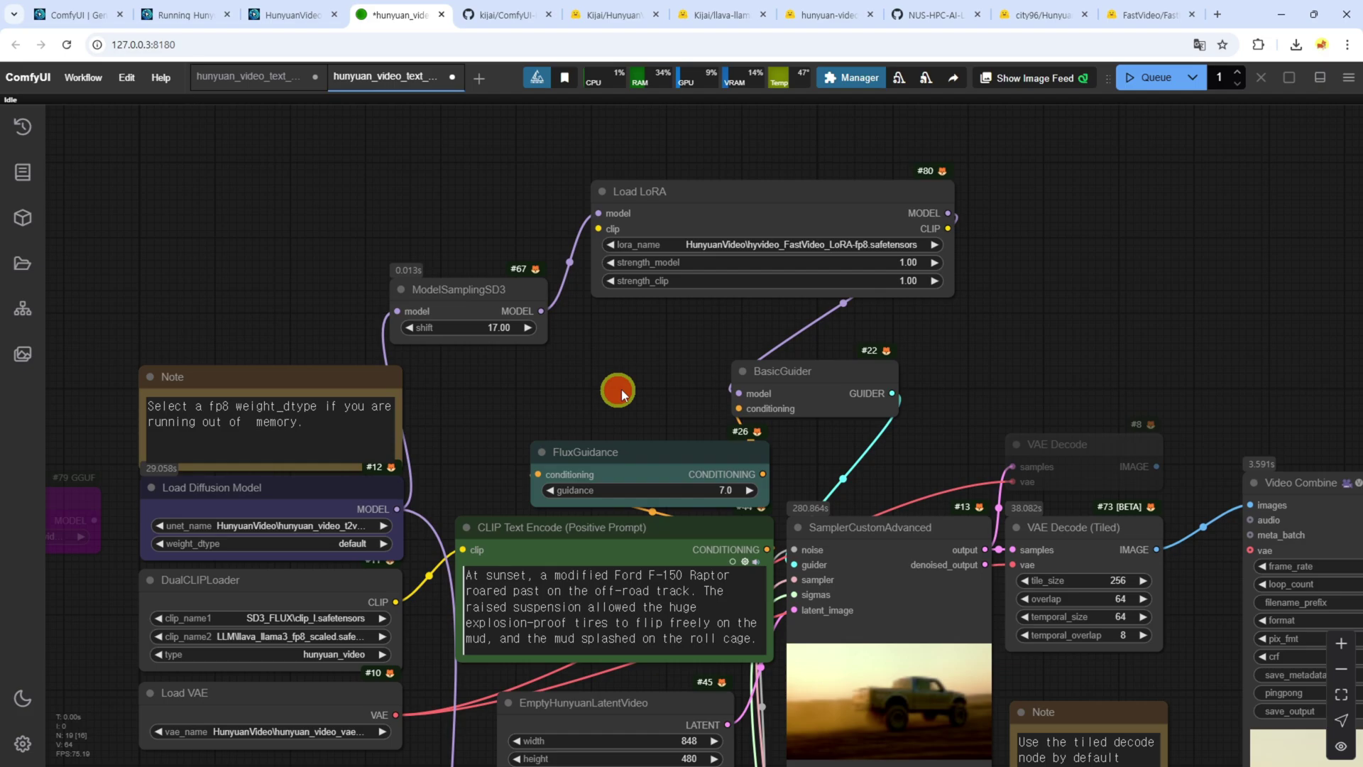
Check which diffusion model is selected in the Load Diffusion Model node's model list.
left_click_drag(621, 395, 680, 358)
left_click(395, 495)
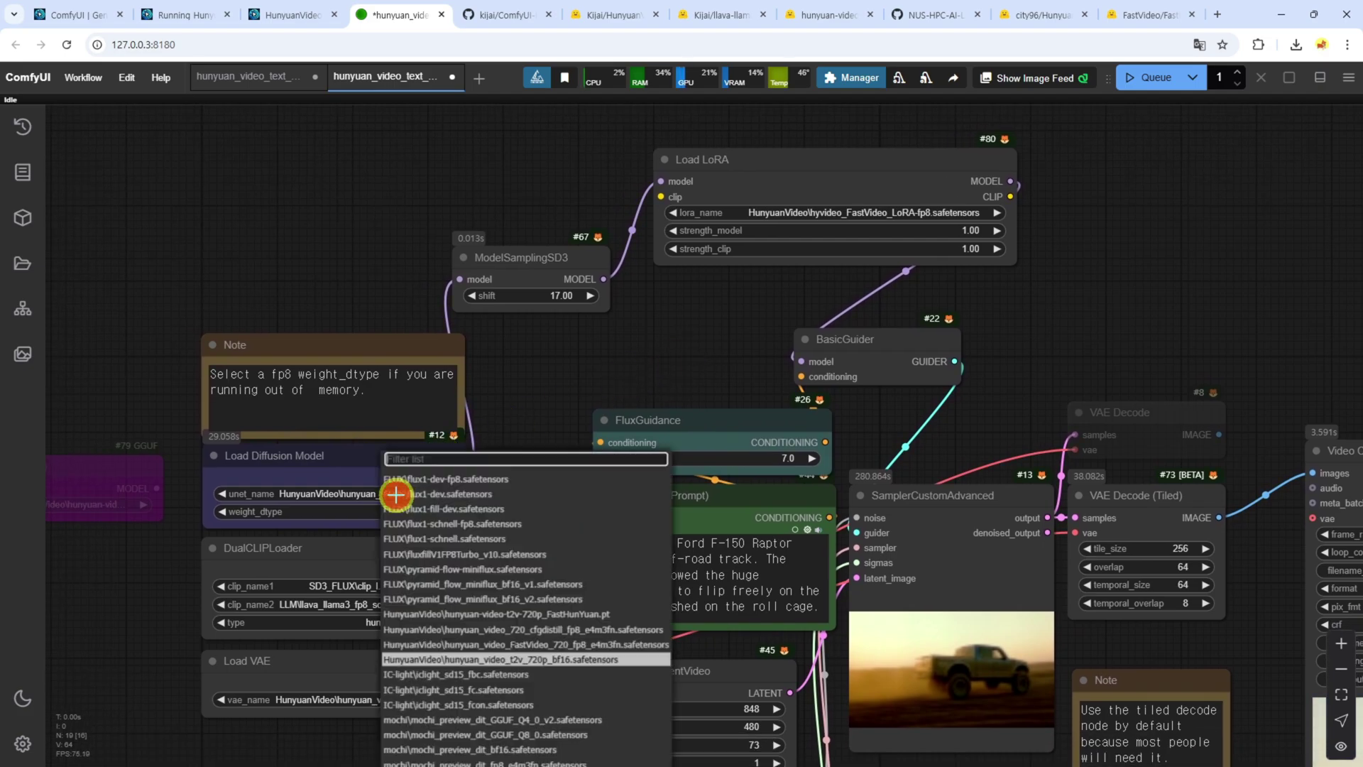
left_click_drag(1256, 360, 1095, 291)
left_click_drag(398, 299, 517, 327)
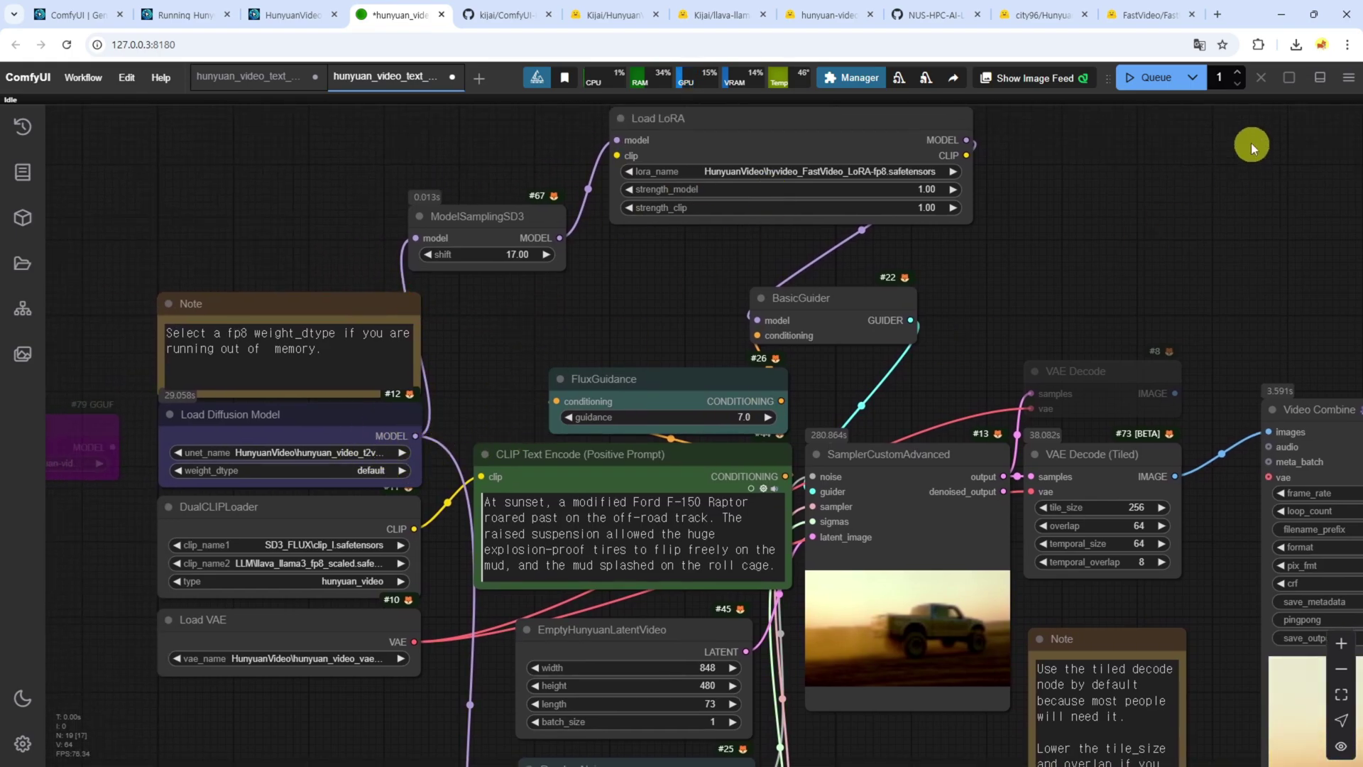
Connect the DualCLIPLoader's CLIP output to the Load LoRA node's clip input.
left_click_drag(510, 367, 557, 358)
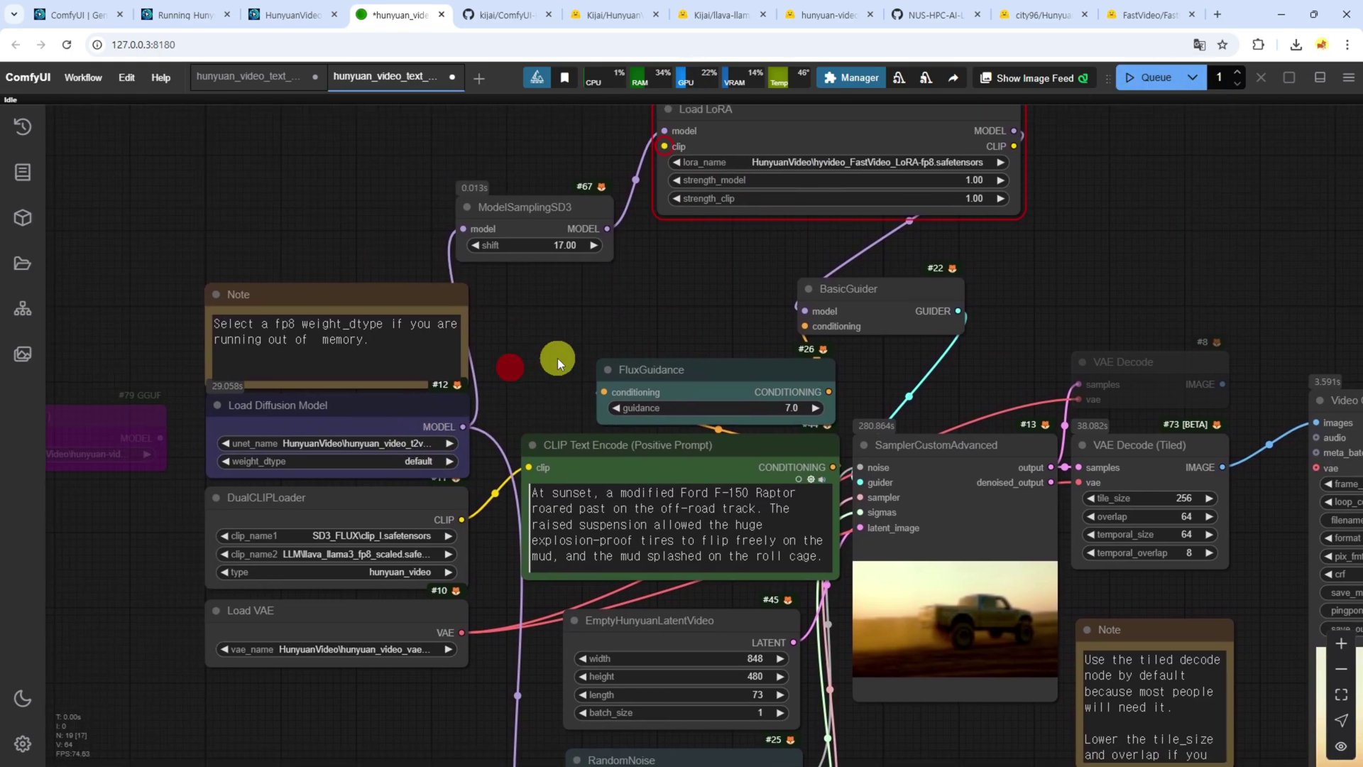
left_click_drag(461, 522, 585, 339)
left_click_drag(658, 155, 657, 156)
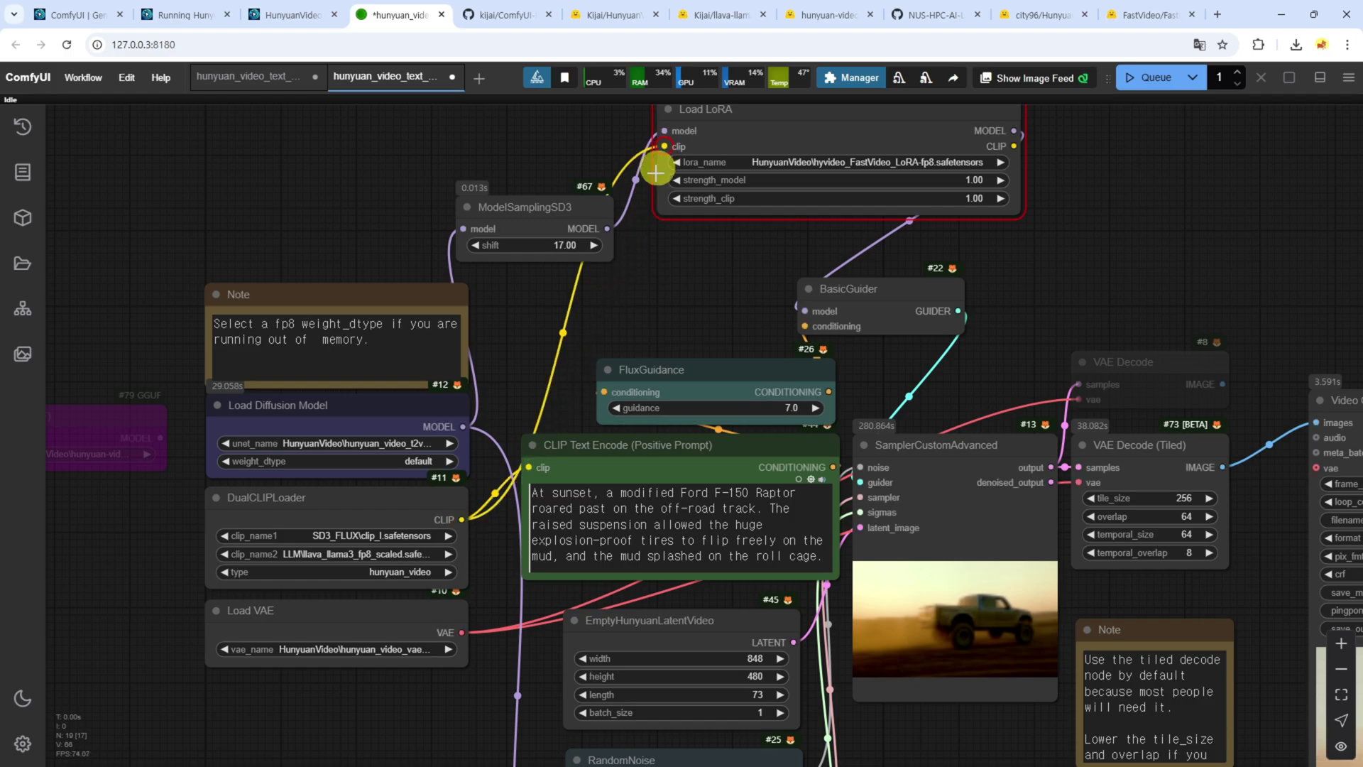
Connect the Load LoRA node's CLIP output to the positive prompt's CLIP Text Encode node and queue the video generation.
left_click_drag(731, 302, 711, 373)
left_click_drag(987, 213, 508, 538)
left_click(1155, 84)
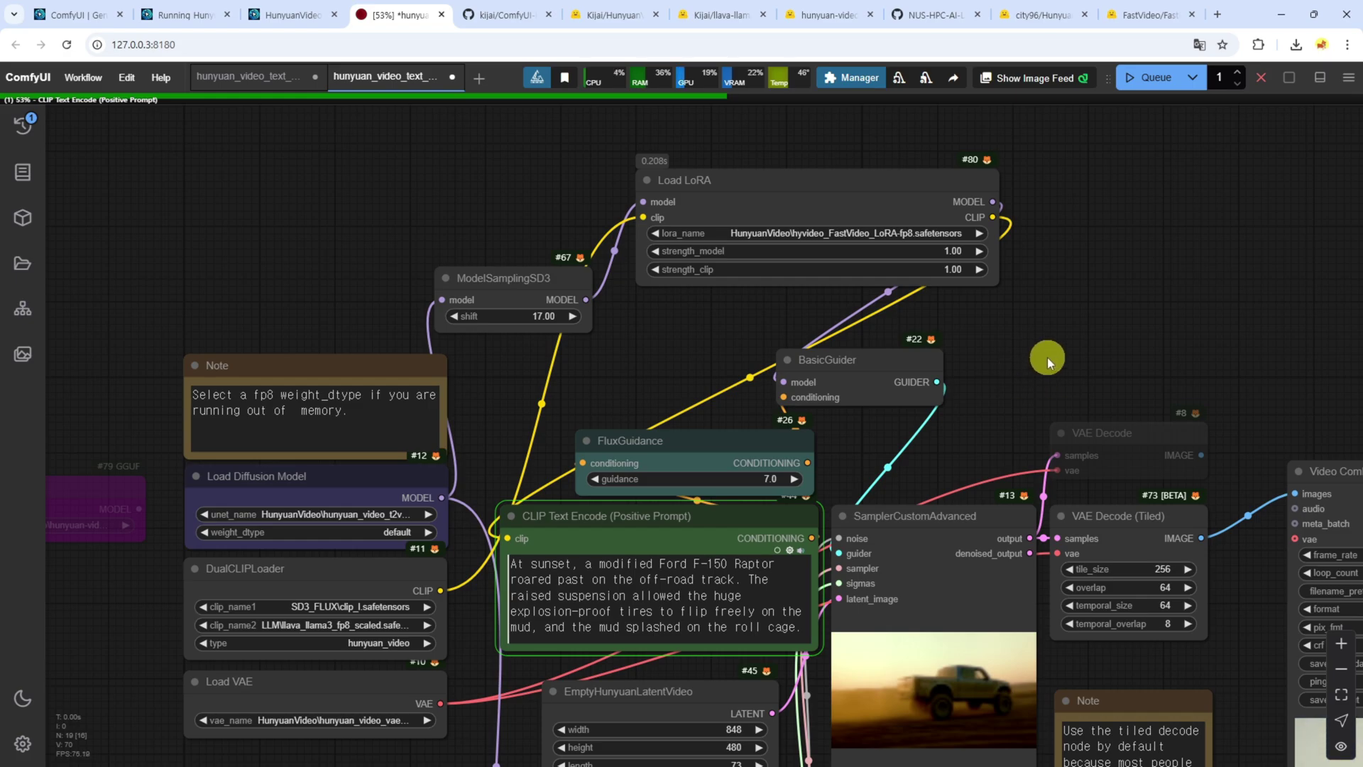
left_click_drag(1064, 361, 1043, 284)
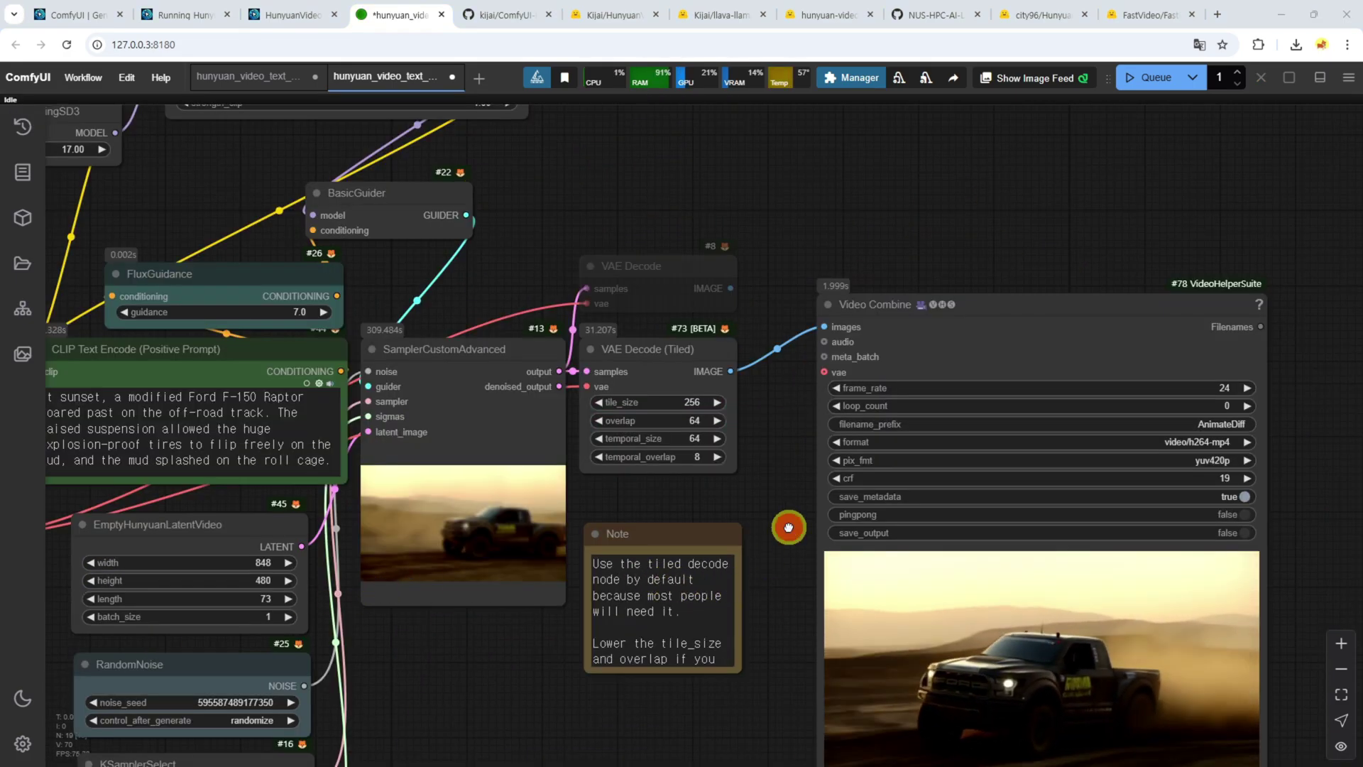
Examine the truck video generated with the bf16 model and FastVideo LoRA in the Video Combine node.
left_click_drag(785, 526, 640, 416)
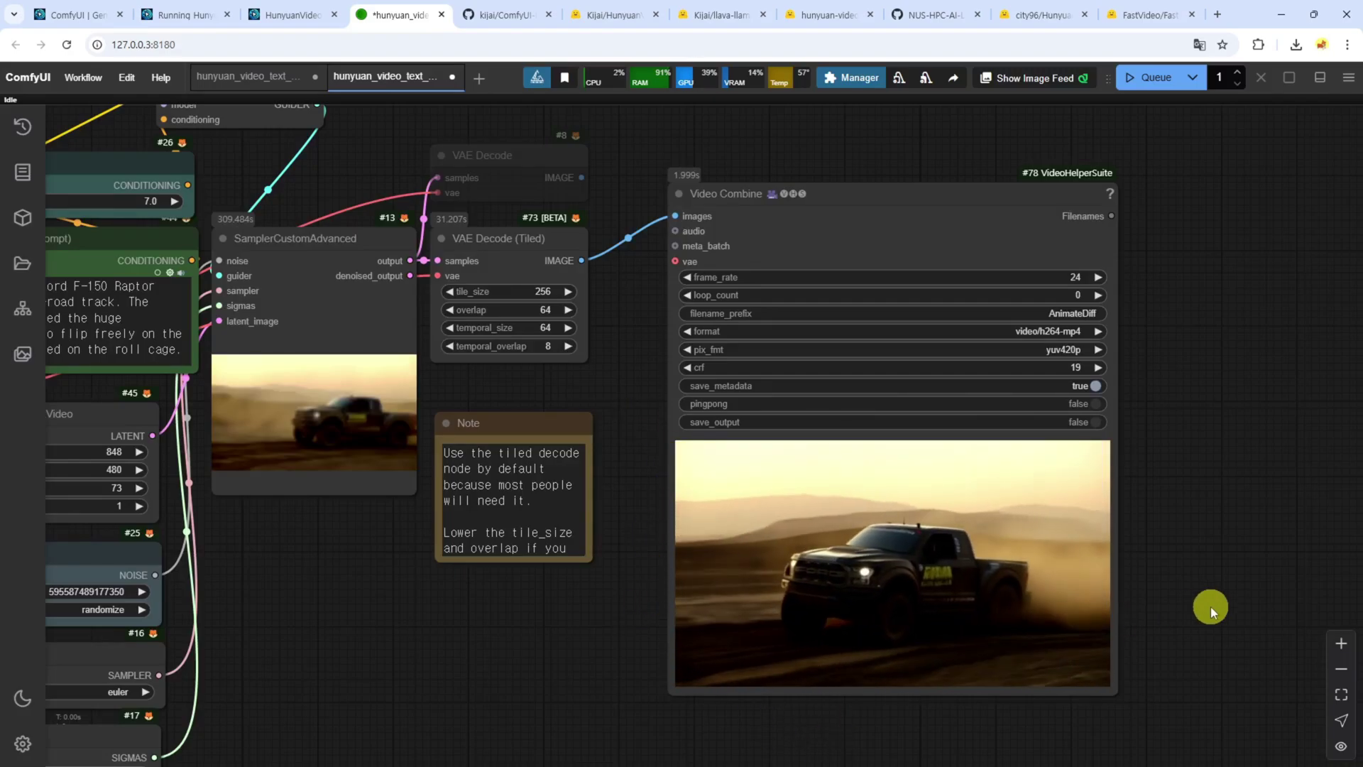
left_click_drag(1212, 607, 1194, 599)
scroll(1182, 600, "up", 3)
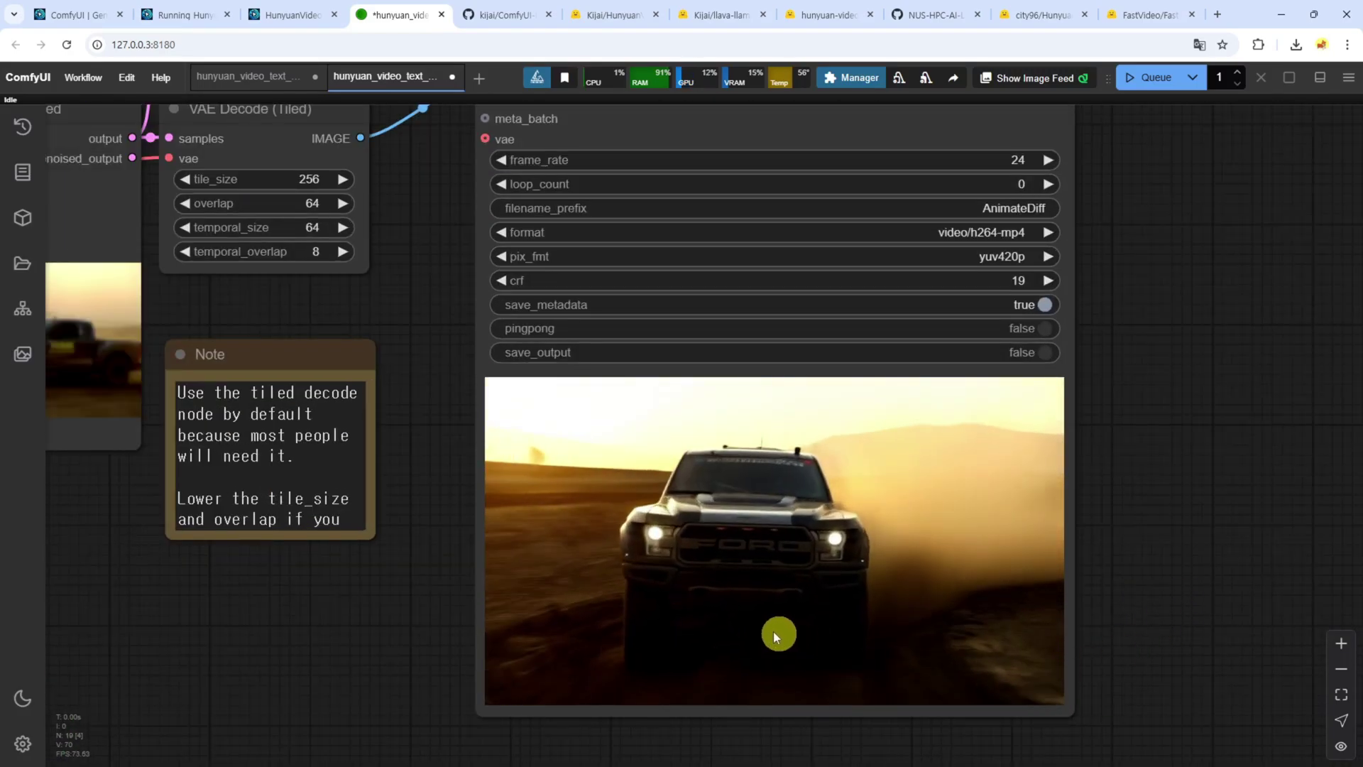
scroll(710, 621, "down", 4)
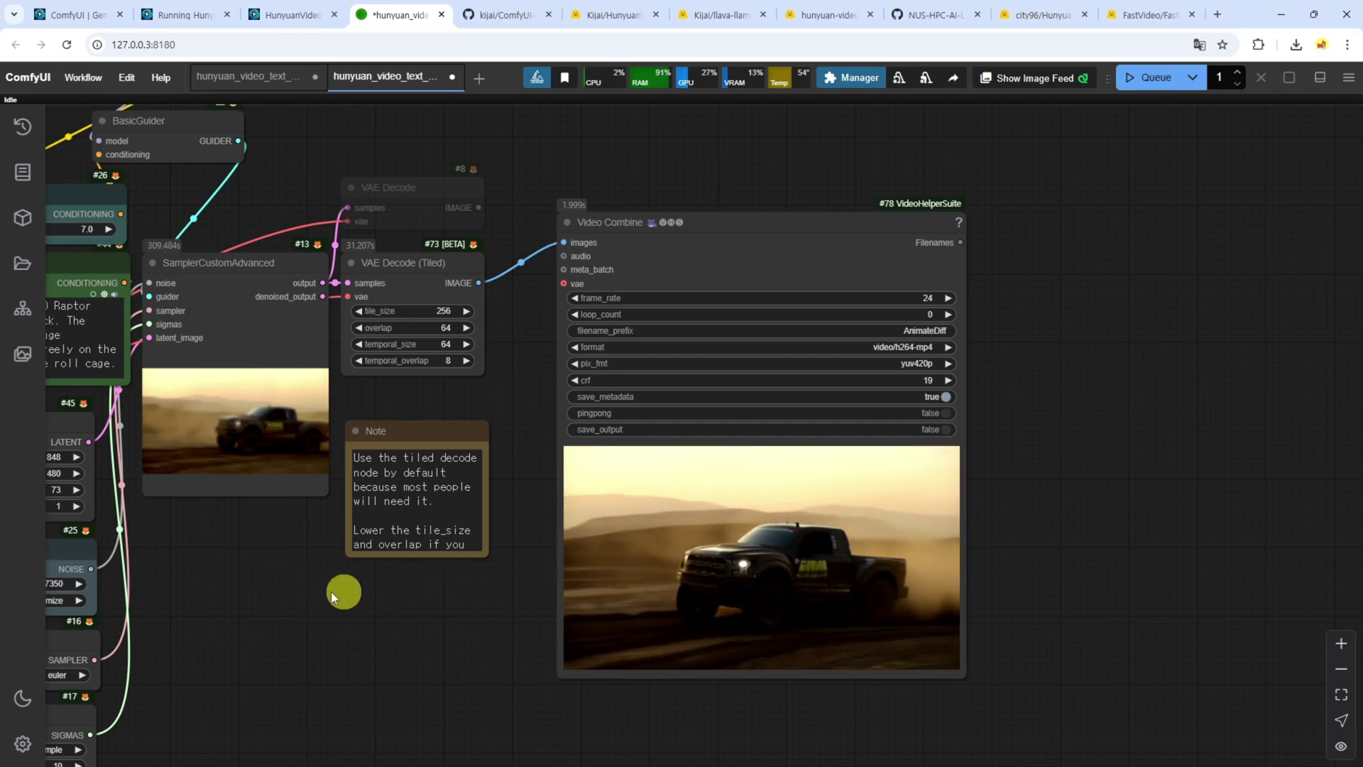
Check the LoRA run's sampling and total execution time in the Stability Matrix console, and return to ComfyUI.
left_click_drag(224, 552, 359, 532)
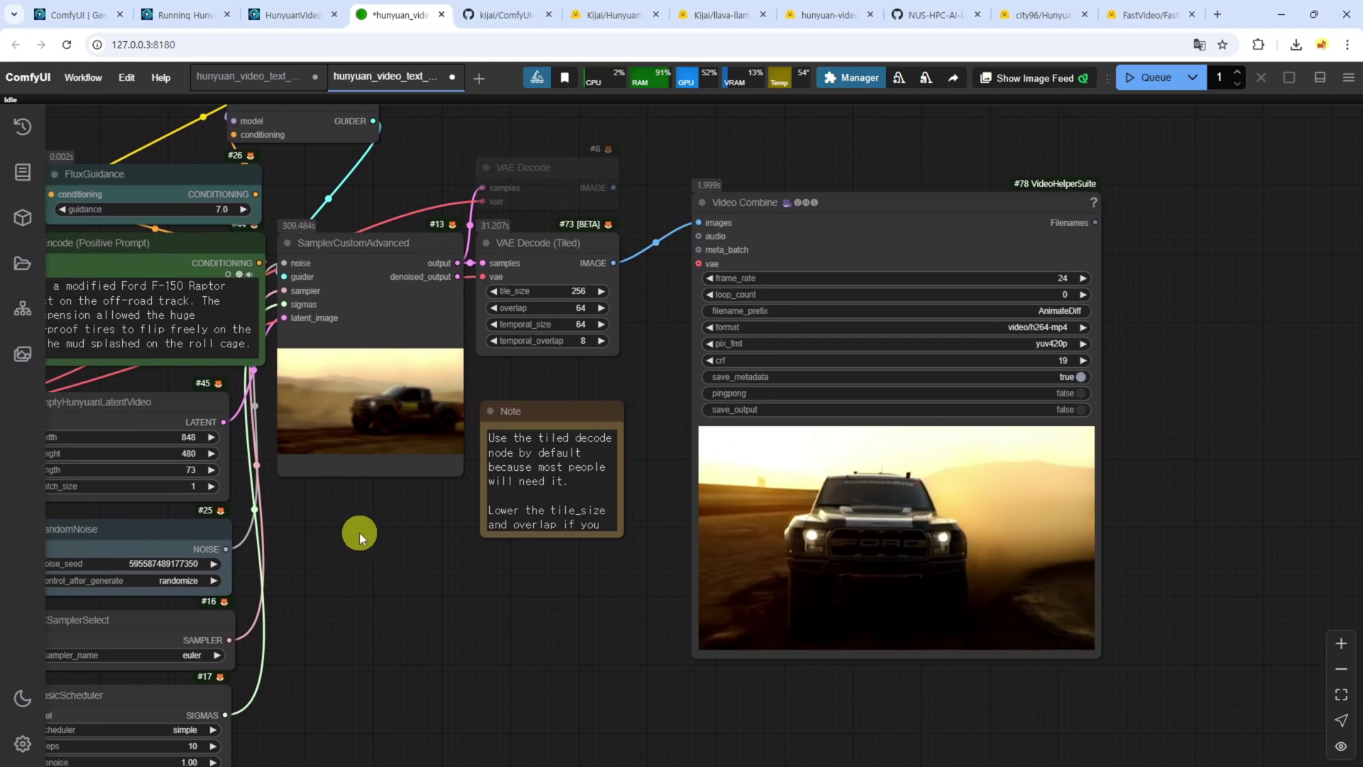
key("alt+Tab")
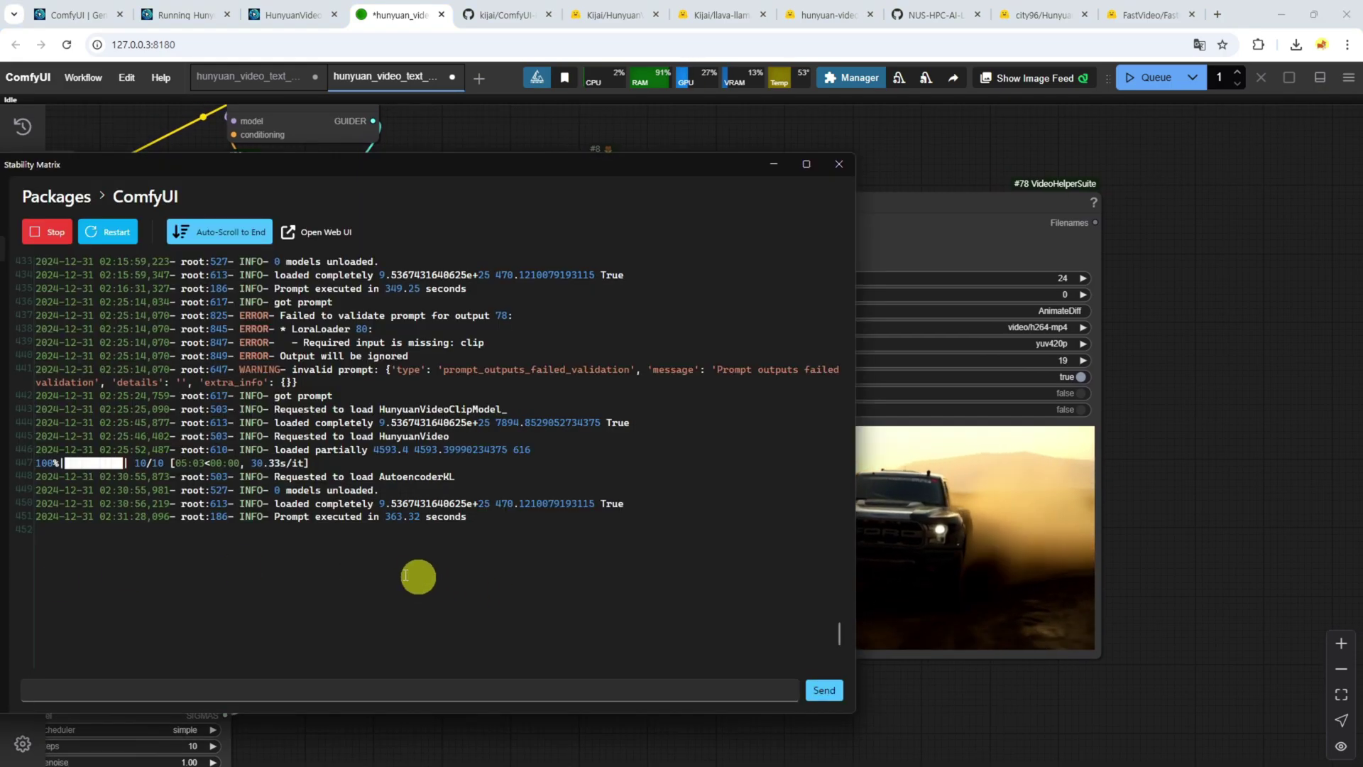
left_click(1256, 308)
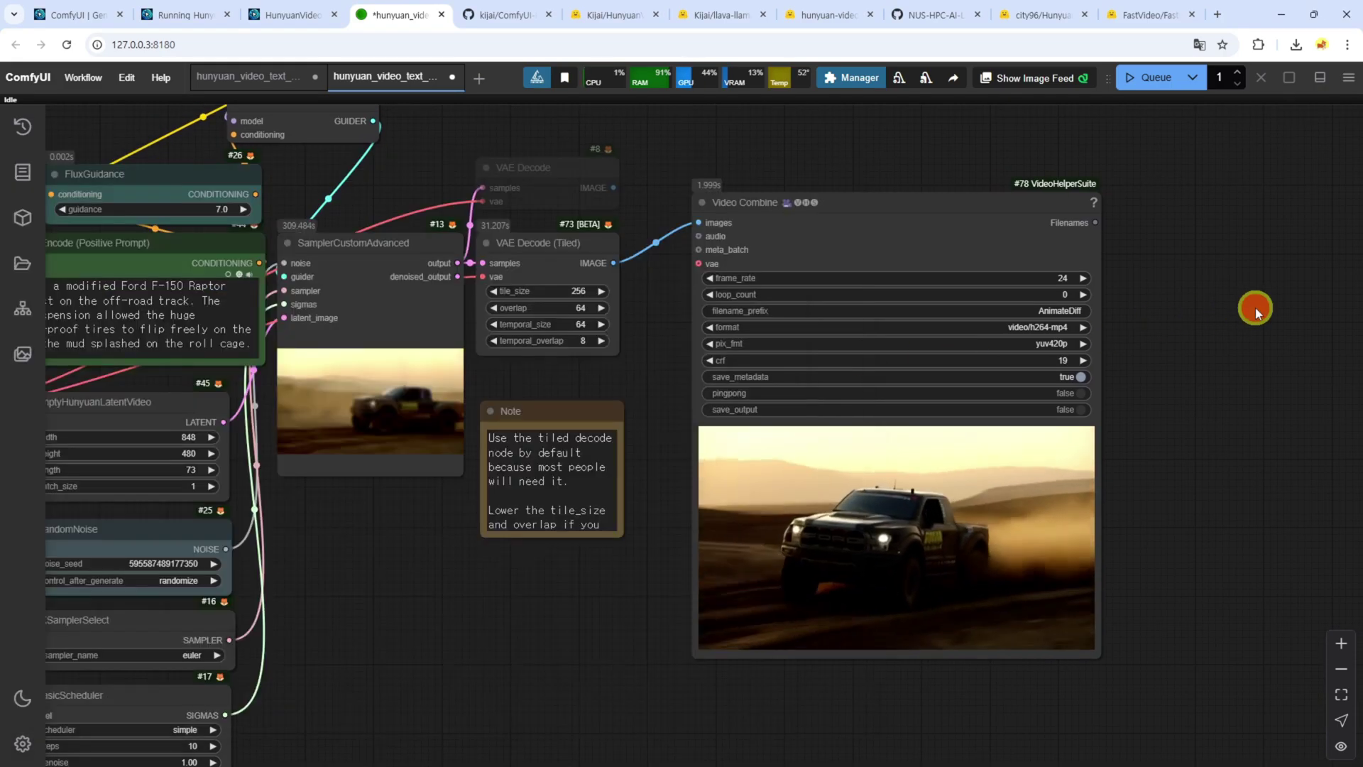
Switch the Load Diffusion Model node from the bf16 model back to hunyuan_video_720_cfgdistill_fp8_e4m3fn.safetensors.
scroll(478, 426, "left", 10)
scroll(477, 426, "up", 4)
left_click_drag(422, 373, 464, 375)
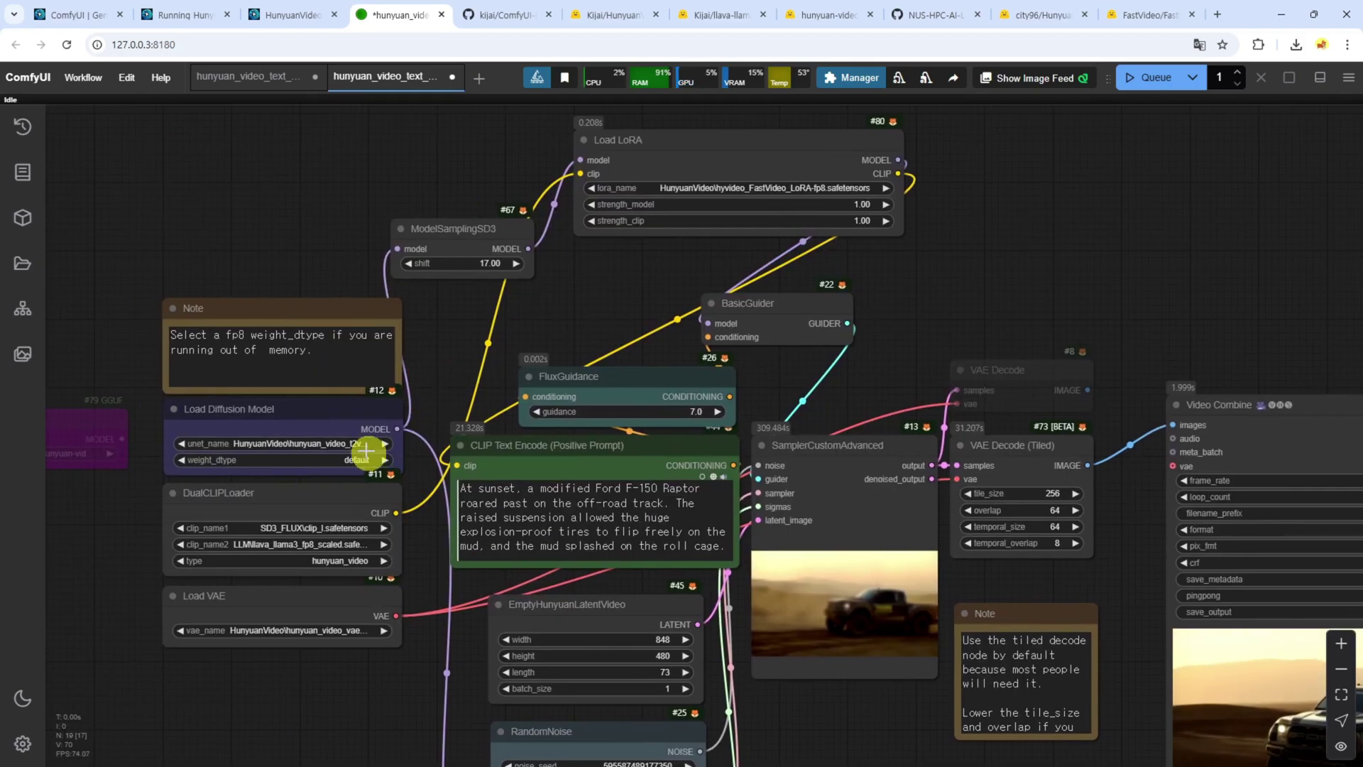
left_click(345, 441)
left_click(487, 603)
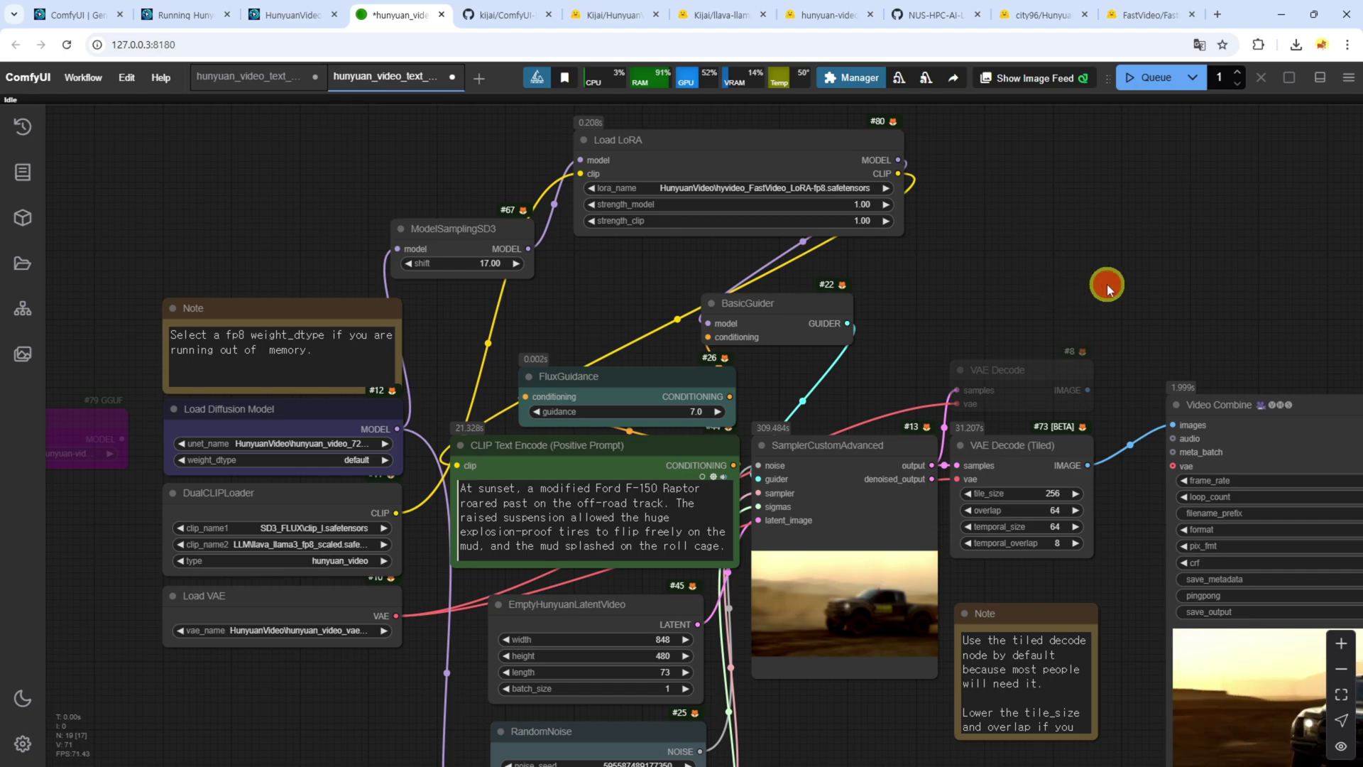
Save the generated truck video and queue a new generation using the cfgdistill fp8 model with the FastVideo LoRA.
left_click_drag(1106, 284, 765, 241)
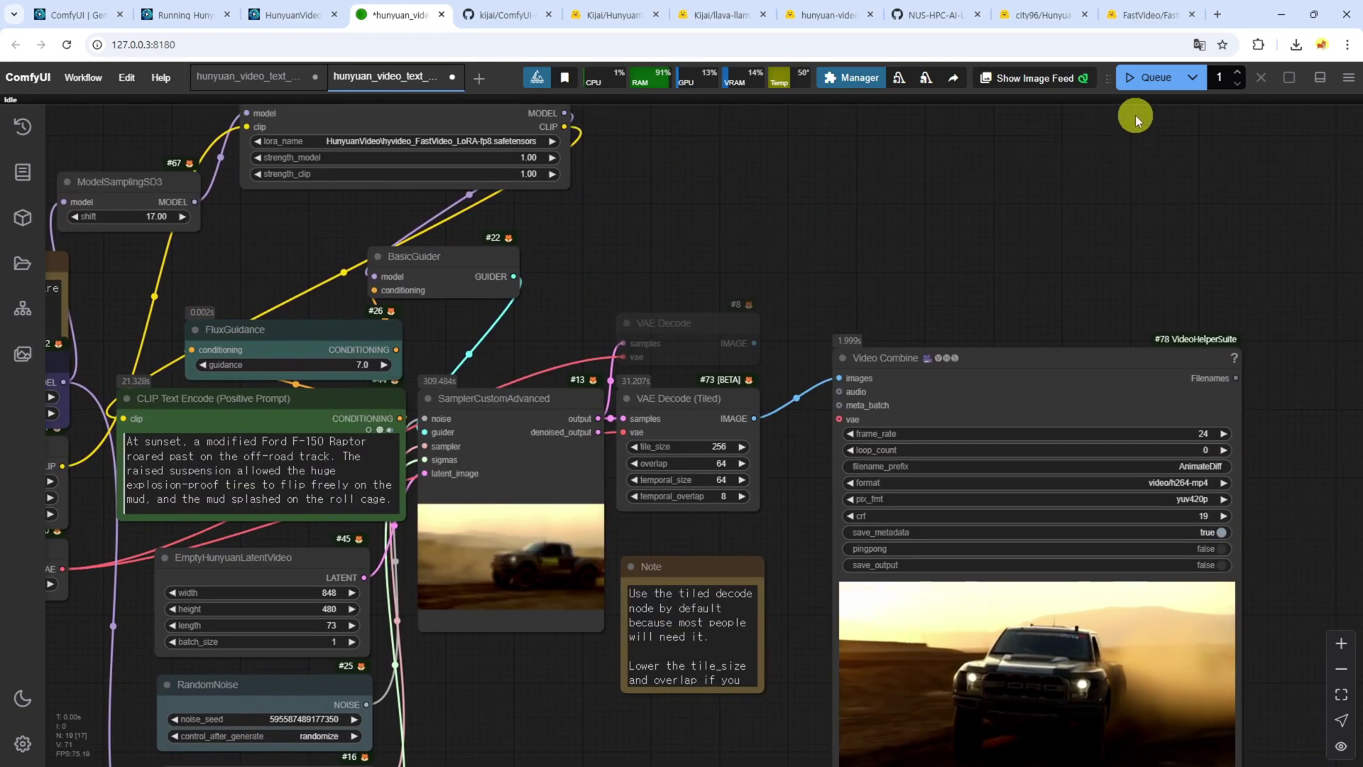
right_click(1057, 659)
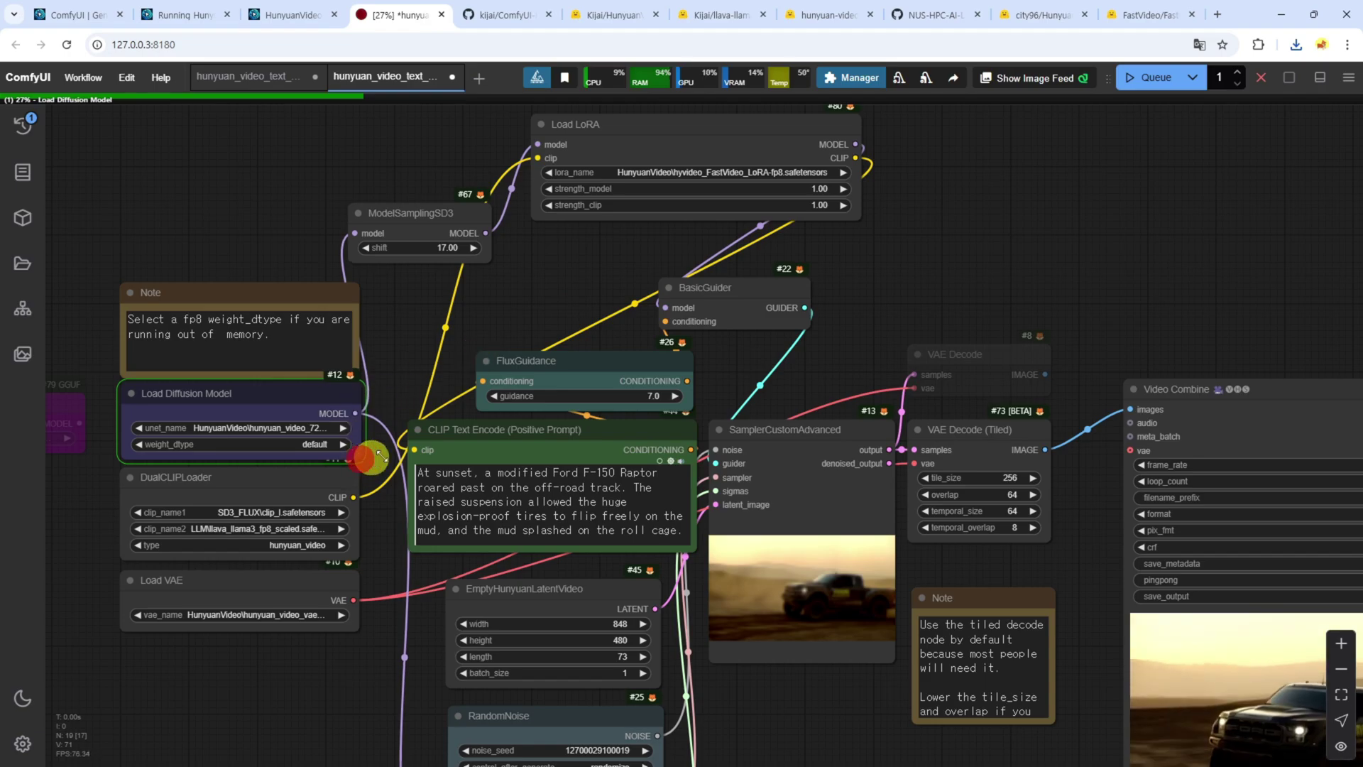
Widen and reposition the Load Diffusion Model node so its full model file name is readable.
left_click_drag(382, 456, 527, 449)
left_click_drag(410, 414, 275, 416)
left_click_drag(104, 545, 335, 598)
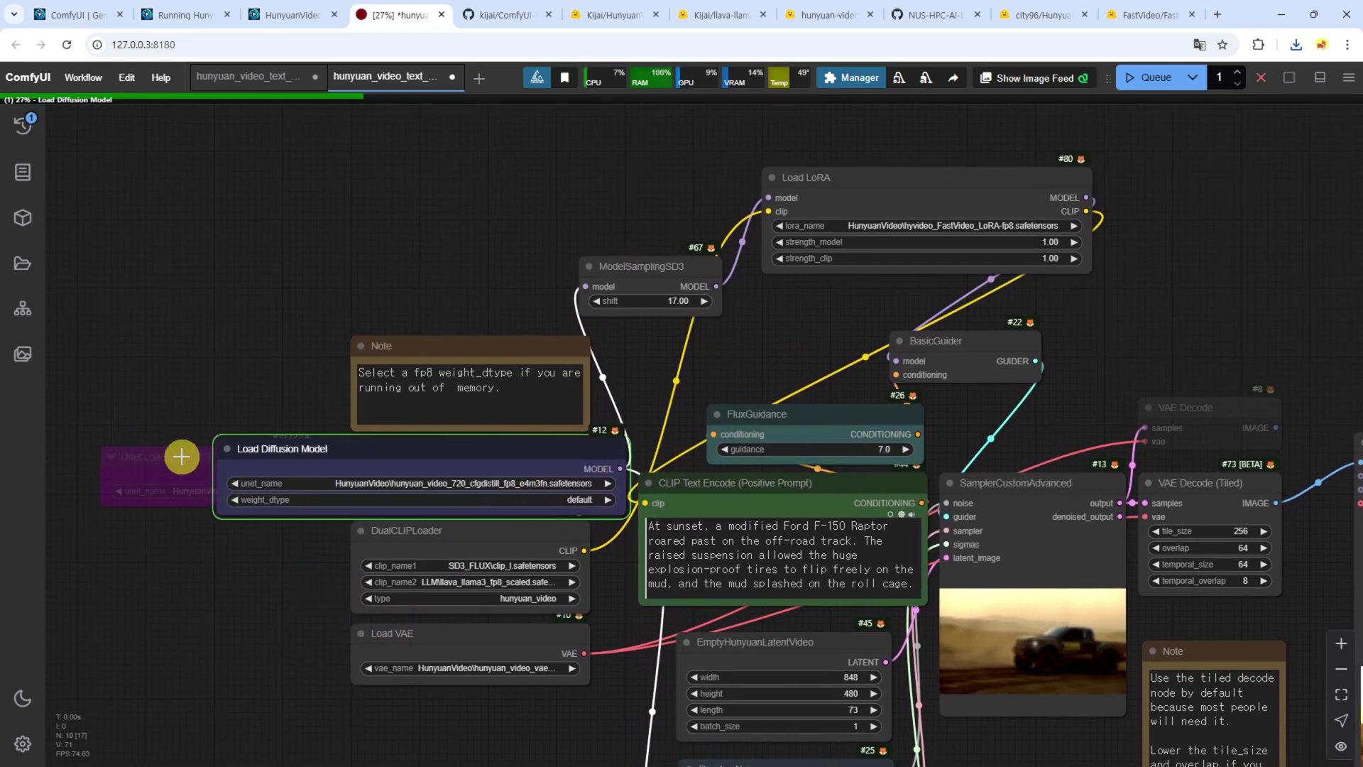
Examine the truck video generated by the cfgdistill fp8 model with the FastVideo LoRA in the Video Combine node.
scroll(901, 312, "right", 3)
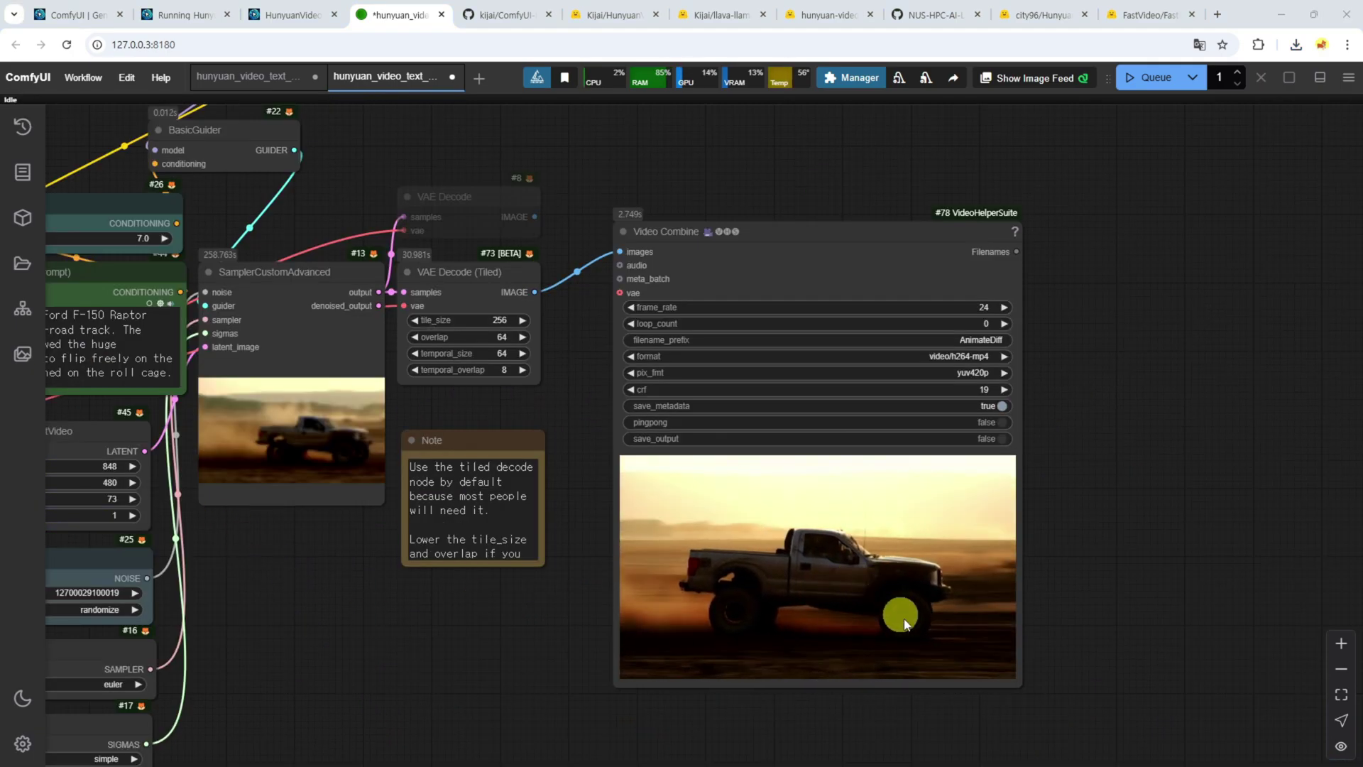
scroll(1172, 575, "up", 5)
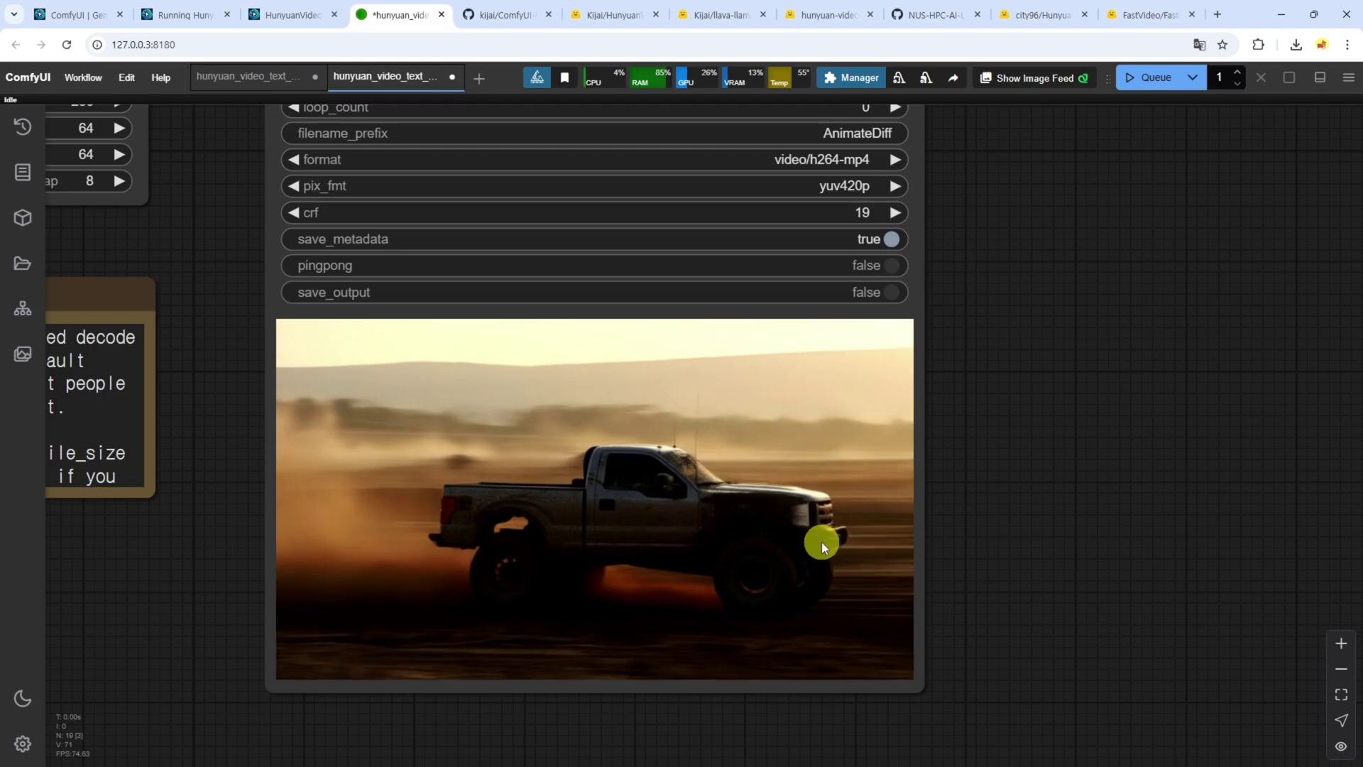
Review the generated truck video in the Video Combine node and save its preview.
scroll(666, 470, "up", 4)
scroll(664, 471, "down", 7)
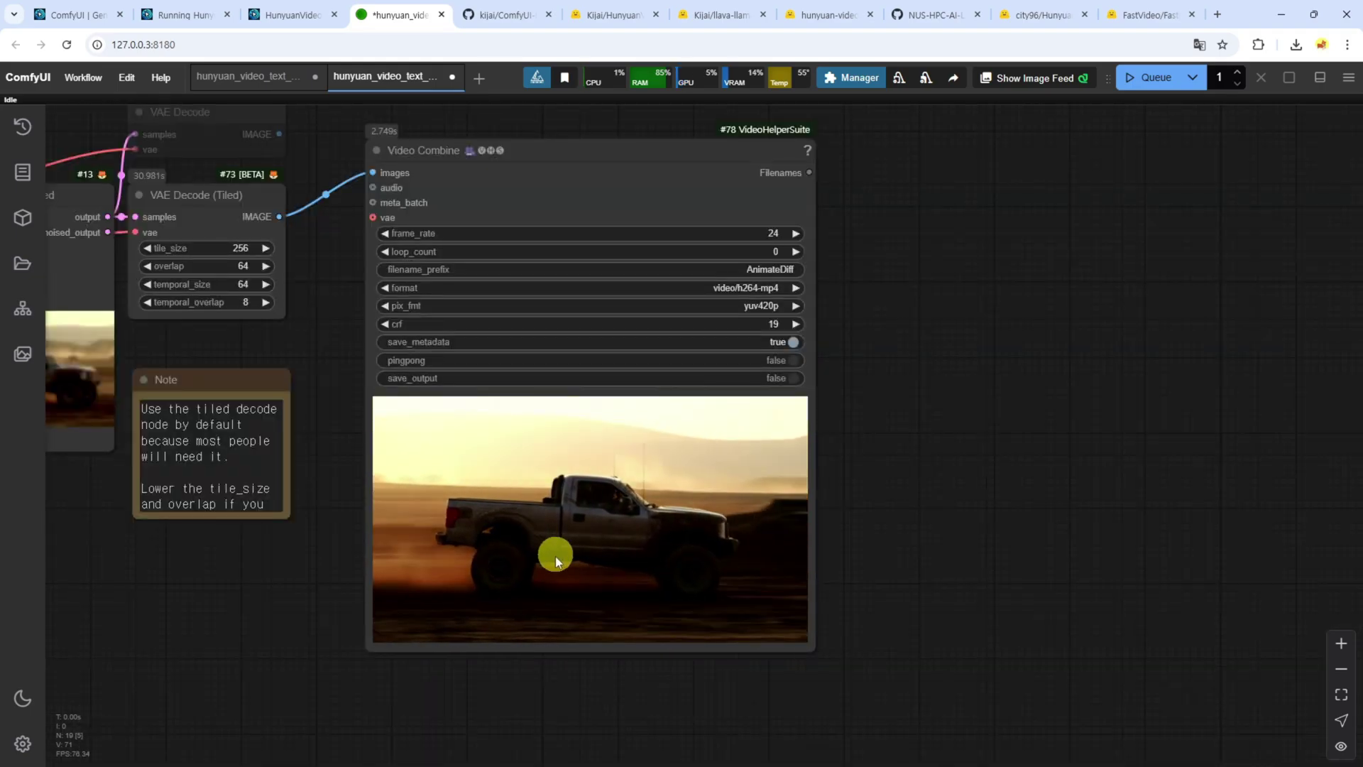
right_click(552, 511)
left_click(562, 181)
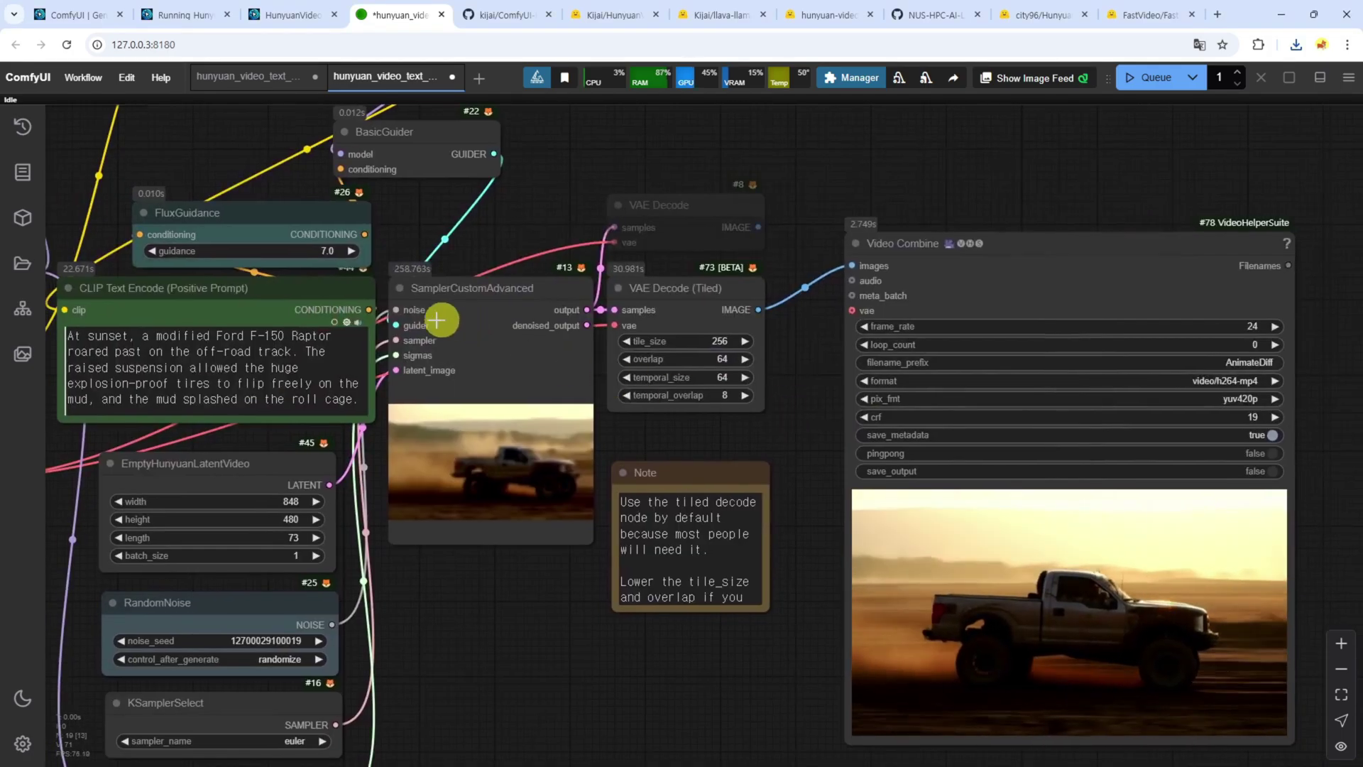
Replace the positive prompt with the description of a woman in sunglasses and red lipstick walking along a damp, reflective street.
left_click(313, 387)
key("ctrl+a")
key("ctrl+v")
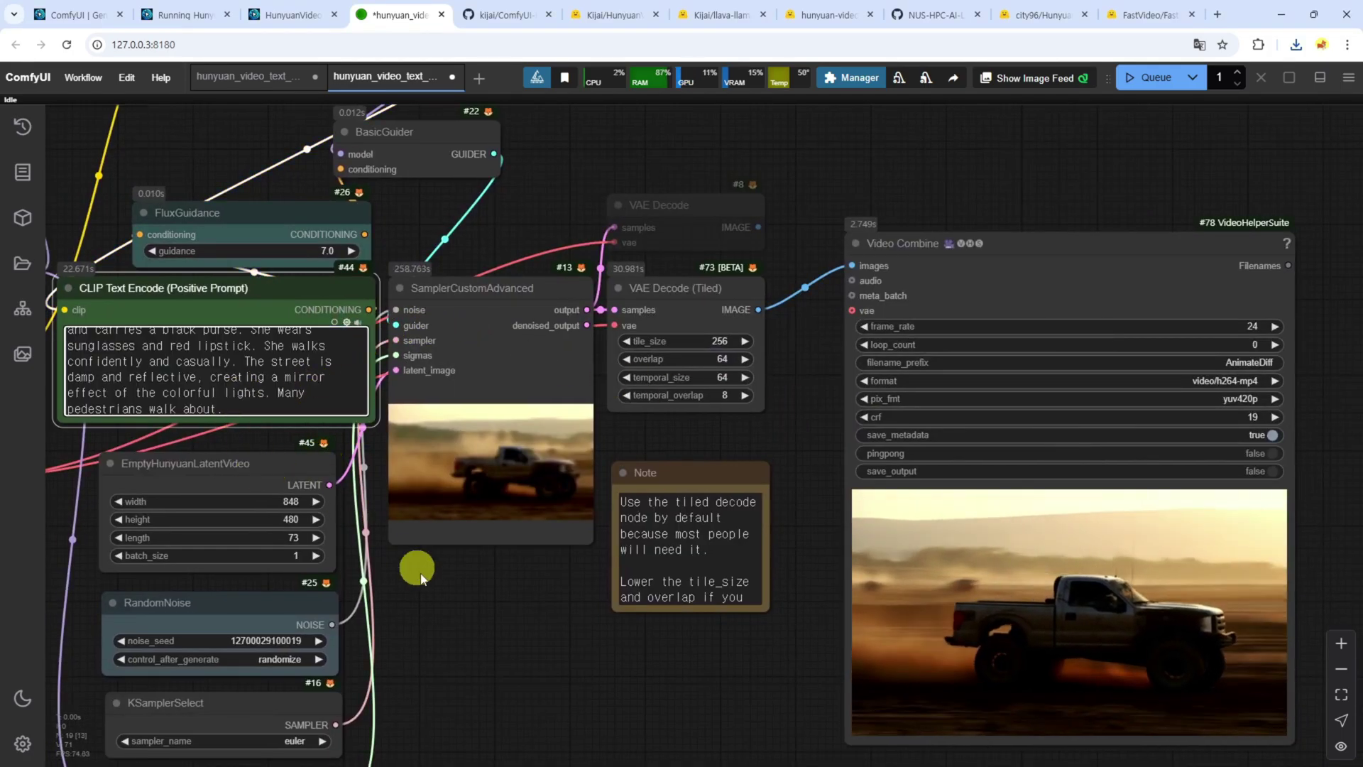
Enable the Unet Loader (GGUF) node with hunyuan-video-t2v-720p-Q8_0.gguf and move it into the Load Diffusion Model node's place.
left_click_drag(416, 566, 625, 645)
left_click_drag(61, 310, 361, 412)
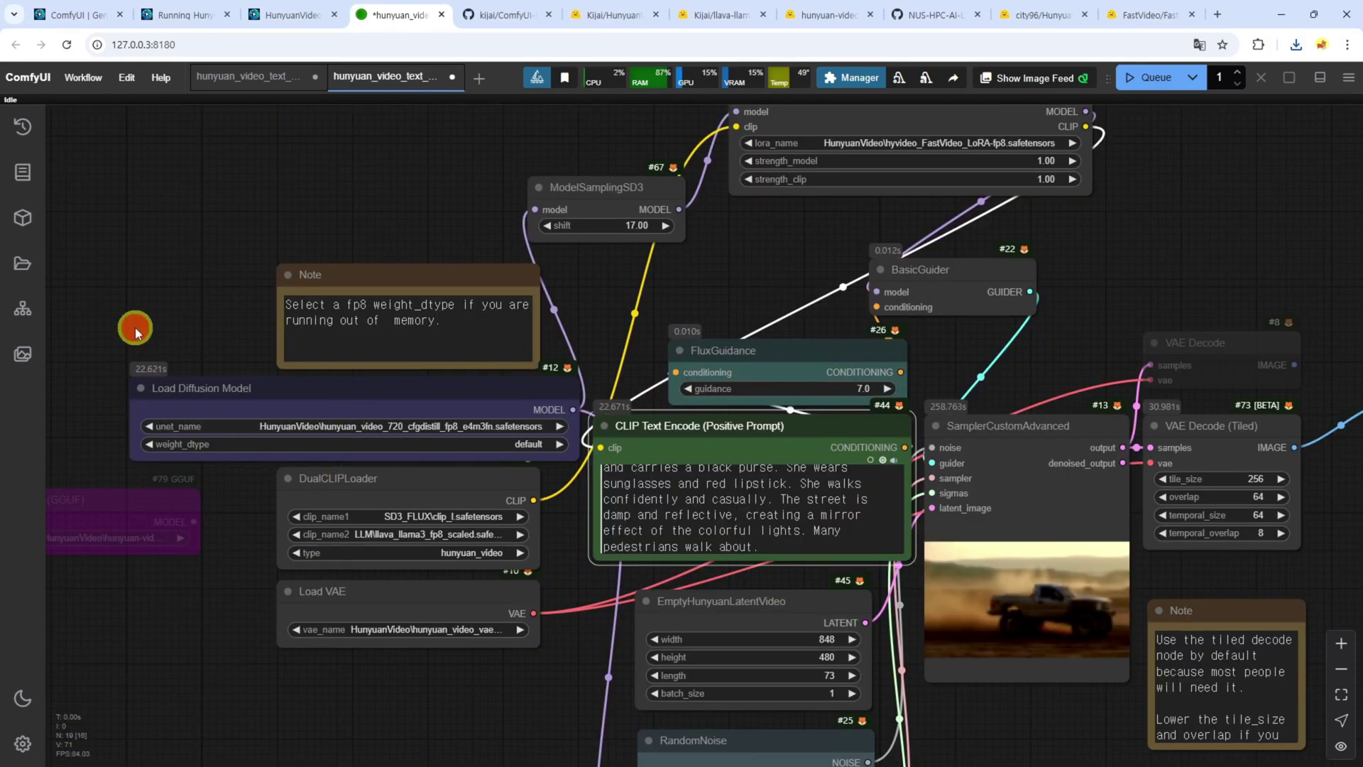
left_click_drag(135, 328, 370, 337)
left_click_drag(525, 400, 192, 412)
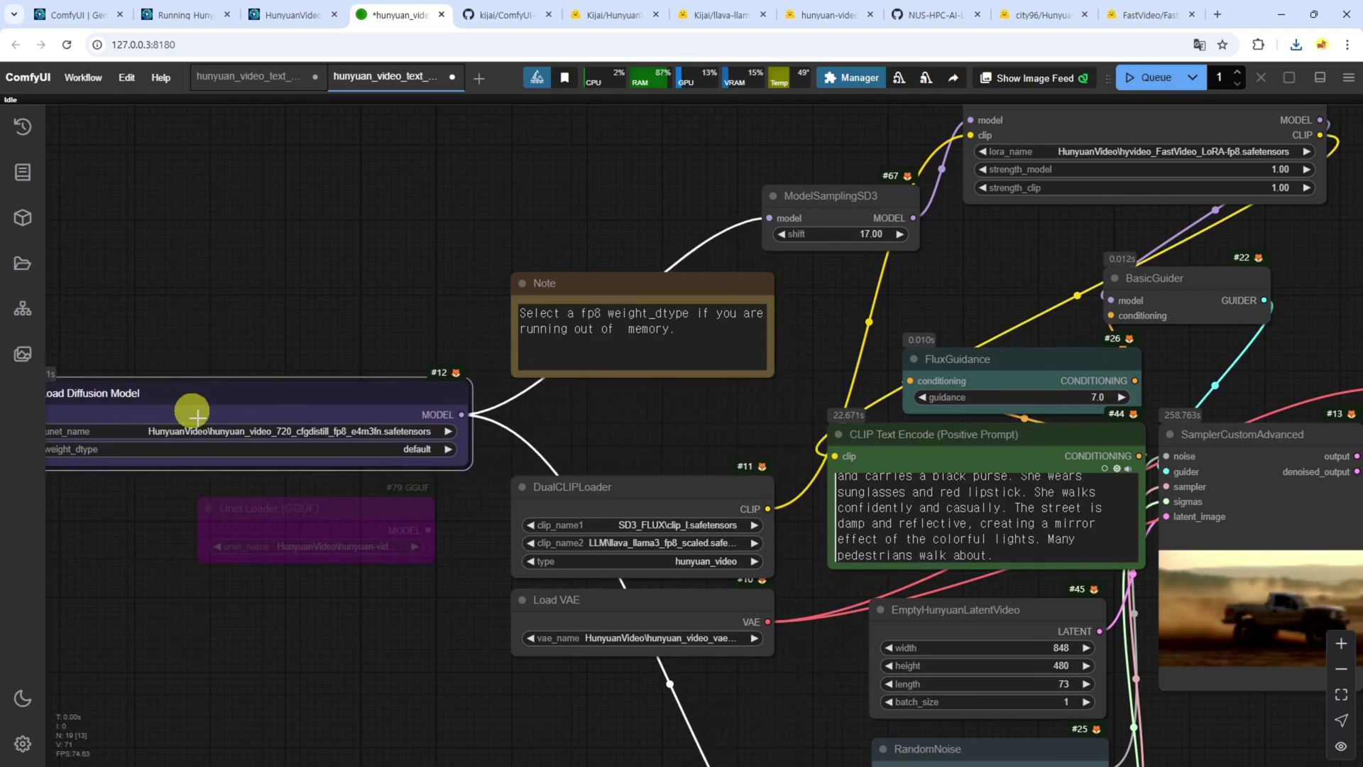
left_click_drag(332, 515, 722, 441)
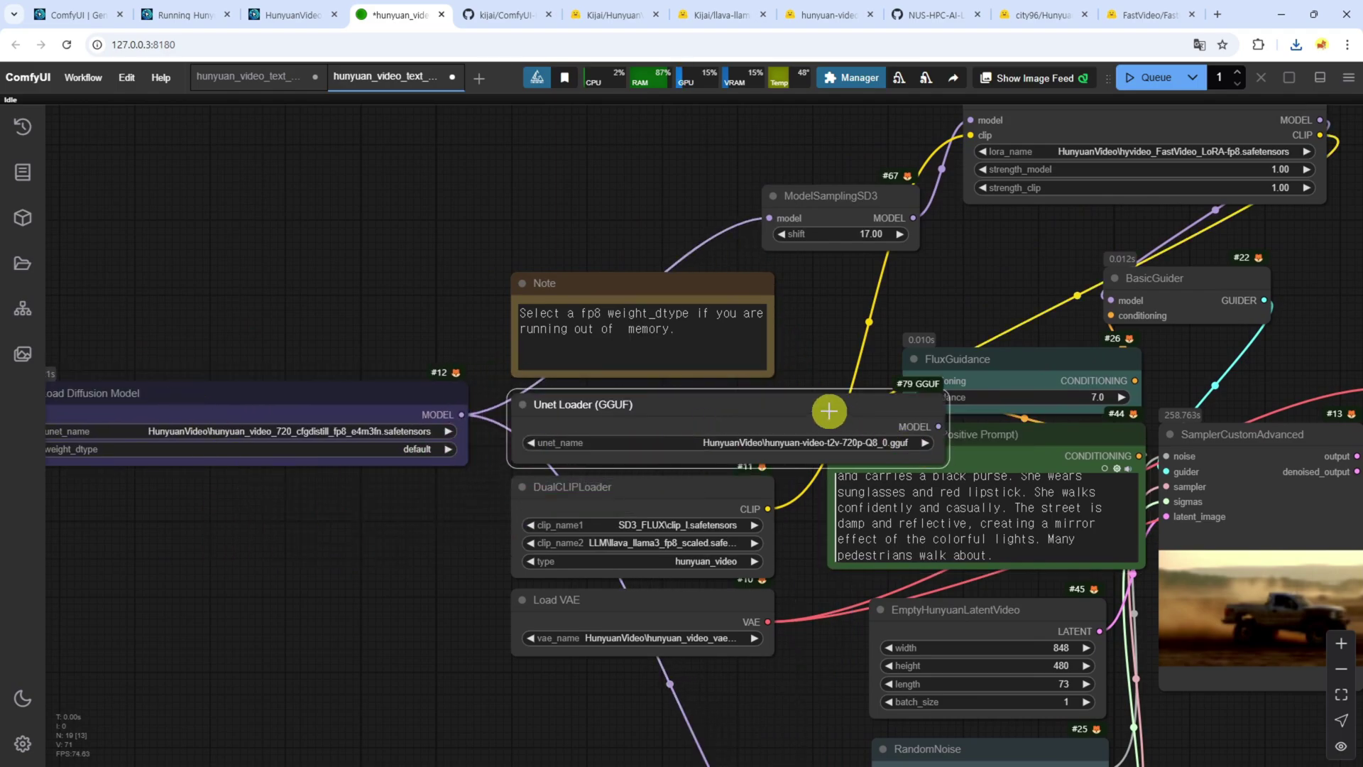
left_click_drag(825, 412, 672, 412)
left_click_drag(228, 396, 213, 511)
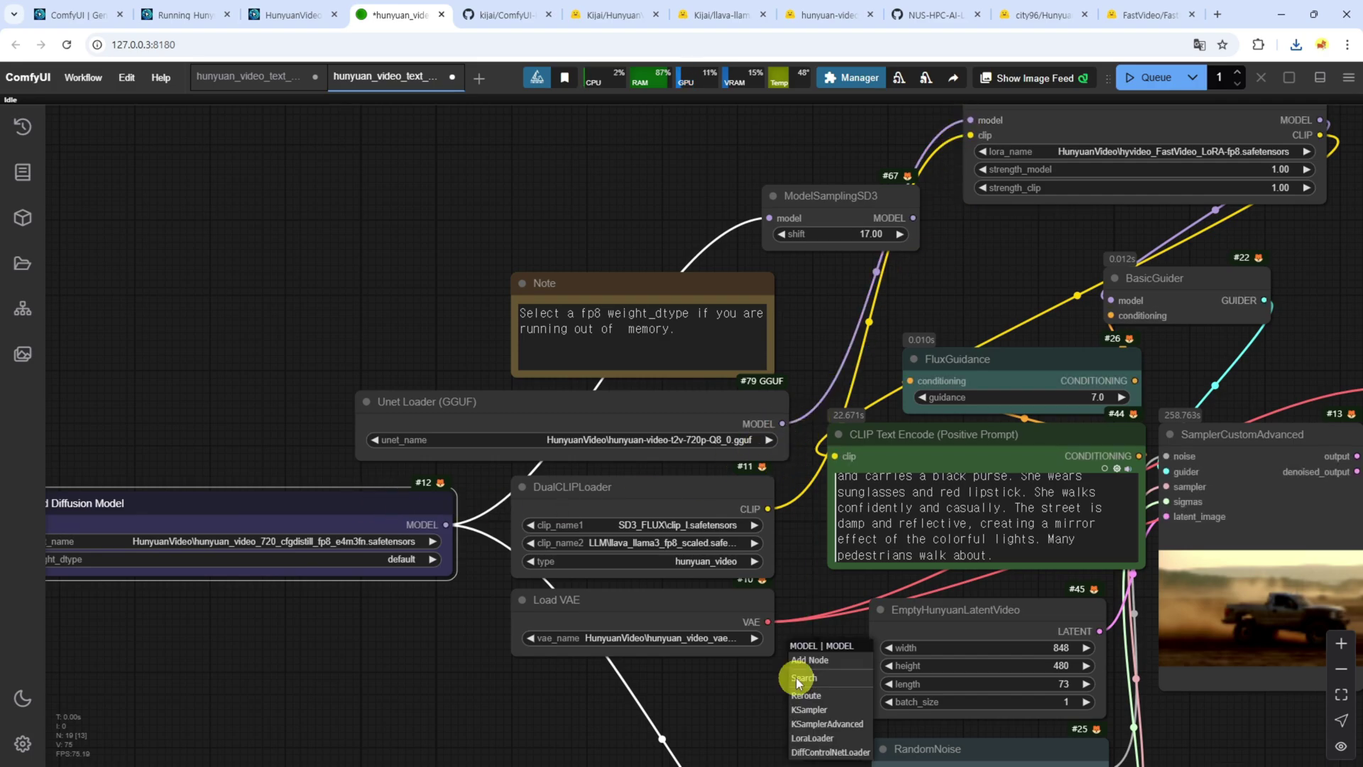
Wire the Unet Loader (GGUF) model output into ModelSamplingSD3 and BasicScheduler, reconnect ModelSamplingSD3 to Load LoRA, and bypass Load Diffusion Model.
left_click_drag(752, 723, 656, 590)
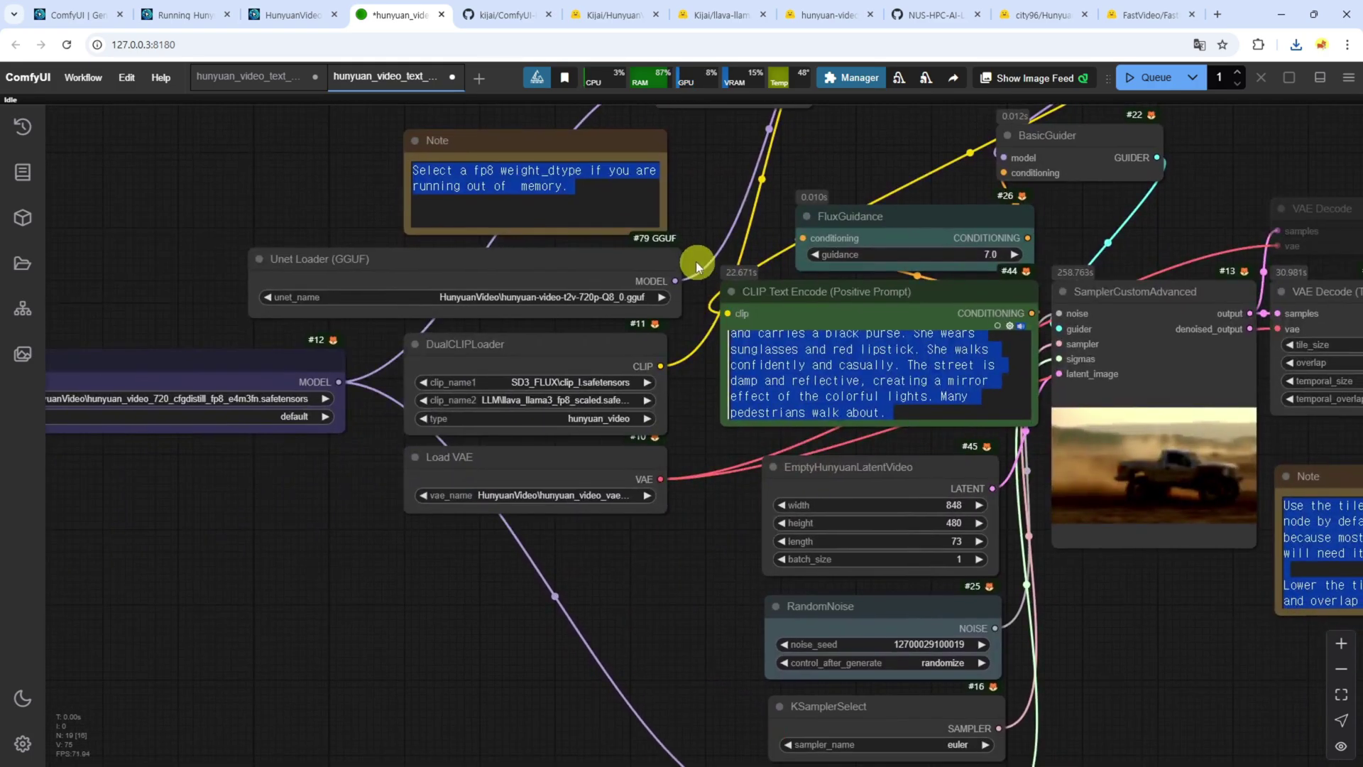
scroll(594, 431, "down", 5)
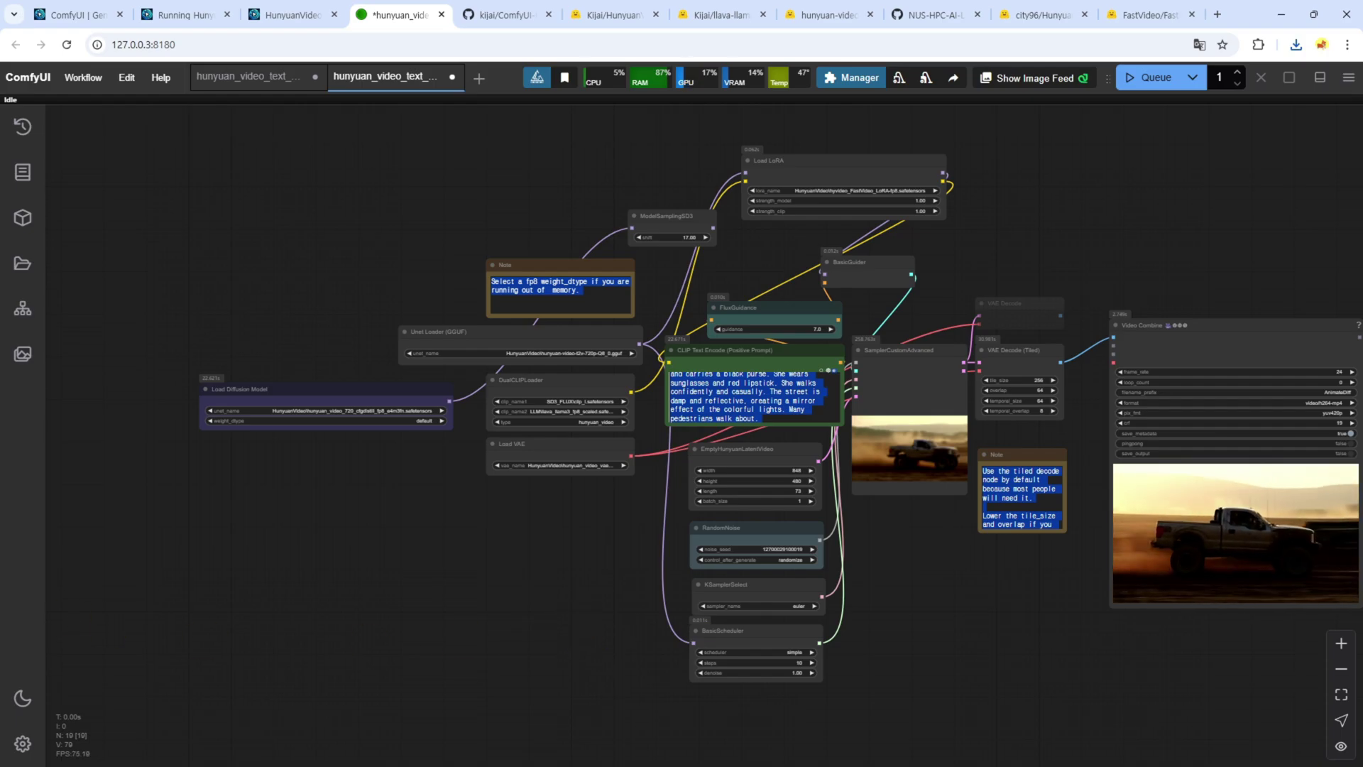
left_click_drag(391, 390, 404, 518)
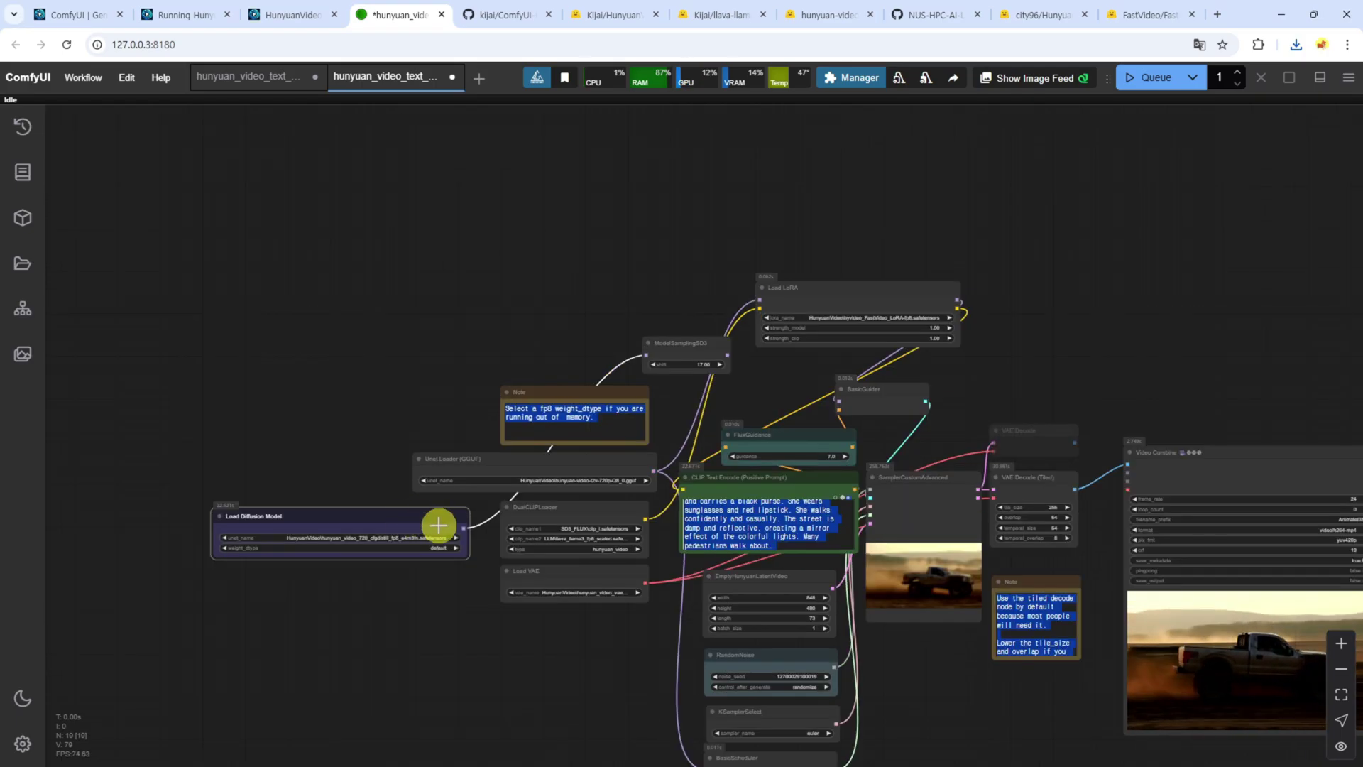
scroll(751, 390, "up", 5)
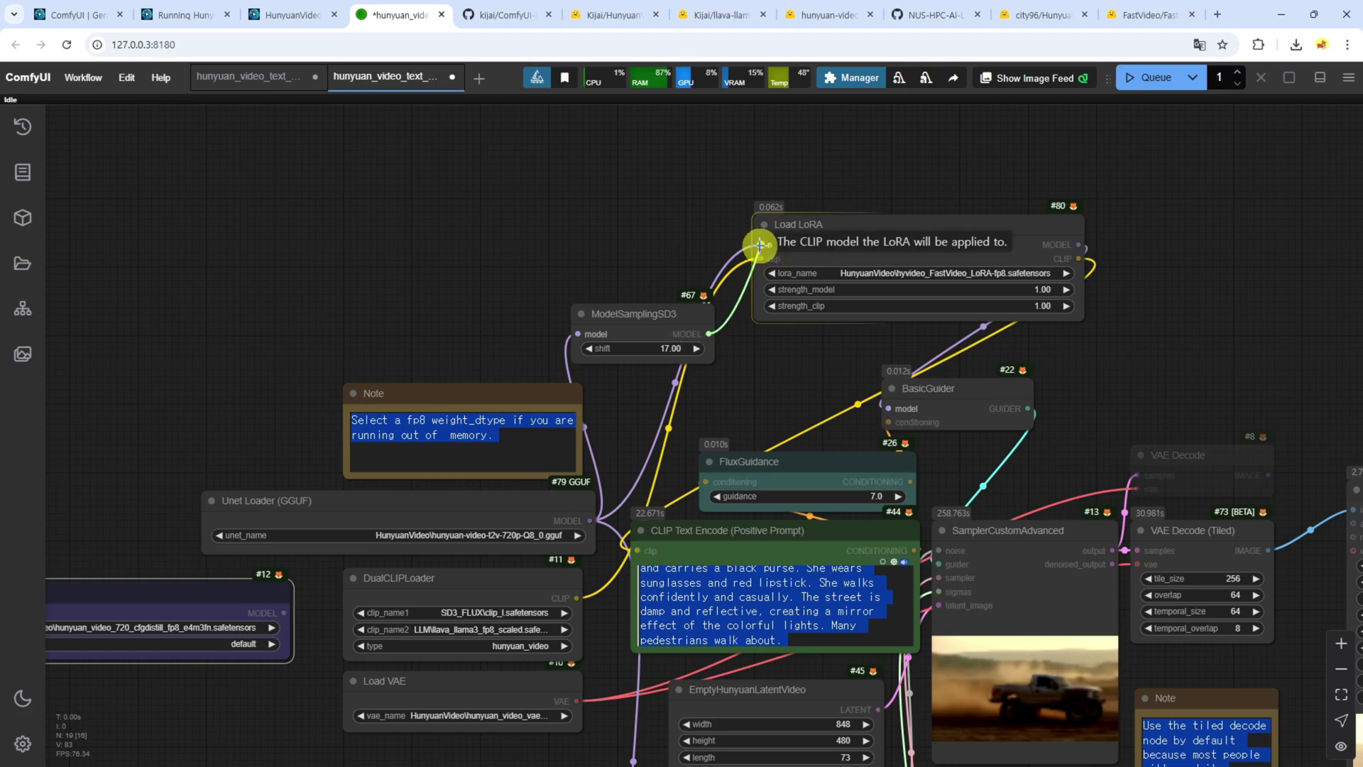
left_click_drag(147, 575, 304, 533)
key("ctrl+b")
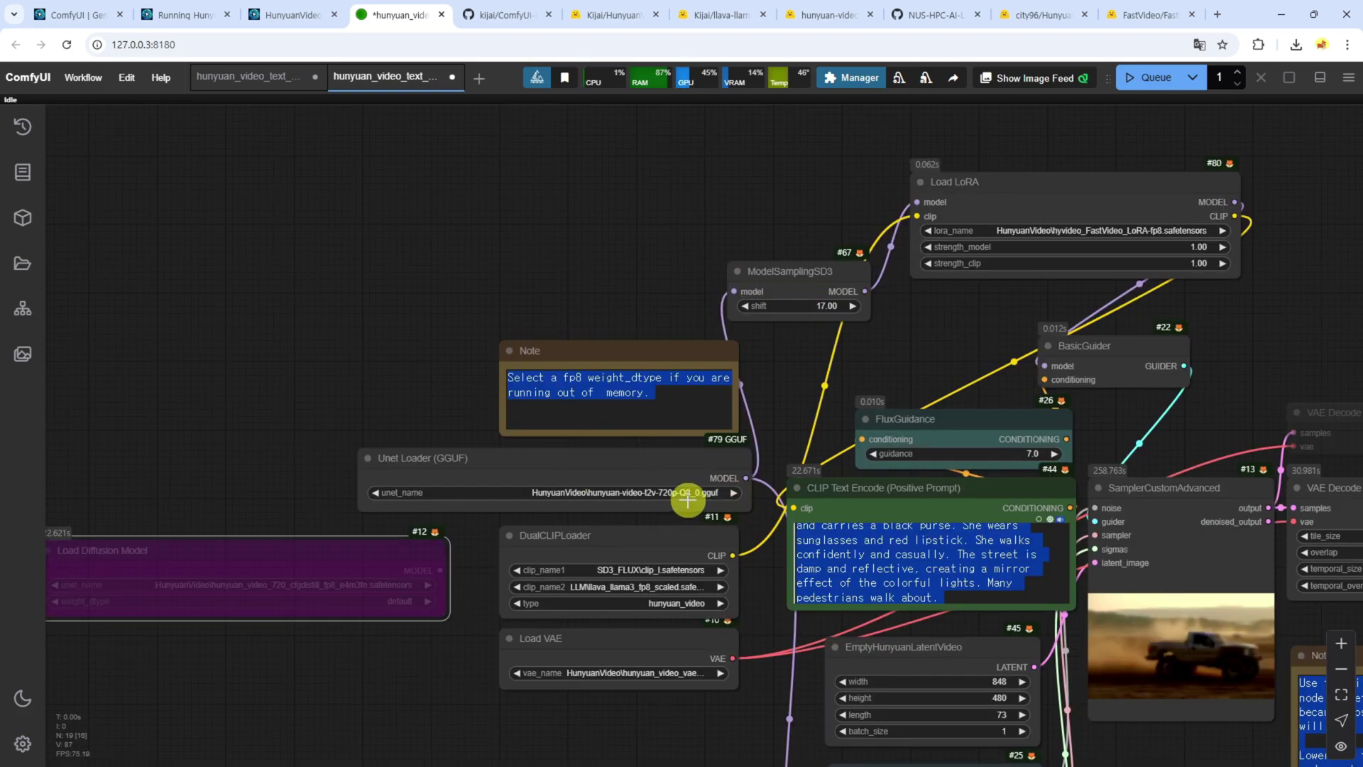
Queue a generation using the Q8_0 GGUF model with the FastVideo LoRA.
scroll(441, 629, "down", 6)
left_click_drag(594, 700, 326, 527)
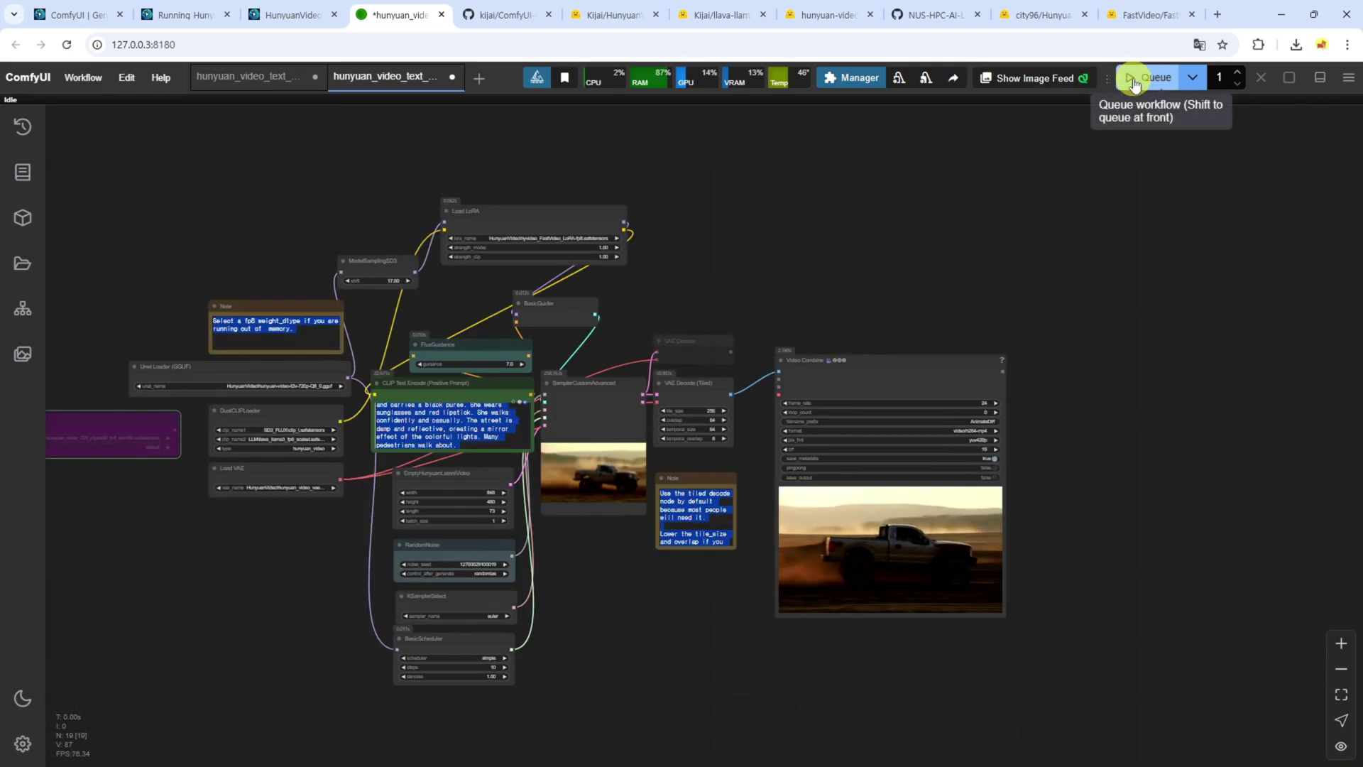
left_click(1134, 84)
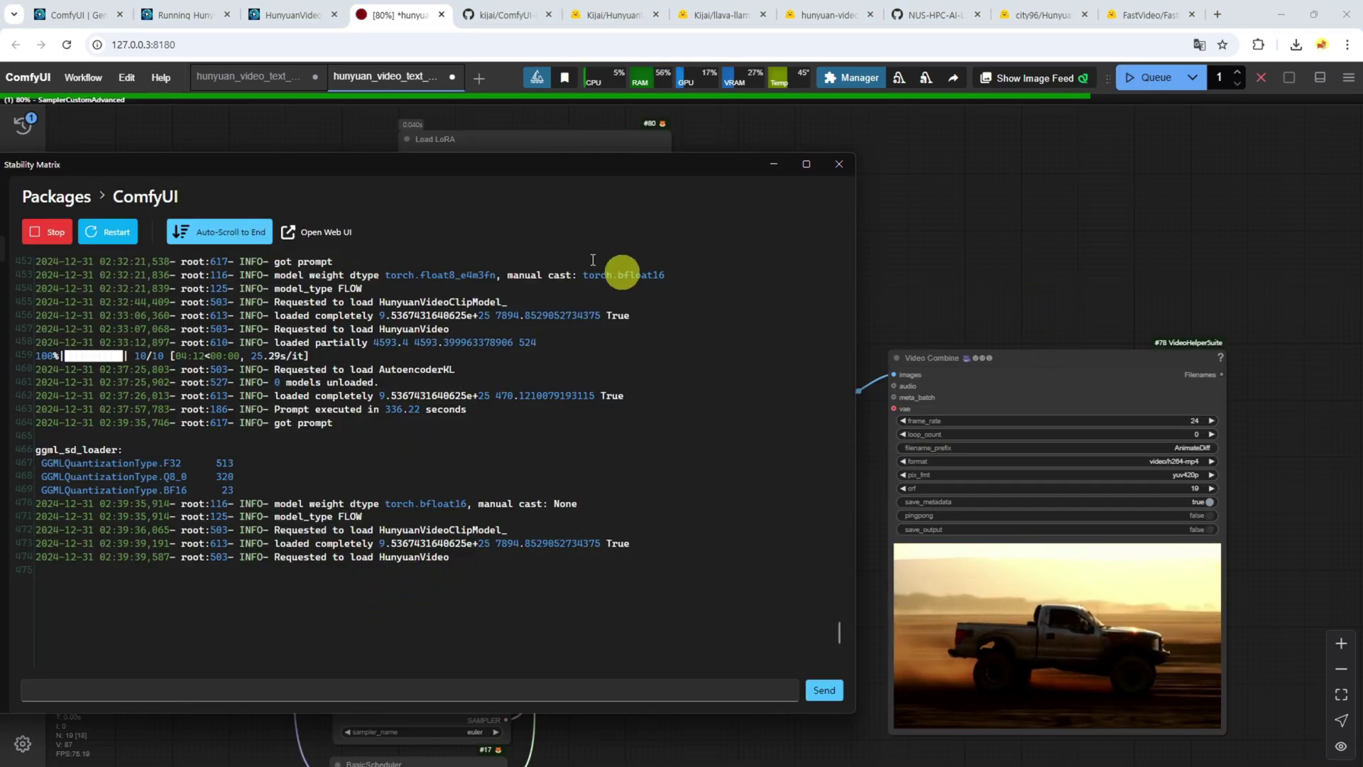
Compare the GGUF run's sampling time with the two previous runs in the Stability Matrix console log.
left_click_drag(463, 162, 480, 170)
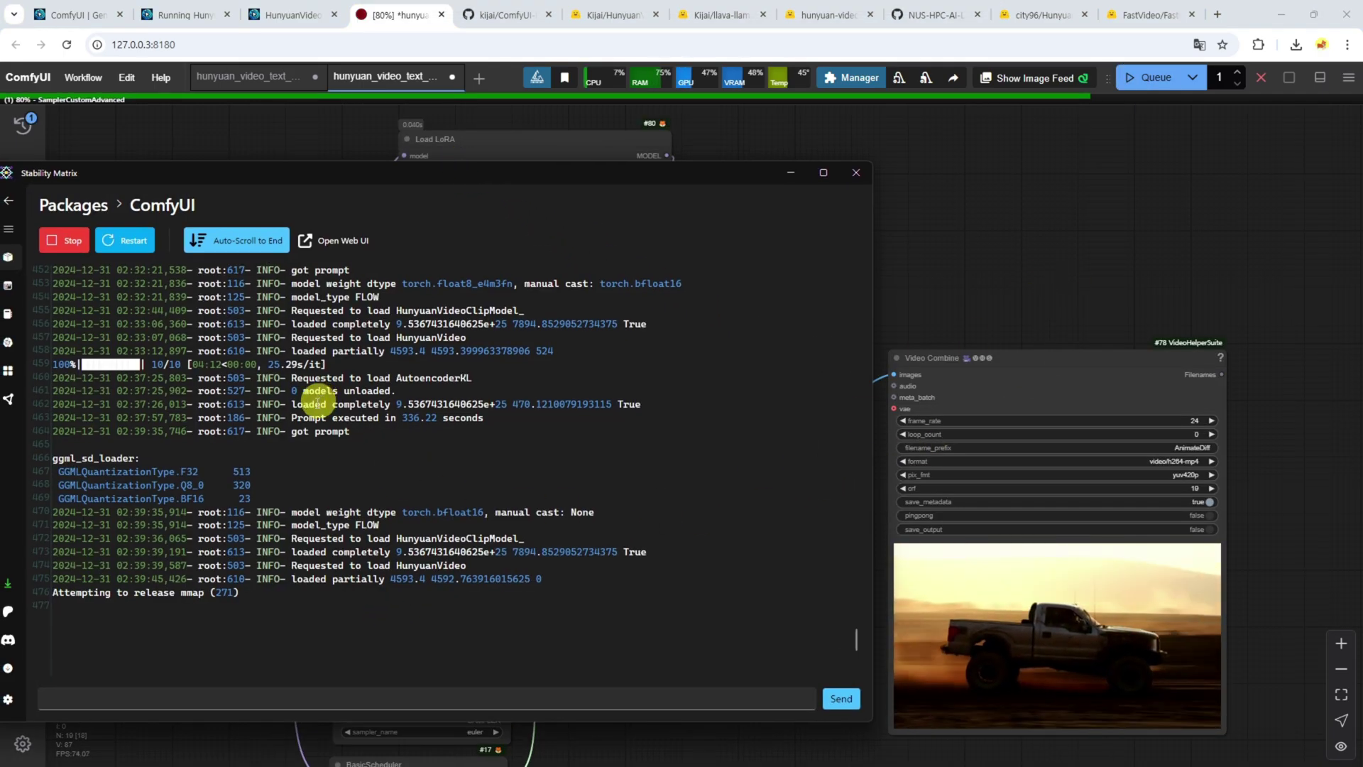
scroll(218, 424, "up", 3)
left_click(193, 346)
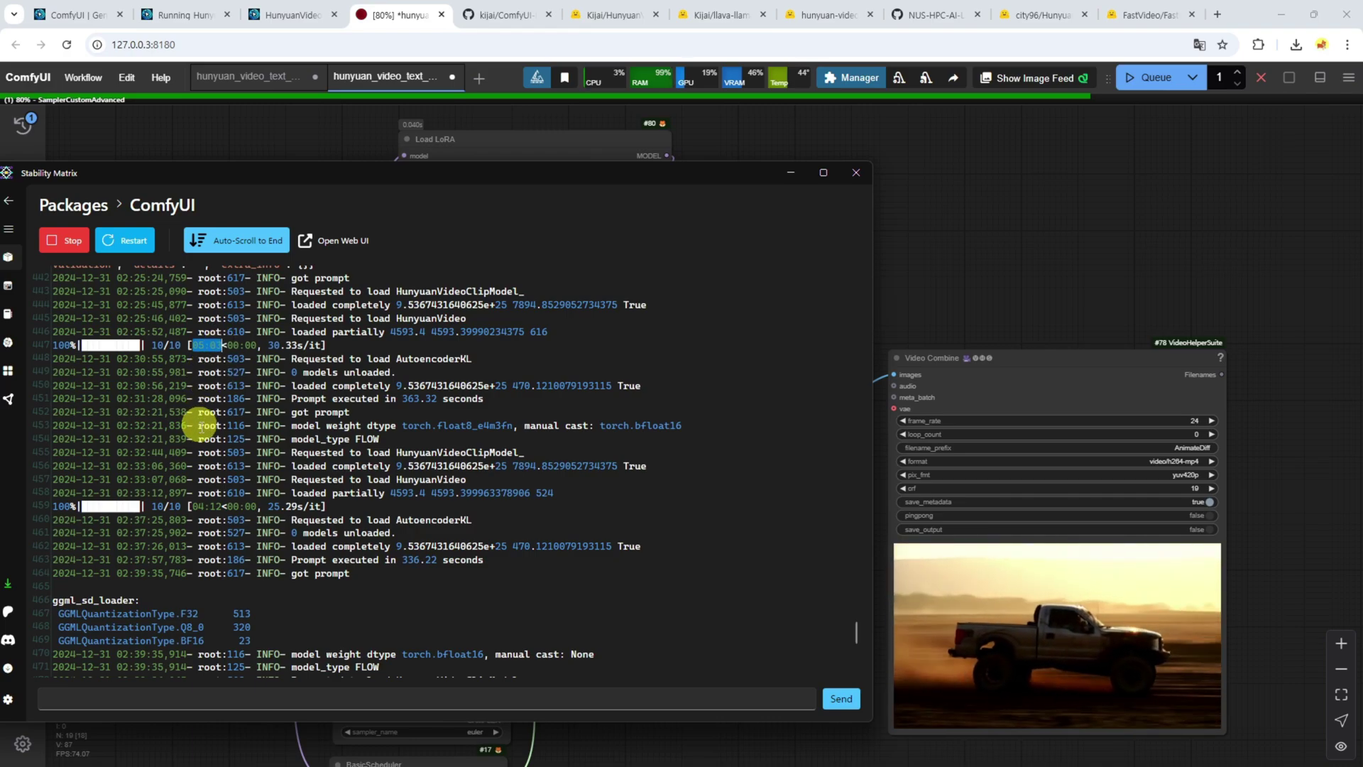
left_click_drag(192, 507, 222, 507)
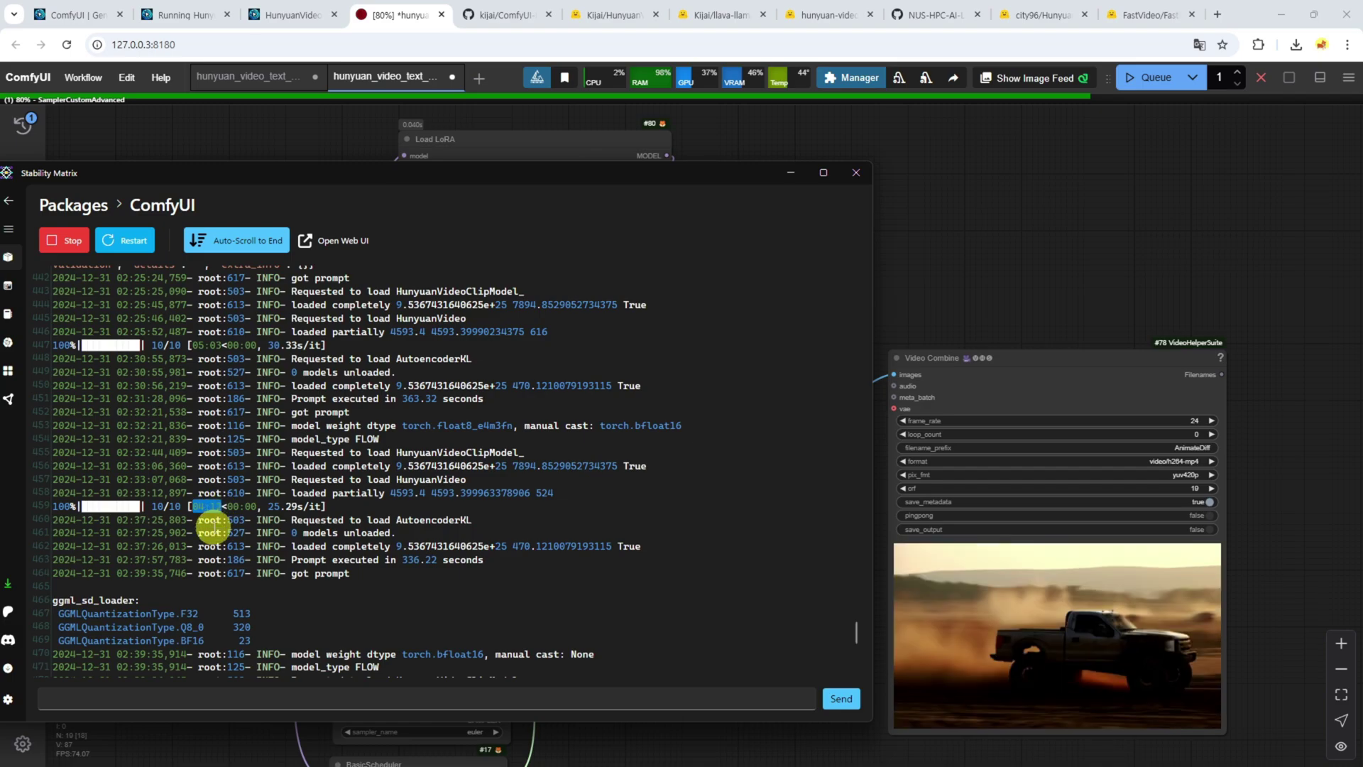
scroll(213, 529, "down", 2)
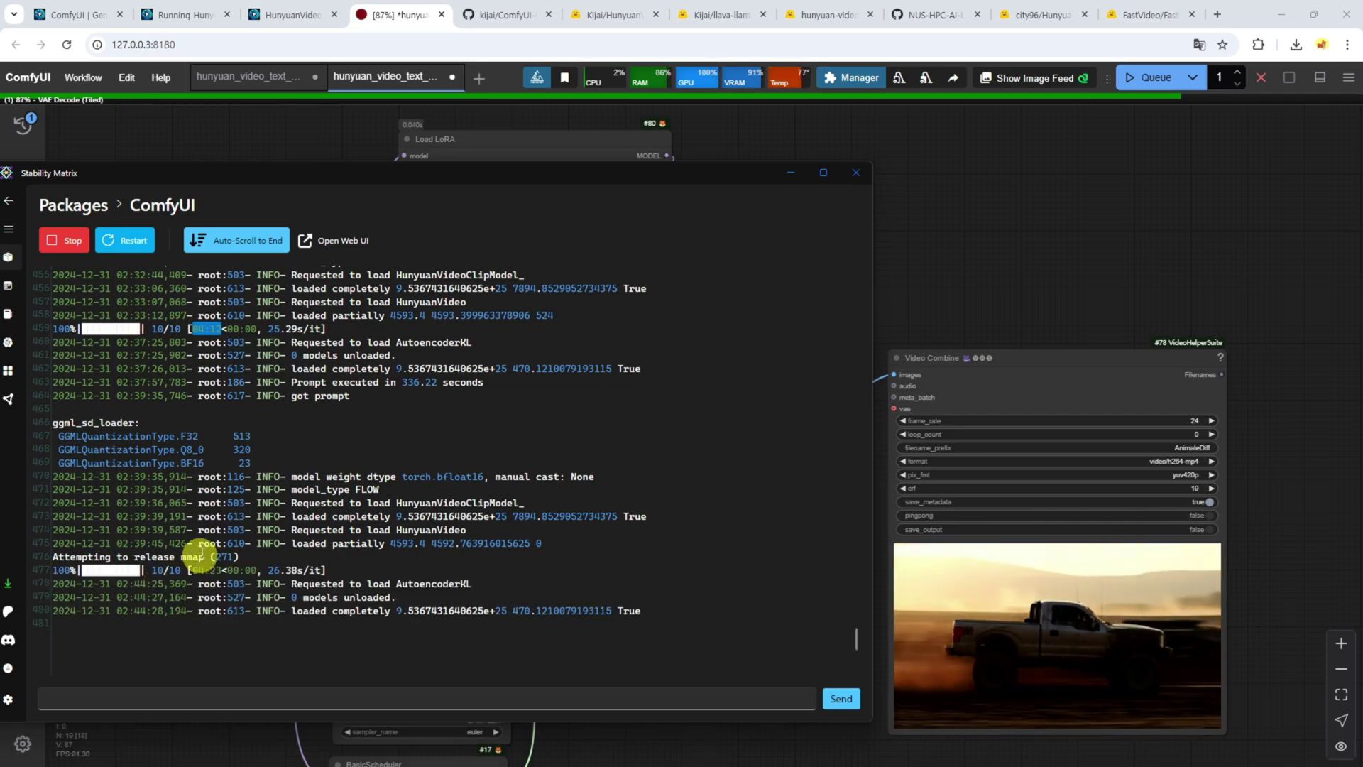
left_click(318, 426)
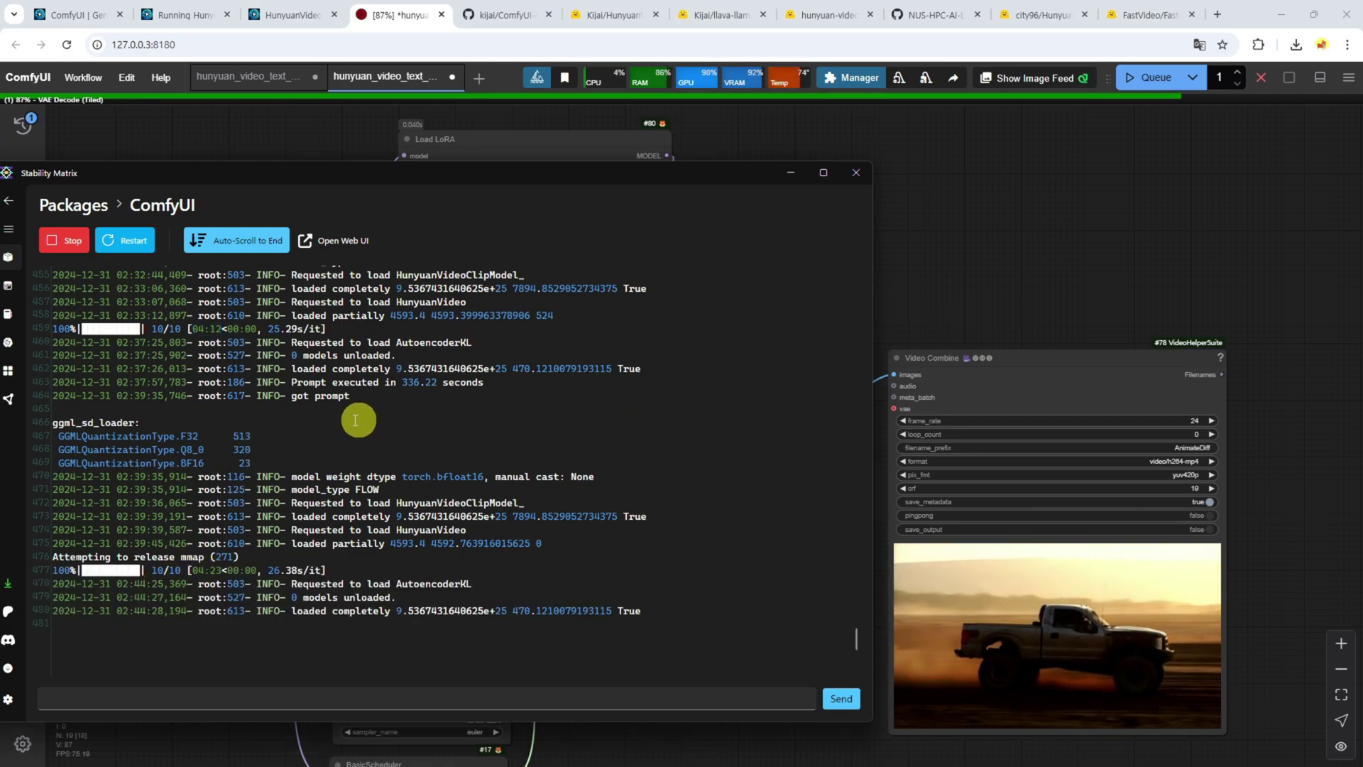
Examine the night street video generated by the GGUF model with the FastVideo LoRA in the Video Combine node.
left_click_drag(1200, 287, 919, 210)
scroll(1020, 541, "up", 5)
scroll(1019, 542, "down", 1)
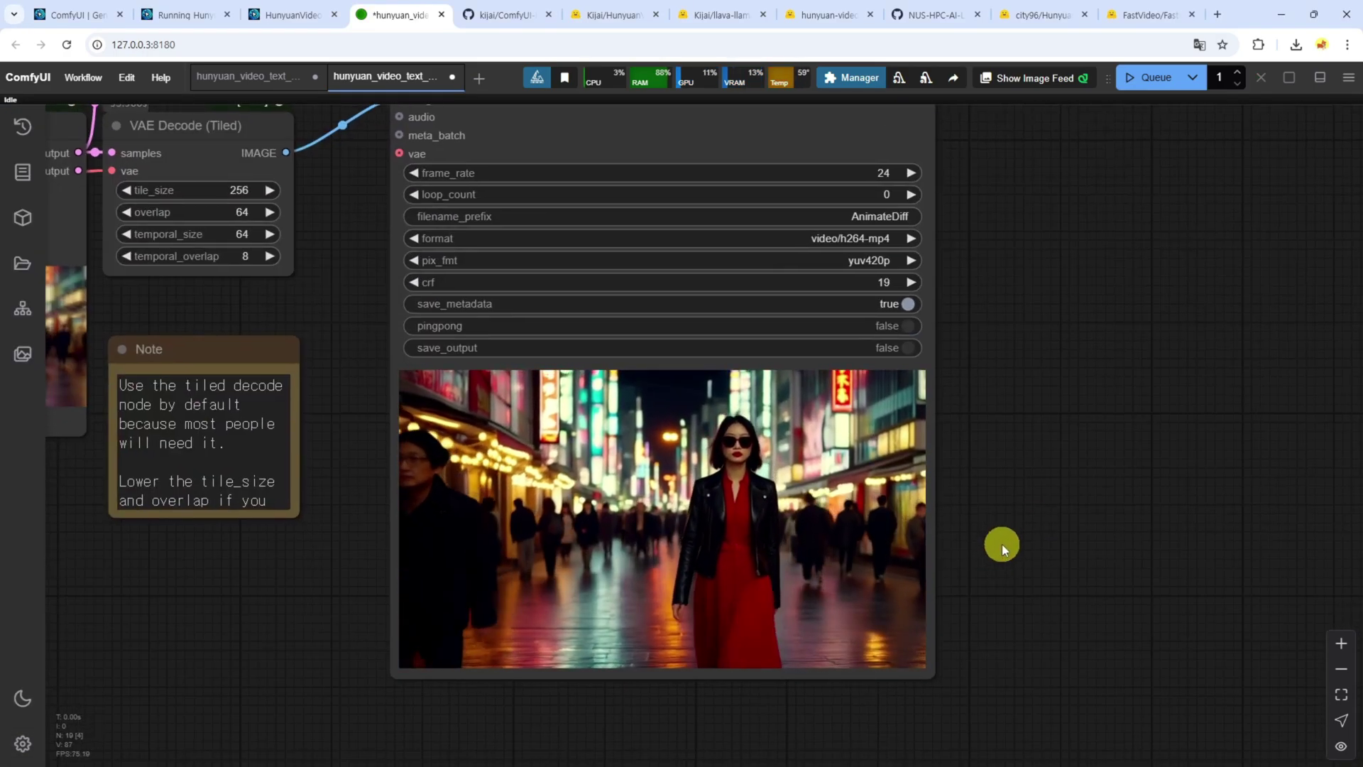
scroll(1003, 544, "down", 4)
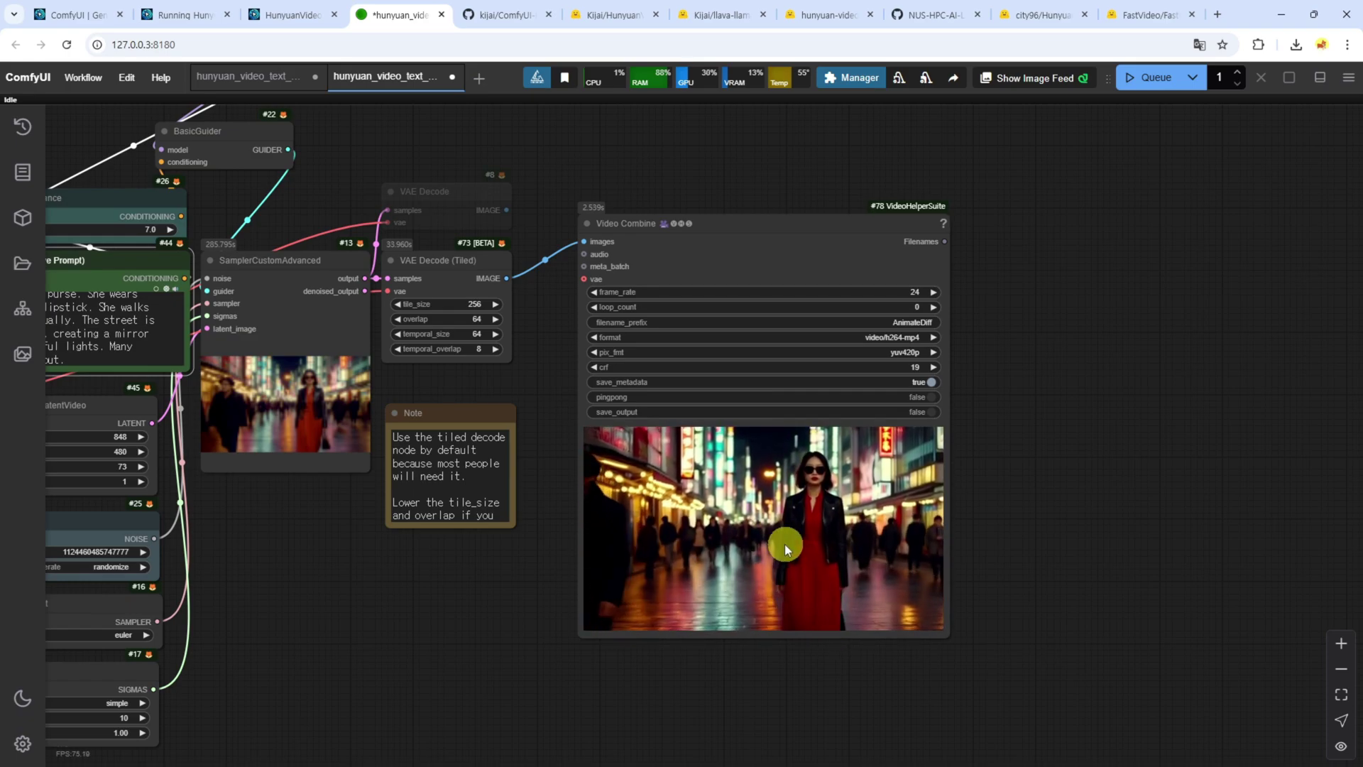
left_click(274, 576)
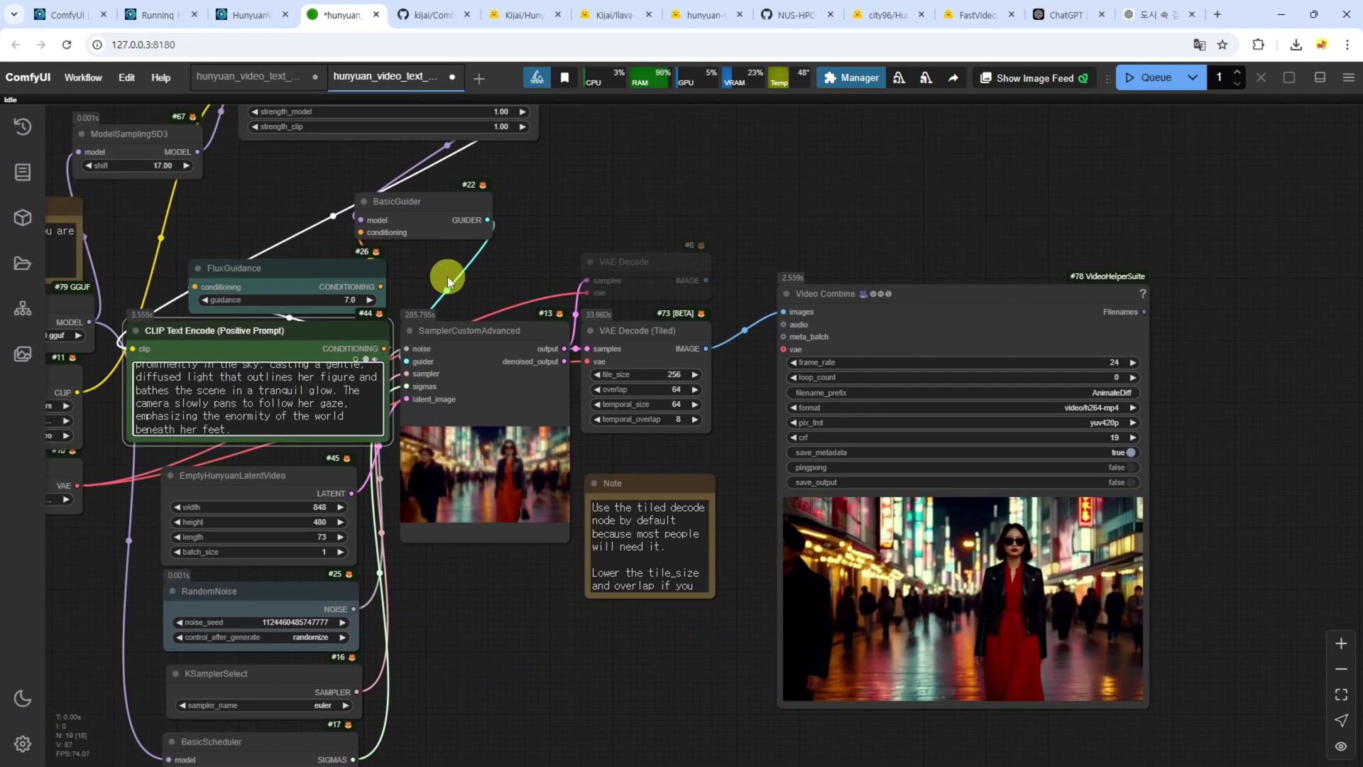
Recheck the sampling times of the GGUF and earlier model runs in the Stability Matrix console, and minimize its window.
left_click_drag(447, 276, 678, 343)
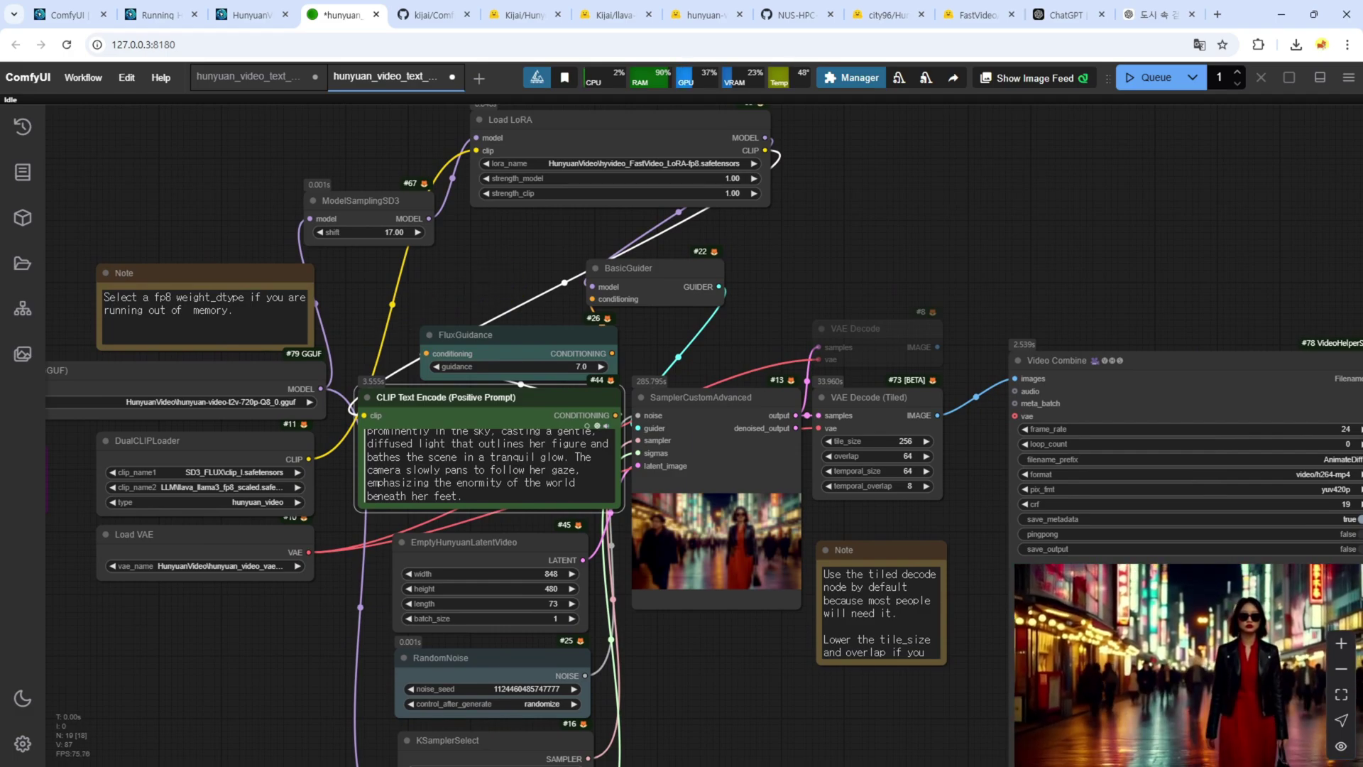
key("alt+Tab")
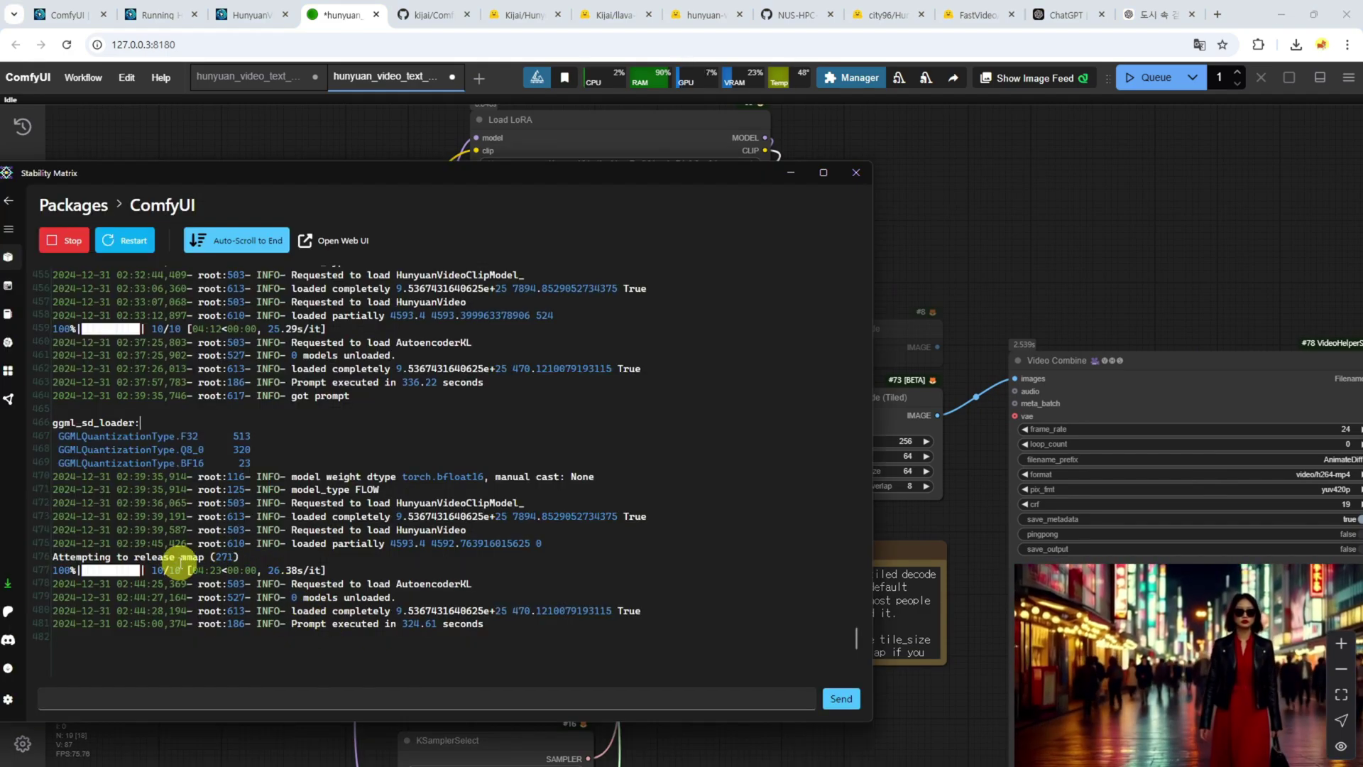
left_click_drag(309, 449, 380, 578)
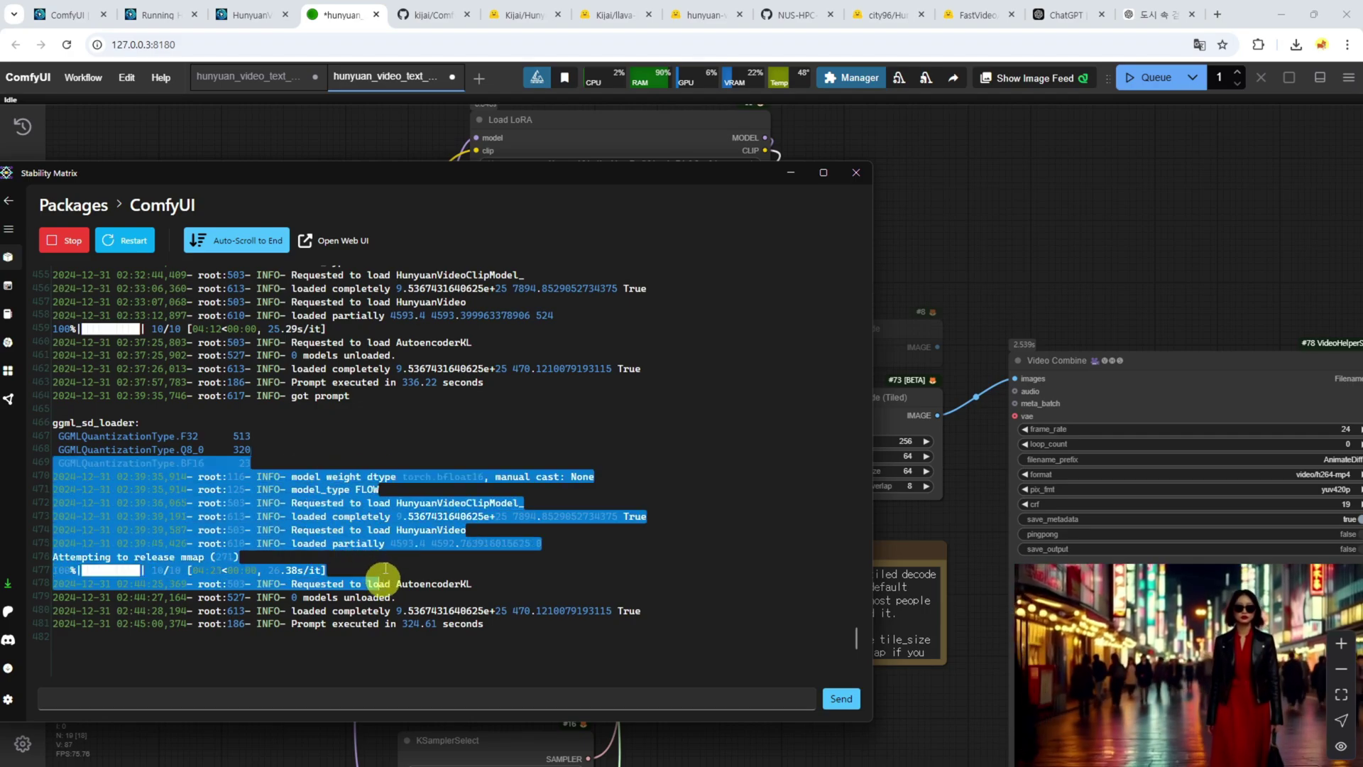
left_click(198, 344)
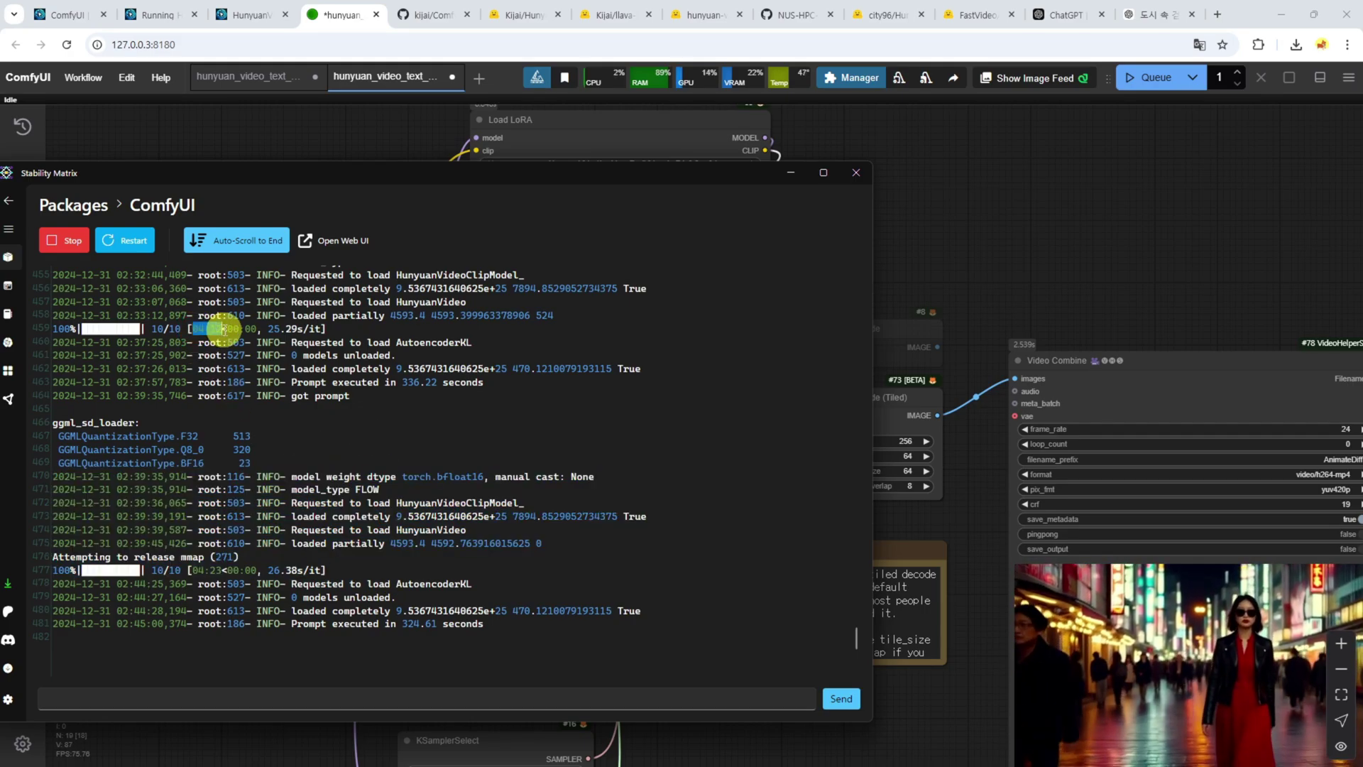
scroll(305, 416, "up", 4)
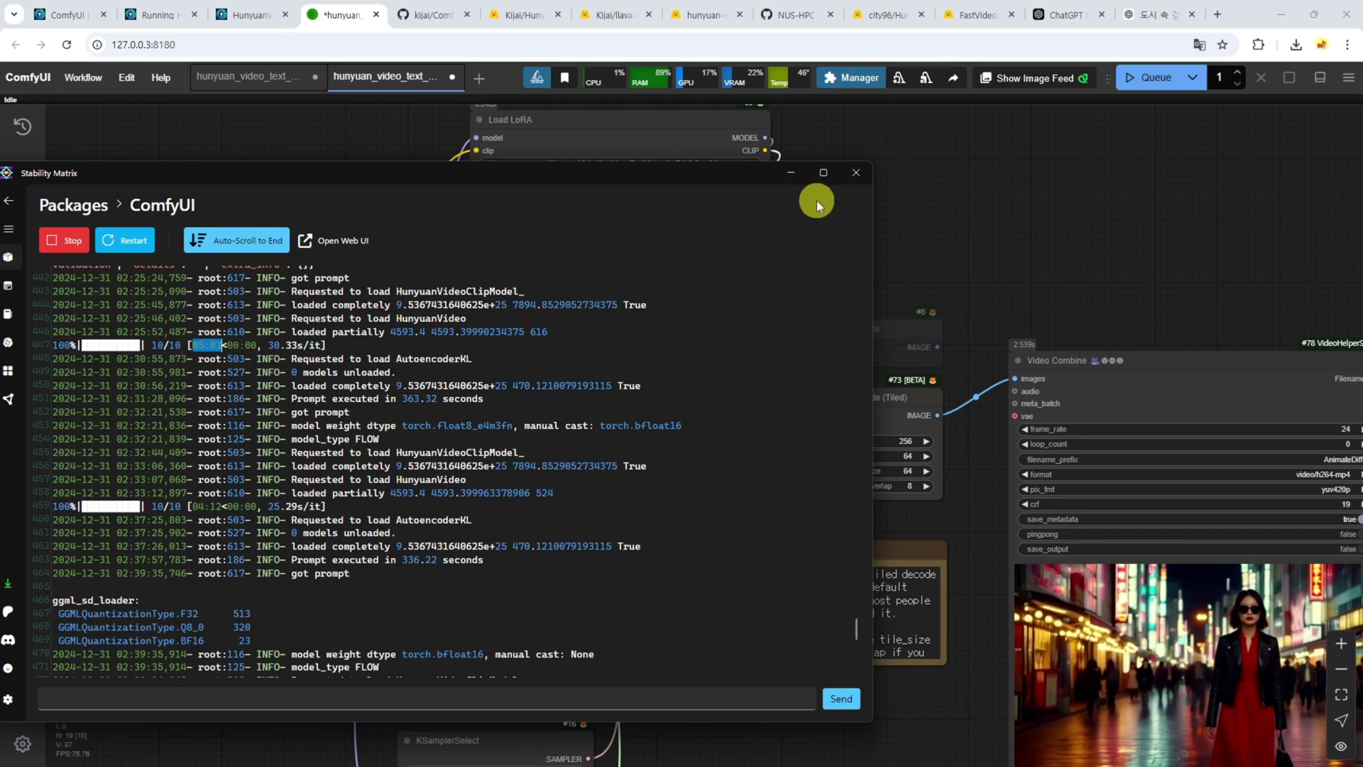
left_click(798, 178)
Put Load Diffusion Model back in the GGUF loader's place, re-enable and reconnect it, and bypass Unet Loader (GGUF).
left_click_drag(177, 530, 358, 315)
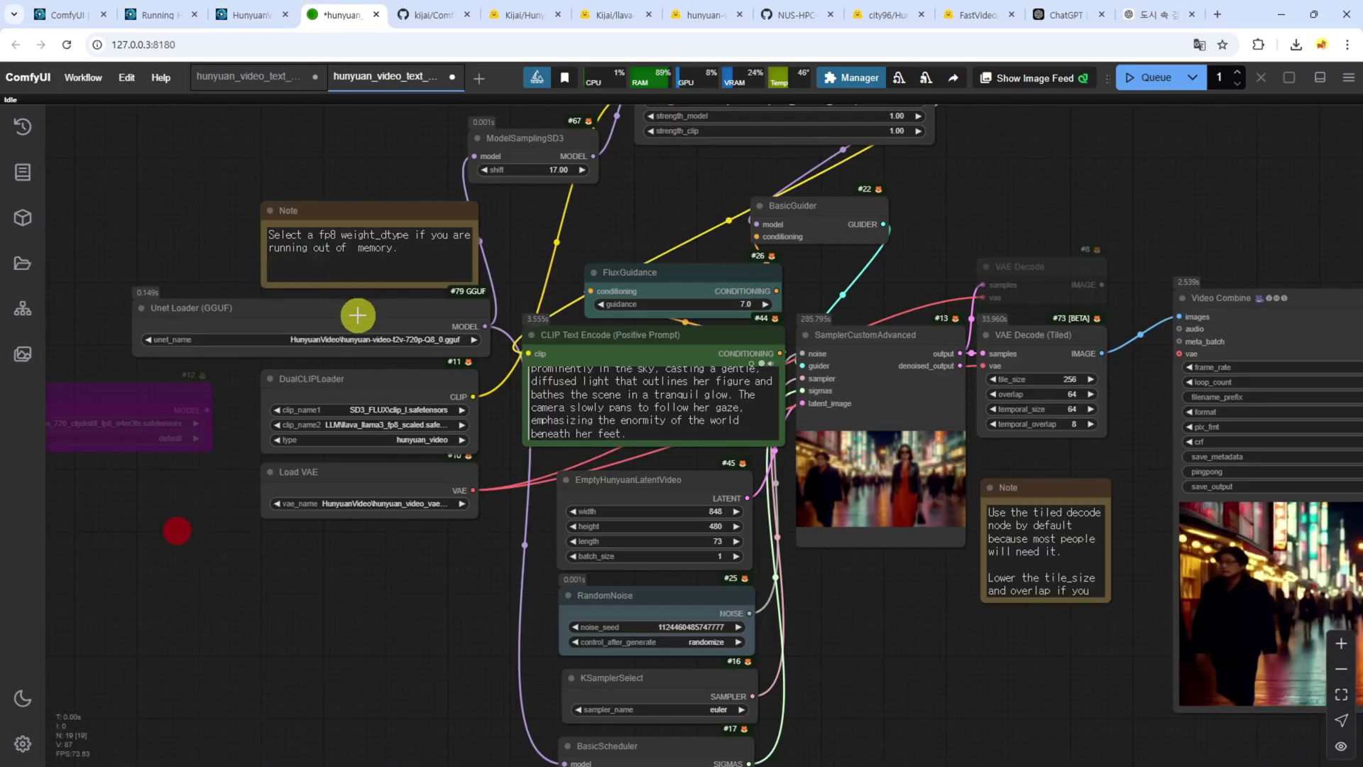
left_click_drag(134, 402, 420, 456)
left_click_drag(424, 612, 419, 423)
Set the BasicScheduler steps to 6.
left_click_drag(407, 279, 382, 176)
left_click(618, 642)
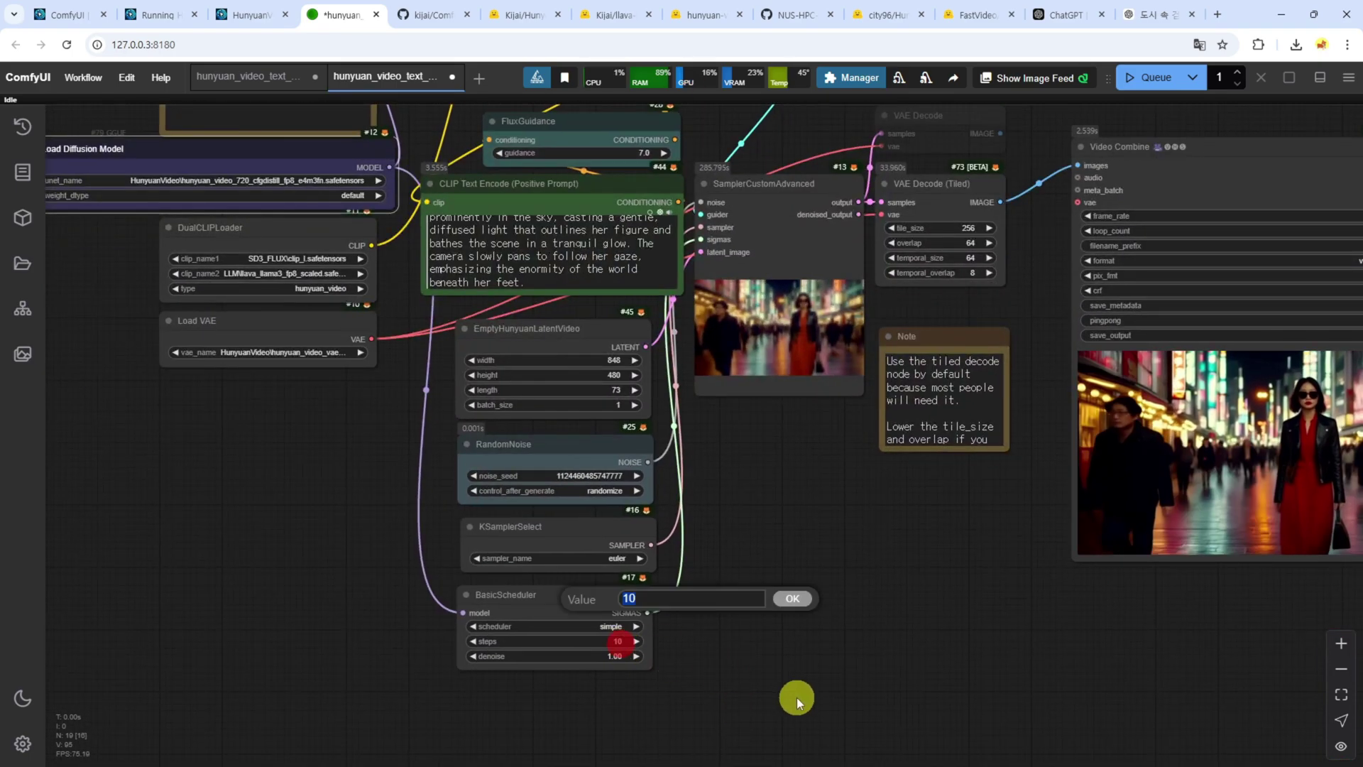
type("6")
key("Return")
Queue a generation using the cfgdistill fp8 model with the FastVideo LoRA at 6 steps.
left_click_drag(913, 543, 670, 645)
scroll(670, 646, "down", 4)
scroll(1079, 242, "up", 3)
left_click(1147, 77)
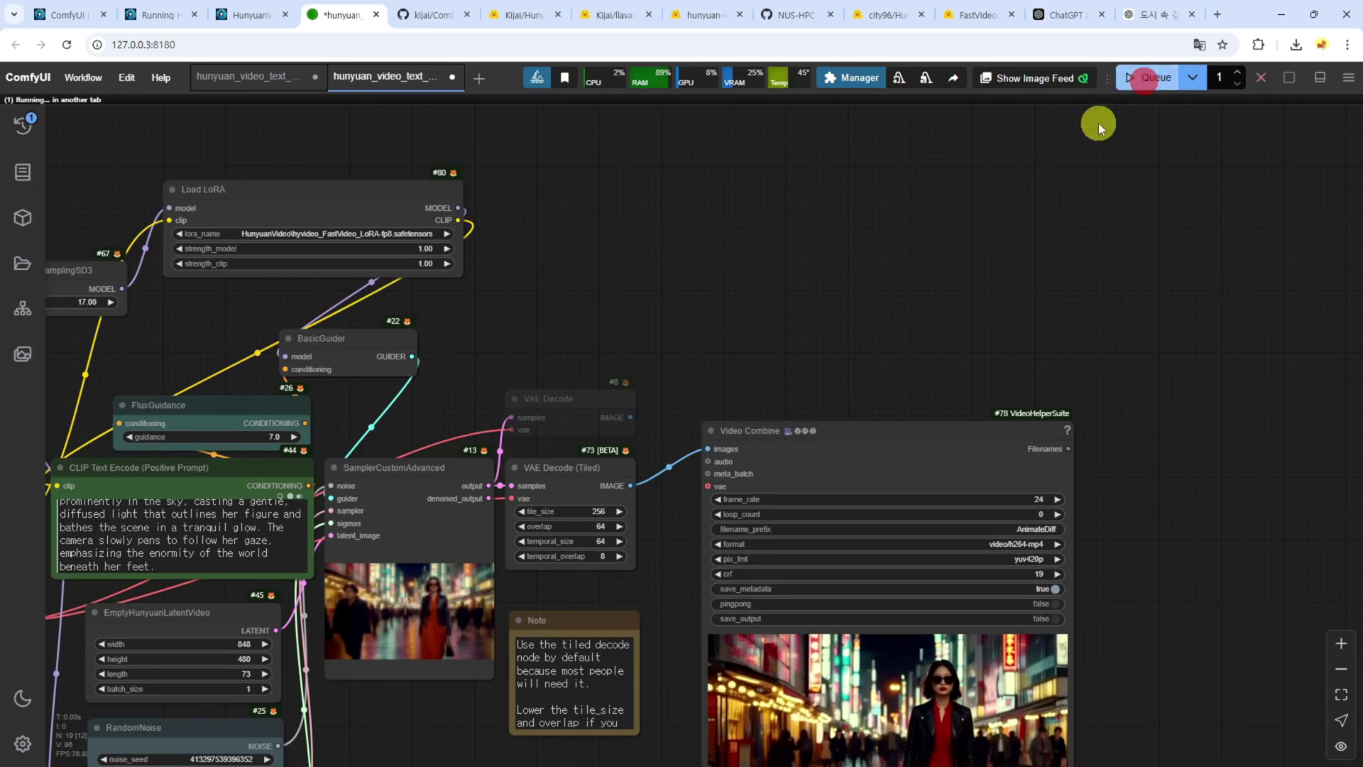
Examine the moonlit cityscape video and the bf16 model, shift and guidance settings in the node graph.
left_click_drag(670, 310, 904, 236)
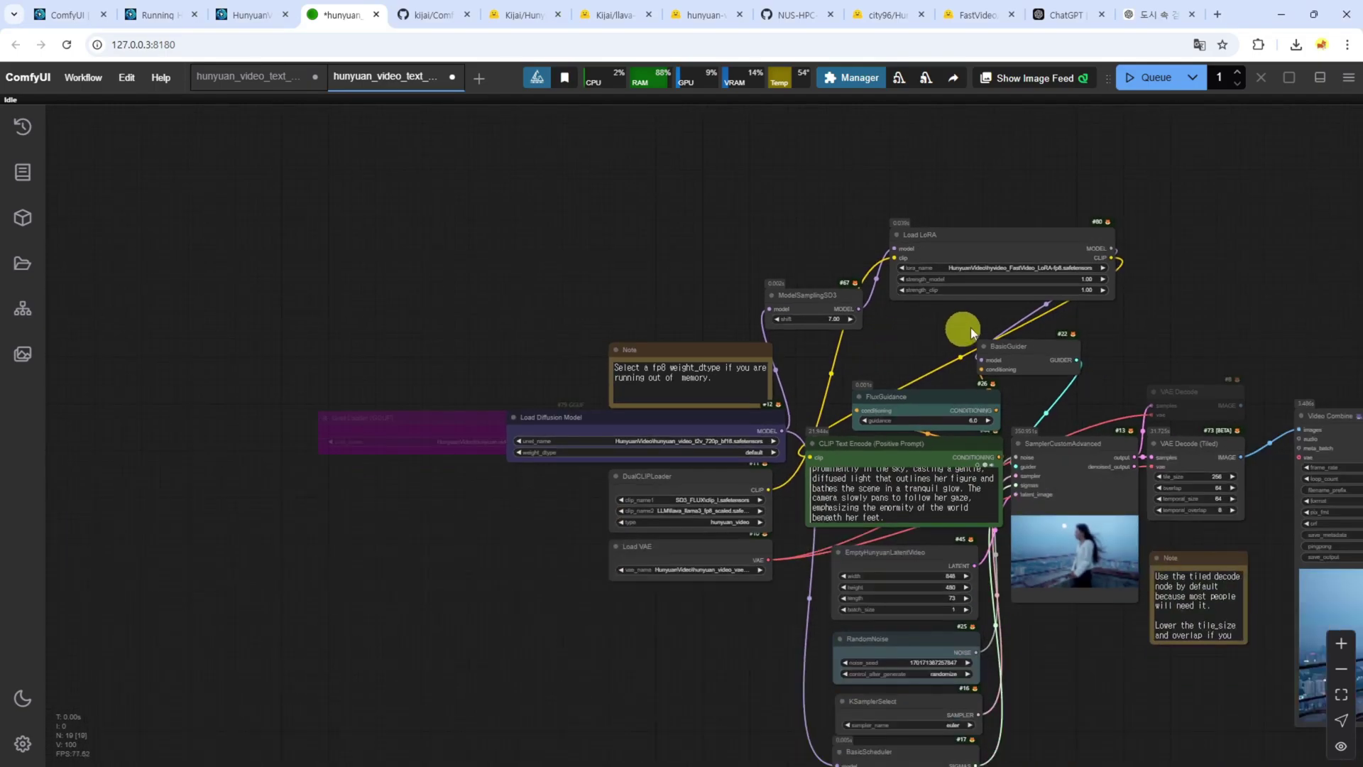
left_click_drag(1097, 320, 1052, 760)
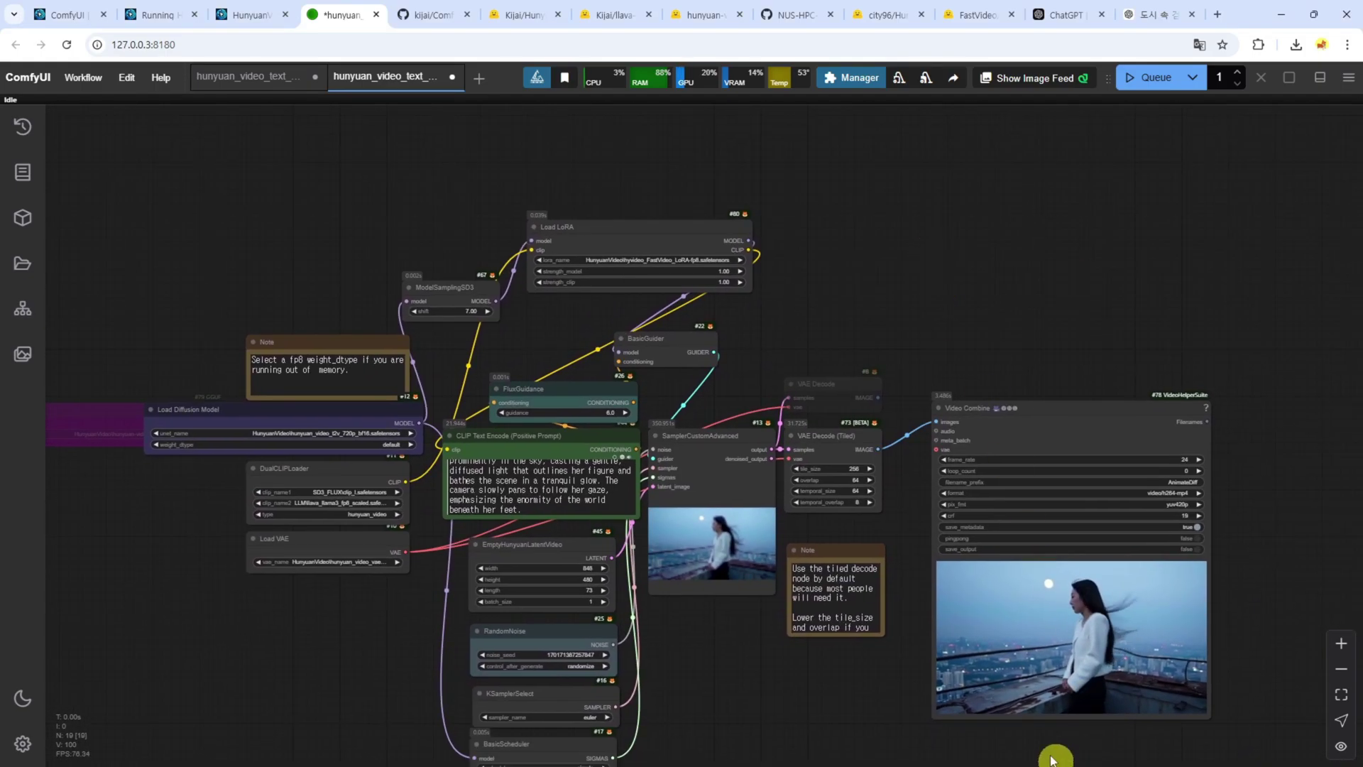
scroll(1058, 653, "up", 7)
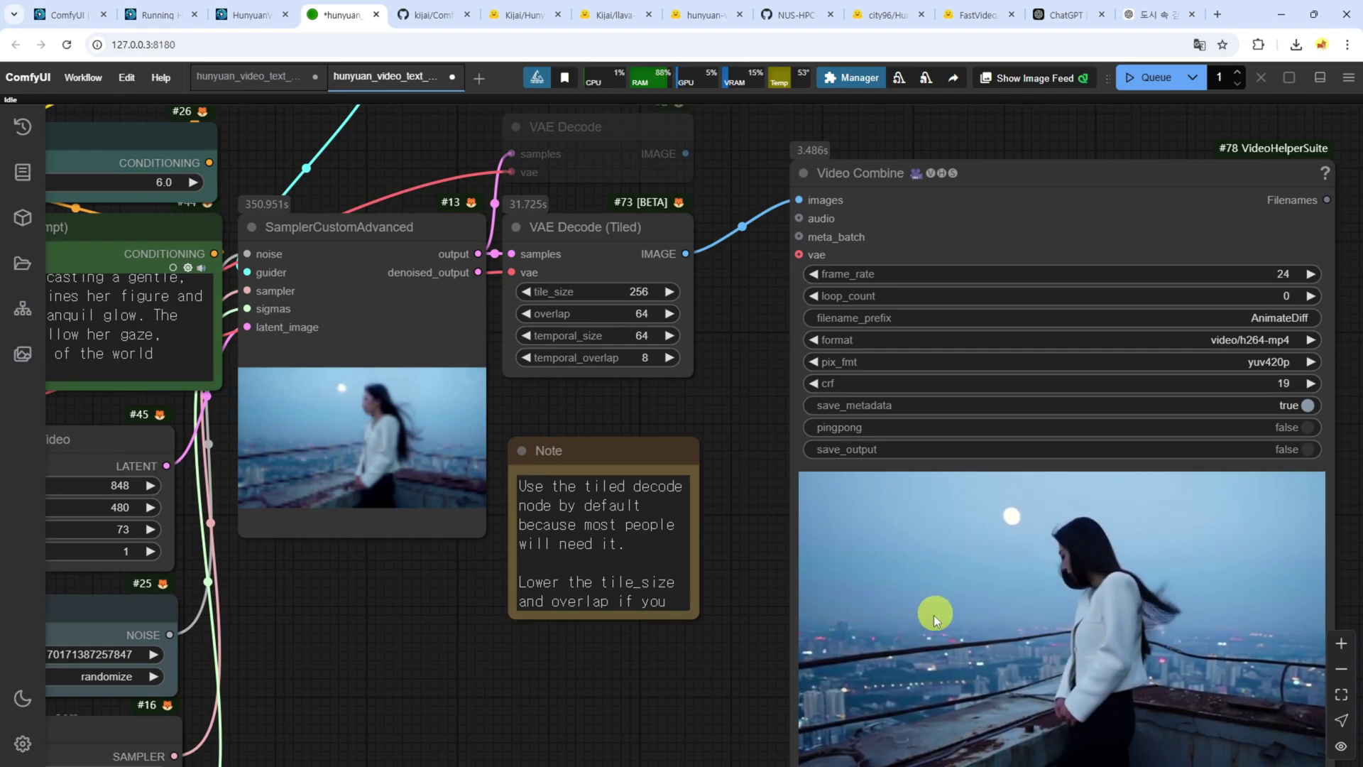
scroll(1099, 612, "down", 9)
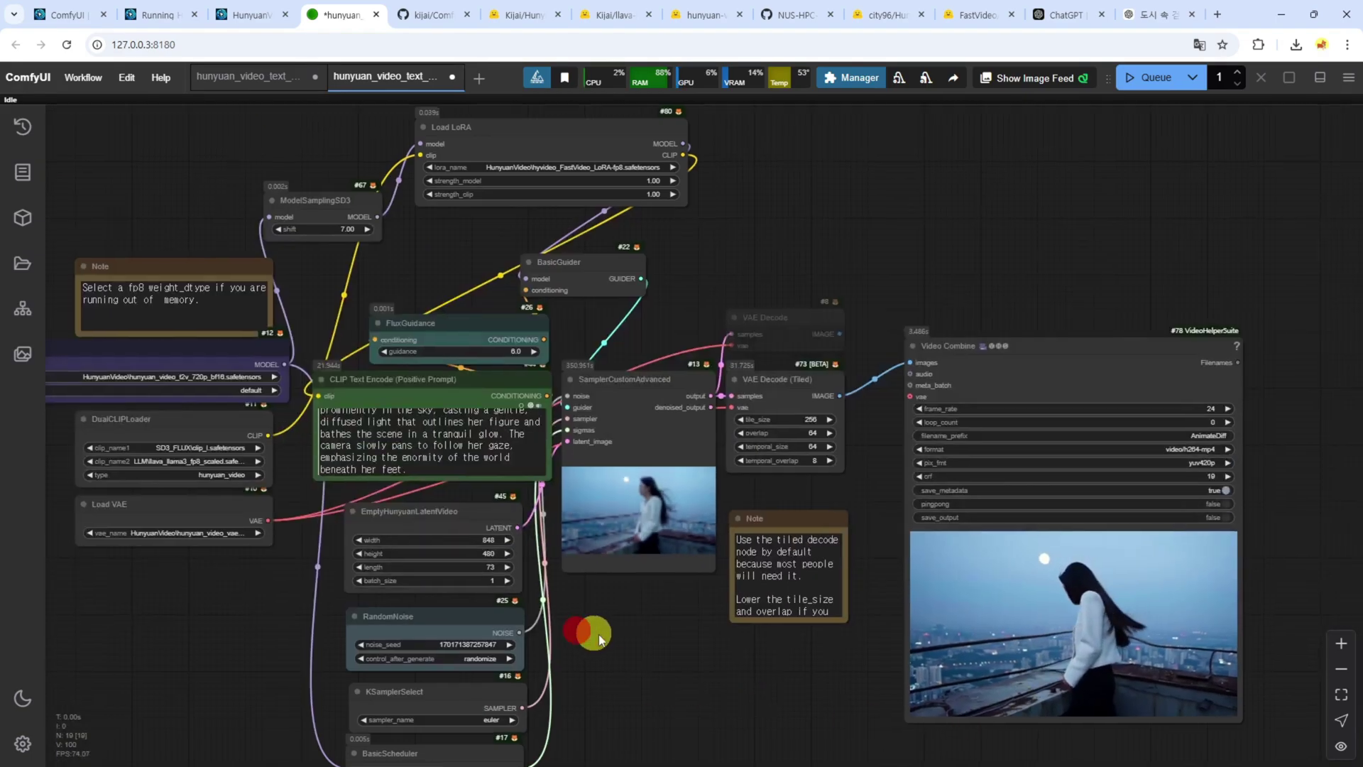
scroll(887, 699, "up", 4)
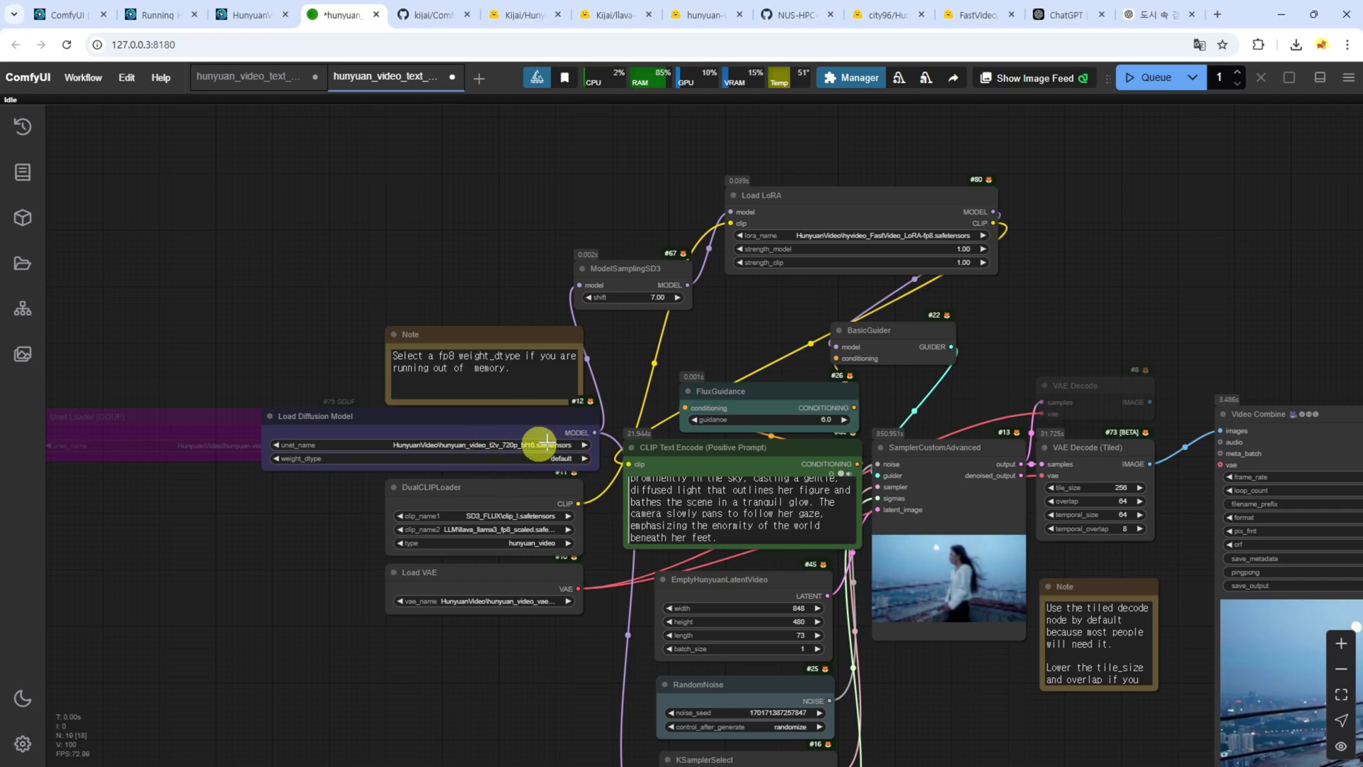
Inspect the BasicScheduler settings, the generated rooftop video in Video Combine up close, and the overall bf16 workflow layout.
left_click_drag(551, 686, 528, 517)
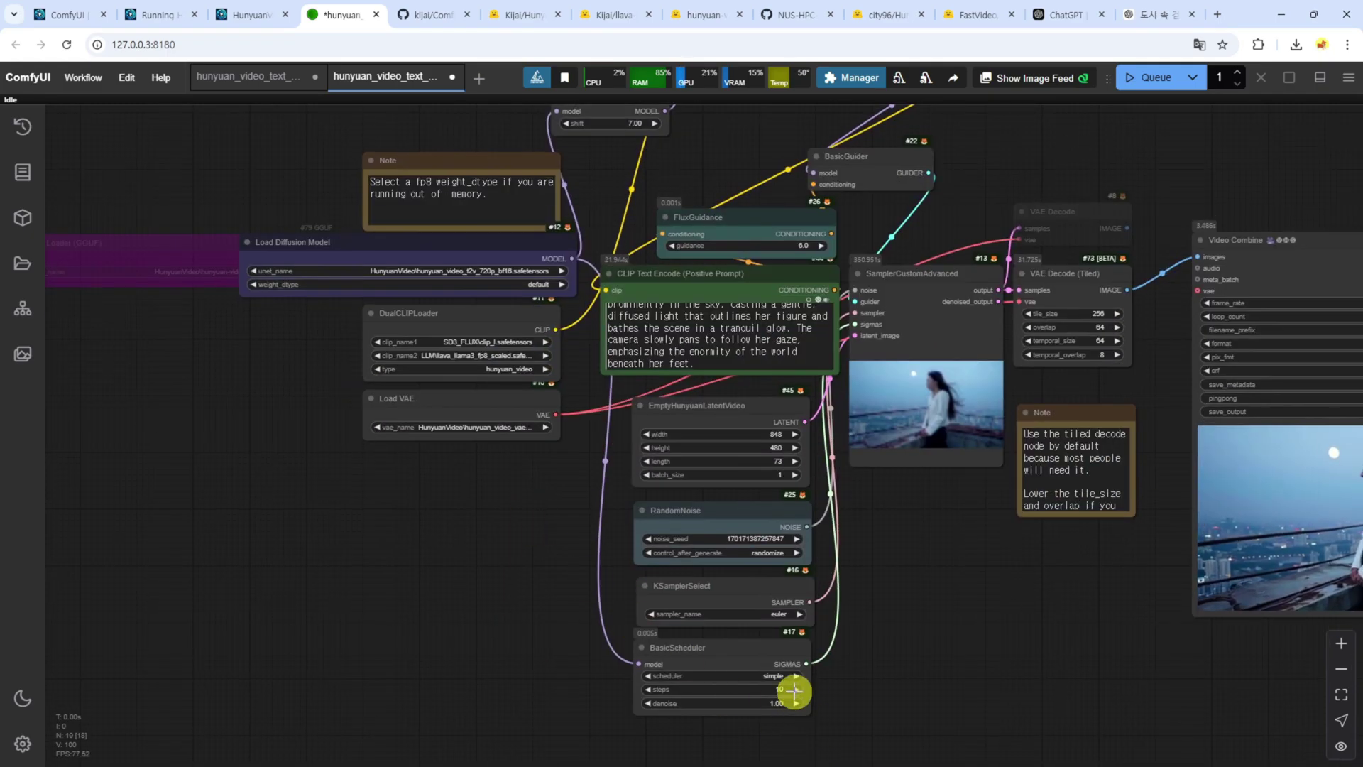
left_click_drag(934, 561, 505, 552)
scroll(980, 569, "up", 4)
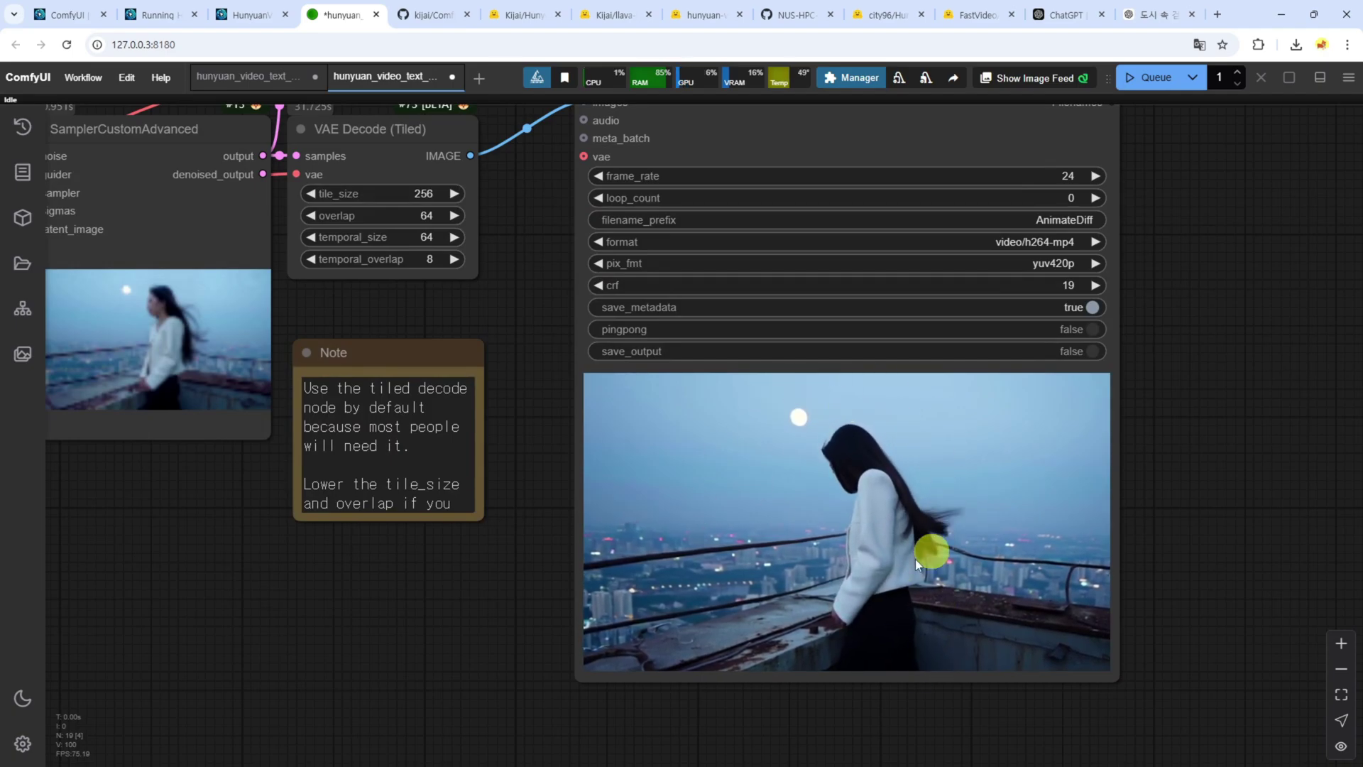
scroll(922, 530, "up", 5)
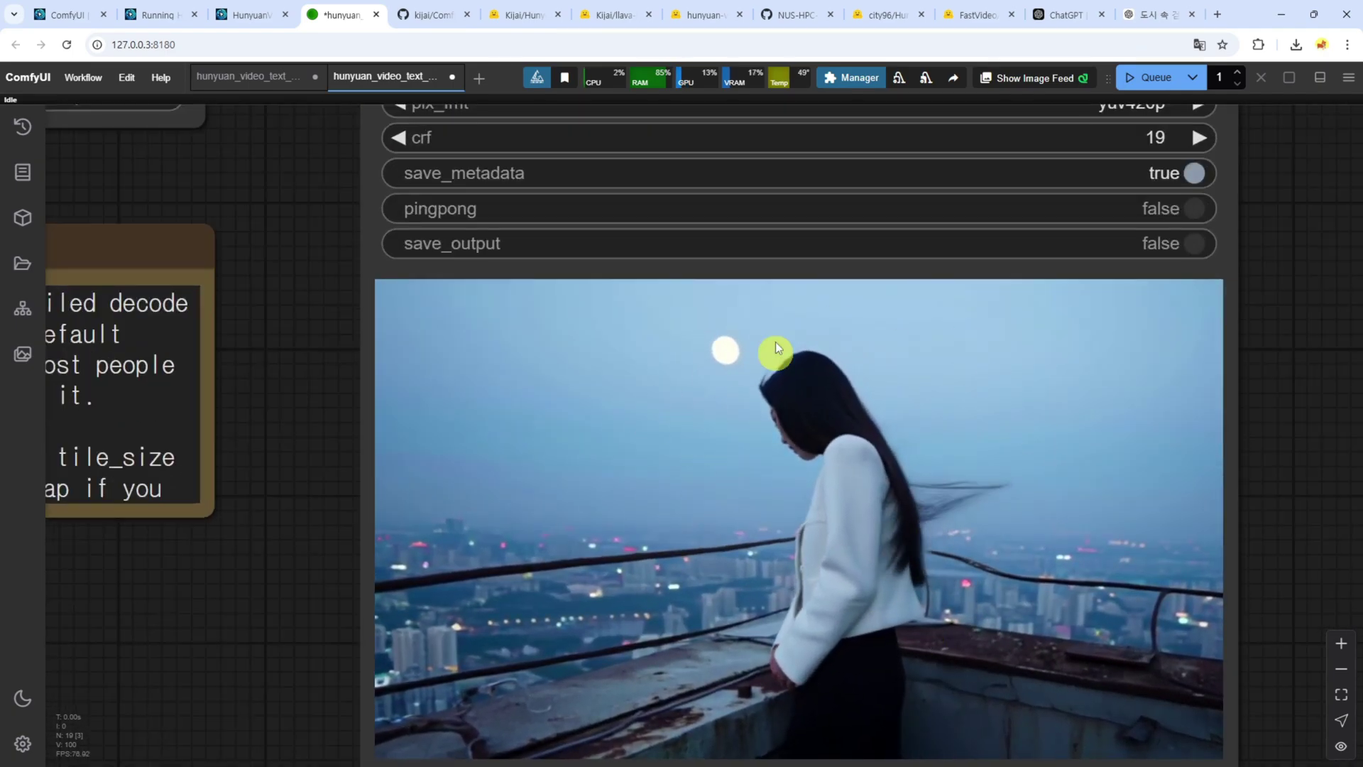
scroll(864, 582, "down", 6)
scroll(563, 632, "down", 4)
left_click_drag(563, 633, 783, 650)
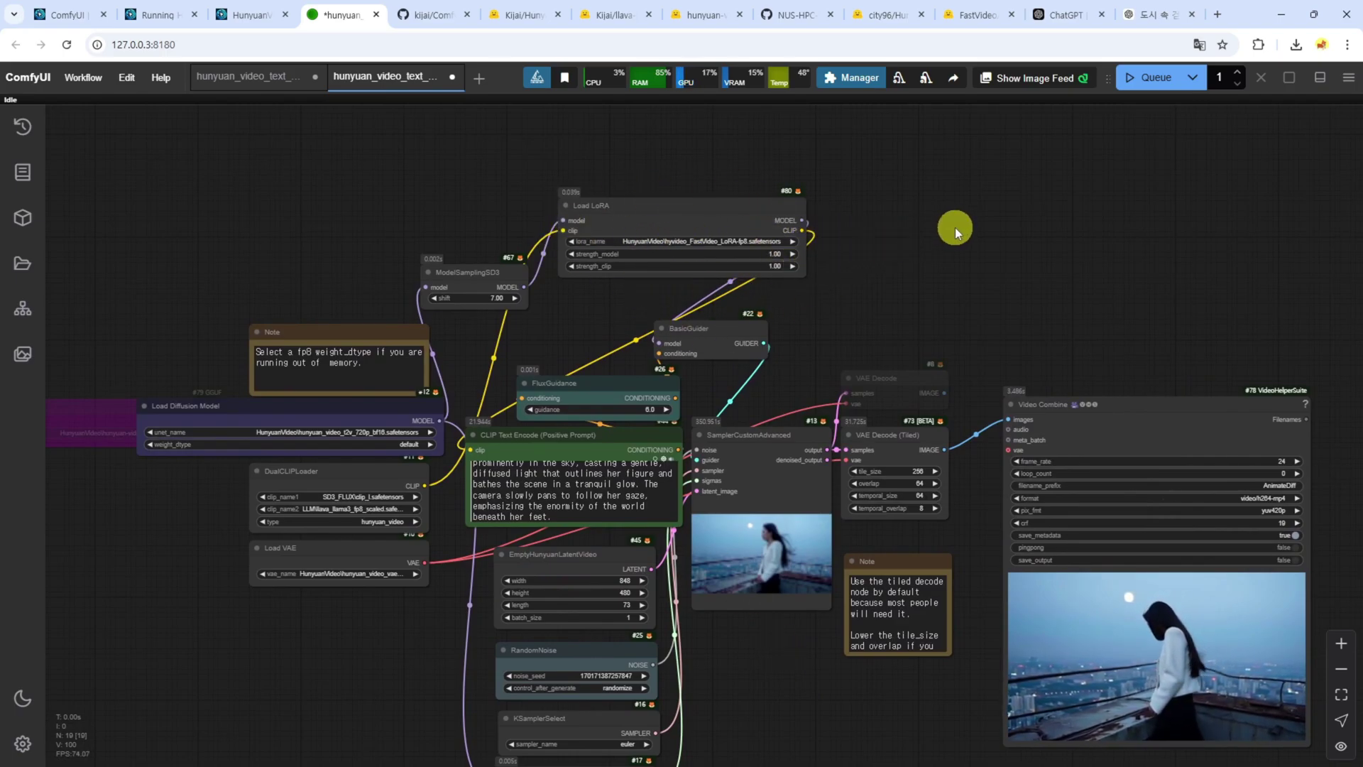
scroll(865, 277, "down", 3)
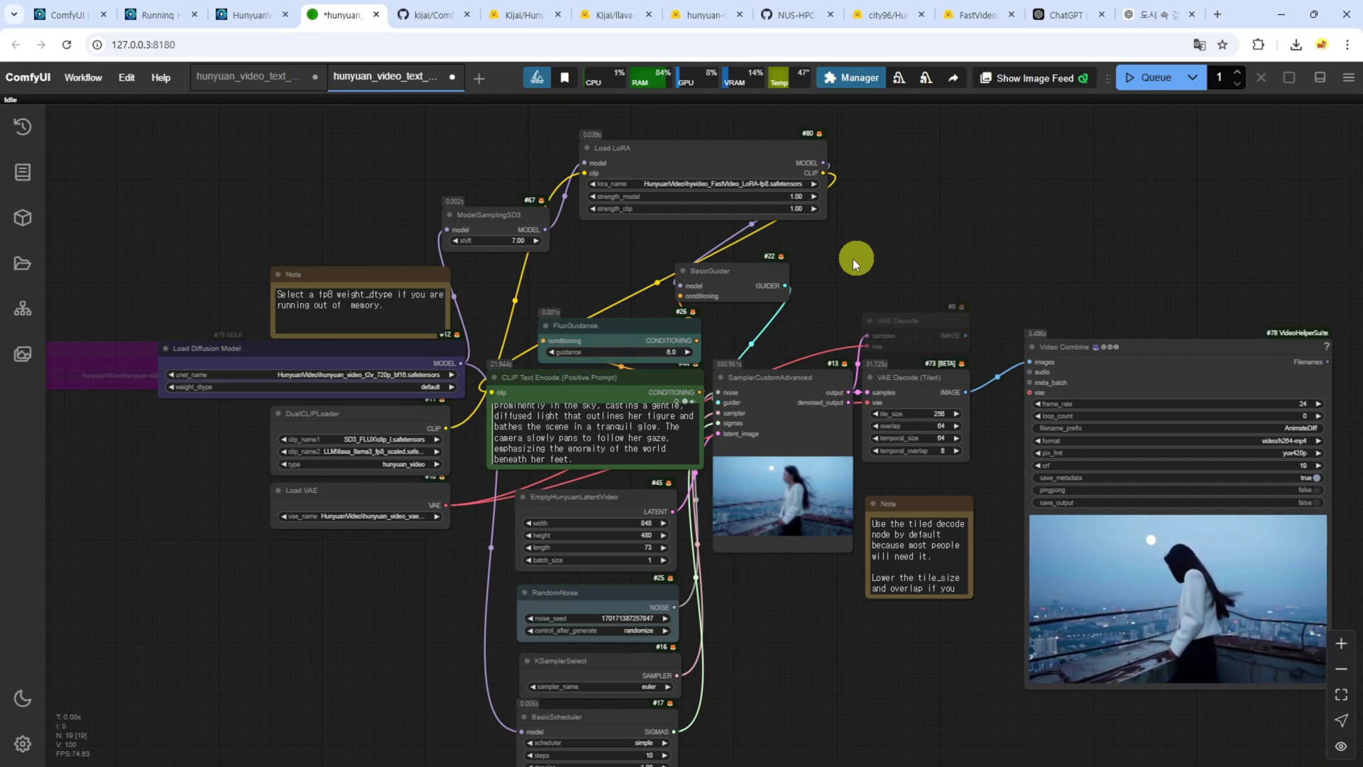
scroll(853, 259, "down", 2)
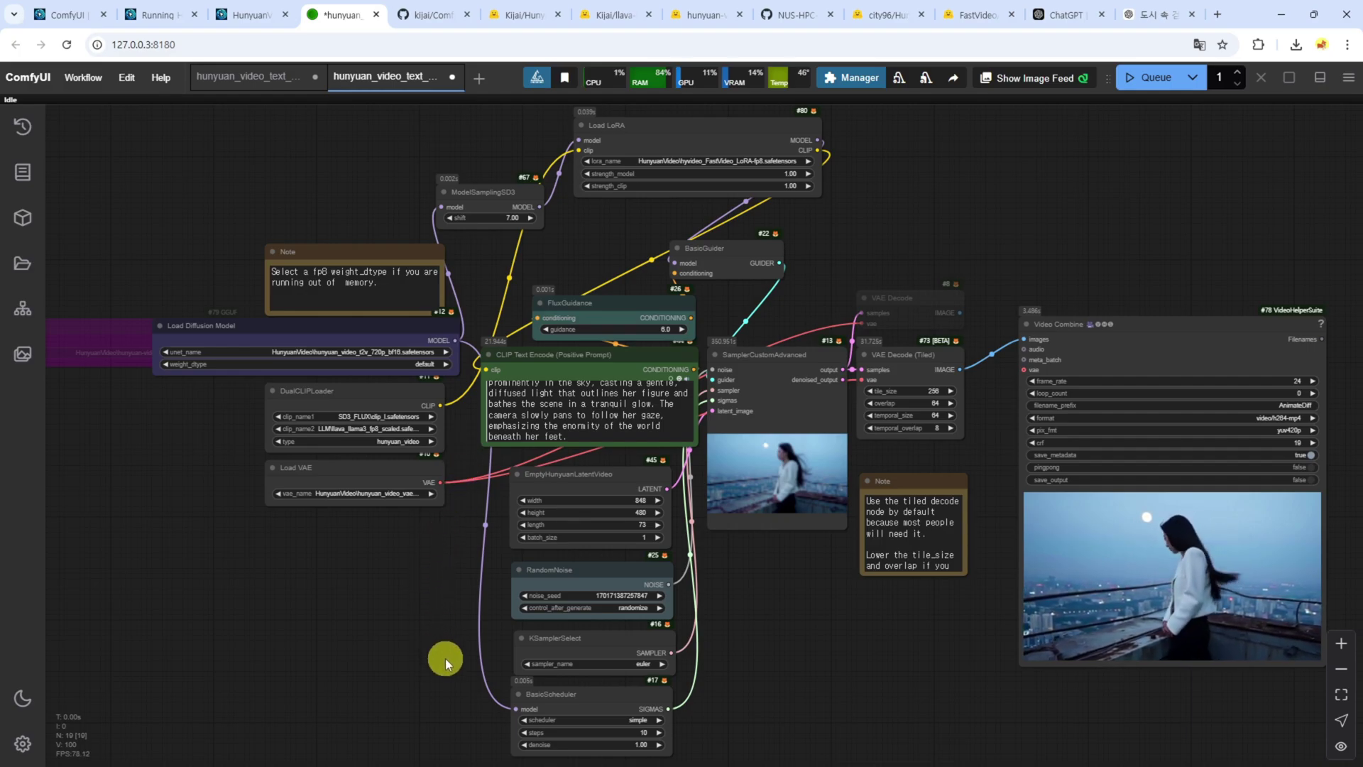
left_click_drag(445, 659, 414, 594)
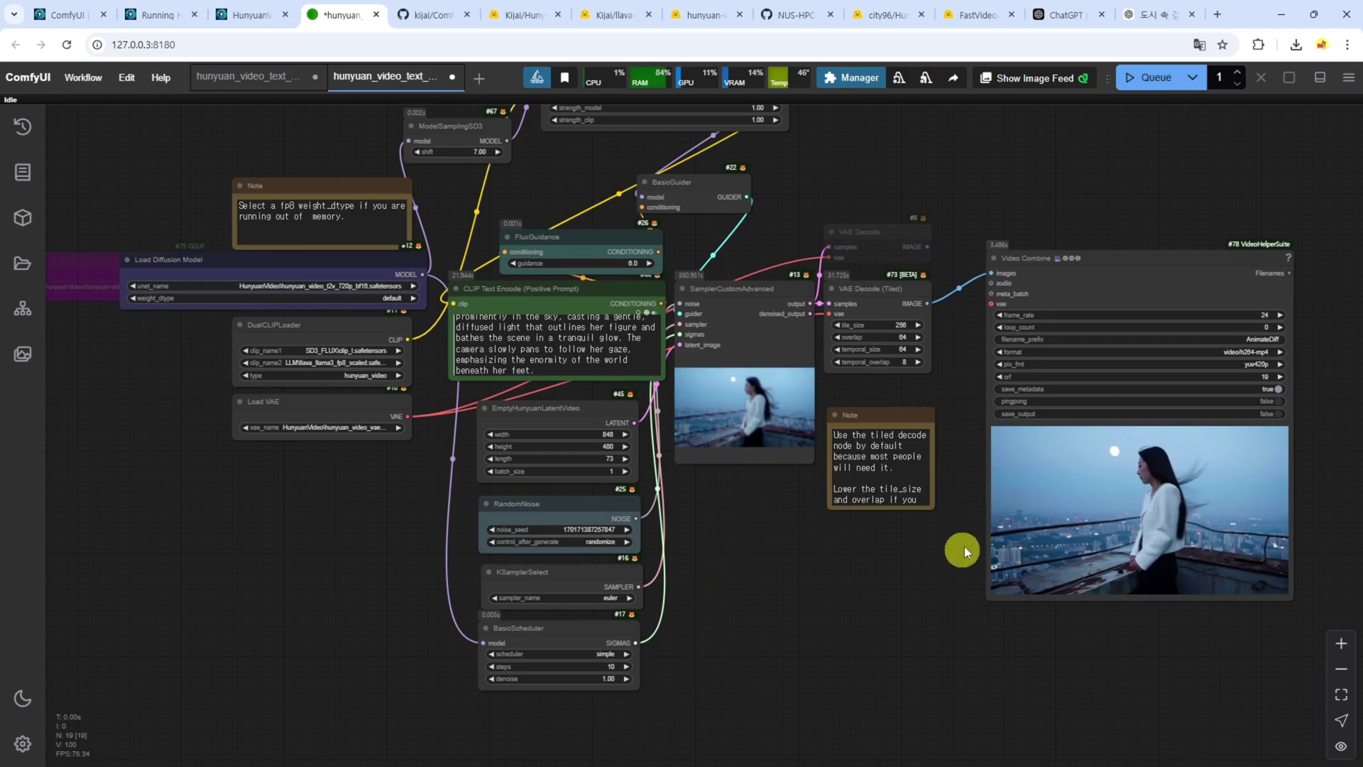
left_click_drag(948, 187, 965, 262)
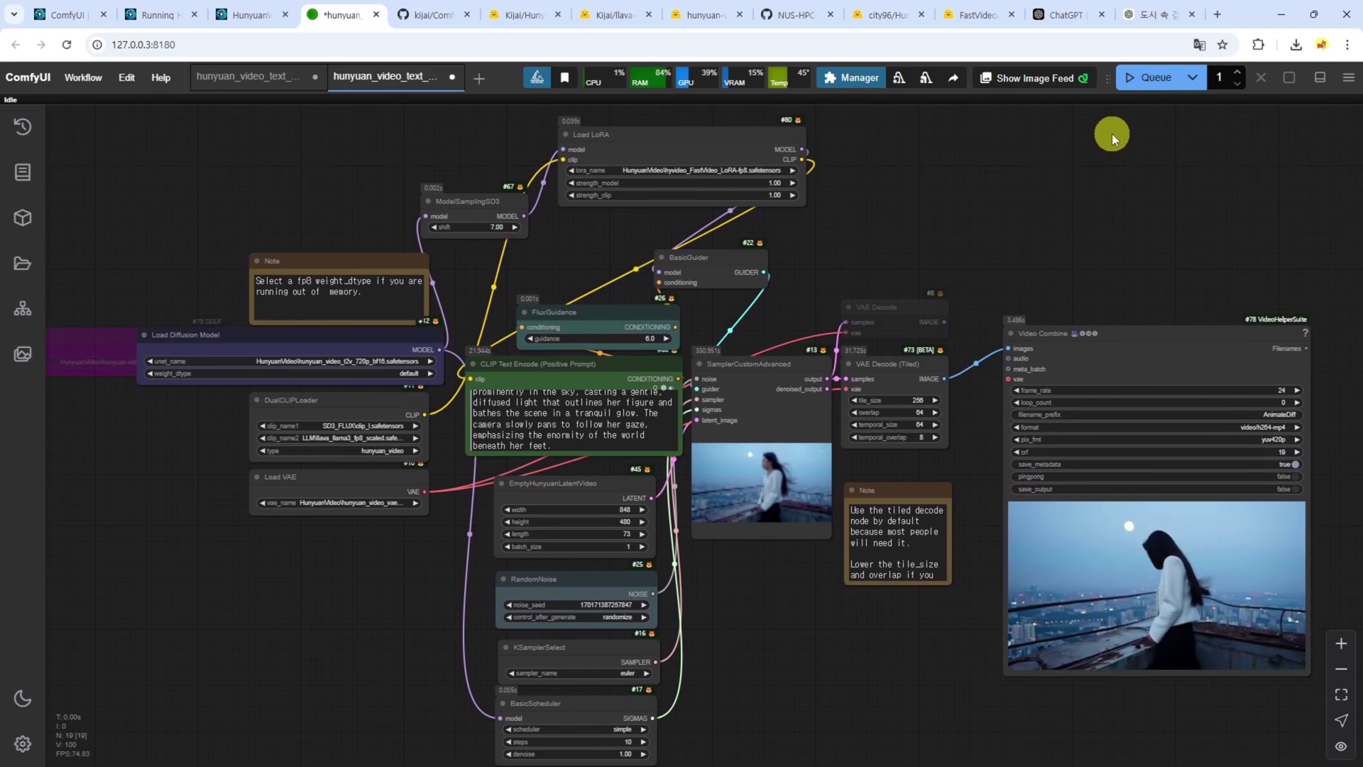